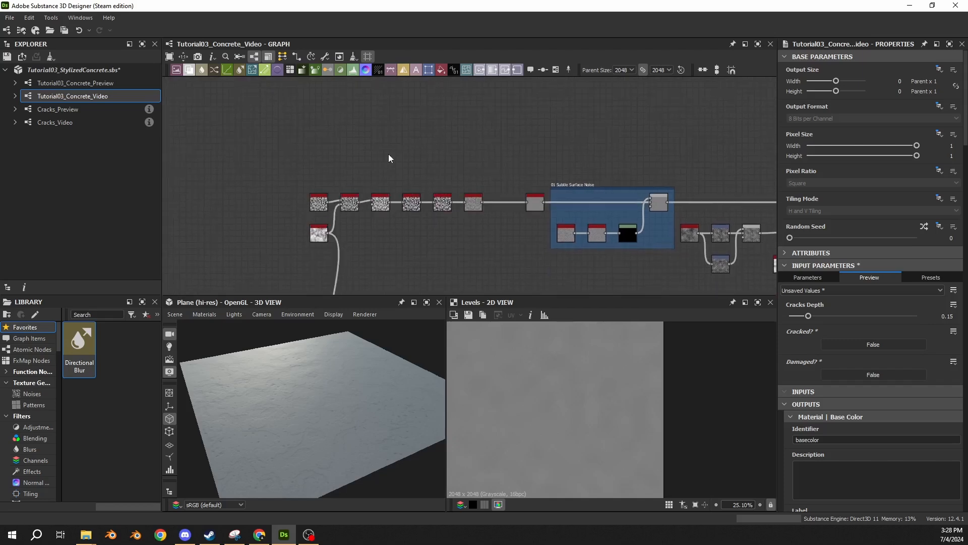
- Add a Quantize Grayscale node fed by the Clouds 2 node's output
scroll(401, 165, up, 5)
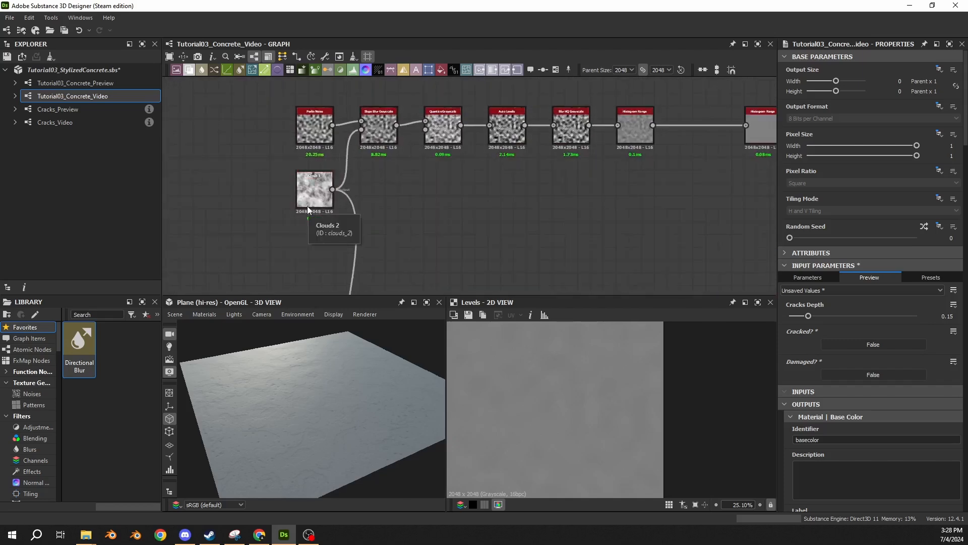
scroll(368, 172, up, 3)
drag(306, 206, 367, 203)
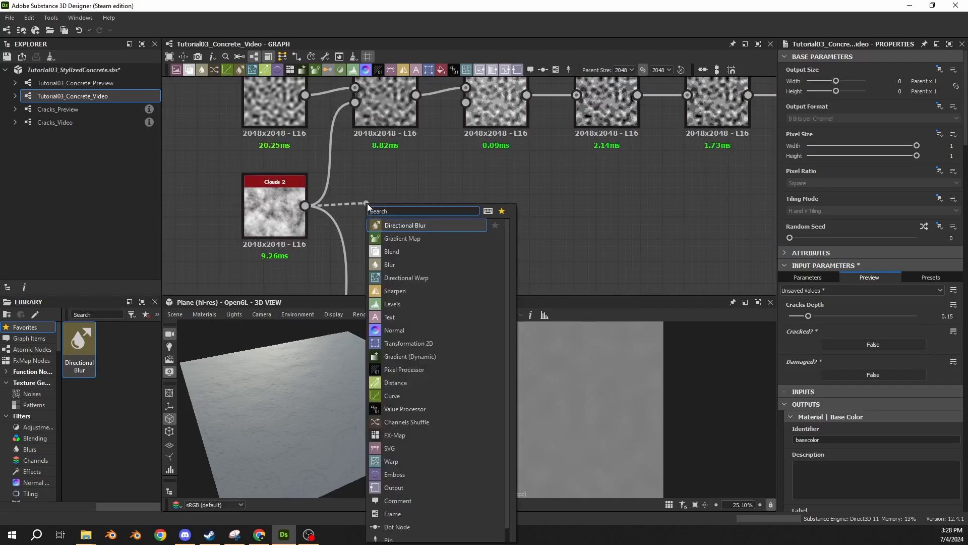
text(quantize gray)
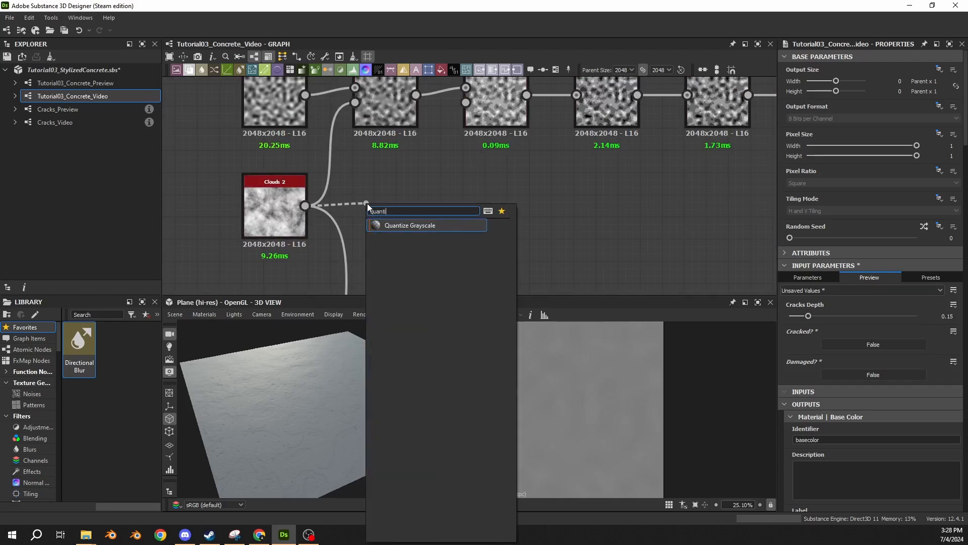
key(Return)
- Add an Auto Levels node after the new Quantize Grayscale node in the Clouds 2 branch
scroll(367, 204, down, 3)
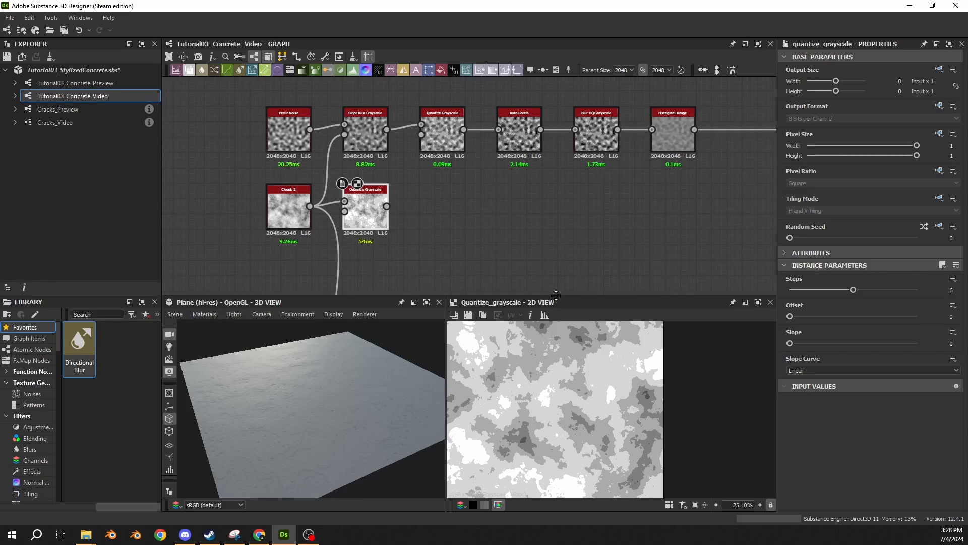
drag(386, 207, 530, 227)
text(auto)
click(495, 243)
- Add a Blur HQ Grayscale node after the new Auto Levels node in the lower branch
middle_drag(553, 187, 415, 223)
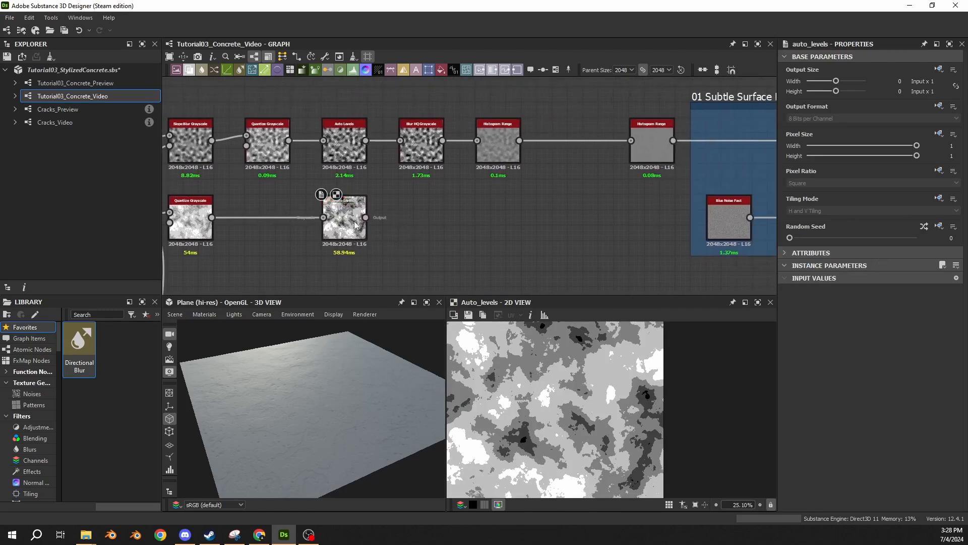
drag(366, 217, 459, 216)
text(blur)
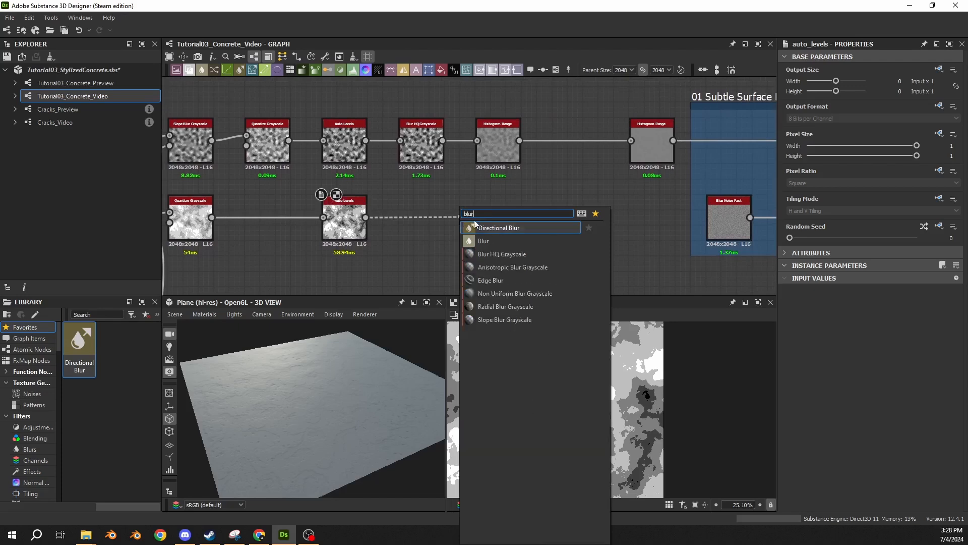
click(491, 254)
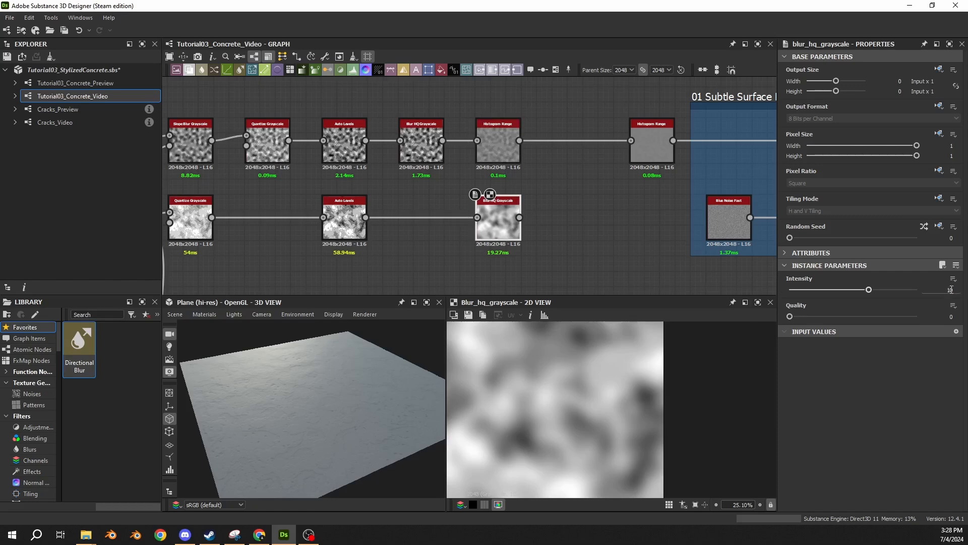
- Set the new Blur HQ Grayscale node's Intensity to 0.38 and Quality to 1
drag(944, 290, 960, 292)
text(0.38)
key(Return)
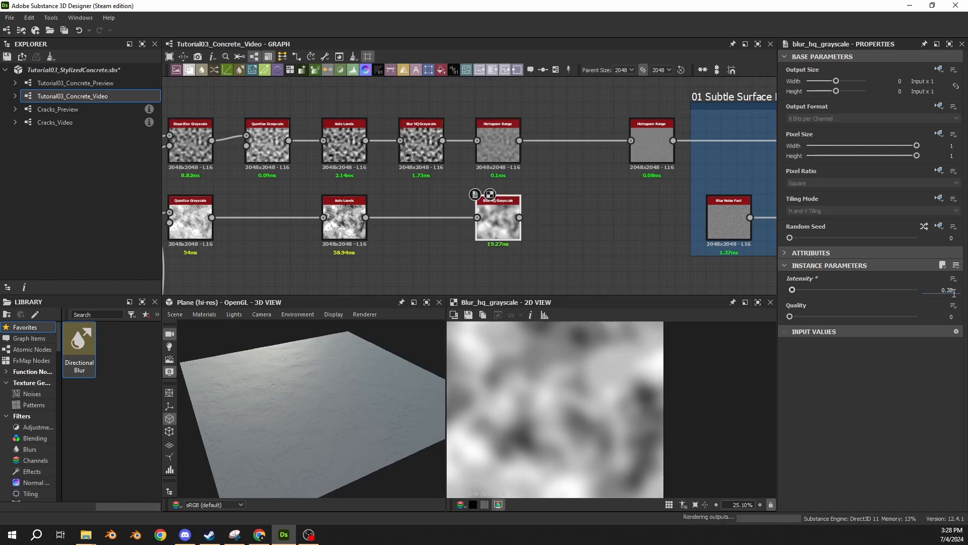
click(960, 317)
text(1)
key(Return)
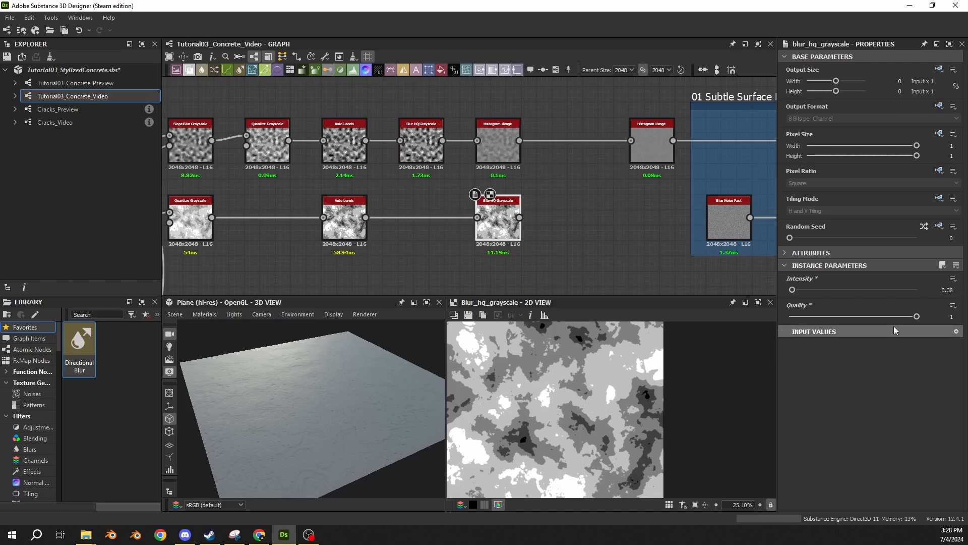
- Add a Histogram Range node after the new Blur HQ Grayscale and align it under the upper row's last Histogram Range
middle_drag(563, 216, 448, 220)
drag(405, 222, 544, 221)
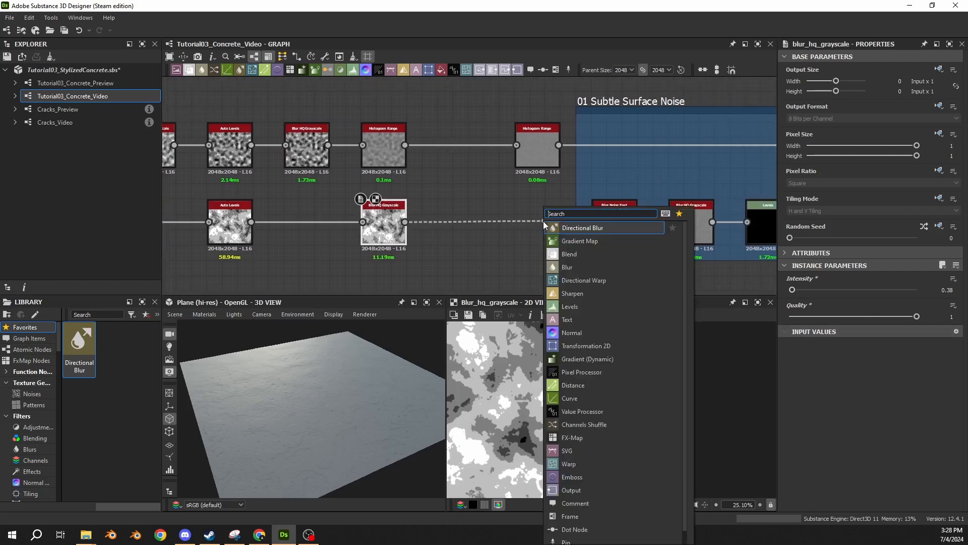
text(range)
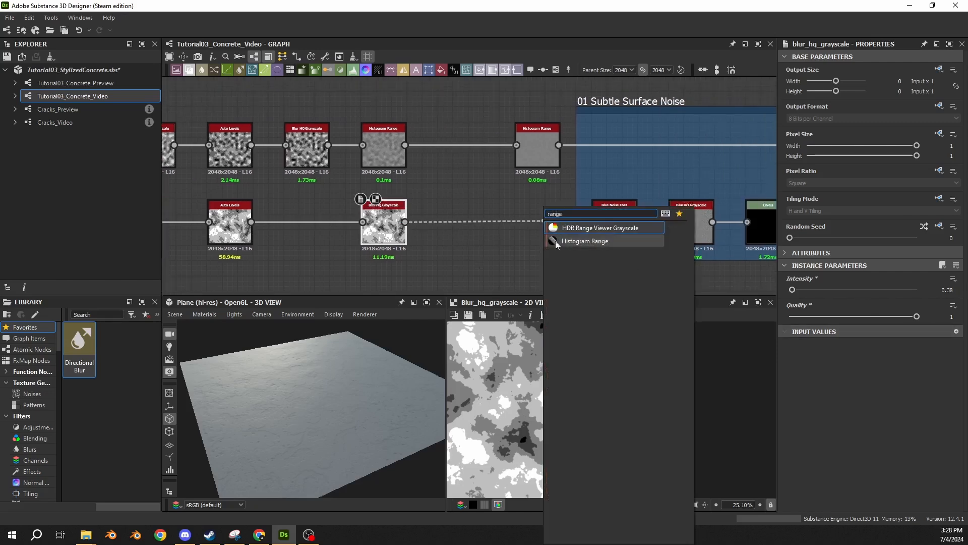
click(556, 241)
drag(565, 227, 533, 227)
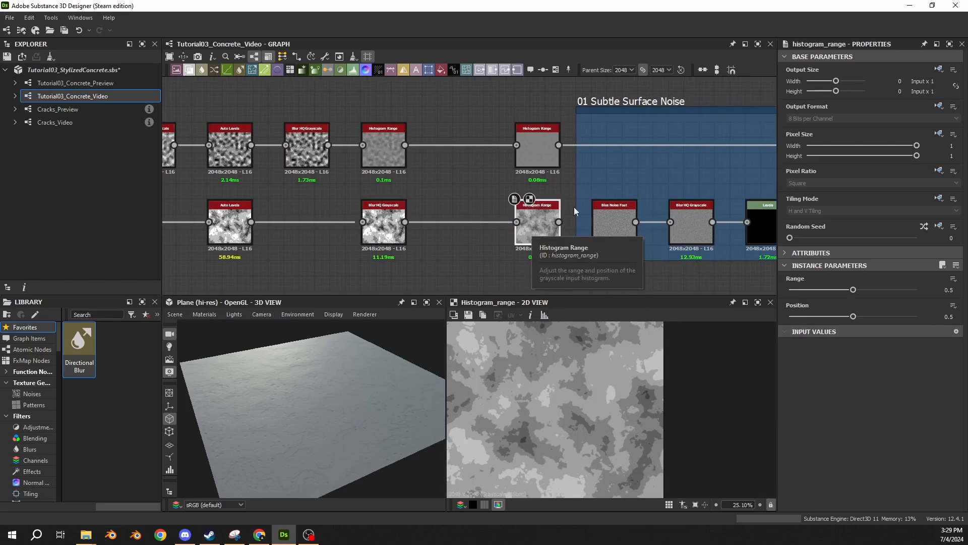
- Compare the Auto Levels and Histogram Range outputs of the Clouds 2 branch in the 2D view
double_click(230, 223)
click(383, 224)
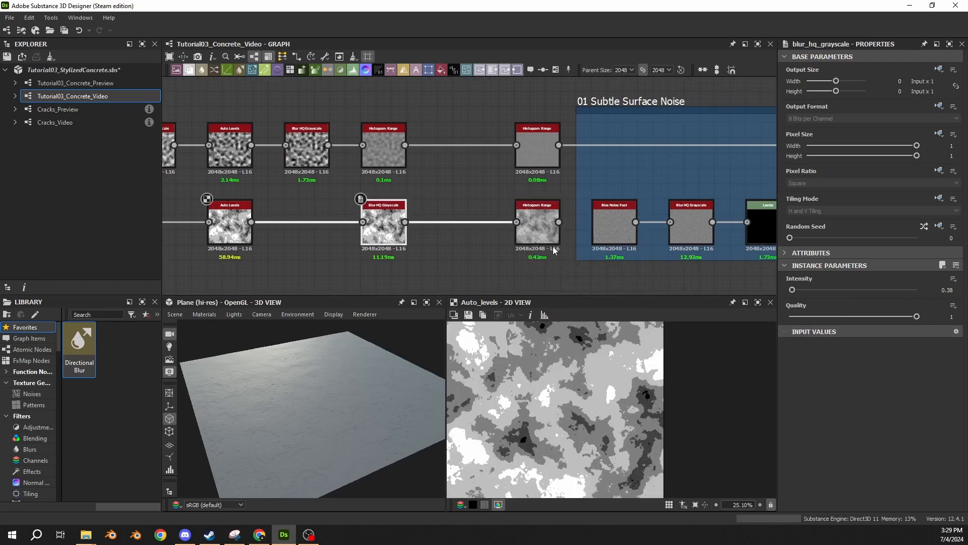
double_click(534, 232)
scroll(452, 177, down, 5)
drag(492, 121, 248, 222)
scroll(484, 177, up, 4)
drag(488, 168, 434, 148)
scroll(469, 195, down, 4)
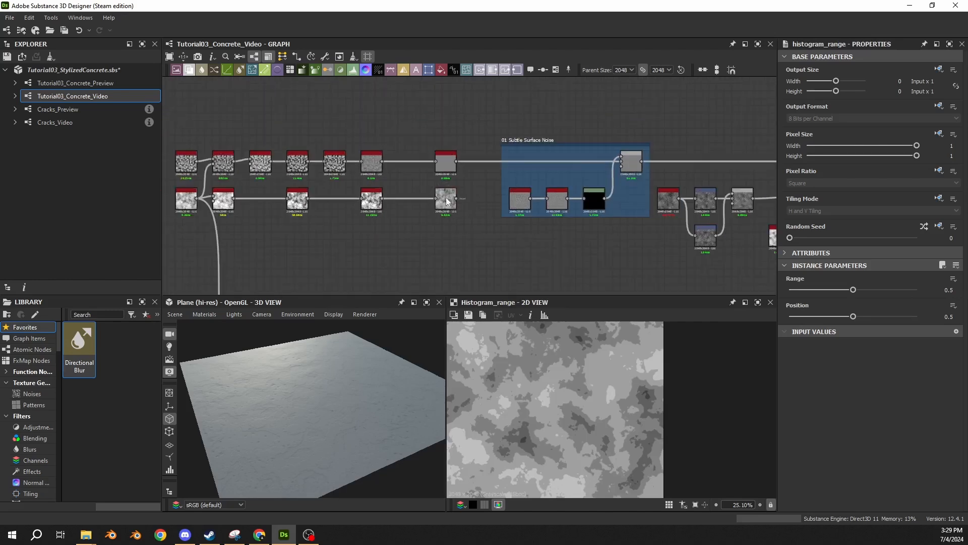
- Route the Clouds 2 branch's Histogram Range output to a dot node placed above the existing node rows
click(446, 198)
scroll(525, 120, down, 3)
middle_drag(524, 120, 427, 179)
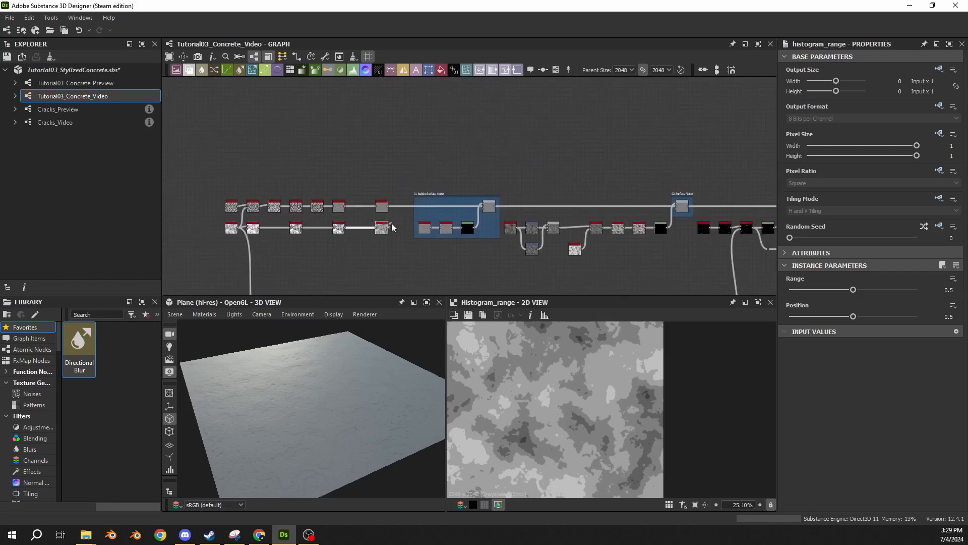
click(390, 227)
middle_drag(433, 135, 387, 200)
alt+click(416, 155)
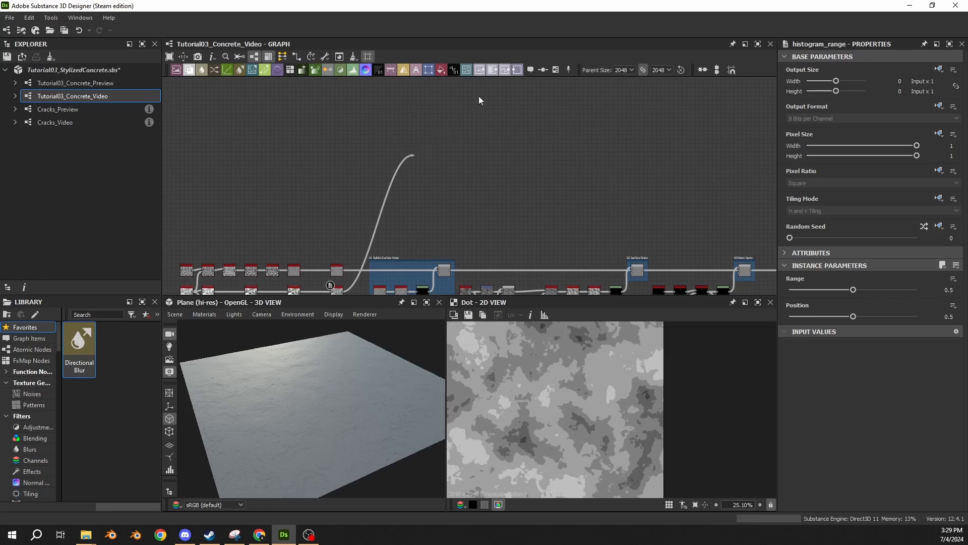
- Extend the routed link from the first dot to a second dot node farther above the graph
scroll(385, 165, down, 2)
key(space)
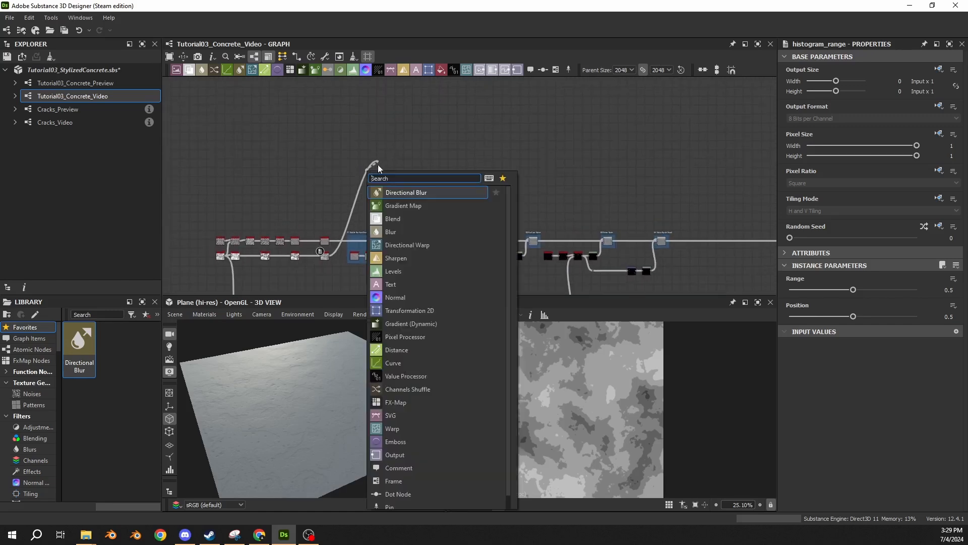
key(Escape)
drag(377, 162, 407, 84)
scroll(356, 186, up, 2)
scroll(356, 187, up, 1)
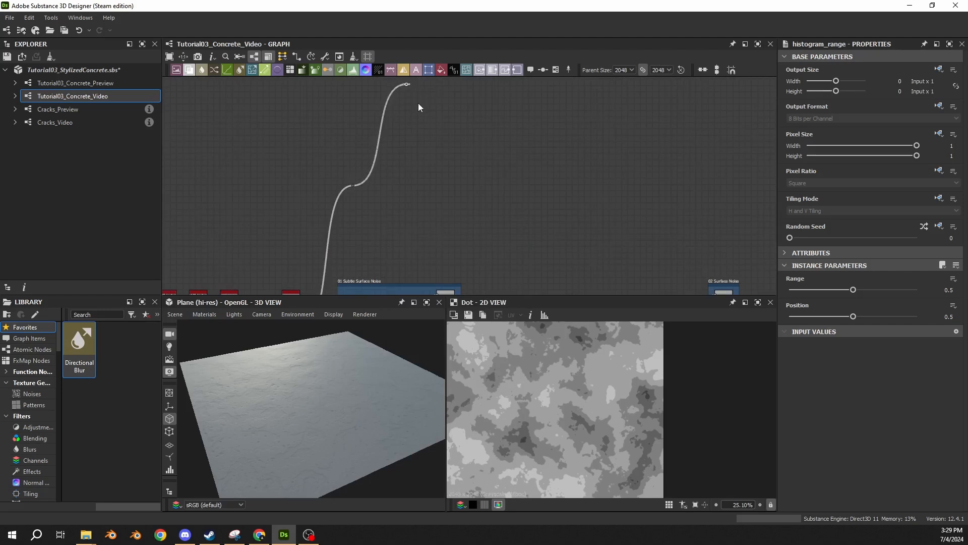
middle_drag(402, 98, 381, 134)
scroll(427, 177, down, 3)
middle_drag(427, 177, 326, 132)
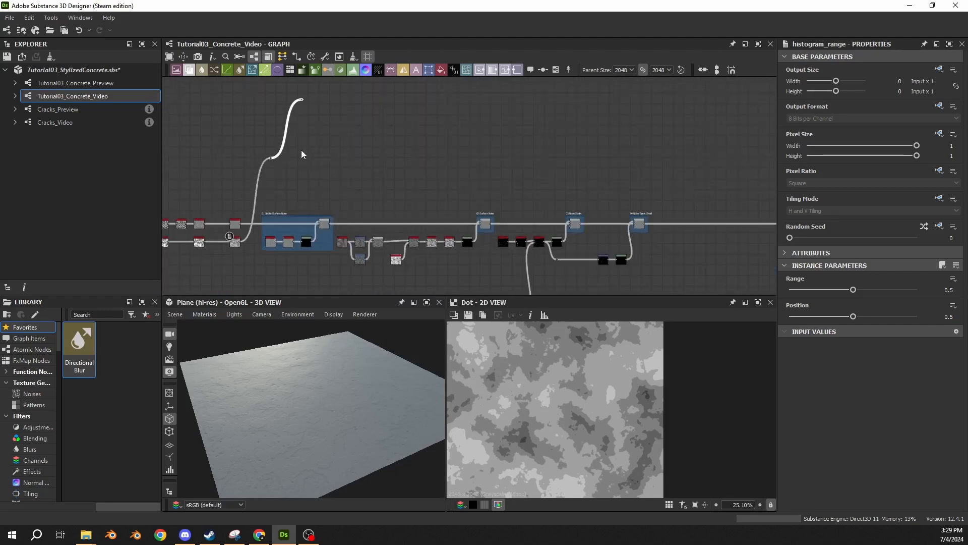
drag(307, 159, 754, 170)
middle_drag(411, 137, 412, 188)
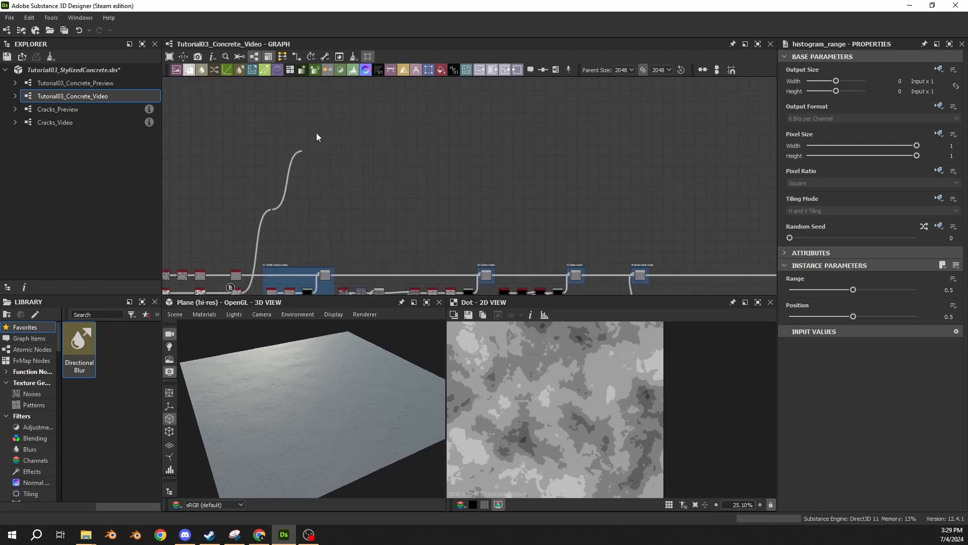
scroll(318, 144, up, 3)
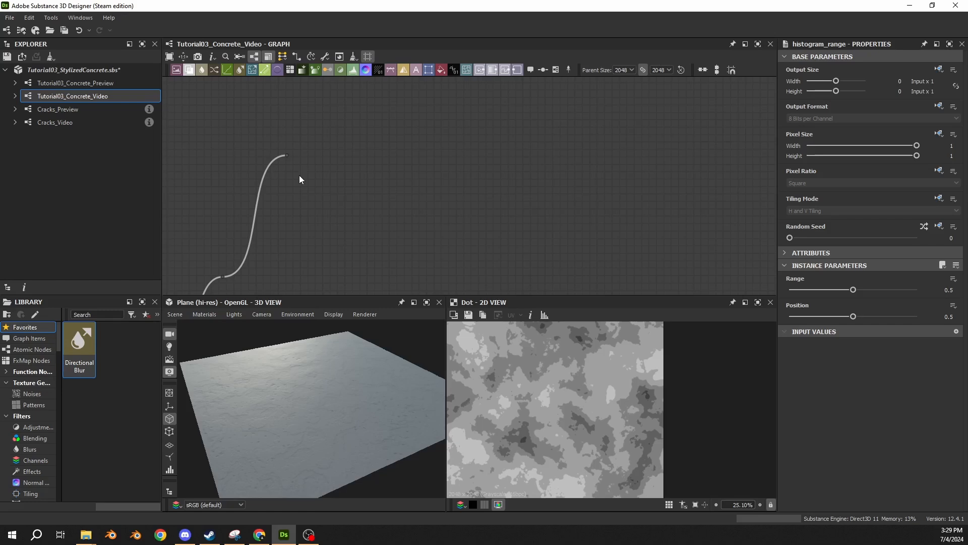
scroll(275, 199, down, 1)
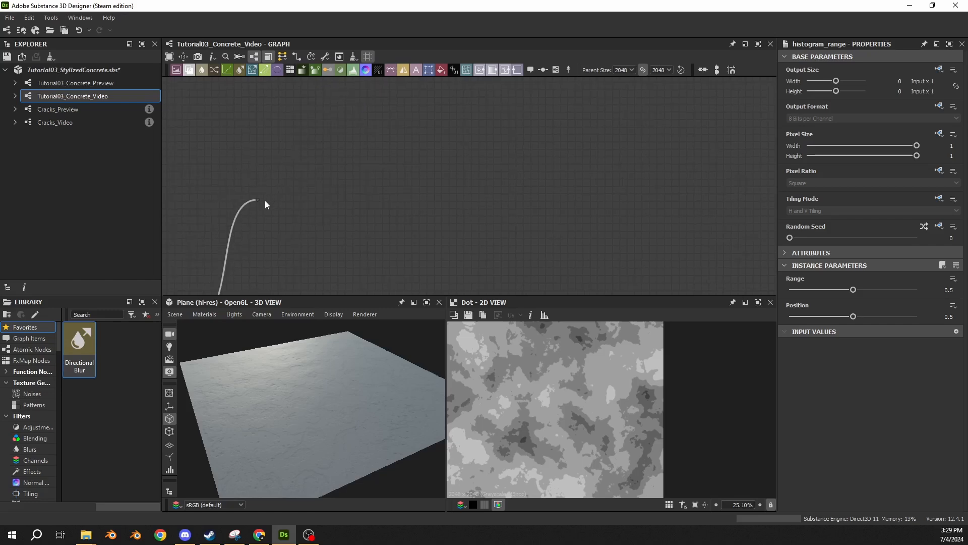
- Add a Blend node fed by the second dot and place it close to that dot
drag(261, 200, 286, 186)
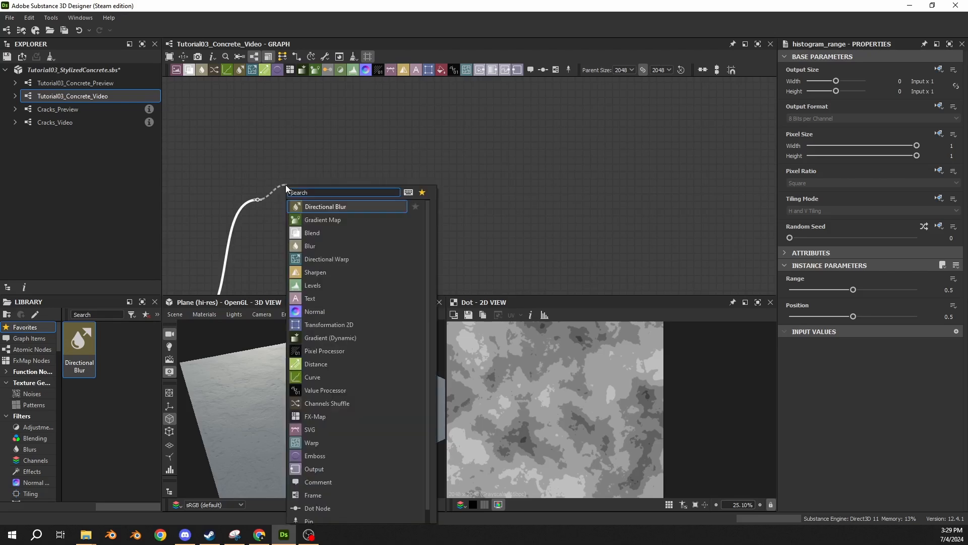
text(blend)
key(Return)
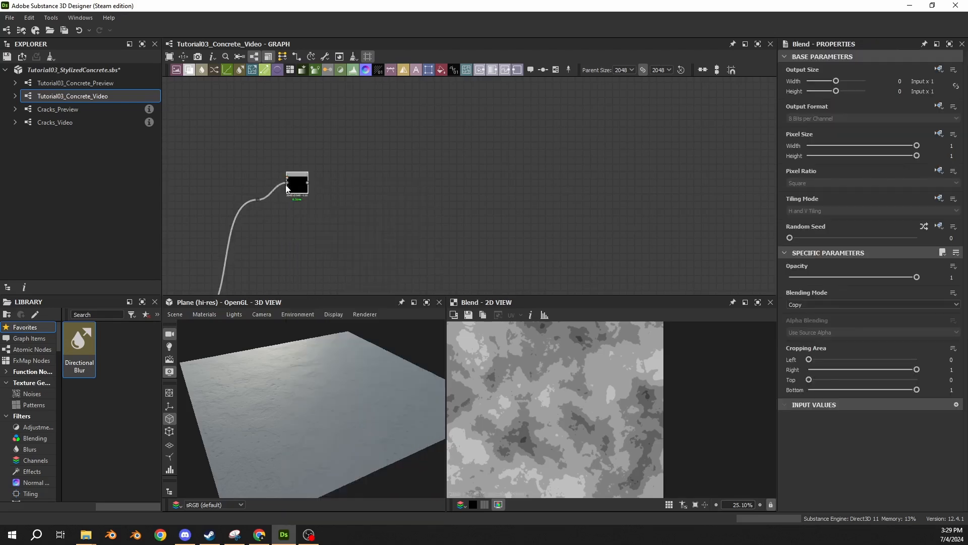
drag(295, 194, 258, 198)
- Connect the Perlin Noise branch's first Histogram Range output, with range 0.25, to the Blend node's foreground input
middle_drag(280, 215, 438, 178)
scroll(343, 194, down, 3)
middle_drag(334, 195, 392, 174)
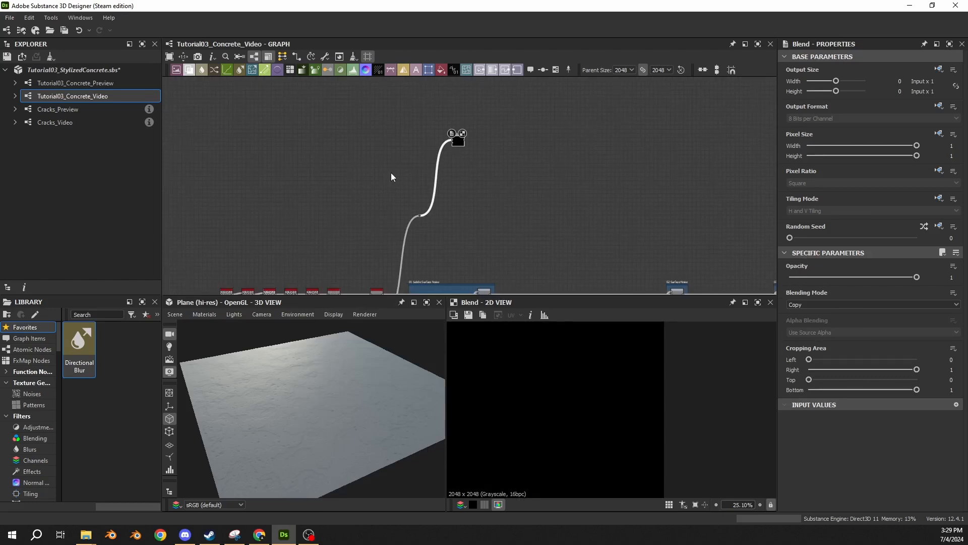
scroll(402, 190, down, 1)
scroll(398, 165, up, 4)
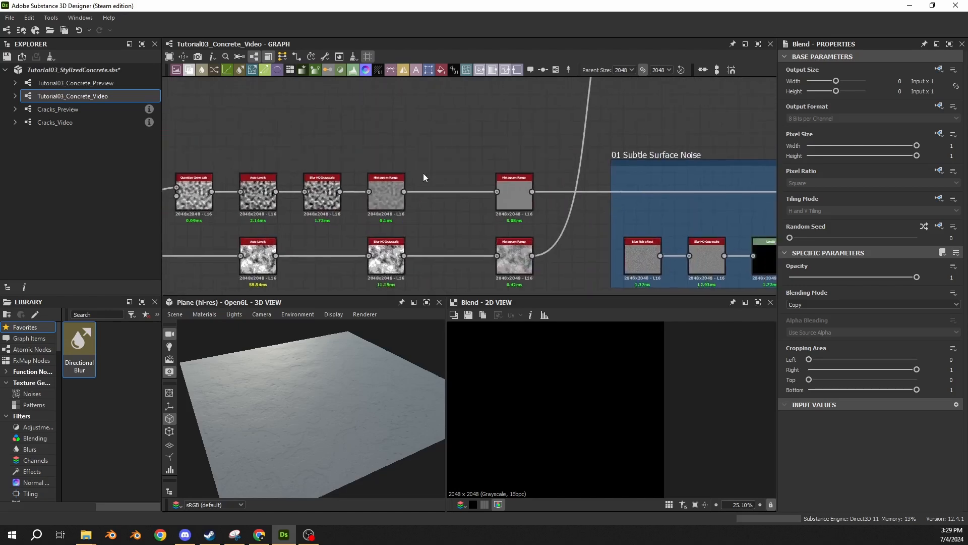
scroll(398, 181, up, 2)
scroll(277, 126, down, 5)
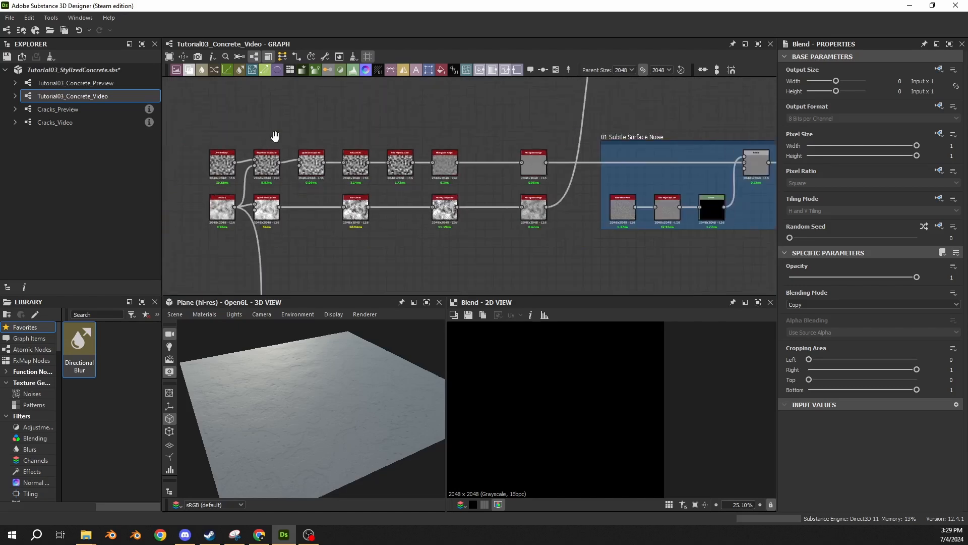
scroll(582, 163, up, 2)
scroll(547, 138, up, 4)
click(414, 190)
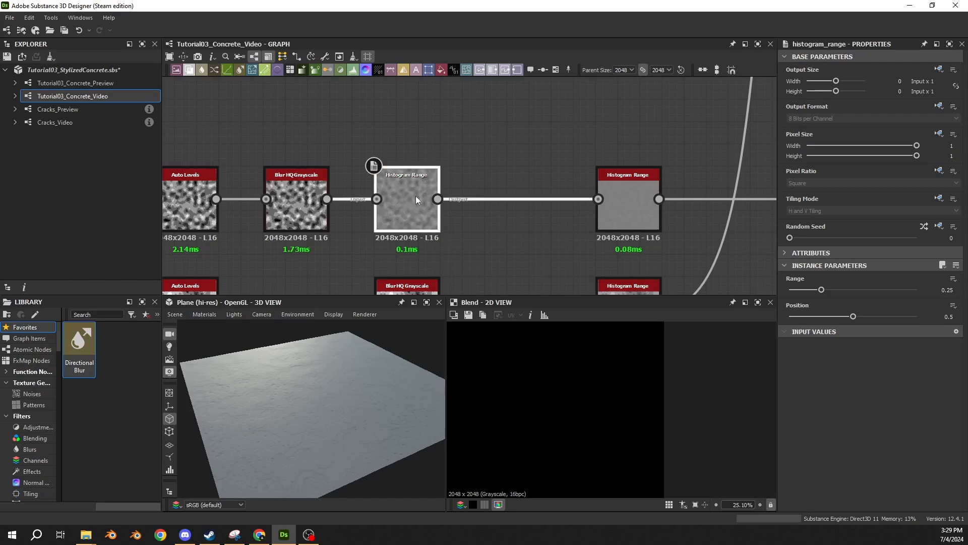
scroll(413, 225, down, 4)
scroll(412, 225, down, 2)
drag(403, 234, 462, 264)
middle_drag(437, 220, 501, 160)
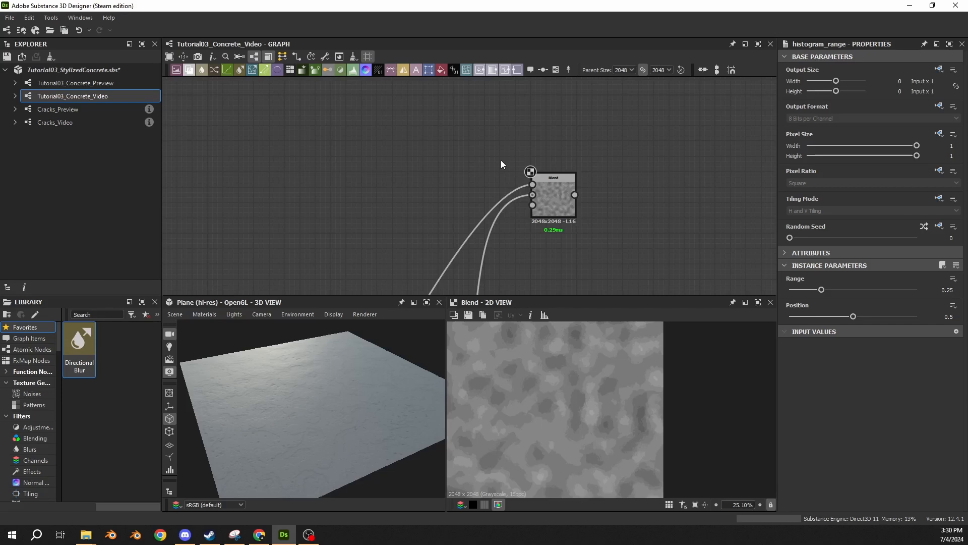
- Insert a dot node on the link feeding the Blend's foreground and position it beside the existing dot
scroll(349, 189, down, 3)
middle_drag(349, 188, 339, 93)
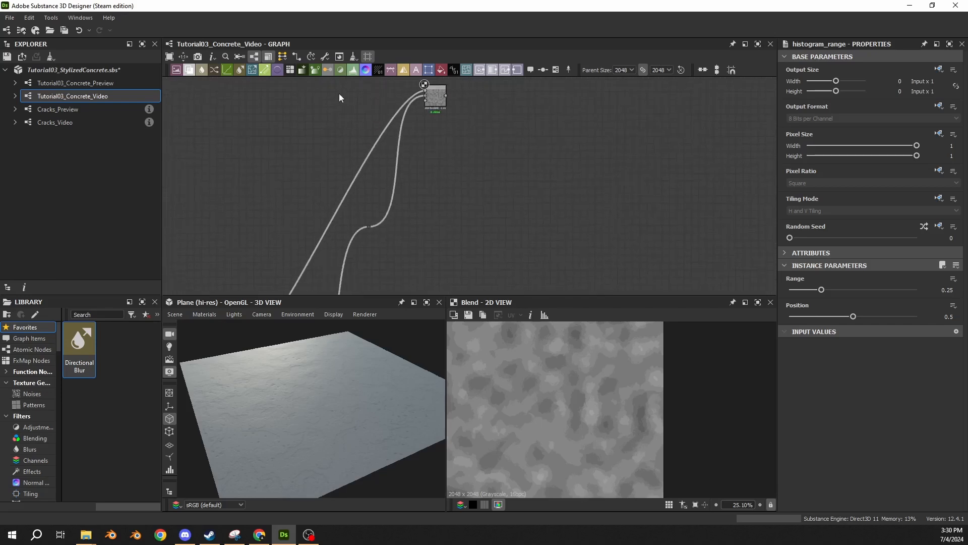
middle_drag(329, 223, 430, 146)
alt+click(434, 150)
drag(435, 151, 474, 157)
scroll(543, 137, down, 3)
middle_drag(545, 101, 431, 202)
- Set the new Blend node's Opacity to 0.6
scroll(425, 182, up, 3)
double_click(428, 178)
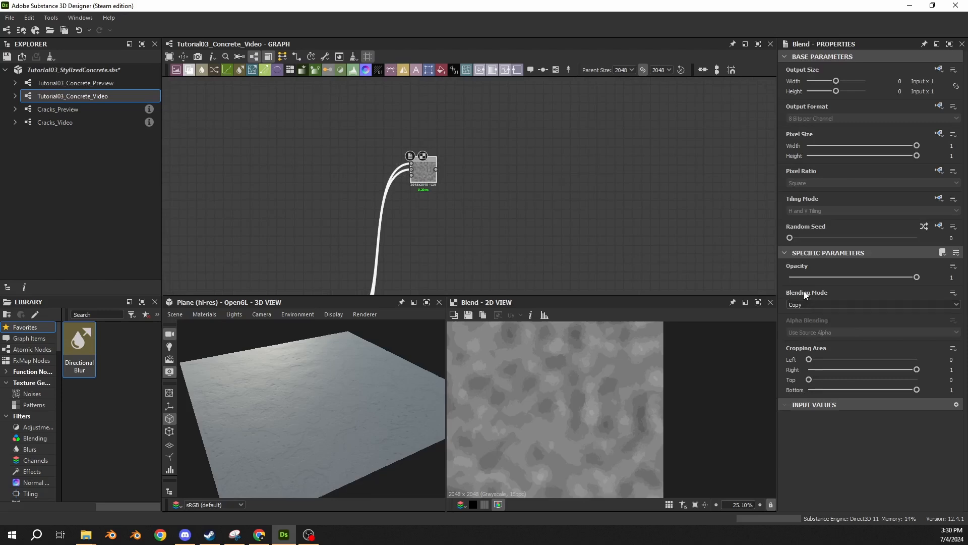
click(952, 277)
text(0.6)
key(Return)
- Examine the blended noise up close and compare it with the Perlin branch's Histogram Range output in the 2D view
scroll(527, 404, up, 5)
scroll(528, 404, down, 3)
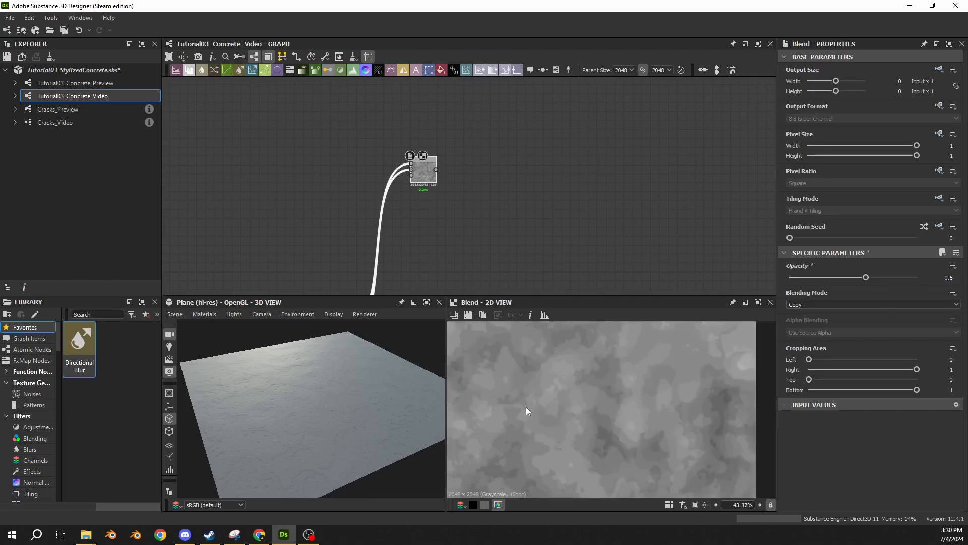
double_click(412, 169)
scroll(570, 371, down, 7)
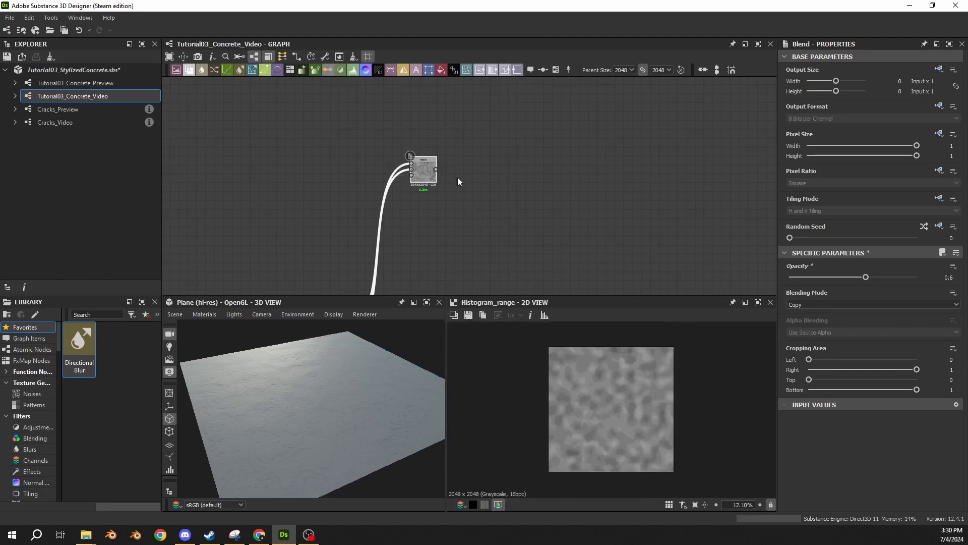
scroll(610, 397, up, 5)
scroll(308, 399, up, 5)
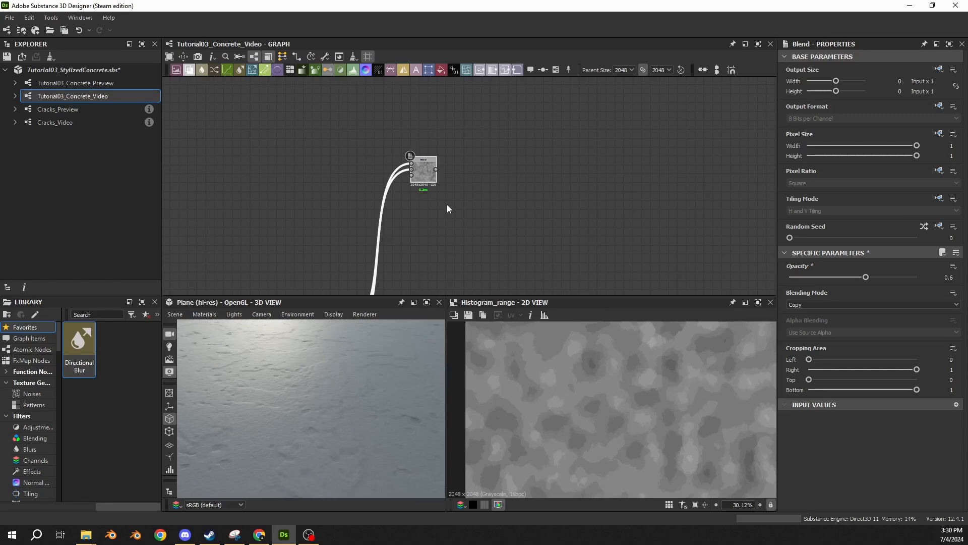
- Add a Histogram Range node after the new Blend node and set its Range to 0.75
drag(437, 169, 468, 172)
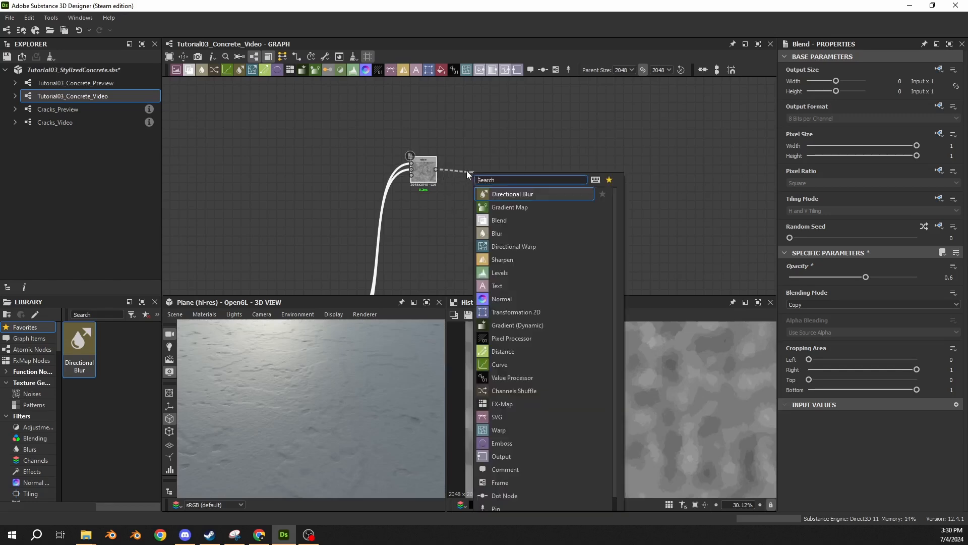
text(range)
click(510, 208)
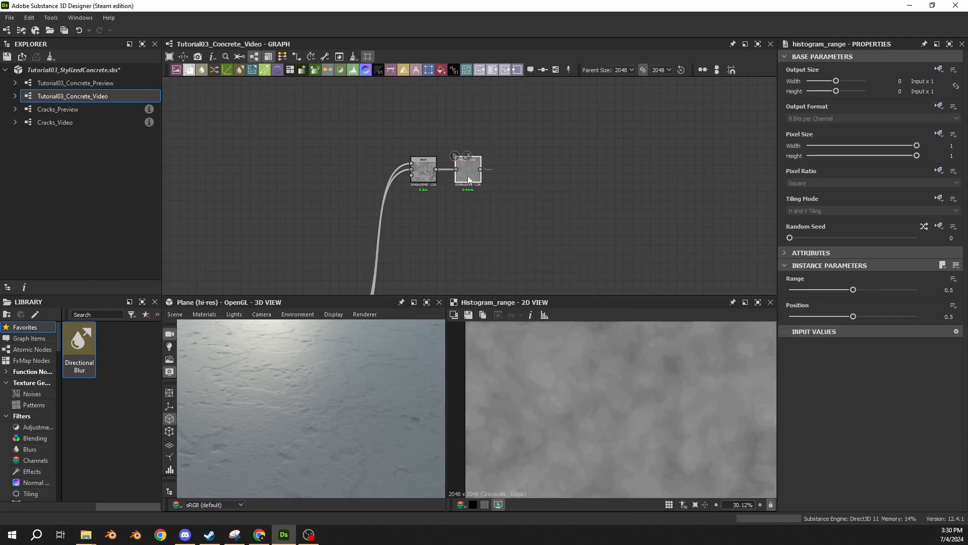
click(946, 292)
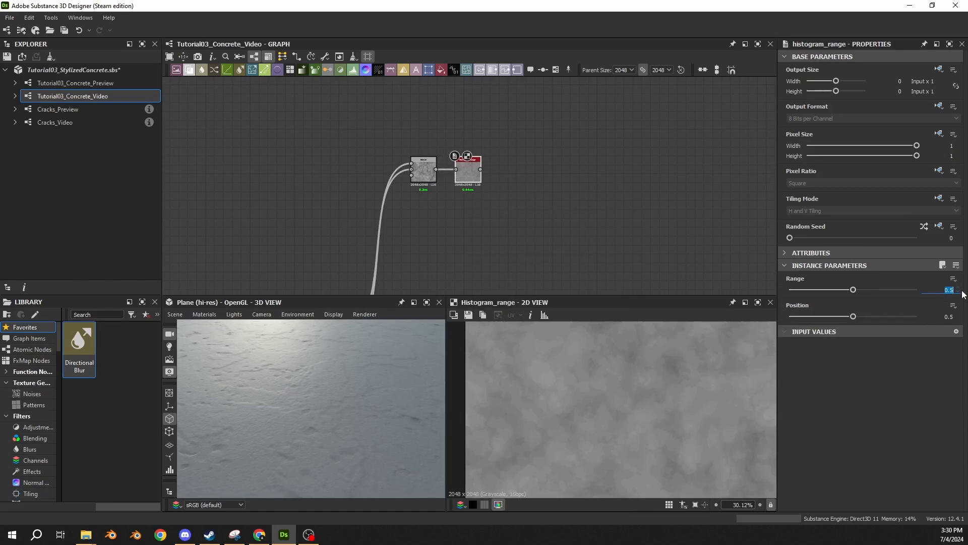
text(0.75)
key(Return)
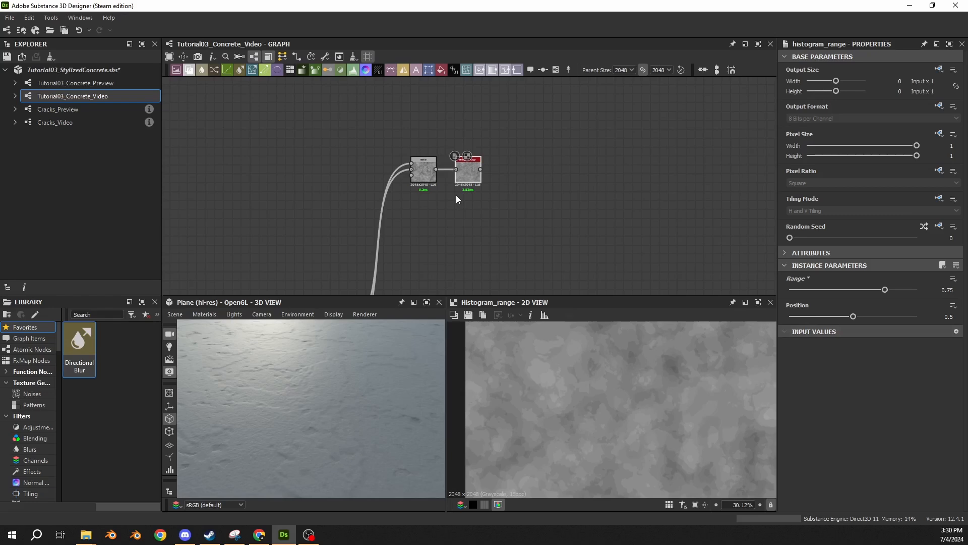
- Add a Blur HQ Grayscale node fed by the new Histogram Range node's output
scroll(456, 195, up, 3)
middle_drag(485, 172, 410, 176)
drag(407, 170, 452, 170)
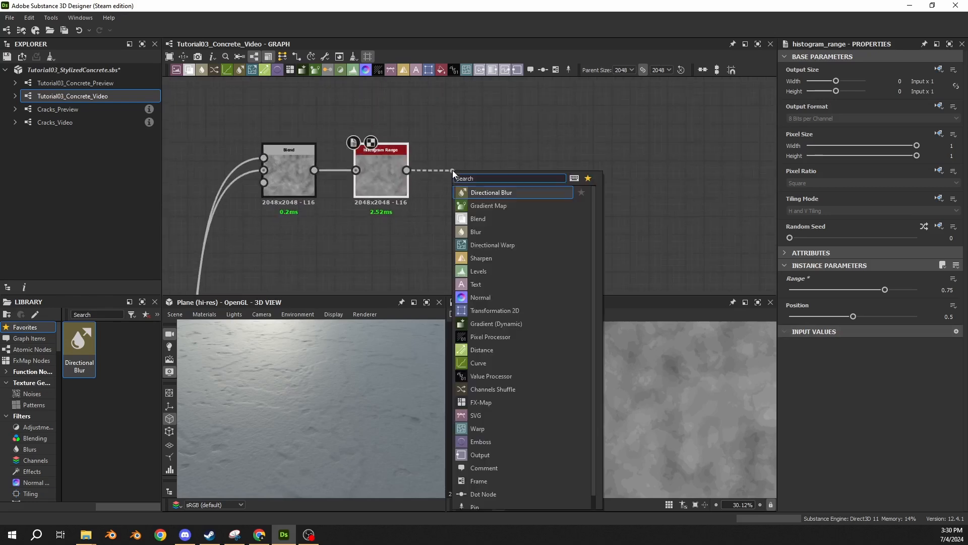
text(blur)
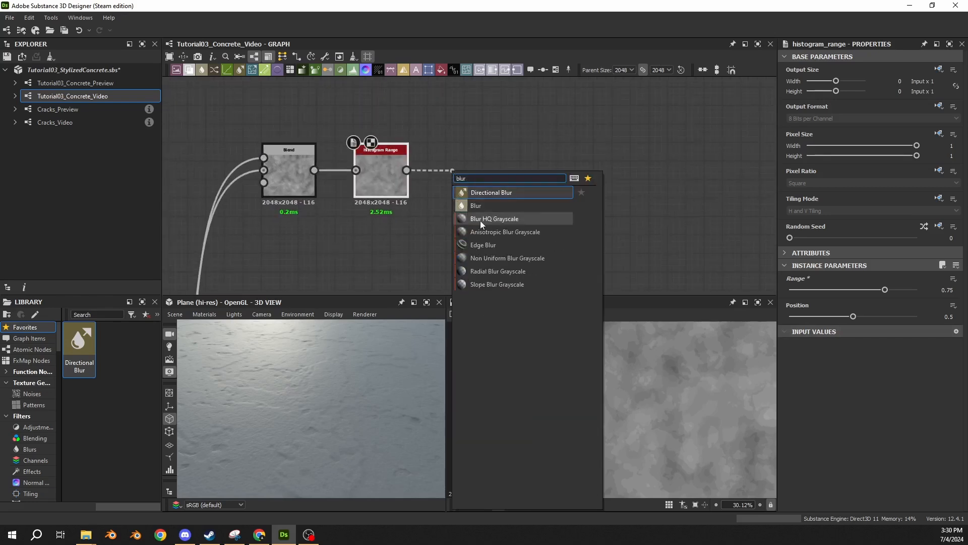
click(480, 220)
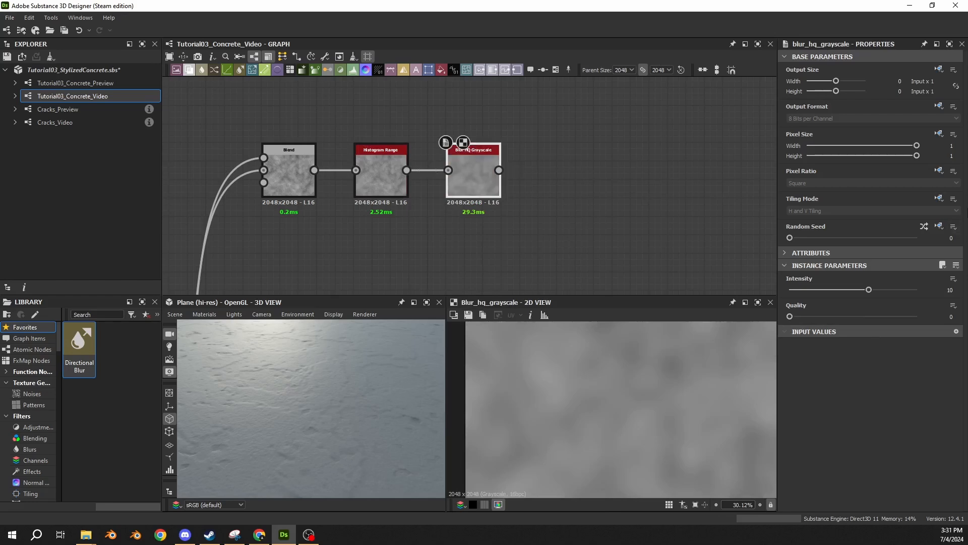
- Set the Blur HQ Grayscale node's Intensity to 0.25 and Quality to 1
click(950, 290)
text(.25)
key(Return)
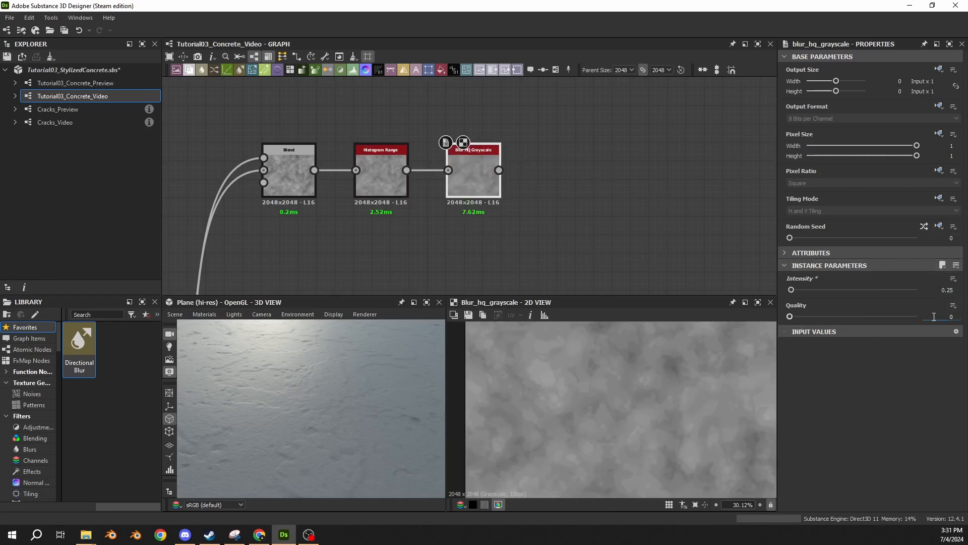
drag(934, 317, 958, 320)
text(1)
key(Return)
- Add a Gradient Map node fed by the Blur HQ Grayscale output
middle_drag(489, 190, 358, 199)
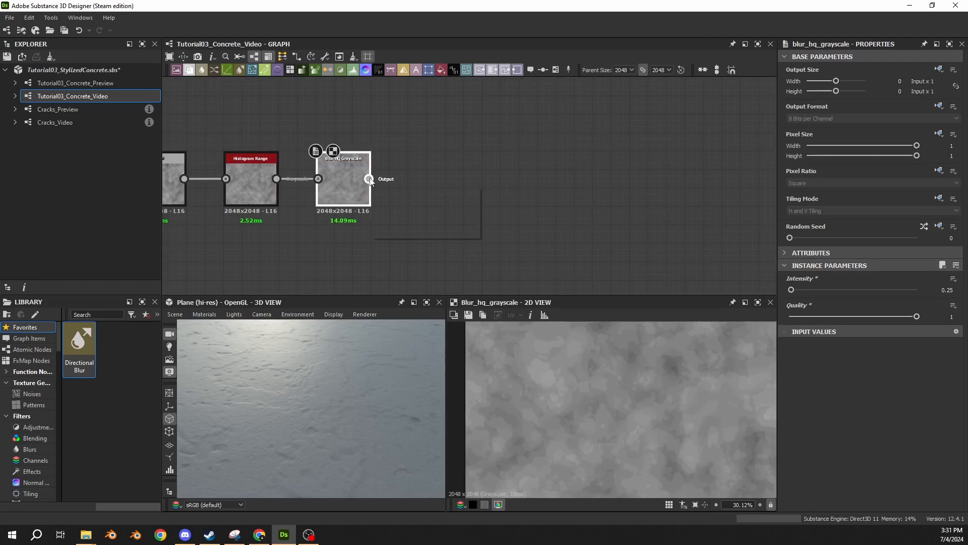
drag(369, 180, 429, 180)
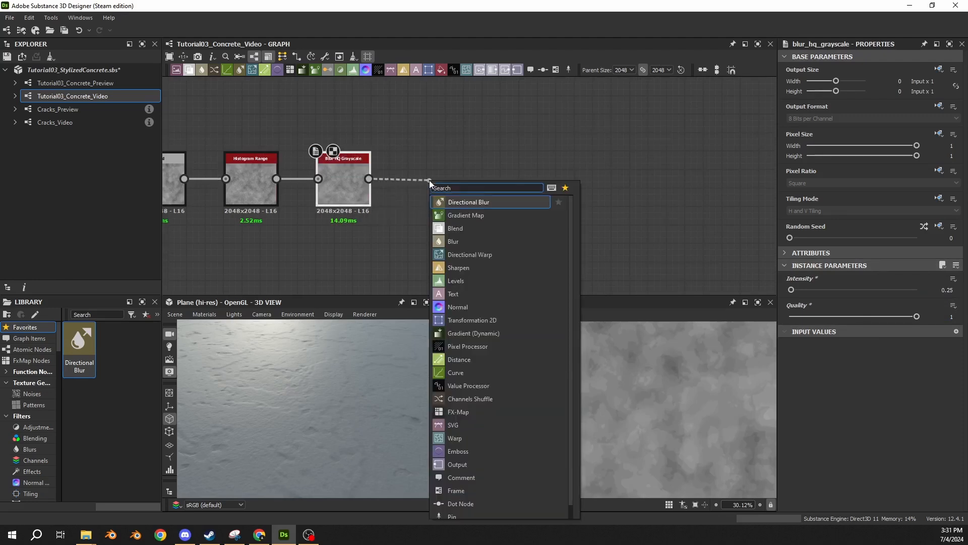
text(grad)
click(460, 202)
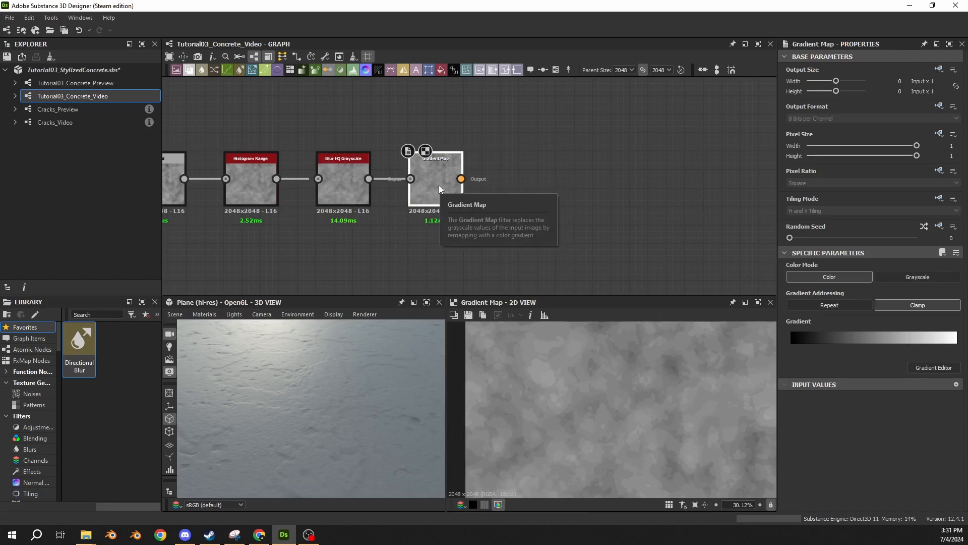
middle_drag(577, 199, 492, 178)
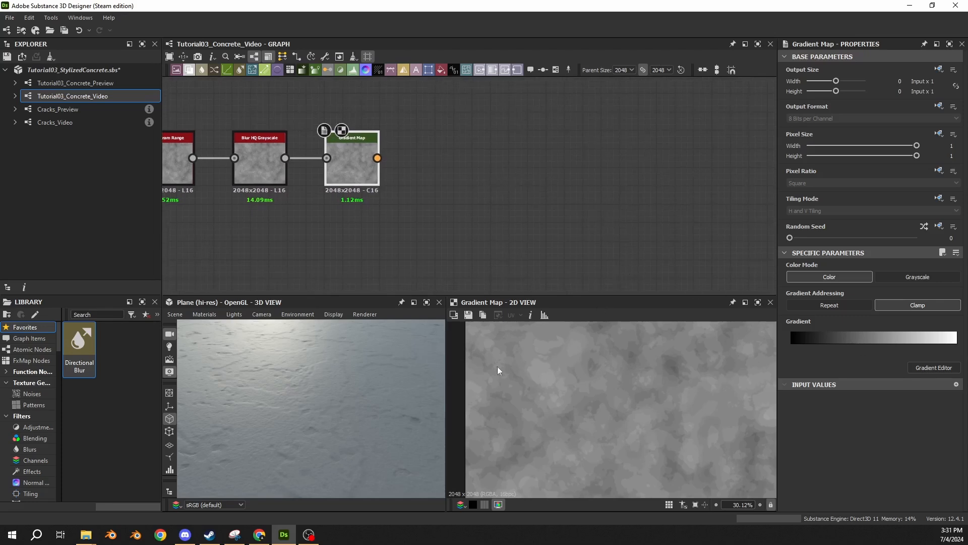
- Open the Gradient Map's gradient for editing and set the white key at position 1 to a brightness value of 200
click(877, 342)
drag(57, 294, 623, 147)
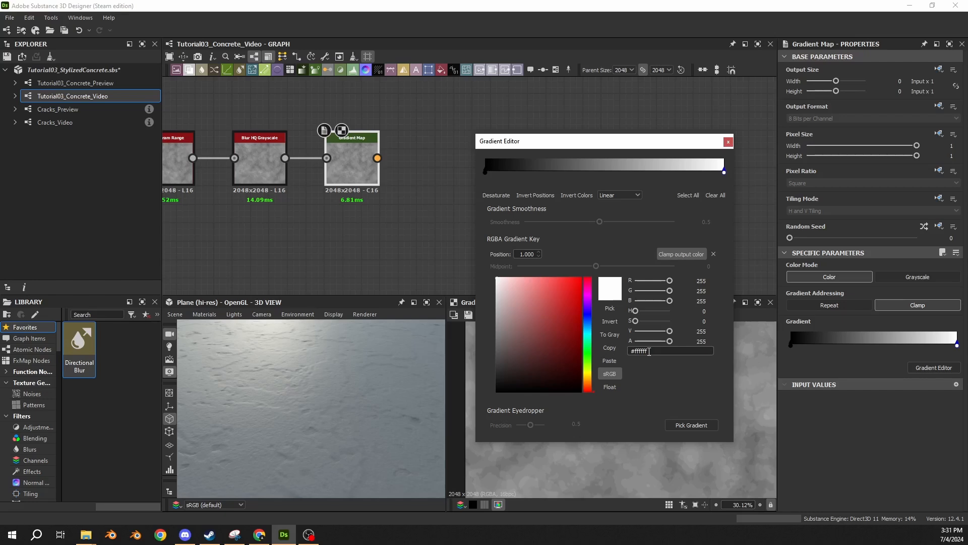
click(709, 333)
text(200)
key(Return)
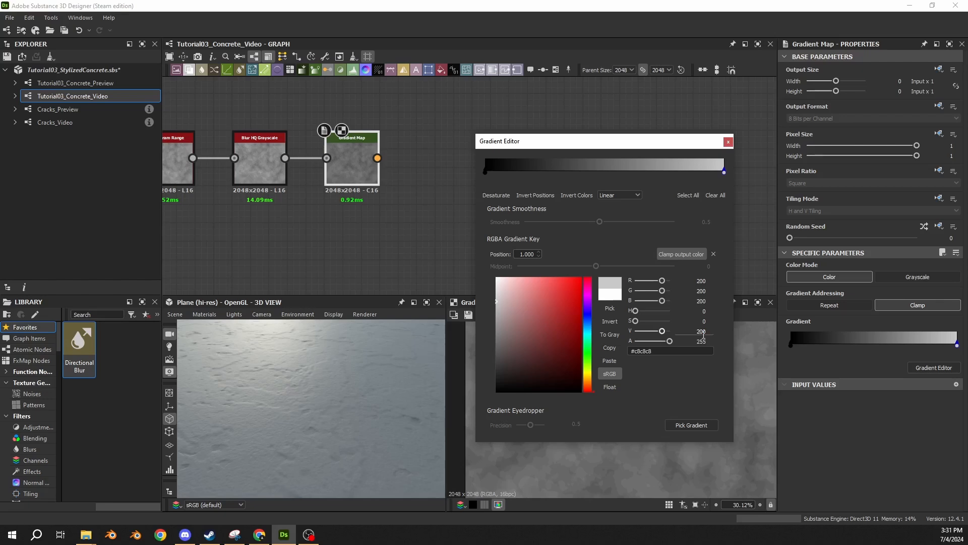
- Set the gradient's black key at position 0 to a brightness value of 68 and close the gradient editing window
click(485, 172)
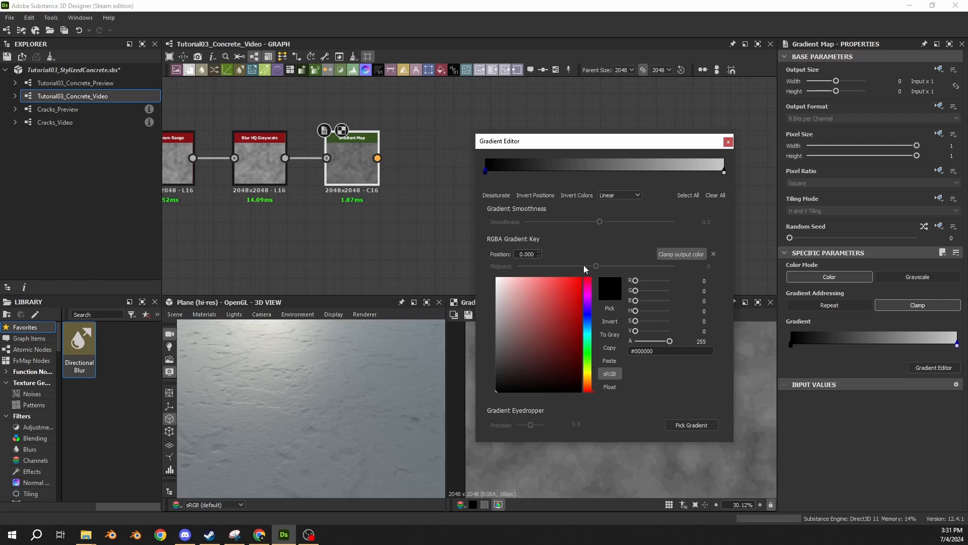
click(704, 331)
text(68)
key(Return)
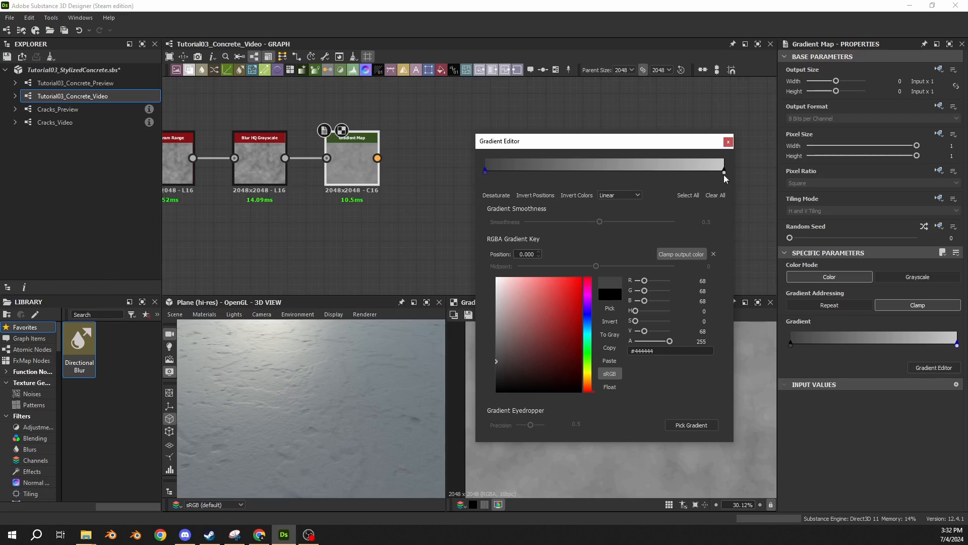
click(728, 142)
- Compare the Blur HQ Grayscale and Gradient Map outputs in the 2D view, both up close and as full tiles
click(275, 169)
scroll(623, 399, down, 3)
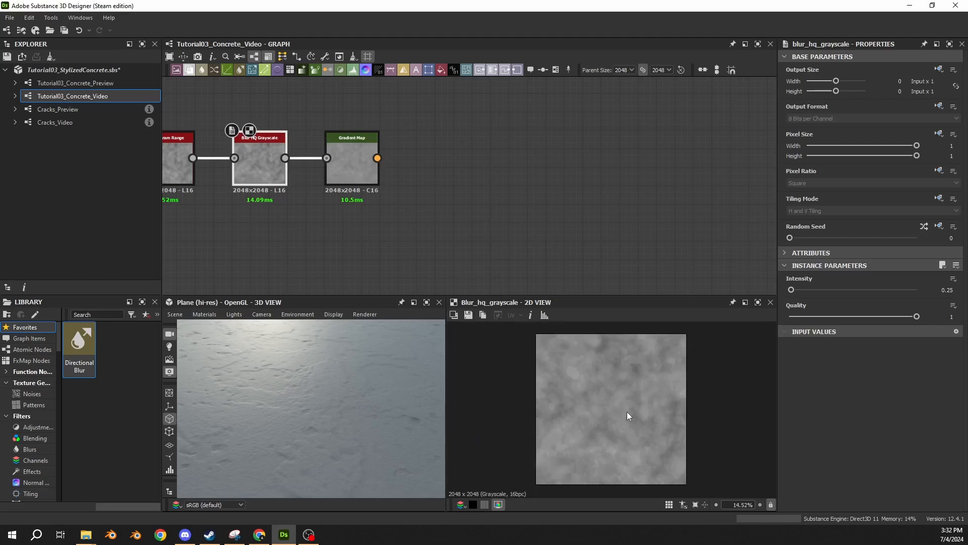
scroll(303, 174, up, 3)
click(343, 177)
scroll(604, 422, up, 4)
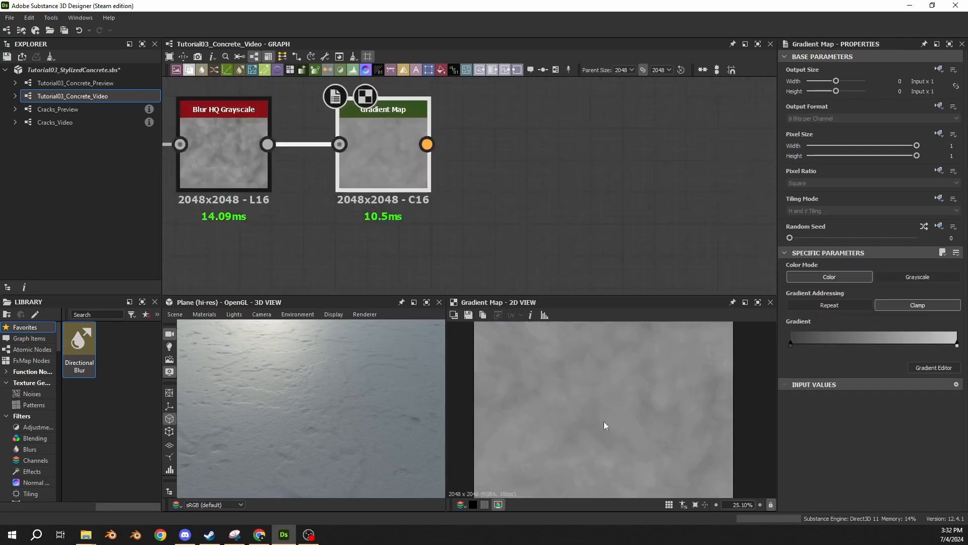
click(789, 336)
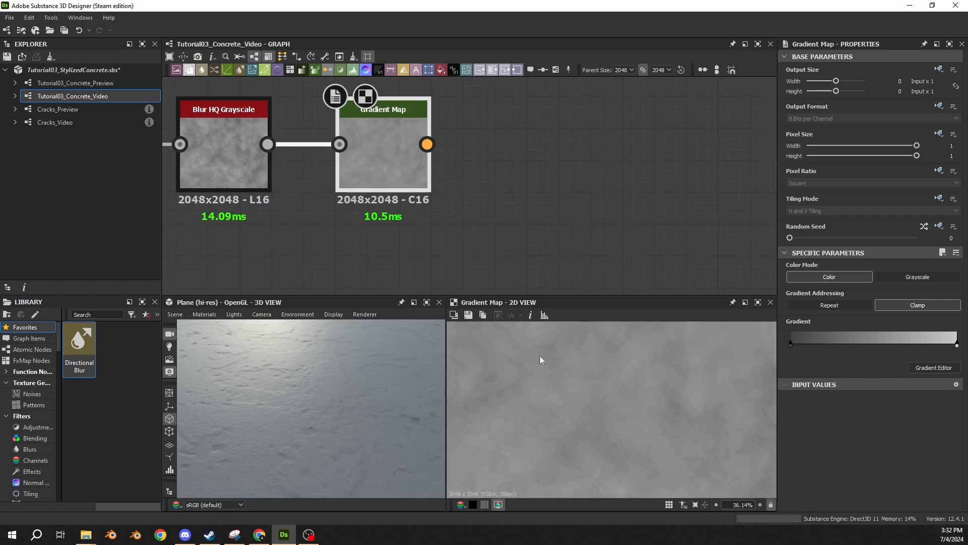
scroll(546, 368, down, 3)
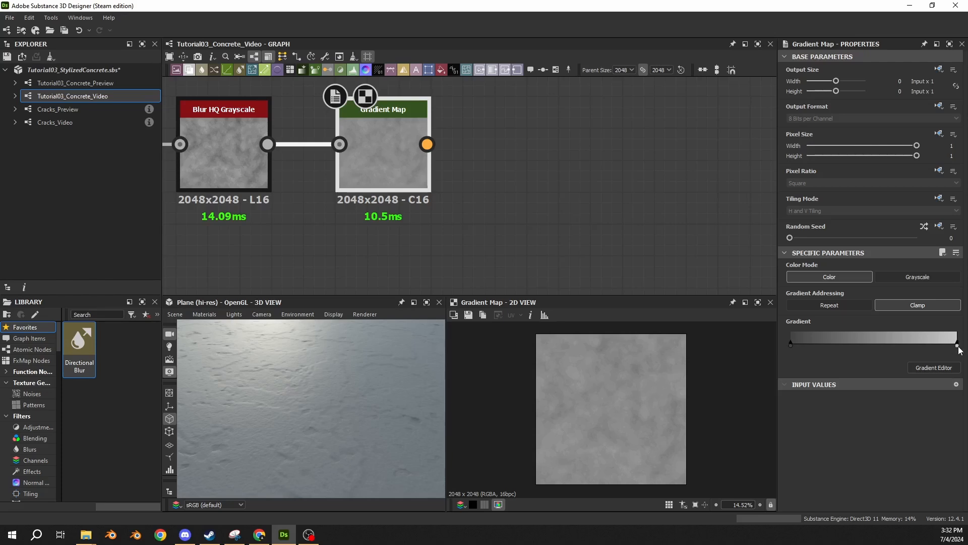
scroll(539, 410, up, 4)
- Move the topmost output node and its Uniform Color node up, well above the other output nodes
scroll(502, 195, down, 8)
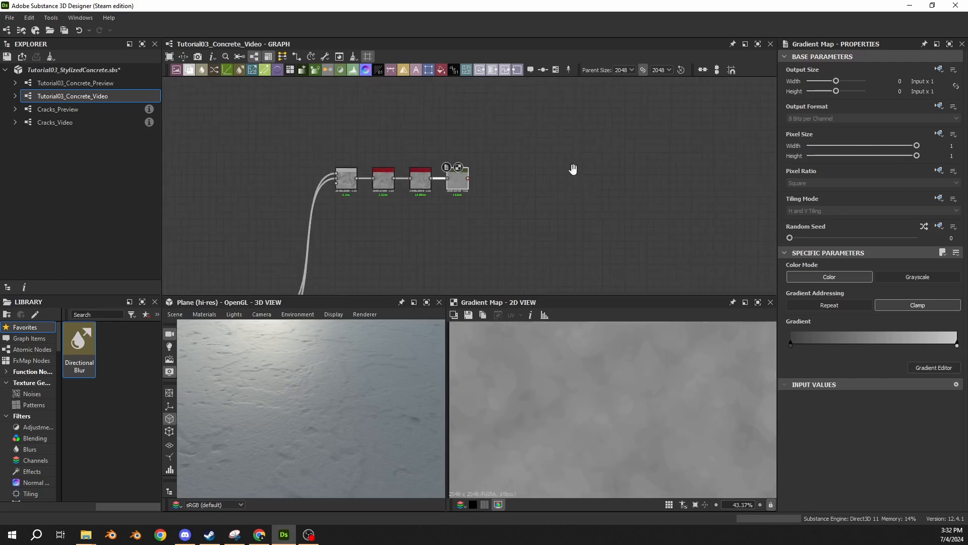
scroll(489, 173, up, 5)
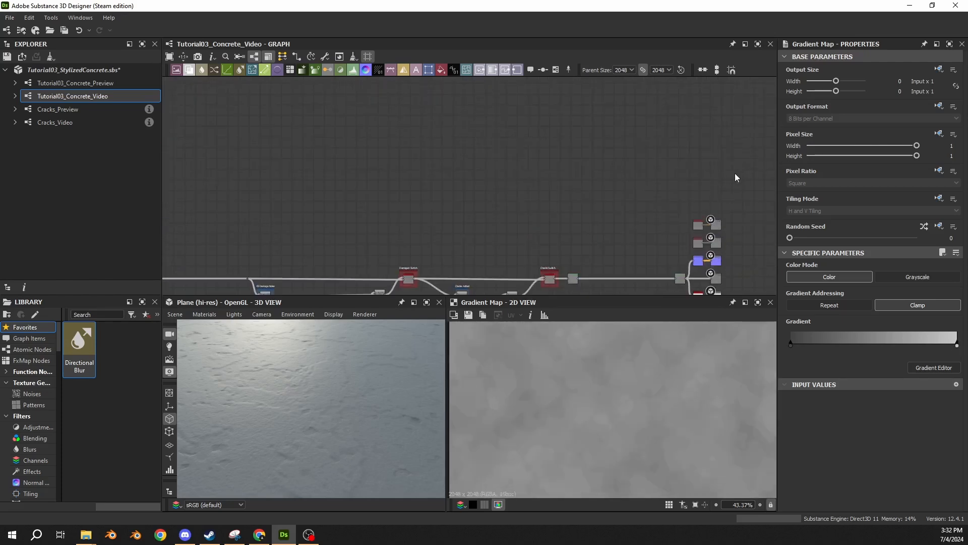
drag(720, 229, 724, 130)
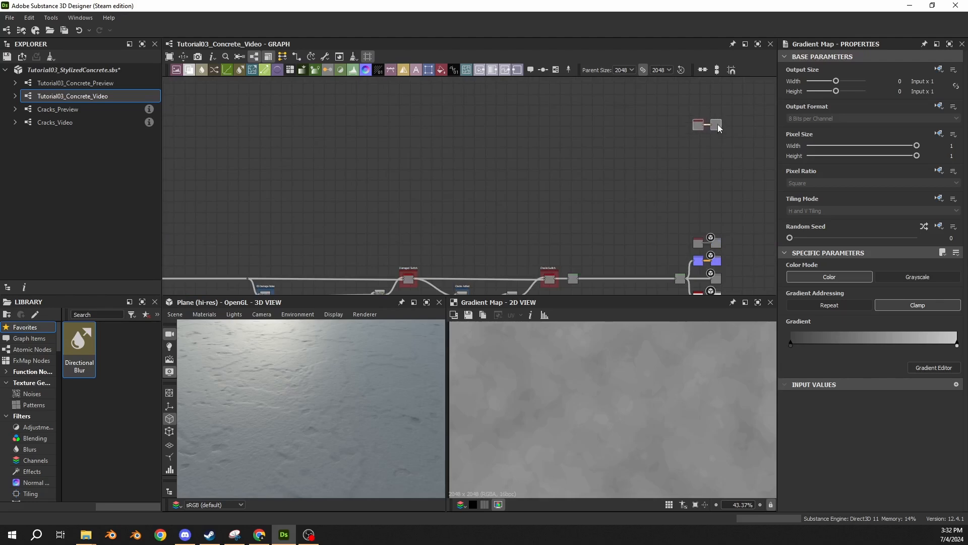
- Connect the Gradient Map's output to the raised output node in place of its Uniform Color node
scroll(523, 182, down, 6)
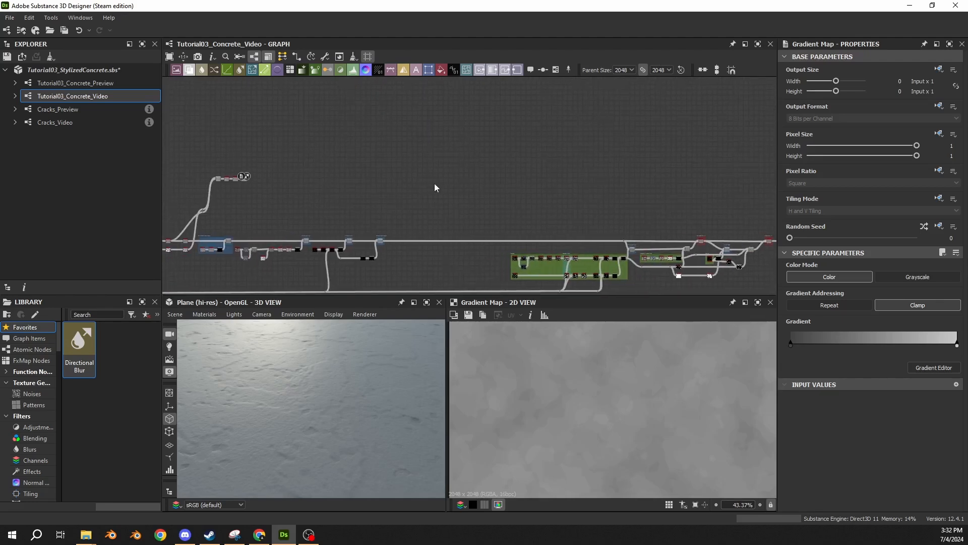
scroll(258, 186, down, 3)
scroll(207, 177, up, 3)
drag(207, 174, 519, 160)
middle_drag(693, 160, 519, 160)
drag(519, 160, 561, 155)
middle_drag(519, 160, 452, 159)
scroll(561, 156, up, 4)
mouse_move(561, 155)
mouse_down()
mouse_move(576, 161)
mouse_move(555, 169)
mouse_up()
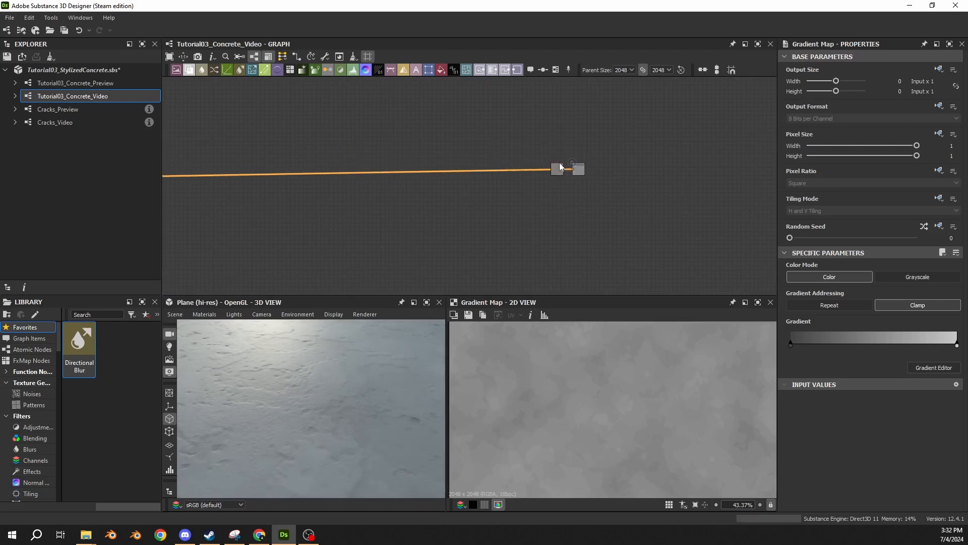
scroll(558, 154, up, 3)
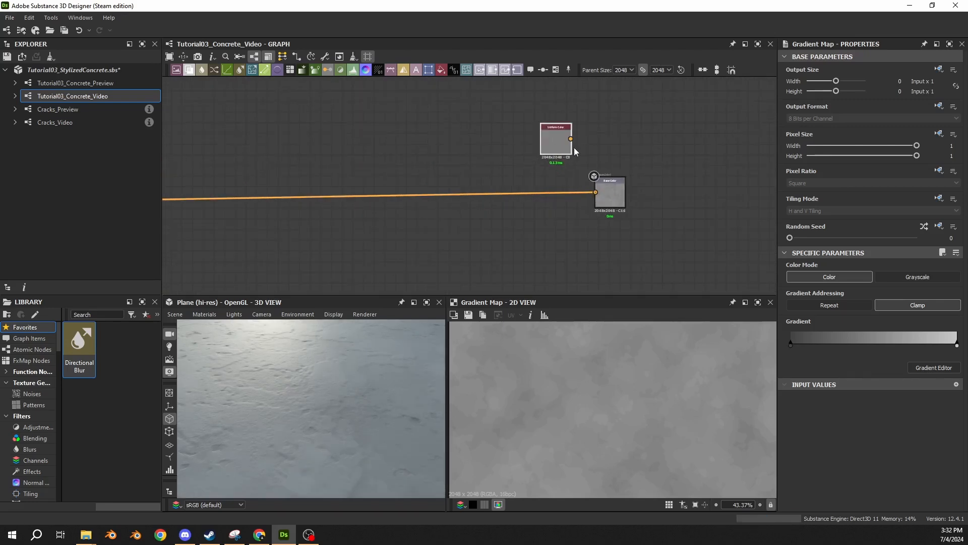
drag(573, 151, 602, 188)
- Insert an HSL node on the link between the Gradient Map and the output node
scroll(346, 208, down, 7)
middle_drag(289, 237, 539, 237)
middle_drag(338, 245, 558, 231)
scroll(557, 231, up, 3)
scroll(314, 207, up, 3)
middle_drag(334, 210, 341, 141)
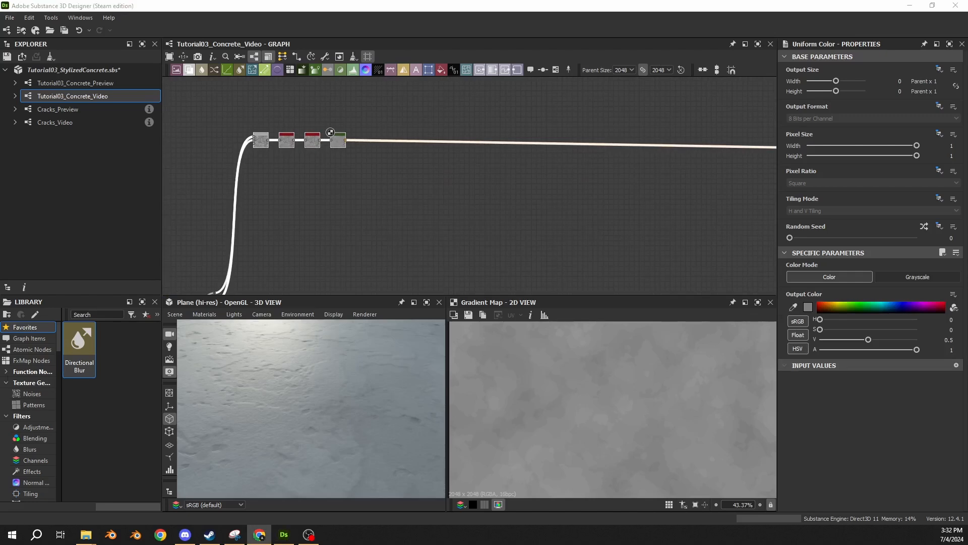
scroll(380, 145, up, 4)
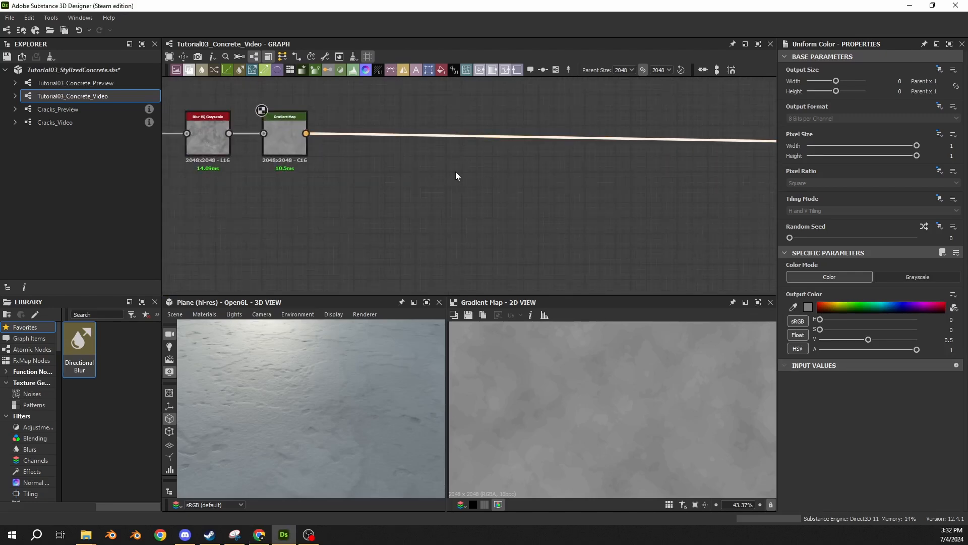
key(space)
text(hsl)
click(483, 192)
- Move the HSL node back along its link to sit near the Gradient Map, leaving room between them
scroll(483, 196, down, 5)
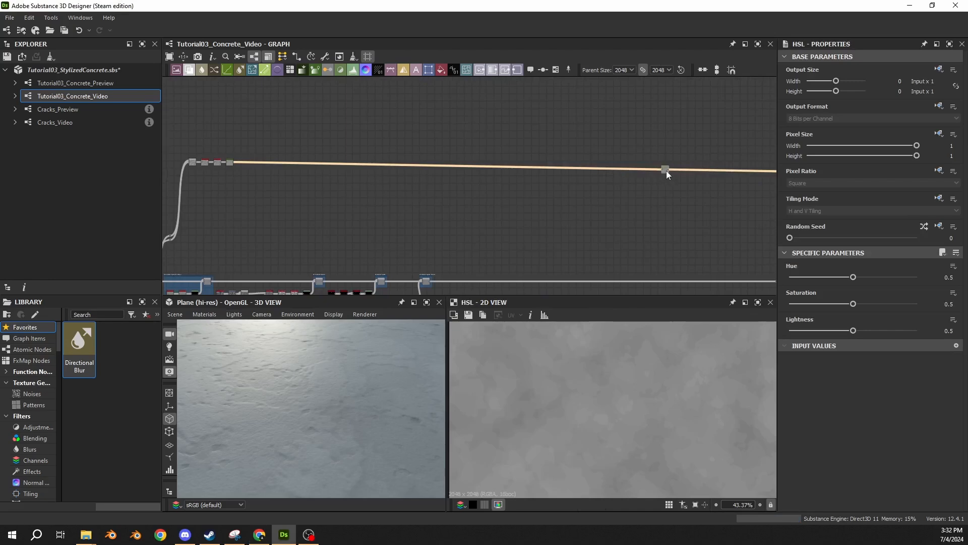
drag(667, 171, 272, 164)
middle_drag(319, 129, 505, 146)
scroll(412, 189, up, 8)
middle_drag(473, 205, 430, 217)
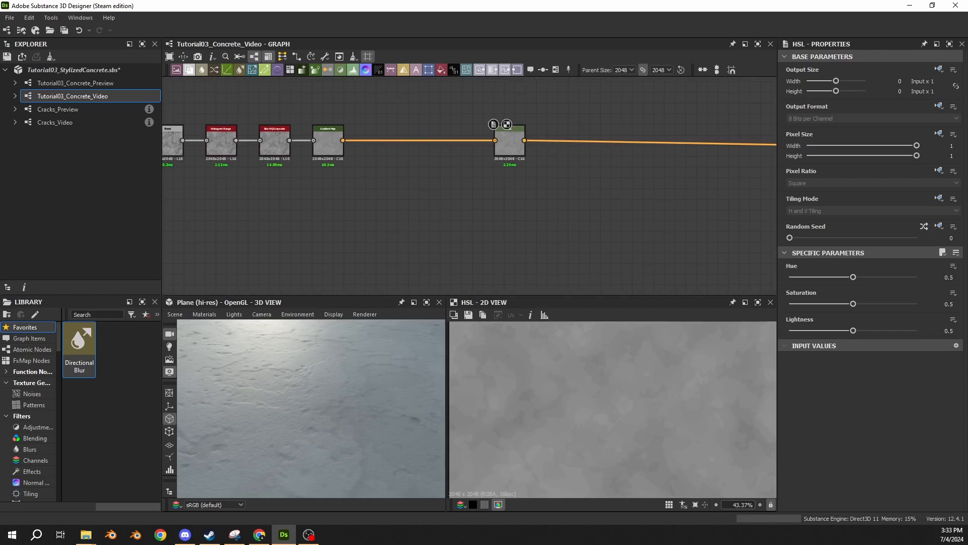
- Insert a second HSL node on the link between the Gradient Map and the first HSL node
click(472, 215)
click(373, 140)
key(space)
text(hsl)
key(Return)
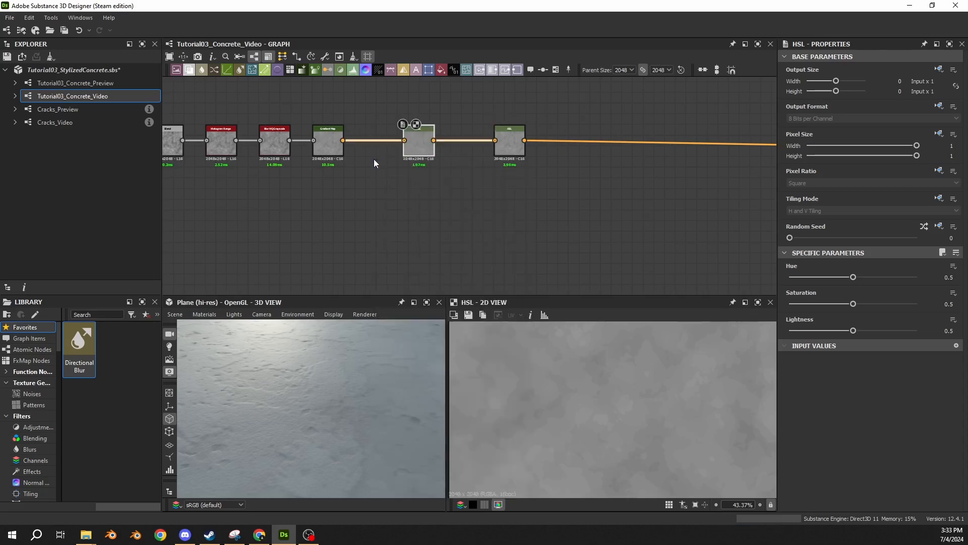
- Duplicate the second HSL node above itself, still fed by the Gradient Map, and move both copies closer to the Gradient Map
middle_drag(365, 159, 363, 206)
mouse_move(416, 195)
mouse_down()
mouse_move(462, 195)
mouse_move(429, 134)
mouse_move(420, 137)
mouse_move(416, 192)
mouse_up()
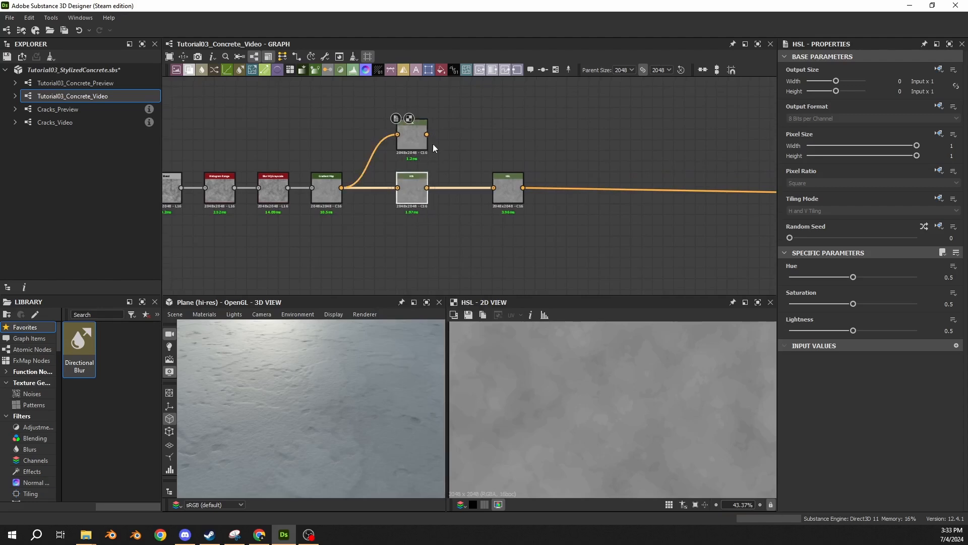
drag(433, 143, 375, 198)
click(336, 223)
middle_drag(335, 222, 352, 228)
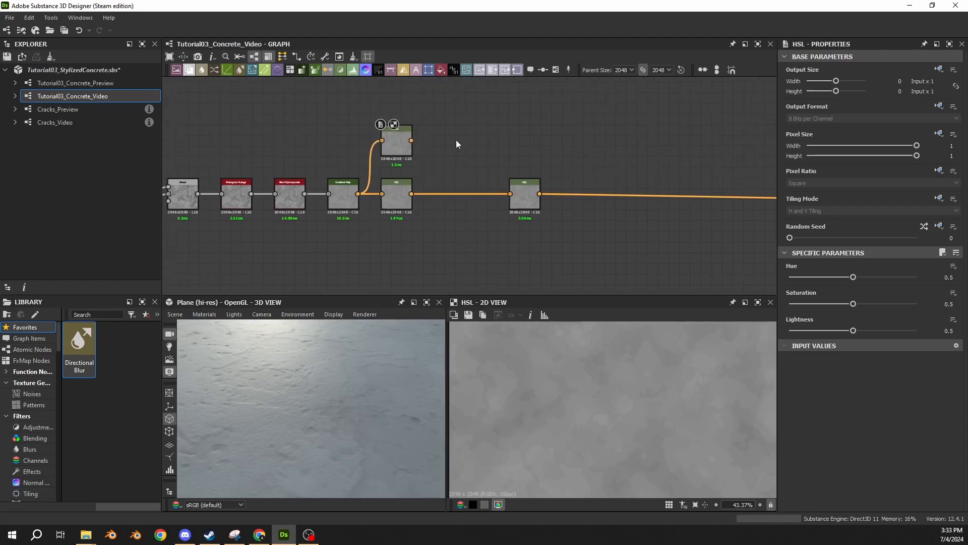
- Move the final HSL node farther downstream to widen the gap after the two parallel HSL nodes
drag(532, 196, 555, 196)
click(503, 141)
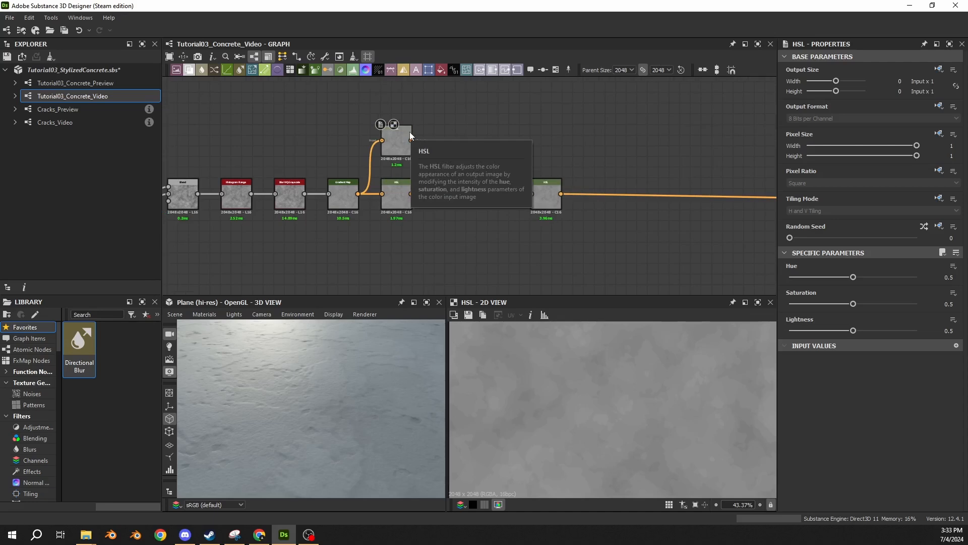
middle_drag(529, 177, 493, 147)
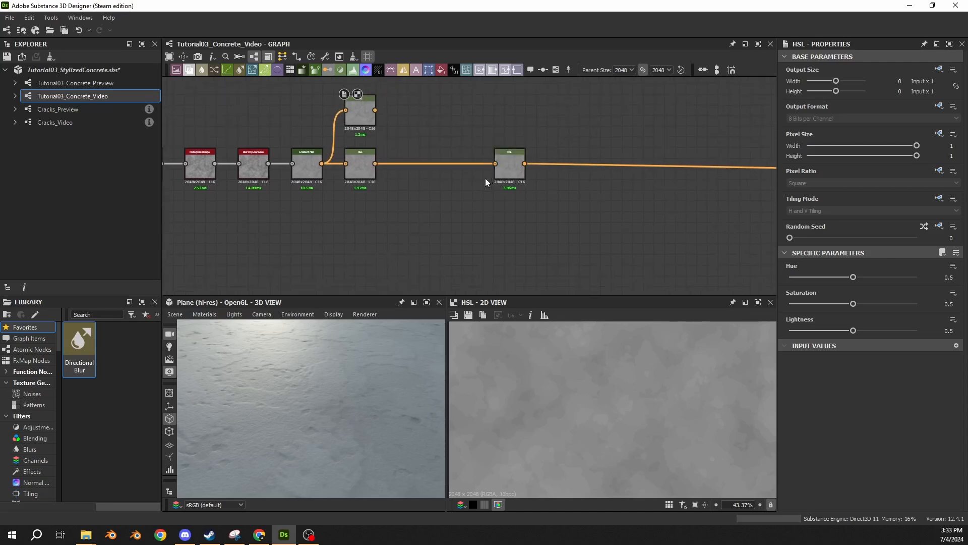
- Move the final HSL node farther downstream and insert a Blend node on its incoming link from the lower HSL node
drag(515, 181, 622, 180)
click(361, 173)
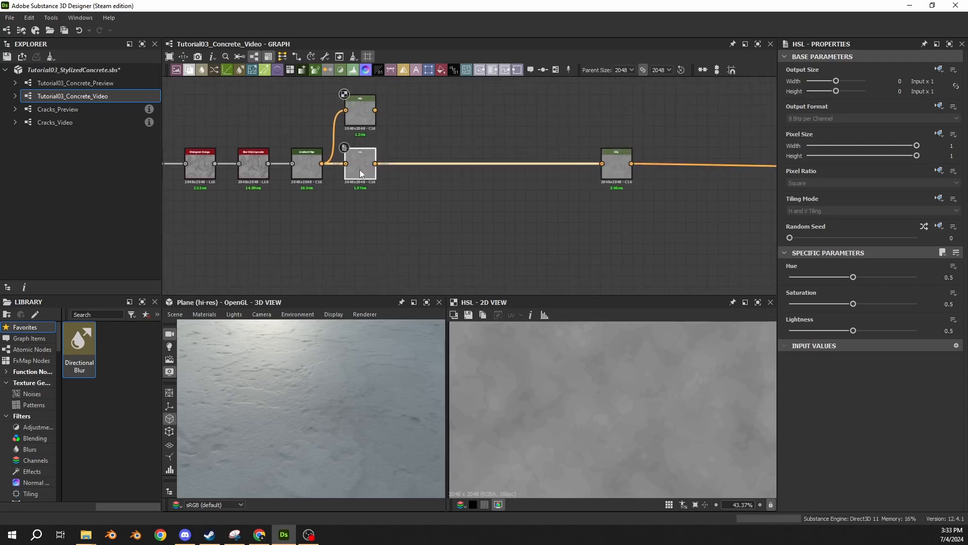
click(549, 163)
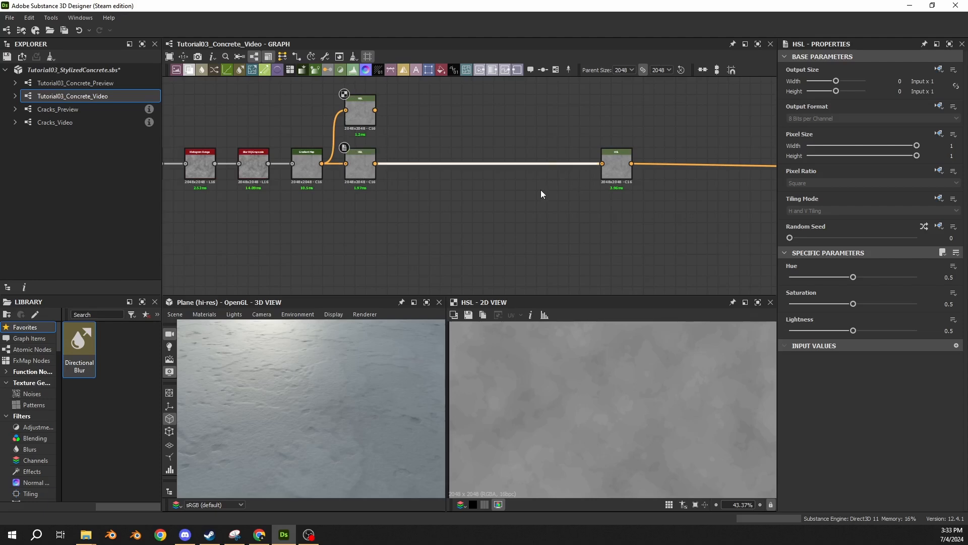
key(space)
text(blend)
key(Return)
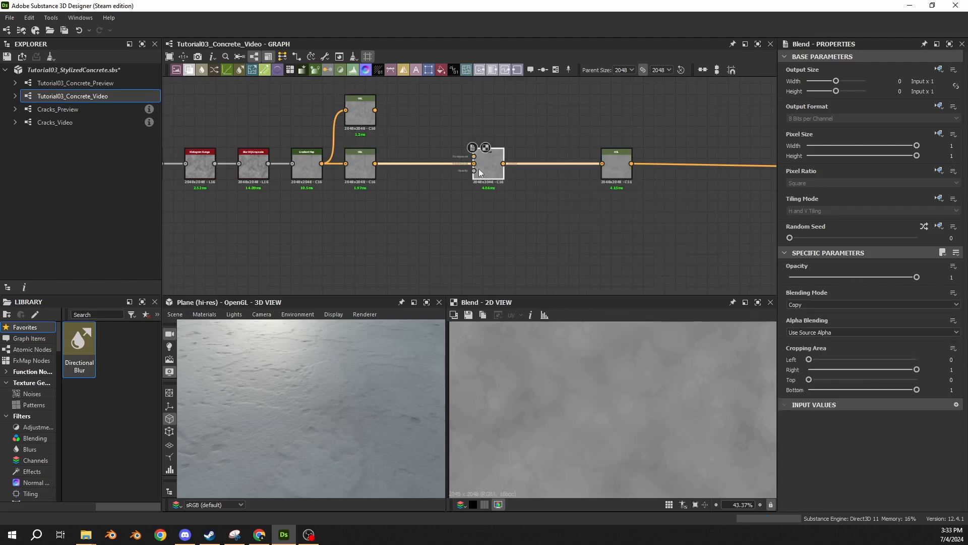
drag(479, 169, 522, 167)
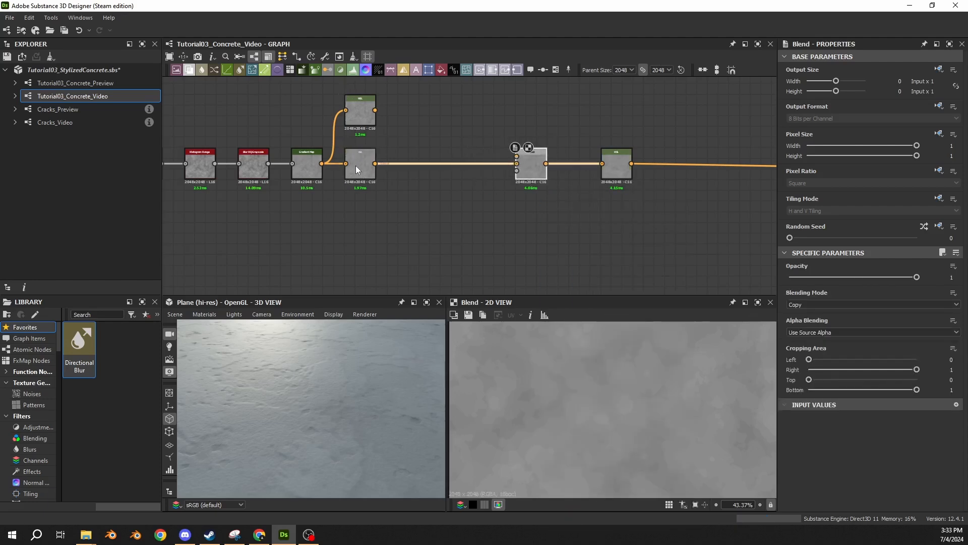
- Move the upper HSL node higher and branch a new HSL node off the lower HSL node's output
middle_drag(420, 125, 404, 199)
click(342, 195)
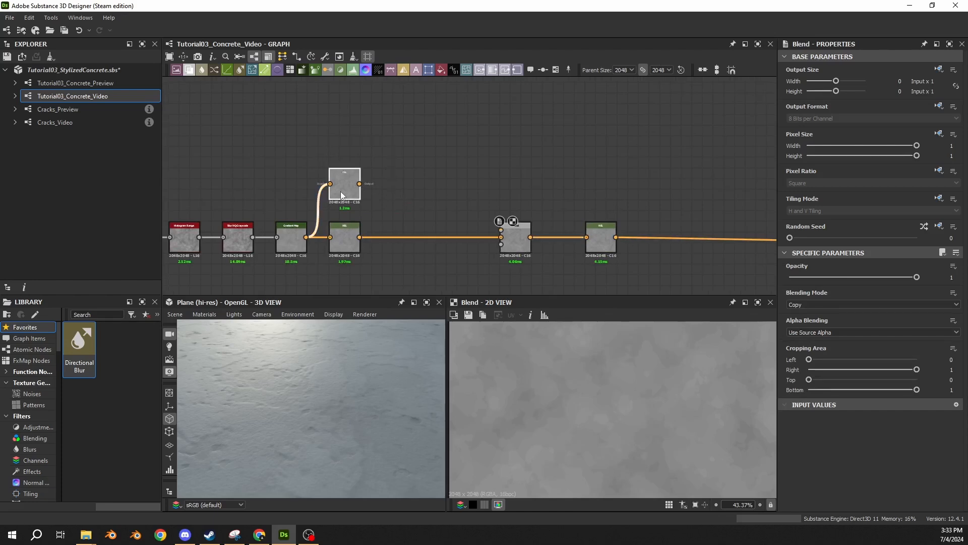
drag(341, 195, 341, 142)
click(382, 187)
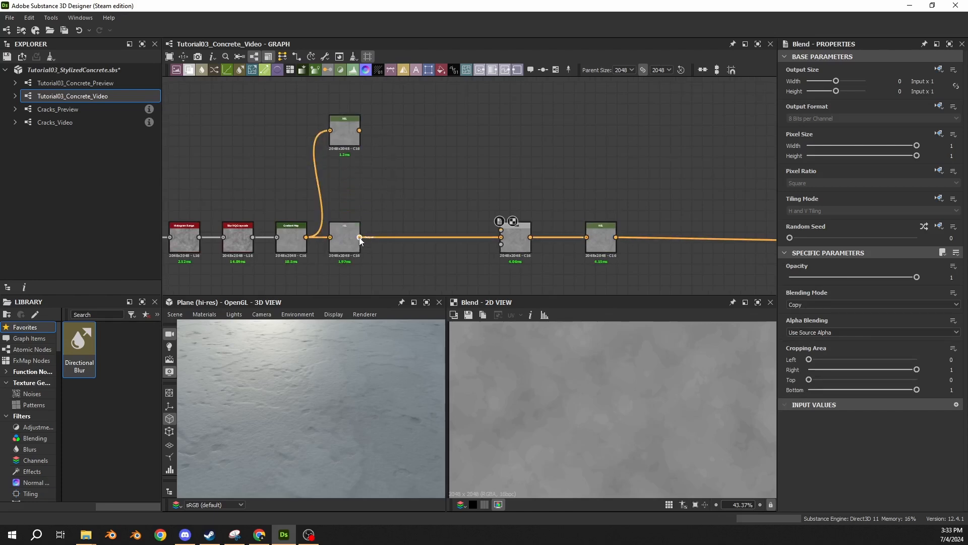
drag(414, 193, 418, 192)
text(hsl)
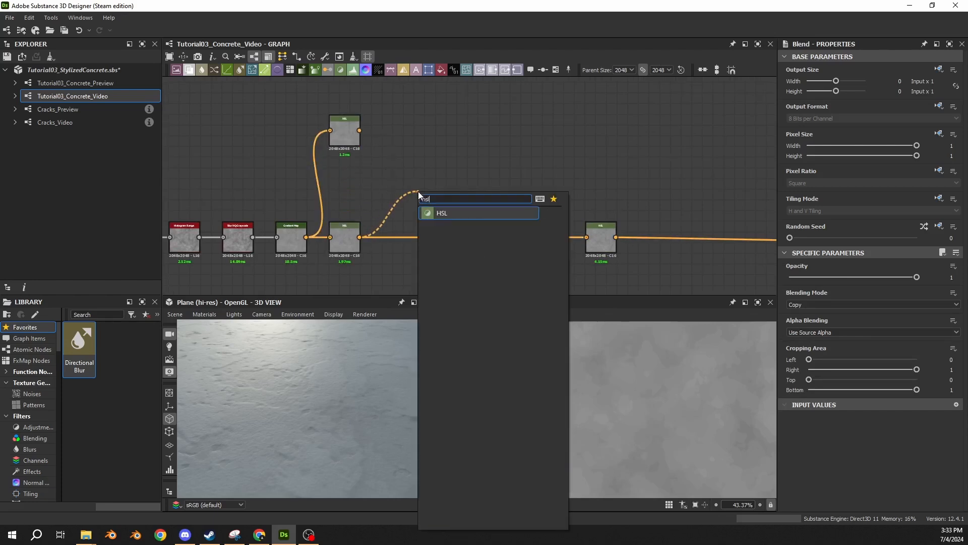
key(Return)
- Set the new HSL node's Lightness to 0.55 and move it closer to the lower HSL node that feeds it
click(345, 245)
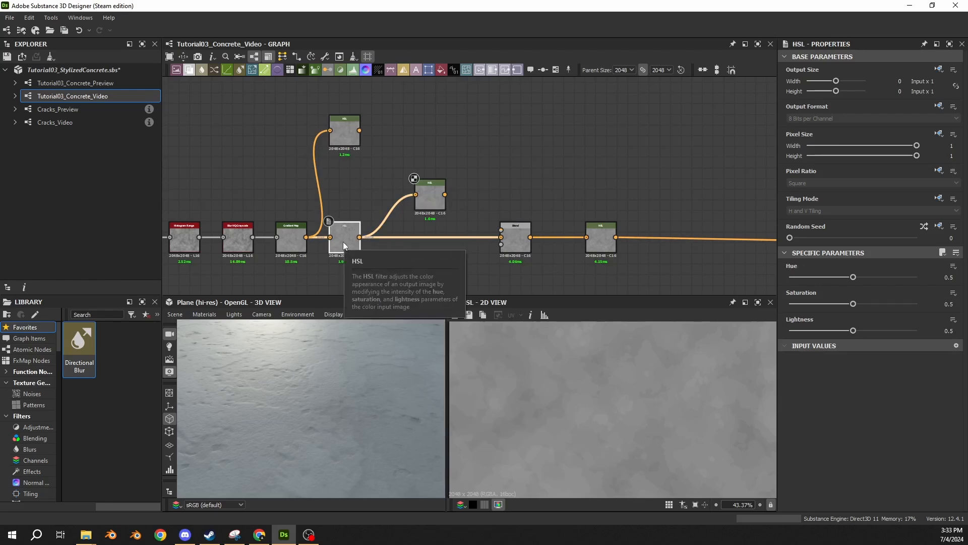
click(430, 198)
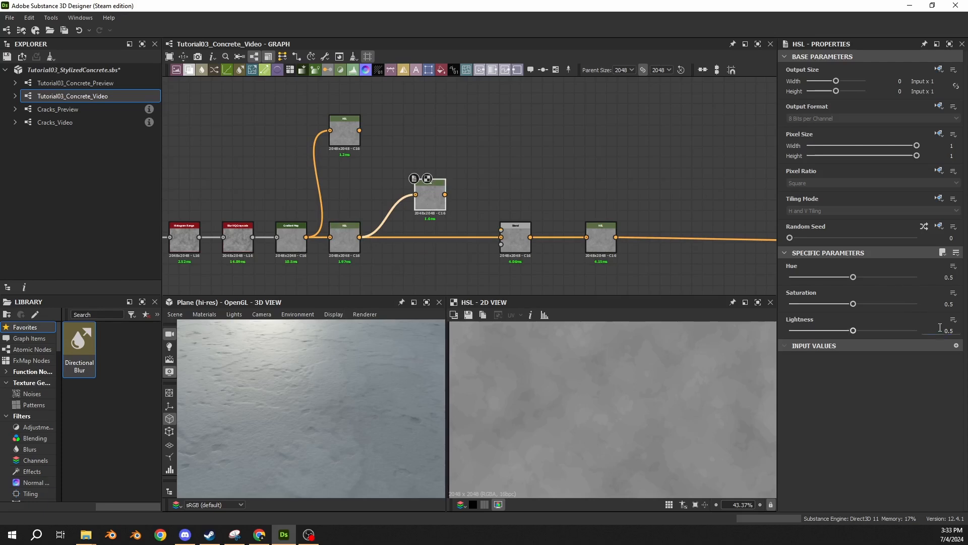
drag(940, 328, 958, 334)
text(0.55)
key(Return)
drag(437, 200, 401, 192)
- Connect the brightened HSL node to the Blend node's foreground input and move the Blend closer to it
click(348, 238)
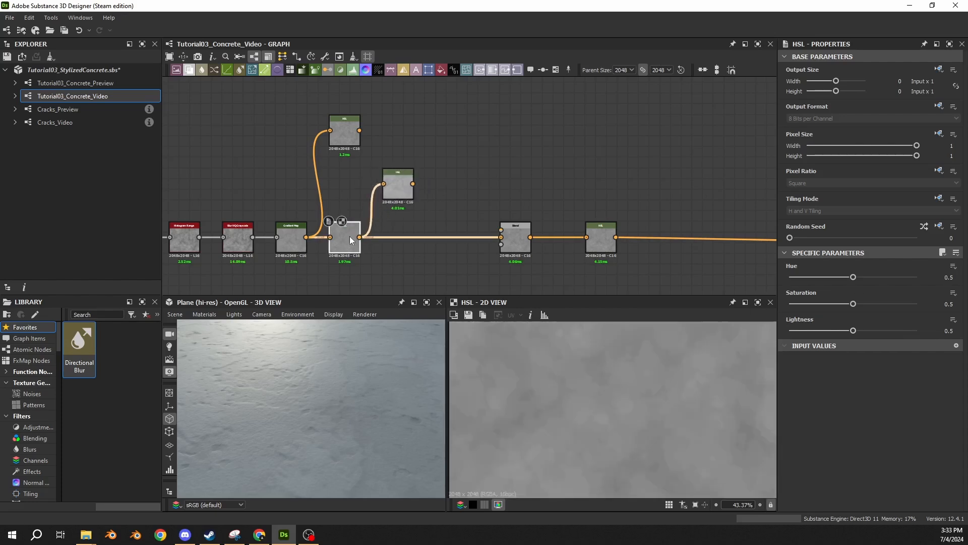
click(395, 189)
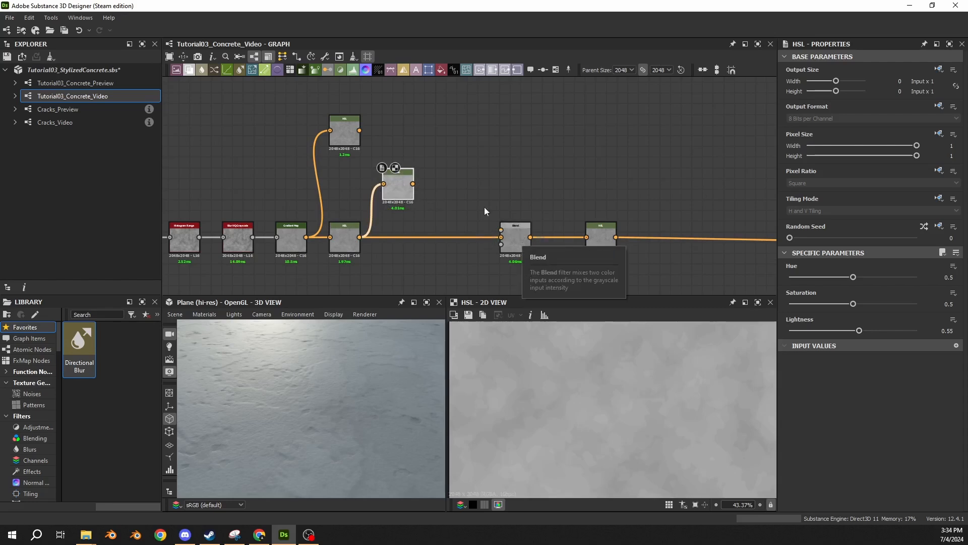
drag(413, 184, 505, 226)
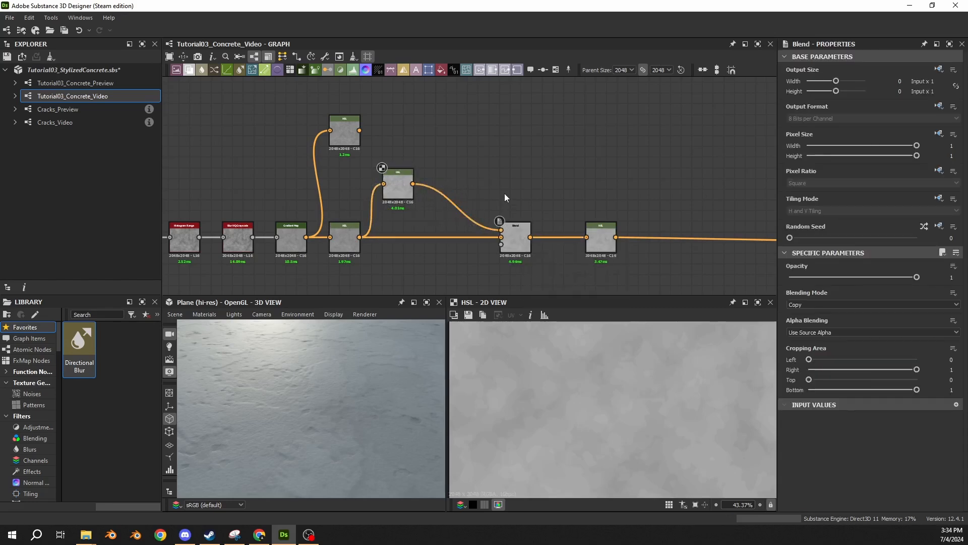
middle_drag(504, 193, 508, 134)
drag(516, 185, 452, 185)
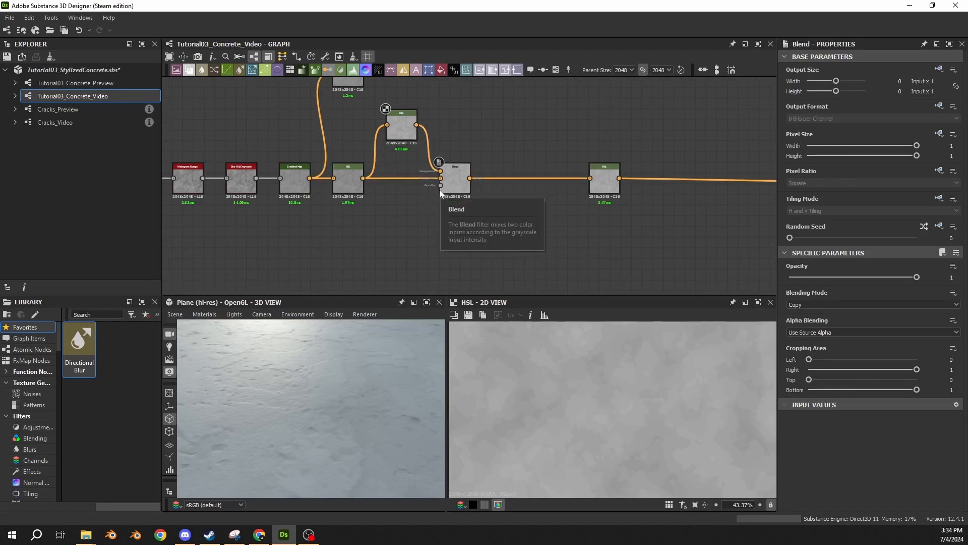
- Frame the noise nodes that feed the 02 Surface Noise blend and title the frame "Surface Noise"
scroll(439, 189, down, 4)
middle_drag(438, 190, 570, 88)
scroll(484, 214, down, 4)
middle_drag(482, 216, 501, 119)
scroll(532, 152, up, 3)
middle_drag(533, 153, 272, 165)
scroll(273, 165, up, 3)
scroll(352, 160, up, 2)
middle_drag(352, 160, 528, 150)
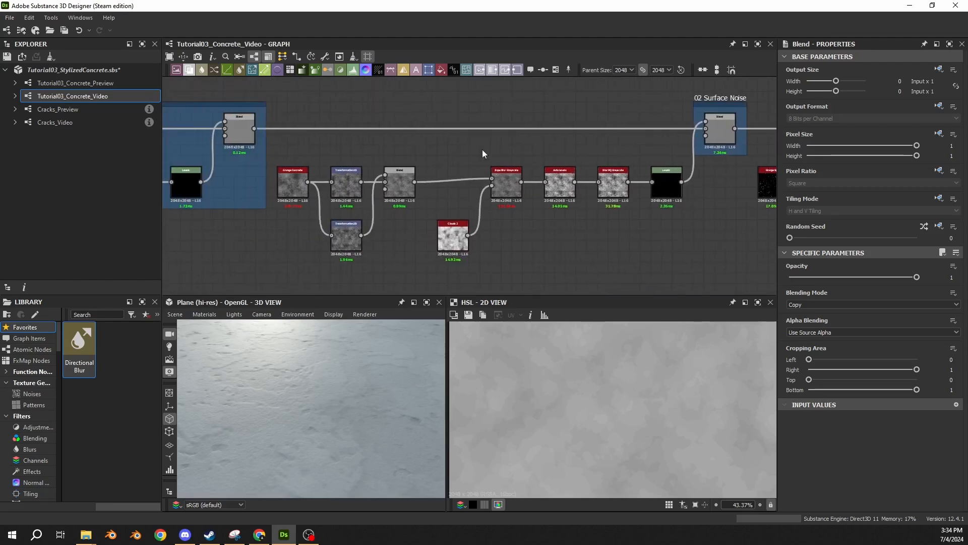
drag(292, 155, 667, 258)
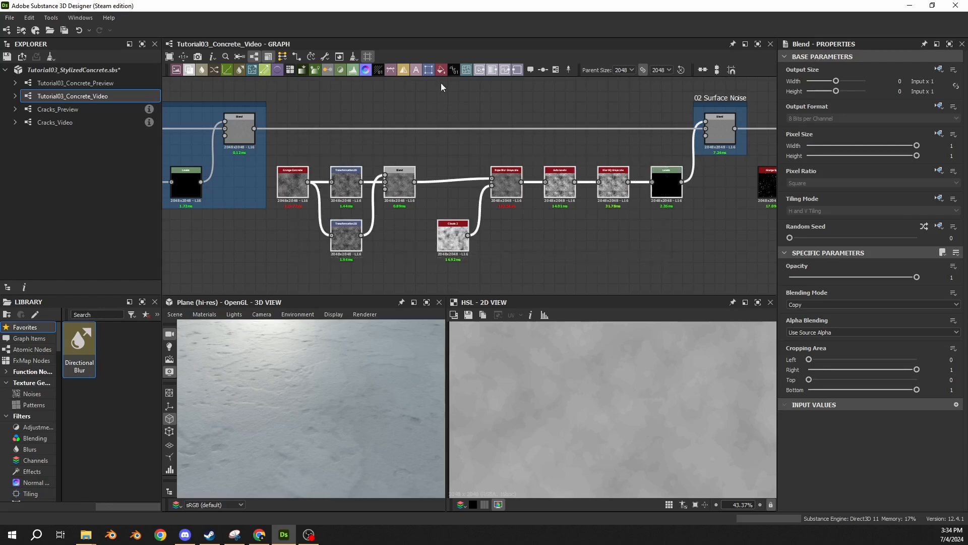
click(556, 70)
double_click(822, 108)
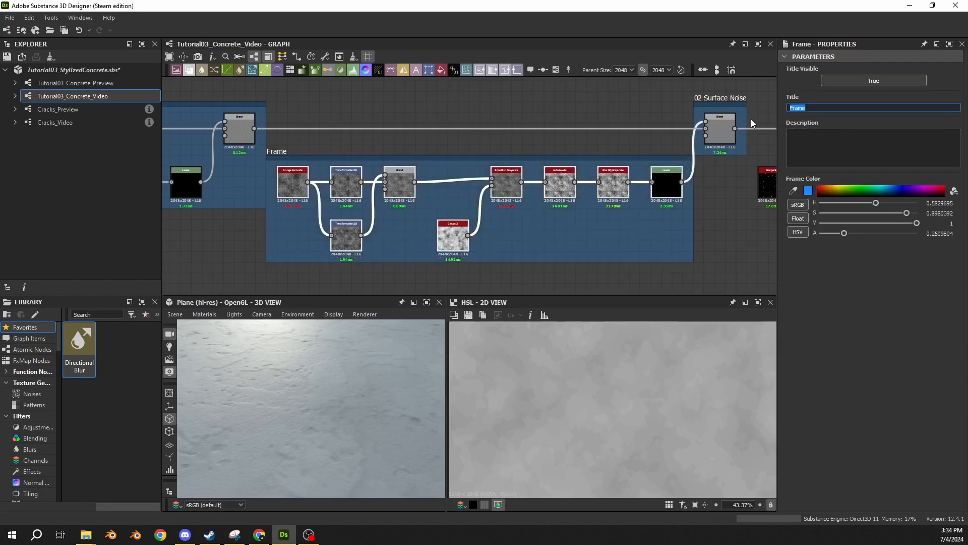
text(Surface Noise)
key(Return)
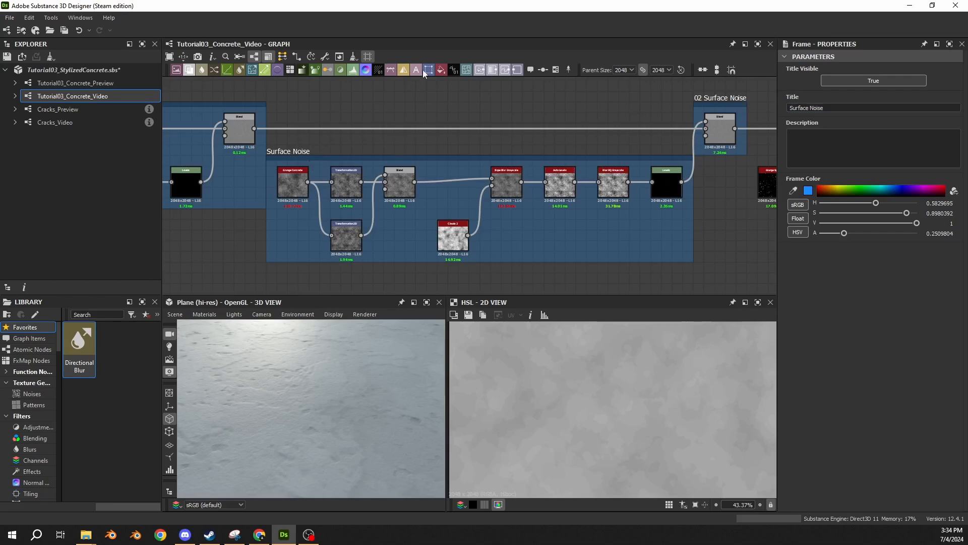
- Preview the Surface Noise Blur HQ Grayscale node and connect its output to the color Blend node's opacity input
double_click(613, 182)
scroll(607, 327, down, 6)
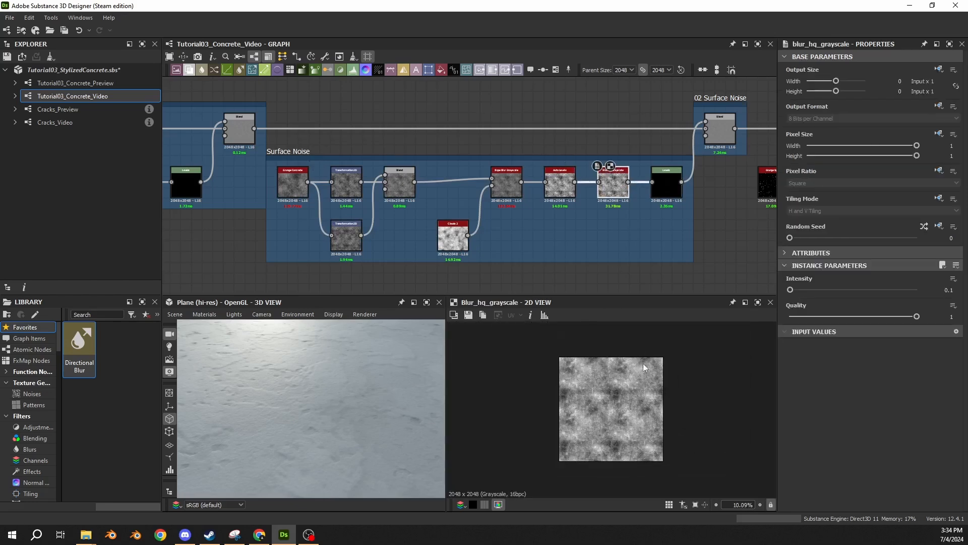
scroll(615, 395, up, 3)
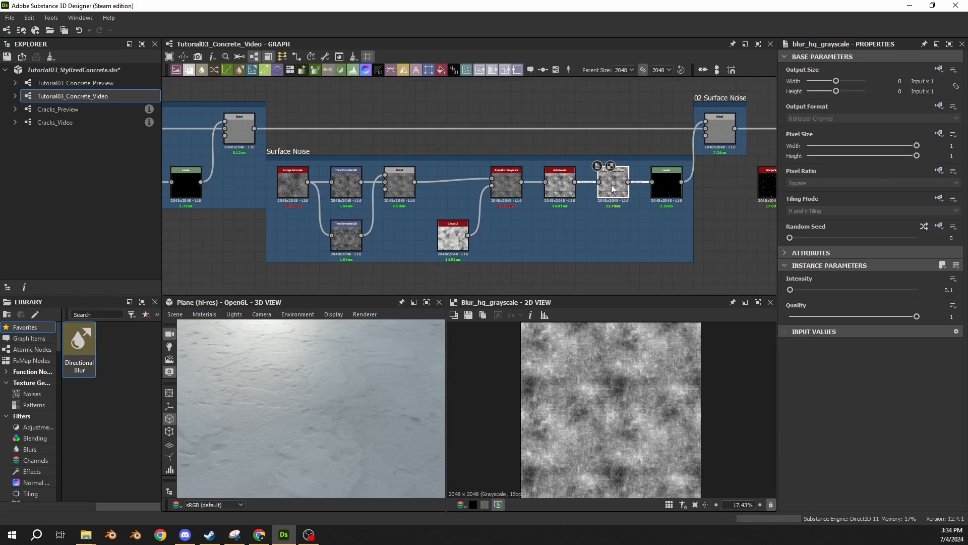
scroll(634, 114, down, 8)
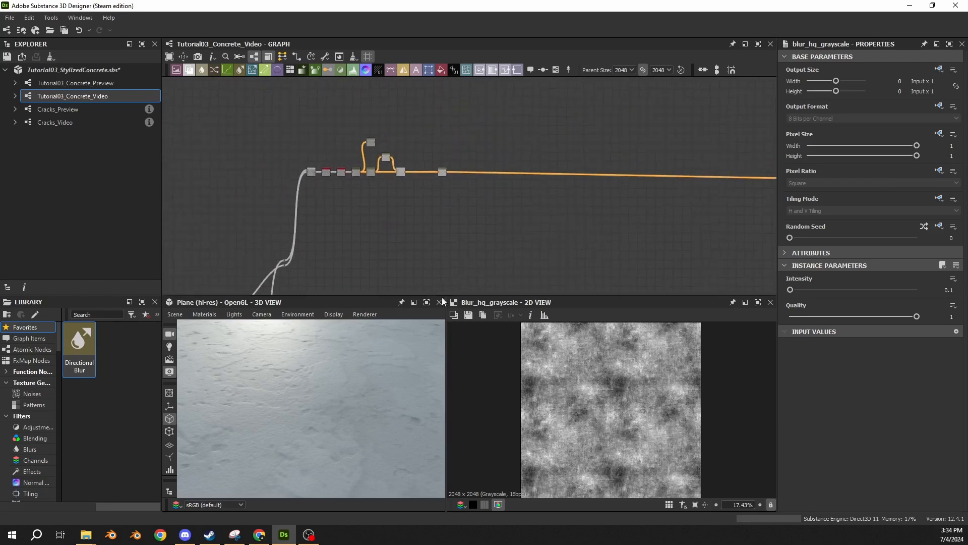
scroll(383, 167, up, 5)
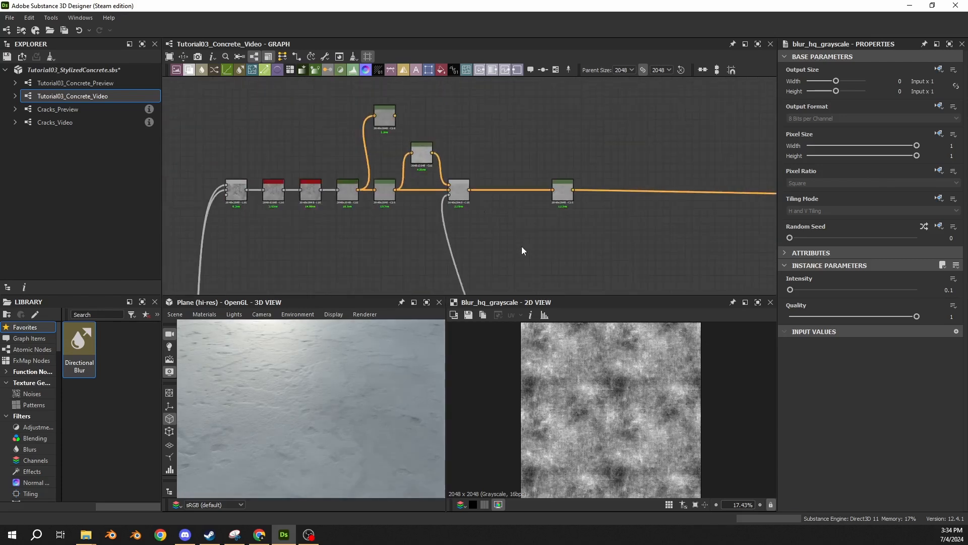
- Move the final HSL node of the color branch much farther downstream, above the noise spots section
scroll(522, 248, down, 4)
middle_drag(515, 247, 448, 141)
scroll(448, 141, up, 2)
middle_drag(456, 268, 442, 226)
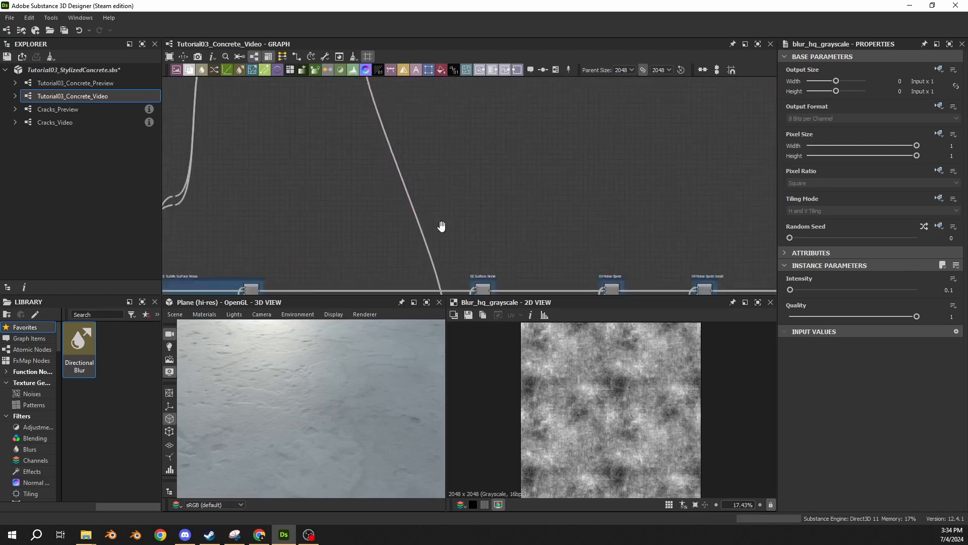
middle_drag(444, 175, 417, 144)
scroll(417, 194, down, 4)
middle_drag(427, 112, 421, 163)
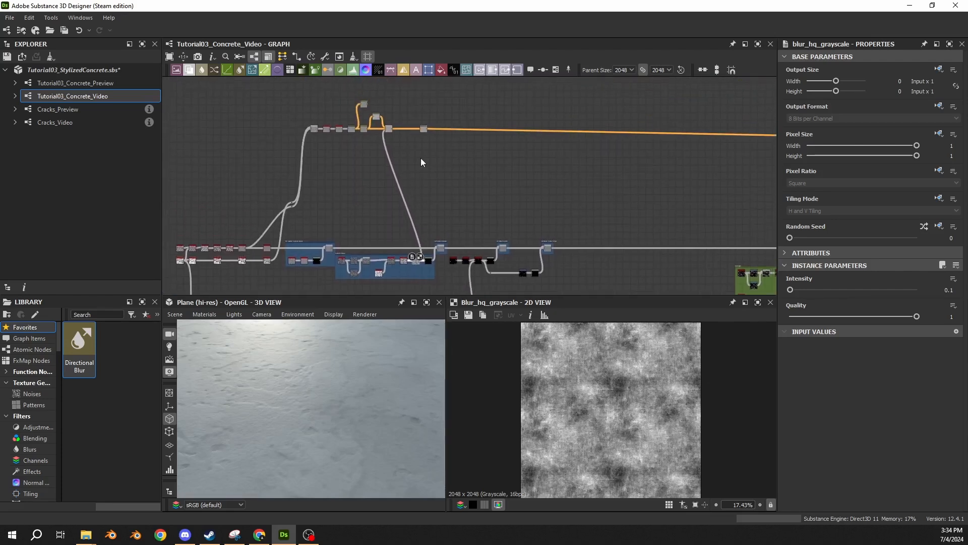
drag(425, 128, 552, 129)
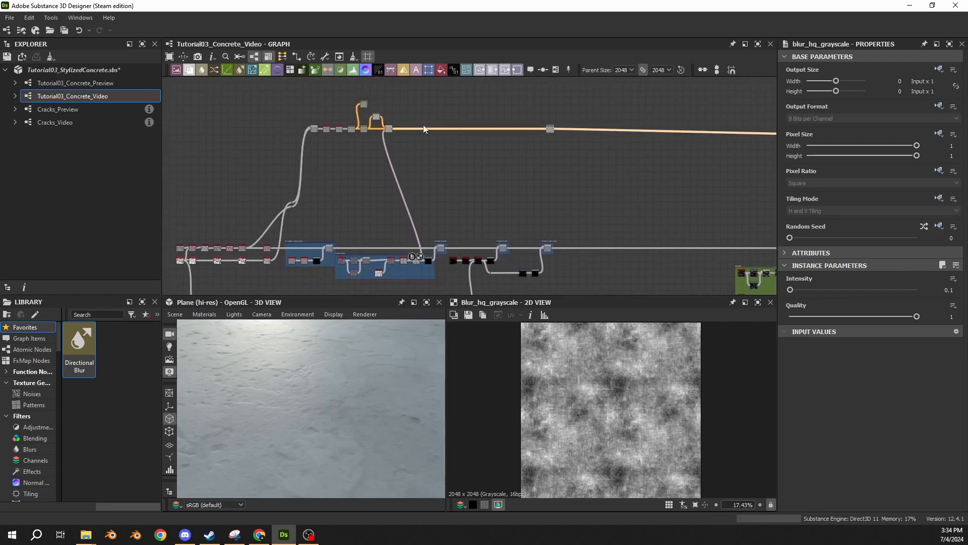
- Move the color Blend and its brightened HSL node together so the Blend lines up above the 02 Surface Noise blend
drag(425, 97, 377, 134)
scroll(456, 167, up, 2)
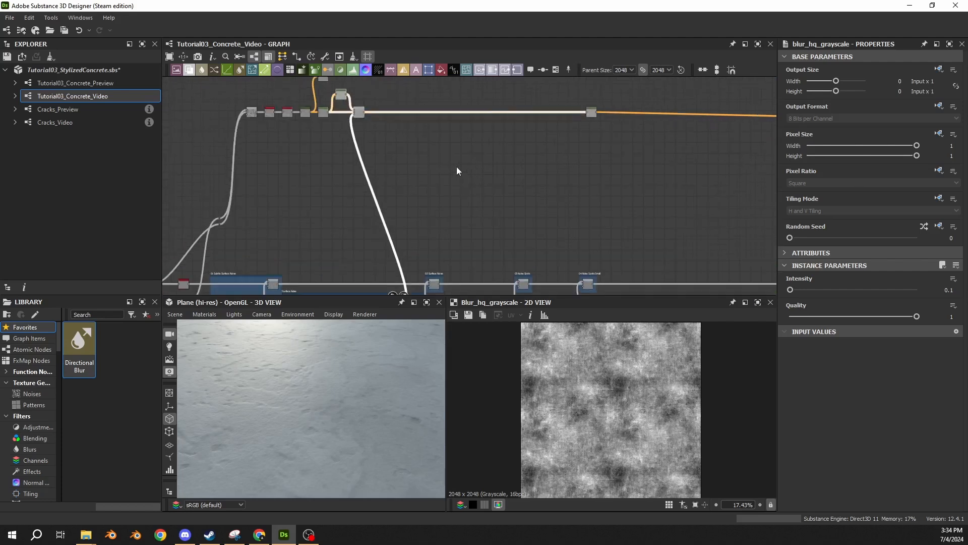
middle_drag(450, 166, 412, 153)
drag(323, 99, 395, 98)
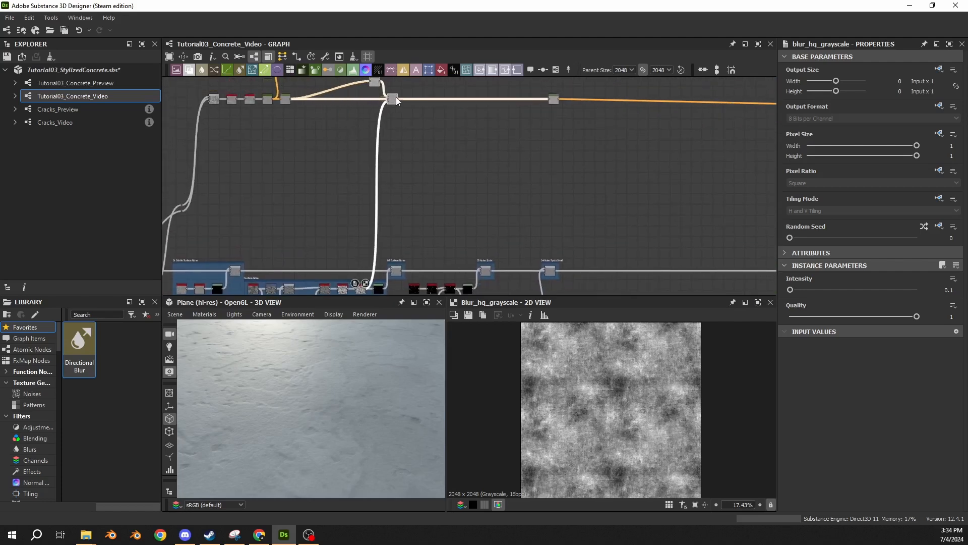
click(397, 271)
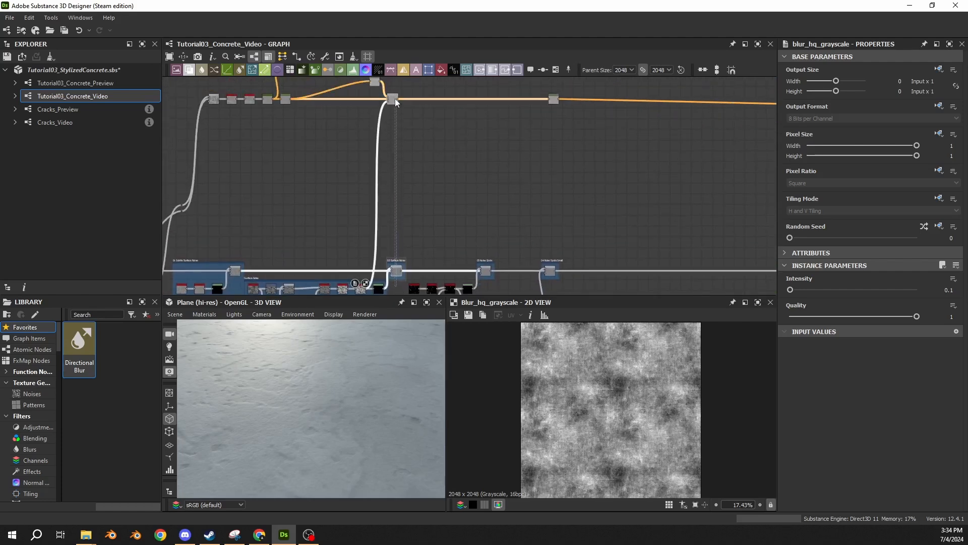
middle_drag(412, 157, 413, 224)
scroll(389, 159, up, 3)
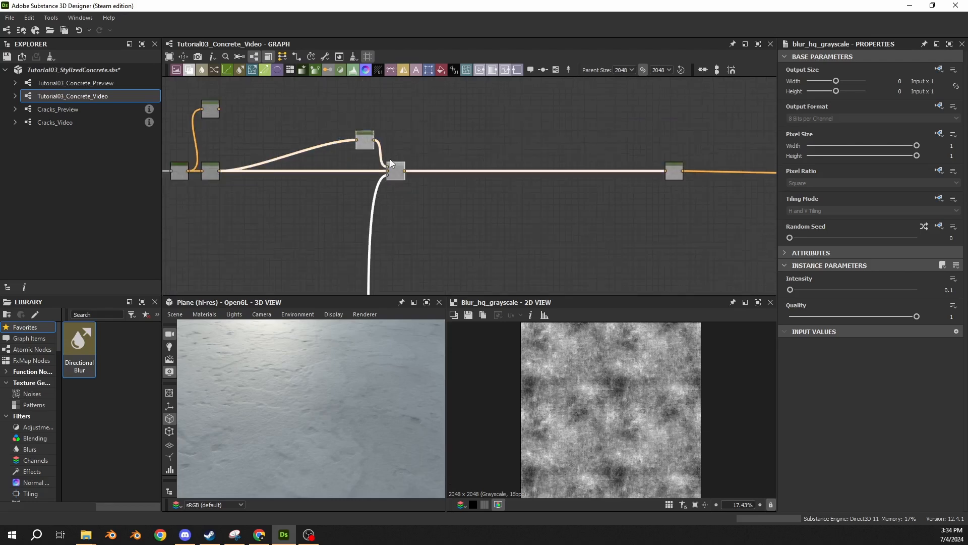
drag(394, 168, 407, 169)
- Extend the 02 Surface Noise frame upward to enclose the color Blend node and adjust its edges around it
middle_drag(415, 219, 416, 176)
scroll(382, 276, down, 3)
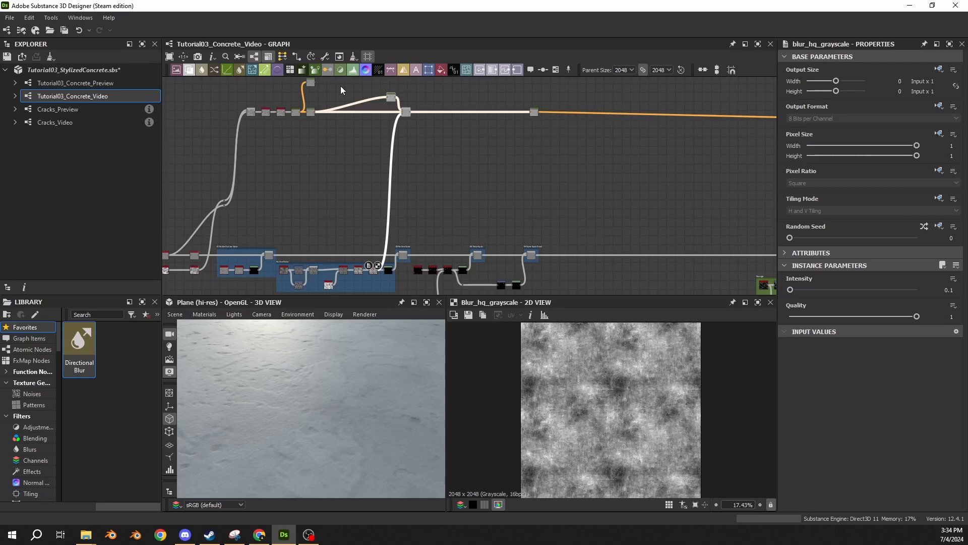
click(406, 247)
scroll(406, 247, up, 2)
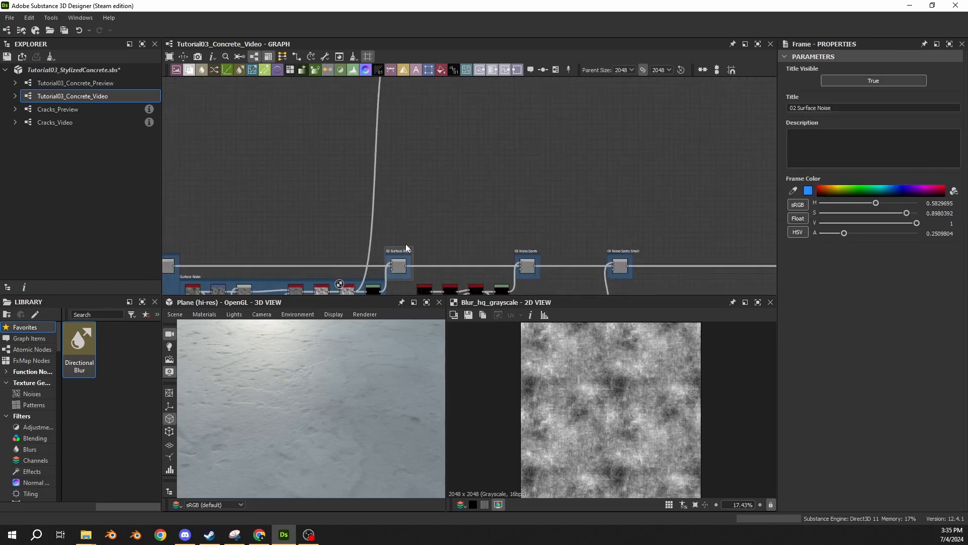
scroll(398, 249, up, 2)
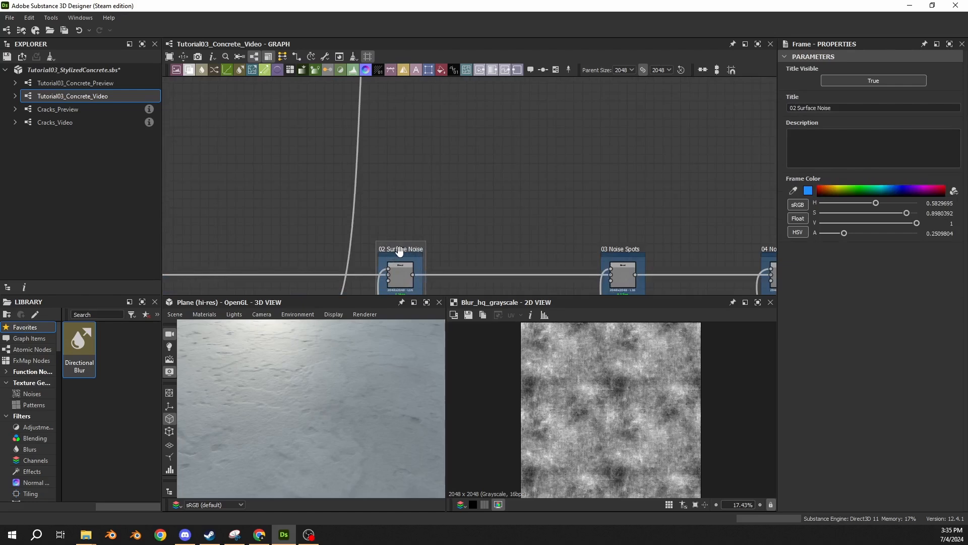
drag(399, 253, 396, 92)
scroll(398, 95, down, 4)
scroll(397, 92, up, 5)
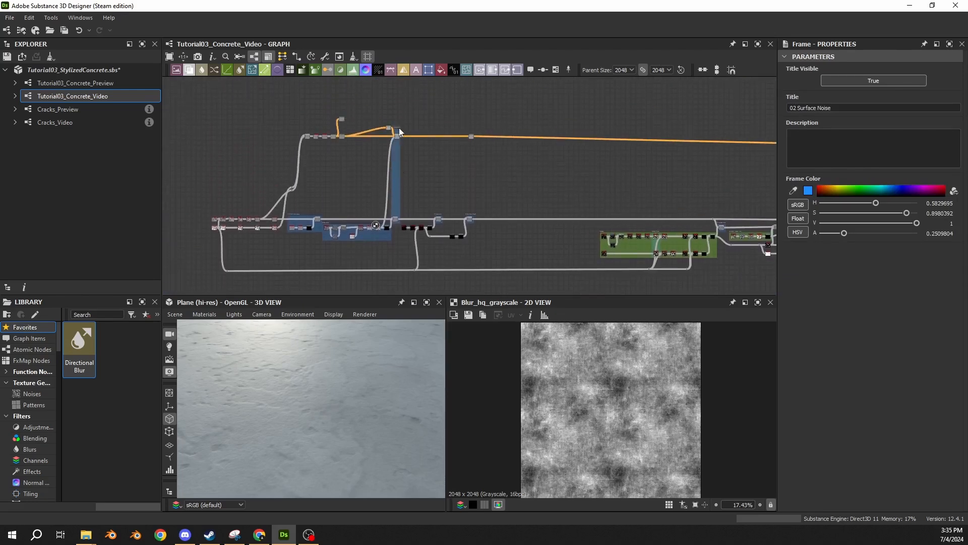
scroll(400, 130, up, 3)
drag(400, 130, 398, 192)
drag(372, 231, 357, 232)
scroll(357, 232, down, 5)
scroll(392, 84, down, 2)
scroll(395, 148, down, 2)
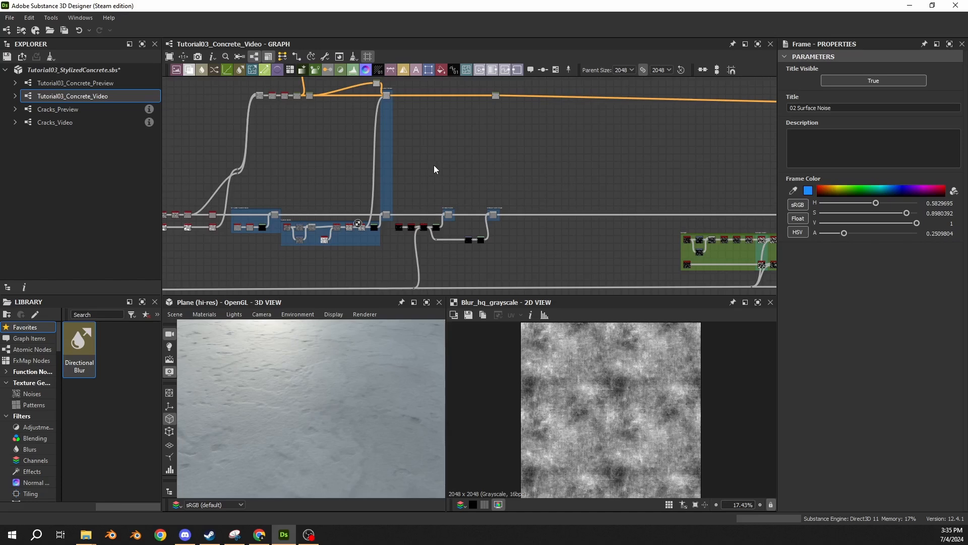
scroll(409, 154, up, 2)
middle_drag(394, 113, 416, 168)
scroll(398, 182, up, 4)
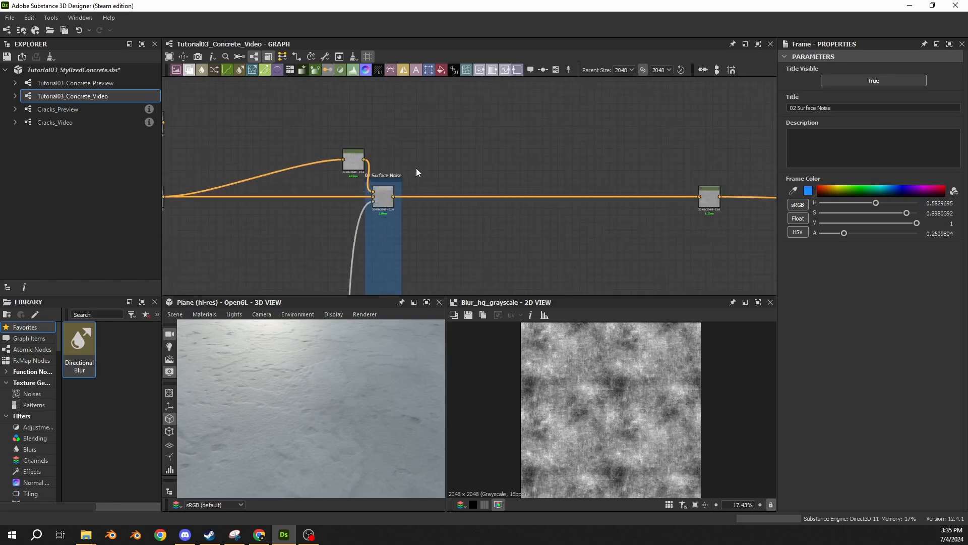
drag(416, 168, 359, 221)
scroll(418, 176, down, 5)
middle_drag(403, 204, 398, 119)
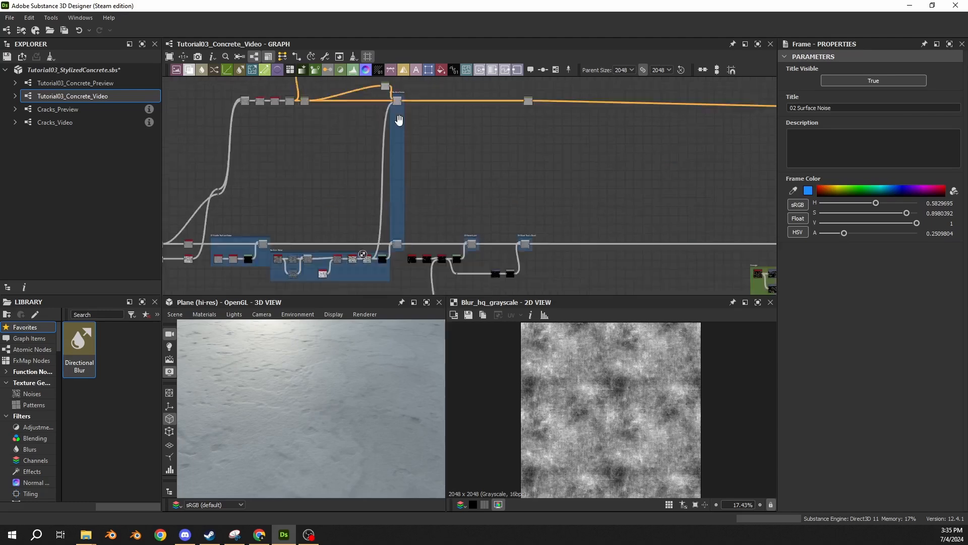
- Preview the Levels node after the Blur HQ Grayscale in the 02 Surface Noise frame
middle_drag(381, 268, 396, 183)
scroll(396, 182, up, 5)
middle_drag(385, 148, 372, 237)
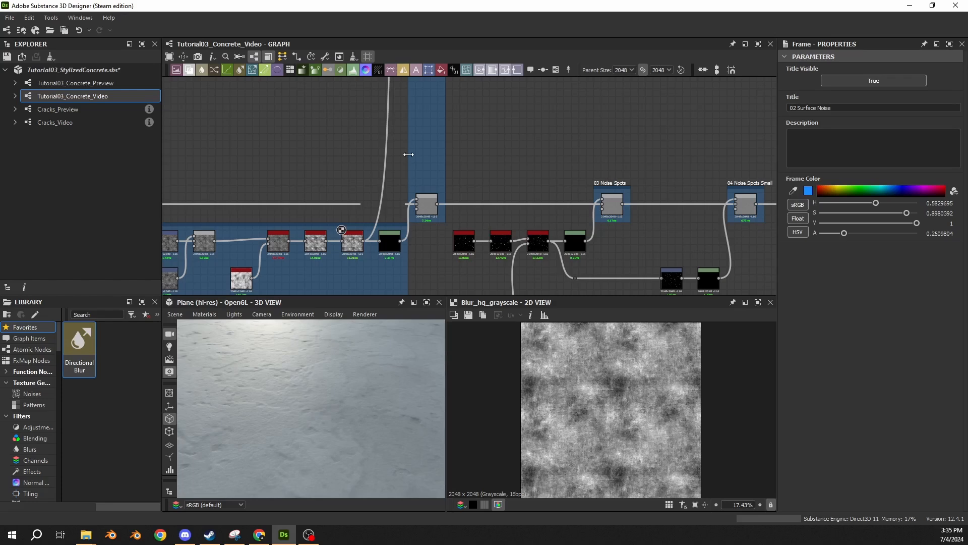
drag(363, 241, 324, 188)
double_click(396, 250)
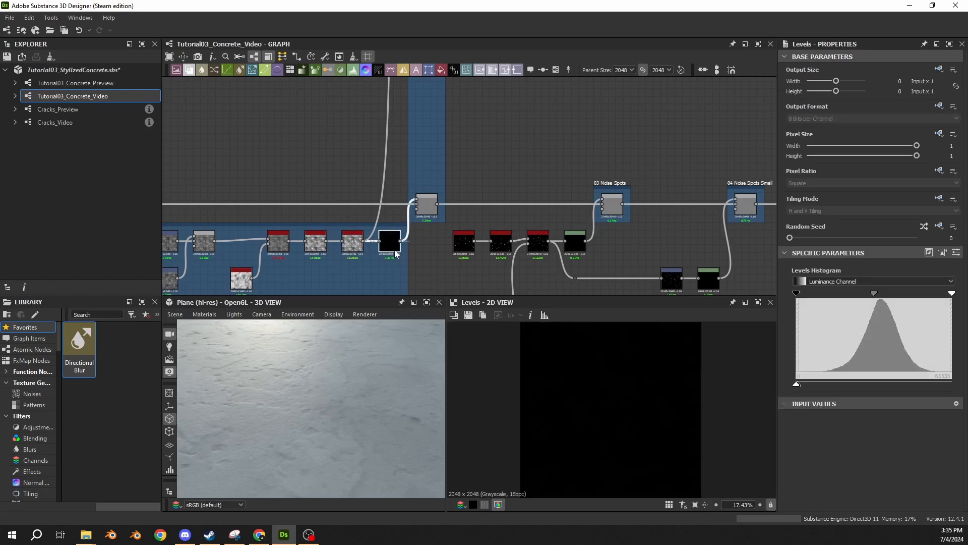
scroll(385, 258, up, 3)
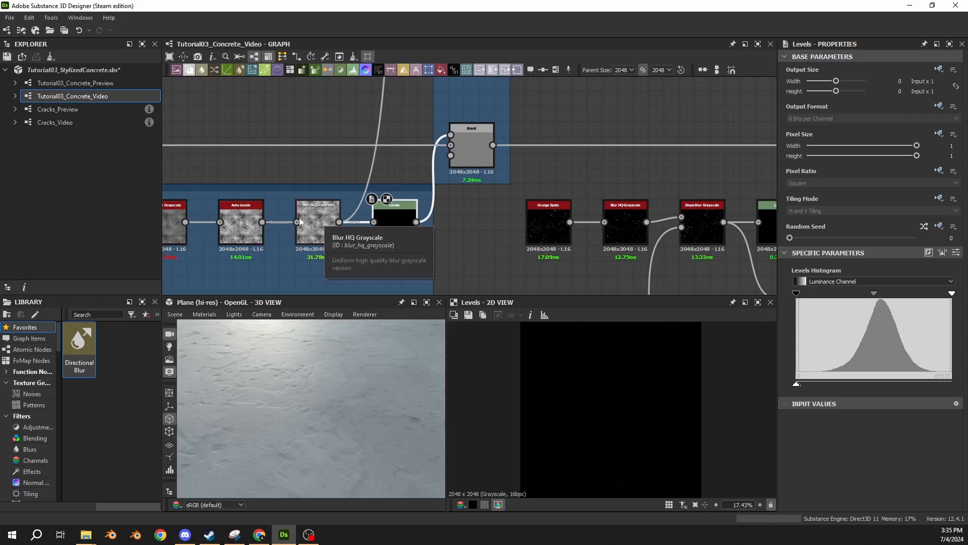
scroll(347, 189, down, 4)
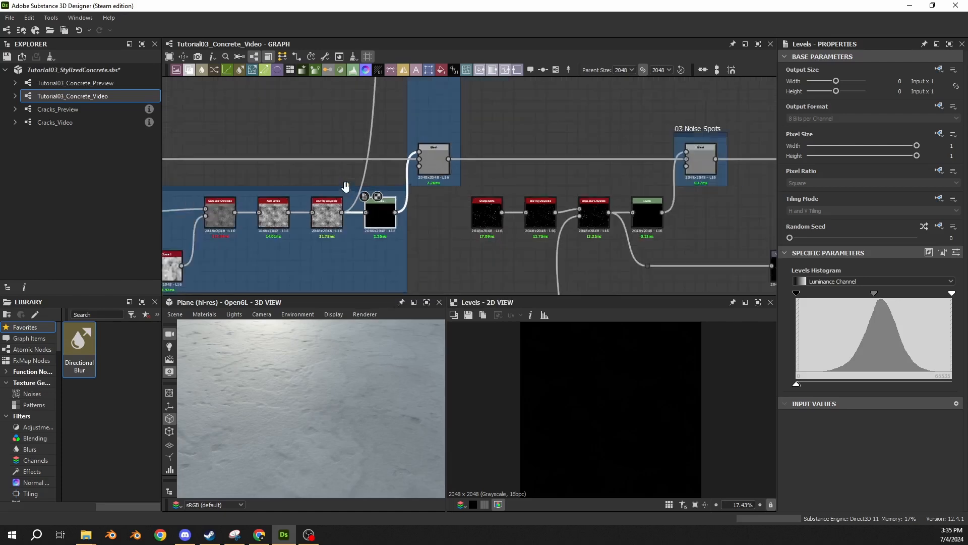
- Insert a Levels node on the link between the surface noise blur and the color Blend's opacity input
middle_drag(348, 146, 355, 280)
middle_drag(402, 87, 428, 161)
scroll(413, 270, up, 3)
drag(338, 177, 382, 197)
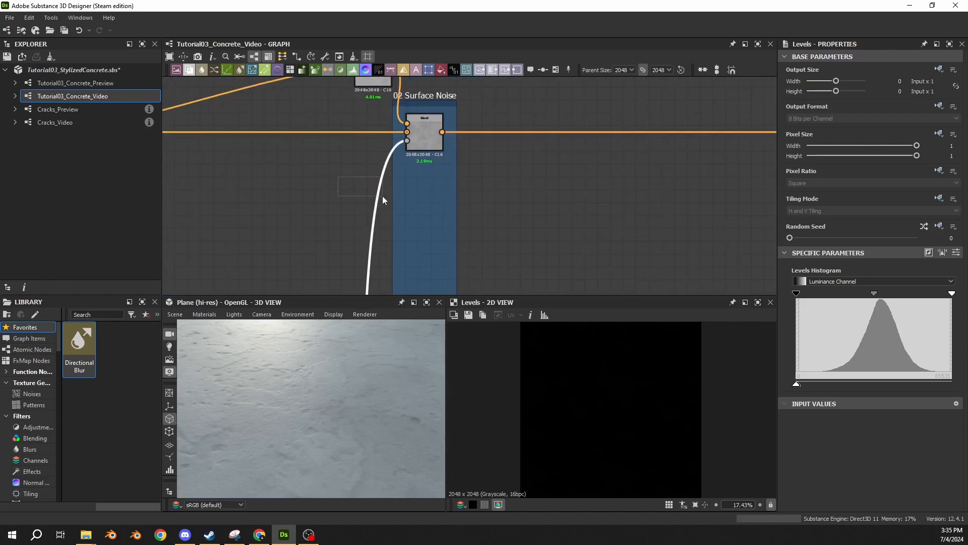
key(space)
text(lev)
key(Return)
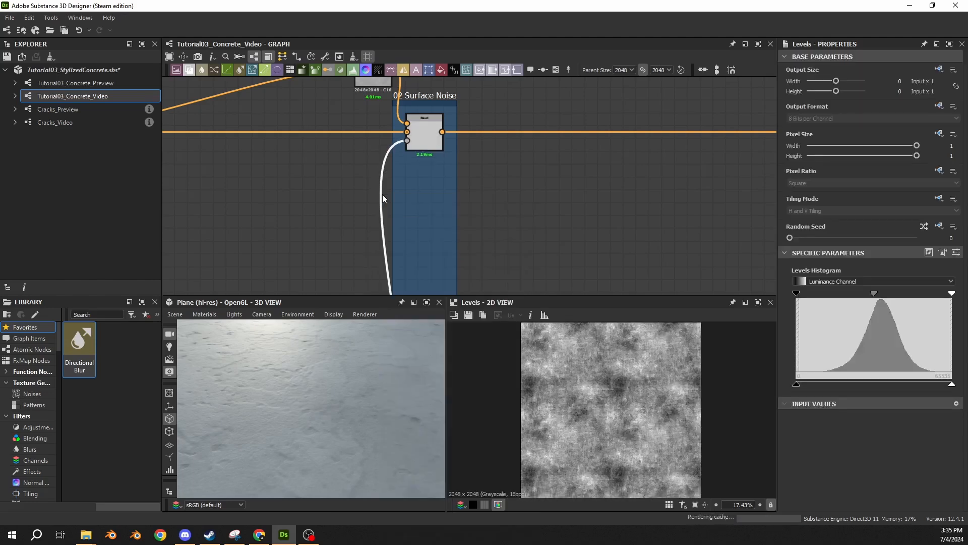
- Move the new Levels node up beside the color Blend and dock it to the Blend's opacity input
scroll(386, 204, down, 5)
drag(379, 272, 380, 206)
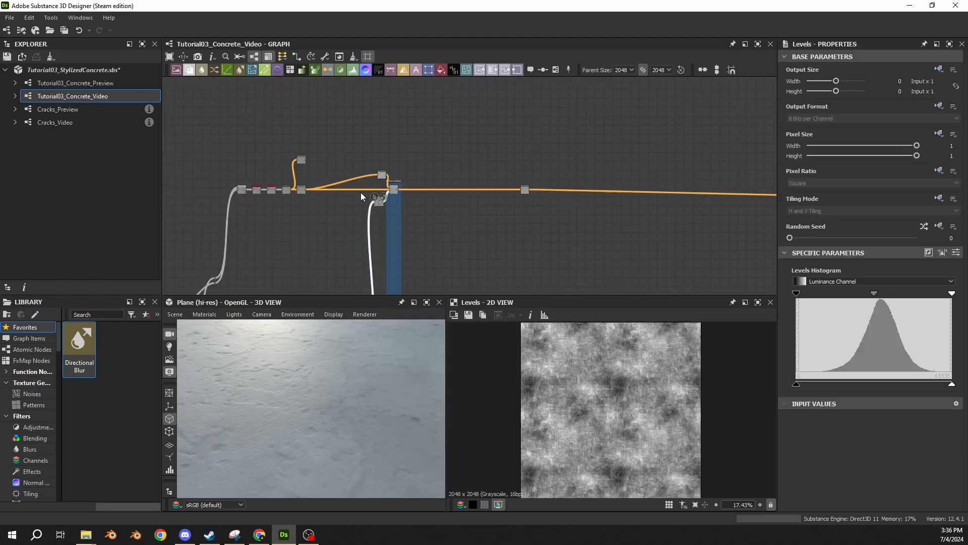
scroll(360, 194, up, 5)
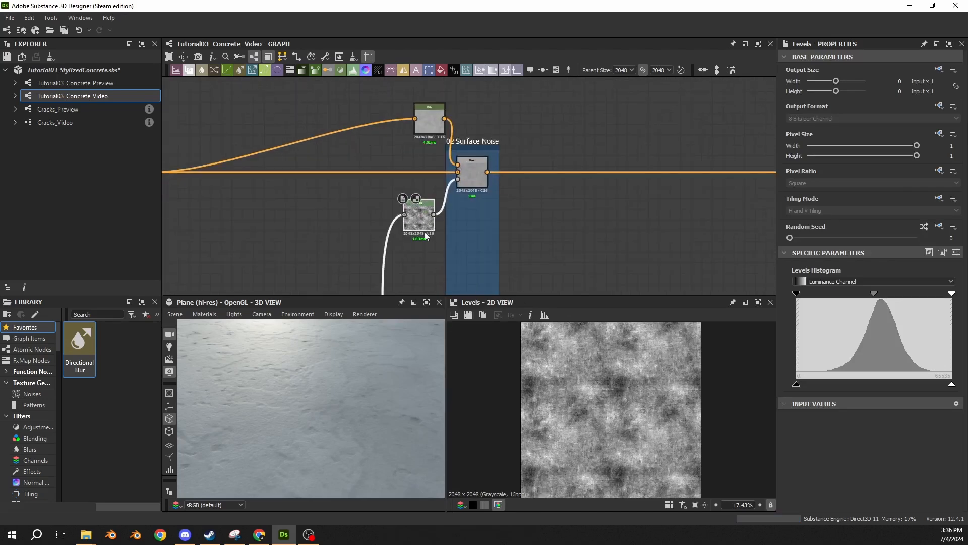
key(d)
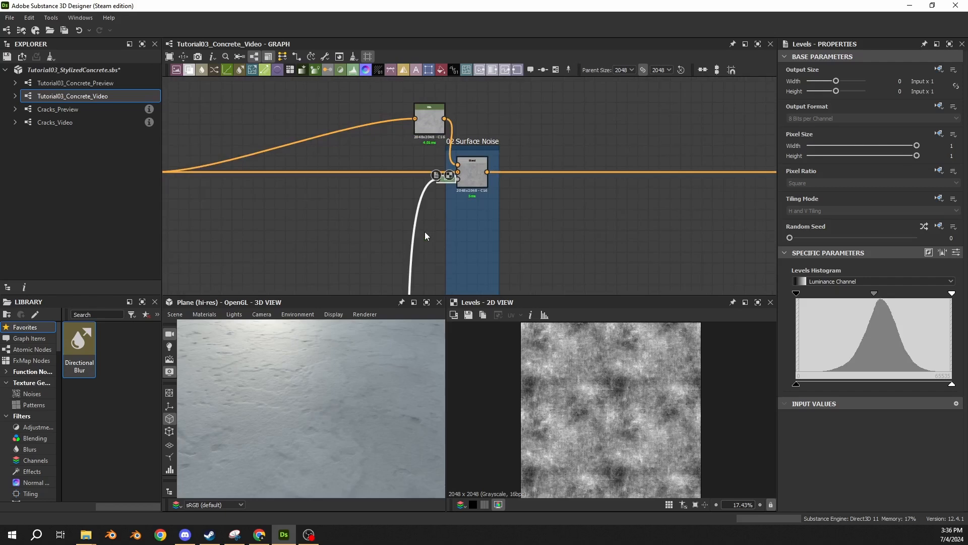
scroll(443, 178, up, 3)
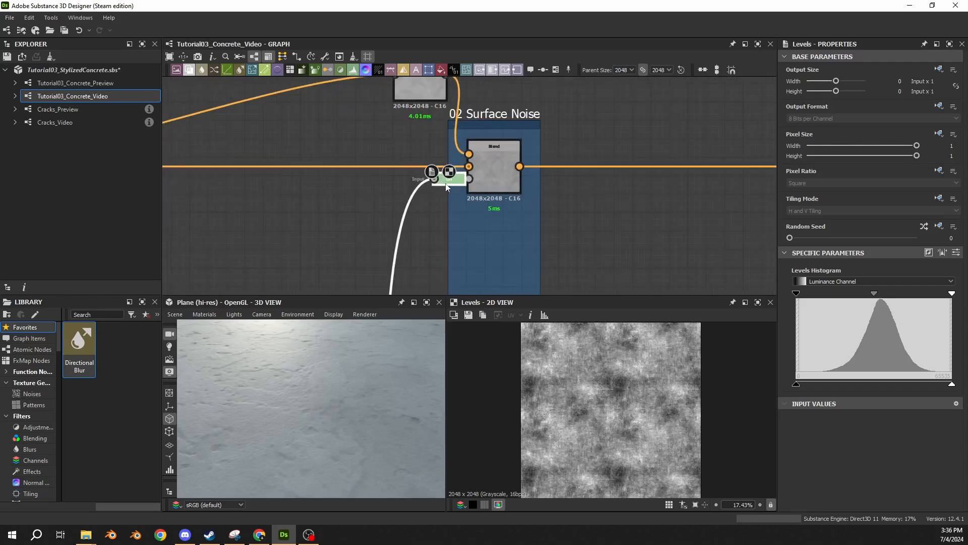
click(488, 186)
scroll(433, 218, down, 3)
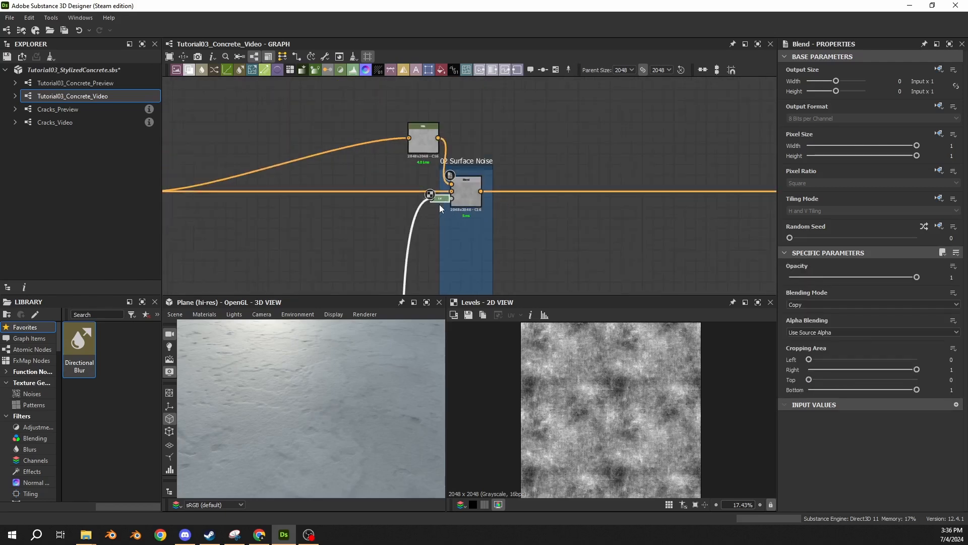
scroll(440, 190, up, 3)
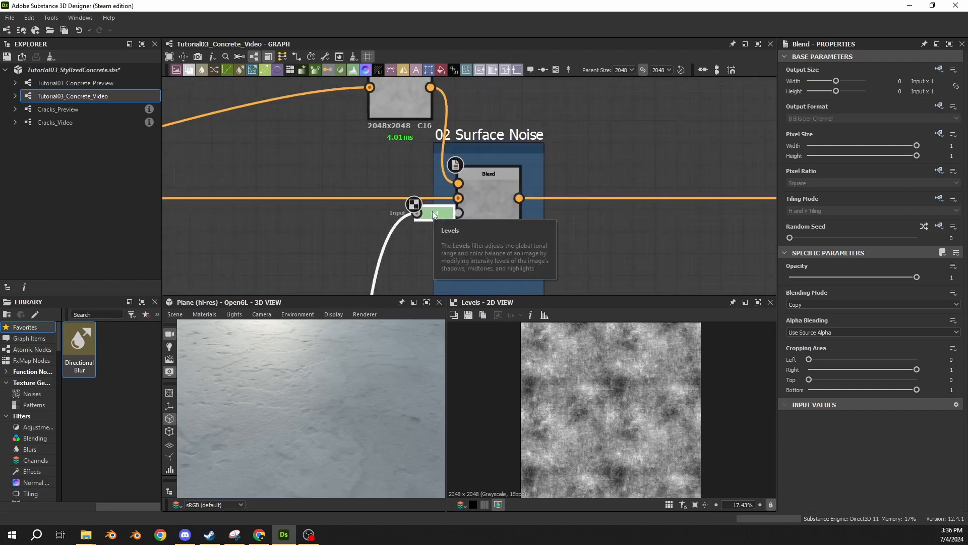
- Set the docked Levels node's Level In Low to 0.25, Level In High to 0.6 and Level Out High to 0.4
click(434, 214)
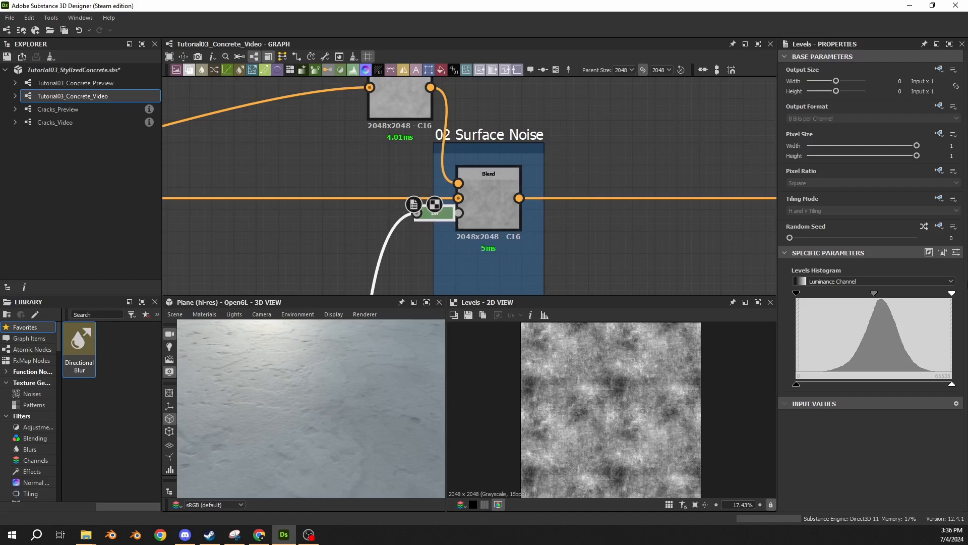
click(956, 252)
click(944, 285)
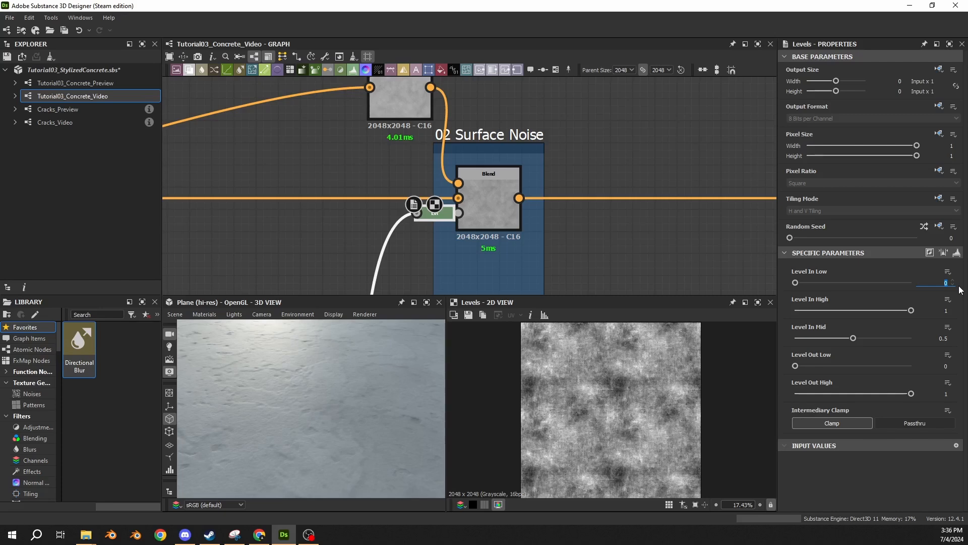
text(0.25)
key(Tab)
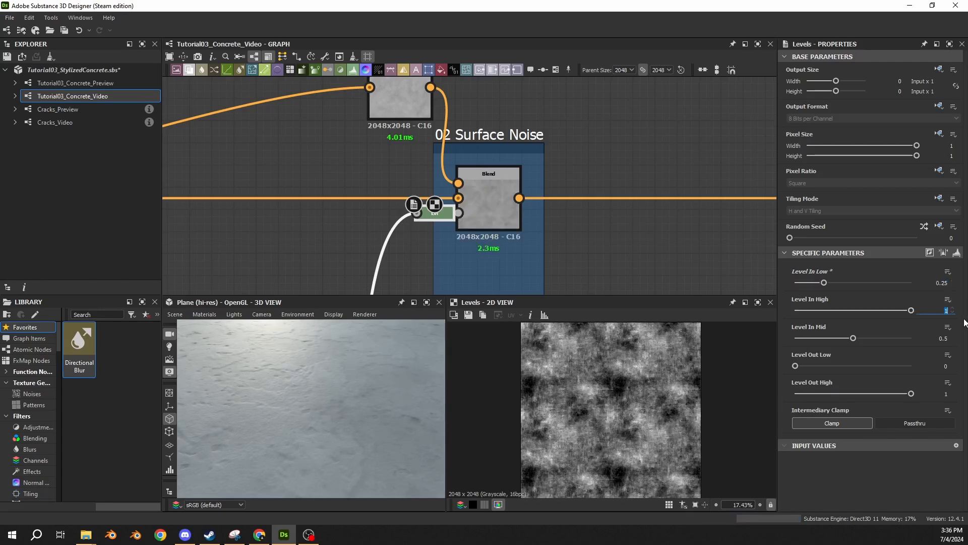
text(0.6)
key(Tab)
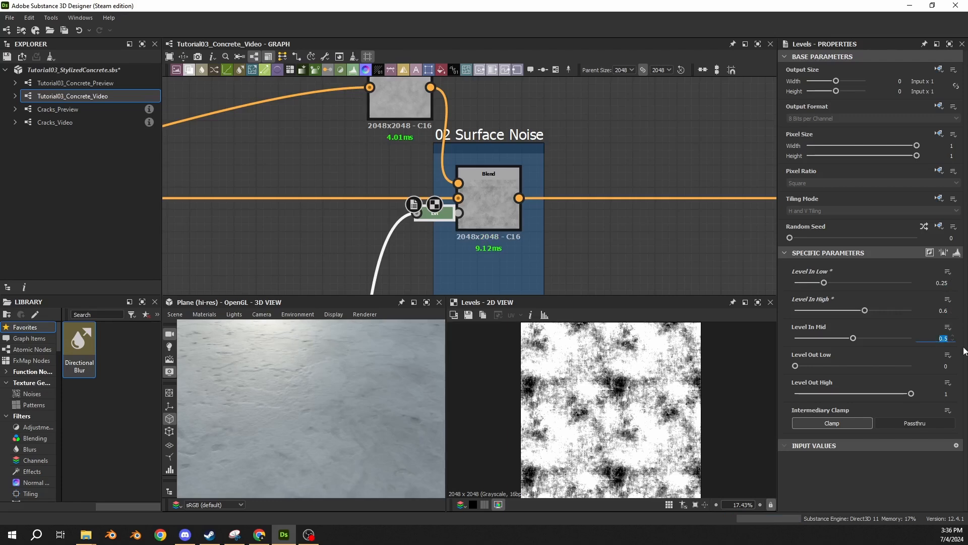
key(Tab)
key(Tab)
text(0.4)
key(Return)
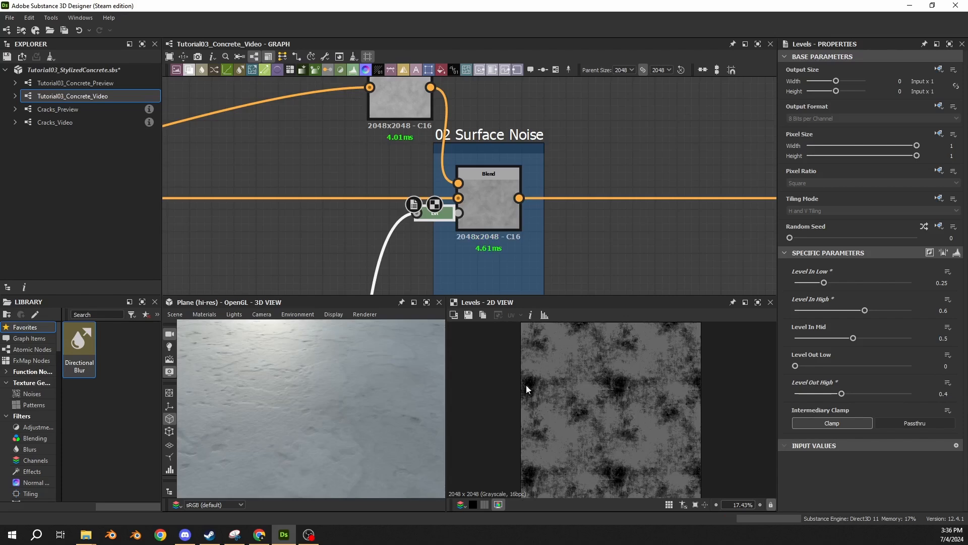
mouse_move(831, 284)
mouse_down()
mouse_move(850, 284)
mouse_move(820, 286)
mouse_up()
key(ctrl+z)
drag(865, 314, 878, 313)
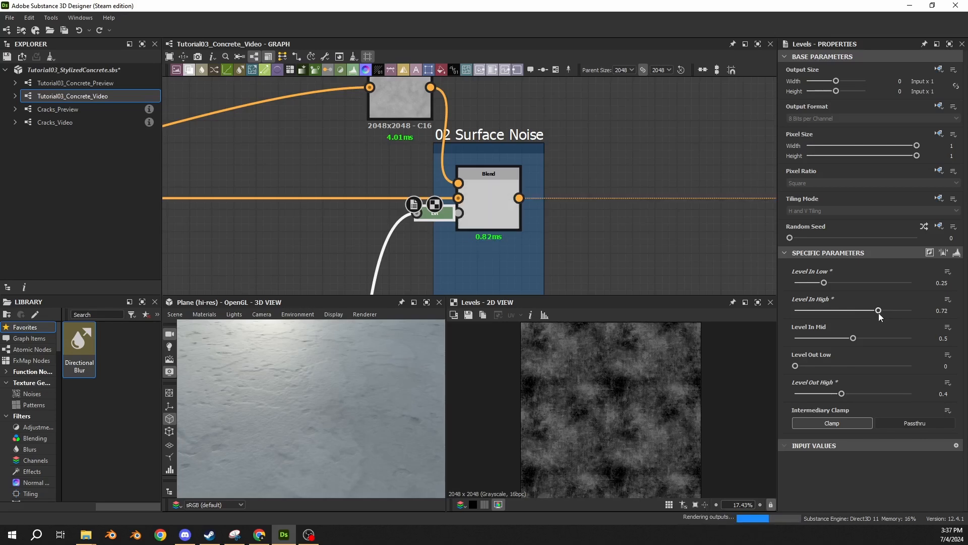
key(ctrl+z)
- Set the docked Levels node's Level In High to 0.65
double_click(946, 312)
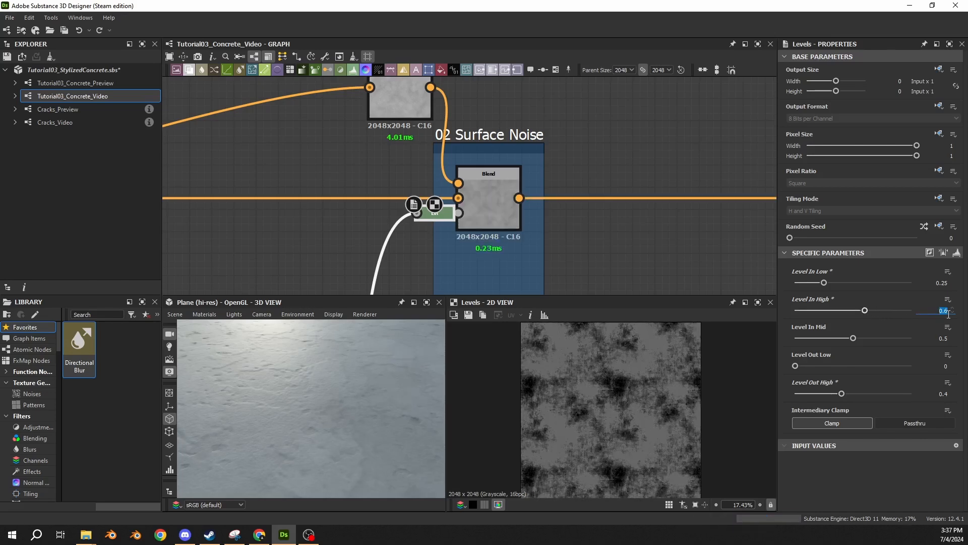
key(BackSpace)
key(Return)
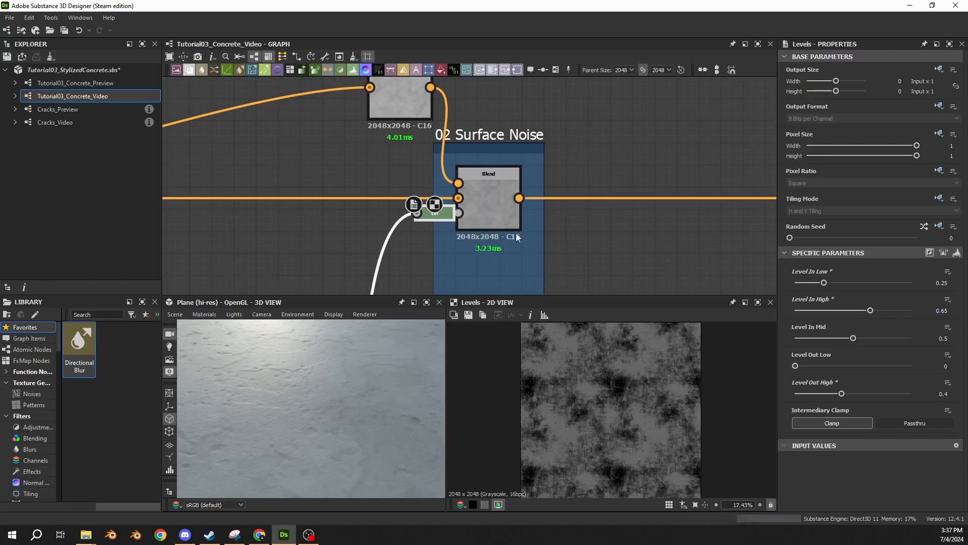
- Preview the color Blend, compare the plane with the Blend disabled and enabled, and leave it enabled
click(480, 191)
scroll(590, 418, up, 3)
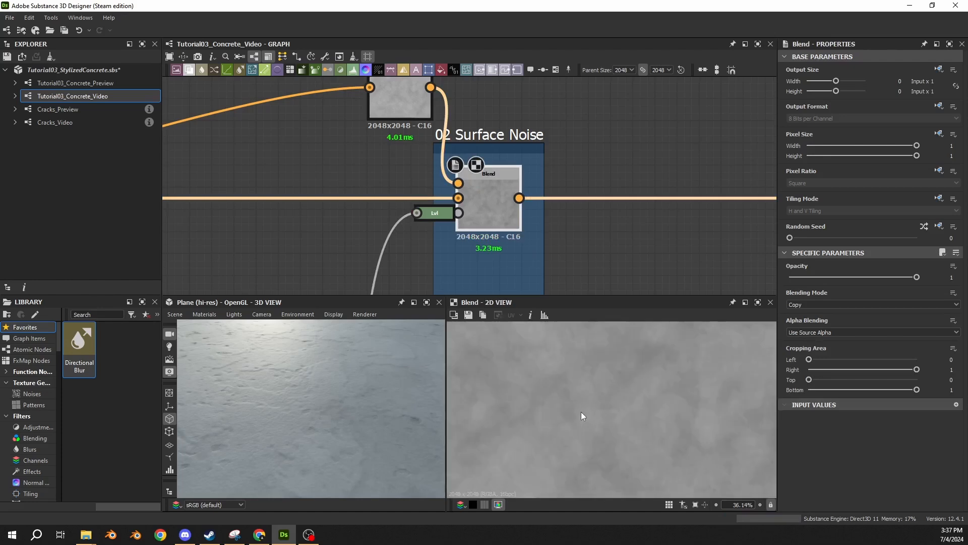
drag(327, 369, 353, 429)
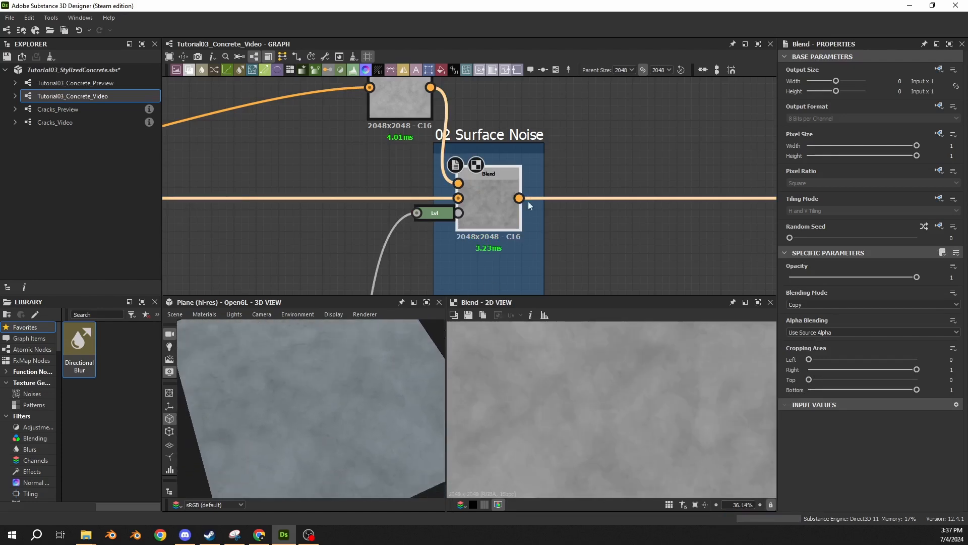
key(ctrl+b)
drag(330, 395, 314, 424)
click(435, 213)
scroll(523, 373, down, 3)
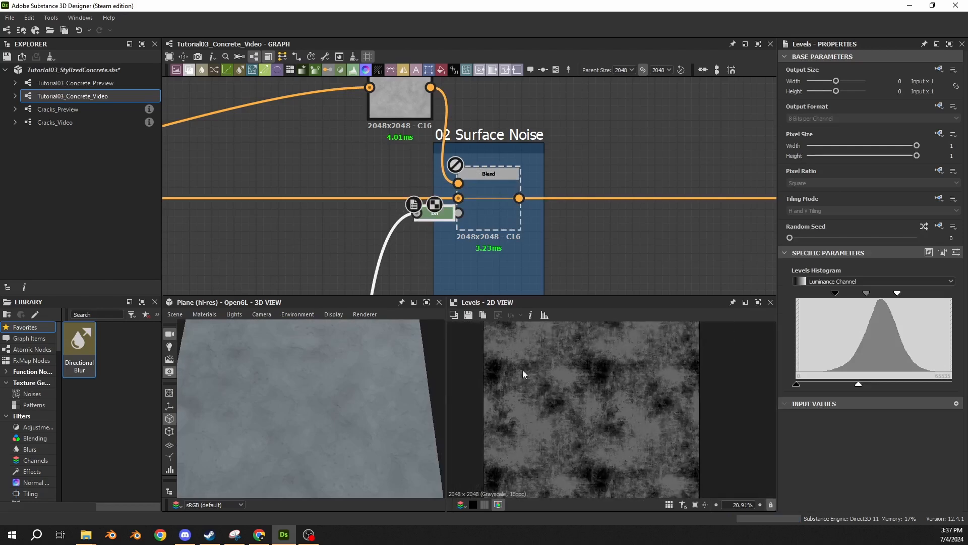
click(500, 211)
key(ctrl+b)
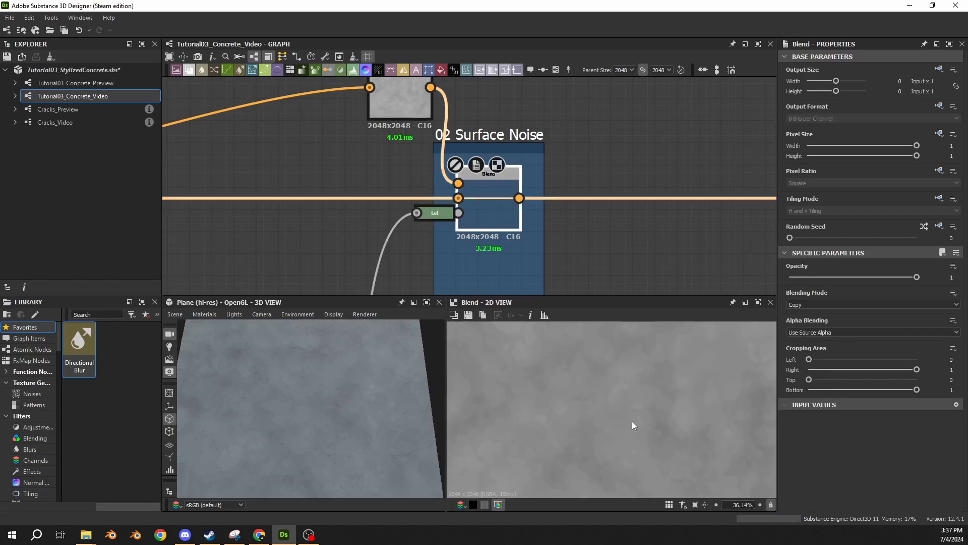
key(ctrl+b)
key(ctrl+b)
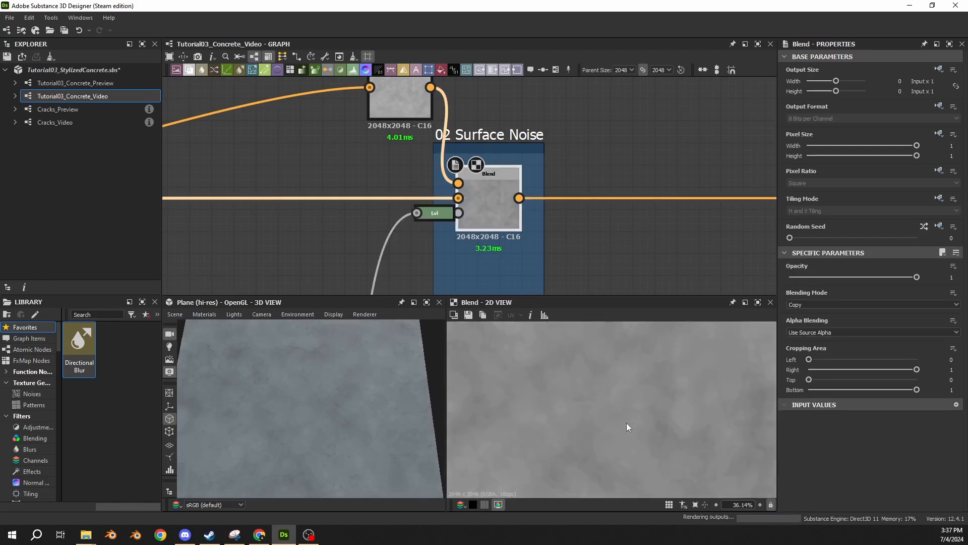
scroll(544, 377, up, 2)
scroll(543, 392, up, 1)
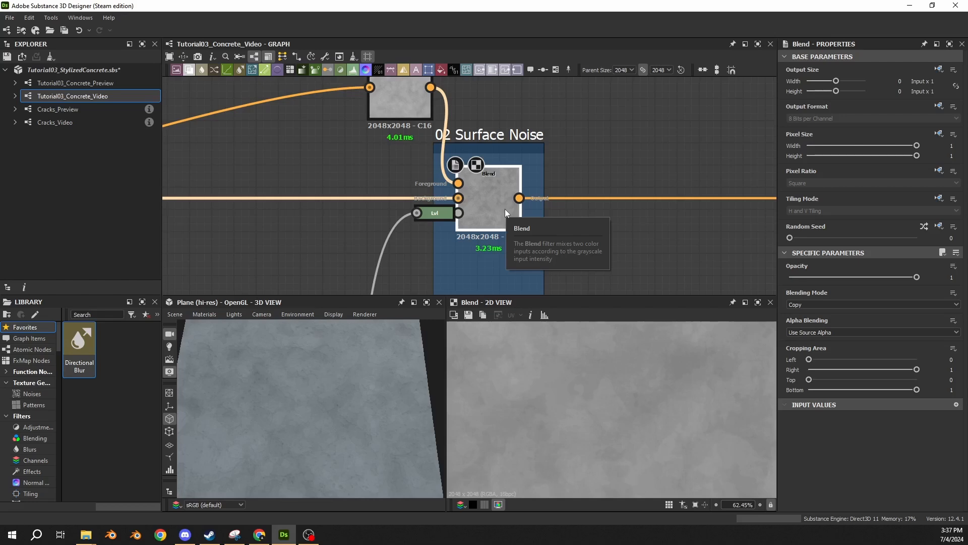
- Preview the spare HSL node branching off the Gradient Map and set its Lightness to 0.425
scroll(264, 101, down, 5)
middle_drag(227, 100, 595, 162)
middle_drag(446, 121, 429, 157)
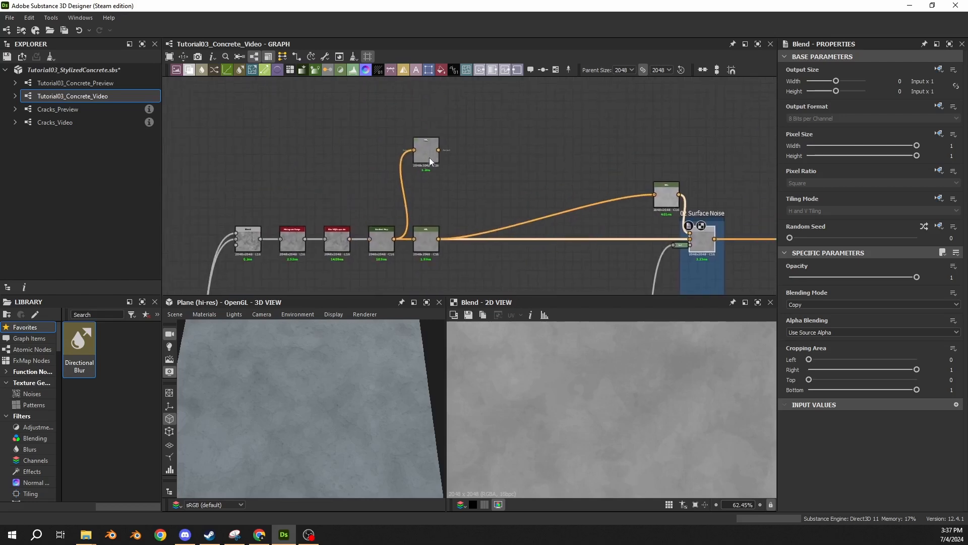
double_click(429, 161)
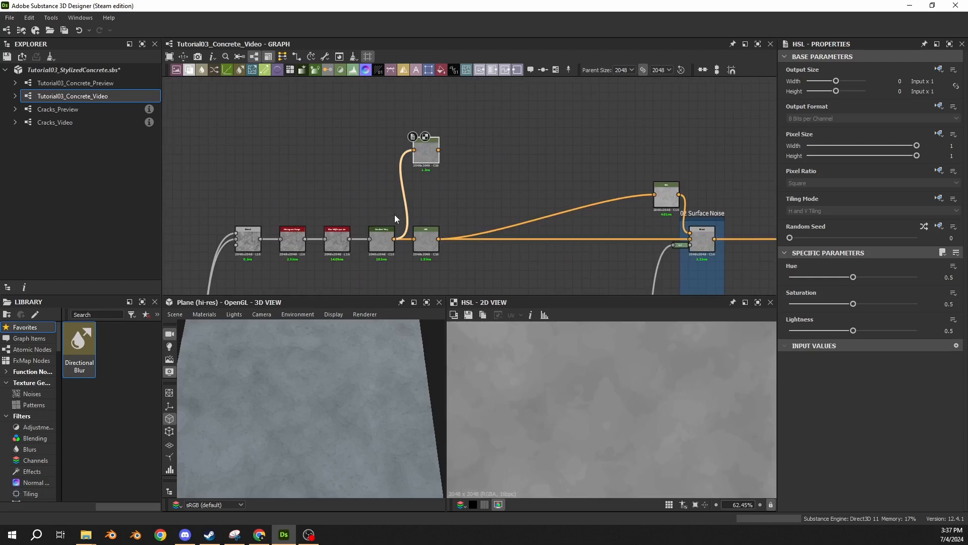
scroll(418, 200, up, 4)
mouse_move(417, 198)
middle_down()
mouse_move(412, 132)
mouse_move(439, 217)
mouse_move(431, 208)
middle_up()
click(448, 229)
scroll(431, 208, down, 2)
click(419, 146)
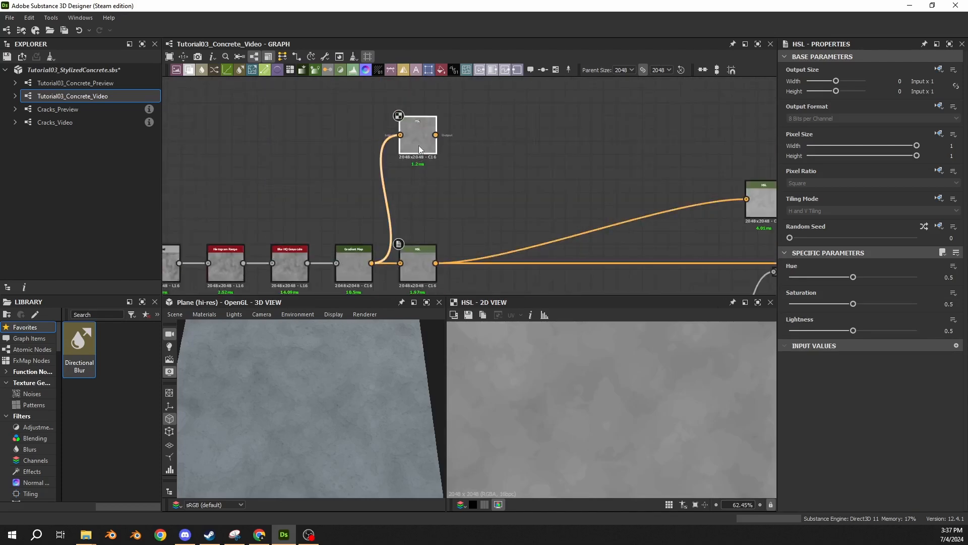
double_click(948, 331)
text(.)
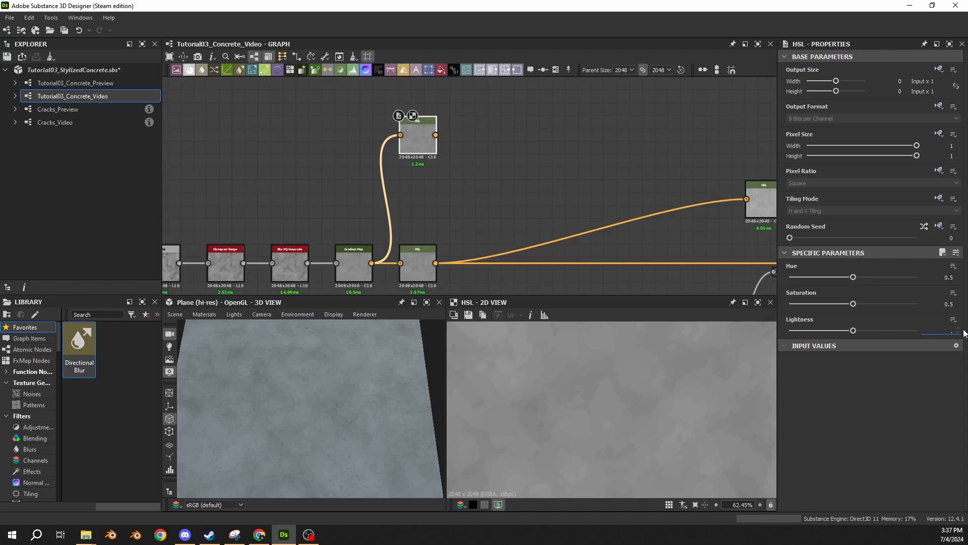
text(425)
key(Return)
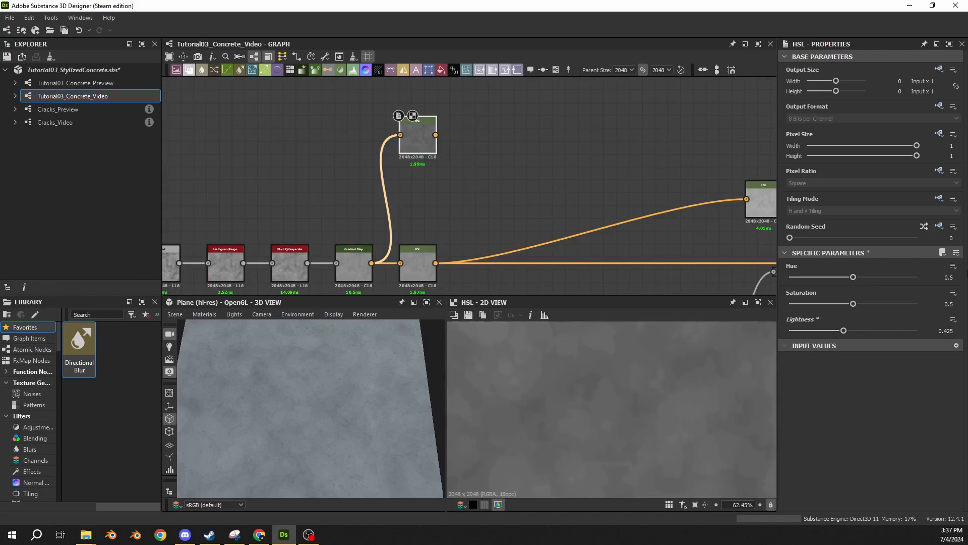
- Route the darkened HSL node's output far downstream to a new Dot node above the final HSL node
double_click(425, 265)
scroll(306, 192, down, 3)
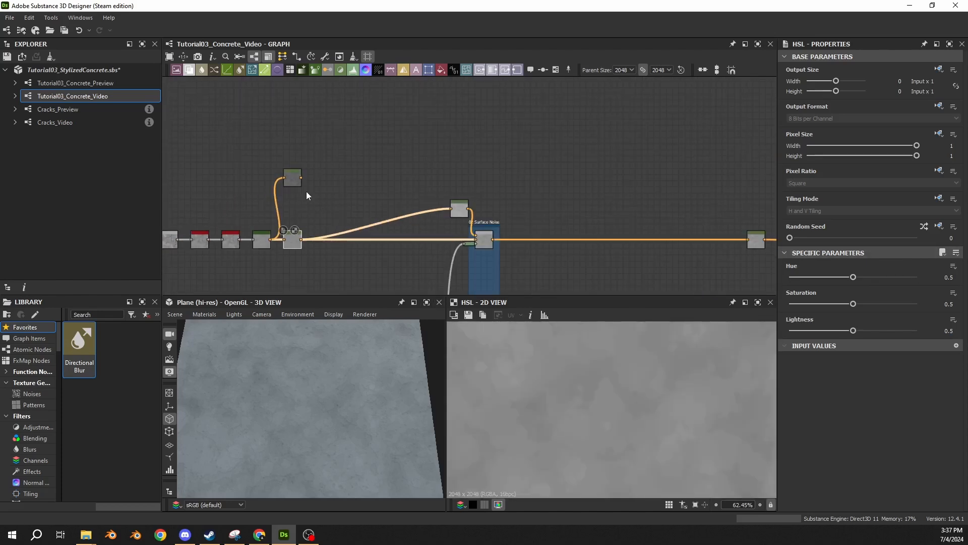
drag(301, 177, 666, 183)
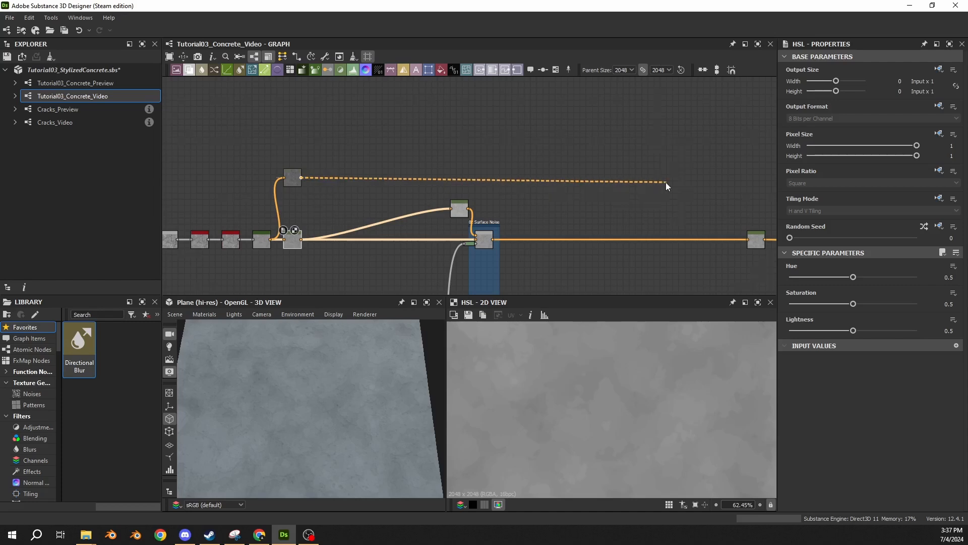
scroll(666, 182, down, 1)
middle_drag(666, 182, 289, 180)
alt+click(361, 178)
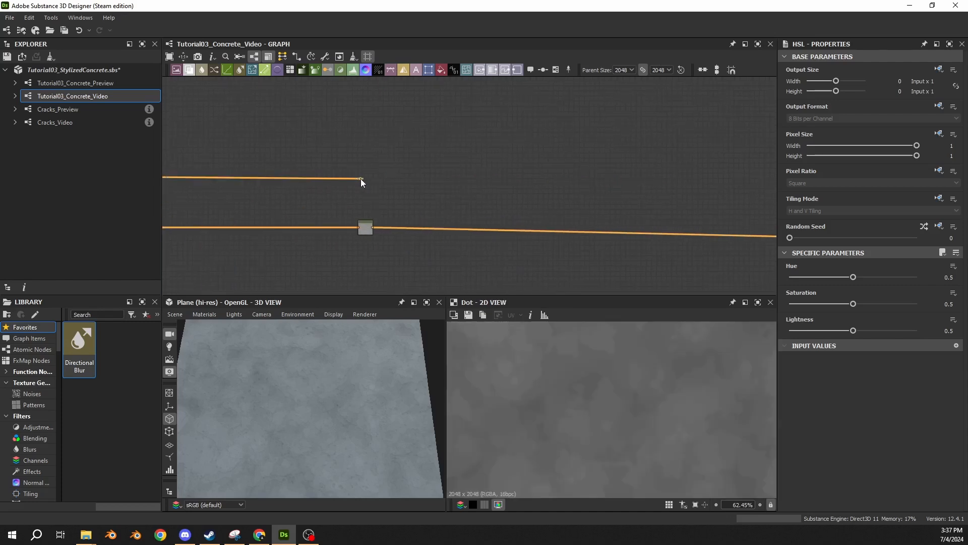
scroll(352, 201, down, 6)
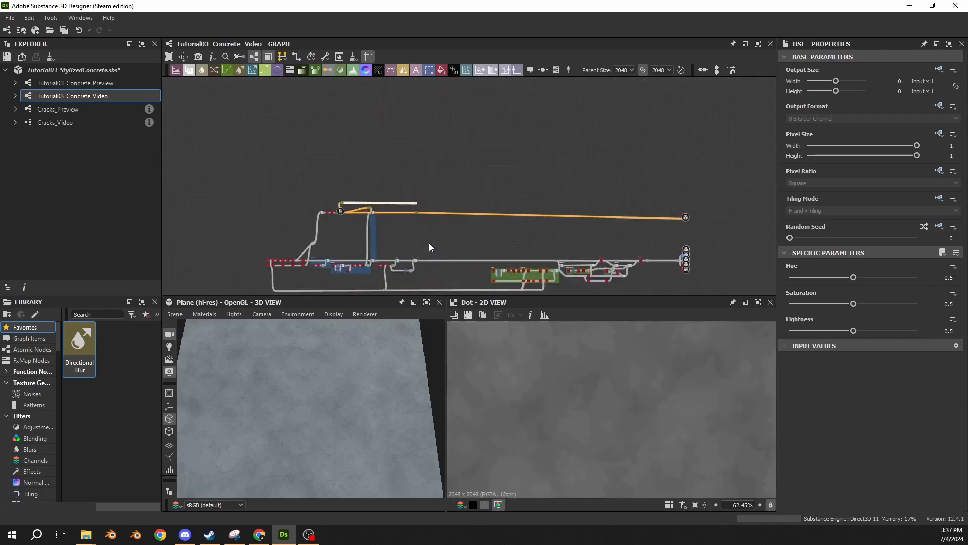
- Move the color branch's final HSL node further along its wire and insert a new Blend node directly before it
scroll(435, 211, up, 4)
scroll(441, 188, down, 2)
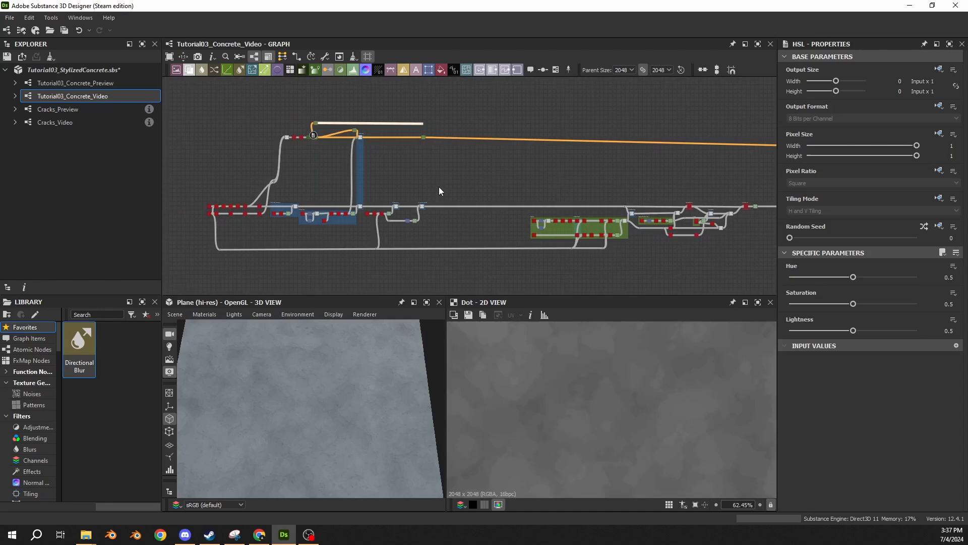
click(447, 105)
scroll(415, 194, up, 3)
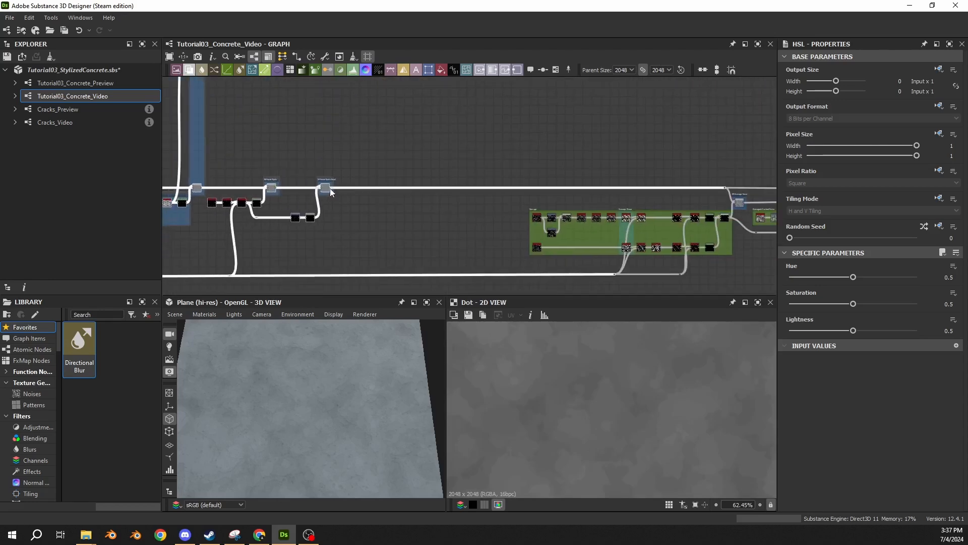
drag(330, 189, 516, 191)
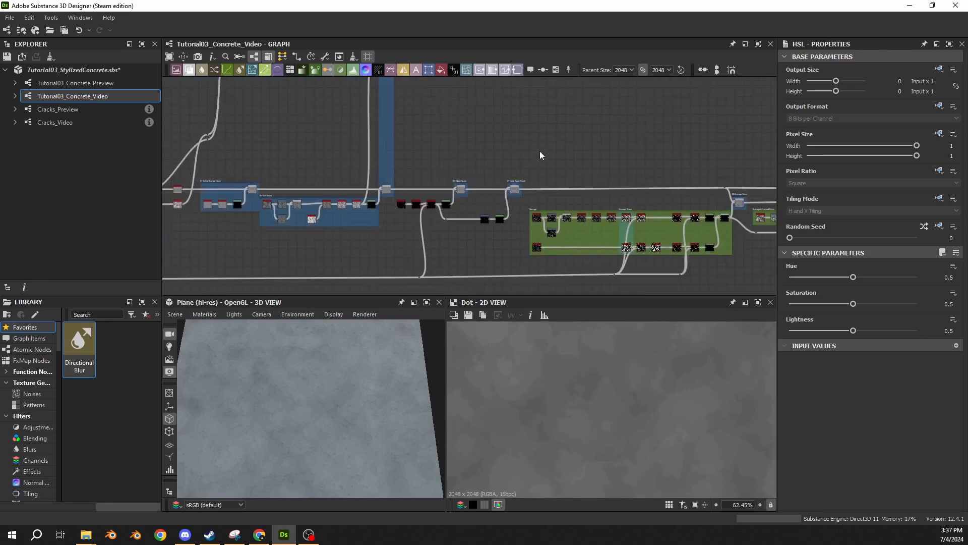
scroll(430, 183, down, 4)
scroll(426, 197, up, 6)
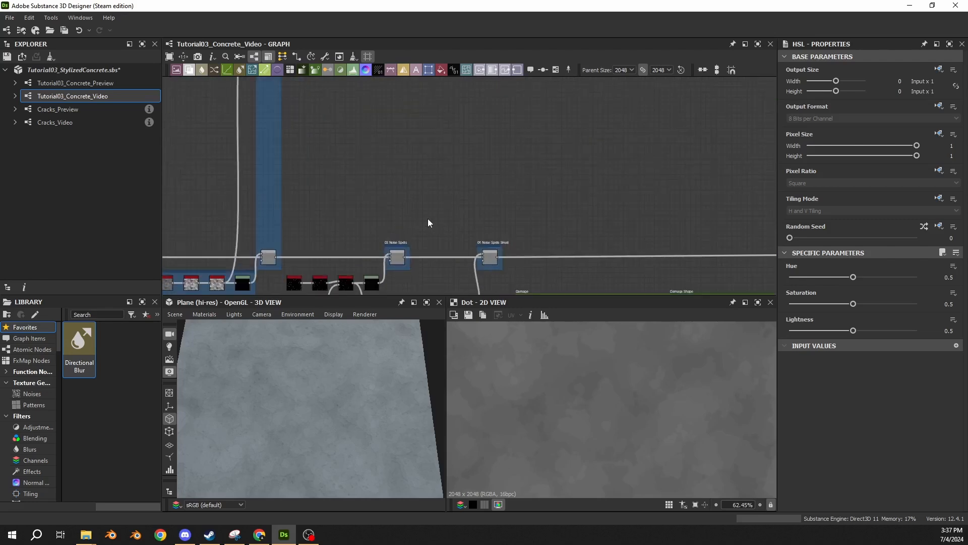
scroll(424, 219, down, 2)
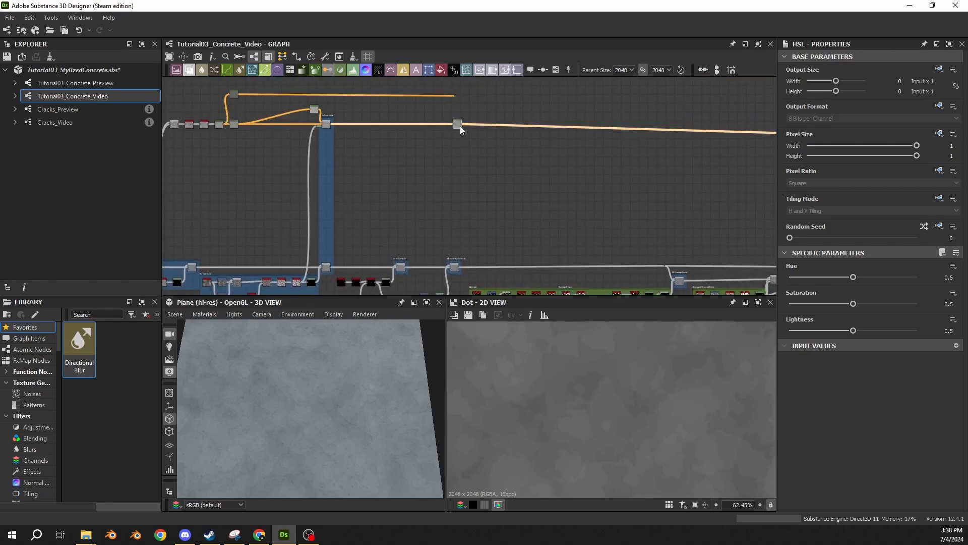
drag(459, 127, 488, 126)
key(space)
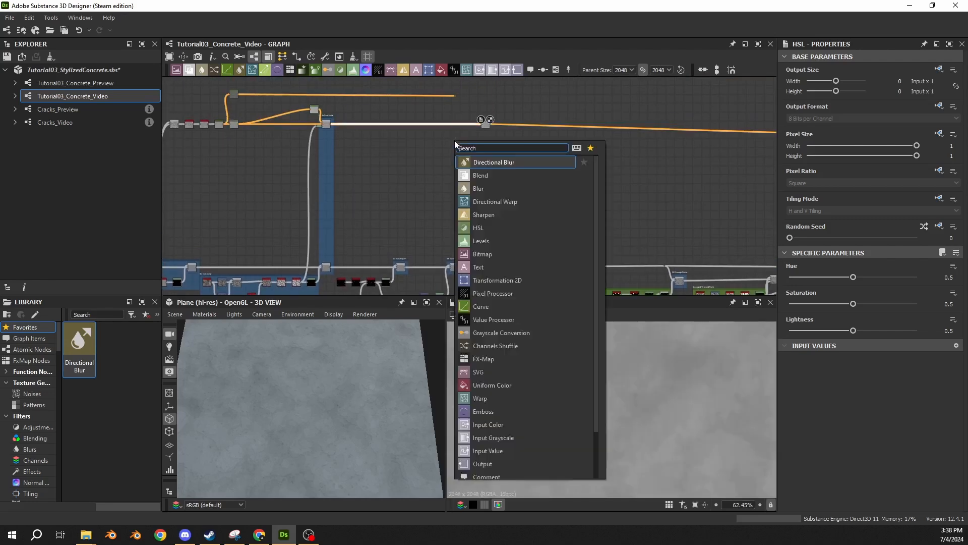
text(blend)
key(Return)
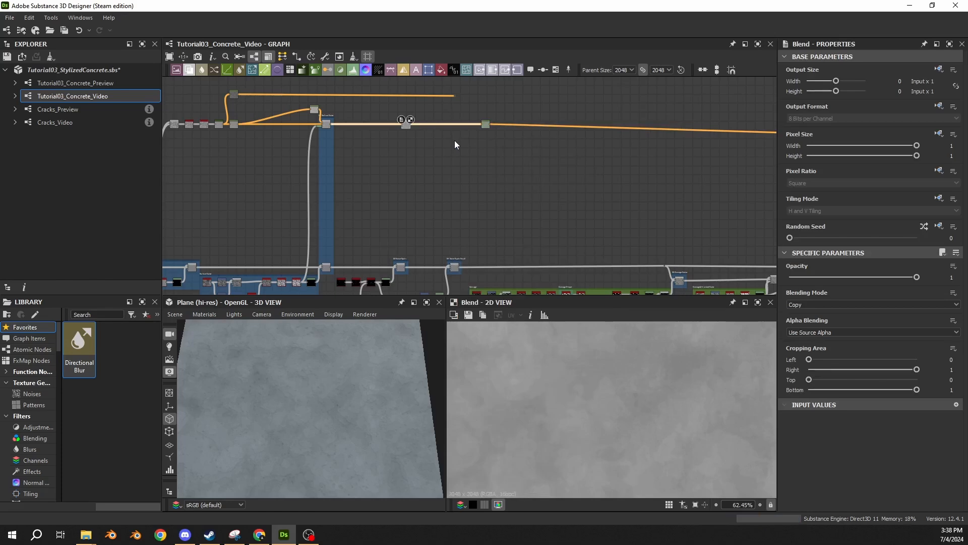
scroll(308, 113, up, 1)
drag(423, 126, 502, 128)
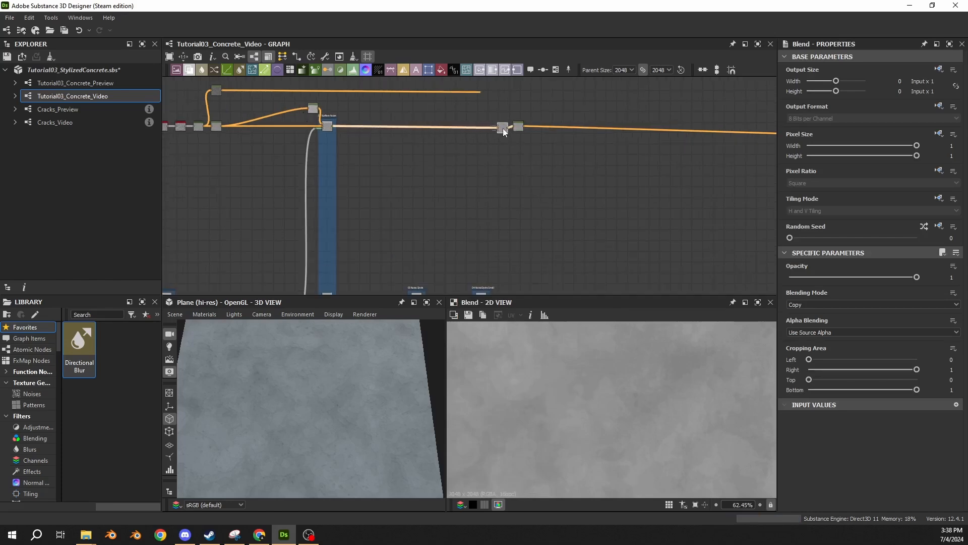
- Inspect the Levels nodes of both noise-spot masks and nudge the small spots' Transformation 2D and Levels nodes slightly upward
middle_drag(467, 269, 449, 154)
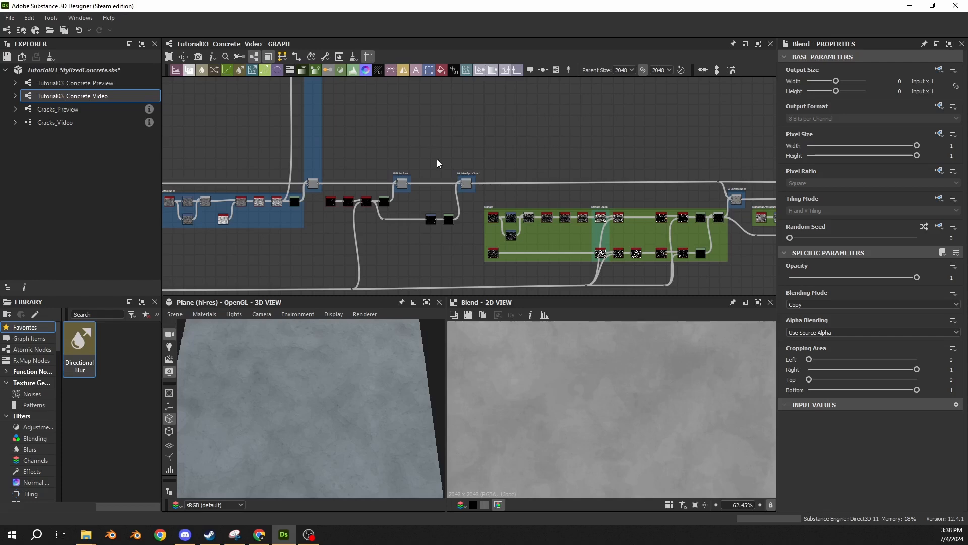
scroll(356, 214, up, 3)
scroll(392, 216, up, 3)
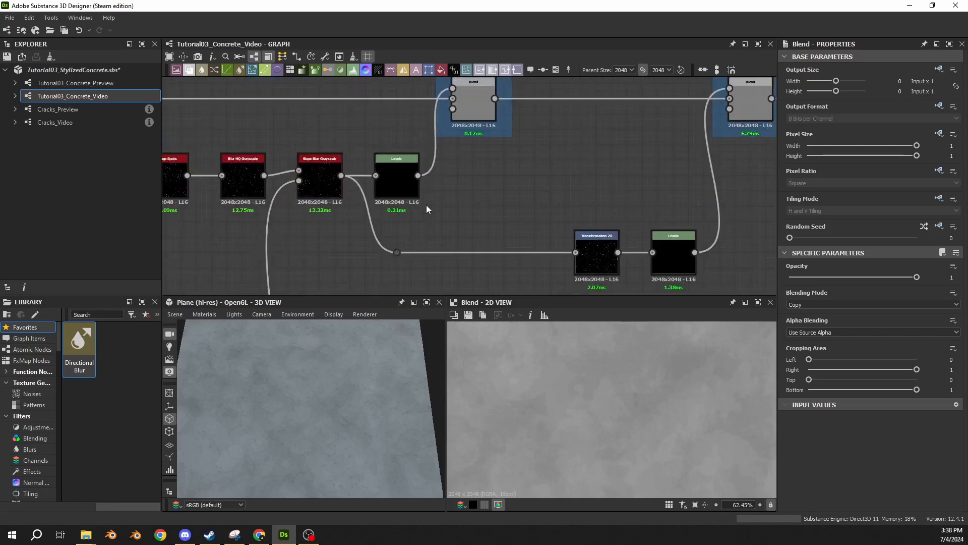
click(406, 179)
click(670, 251)
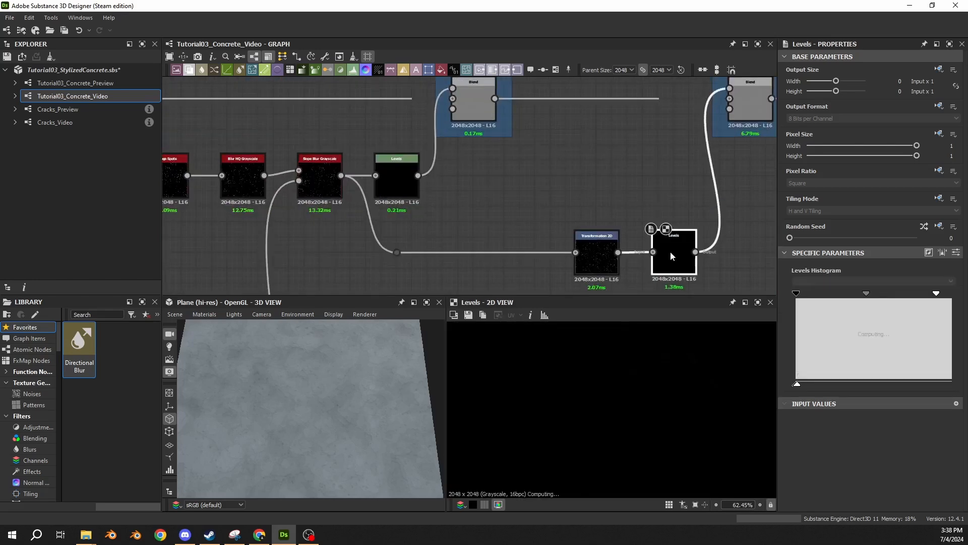
drag(668, 241, 660, 233)
mouse_move(587, 248)
mouse_down()
mouse_move(595, 242)
mouse_move(587, 242)
mouse_up()
middle_drag(540, 182, 540, 188)
scroll(540, 186, down, 3)
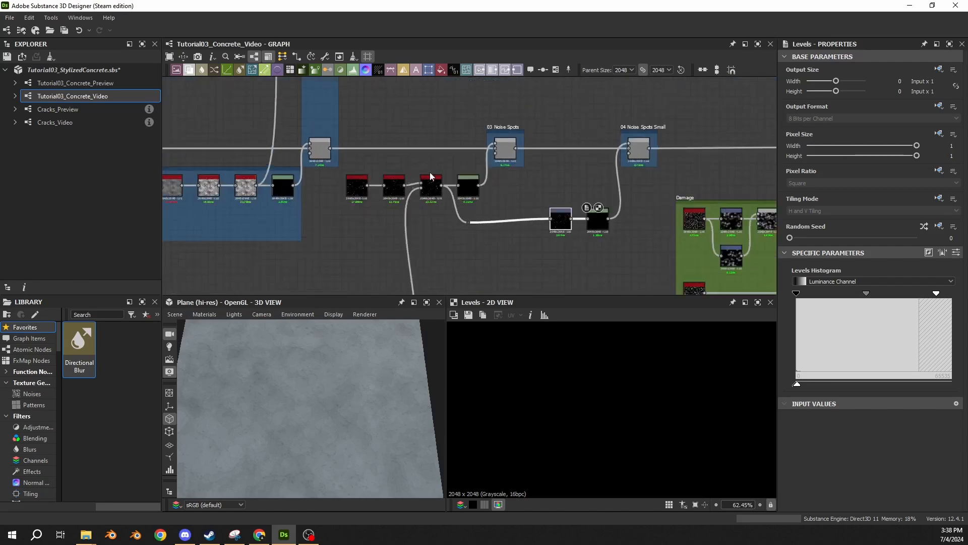
scroll(497, 153, up, 3)
scroll(388, 220, down, 3)
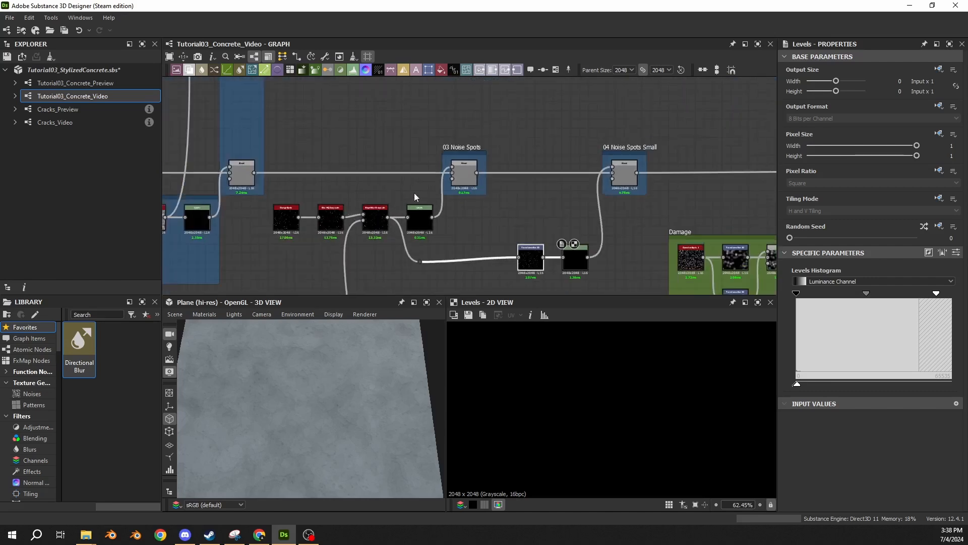
- Branch the noise spots' Slope Blur Grayscale output up to a new Levels node below the color branch
drag(342, 204, 390, 101)
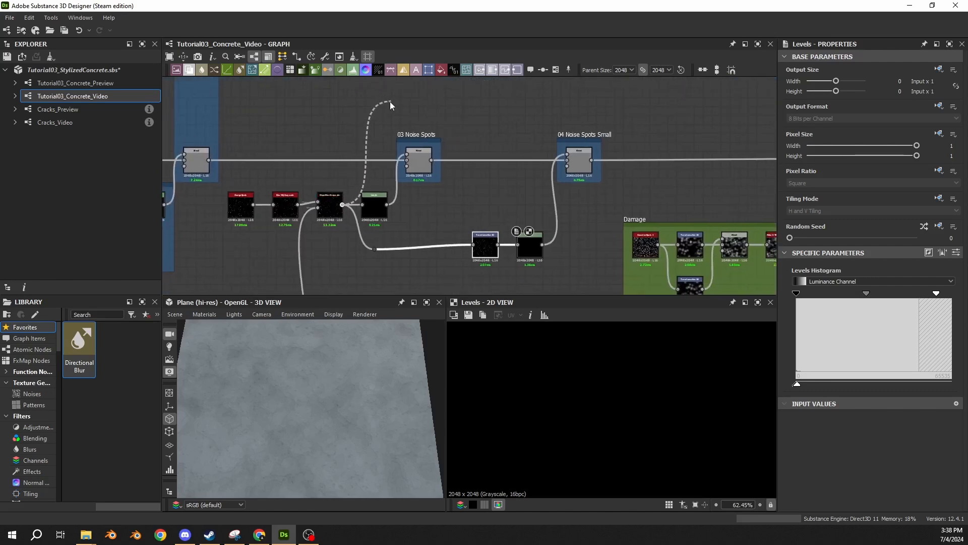
scroll(390, 101, down, 1)
middle_drag(390, 99, 390, 172)
drag(390, 101, 482, 84)
middle_drag(481, 193, 481, 82)
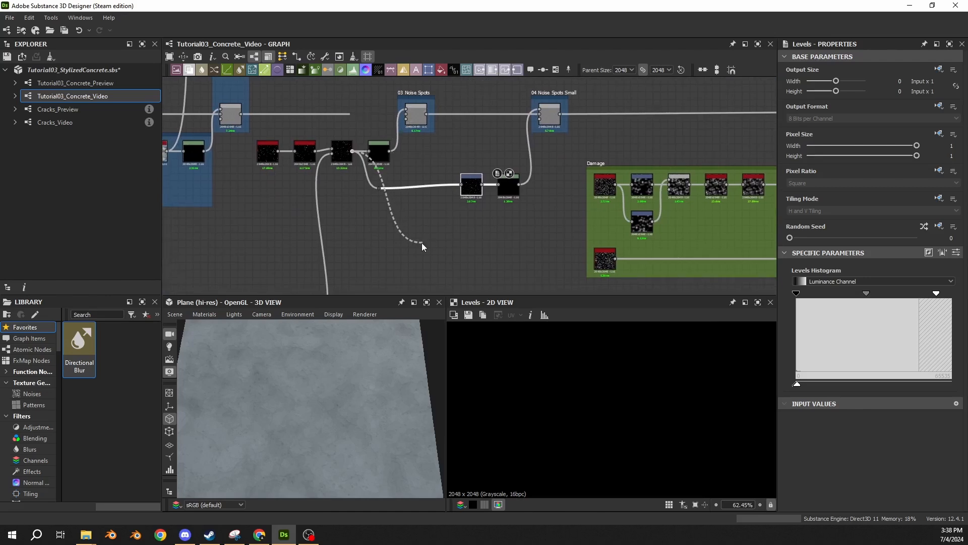
middle_drag(467, 128, 464, 168)
scroll(490, 110, down, 4)
middle_drag(489, 109, 477, 184)
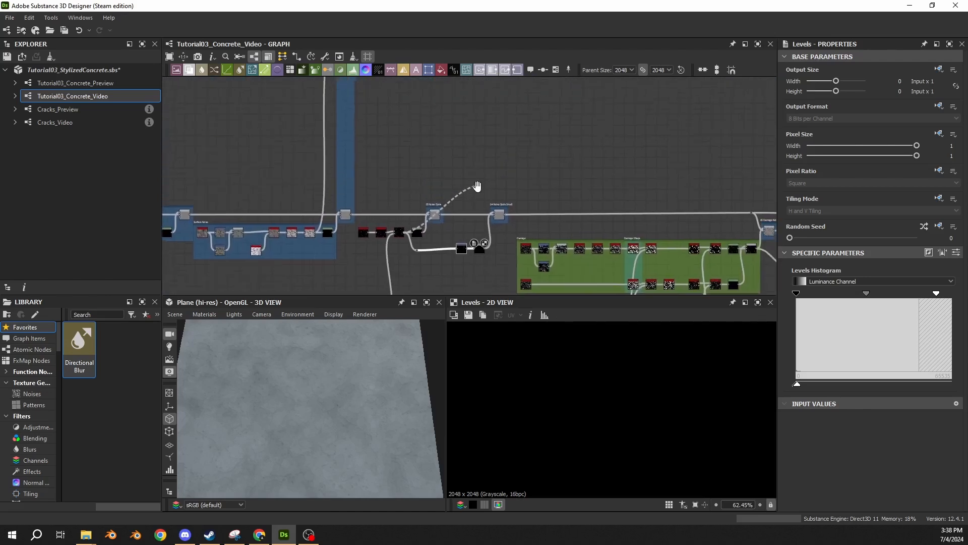
middle_drag(484, 128, 469, 204)
drag(441, 154, 424, 143)
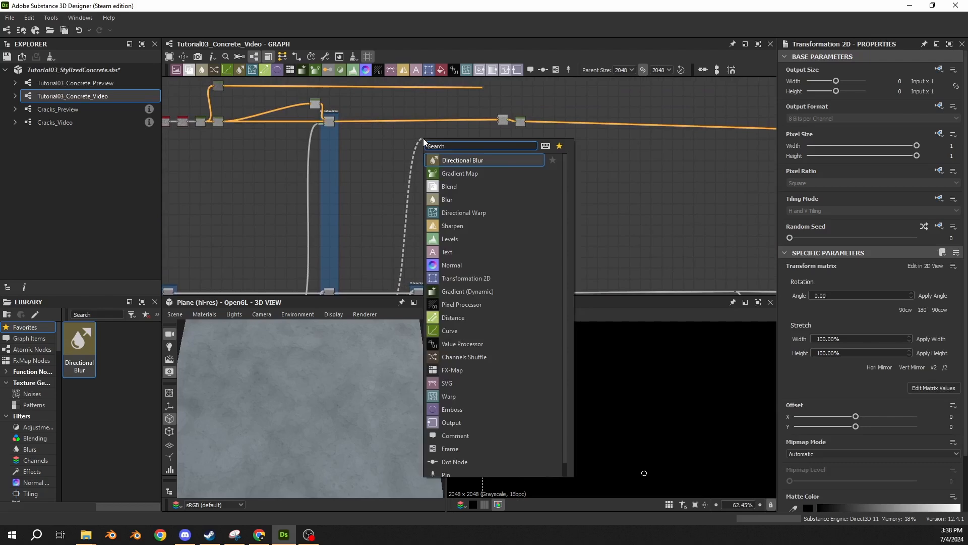
text(levels)
key(Return)
- Branch the small noise spots' Transformation 2D output up to a second new Levels node beside the first one
middle_drag(424, 143, 419, 239)
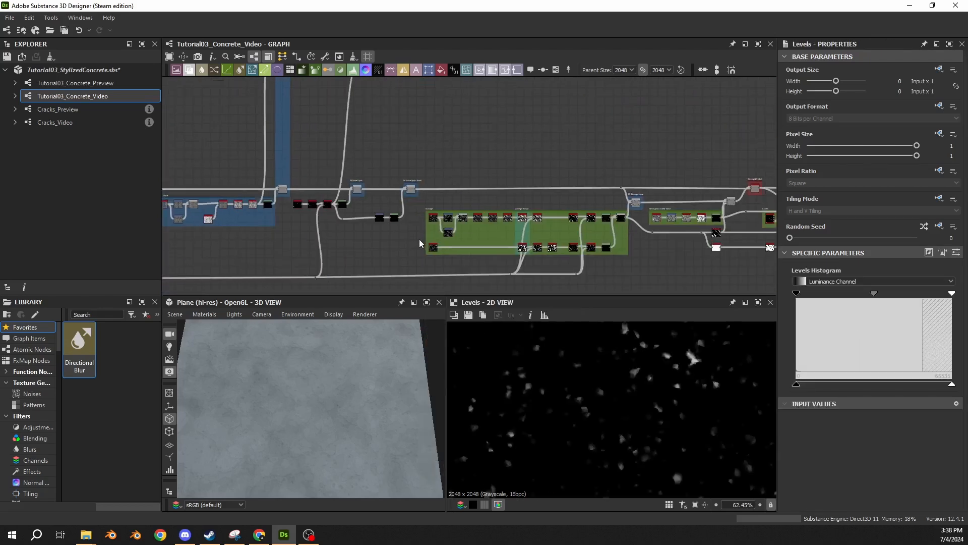
scroll(387, 221, up, 8)
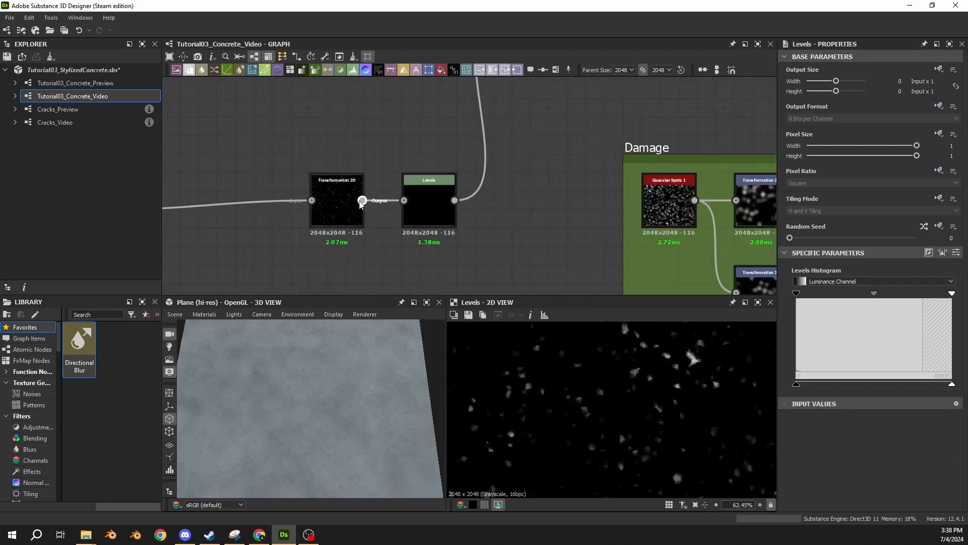
click(362, 201)
scroll(385, 142, down, 3)
middle_drag(385, 142, 357, 337)
middle_drag(382, 126, 369, 227)
middle_drag(370, 95, 337, 217)
click(343, 218)
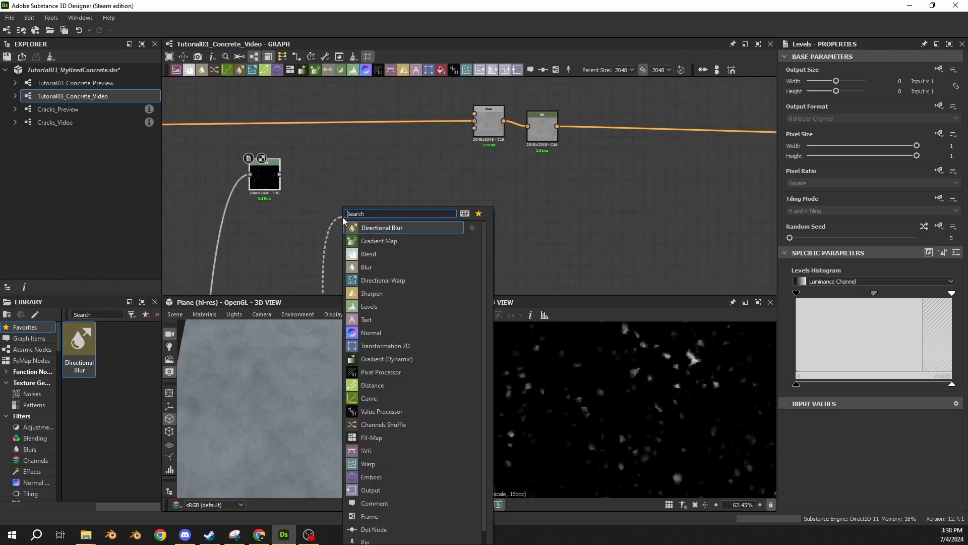
text(level)
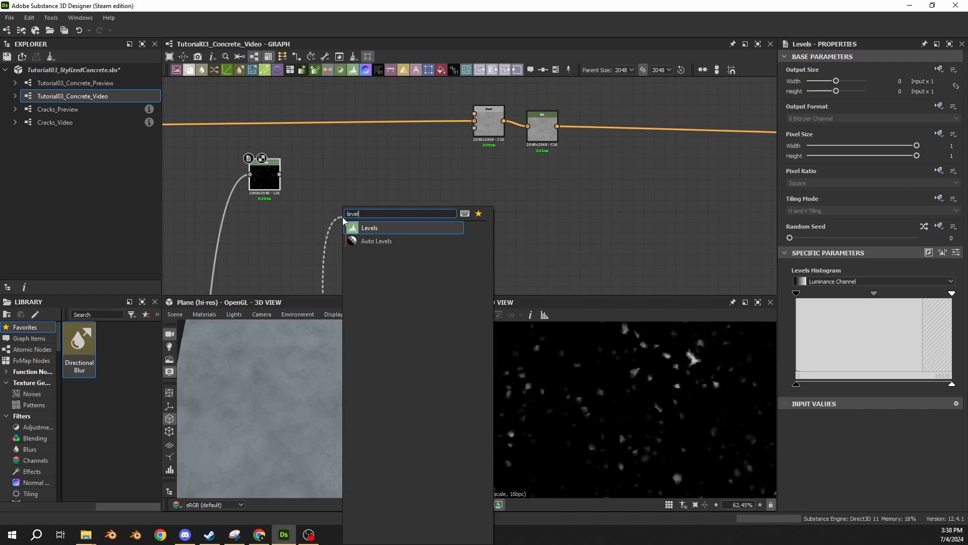
key(Return)
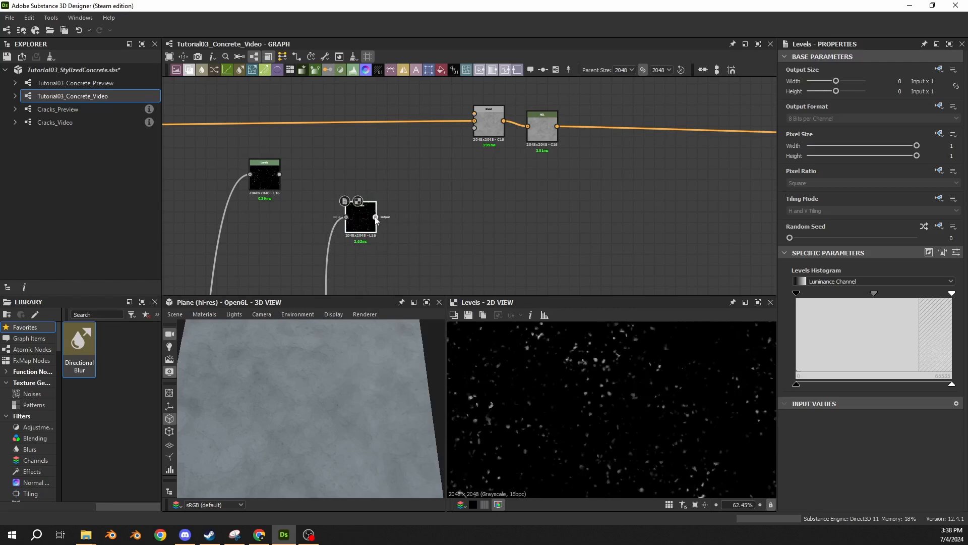
- Combine the two new Levels nodes in a new Blend, with the small spots as foreground and the larger spots as background
drag(376, 217, 408, 182)
text(blend)
key(Return)
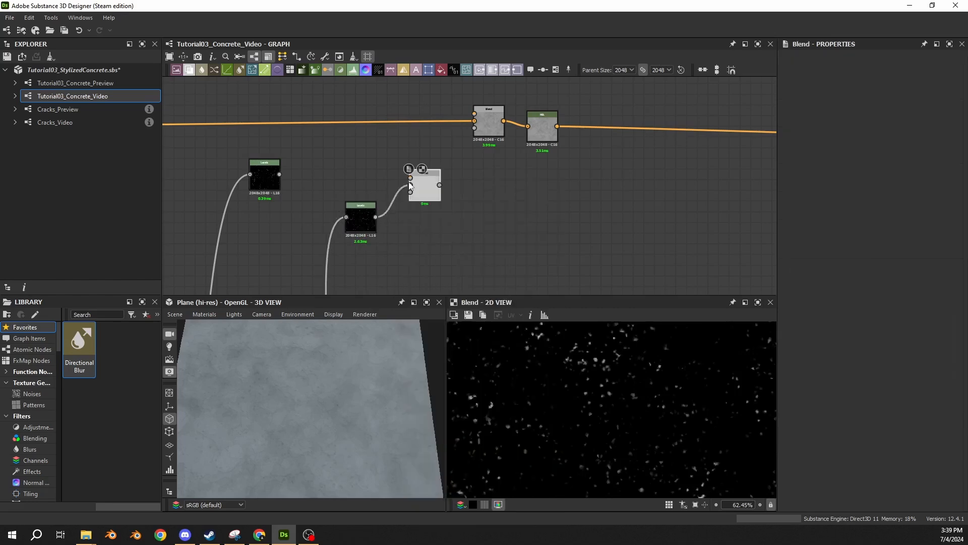
drag(280, 174, 410, 178)
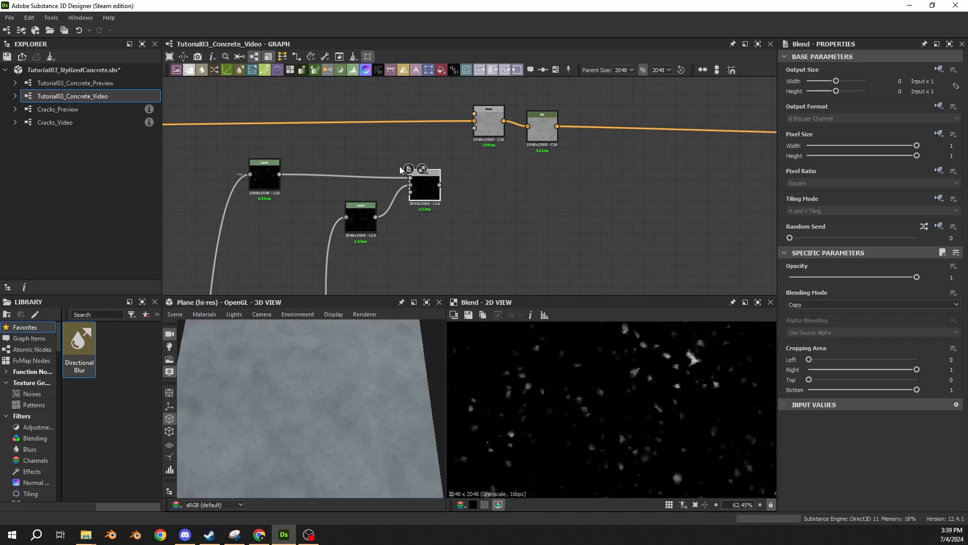
drag(400, 167, 398, 201)
drag(404, 162, 399, 201)
key(x)
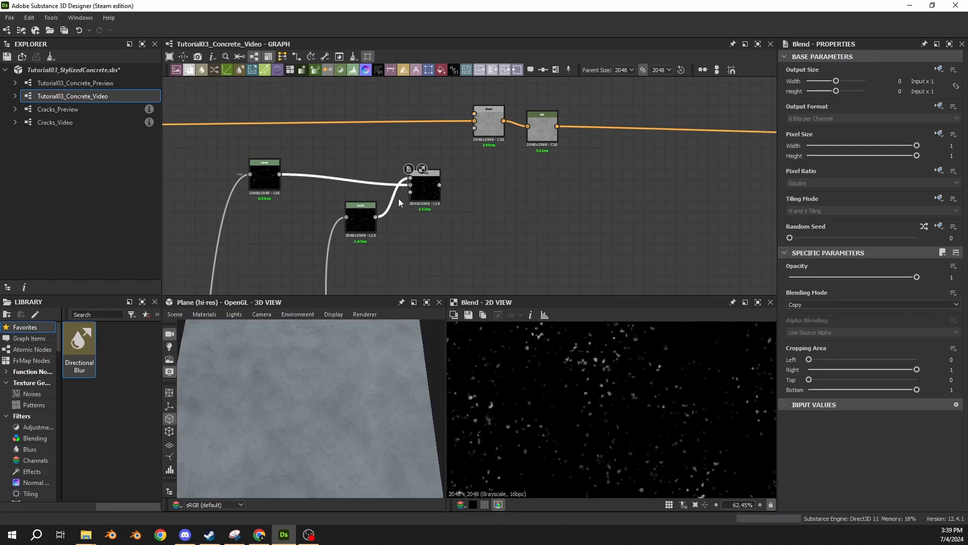
- Check the inputs of the noise-spot mask Blend and set its Blending Mode to Max (Lighten)
click(268, 175)
click(432, 187)
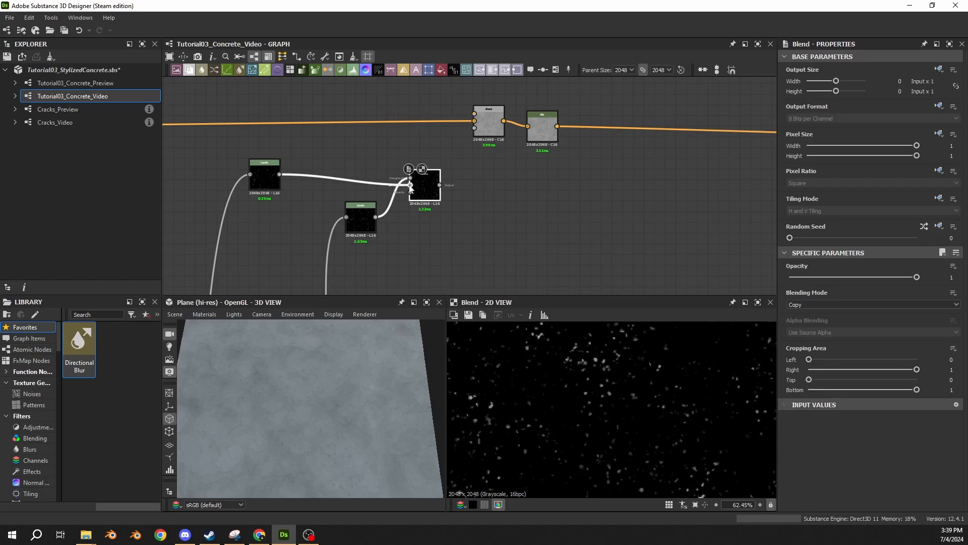
scroll(410, 188, up, 3)
click(317, 265)
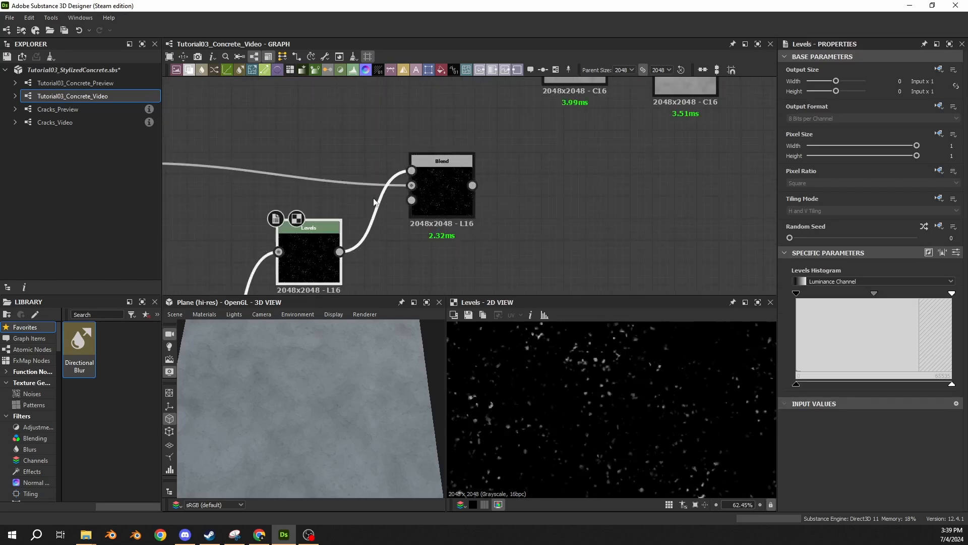
click(432, 186)
click(858, 305)
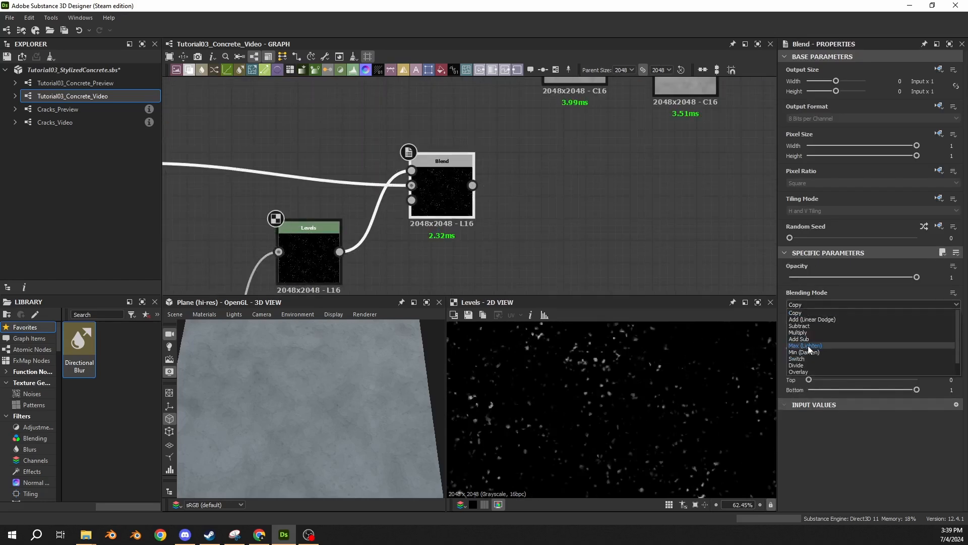
click(808, 346)
- Preview the 04 Noise Spots Small Blend and inspect the Levels nodes feeding the two noise-spot height blends
scroll(545, 157, down, 5)
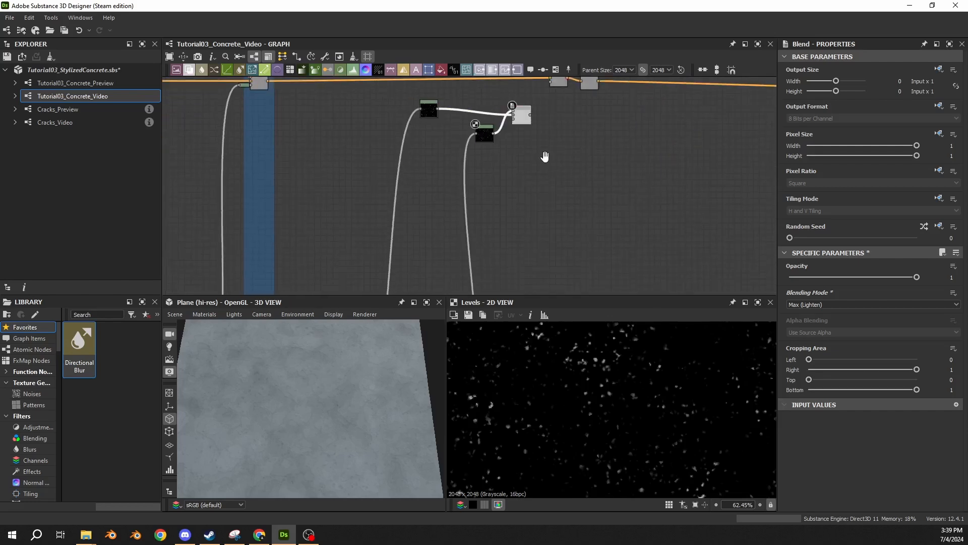
middle_drag(545, 156, 549, 90)
middle_drag(541, 222, 535, 118)
scroll(519, 202, up, 5)
middle_drag(504, 217, 522, 69)
middle_drag(480, 261, 481, 167)
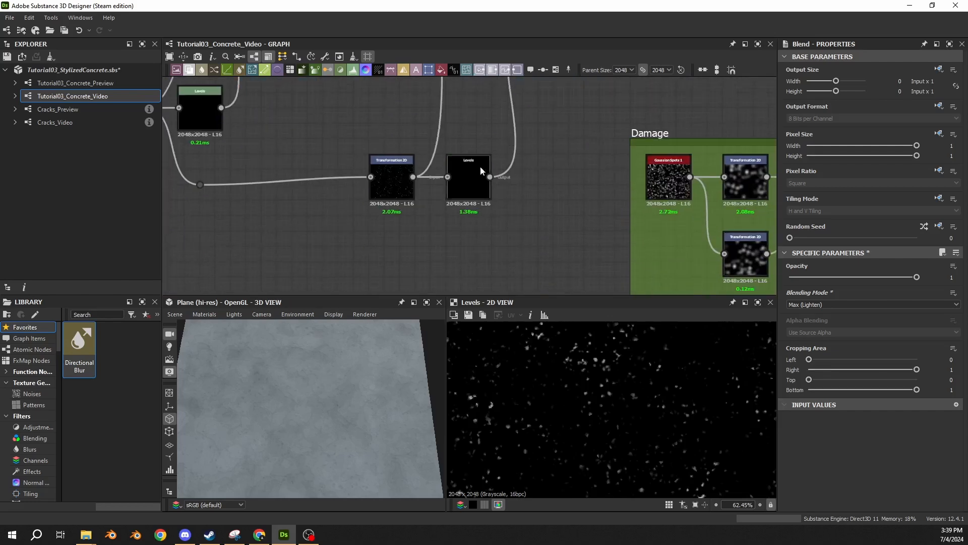
middle_drag(348, 134, 485, 226)
scroll(433, 215, down, 3)
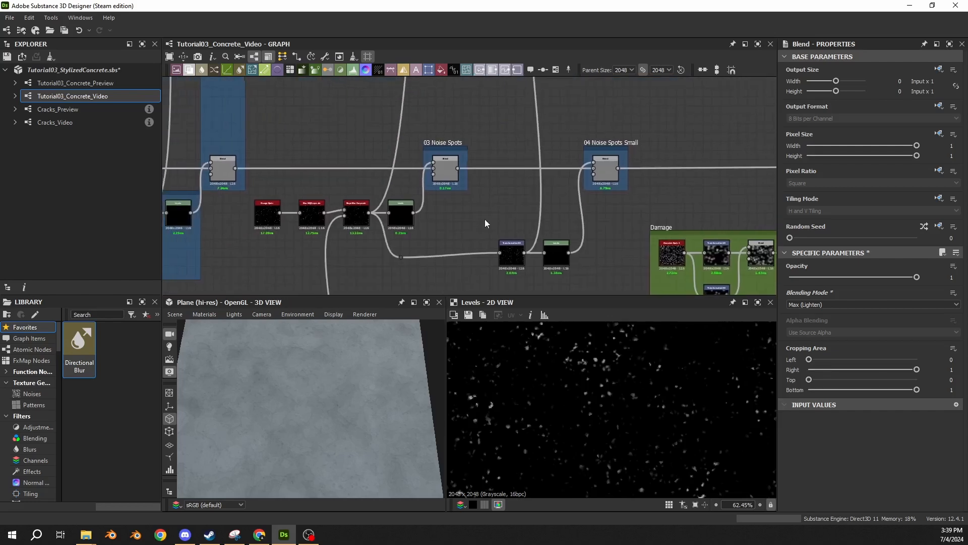
double_click(603, 168)
middle_drag(590, 213, 494, 194)
click(458, 221)
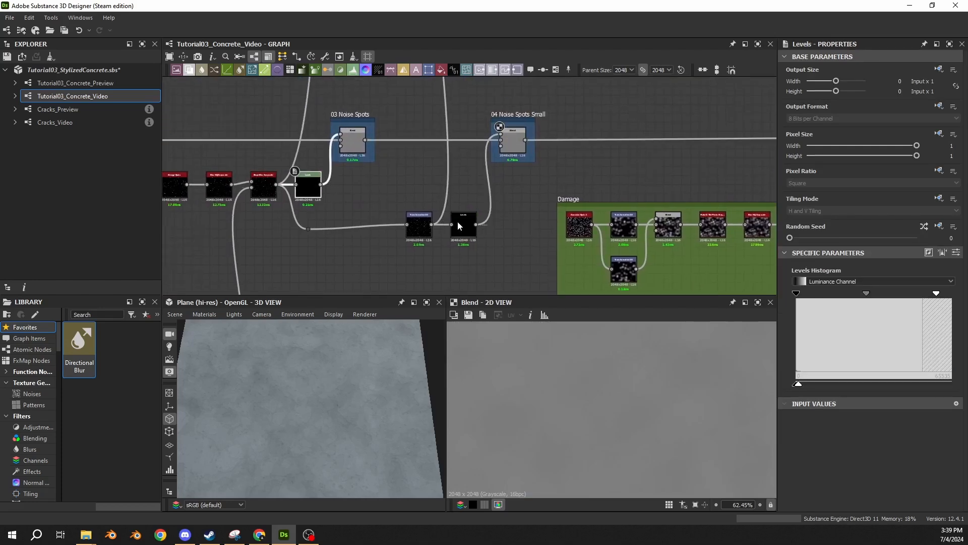
click(458, 221)
- Preview the two final Levels nodes of the Damage frame and the Blend that merges them
scroll(580, 192, down, 6)
middle_drag(580, 192, 260, 151)
scroll(378, 174, up, 9)
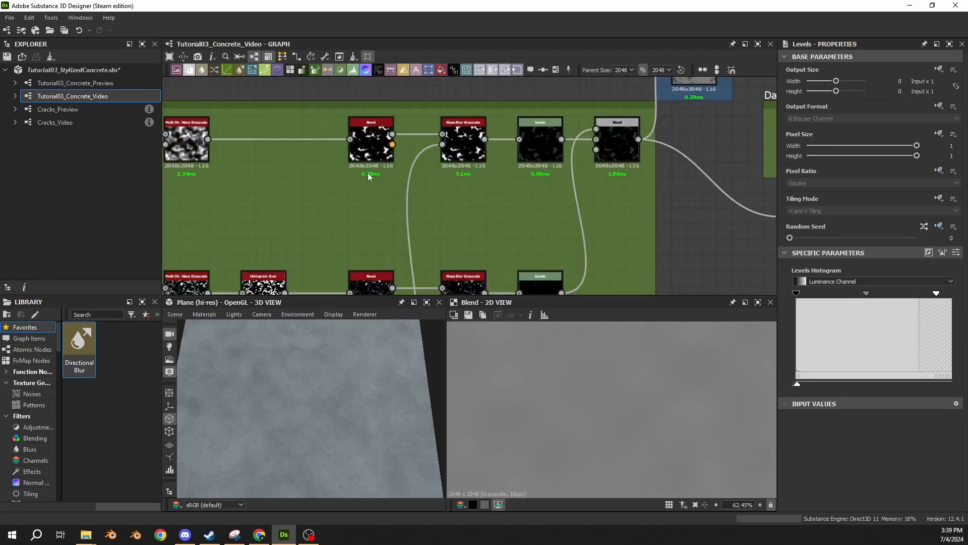
double_click(517, 142)
click(553, 155)
middle_drag(536, 195, 467, 119)
double_click(472, 221)
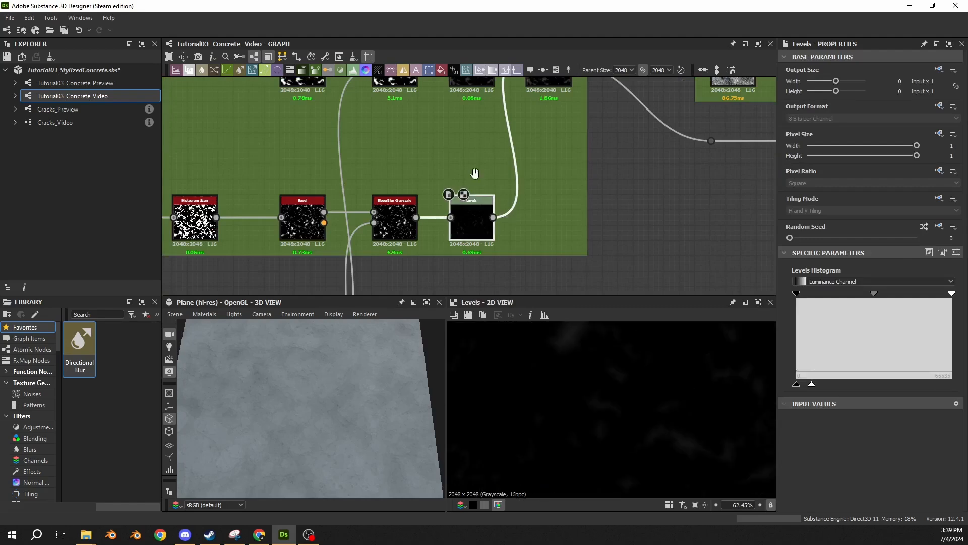
middle_drag(475, 173, 430, 237)
double_click(509, 143)
scroll(713, 278, down, 6)
middle_drag(542, 197, 326, 157)
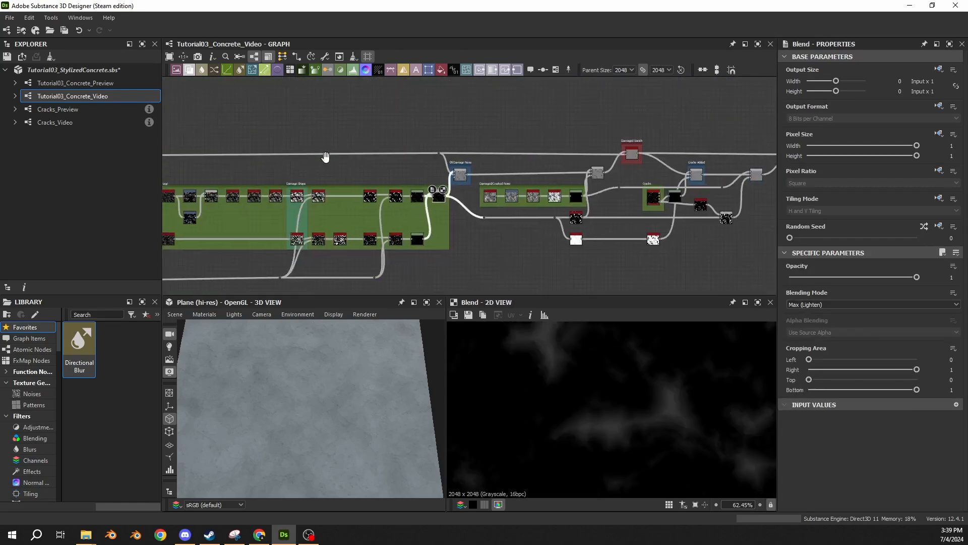
- Preview the noise-spot mask Blend and dock its two Levels nodes onto its inputs
middle_drag(696, 196, 343, 173)
middle_drag(231, 182, 374, 200)
scroll(374, 200, up, 5)
double_click(370, 201)
middle_drag(313, 190, 379, 171)
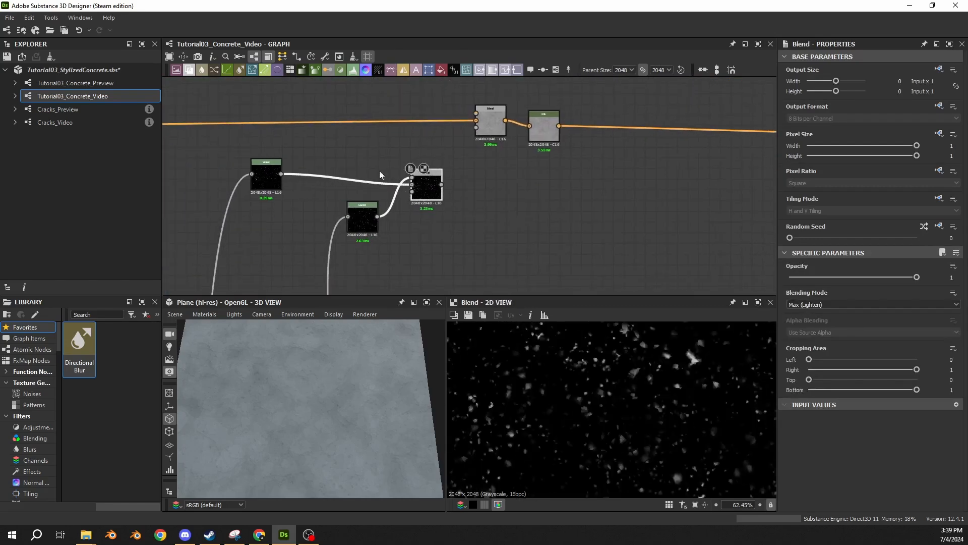
click(269, 182)
key(d)
click(369, 223)
key(d)
- Preview each docked Levels node of the noise-spot mask to compare the small and larger spots
scroll(390, 180, up, 5)
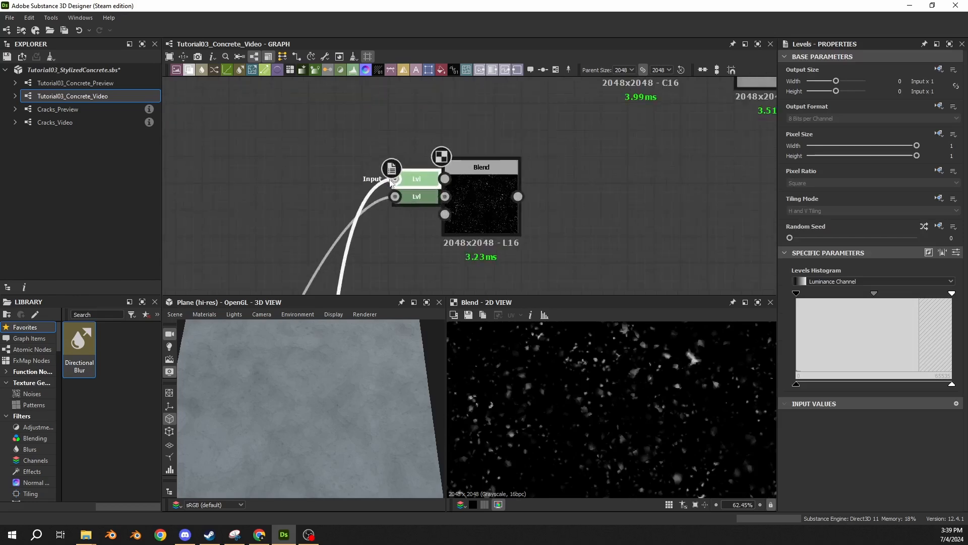
double_click(404, 180)
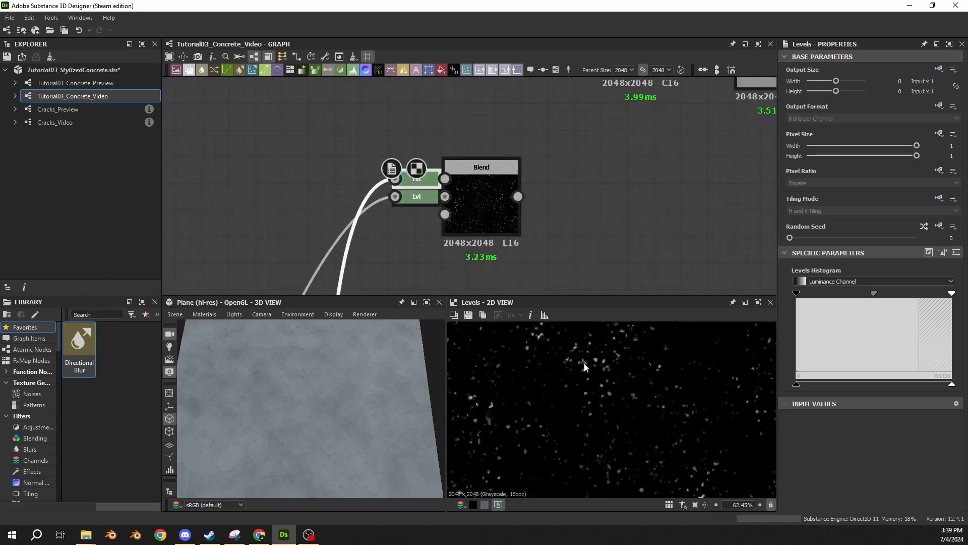
scroll(584, 363, up, 3)
double_click(428, 200)
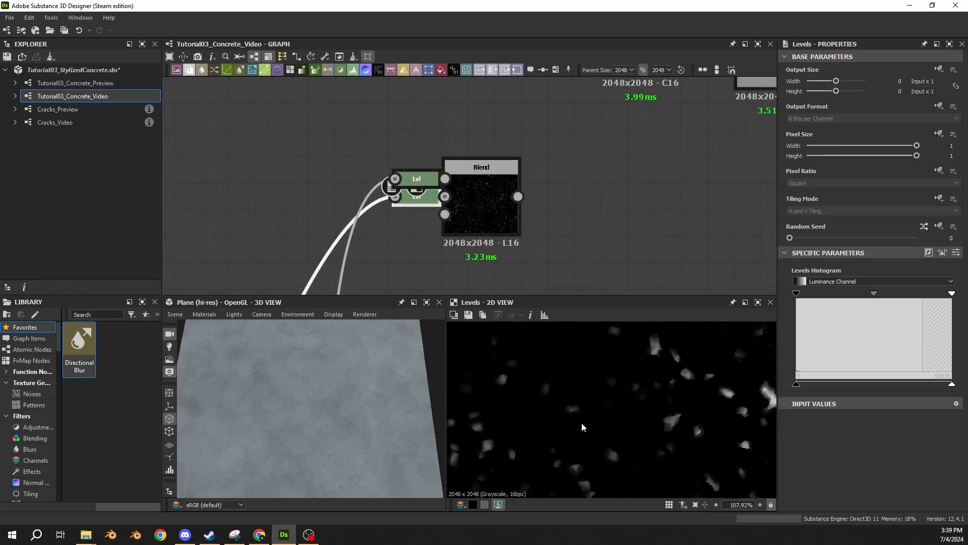
scroll(649, 370, down, 4)
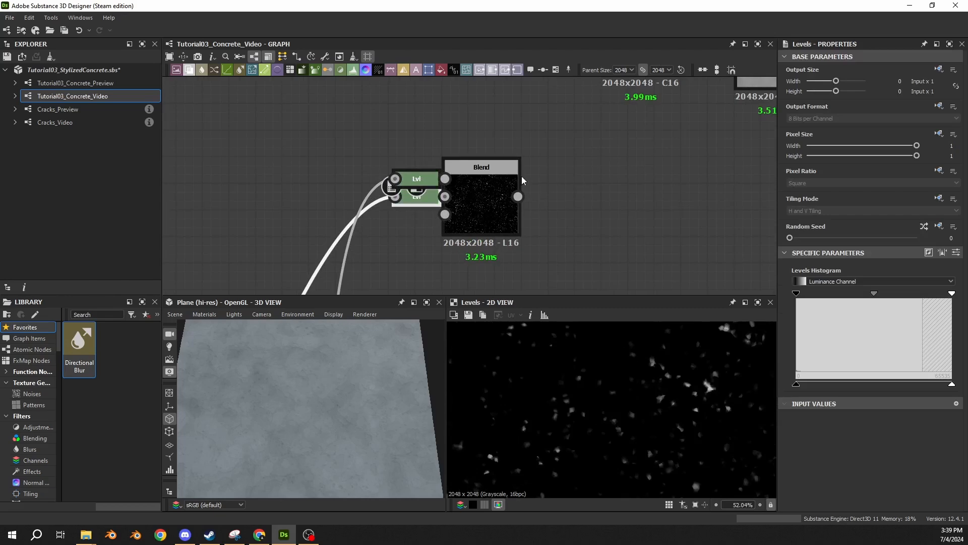
- Connect the noise-spot mask to the color Blend's Opacity and the upper color branch to its Foreground
scroll(522, 177, down, 2)
middle_drag(521, 176, 402, 206)
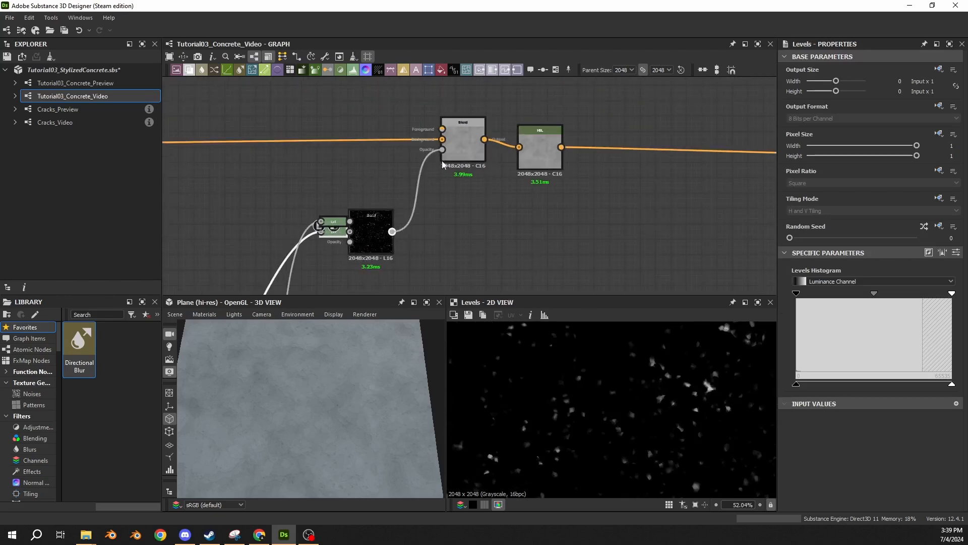
click(456, 150)
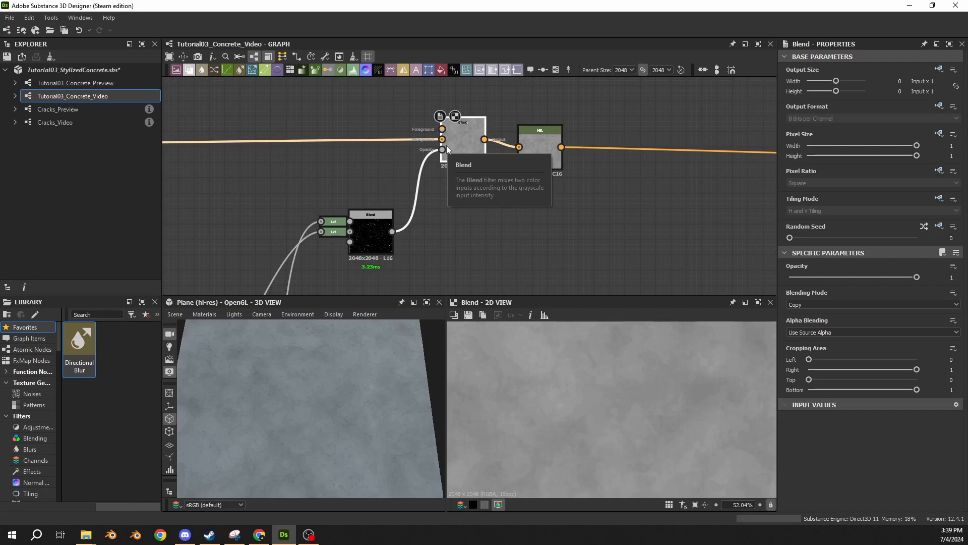
scroll(416, 150, down, 4)
middle_drag(341, 146, 497, 205)
mouse_move(429, 180)
middle_down()
mouse_move(667, 184)
mouse_move(284, 147)
middle_up()
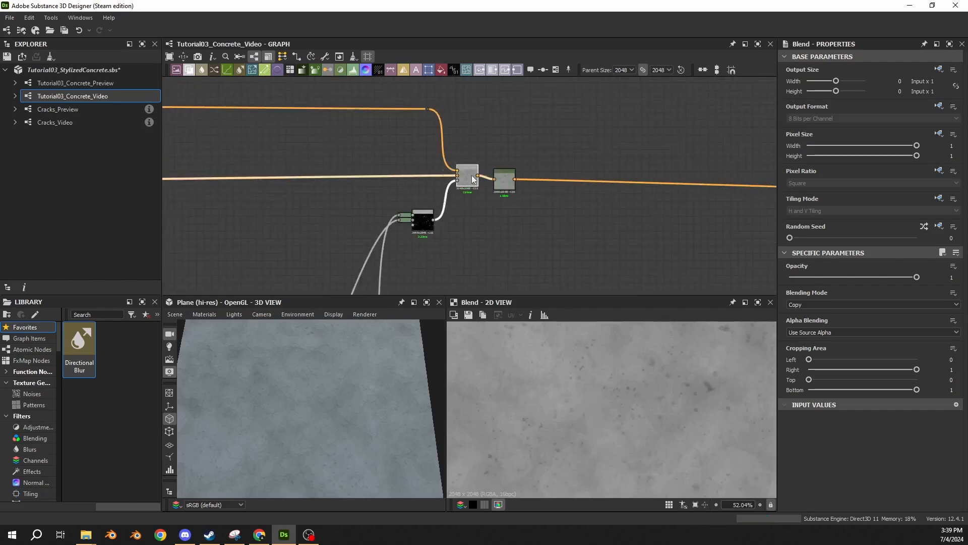
- Examine the blended spots close up in the 2D and 3D views and preview the two spot Levels nodes
scroll(623, 393, up, 10)
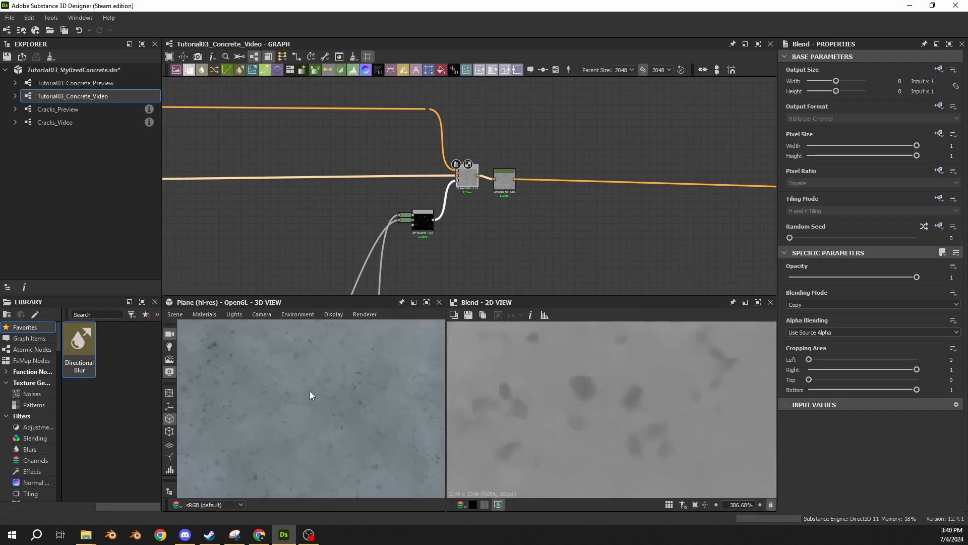
drag(309, 391, 353, 404)
scroll(463, 201, up, 5)
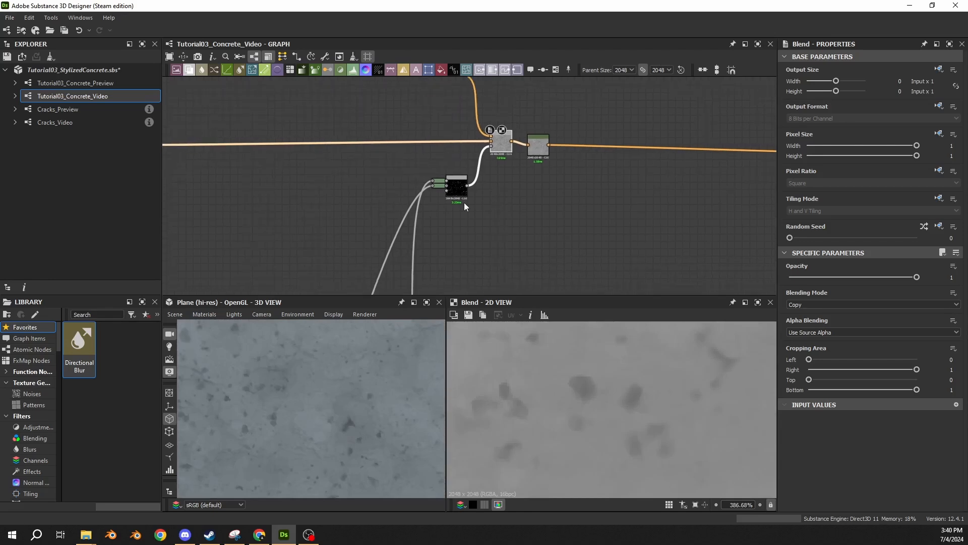
click(422, 151)
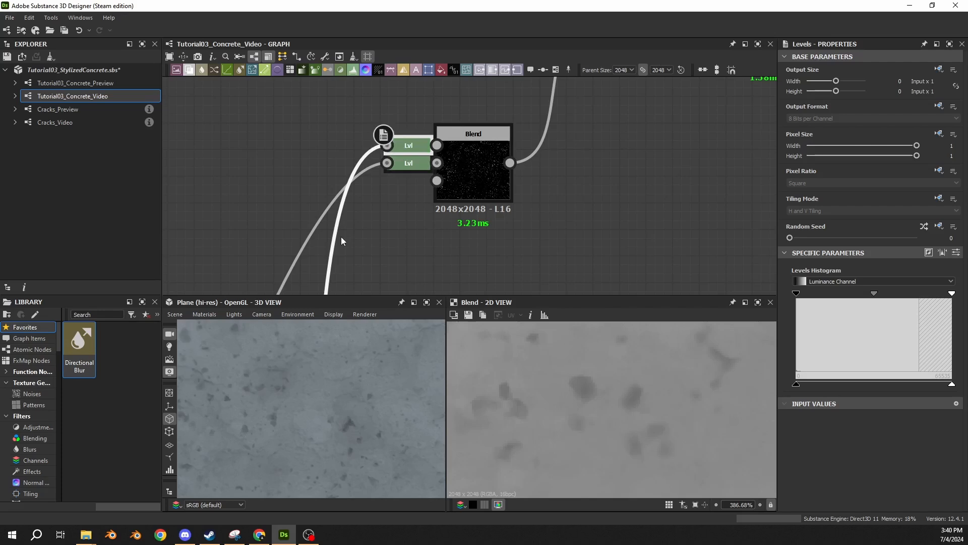
double_click(412, 162)
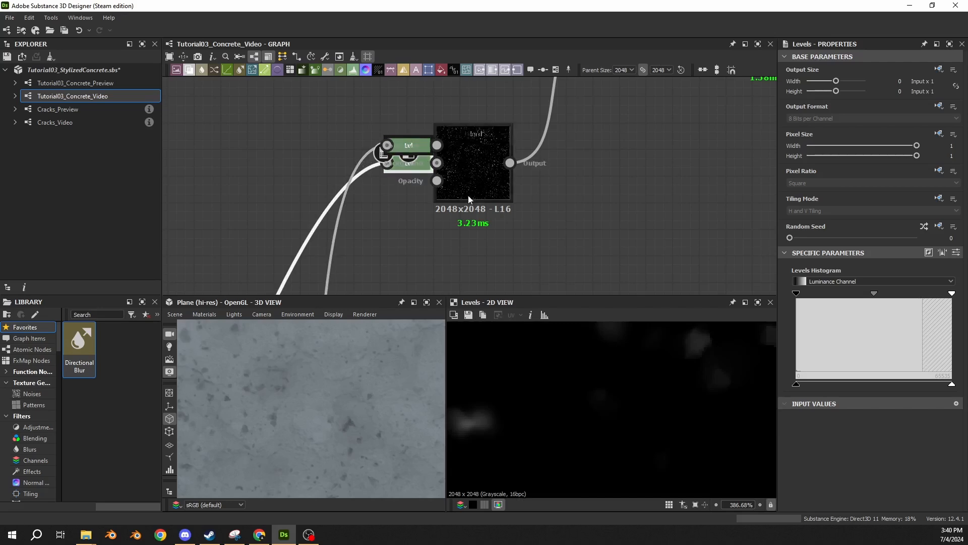
scroll(656, 392, down, 10)
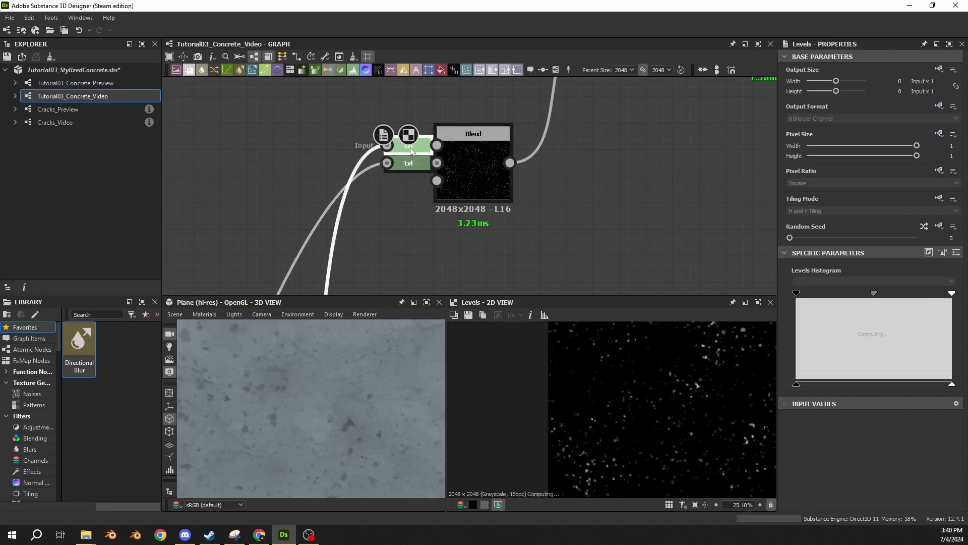
scroll(673, 380, up, 3)
- Set Level Out High of the small-spots Levels to 0.5 and compare the plane with and without the change
click(957, 252)
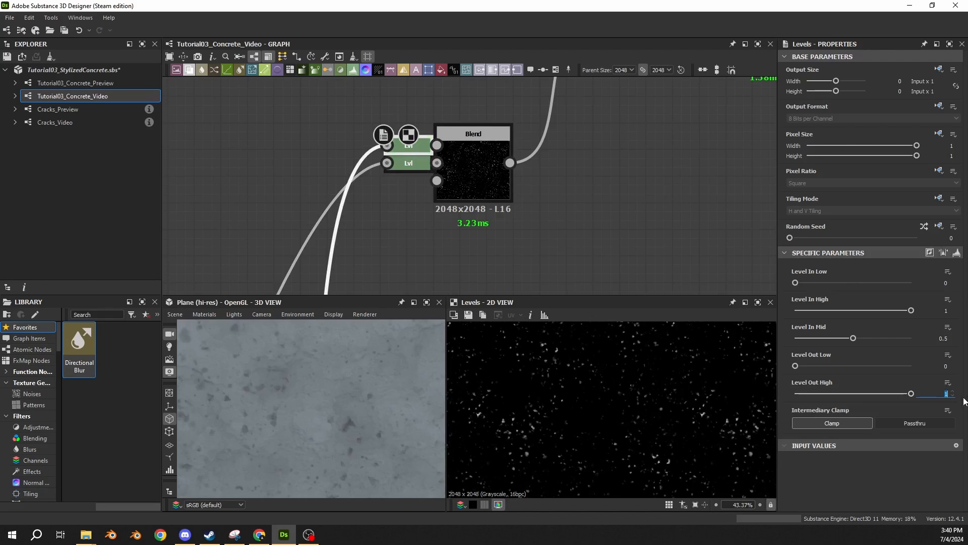
text(.5)
key(Return)
scroll(292, 466, down, 4)
drag(307, 447, 373, 428)
key(ctrl+z)
key(ctrl+y)
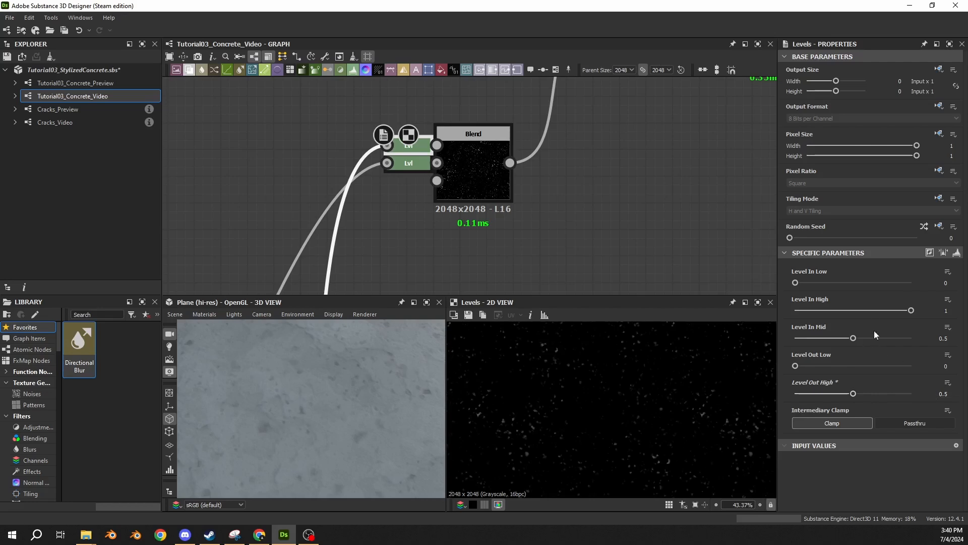
- Set the small-spots Levels to Level In High 0.75 and Level Out High 0.4
drag(907, 313, 955, 311)
text(.75)
key(Return)
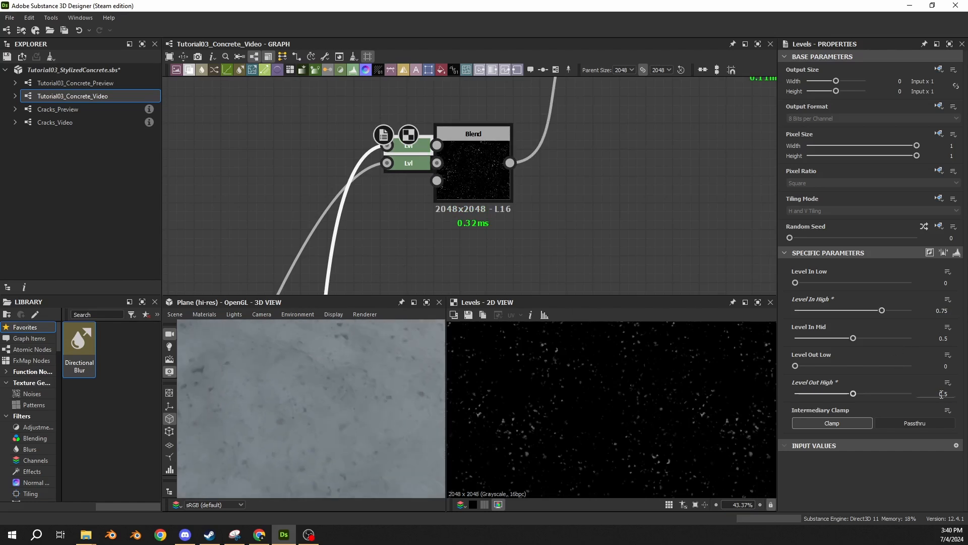
drag(944, 394, 951, 394)
text(4)
key(Return)
scroll(441, 234, down, 1)
- Lower the output white of the larger-spots Levels and set its Level Out High to 0.55
click(421, 177)
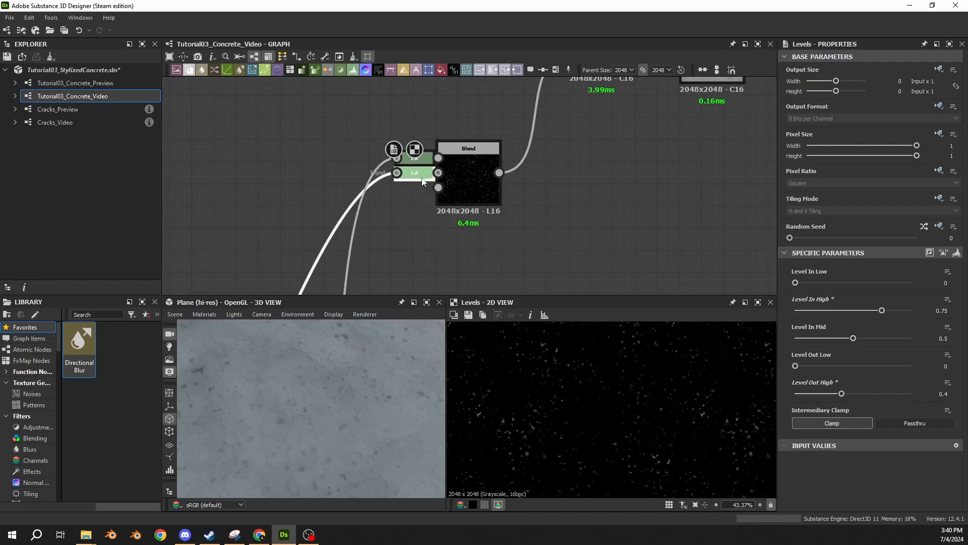
drag(324, 389, 327, 428)
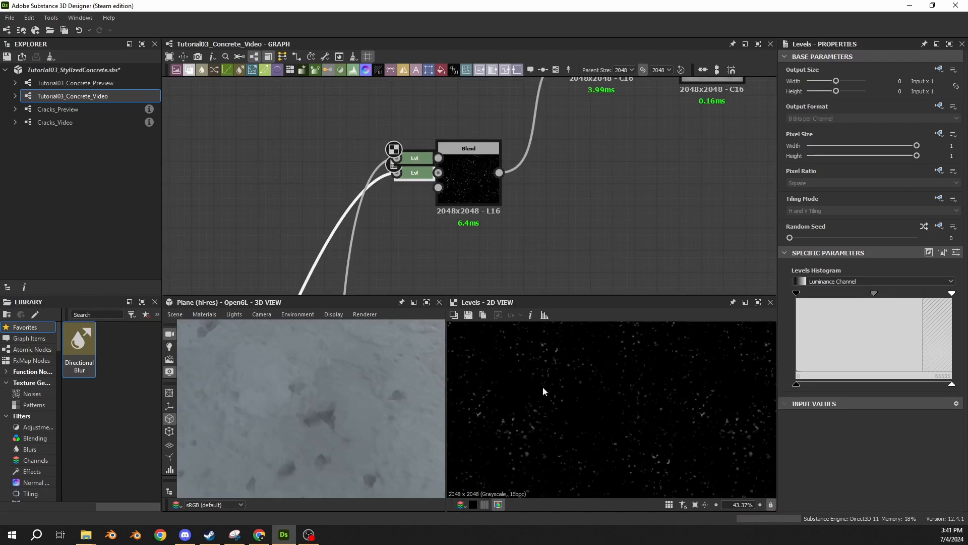
drag(945, 386, 913, 386)
drag(358, 374, 330, 401)
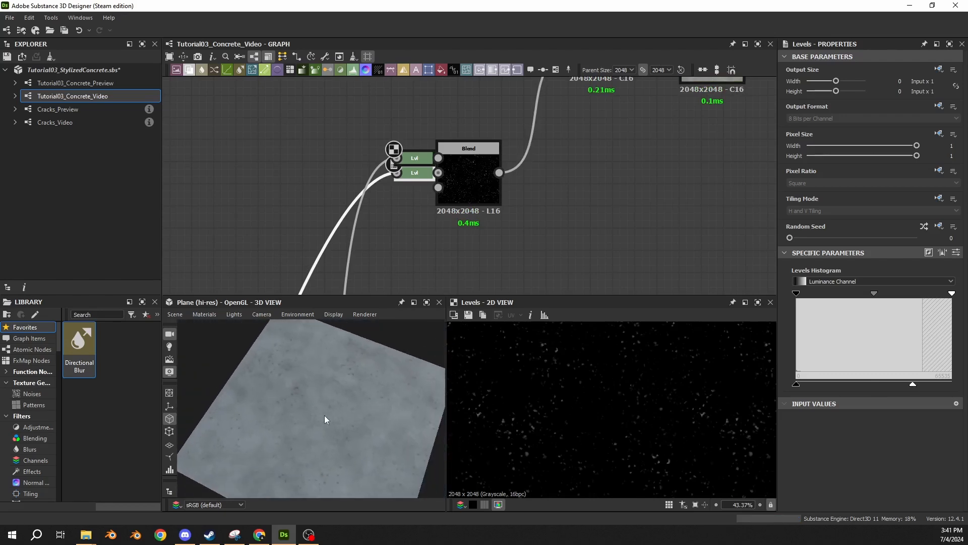
click(956, 252)
drag(930, 393, 954, 399)
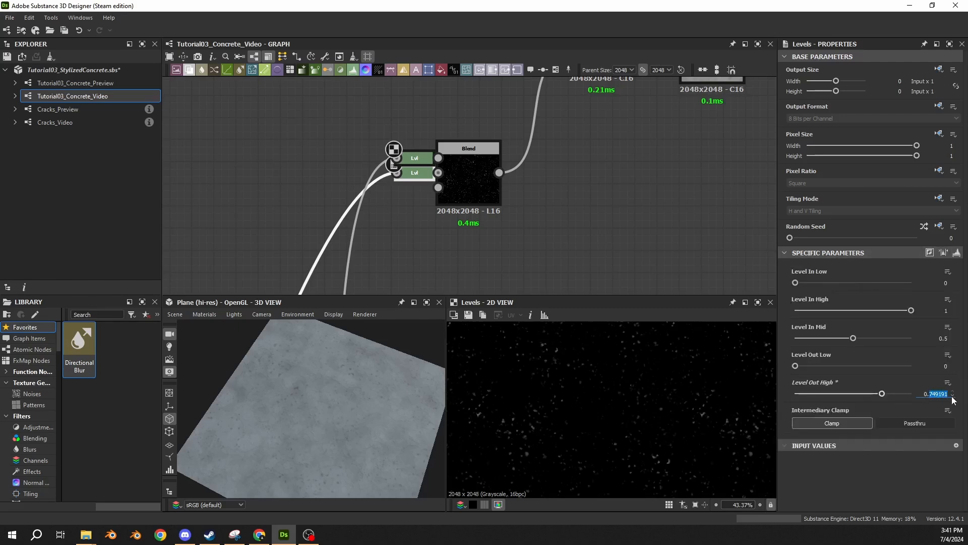
text(55)
key(Return)
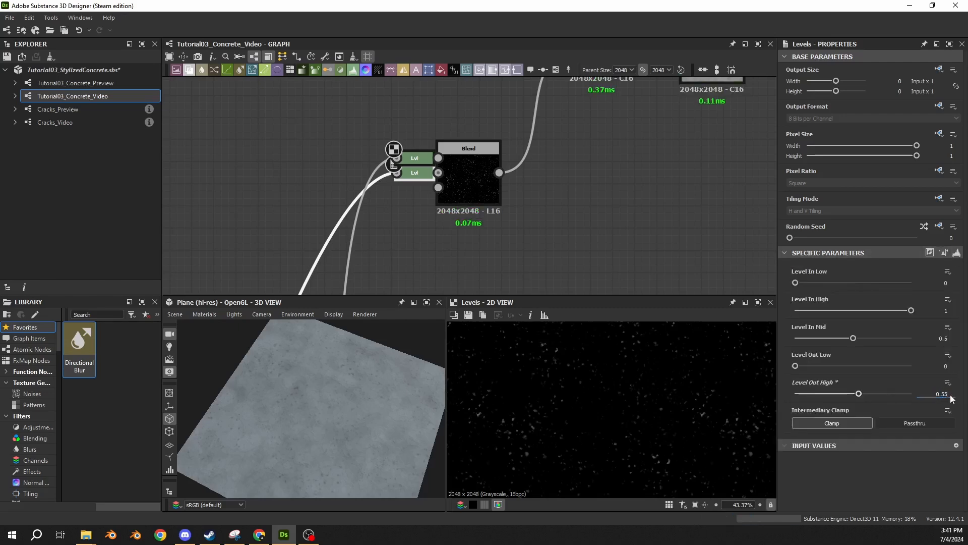
- Set the larger-spots Levels to Level Out High 0.4 and Level In High 0.8, checking the plane's spots
scroll(231, 379, up, 5)
drag(936, 394, 963, 395)
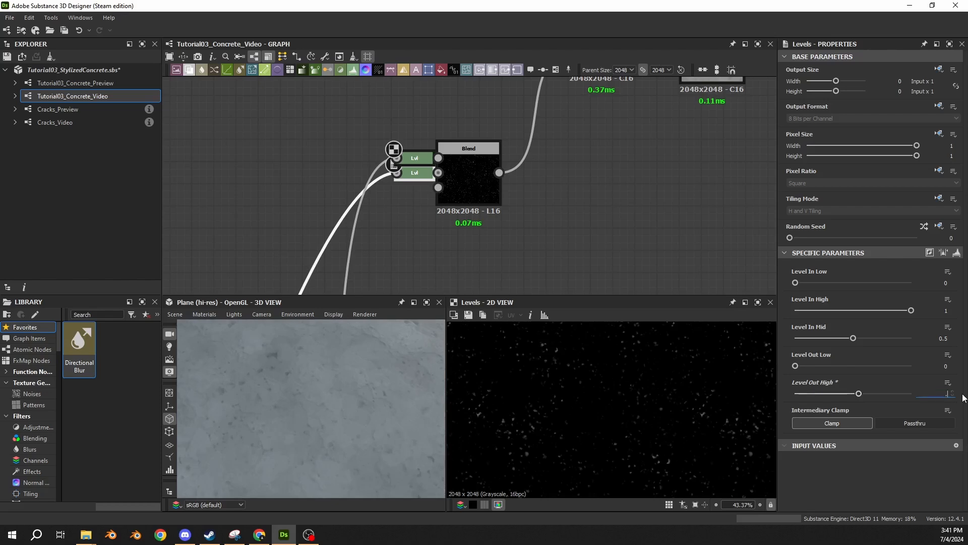
text(0.4)
key(Return)
mouse_move(333, 399)
mouse_down()
mouse_move(310, 406)
mouse_move(330, 408)
mouse_up()
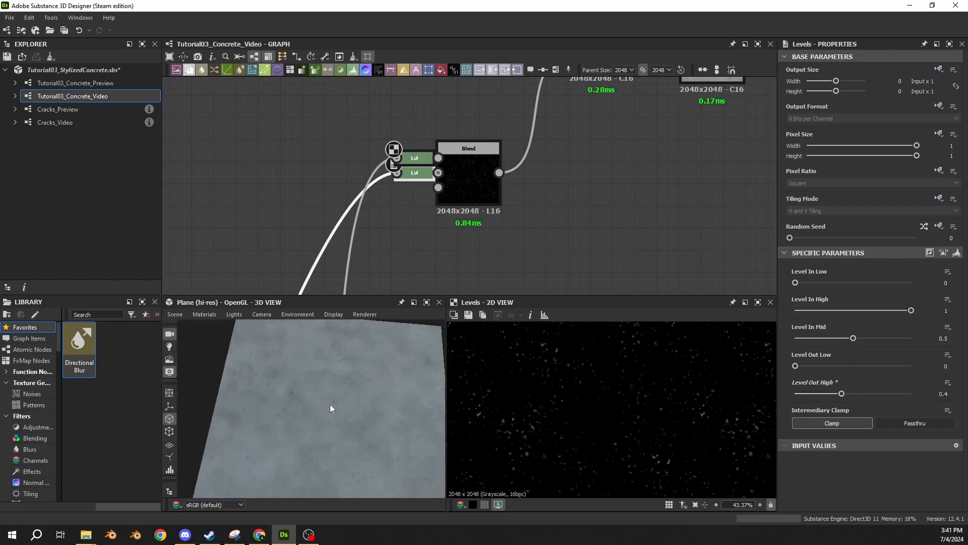
drag(941, 311, 965, 314)
text(.9)
key(BackSpace)
key(Return)
drag(306, 406, 312, 427)
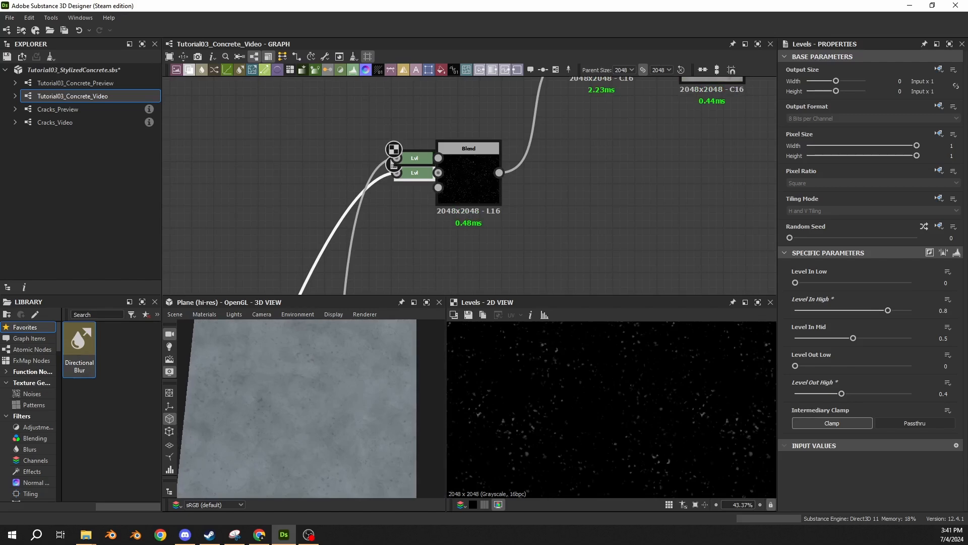
- Move the HSL node well away from the spots color Blend to make room for another blend between them
scroll(573, 198, down, 3)
middle_drag(573, 199, 503, 249)
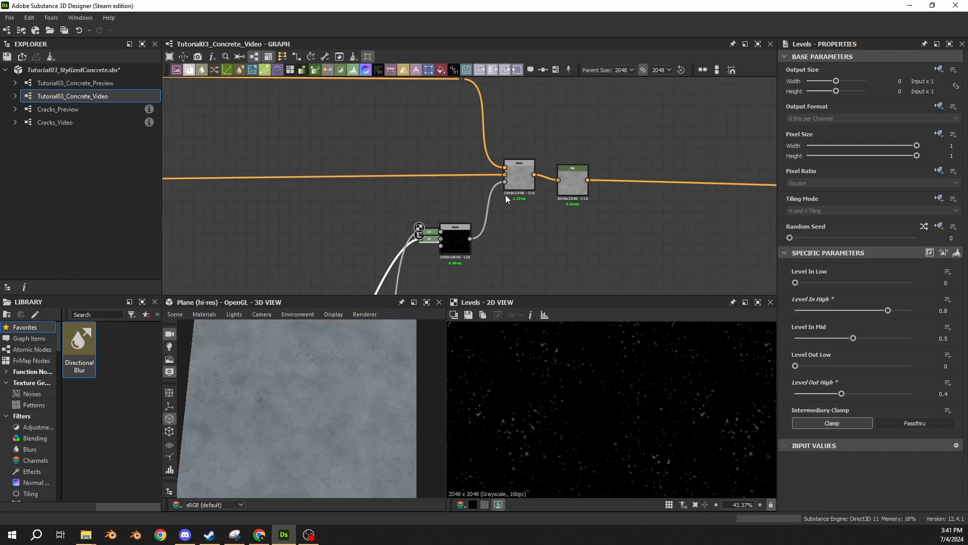
drag(571, 193, 753, 187)
middle_drag(753, 187, 510, 162)
drag(557, 182, 752, 183)
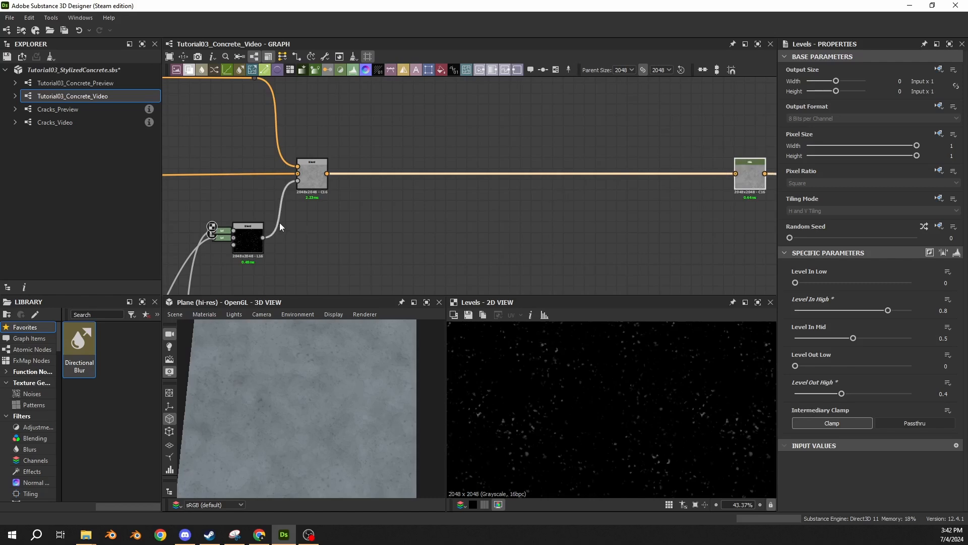
- Insert a Blend node into the link between the spots color Blend and the HSL node, spacing it out along the link
middle_drag(406, 193, 557, 124)
scroll(556, 129, down, 3)
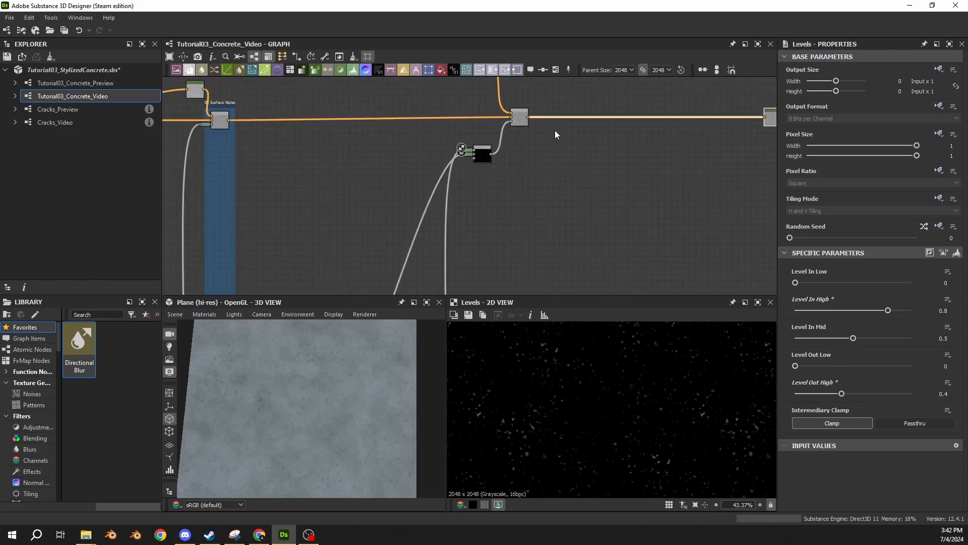
middle_drag(553, 131, 439, 166)
scroll(439, 166, up, 3)
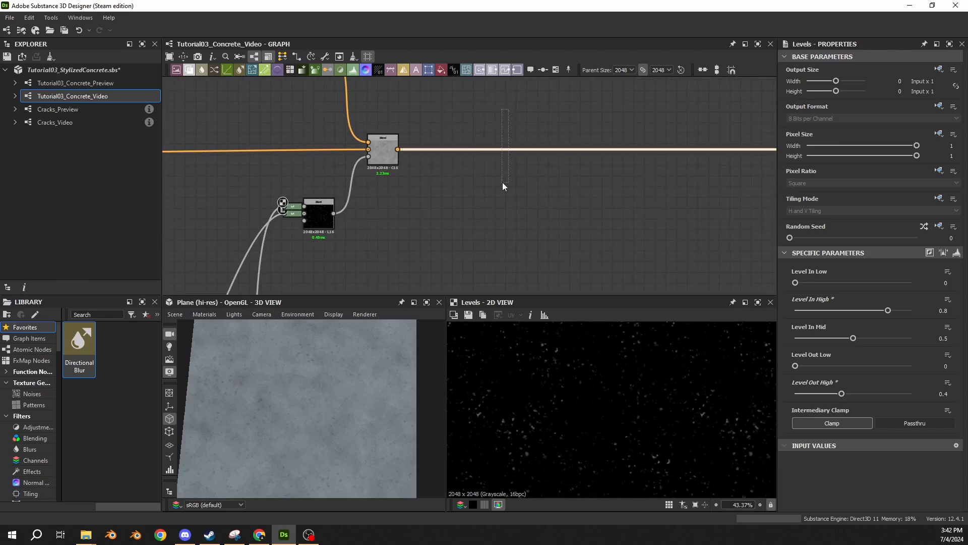
key(space)
text(ble)
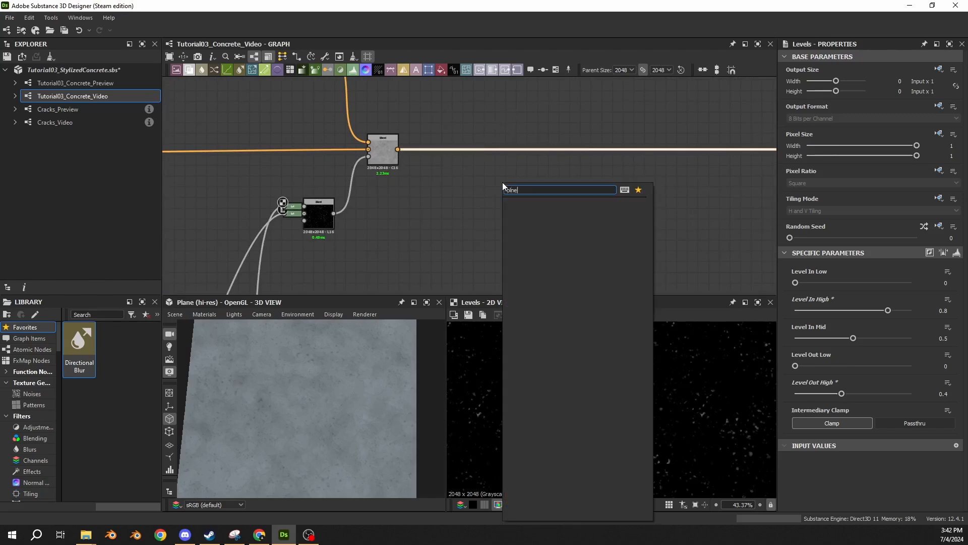
key(Return)
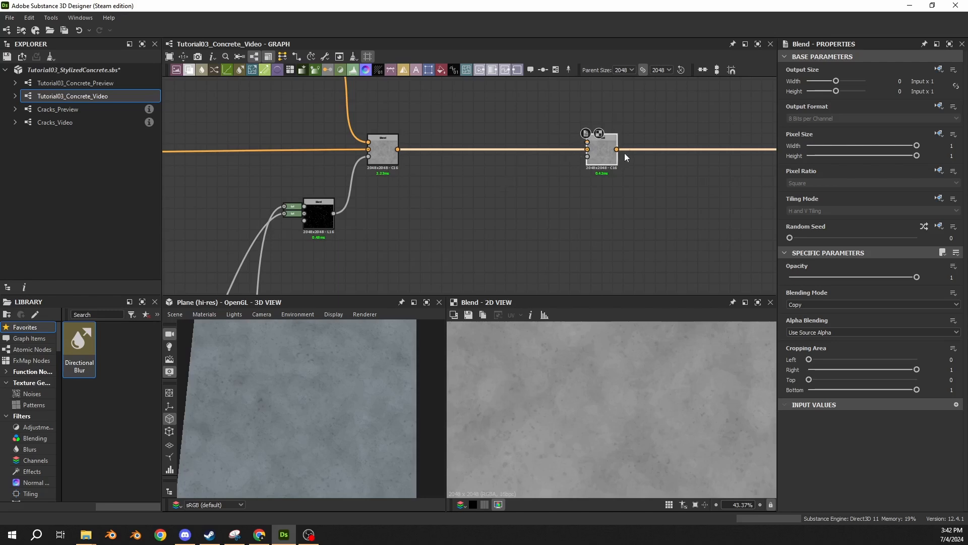
drag(608, 157, 645, 159)
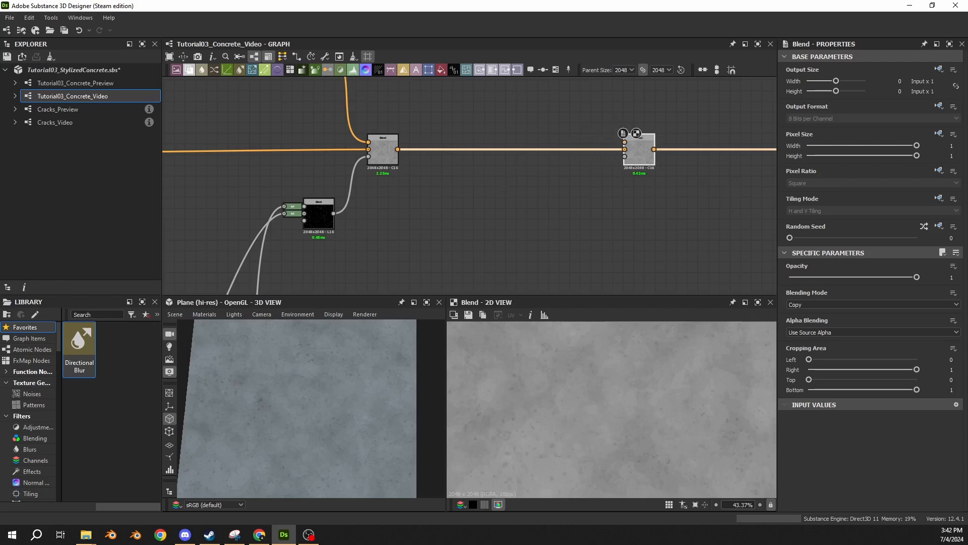
- Add a Blend node fed by the output of the Blend that combines the two spots masks
scroll(629, 170, down, 3)
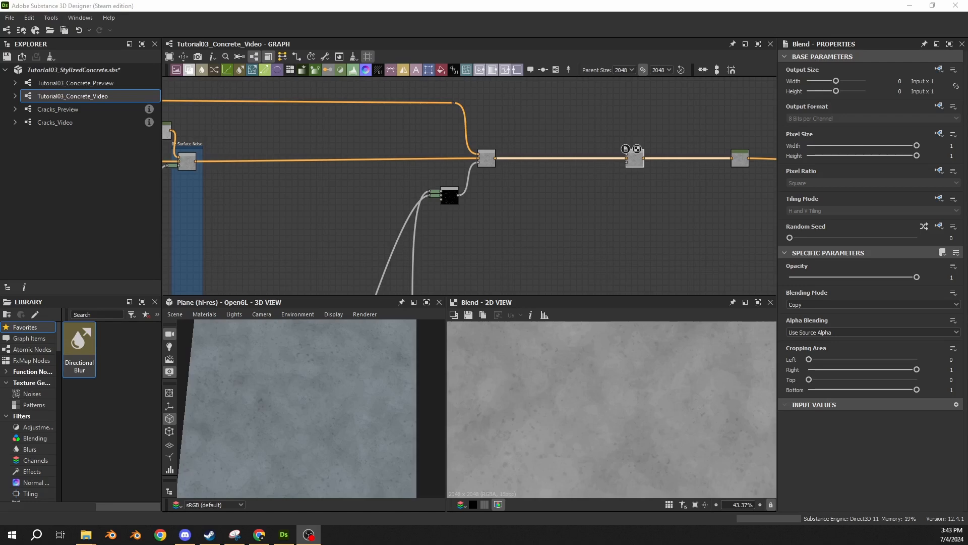
scroll(504, 191, up, 6)
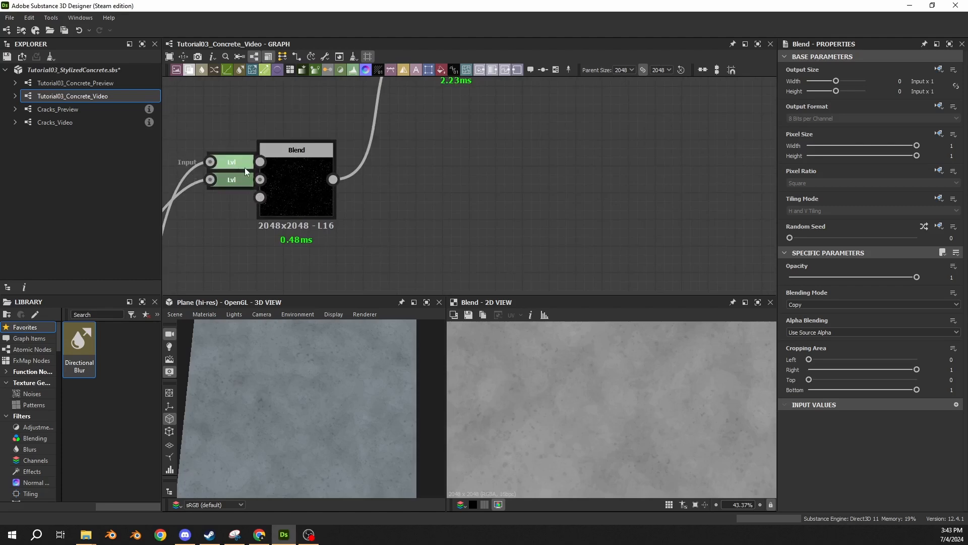
middle_drag(456, 118, 381, 112)
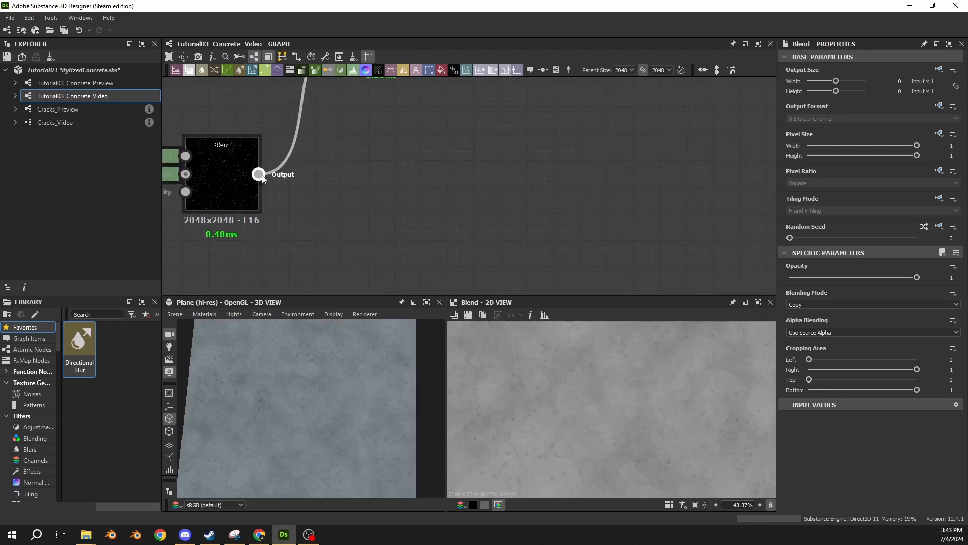
drag(258, 181, 484, 171)
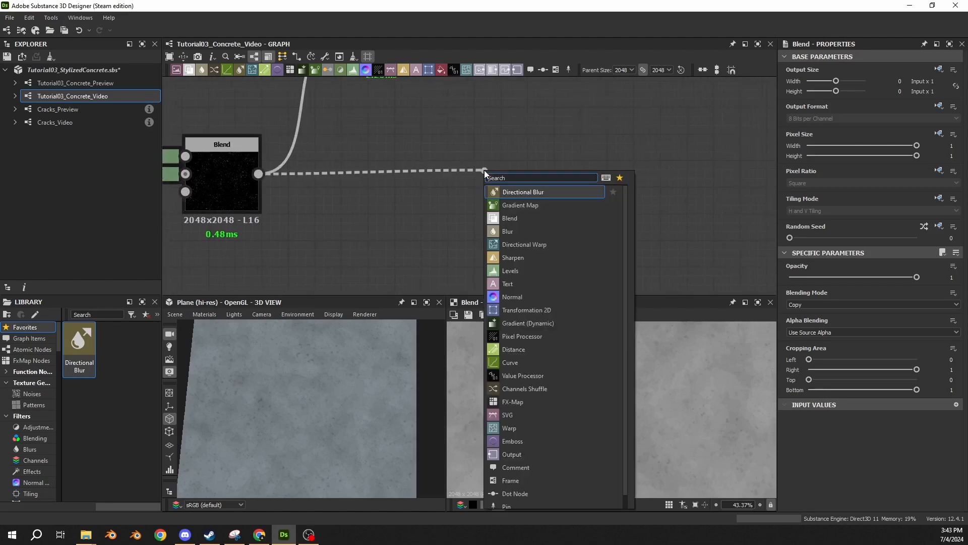
text(blend)
key(Return)
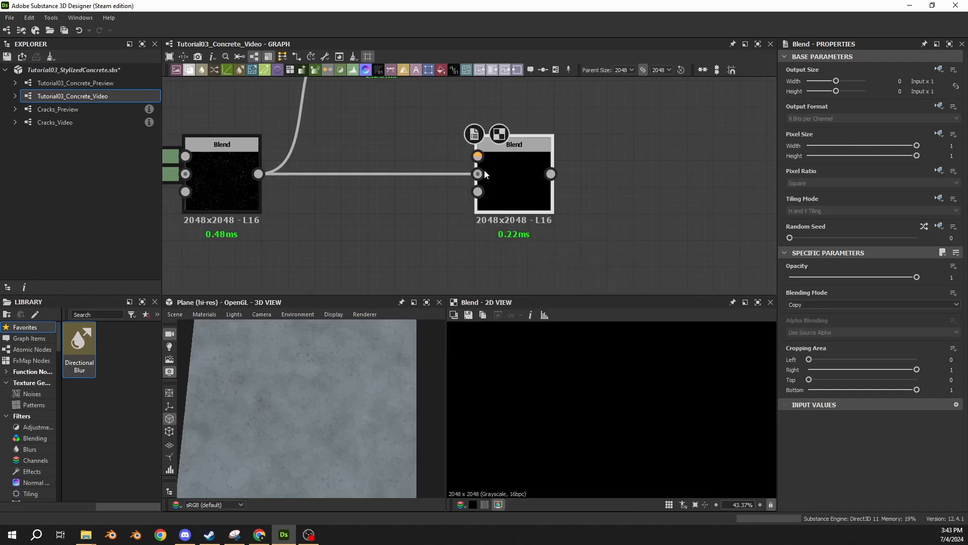
- Move the new Blend closer to the spots mask Blend and set its Blending Mode to Subtract
scroll(413, 143, down, 5)
scroll(402, 146, up, 5)
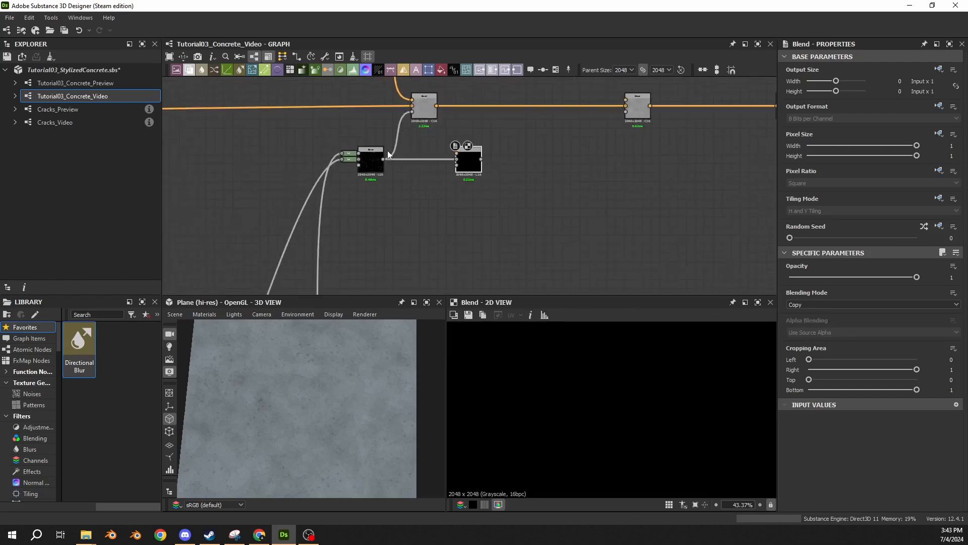
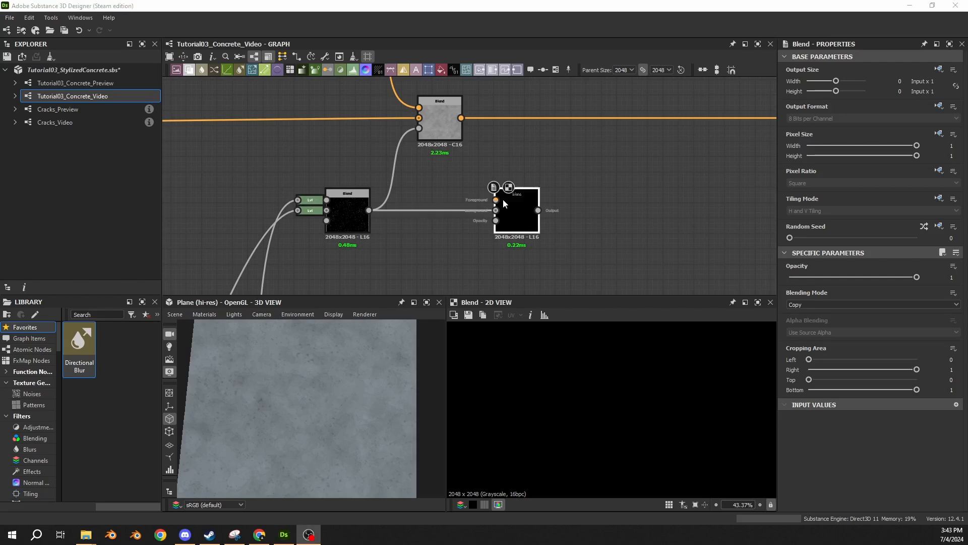
drag(504, 199, 465, 219)
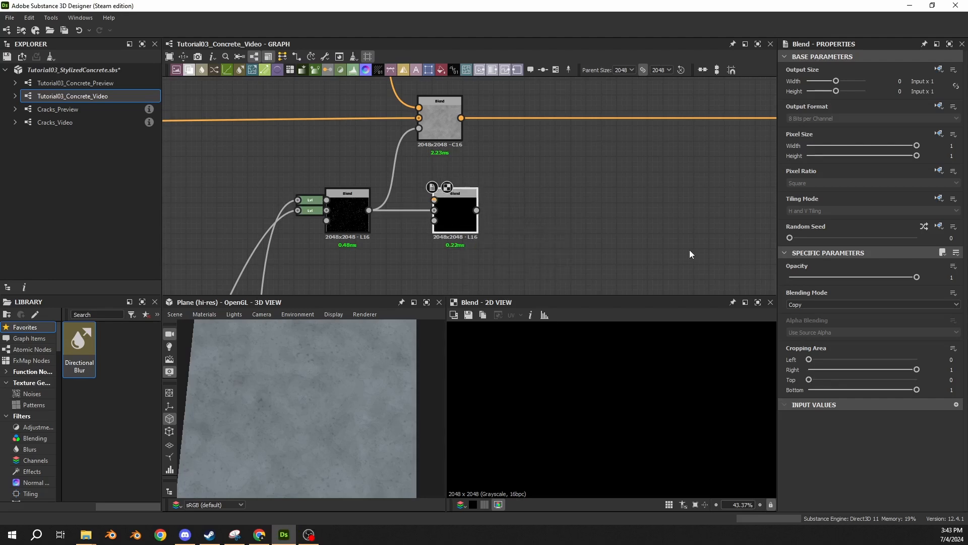
click(810, 306)
click(801, 316)
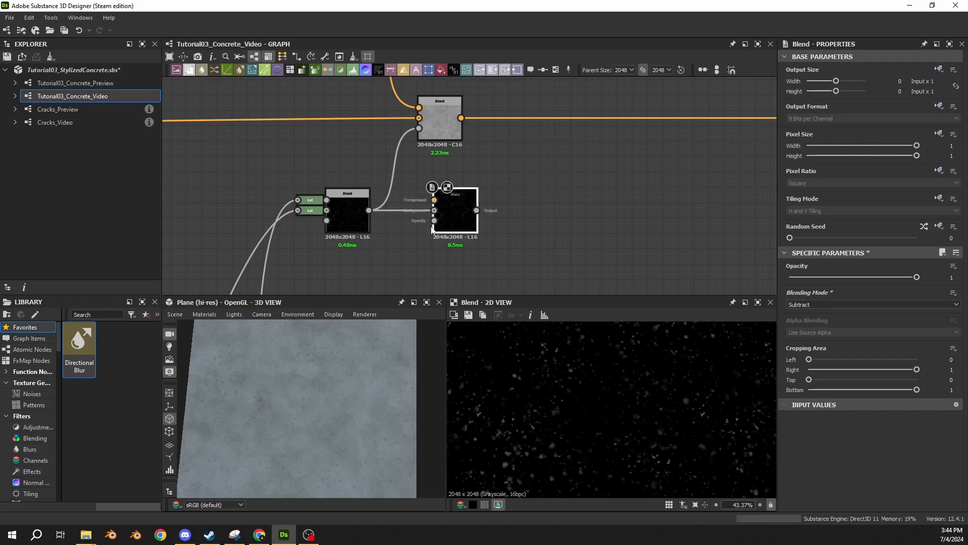
- Preview the final Max (Lighten) Blend at the end of the Damage frame in the 2D view
scroll(432, 187, down, 5)
middle_drag(404, 279, 549, 180)
middle_drag(548, 278, 532, 147)
middle_drag(488, 170, 283, 121)
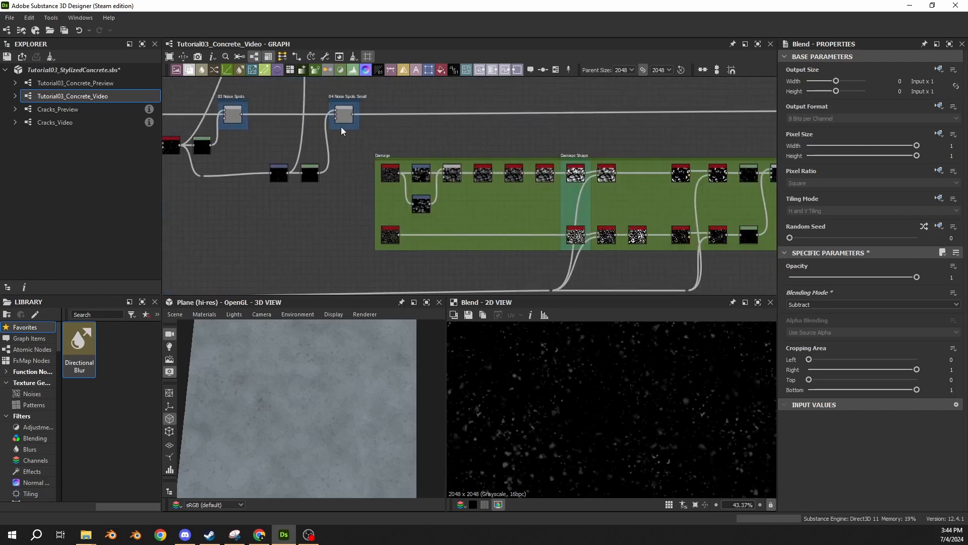
click(382, 158)
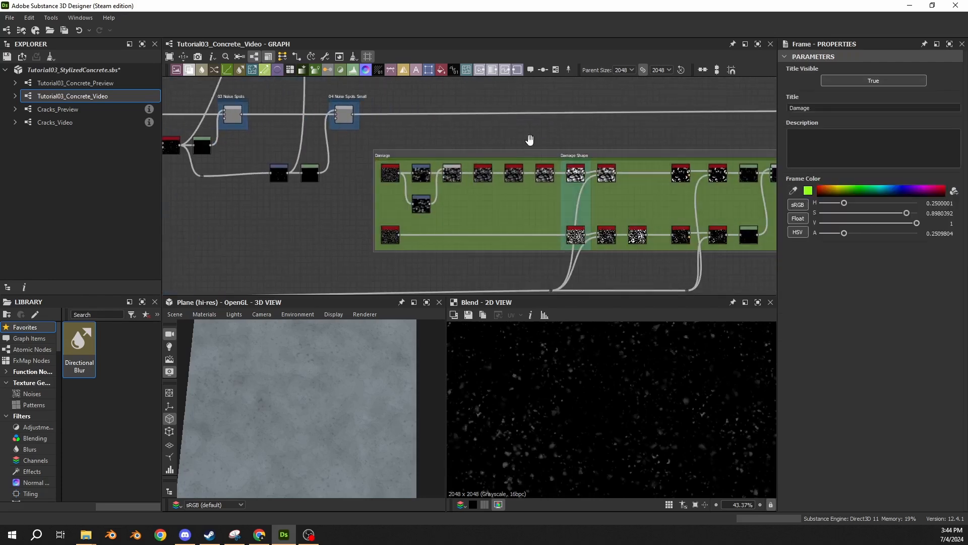
scroll(423, 238, up, 3)
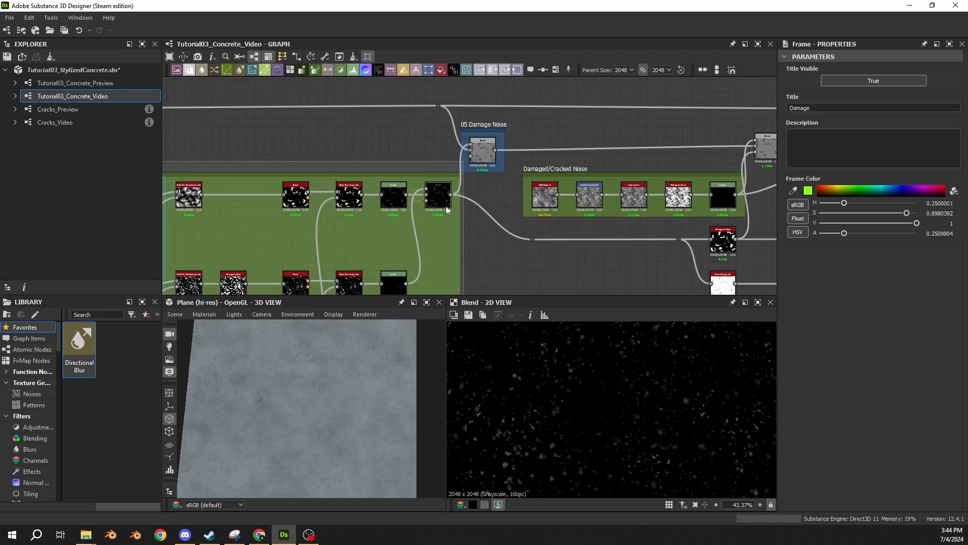
double_click(447, 202)
- Pull a link from the Damage frame's final Blend up toward the color branch and end it in a Dot node
click(452, 194)
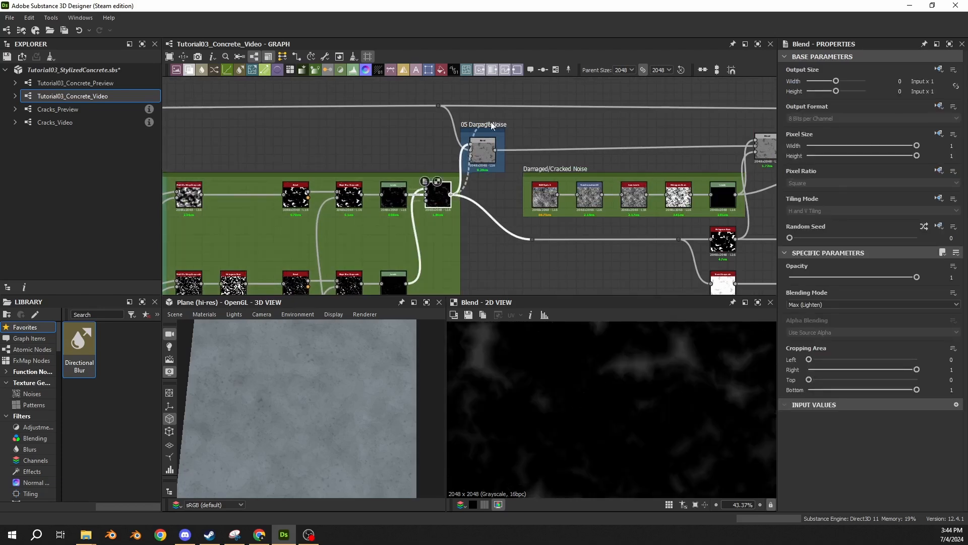
middle_drag(488, 126, 480, 233)
scroll(465, 106, down, 5)
middle_drag(464, 110, 468, 255)
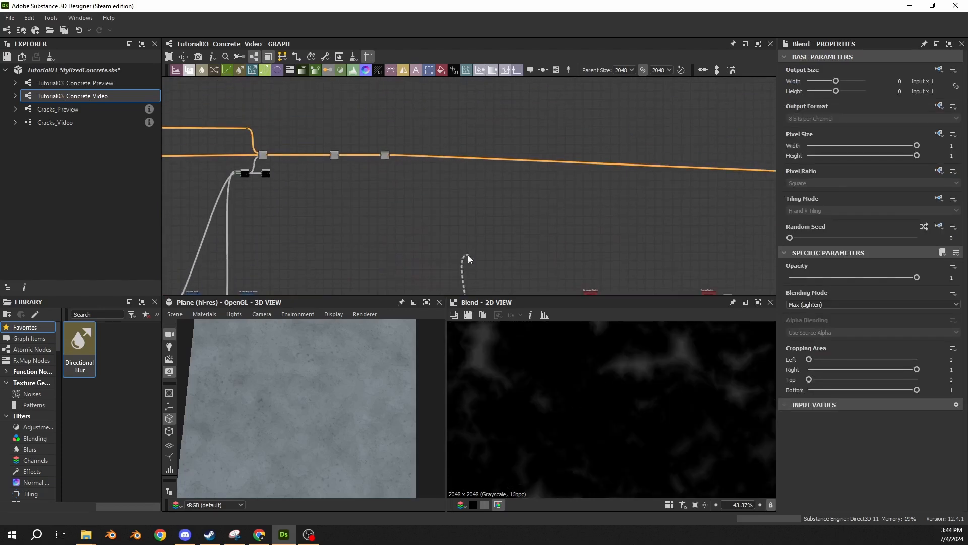
click(459, 201)
middle_drag(307, 215, 447, 151)
click(430, 147)
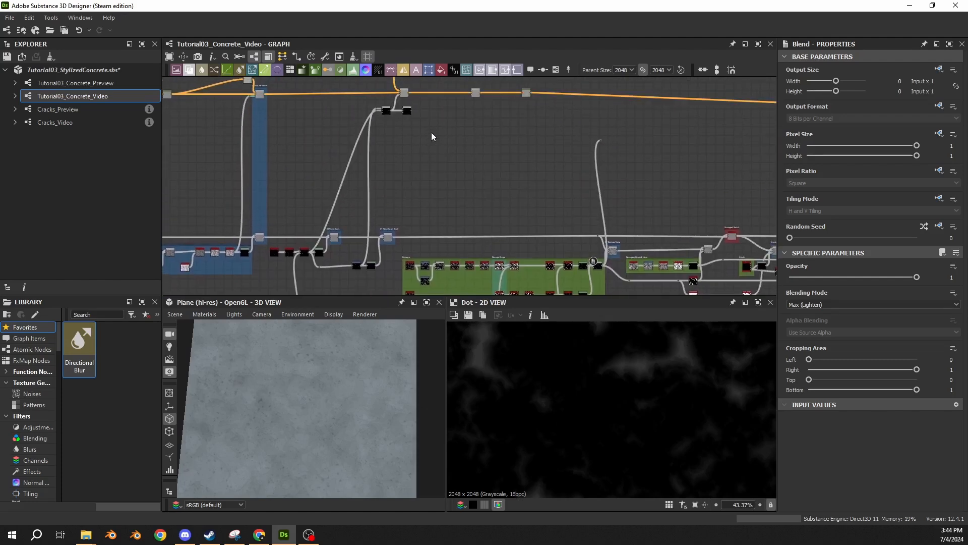
- Move the spots mask Blend with its docked Levels down beside the small noise spots nodes and preview it
click(386, 111)
scroll(383, 110, up, 6)
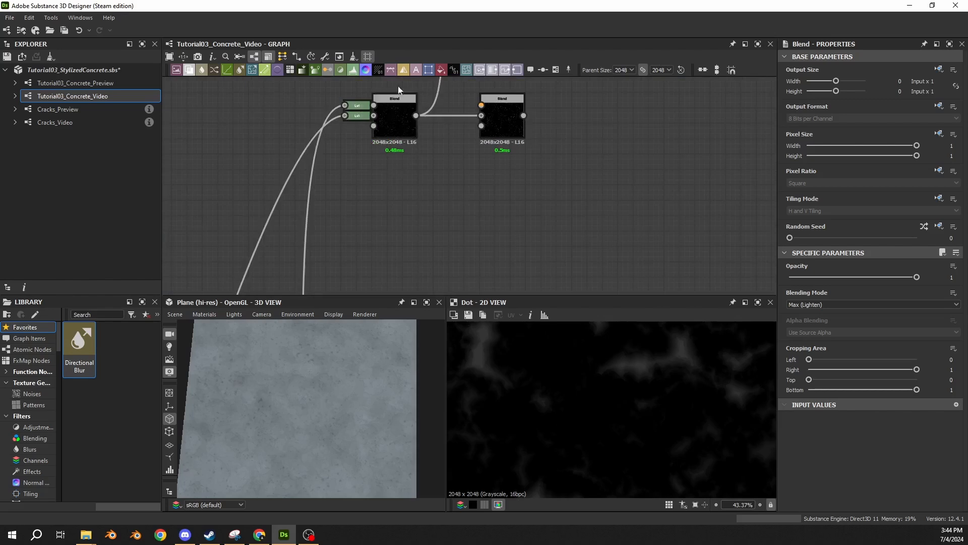
scroll(386, 91, down, 6)
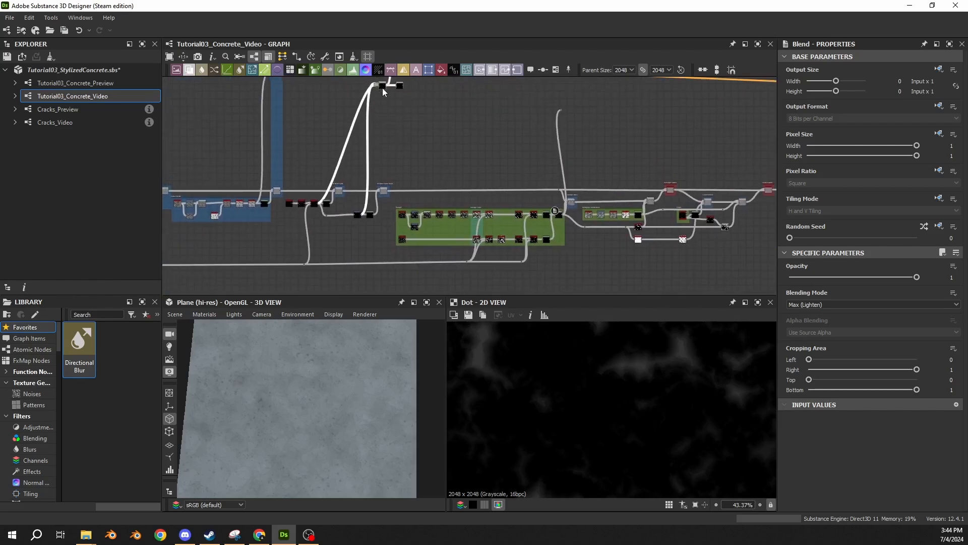
drag(382, 87, 382, 229)
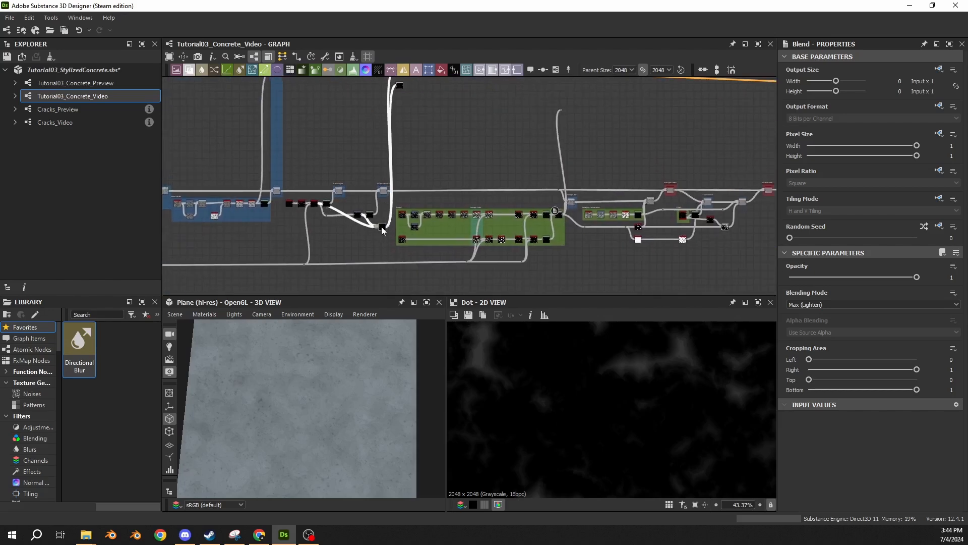
scroll(382, 230, up, 3)
scroll(443, 167, down, 2)
scroll(420, 238, up, 2)
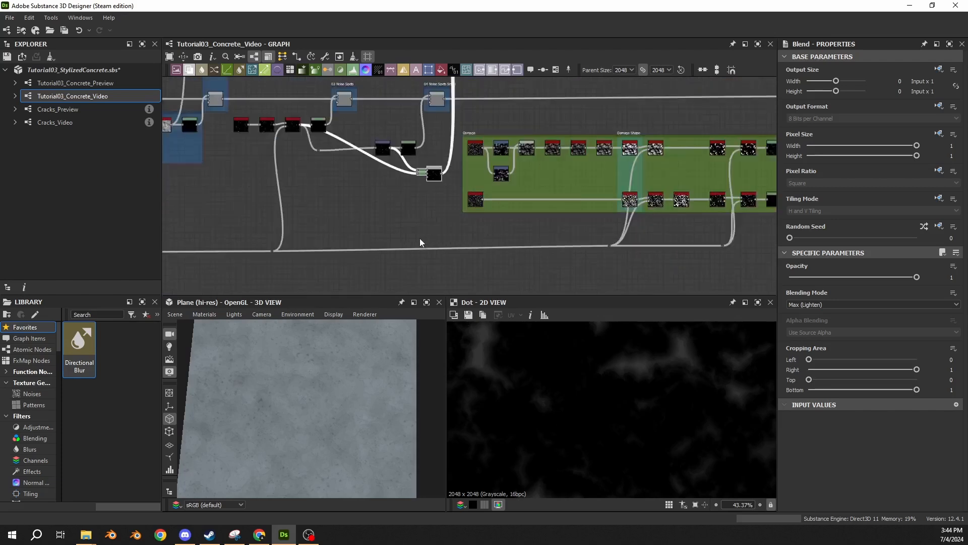
scroll(437, 173, up, 3)
double_click(432, 169)
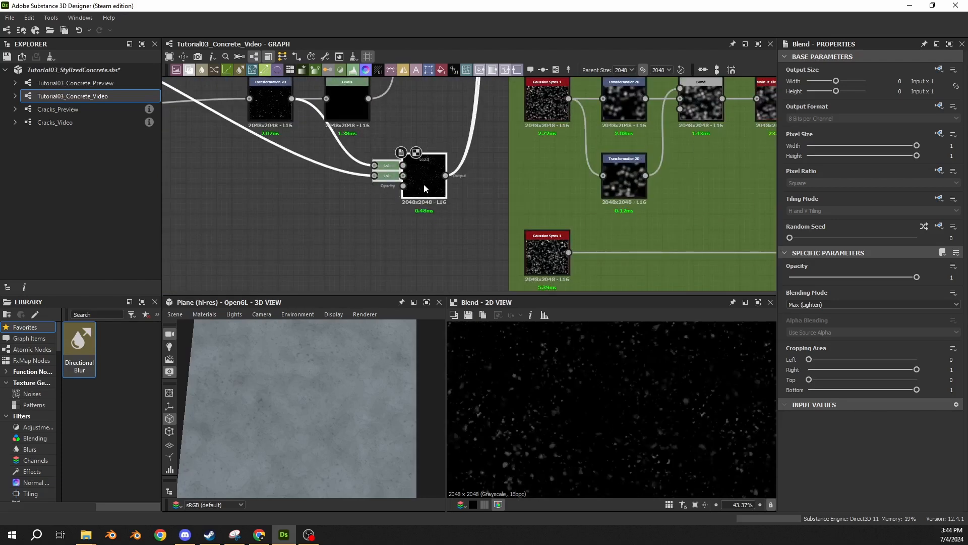
- Shift the spots mask Blend up to sit between the 04 Noise Spots Small frame and its Levels node
scroll(427, 192, down, 5)
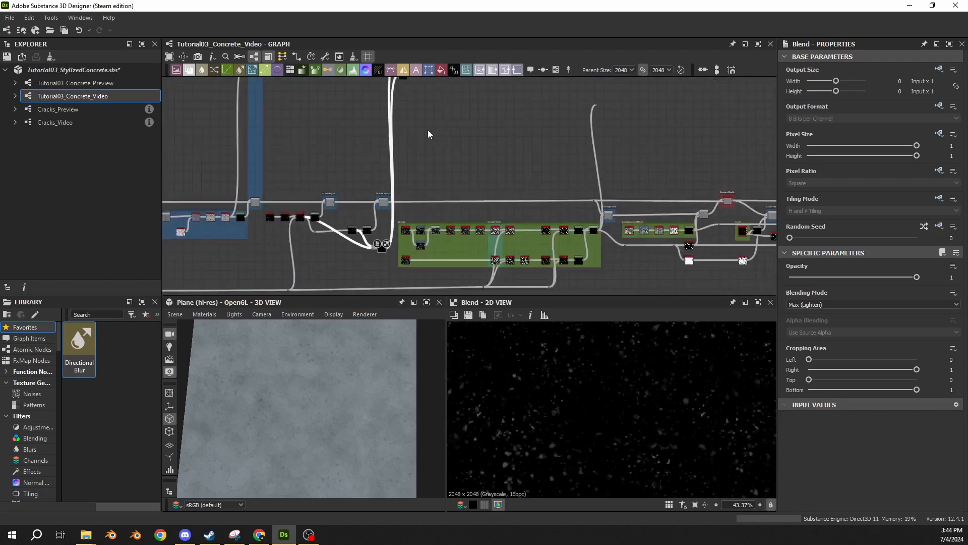
scroll(410, 187, up, 5)
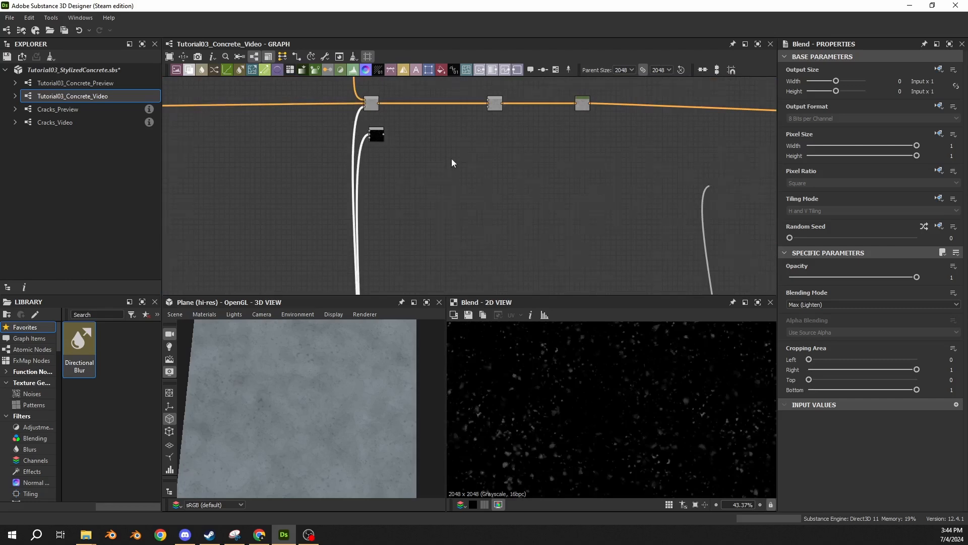
scroll(464, 161, down, 3)
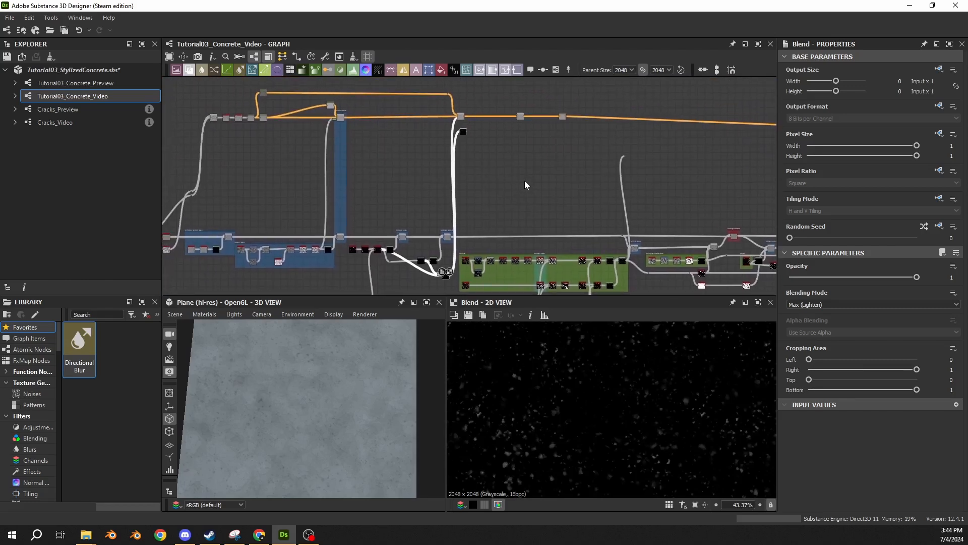
scroll(447, 275, up, 2)
drag(433, 276, 416, 232)
scroll(449, 160, up, 4)
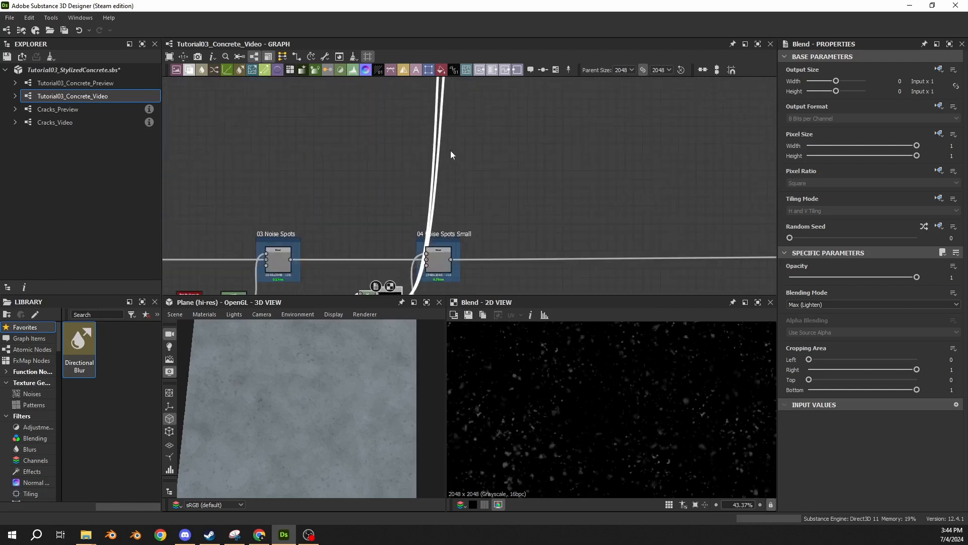
- Insert a Dot node on the spots mask link to the color Blend and feed the Subtract Blend from that dot
middle_drag(450, 151, 419, 171)
scroll(408, 259, up, 4)
scroll(469, 111, down, 4)
middle_drag(447, 109, 455, 219)
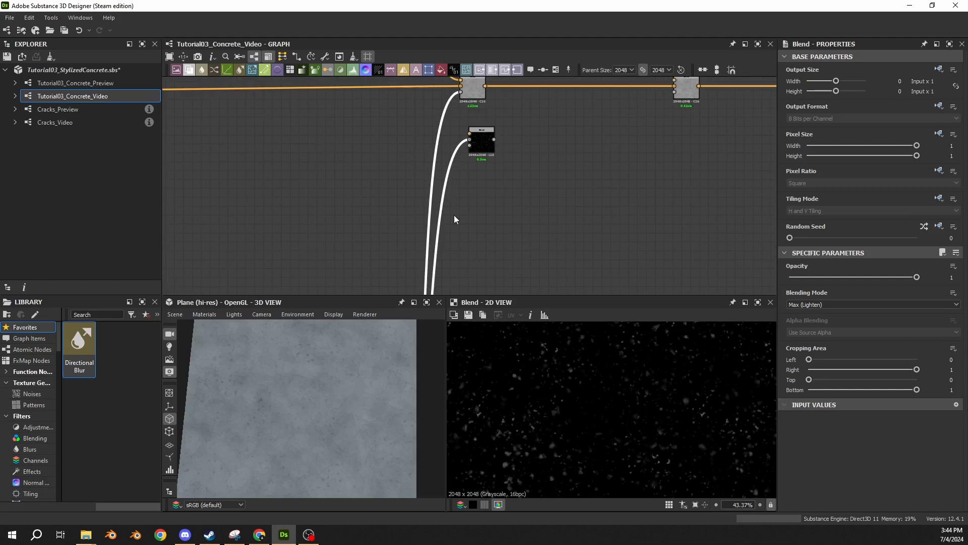
alt+click(427, 225)
scroll(519, 224, down, 2)
middle_drag(517, 225, 462, 206)
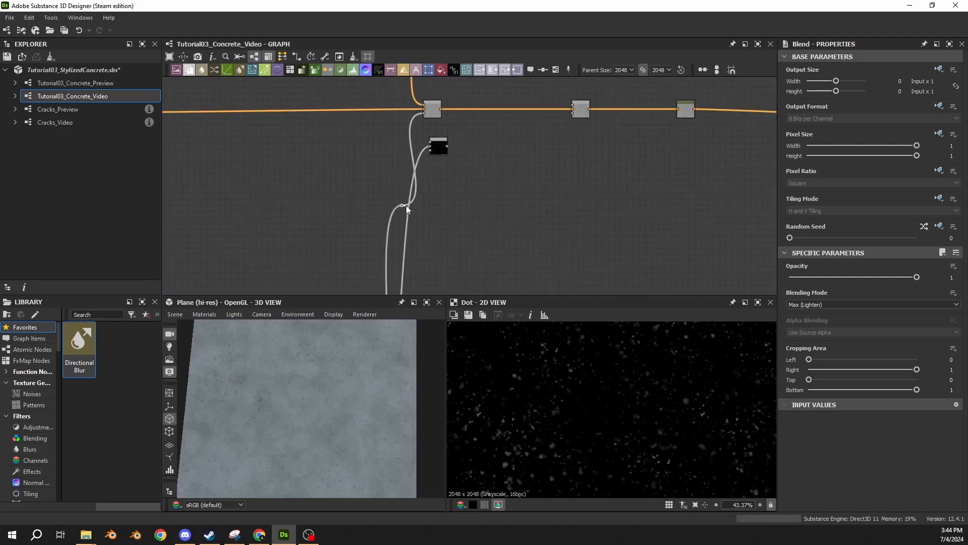
drag(407, 204, 431, 147)
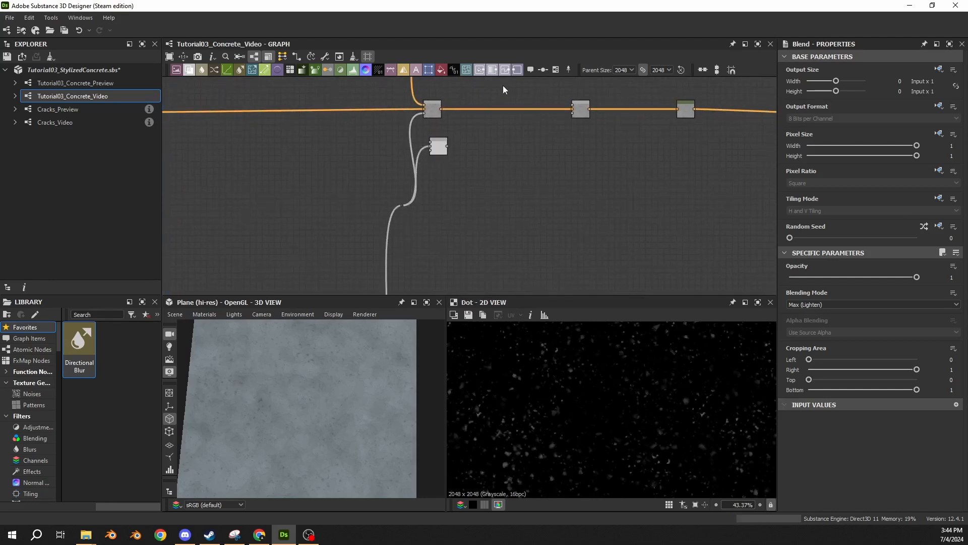
- Move the spots mask dot away from the color Blend and the HSL node farther along the color link
scroll(504, 86, down, 3)
middle_drag(503, 85, 418, 174)
drag(411, 134, 344, 223)
drag(376, 191, 618, 181)
middle_drag(514, 231, 458, 191)
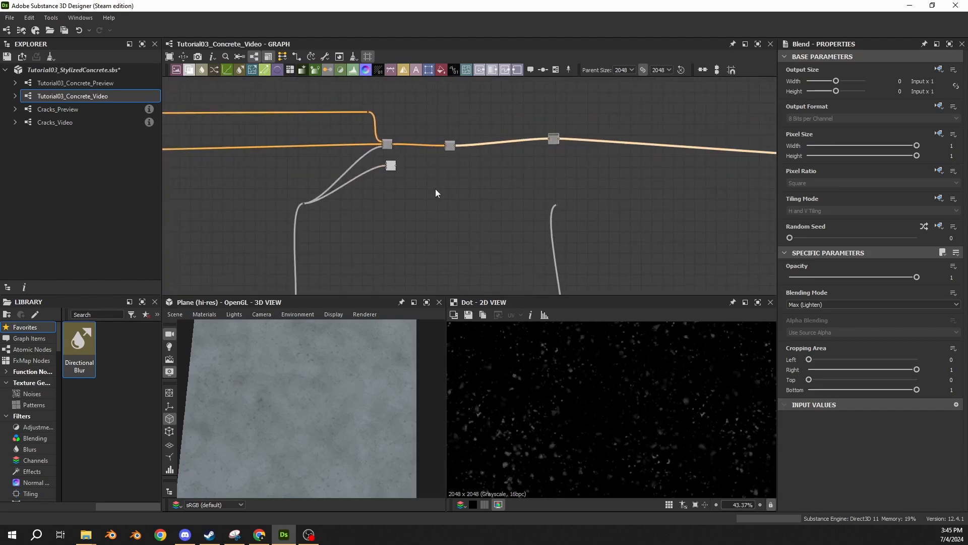
- Place a second dot on the Subtract Blend's link, near the Blends, and reroute the color Blend's opacity link through it
scroll(332, 186, up, 3)
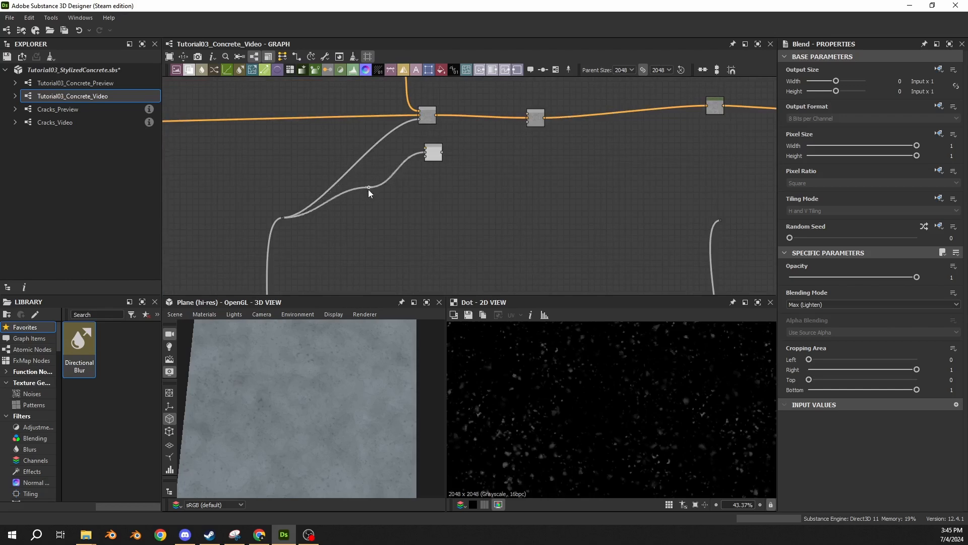
drag(368, 188, 466, 212)
middle_drag(550, 158, 512, 187)
scroll(513, 185, down, 2)
drag(538, 98, 515, 182)
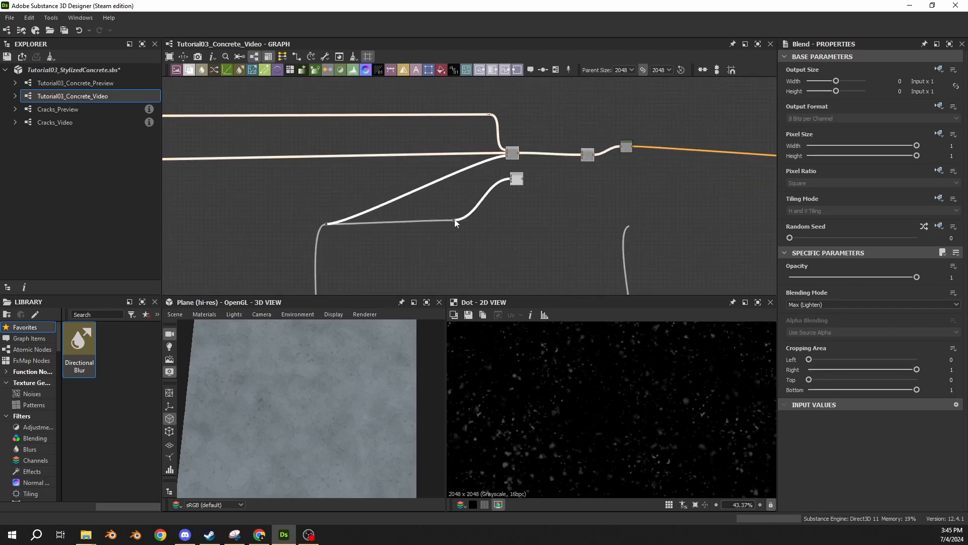
drag(456, 220, 507, 156)
click(523, 201)
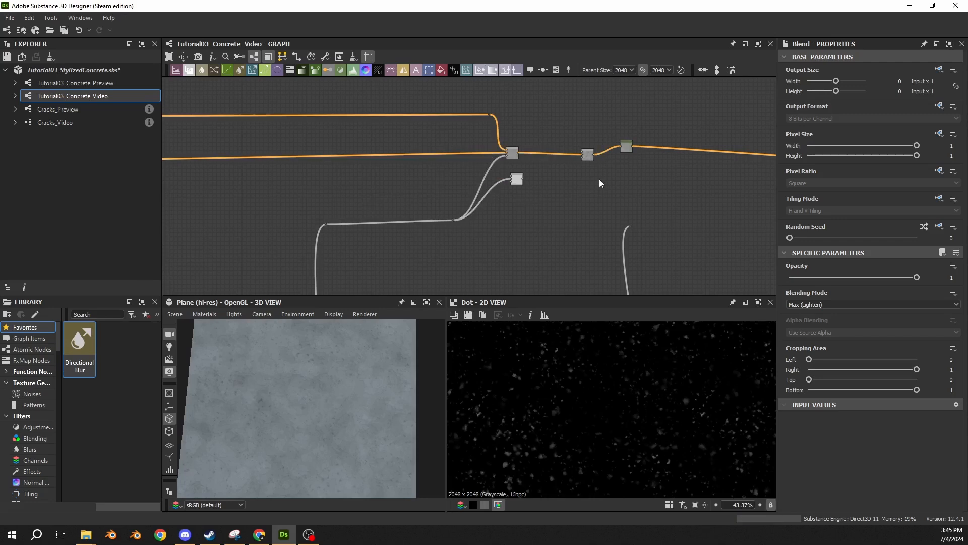
- Space the HSL node away from the newest color Blend, and shift both color Blends, the Subtract Blend, HSL and nearby dots toward the damage link
drag(632, 150, 697, 154)
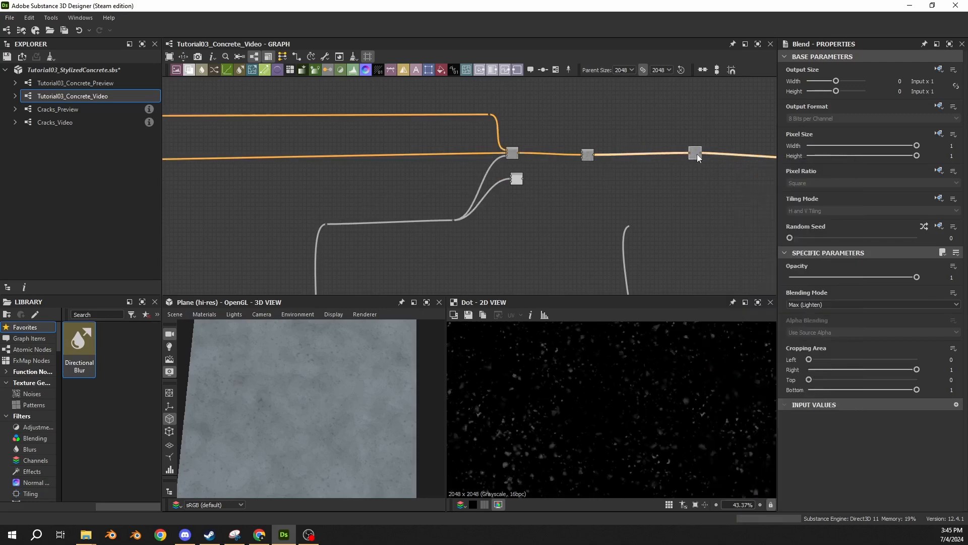
scroll(656, 132, down, 2)
middle_drag(652, 129, 591, 95)
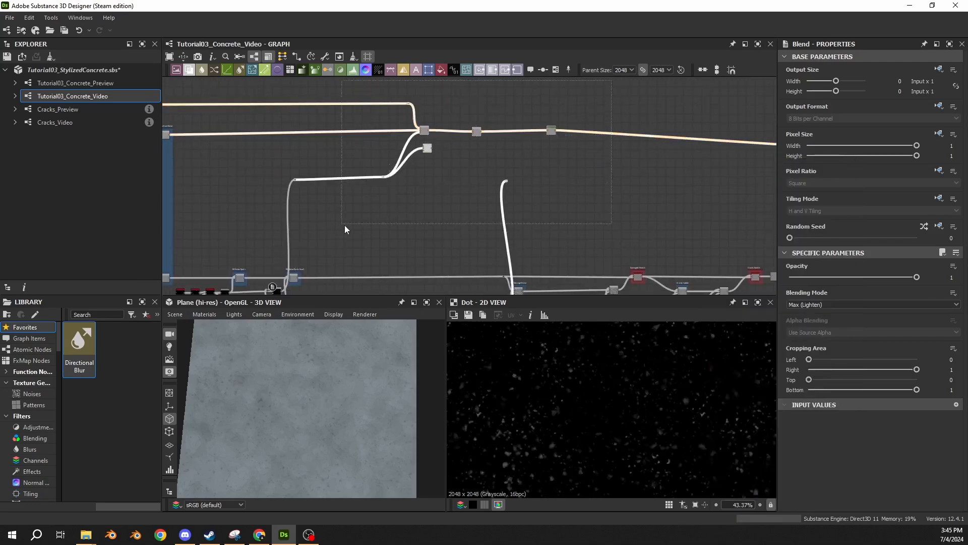
drag(537, 135, 574, 135)
key(ctrl+z)
drag(535, 166, 479, 190)
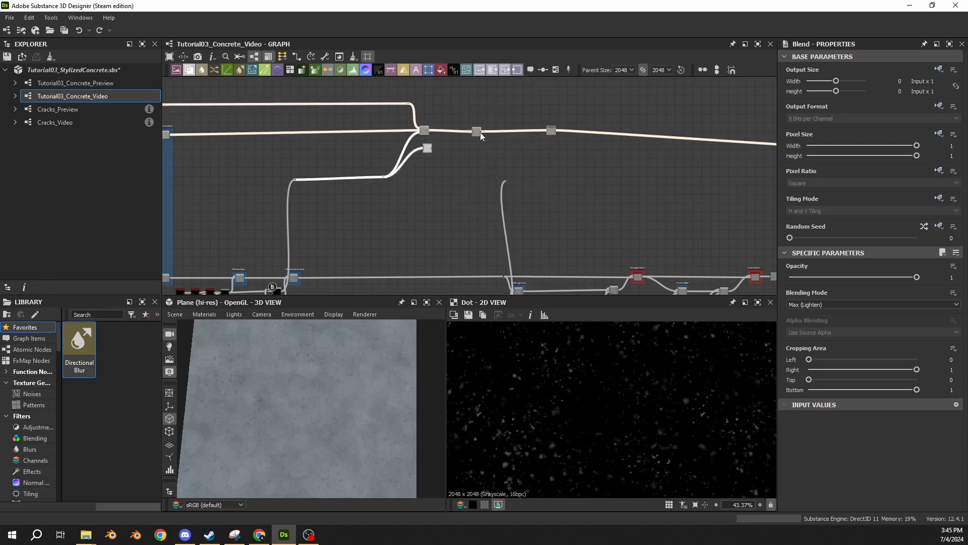
drag(481, 132, 540, 132)
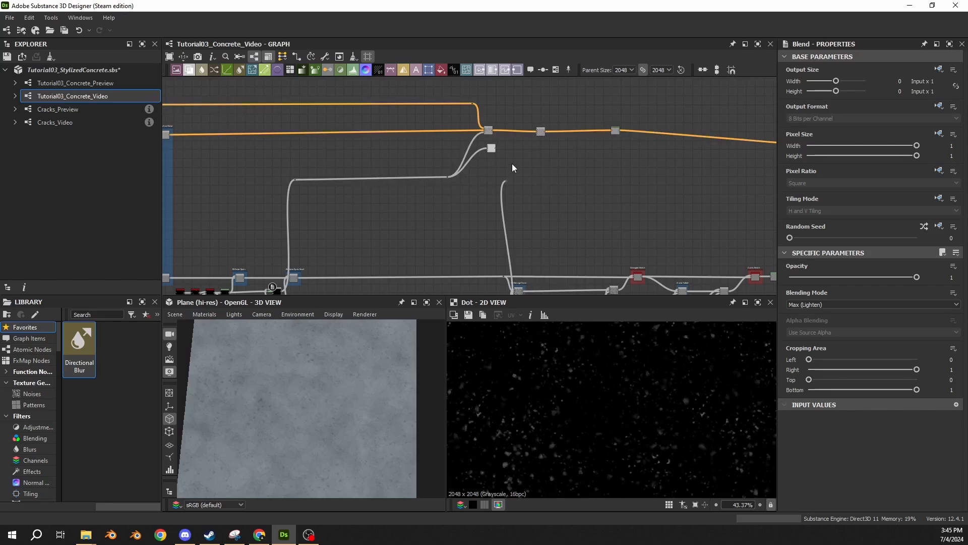
- Move the Subtract Blend closer to the damage dot, and shift it with the color Blends and nearby dots toward the HSL node
scroll(500, 146, up, 3)
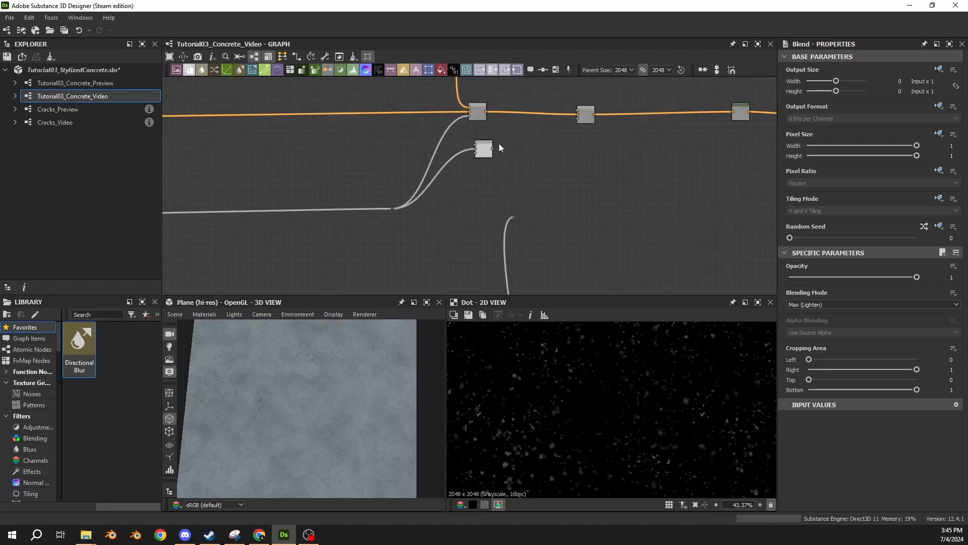
drag(484, 151, 512, 194)
middle_drag(507, 147, 499, 192)
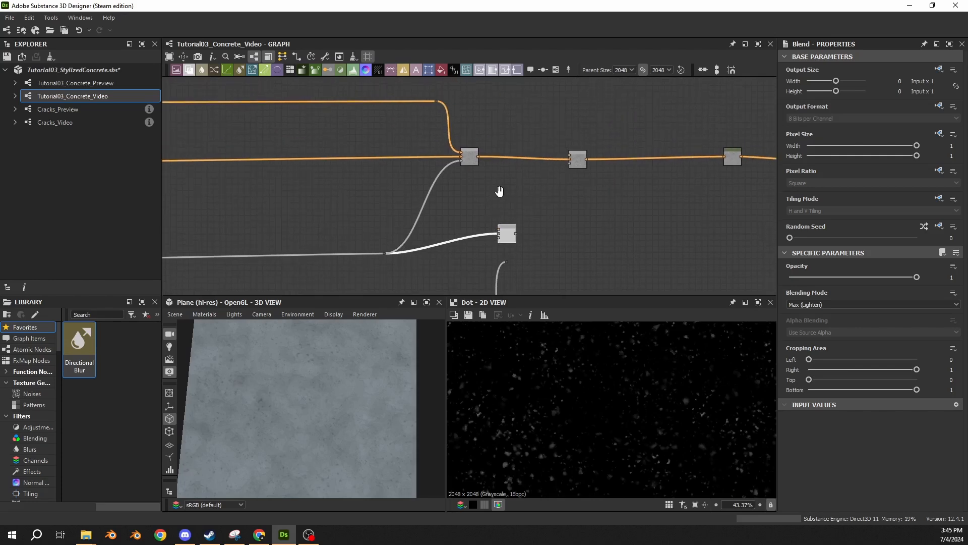
scroll(503, 234, up, 3)
middle_drag(503, 234, 505, 168)
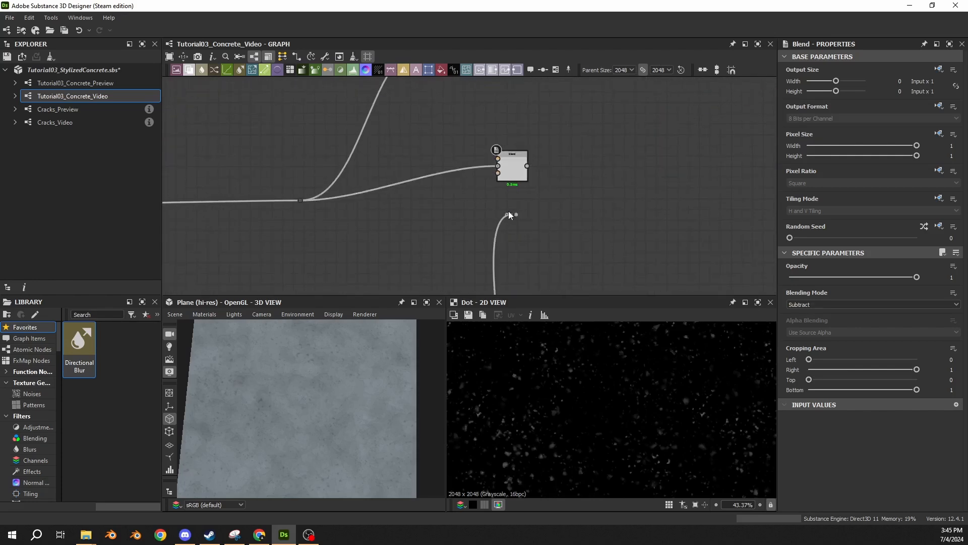
scroll(509, 212, down, 3)
middle_drag(499, 241, 497, 203)
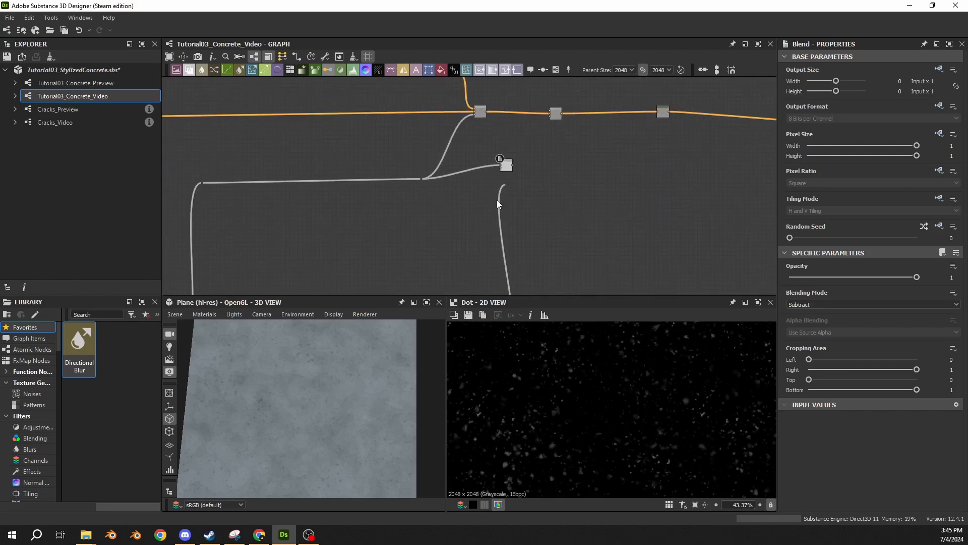
scroll(506, 186, down, 4)
scroll(504, 154, up, 5)
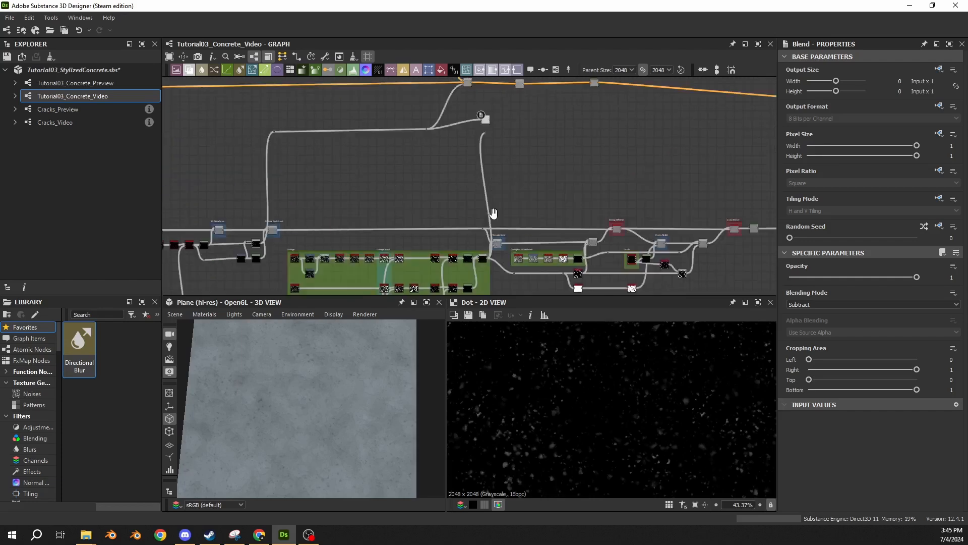
drag(528, 94, 360, 252)
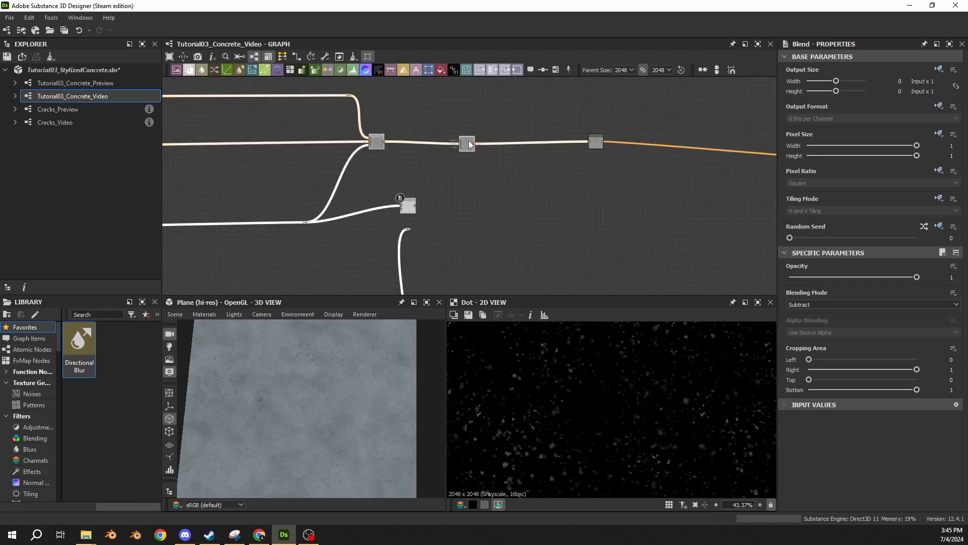
drag(468, 140, 553, 143)
- Add a Histogram Scan from the damage dot, connect it to the Subtract Blend's foreground input, and preview the Blend
drag(493, 227, 453, 214)
text(scan)
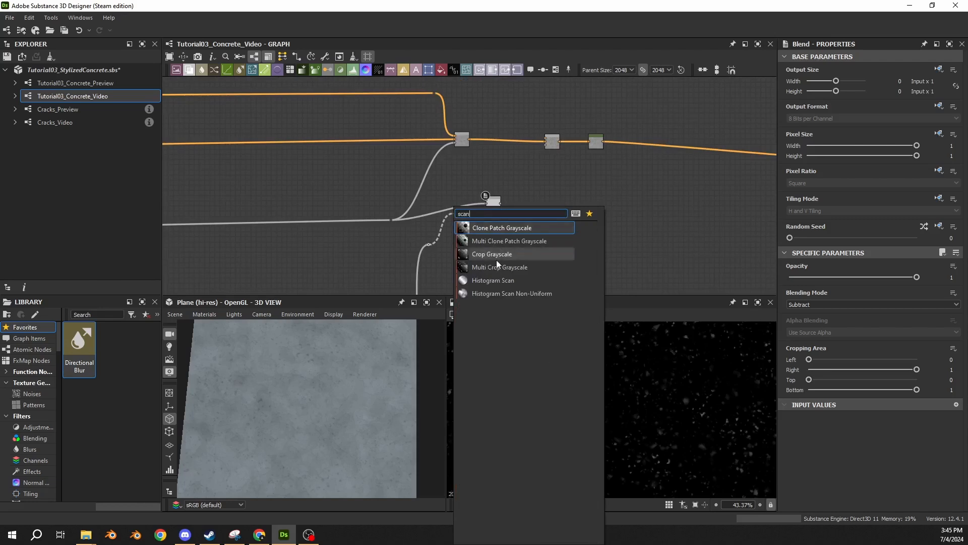
click(485, 255)
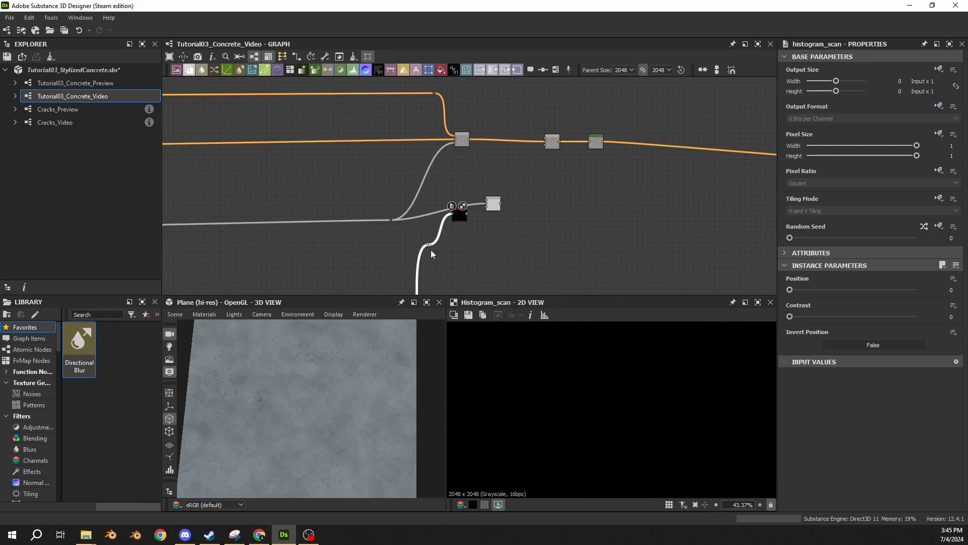
drag(456, 219, 481, 167)
scroll(494, 246, up, 3)
click(494, 174)
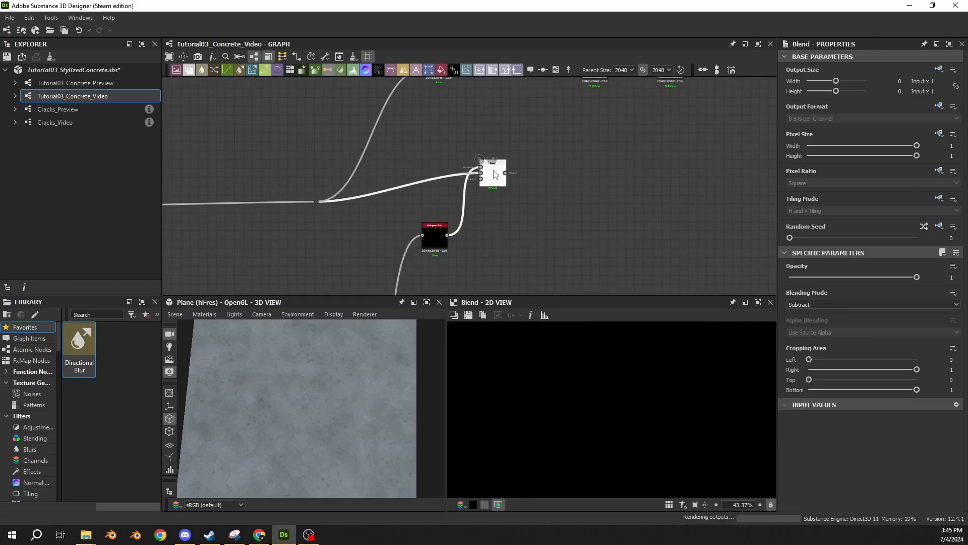
- Set the Histogram Scan's Position to 1 and Contrast to 1
click(435, 248)
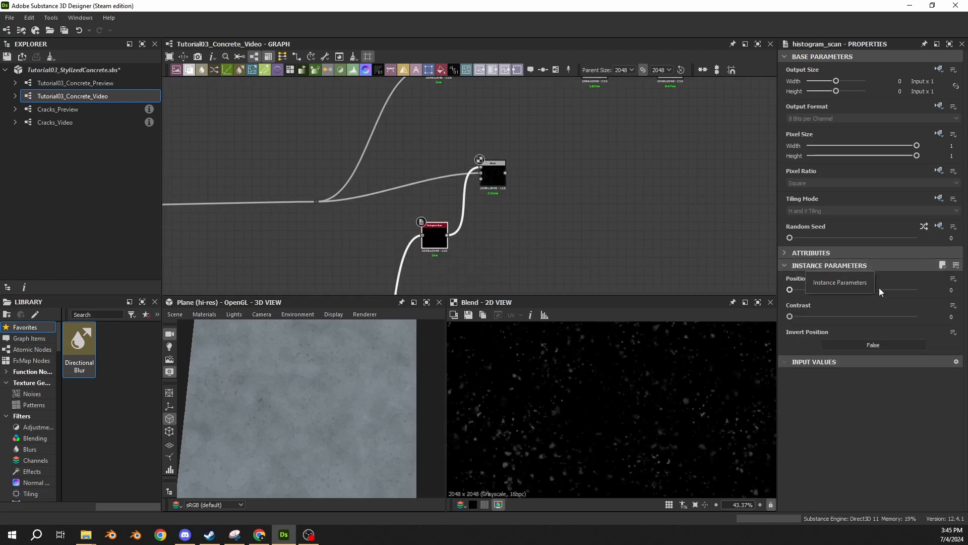
drag(801, 292, 934, 302)
drag(798, 317, 953, 335)
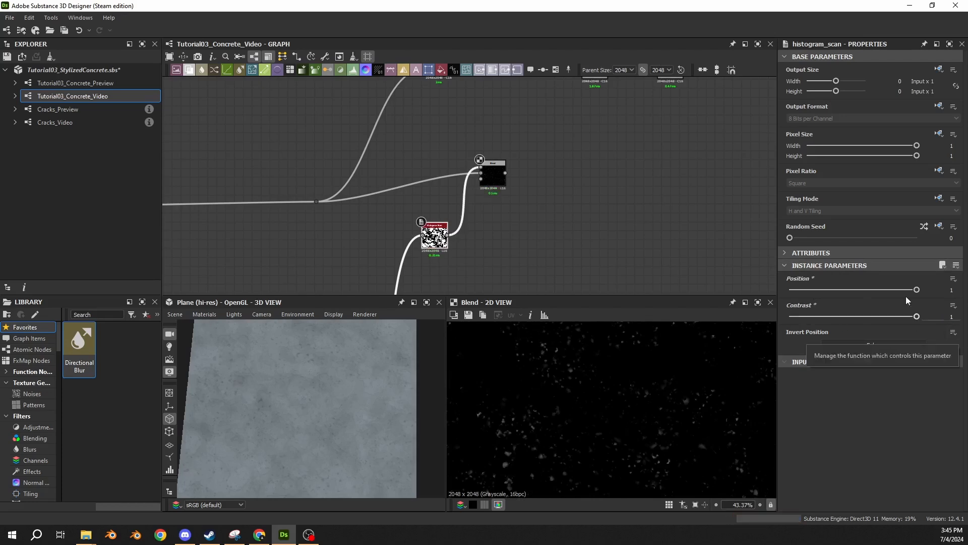
click(491, 183)
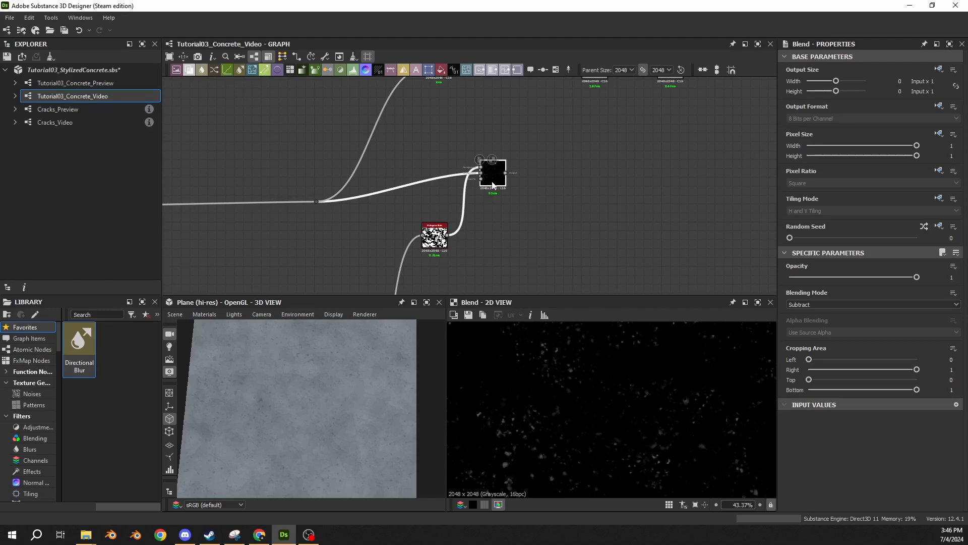
- Dock the Histogram Scan onto the Subtract Blend's foreground input
middle_drag(524, 156, 445, 227)
middle_drag(393, 250, 407, 171)
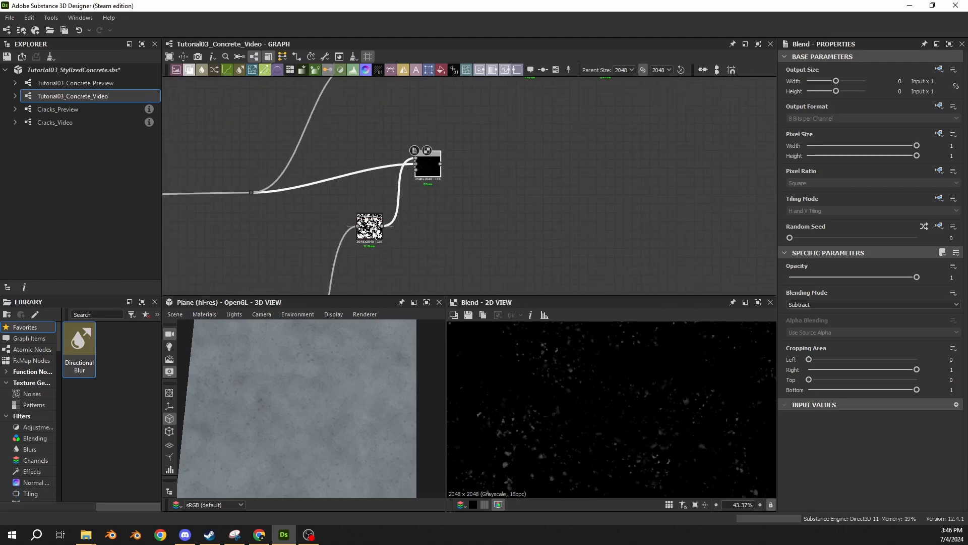
click(374, 234)
key(d)
scroll(396, 156, up, 5)
drag(531, 115, 413, 197)
scroll(414, 199, down, 4)
middle_drag(428, 208, 454, 264)
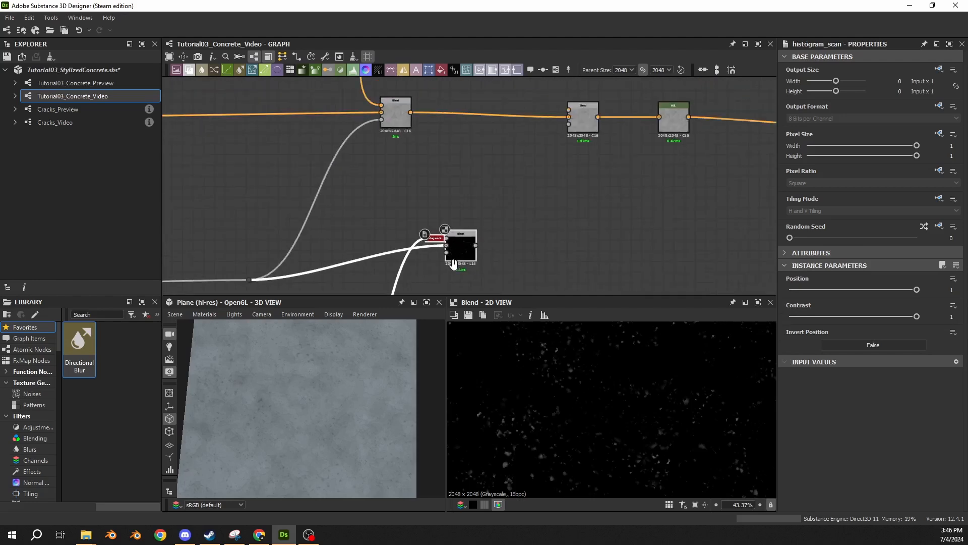
- Add a Levels node to the Subtract Blend's output
drag(454, 263, 490, 253)
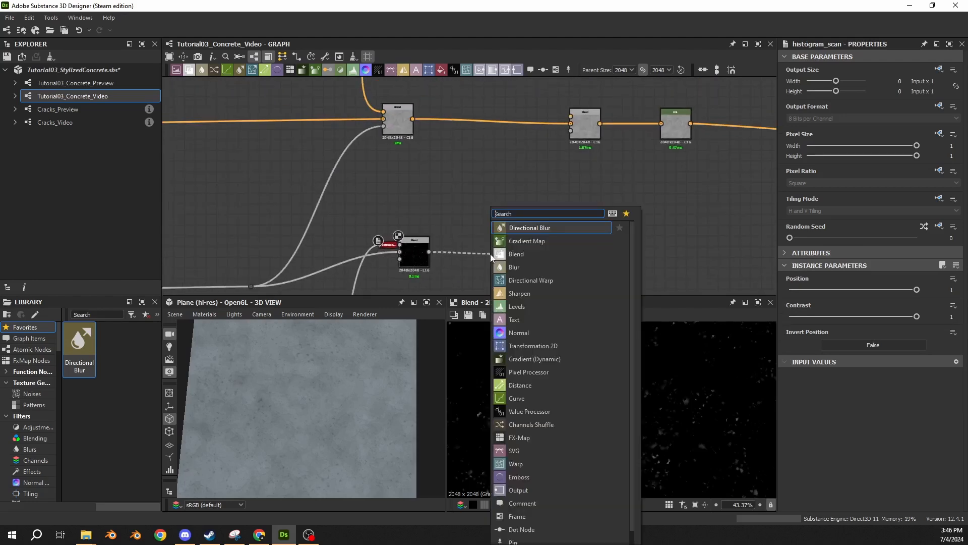
text(levels)
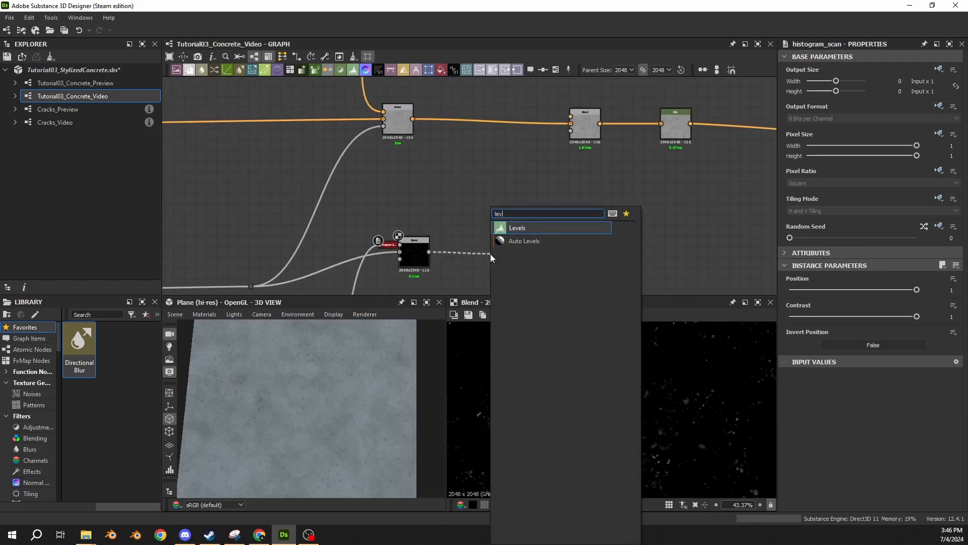
key(Return)
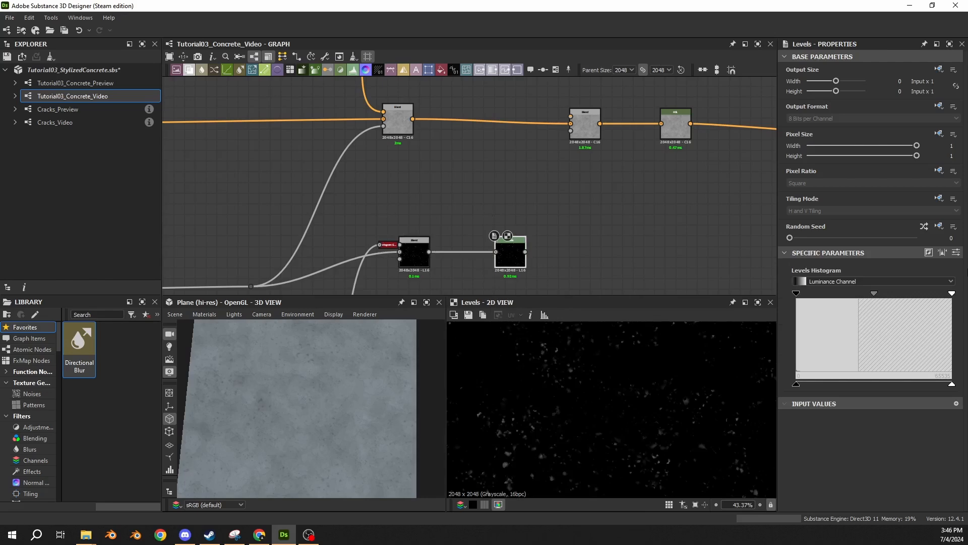
- Move the newest color Blend below the main color link and connect the previous color Blend directly to the HSL node
scroll(566, 176, down, 2)
drag(575, 150, 530, 187)
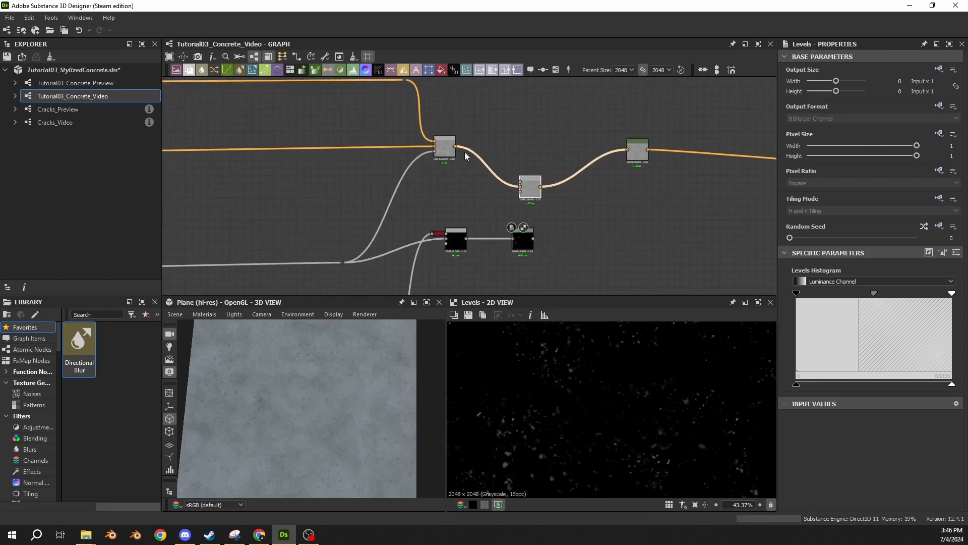
drag(455, 146, 646, 152)
click(471, 147)
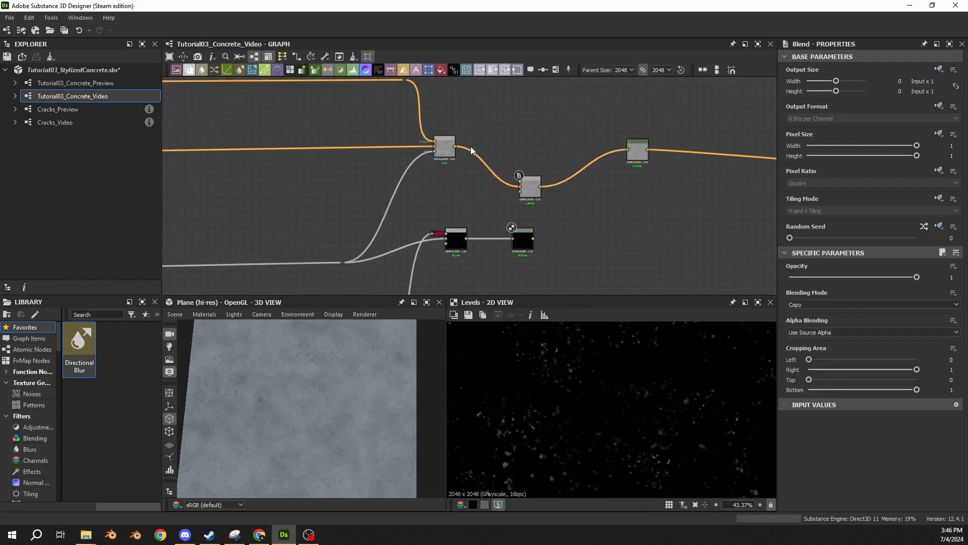
drag(455, 146, 628, 151)
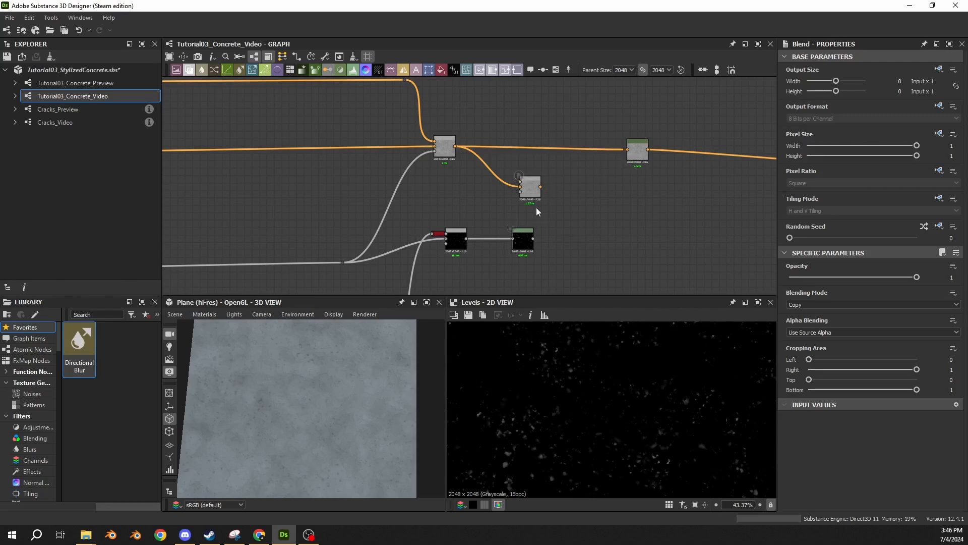
- Connect the Levels output to the lower color Blend's opacity input and dock the Levels node onto that Blend
scroll(534, 189, up, 2)
drag(518, 274, 507, 174)
drag(451, 263, 476, 191)
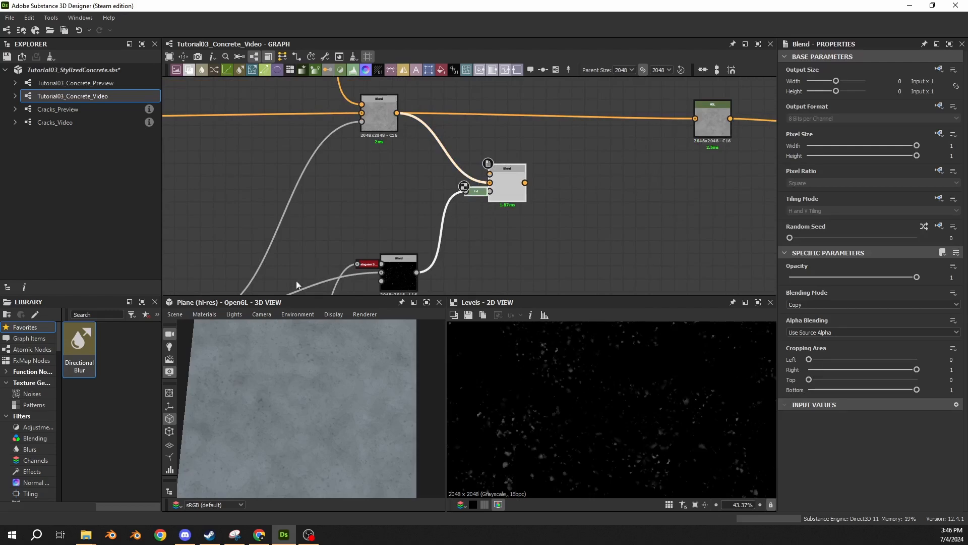
middle_drag(296, 253, 357, 225)
scroll(357, 202, down, 2)
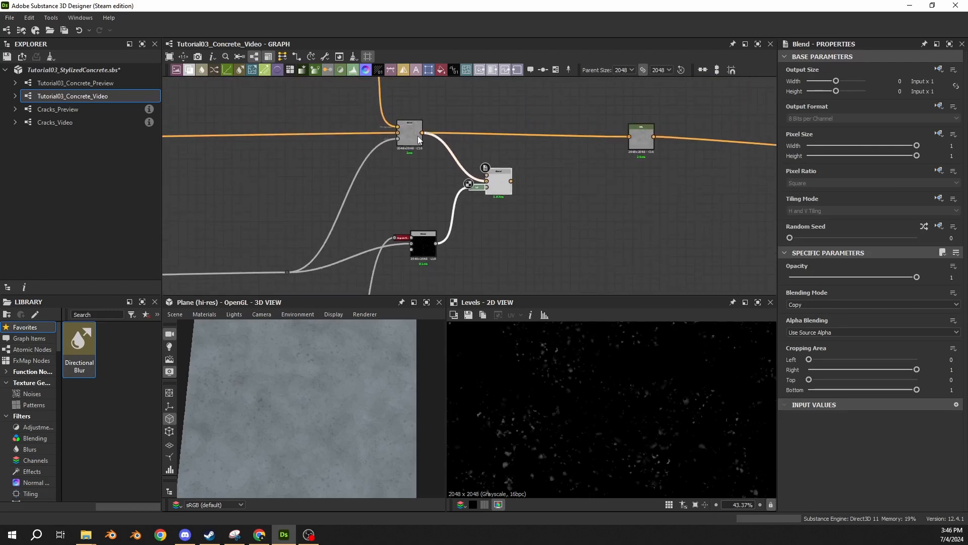
click(479, 188)
click(424, 246)
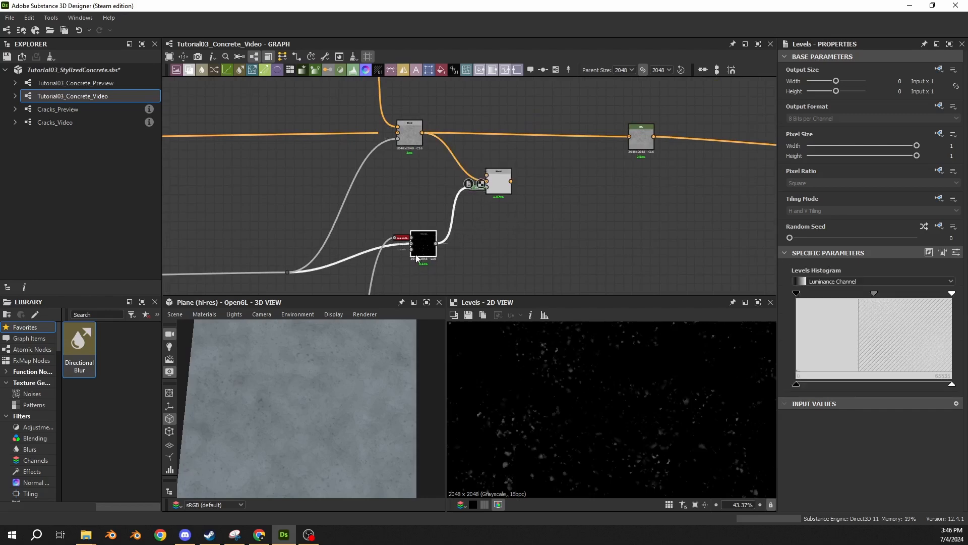
click(502, 182)
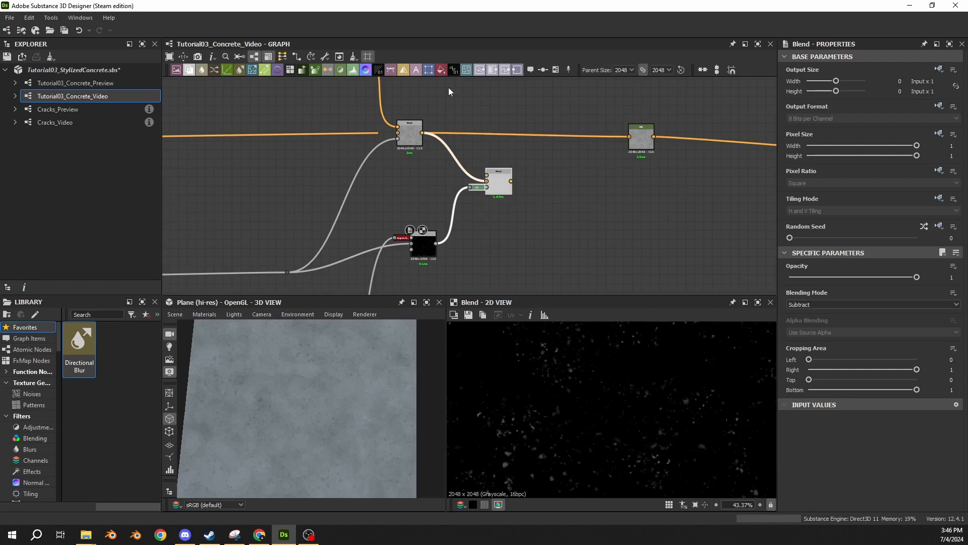
- Align the upper color Blend directly above the lower one, preview it, and remove the link between the two Blends
drag(449, 87, 396, 135)
middle_drag(489, 124, 485, 142)
drag(539, 185, 485, 211)
click(441, 145)
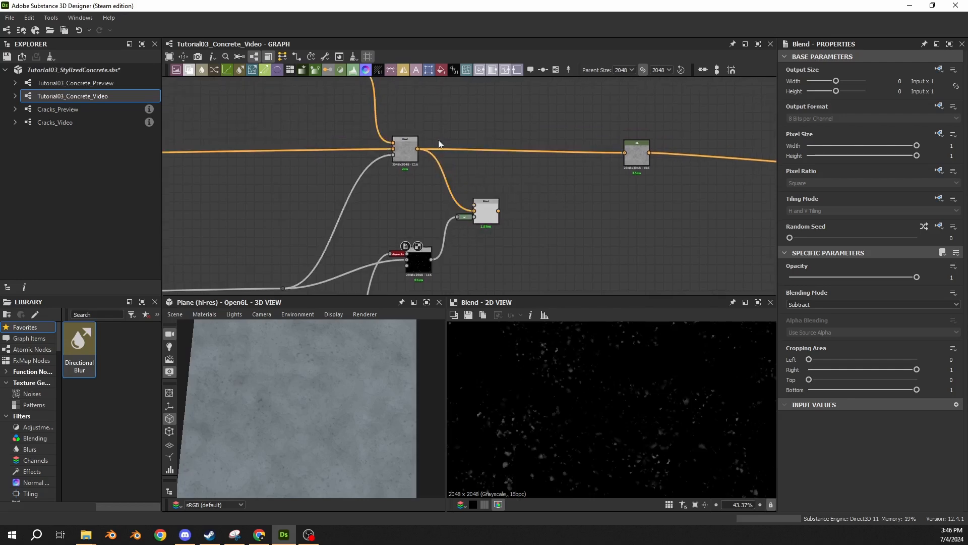
drag(410, 150, 489, 152)
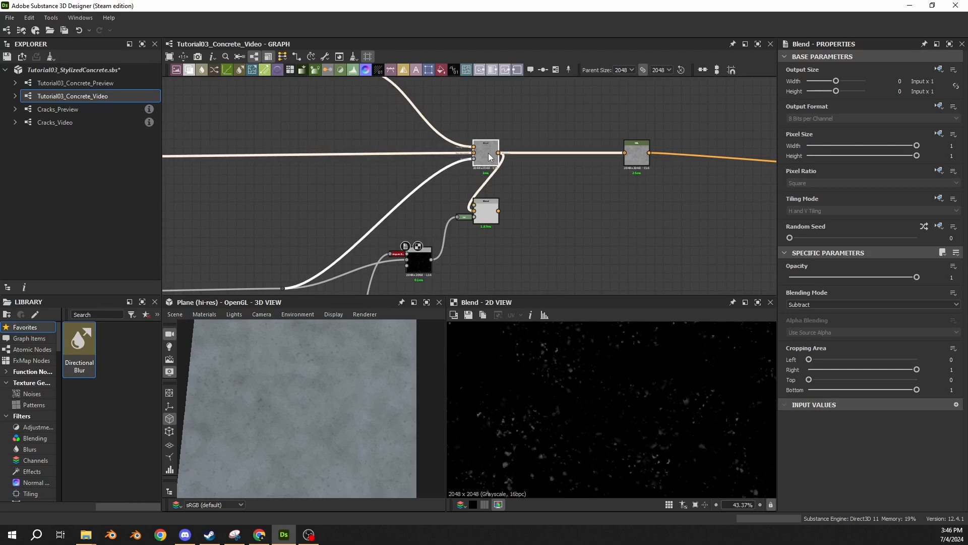
double_click(499, 154)
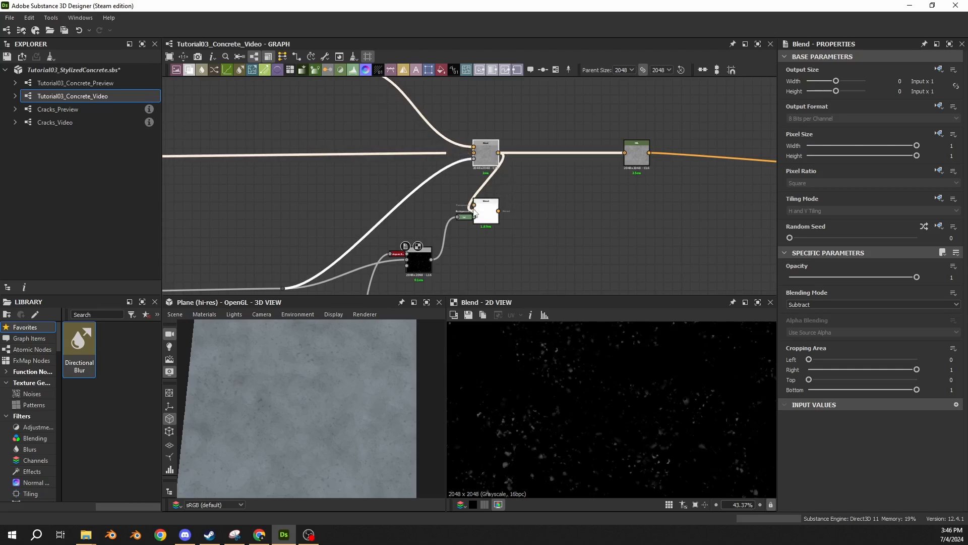
click(489, 207)
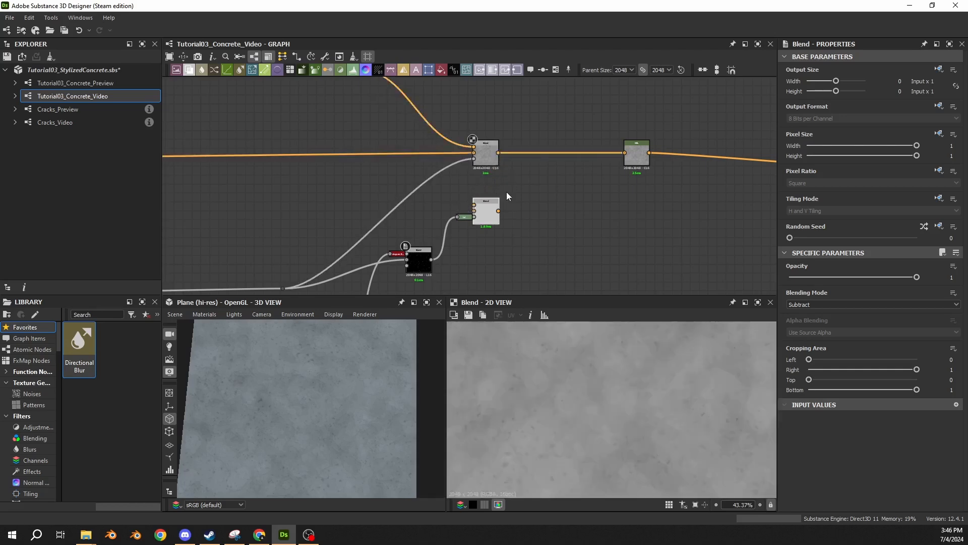
- Insert a dot on the upper Blend's background link, and feed the lower Blend's background from it and its foreground from the existing foreground dot
middle_drag(504, 189, 505, 188)
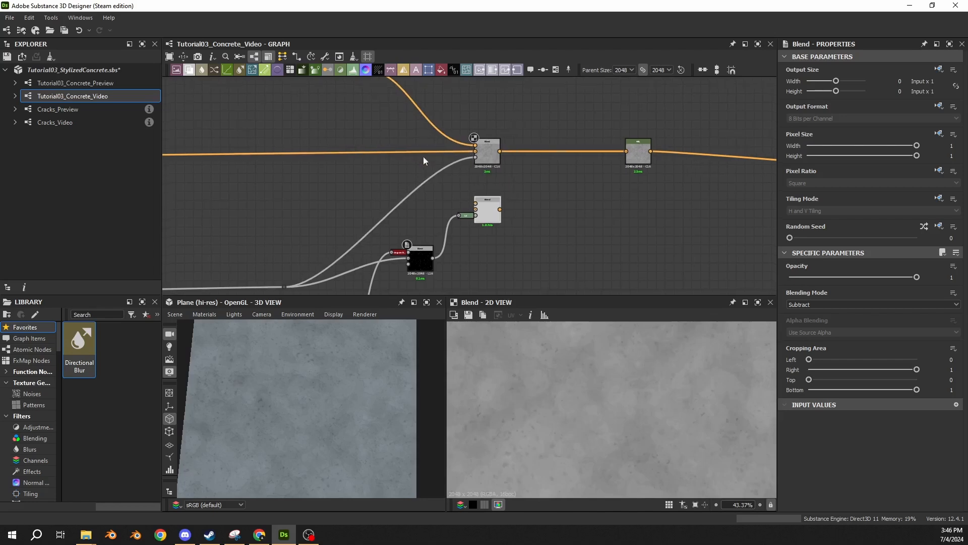
alt+double_click(419, 153)
drag(417, 152, 475, 203)
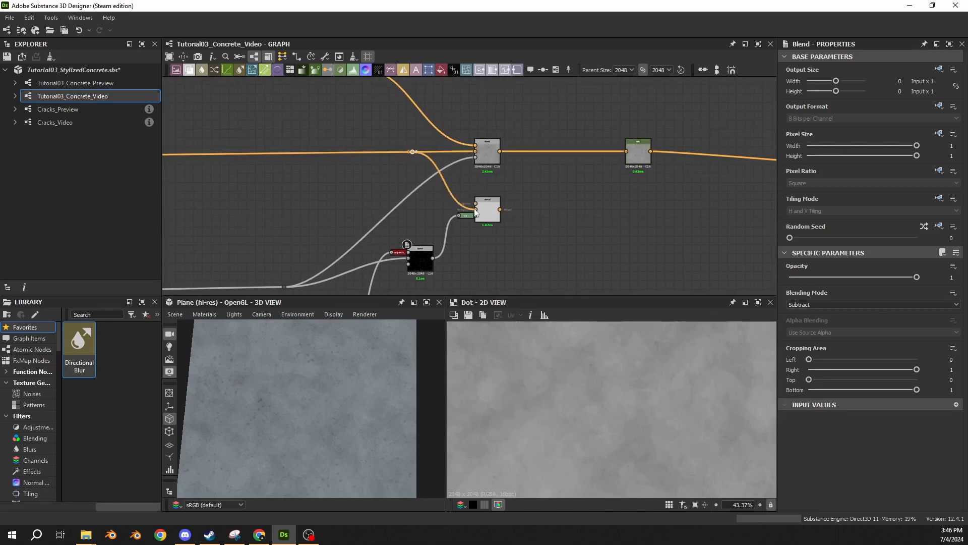
middle_drag(419, 136, 419, 189)
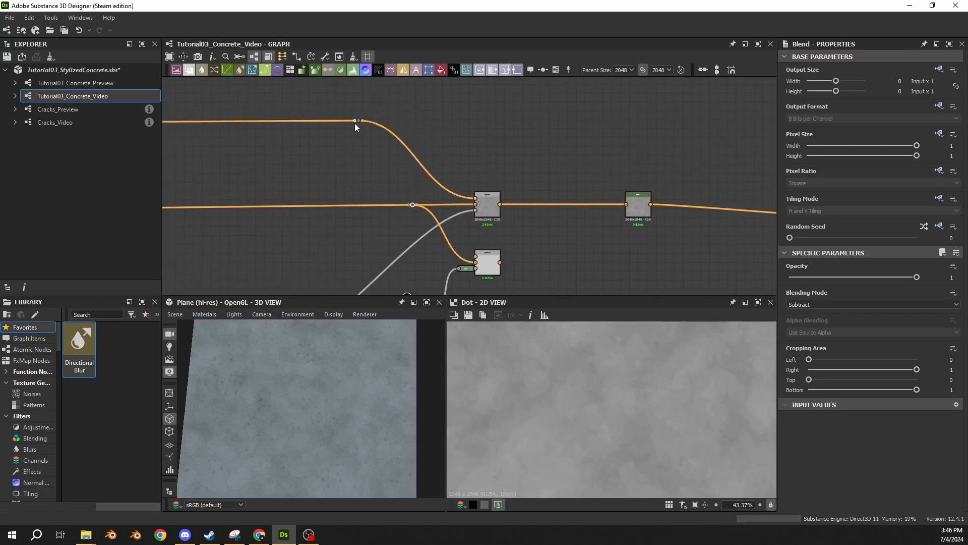
drag(356, 122, 475, 256)
double_click(489, 262)
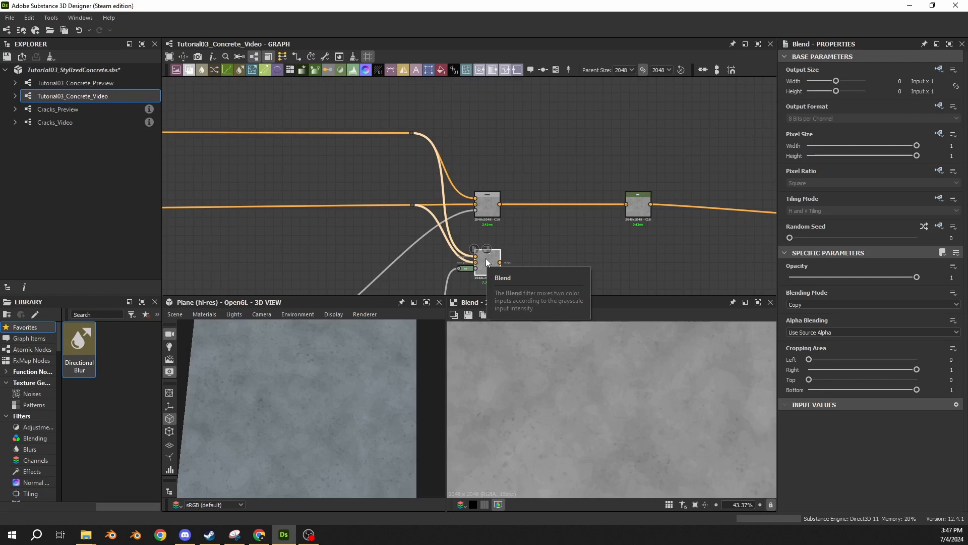
- Add another Blend node to the lower color Blend's output
middle_drag(486, 258, 366, 194)
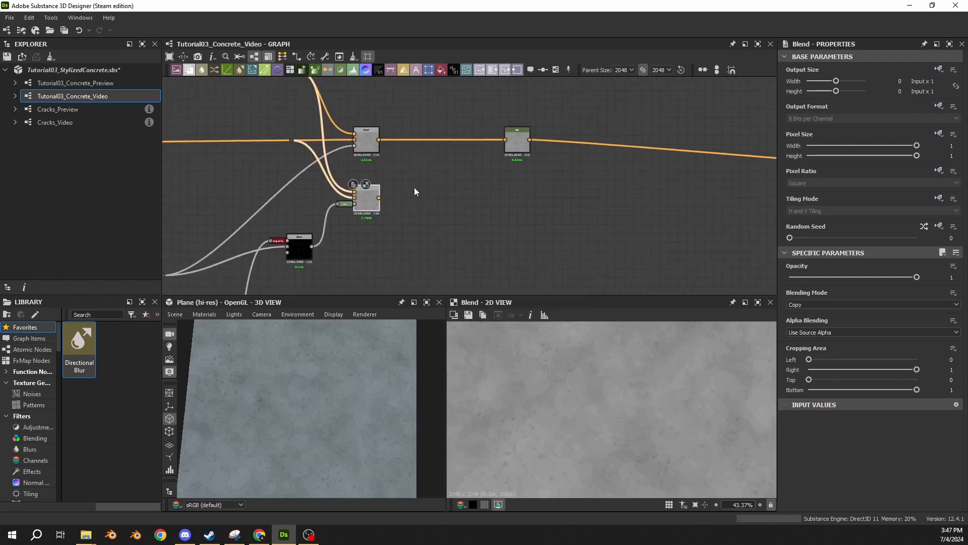
drag(379, 198, 434, 201)
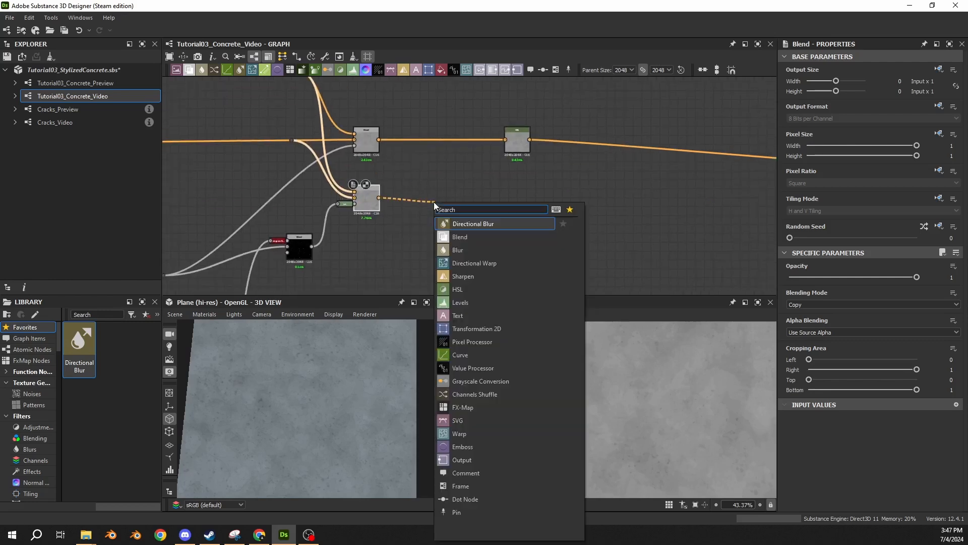
text(blend)
key(Return)
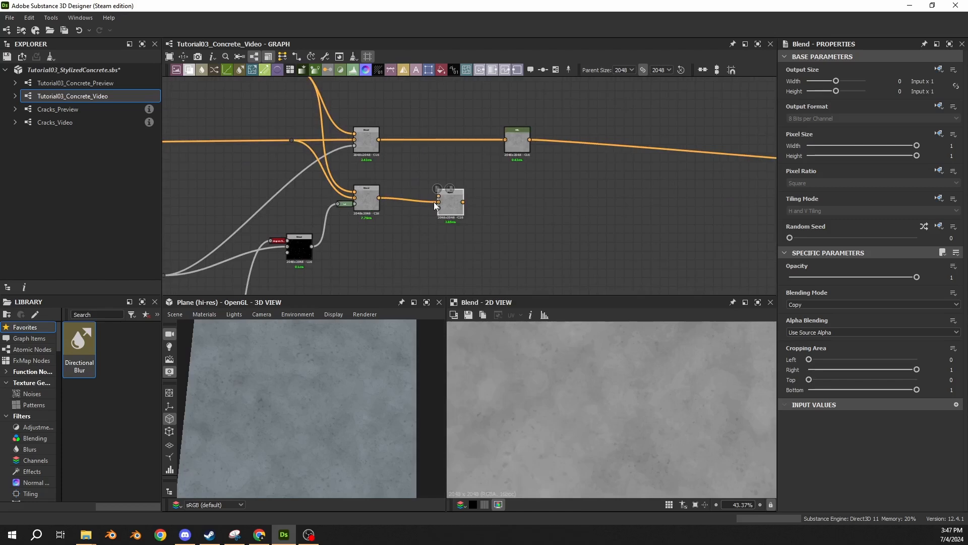
- Preview the upper color Blend and switch the graph's Damaged? preview parameter to True
click(374, 147)
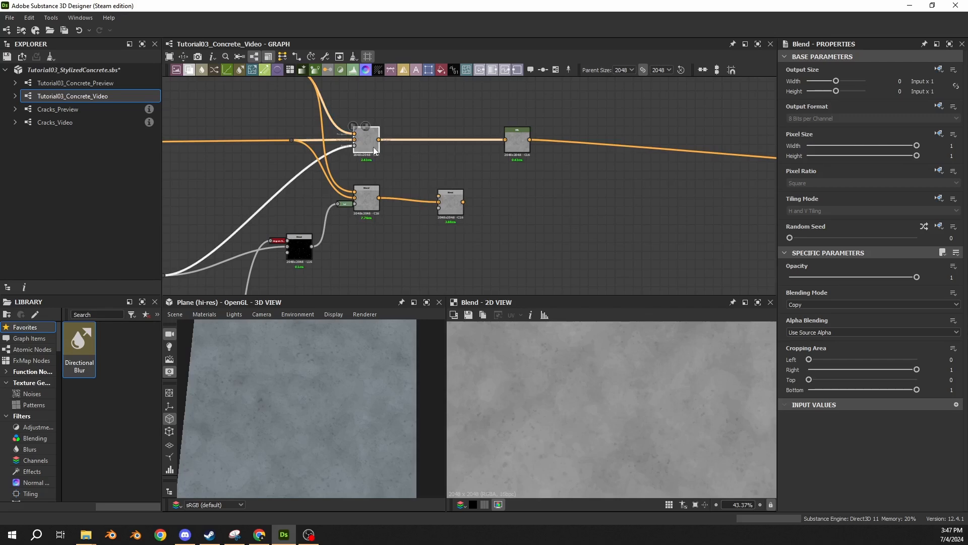
scroll(514, 378, up, 8)
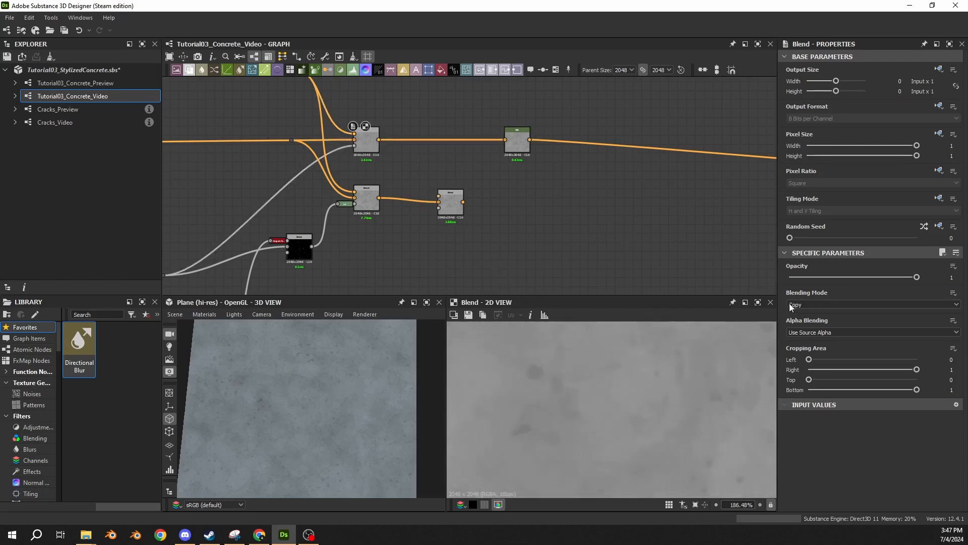
click(831, 373)
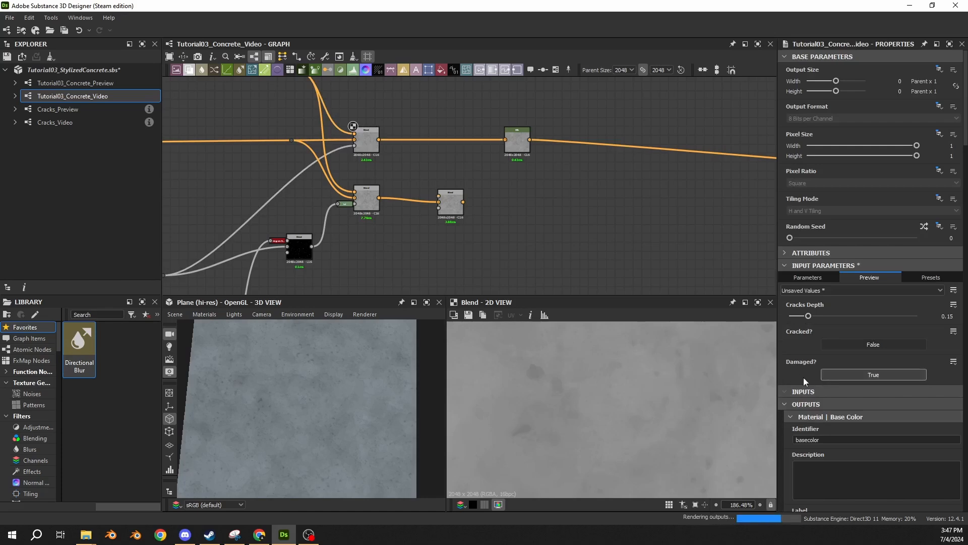
drag(274, 400, 322, 400)
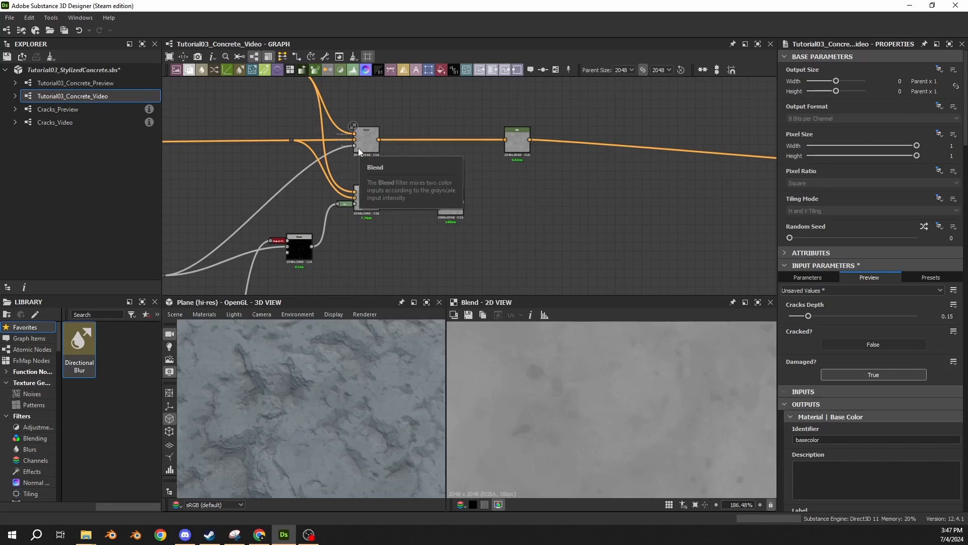
- Examine the damaged surface up close in the 3D view alongside the upper color Blend's output
middle_drag(358, 147, 387, 146)
click(388, 146)
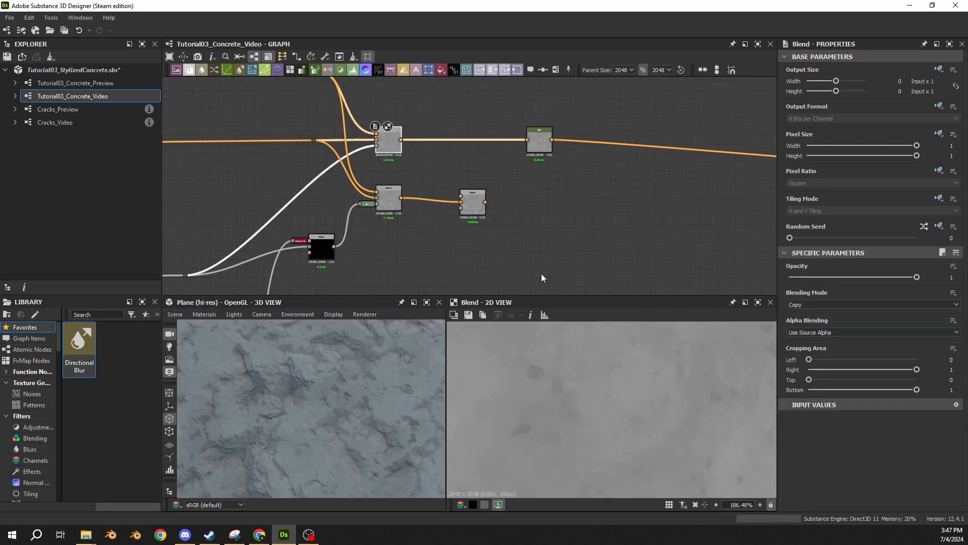
scroll(537, 377, up, 5)
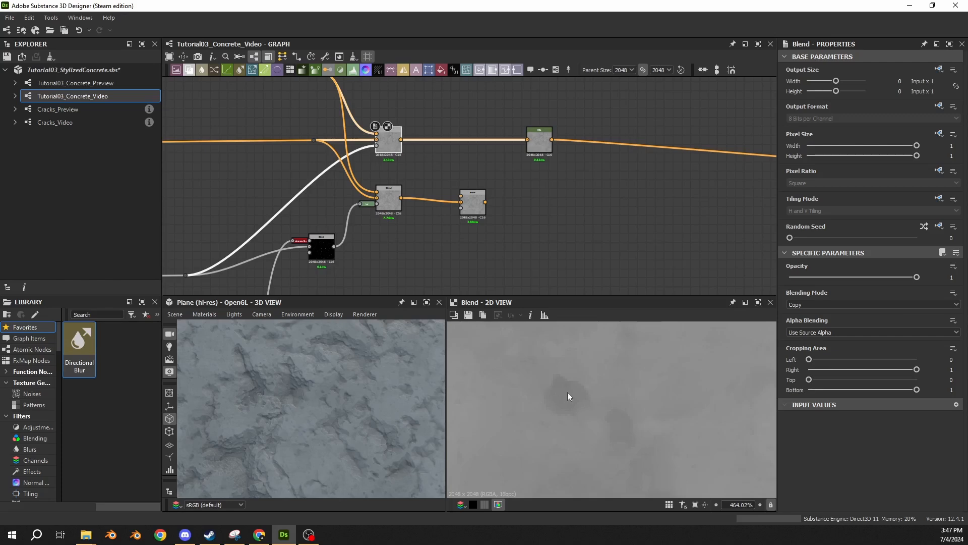
mouse_move(332, 366)
mouse_down()
mouse_move(320, 383)
mouse_move(244, 395)
mouse_move(356, 430)
mouse_up()
scroll(319, 383, up, 5)
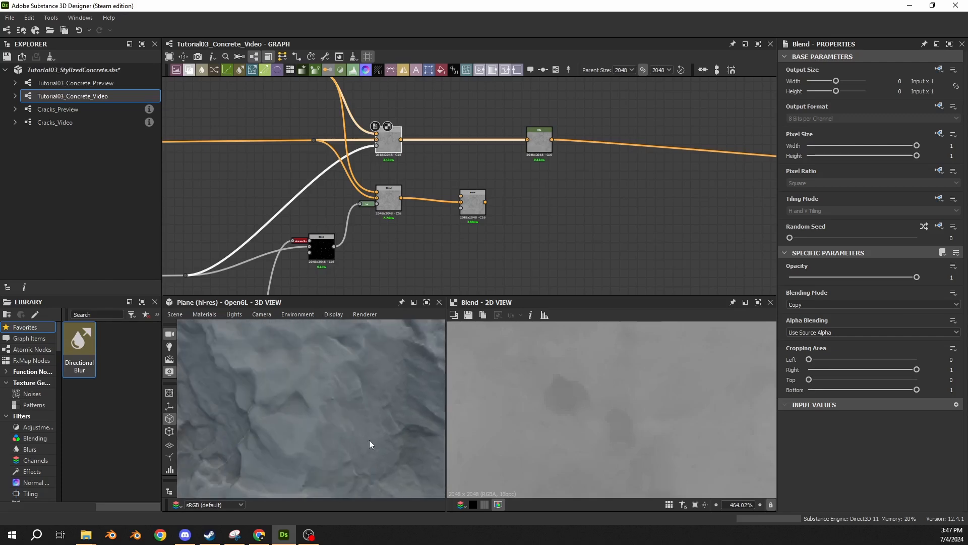
drag(382, 411, 339, 413)
- Compare the Subtract Blend's spot mask with the Histogram Scan damage mask that feeds its foreground
double_click(321, 248)
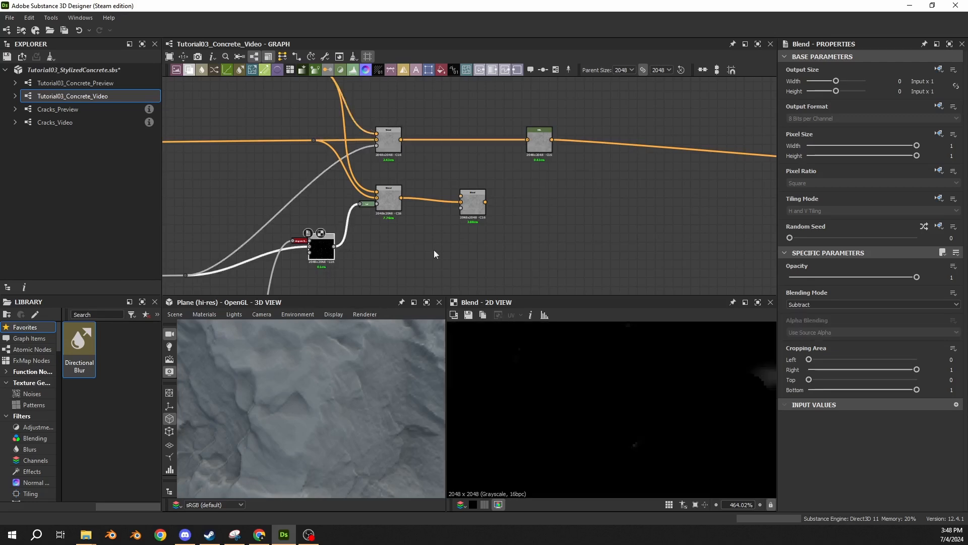
scroll(661, 398, down, 3)
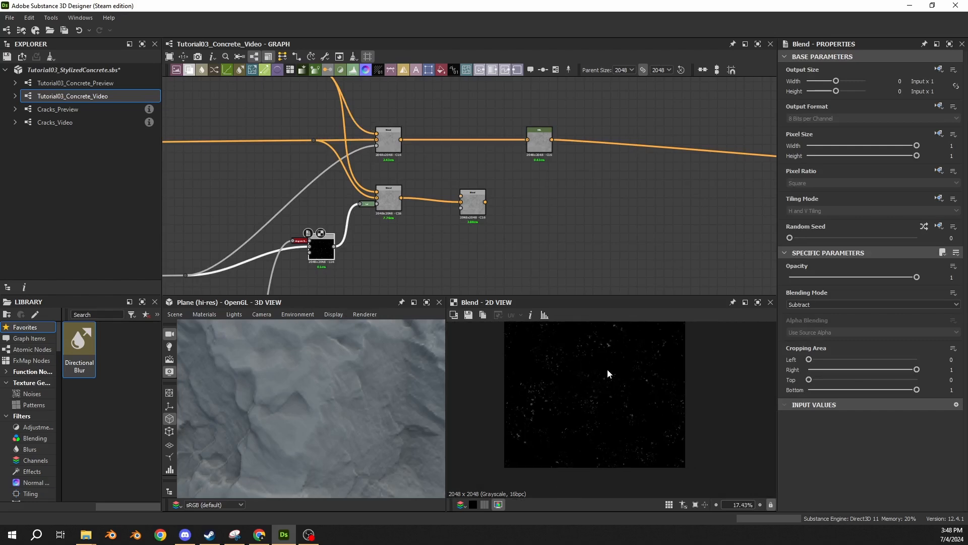
middle_drag(388, 249, 511, 229)
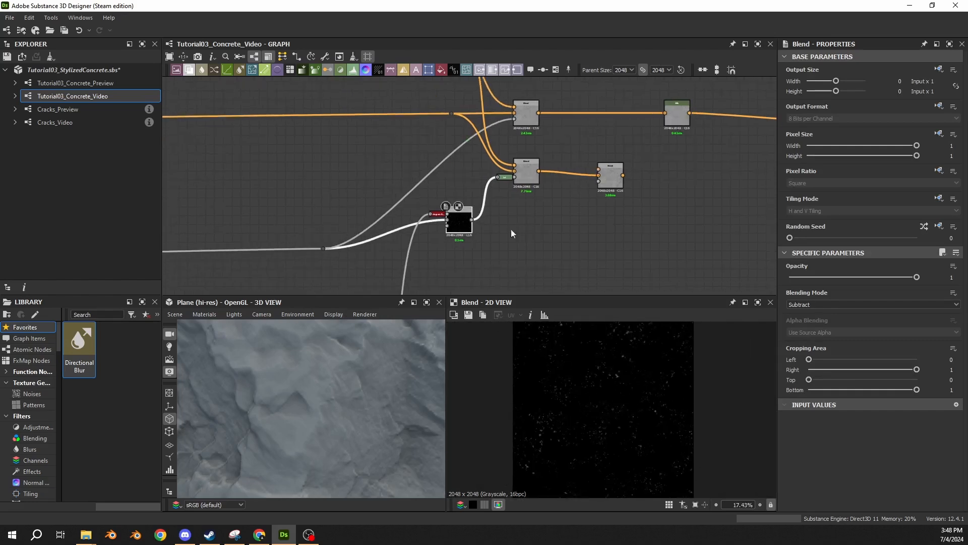
scroll(469, 219, up, 4)
scroll(642, 422, up, 2)
scroll(600, 386, down, 2)
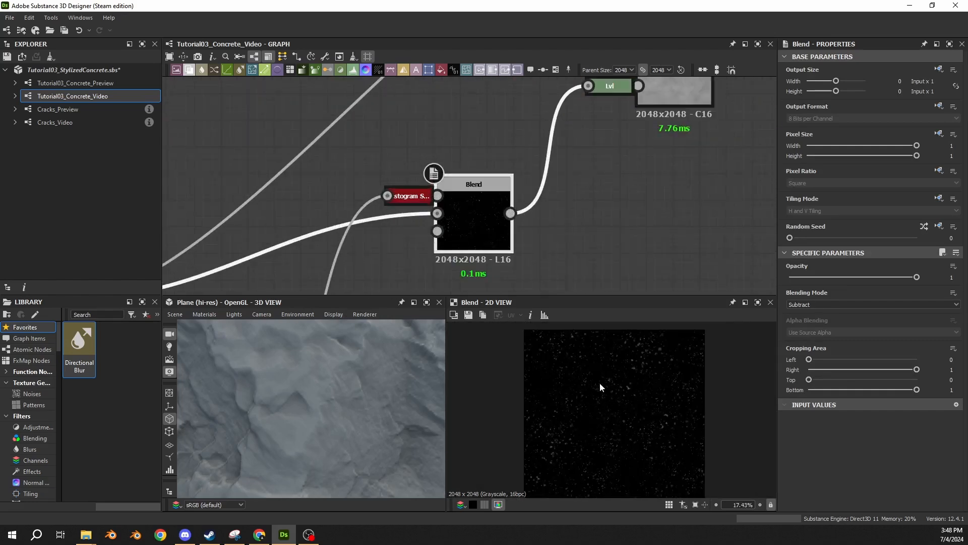
double_click(410, 197)
scroll(599, 384, up, 1)
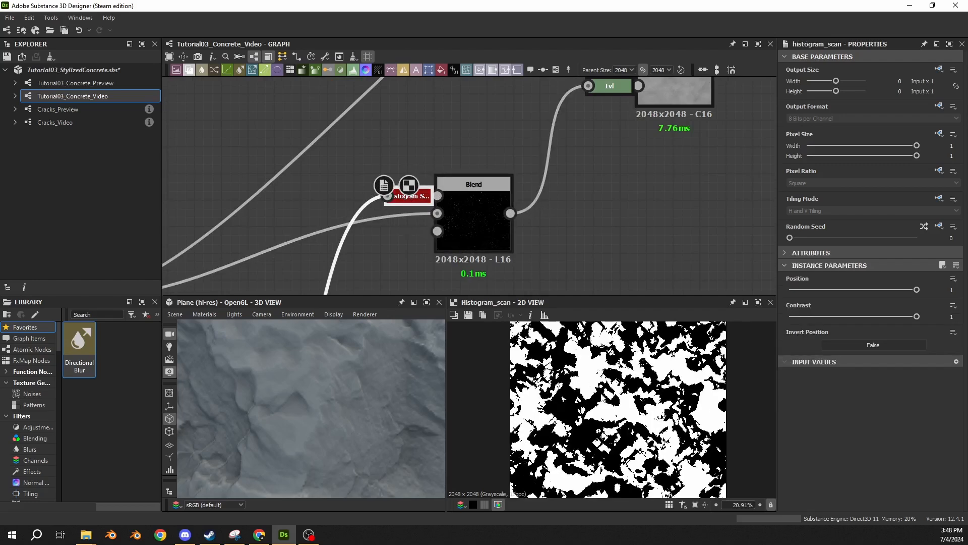
double_click(458, 226)
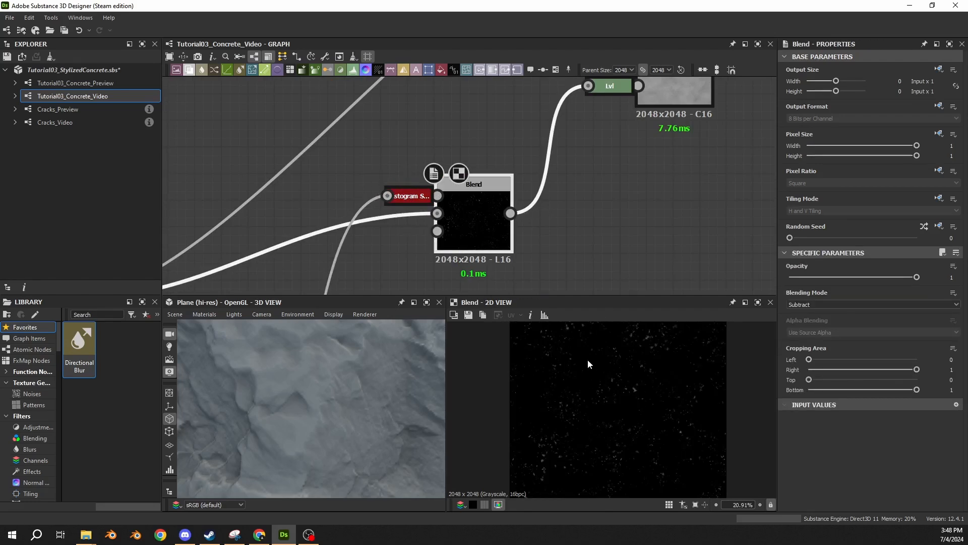
scroll(588, 359, up, 5)
double_click(410, 196)
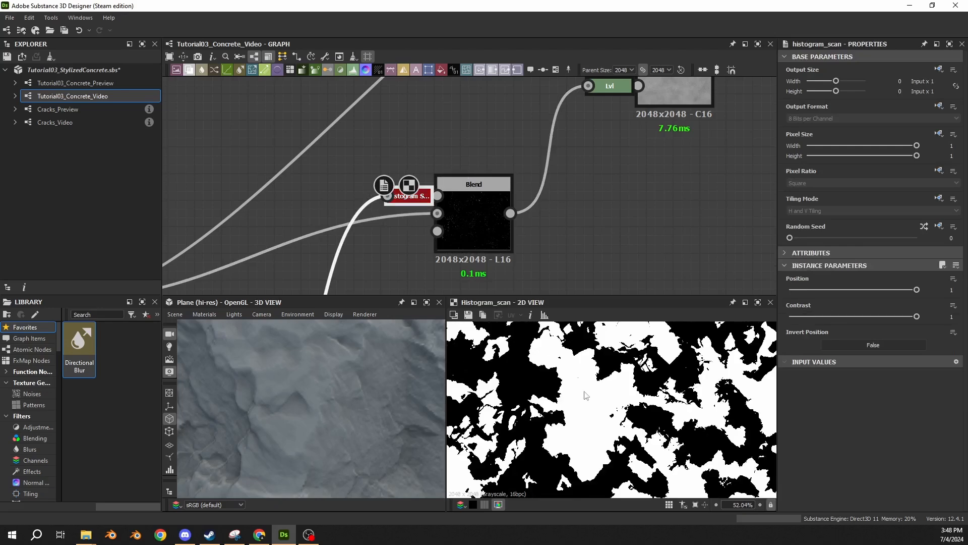
double_click(465, 231)
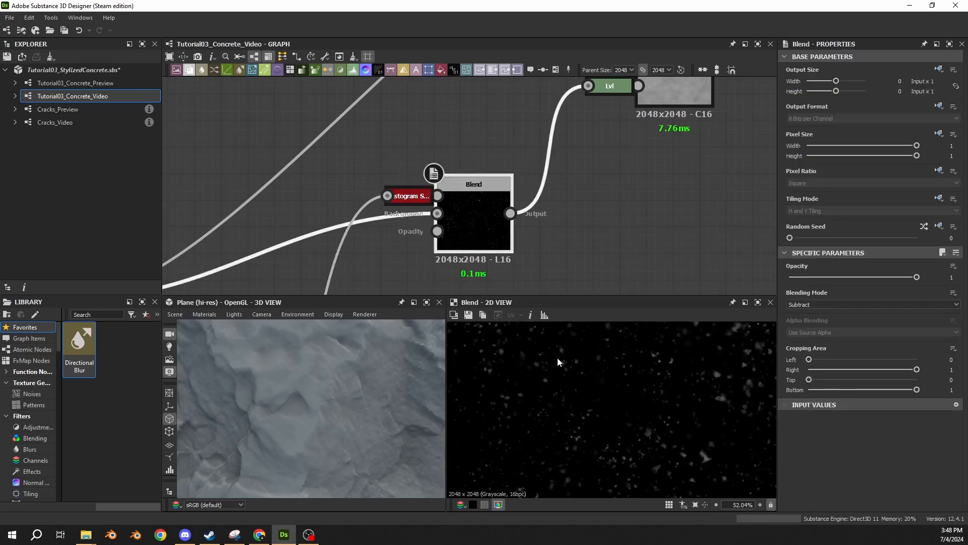
double_click(437, 198)
double_click(489, 215)
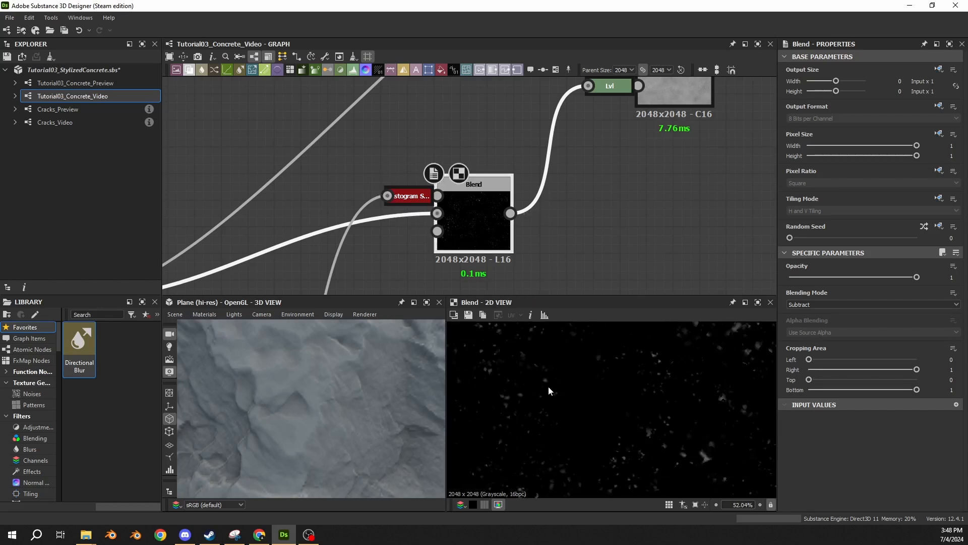
- Compare the outputs of the lower and upper color Blends in the 2D view
middle_drag(624, 206, 503, 303)
scroll(511, 292, down, 3)
double_click(544, 223)
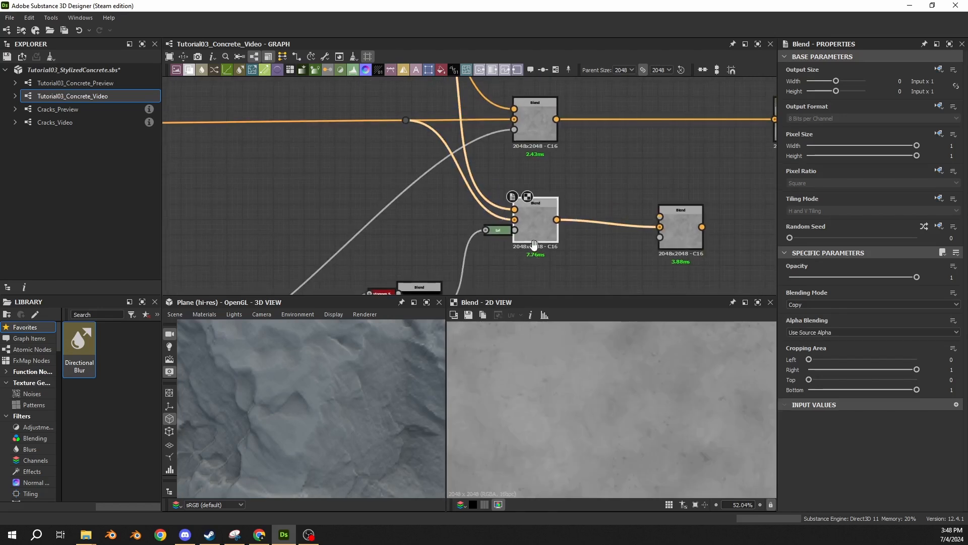
middle_drag(543, 224, 543, 195)
double_click(534, 103)
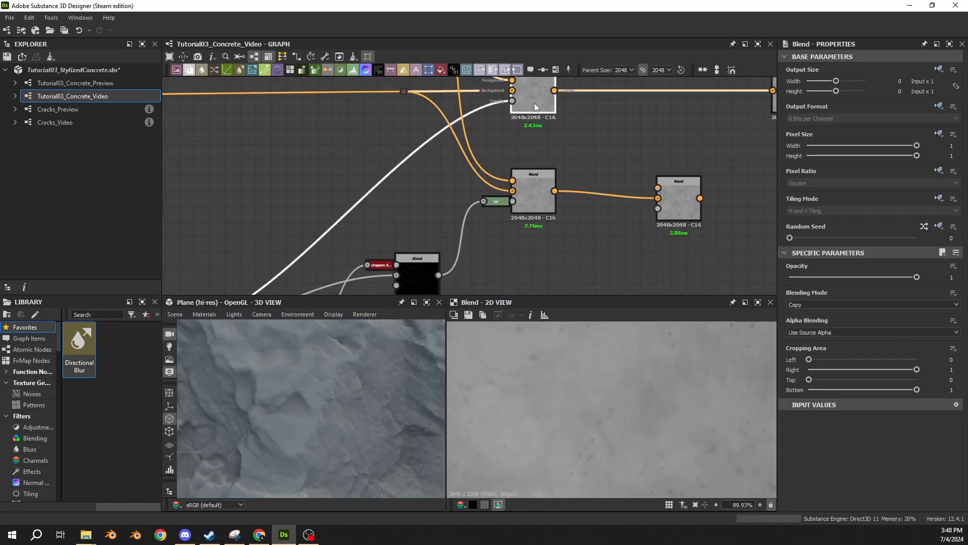
middle_drag(533, 92, 527, 126)
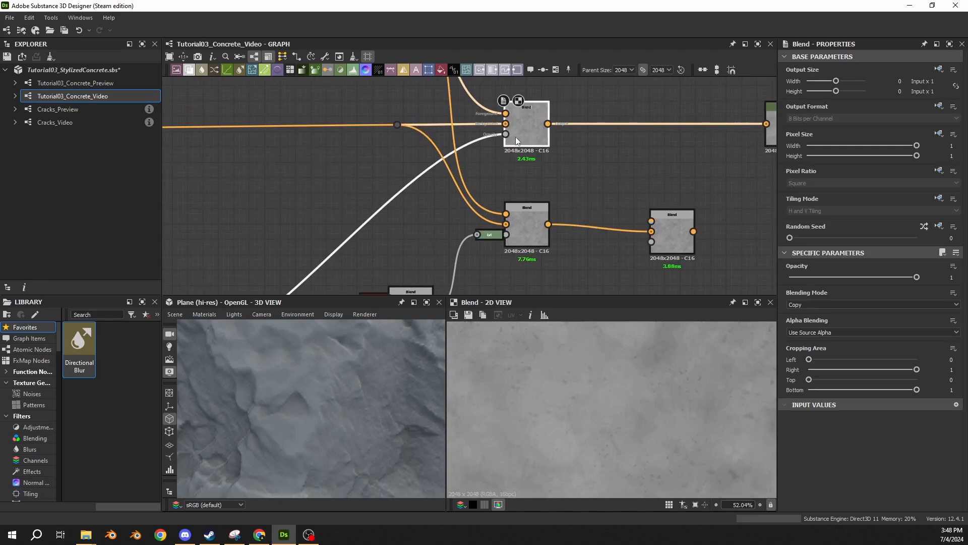
scroll(558, 403, up, 3)
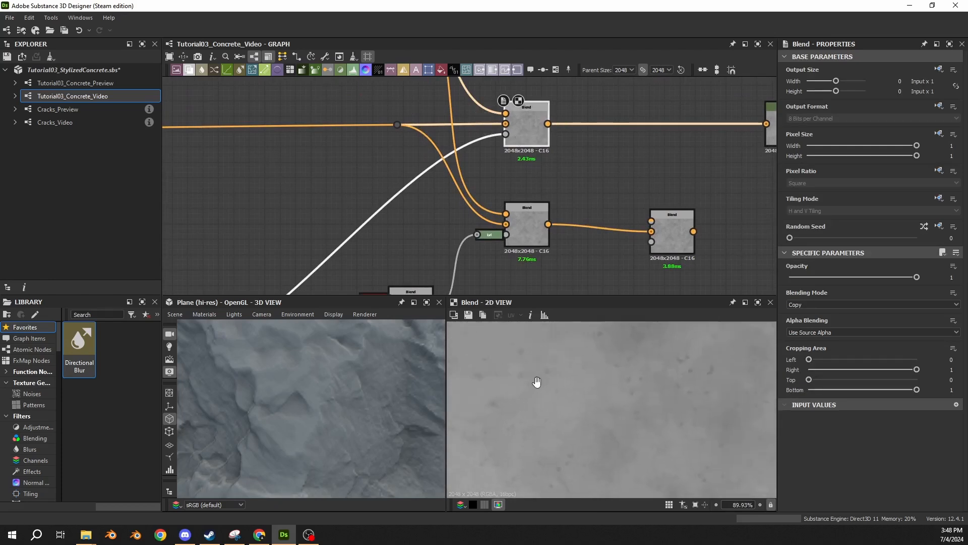
scroll(536, 383, down, 3)
middle_drag(540, 384, 573, 422)
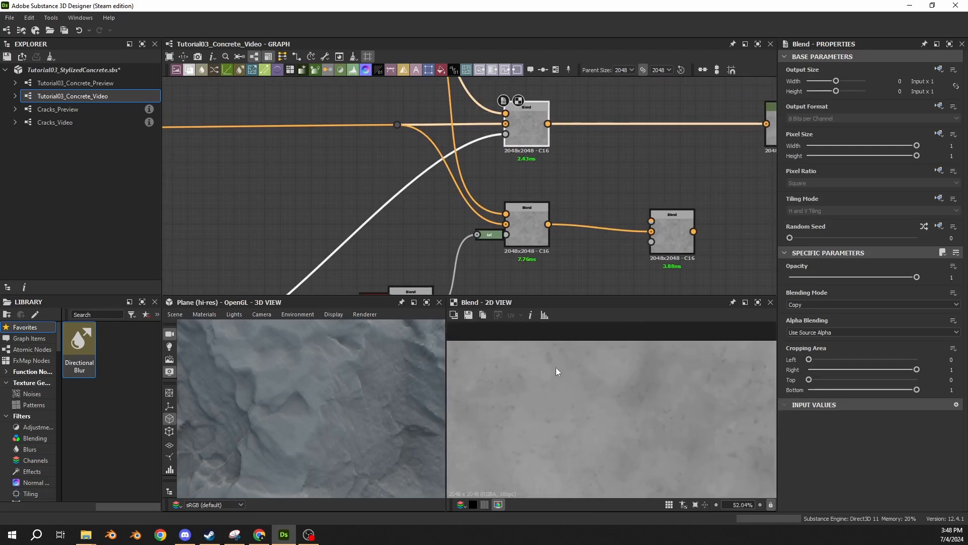
scroll(556, 369, up, 3)
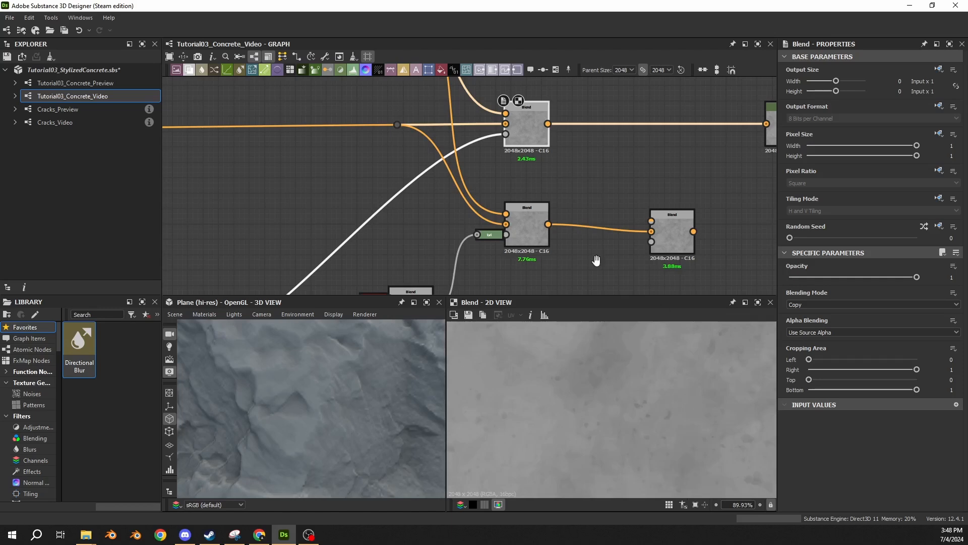
middle_drag(597, 259, 579, 225)
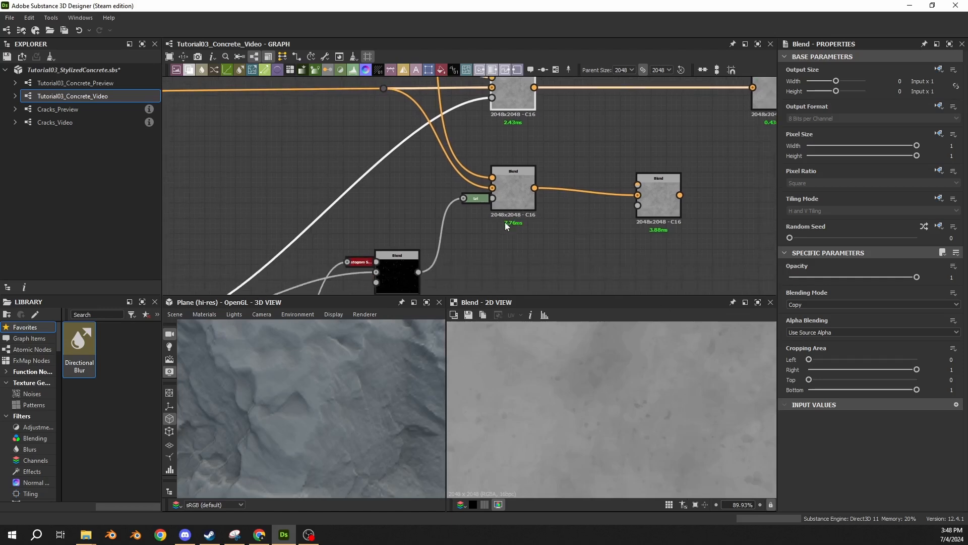
click(504, 201)
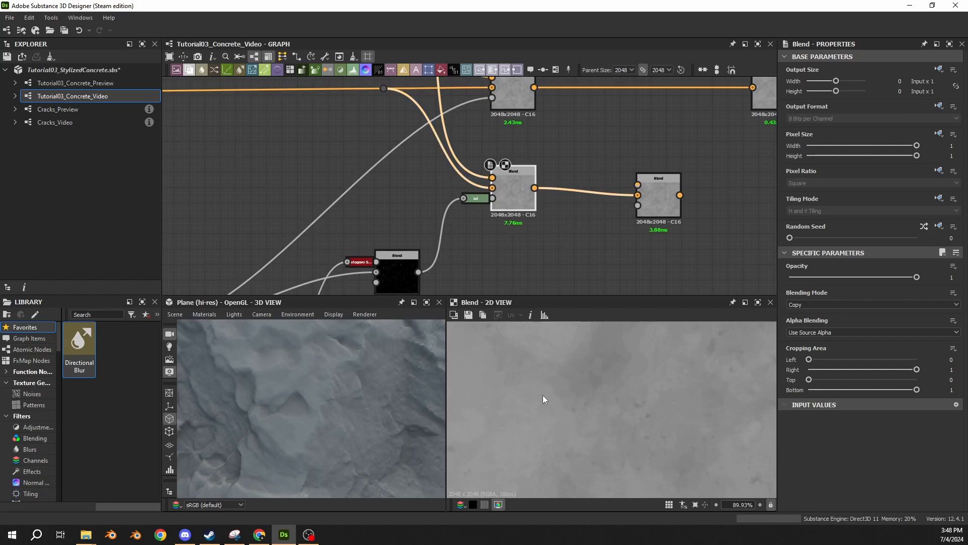
- Level the newest Blend with the lower color Blend, and line up the two color Blends vertically
middle_drag(619, 228, 569, 244)
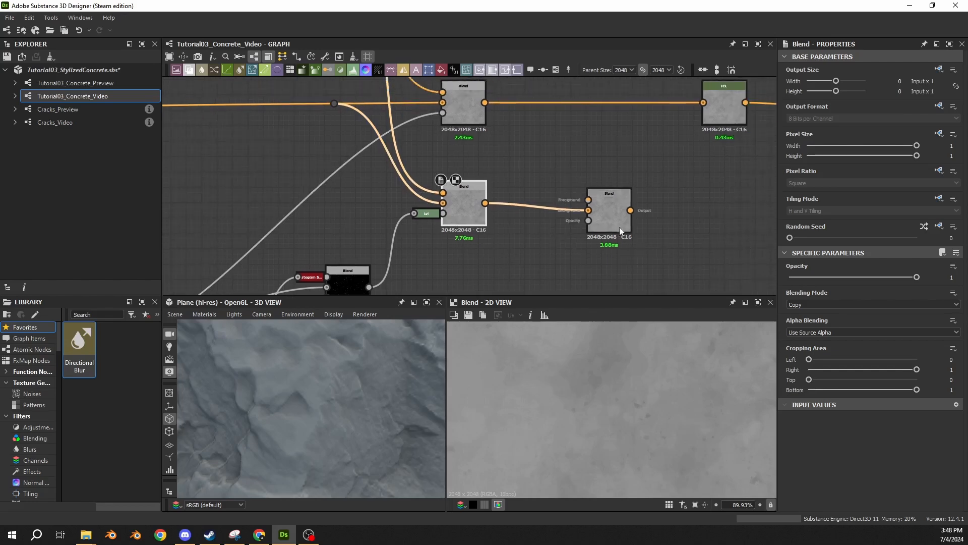
drag(619, 227, 619, 214)
drag(474, 214, 463, 207)
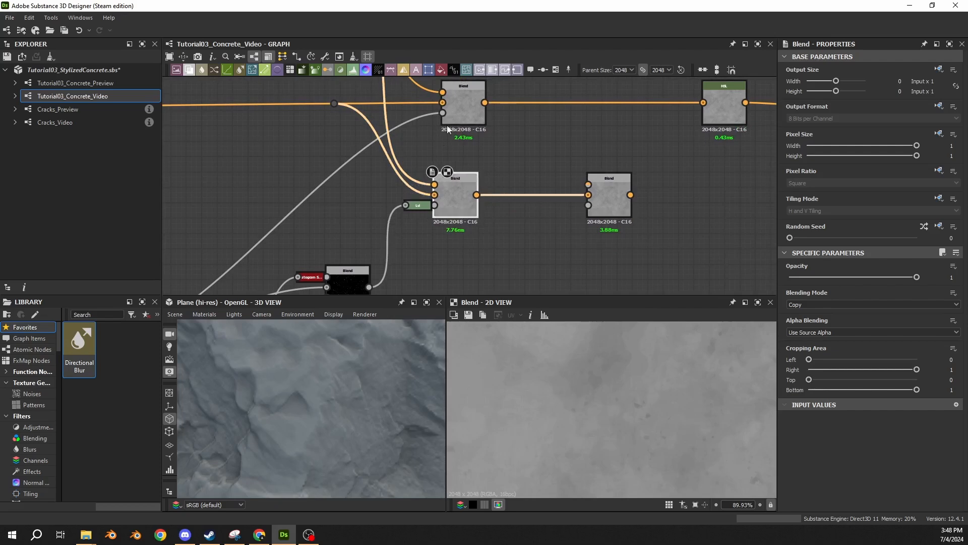
drag(454, 118, 446, 118)
click(456, 182)
click(530, 169)
click(599, 190)
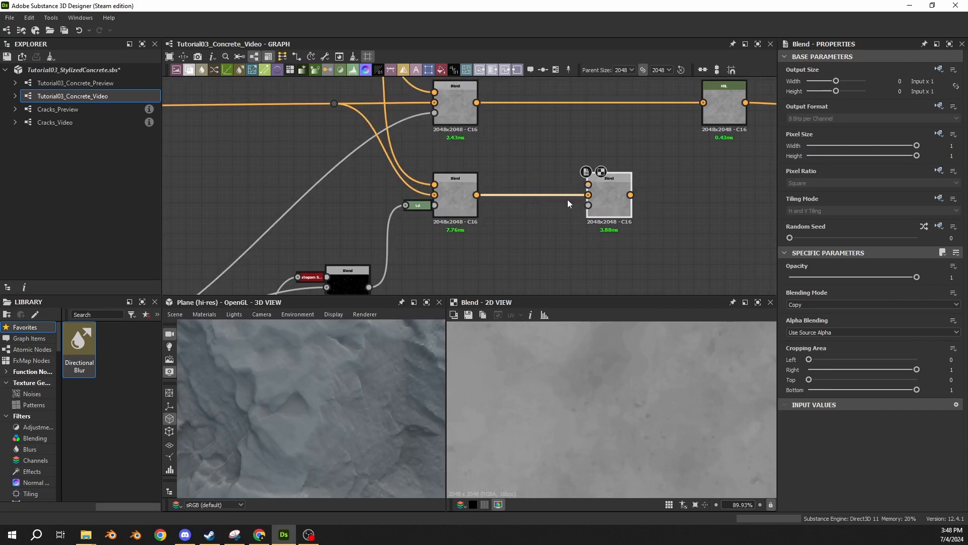
click(447, 215)
scroll(525, 218, down, 3)
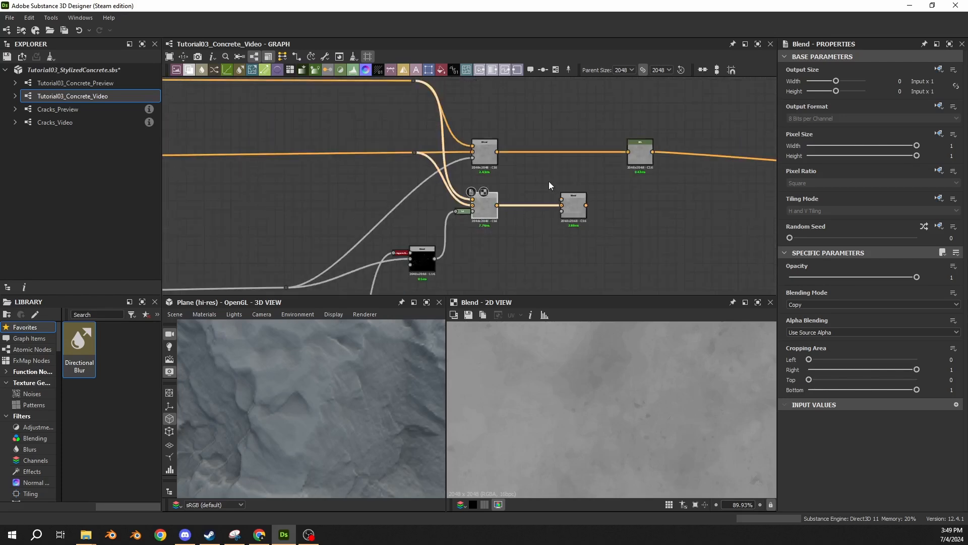
click(622, 242)
middle_drag(698, 211, 421, 216)
drag(656, 119, 569, 261)
middle_drag(479, 251, 715, 229)
click(712, 227)
scroll(473, 169, up, 4)
click(413, 209)
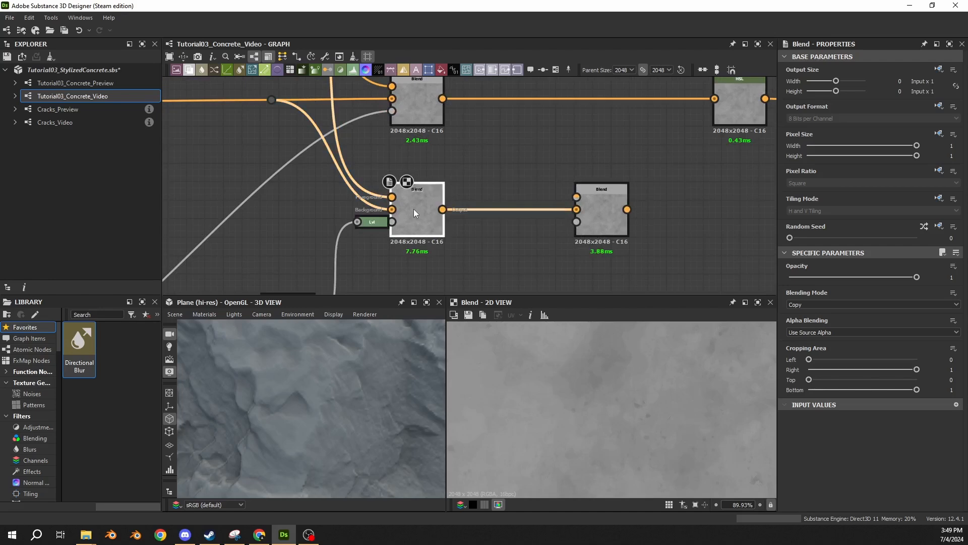
- Examine the damaged surface in the 3D view and trace the color mask's link to the graph's damage section
drag(326, 359, 287, 372)
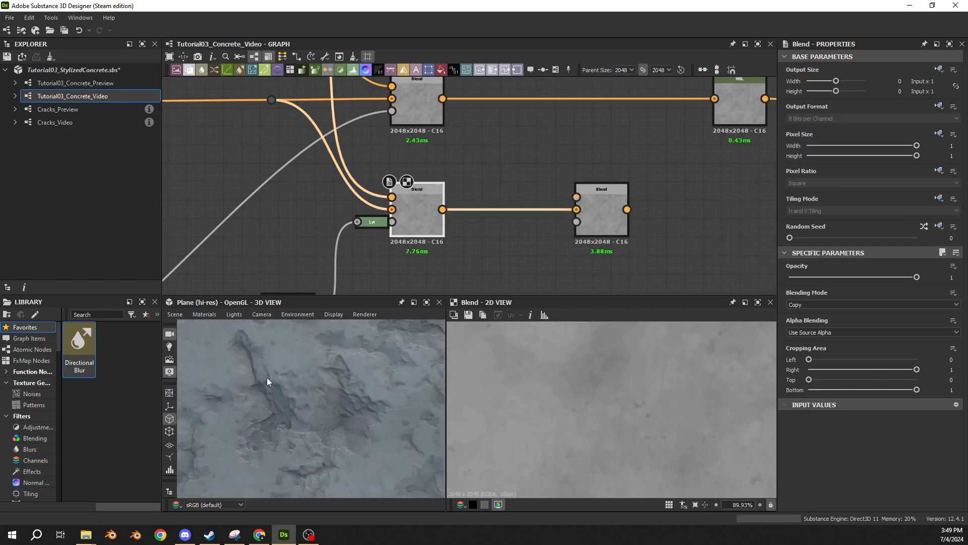
scroll(412, 242, down, 5)
middle_drag(421, 236, 487, 152)
scroll(454, 172, down, 4)
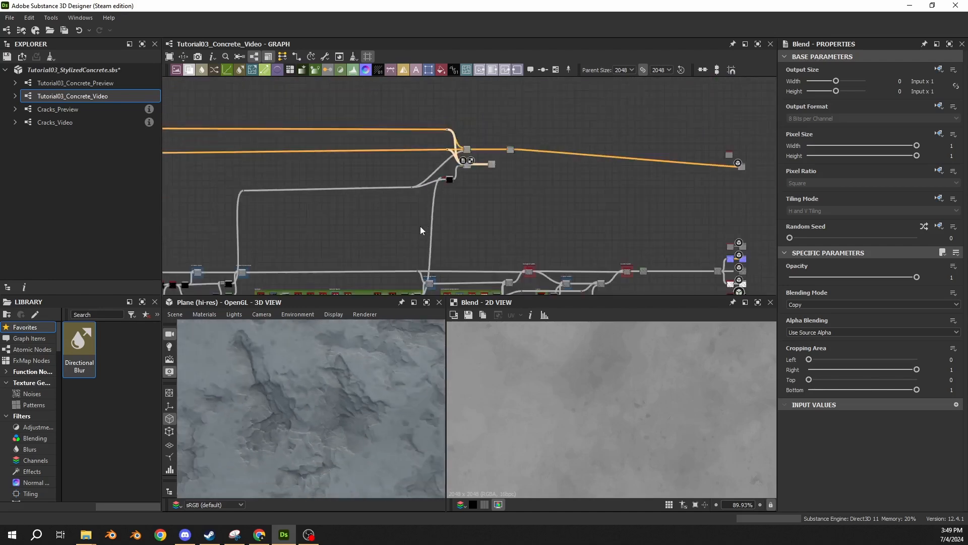
middle_drag(419, 226, 484, 131)
scroll(426, 207, up, 4)
scroll(486, 197, down, 4)
middle_drag(554, 176, 421, 222)
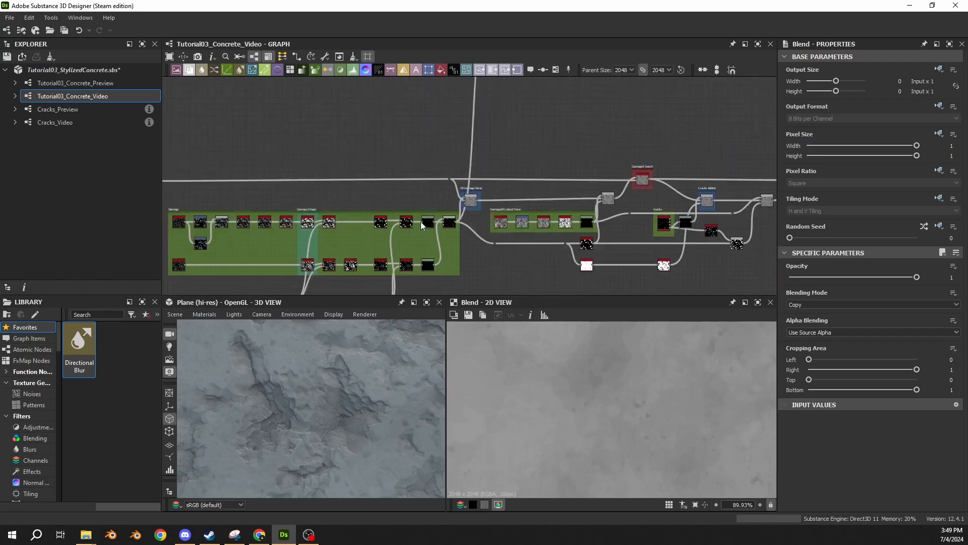
middle_drag(484, 101, 444, 282)
scroll(466, 192, up, 4)
- Check the Subtract Blend's mask against the lower color Blend's output
double_click(513, 215)
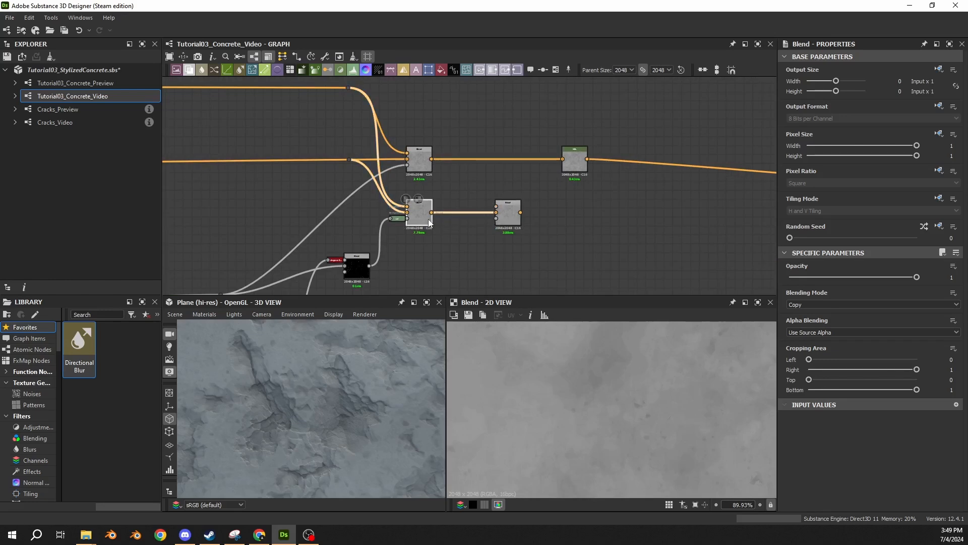
click(367, 263)
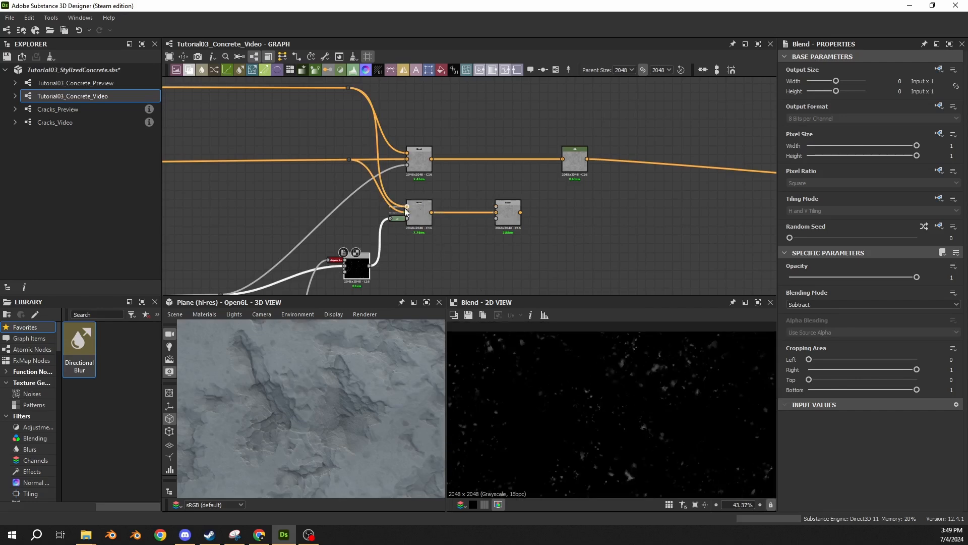
click(420, 210)
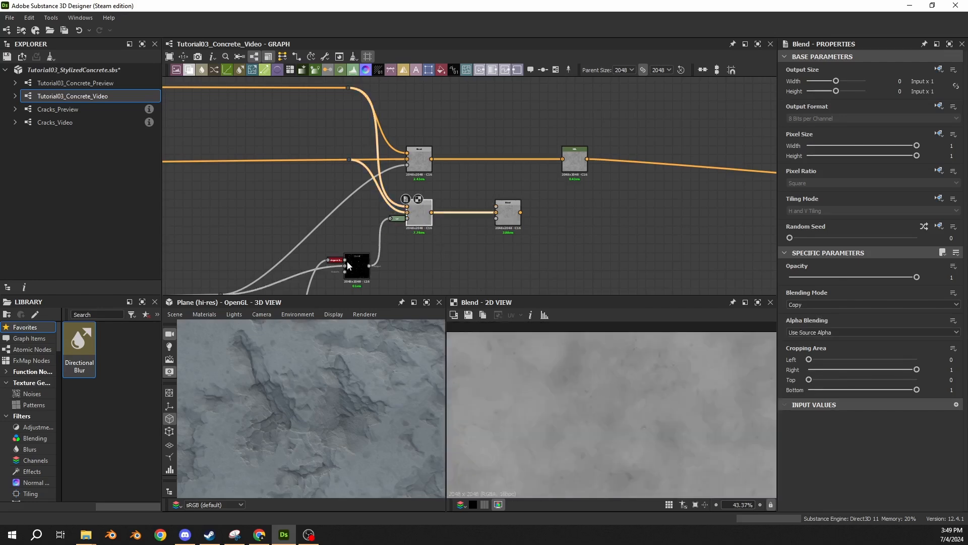
- Check the Histogram Scan mask and trace its link back to the damage section's final Blend
click(347, 261)
middle_drag(404, 241, 533, 99)
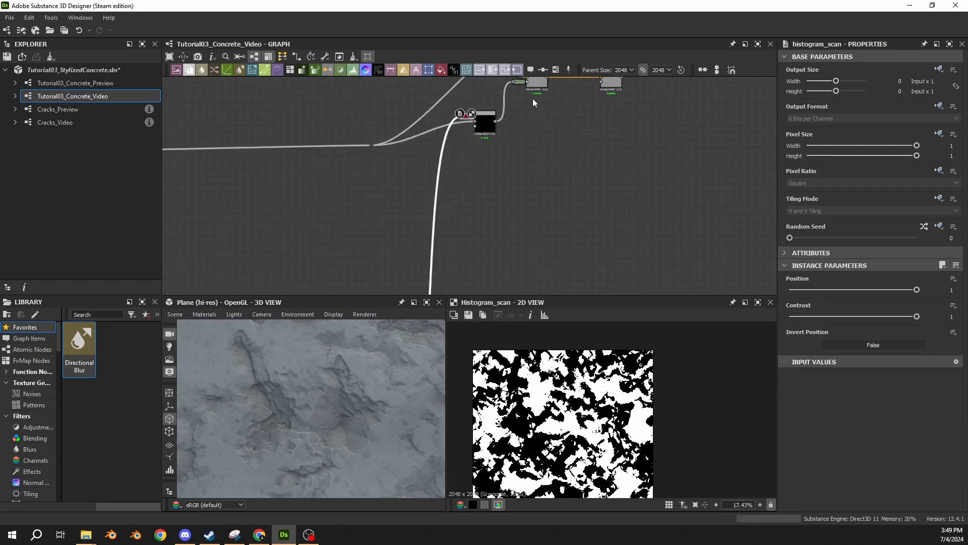
scroll(525, 134, up, 6)
click(564, 159)
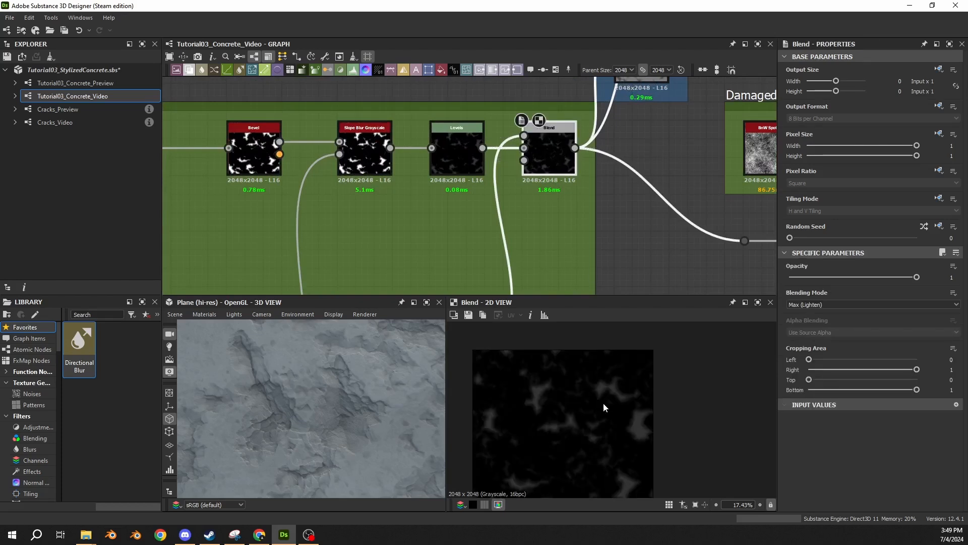
scroll(551, 402, up, 3)
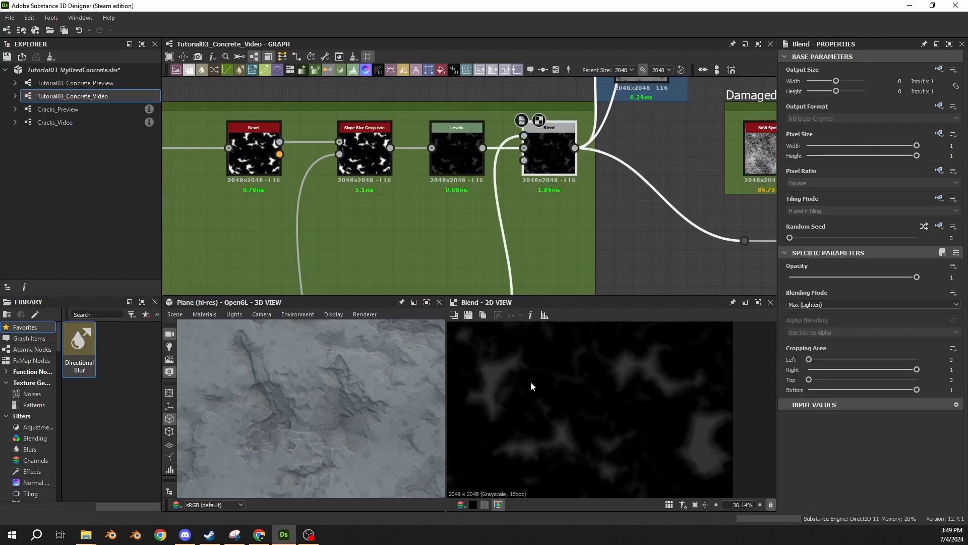
scroll(502, 176, down, 6)
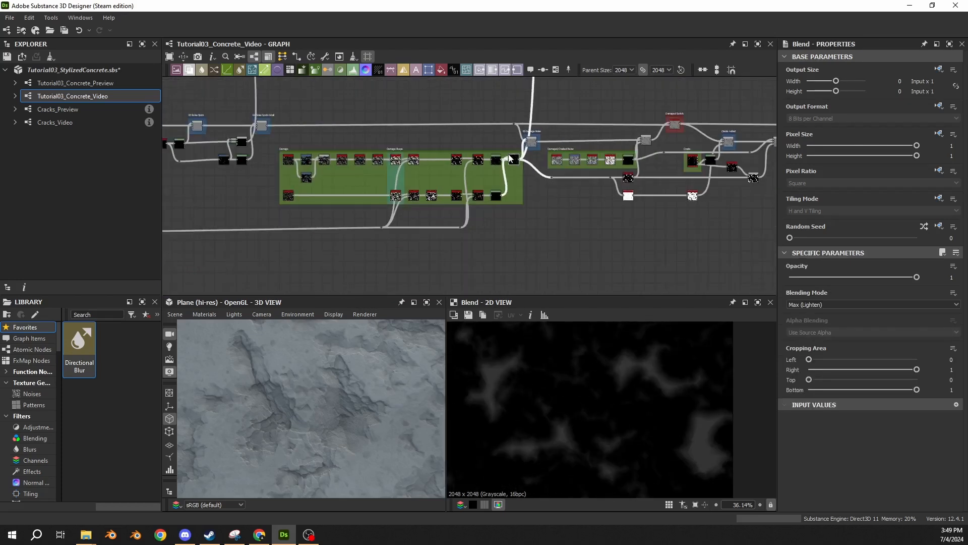
middle_drag(540, 111, 518, 215)
middle_drag(539, 83, 498, 221)
scroll(509, 237, up, 4)
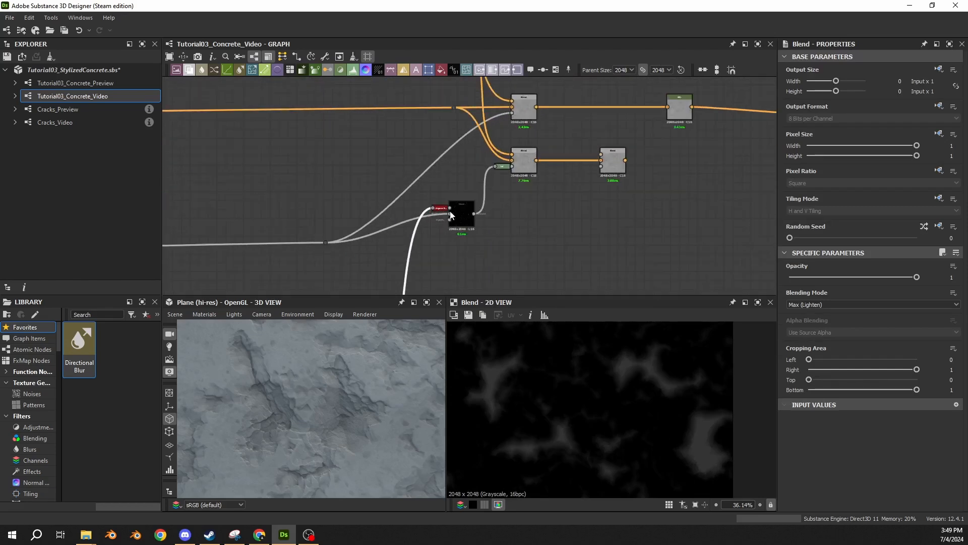
- Compare the upper and lower color Blends' outputs up close in the 2D view
click(524, 117)
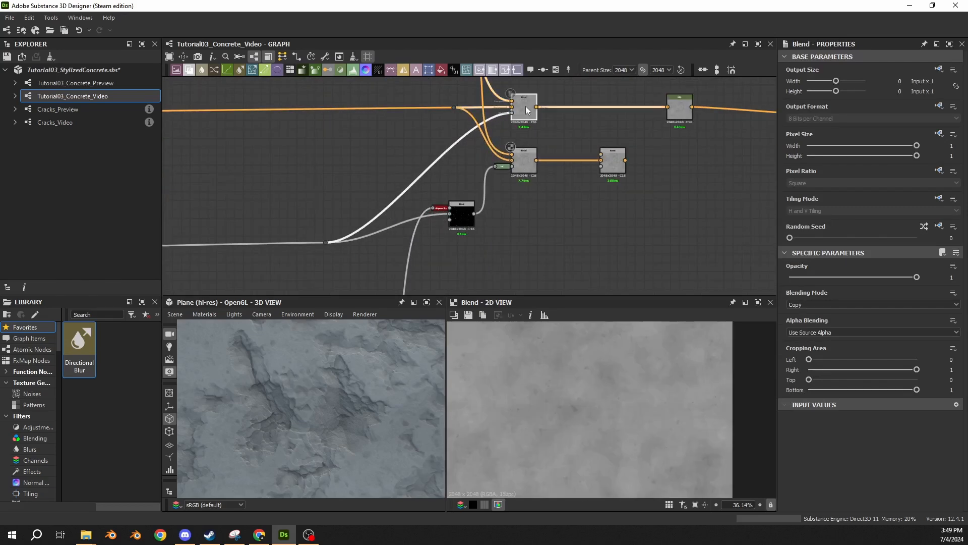
scroll(590, 377, up, 6)
middle_drag(590, 380, 587, 400)
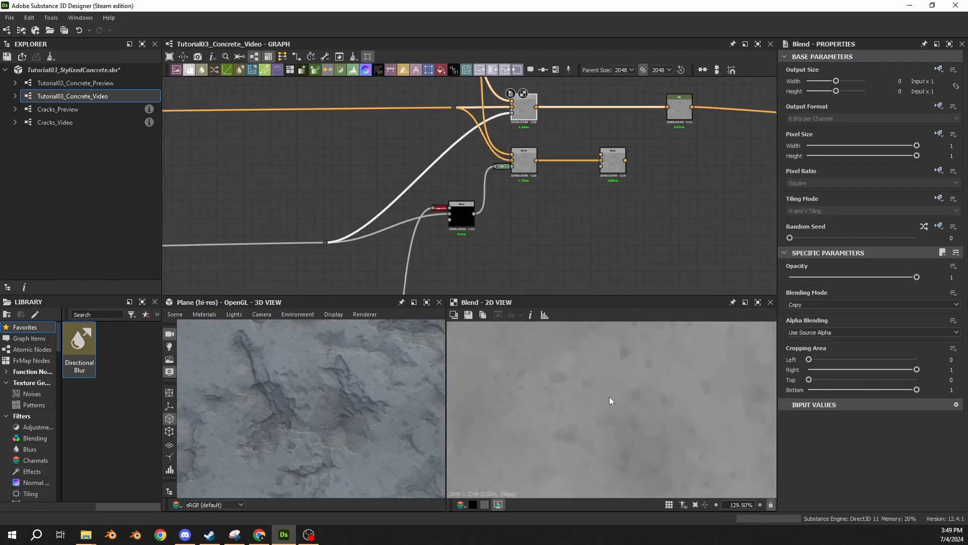
double_click(524, 160)
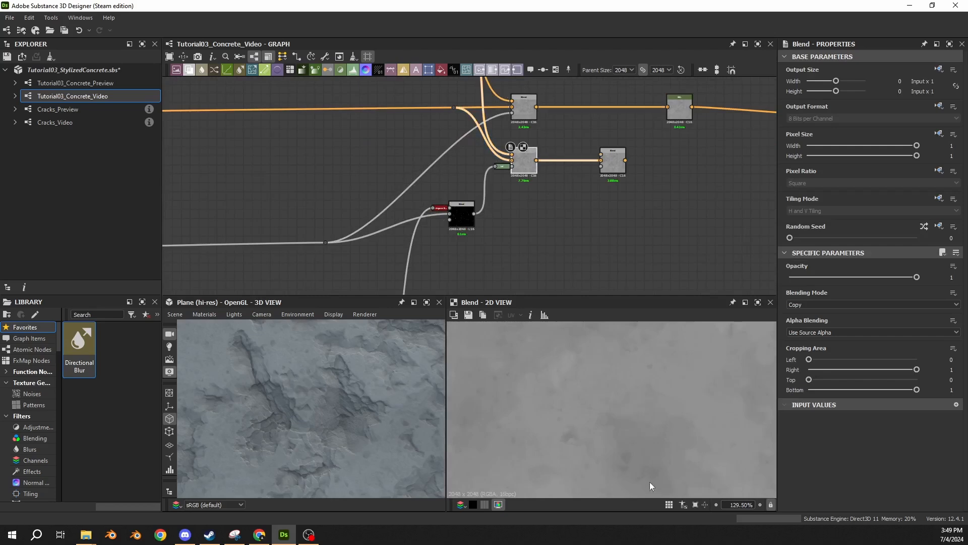
scroll(652, 443, down, 3)
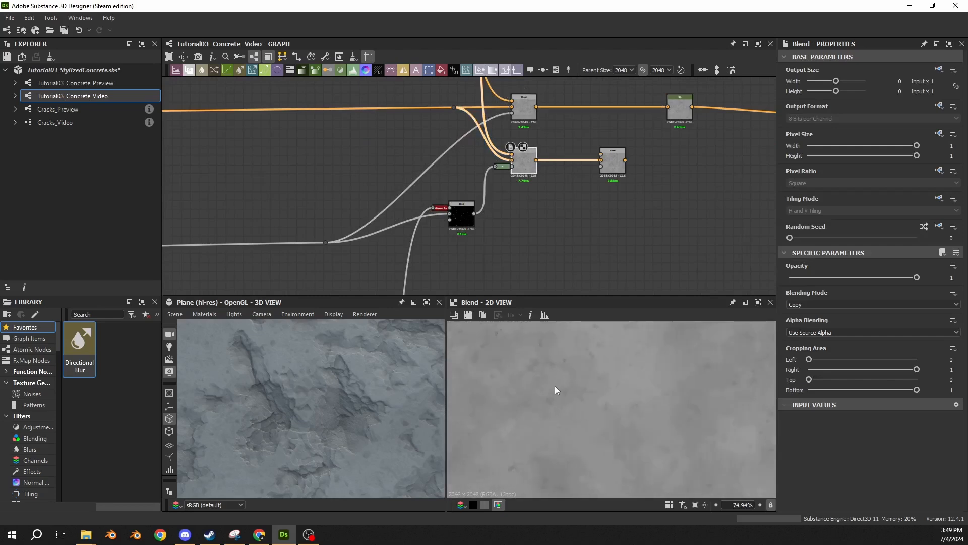
- Extend the topmost color link to a dot node placed far along the graph, level with its source dot
middle_drag(476, 136, 379, 187)
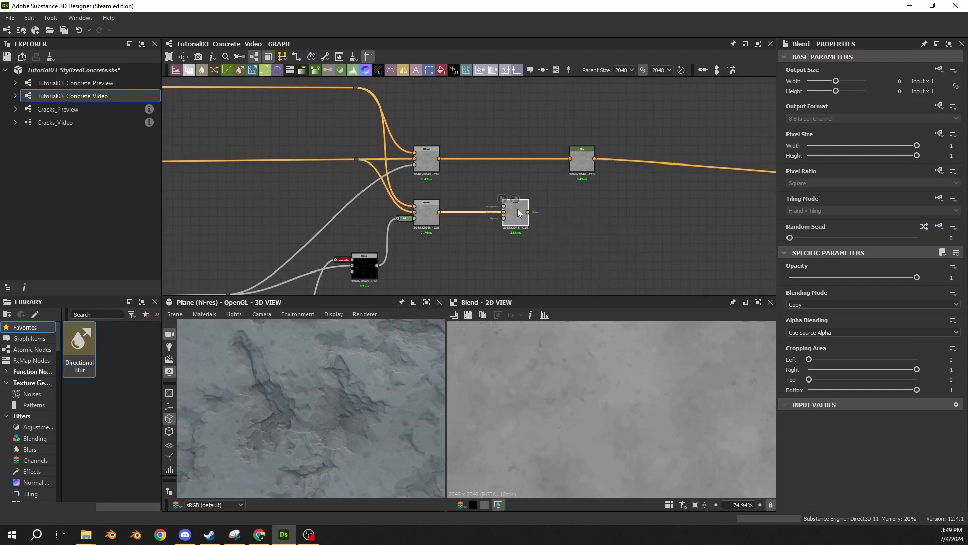
drag(544, 189, 485, 238)
middle_drag(360, 86, 328, 123)
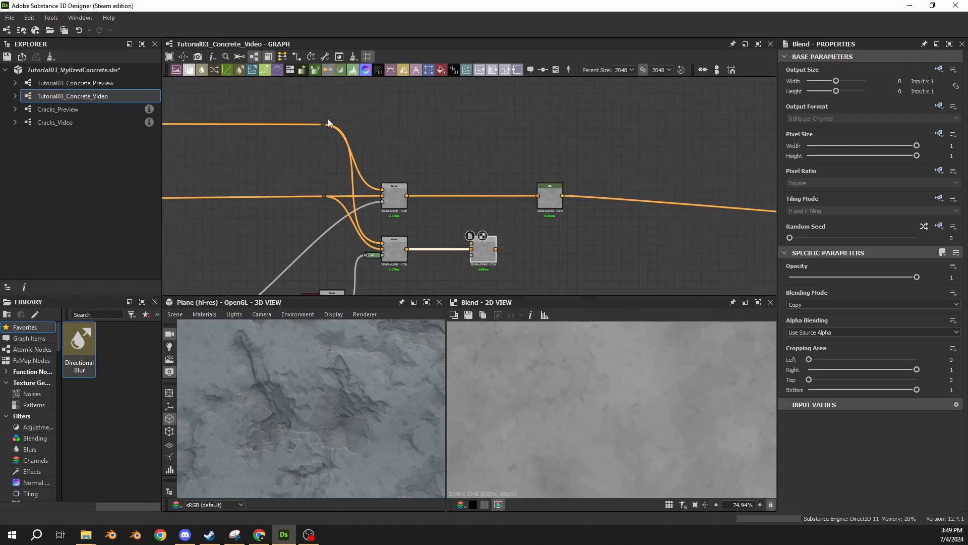
drag(328, 124, 770, 125)
key(alt)
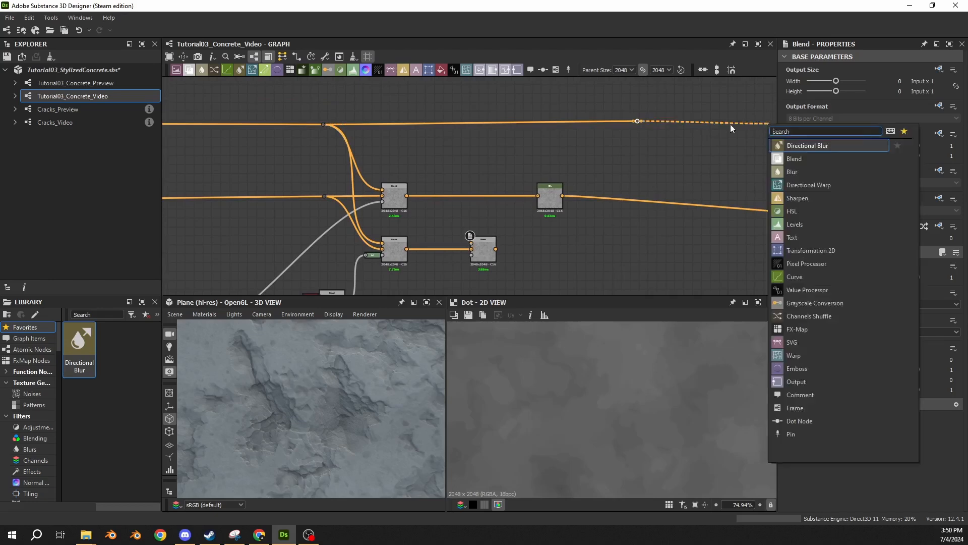
drag(671, 114, 764, 124)
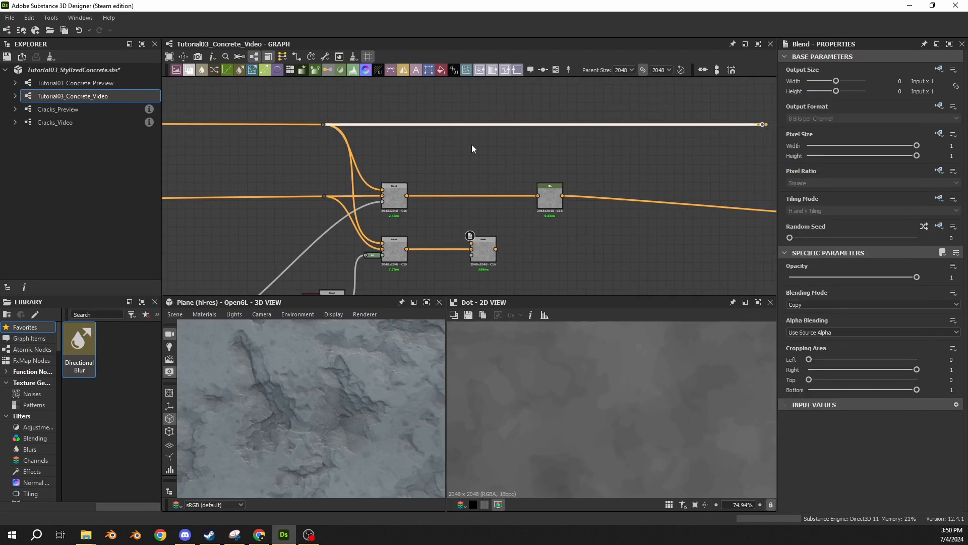
- Add a dot on the extended topmost color link and connect it to the newest Blend's foreground, displaying the result
alt+click(457, 124)
drag(457, 124, 471, 243)
double_click(484, 249)
- Add a dot on the damage mask link below the Histogram Scan and connect it to the newest Blend's opacity input
middle_drag(473, 293, 476, 192)
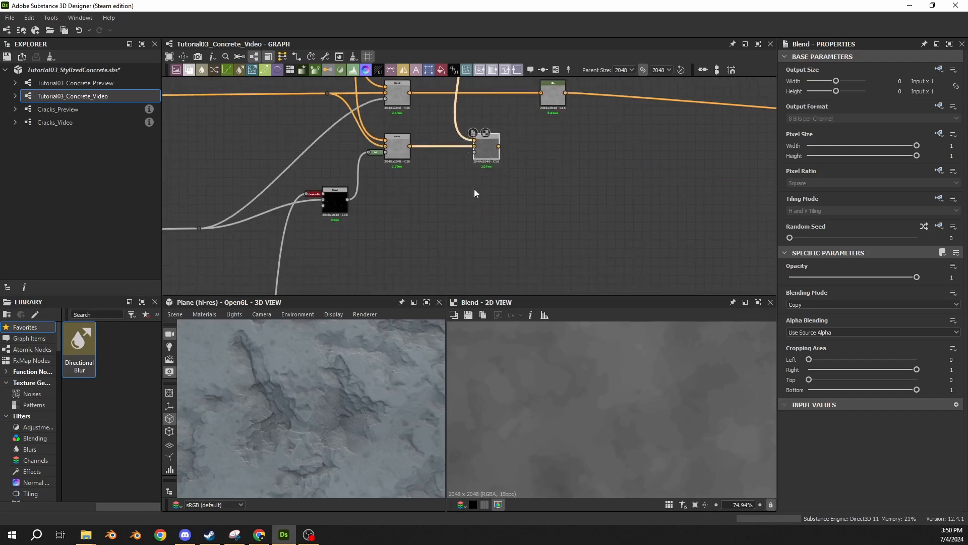
middle_drag(274, 280, 383, 191)
alt+click(387, 185)
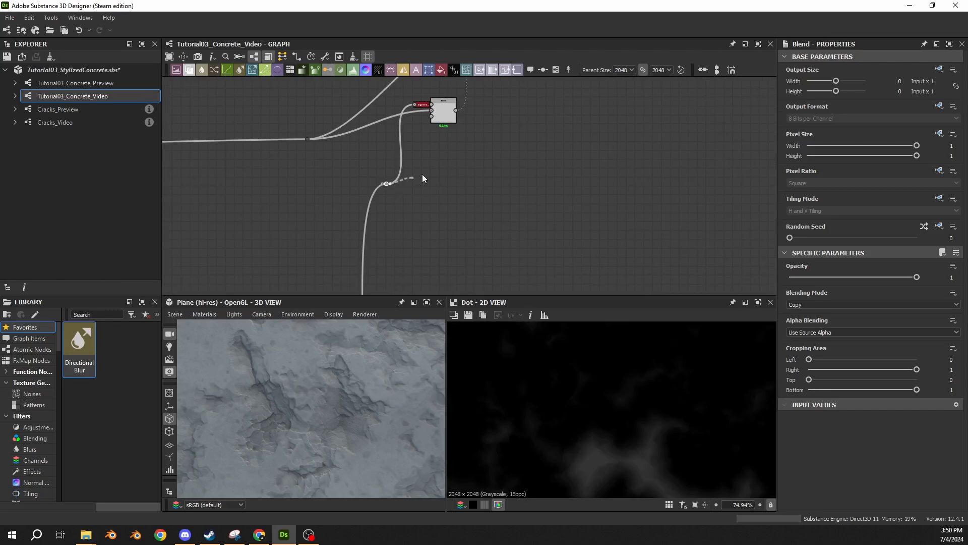
drag(423, 178, 544, 118)
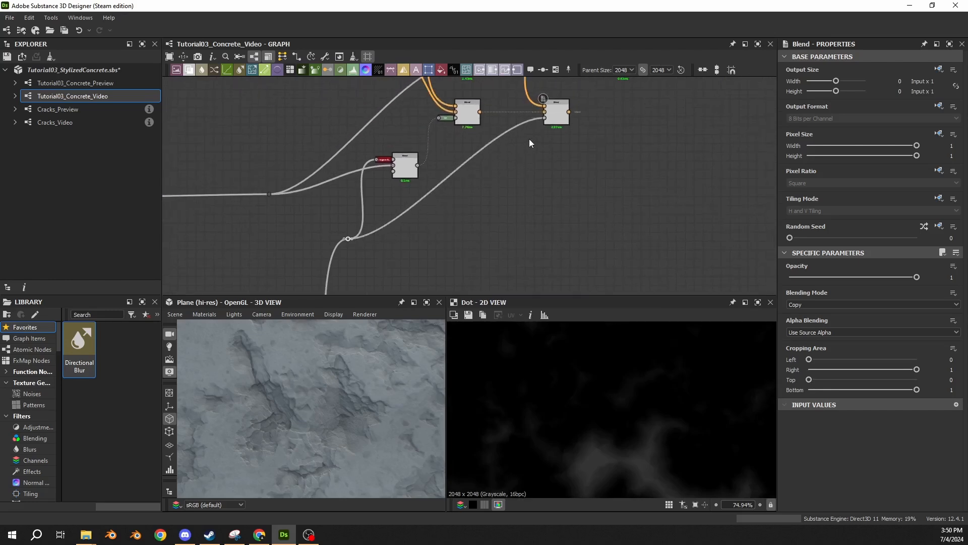
- Compare the Histogram Scan mask with the damage section's final Blend, and view the newest color Blend's output
double_click(383, 159)
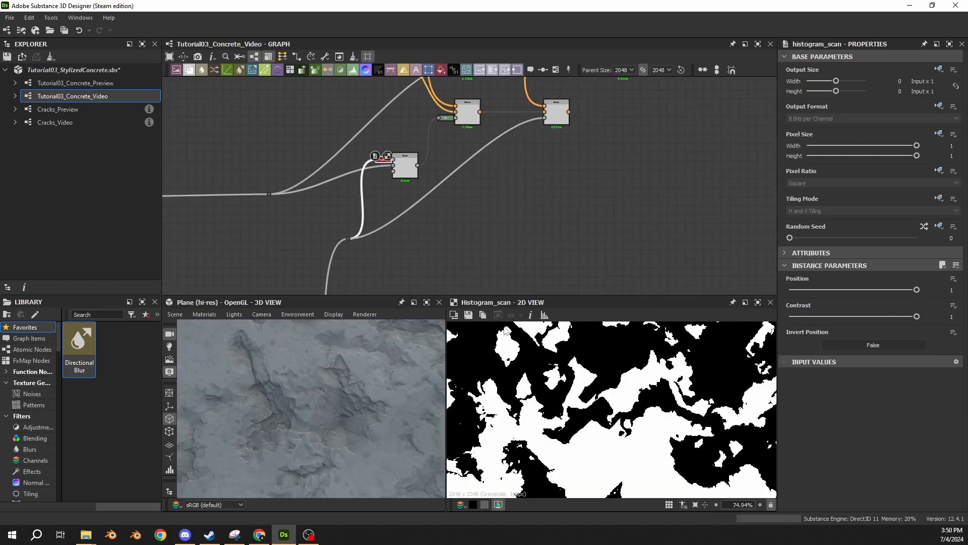
double_click(353, 240)
middle_drag(516, 230, 499, 158)
scroll(427, 234, up, 5)
click(450, 223)
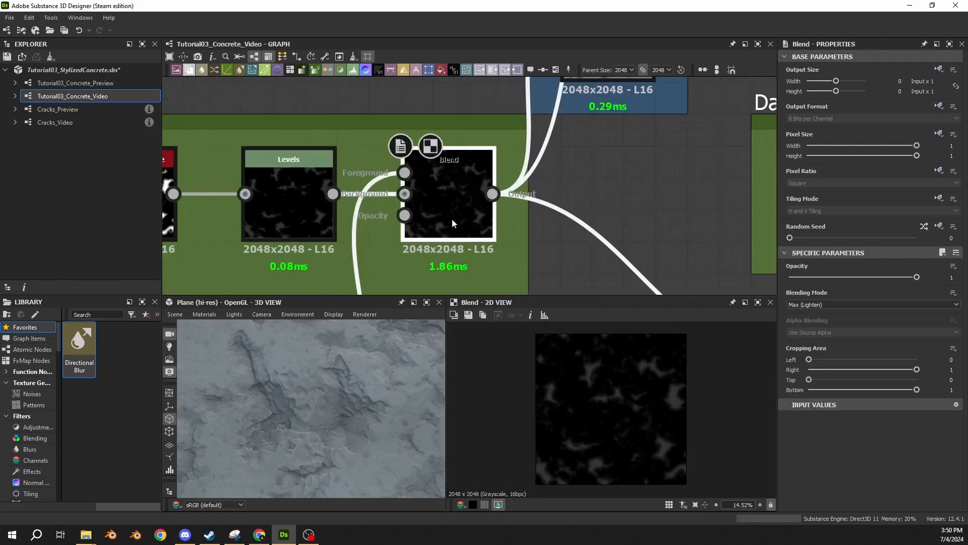
scroll(469, 210, down, 7)
middle_drag(547, 181, 509, 283)
middle_drag(575, 121, 495, 272)
middle_drag(570, 96, 507, 207)
double_click(518, 187)
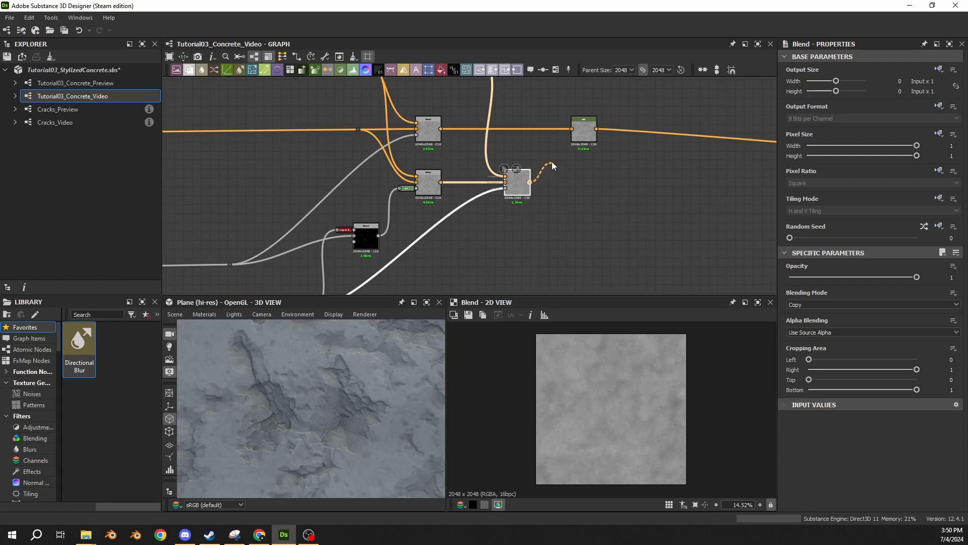
drag(552, 161, 580, 136)
click(553, 147)
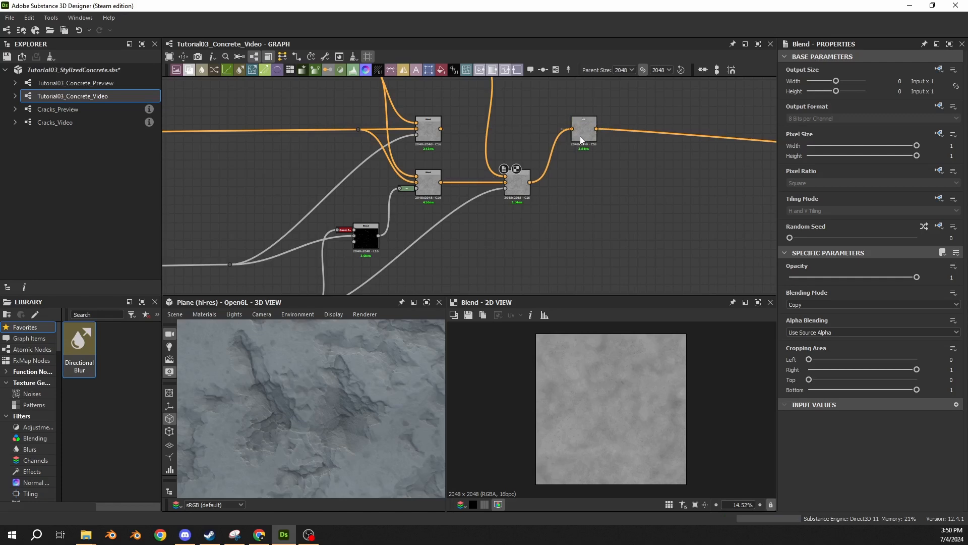
key(ctrl+z)
- Move the HSL node farther along and insert a Switch Color node between the upper color Blend and the HSL
drag(582, 138, 721, 137)
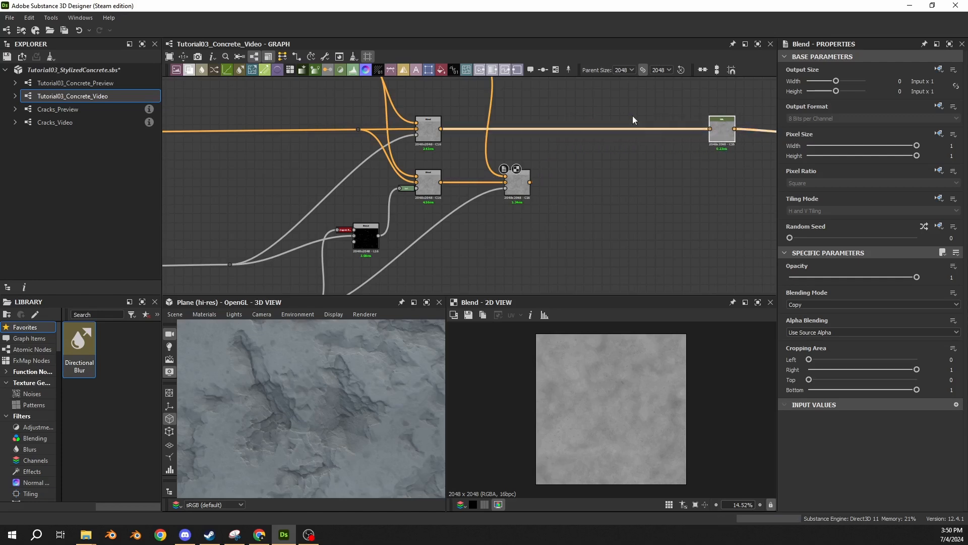
click(626, 129)
key(space)
text(swi)
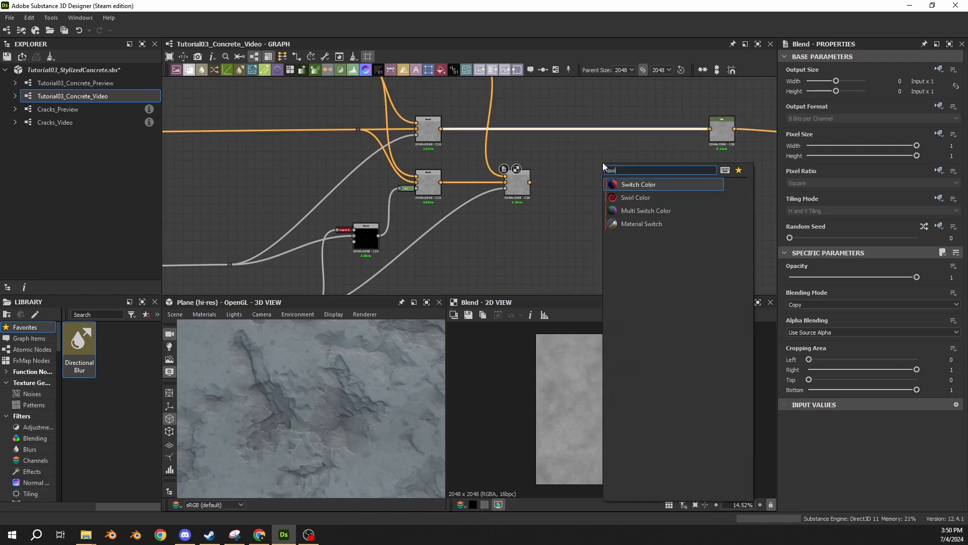
click(636, 188)
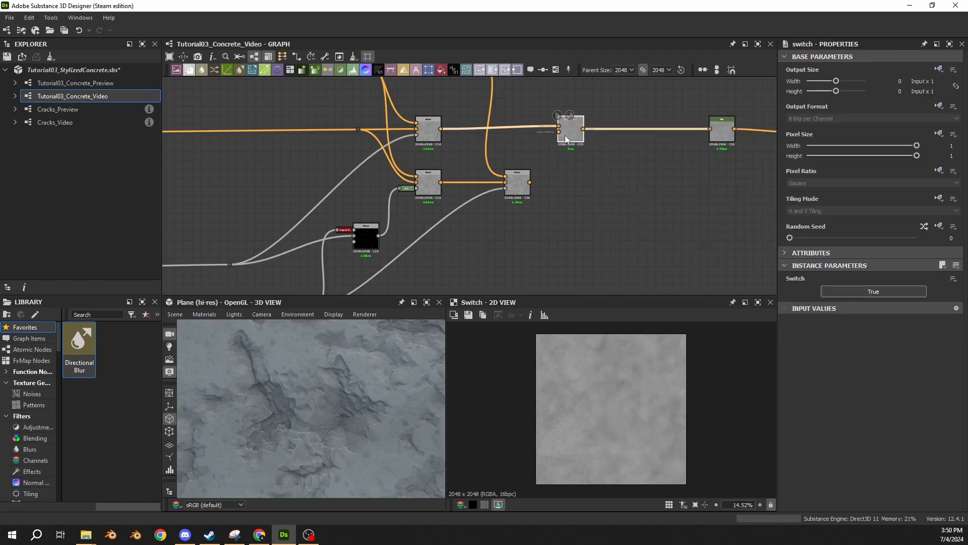
drag(565, 137, 561, 136)
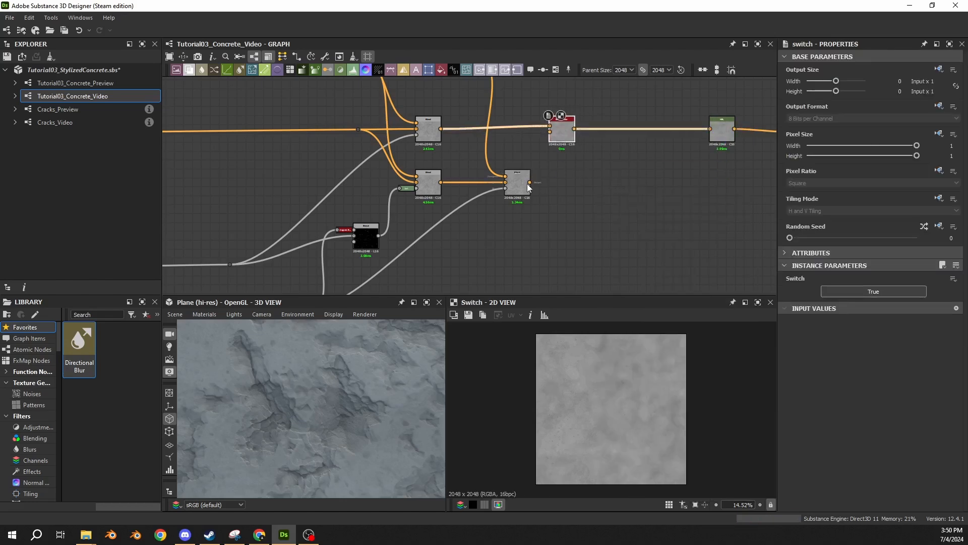
- Connect the newest Blend to the Switch Color's Input 1 (True) and the upper color Blend to its second input
middle_drag(531, 183, 523, 193)
click(504, 210)
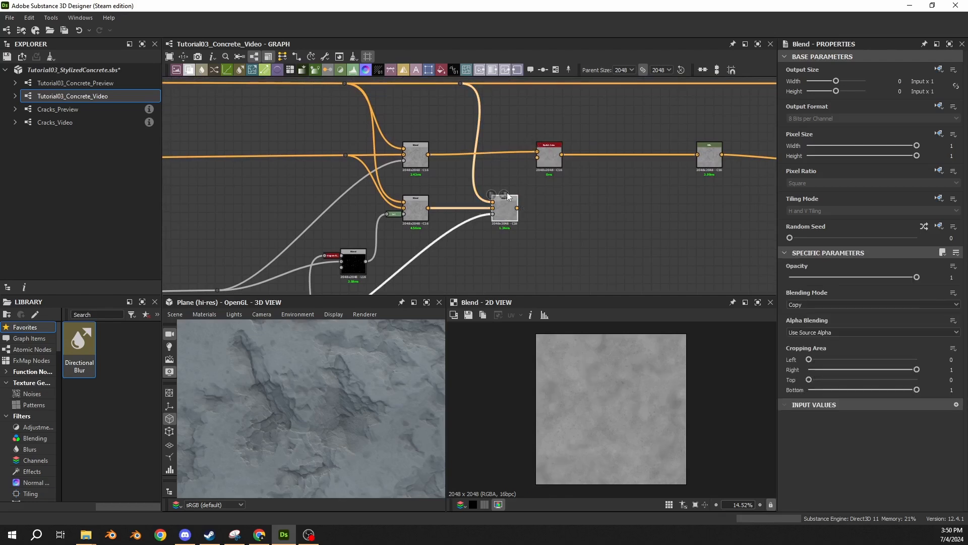
scroll(507, 192, up, 3)
drag(528, 226, 569, 108)
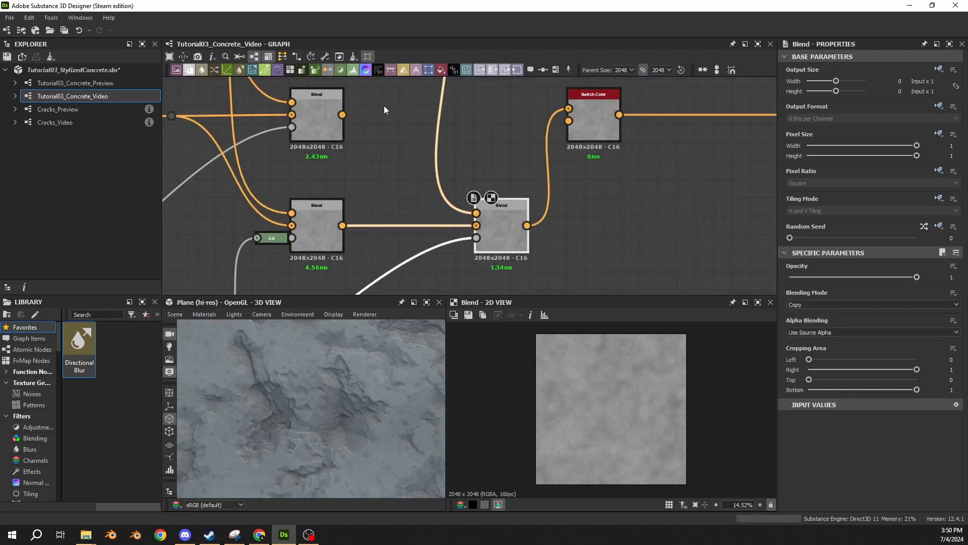
drag(342, 115, 573, 120)
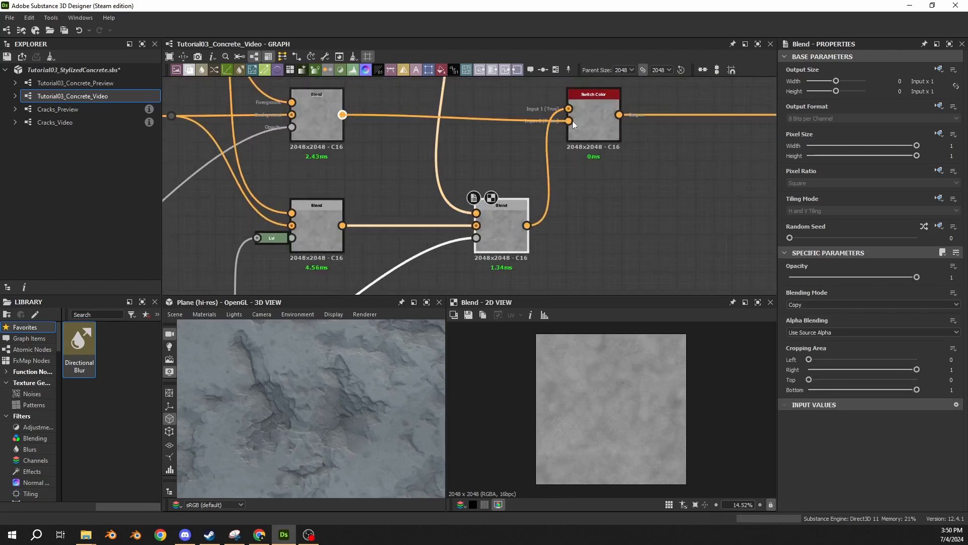
- Put a frame around the Switch Color node and title it "Damage Switch"
click(580, 119)
middle_drag(670, 76, 624, 129)
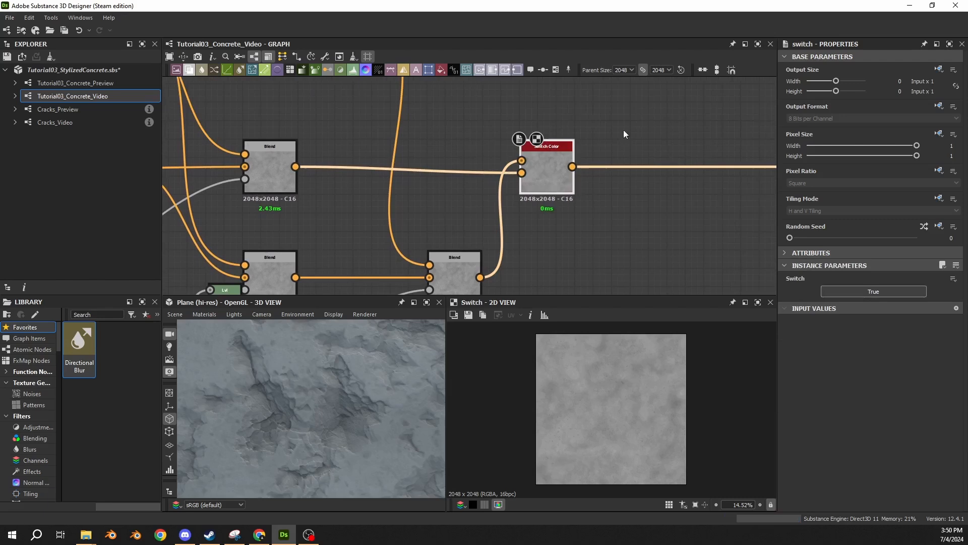
click(555, 70)
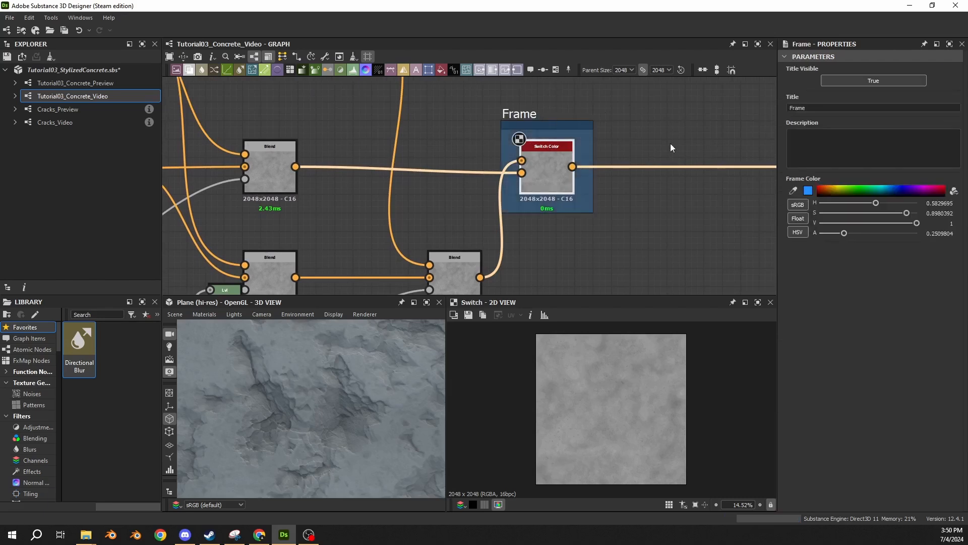
drag(817, 109, 761, 109)
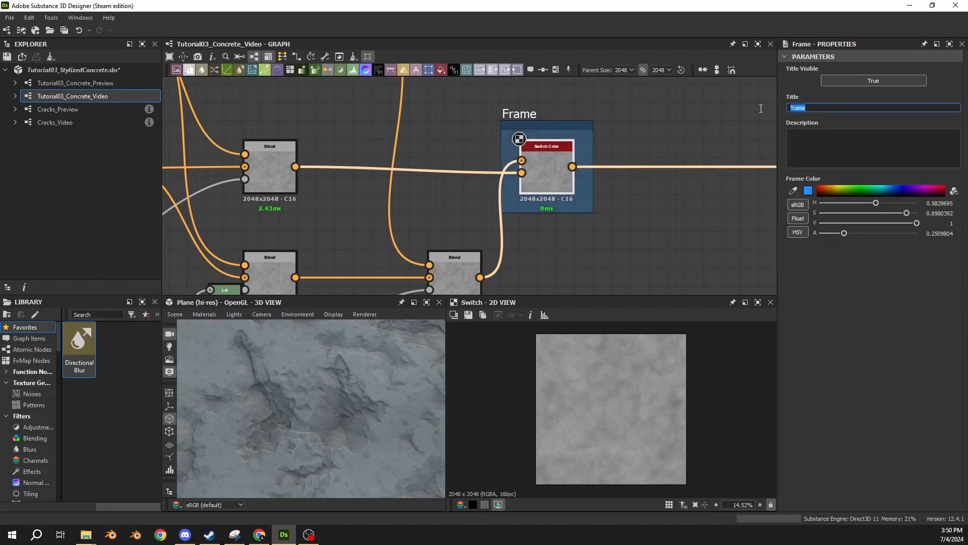
click(538, 167)
double_click(538, 117)
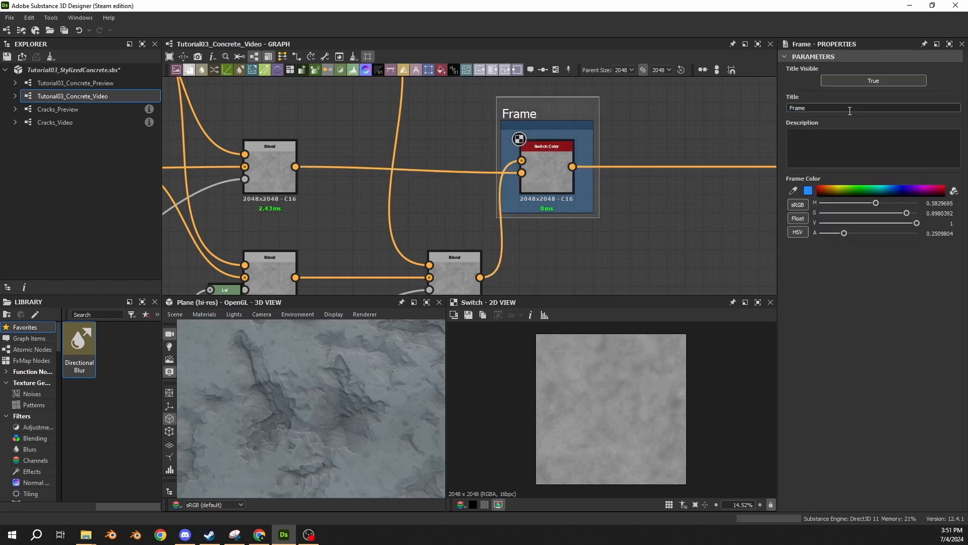
text(Damage Switch)
key(Return)
- Examine the existing red Damaged Switch frame in the graph's damage section for reference
scroll(659, 163, down, 5)
scroll(660, 162, down, 3)
middle_drag(665, 272, 506, 167)
scroll(505, 169, down, 5)
scroll(508, 198, up, 9)
drag(570, 155, 530, 154)
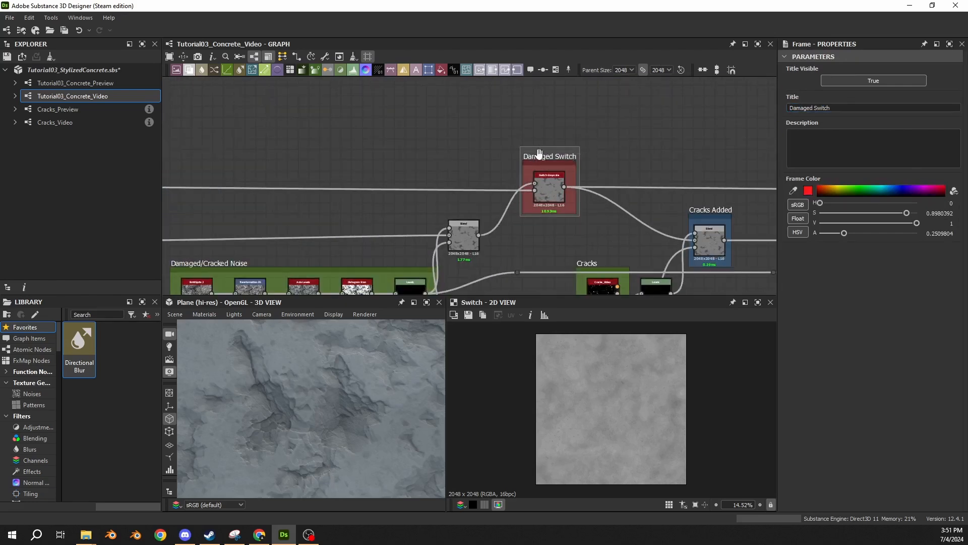
scroll(518, 163, down, 5)
middle_drag(532, 85, 501, 201)
middle_drag(480, 100, 576, 178)
scroll(482, 242, up, 5)
- Link the Switch Color node's Switch parameter to the existing graph input "damaged"
click(450, 237)
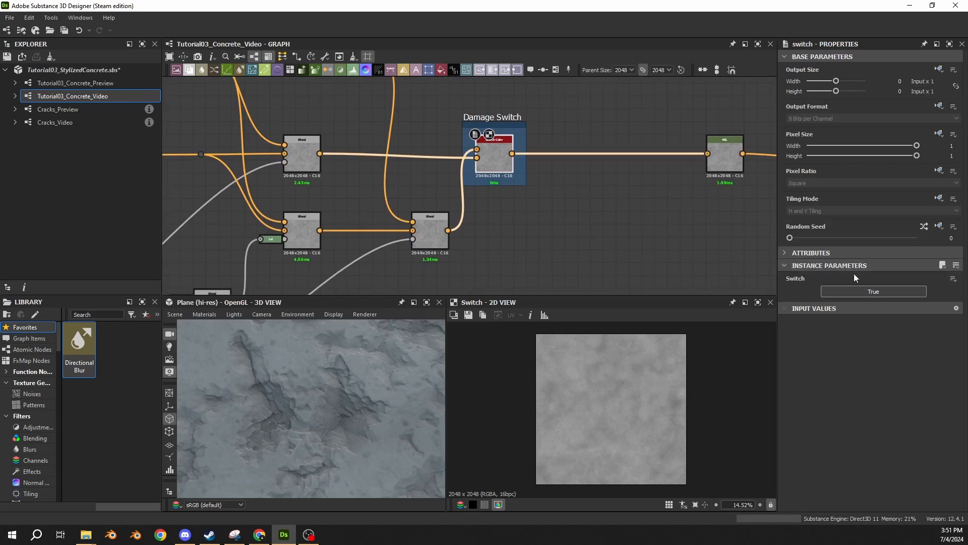
click(949, 280)
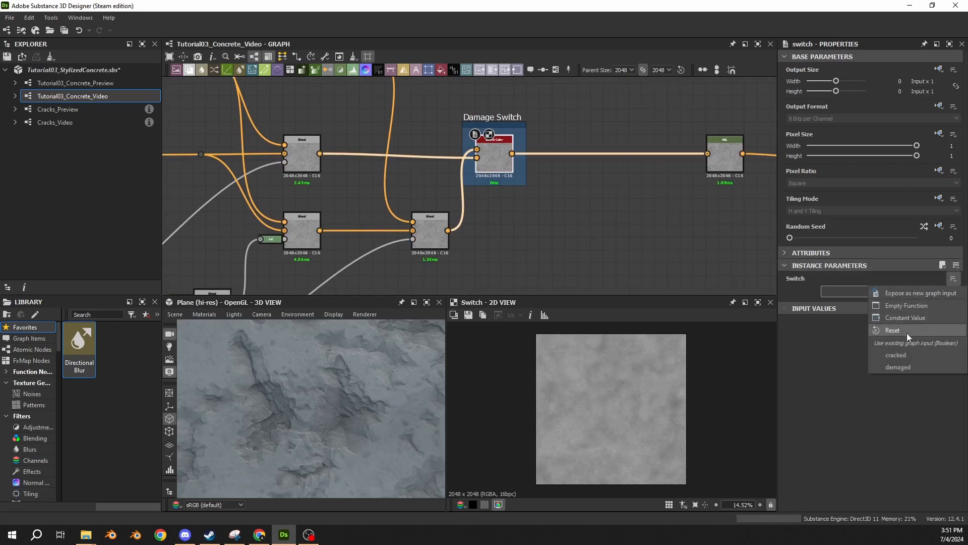
click(897, 369)
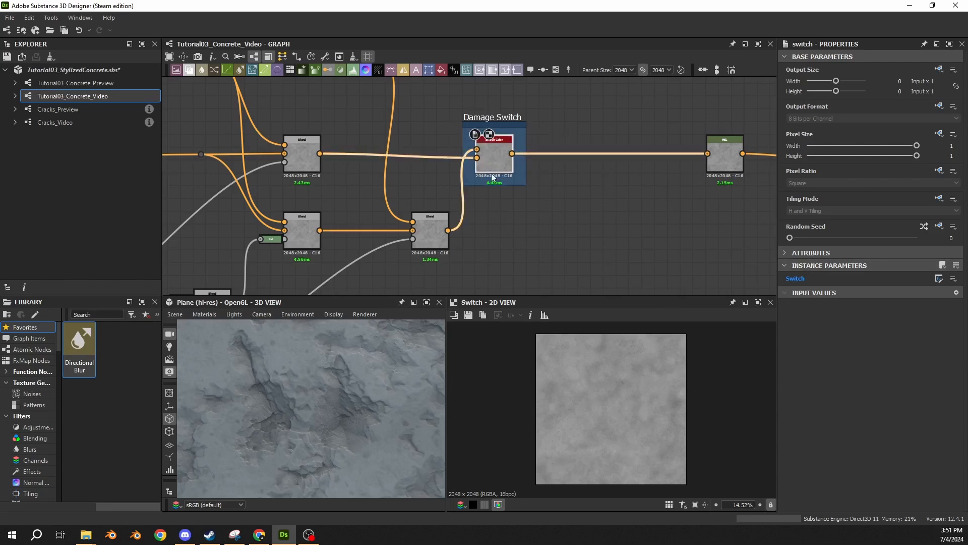
- Recolor the Damage Switch frame red by setting its frame color hue to 0
scroll(497, 232, down, 5)
click(497, 189)
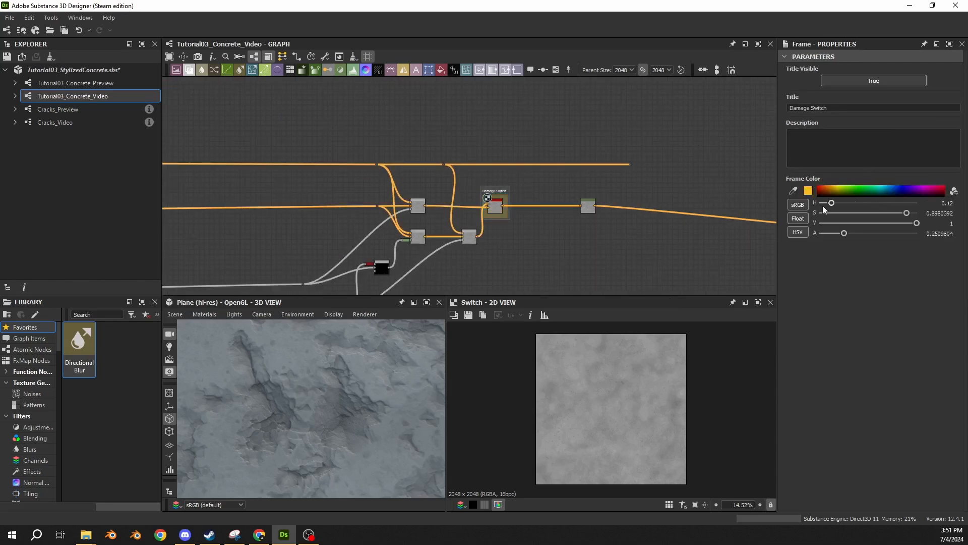
scroll(566, 159, down, 4)
scroll(552, 138, up, 5)
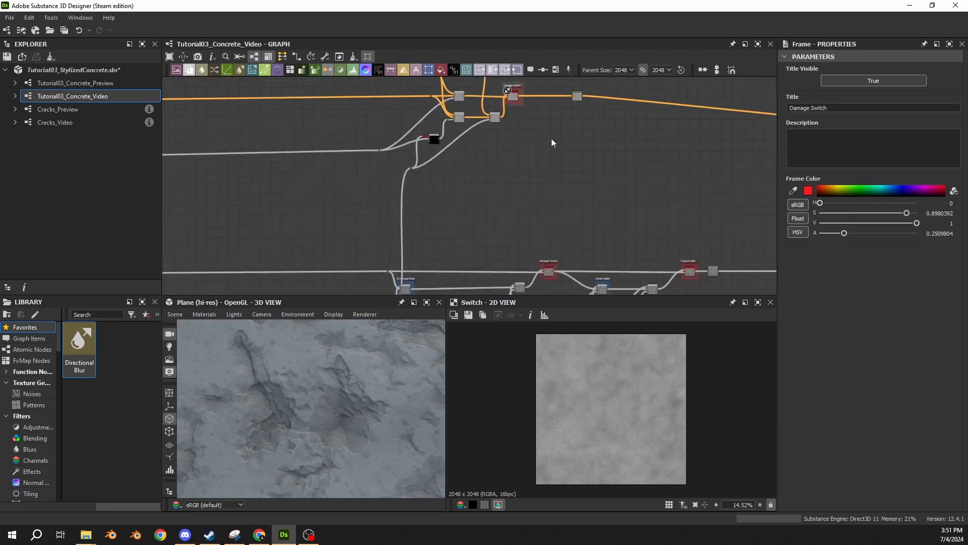
- Move the Damage Switch frame with its node closer to the HSL node and align it with the color line
scroll(540, 177, down, 6)
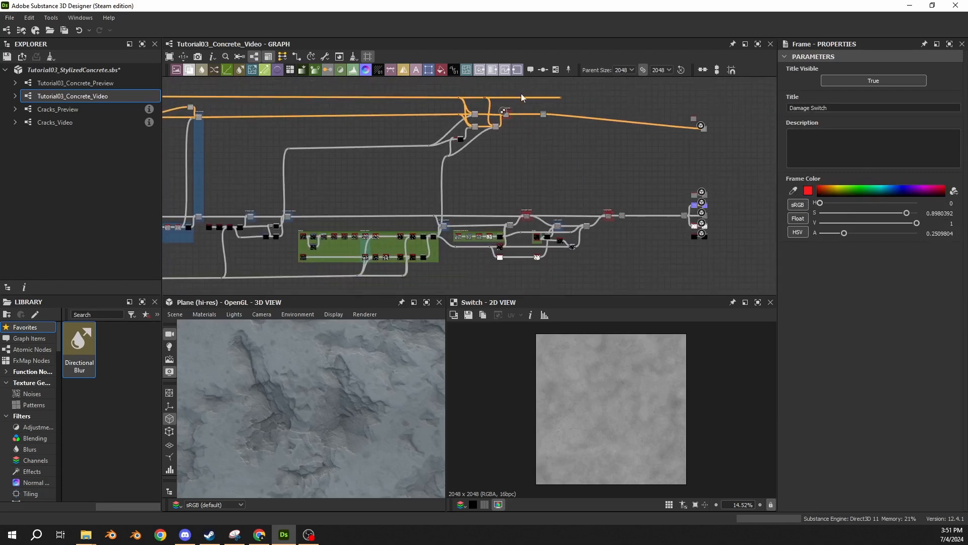
drag(505, 126, 505, 126)
scroll(528, 127, up, 3)
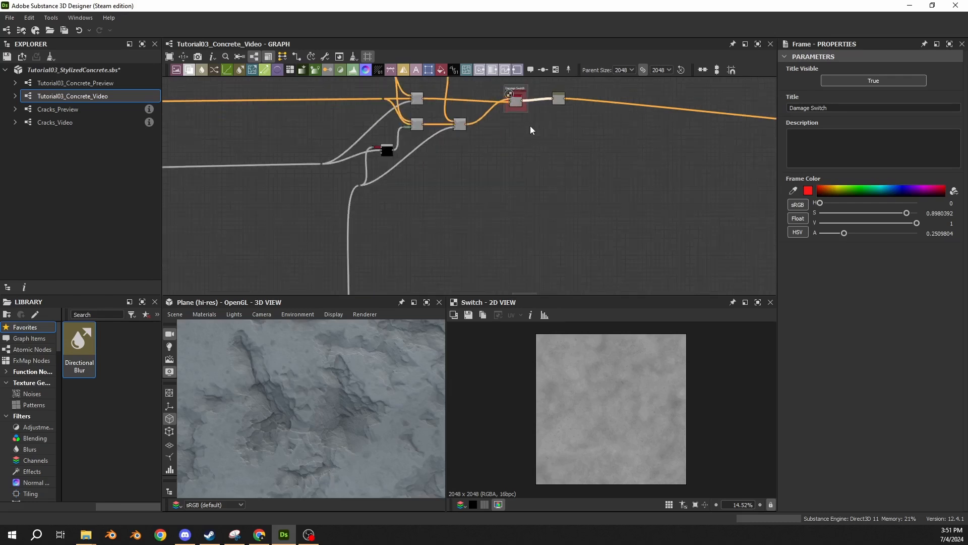
scroll(530, 125, up, 1)
middle_drag(530, 125, 528, 169)
drag(511, 165, 515, 163)
click(533, 143)
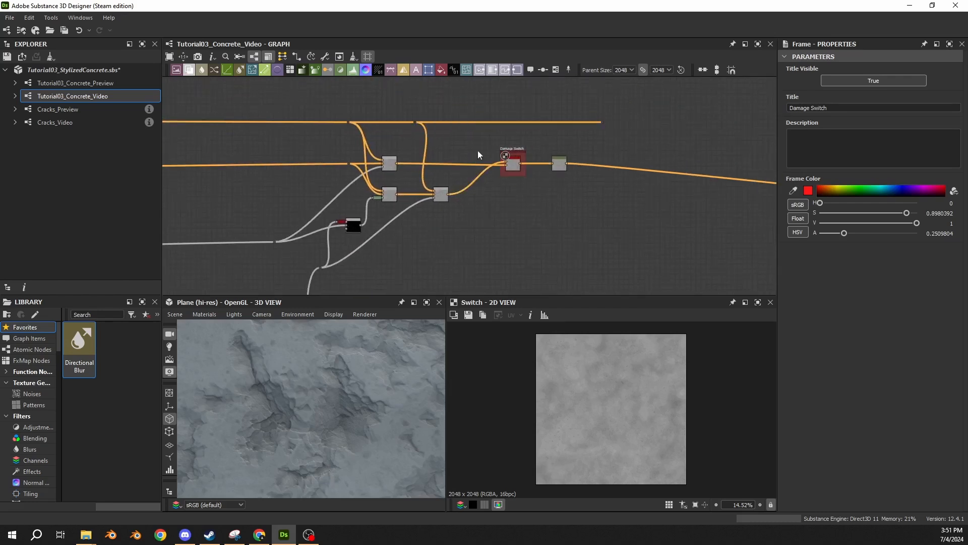
- Put a frame around the lower Blend node that feeds the Damage Switch and title it "Damage Color"
scroll(453, 194, up, 3)
click(453, 194)
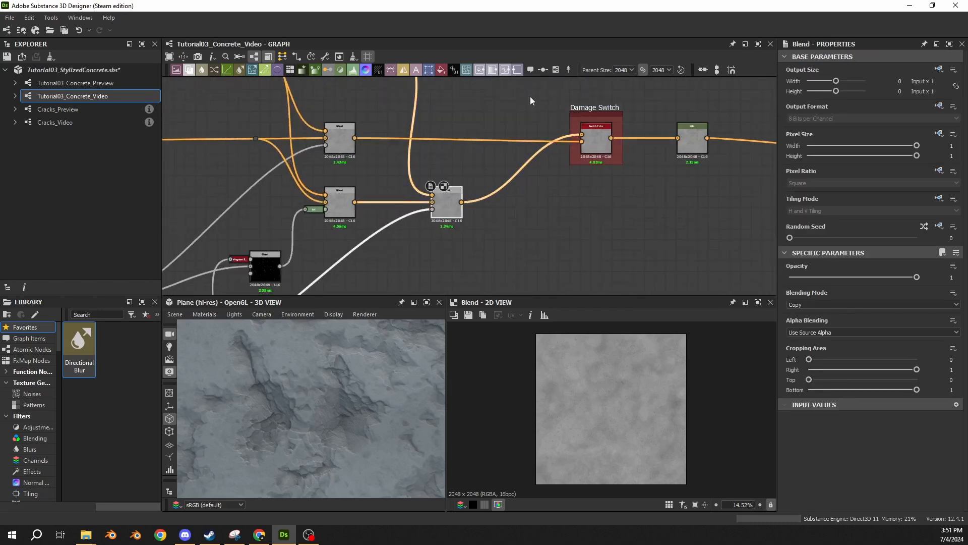
click(557, 69)
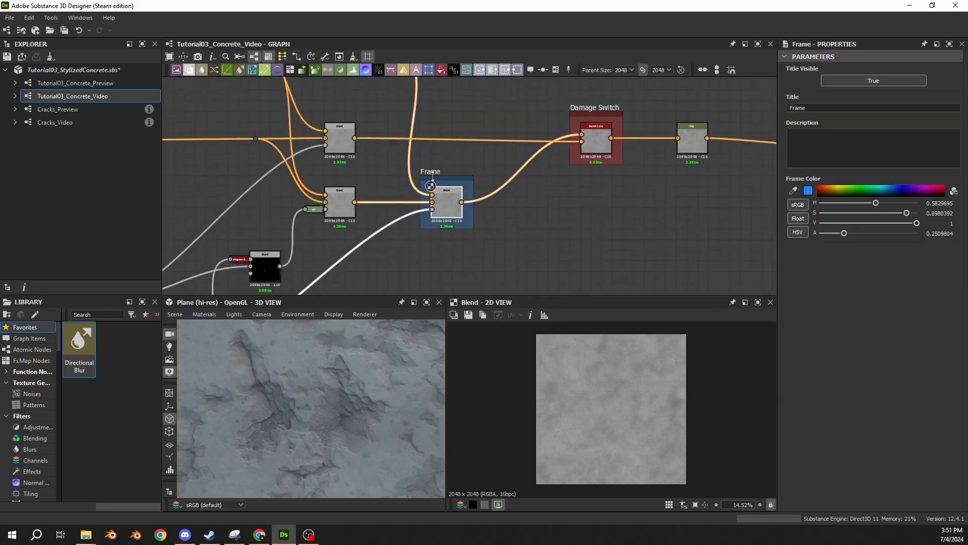
double_click(822, 108)
text(Damage Col)
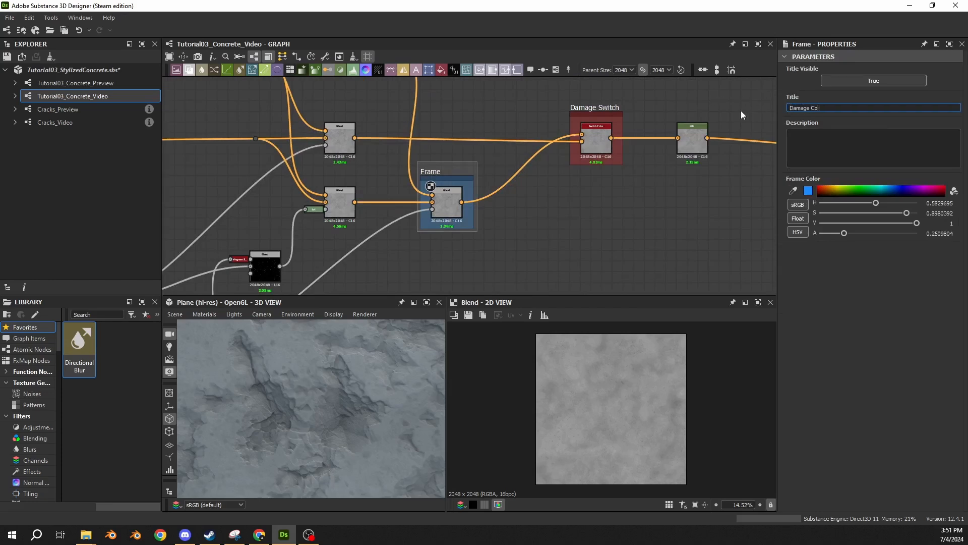
text(or)
click(456, 202)
- Examine the concrete plane in the 3D view from farther away and up close around the damaged areas
right_drag(236, 420, 528, 255)
right_drag(273, 428, 360, 370)
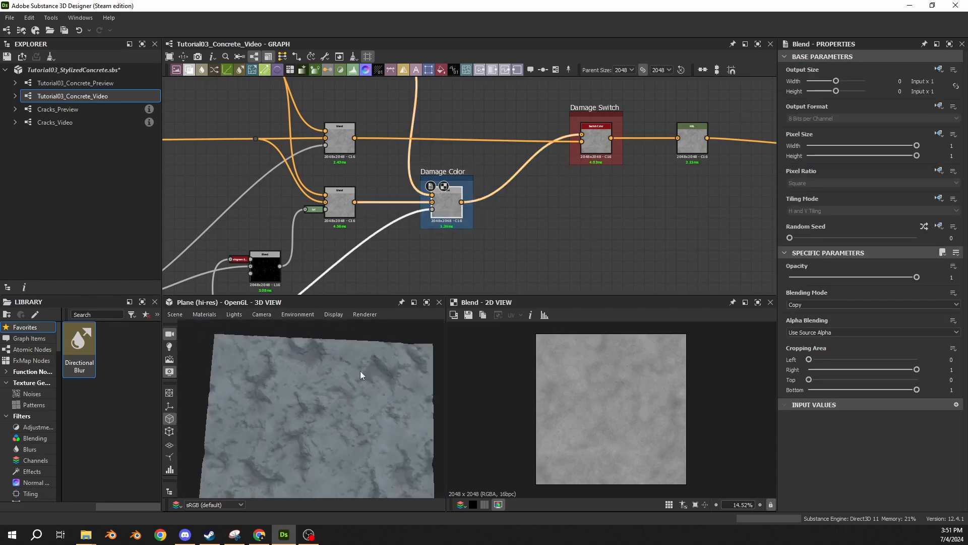
drag(360, 371, 341, 396)
scroll(291, 410, up, 4)
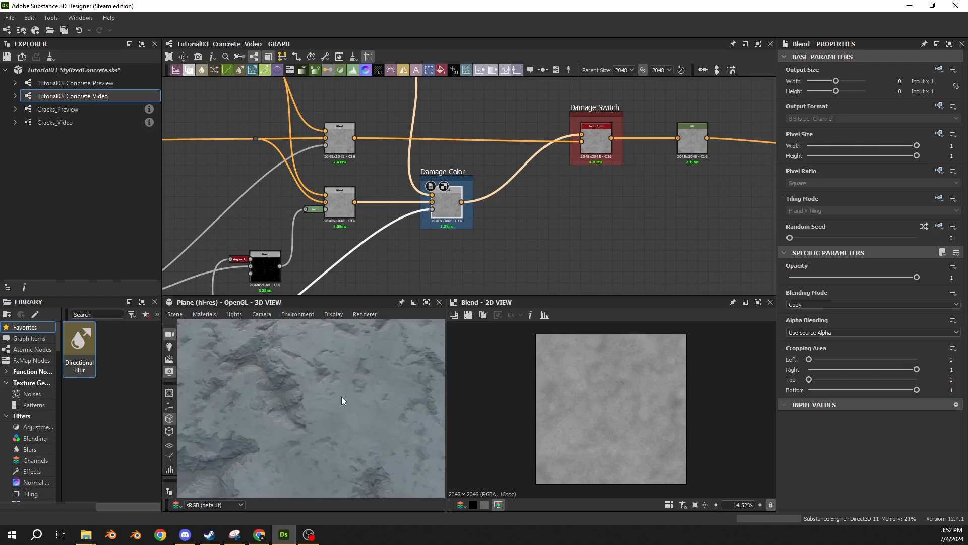
middle_drag(469, 209, 519, 178)
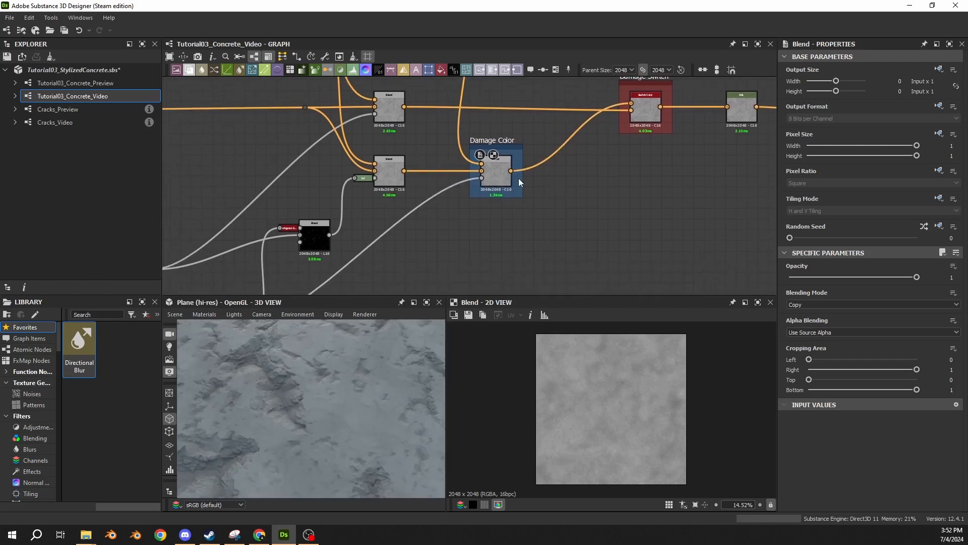
- Switch the graph's Damaged? preview parameter to False and back to True, comparing both surfaces in the 3D view
click(637, 178)
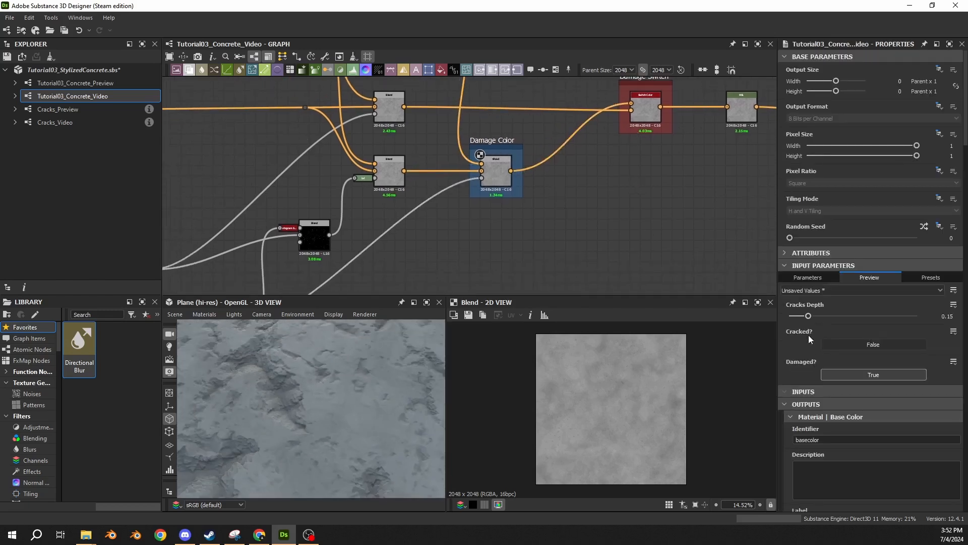
click(833, 374)
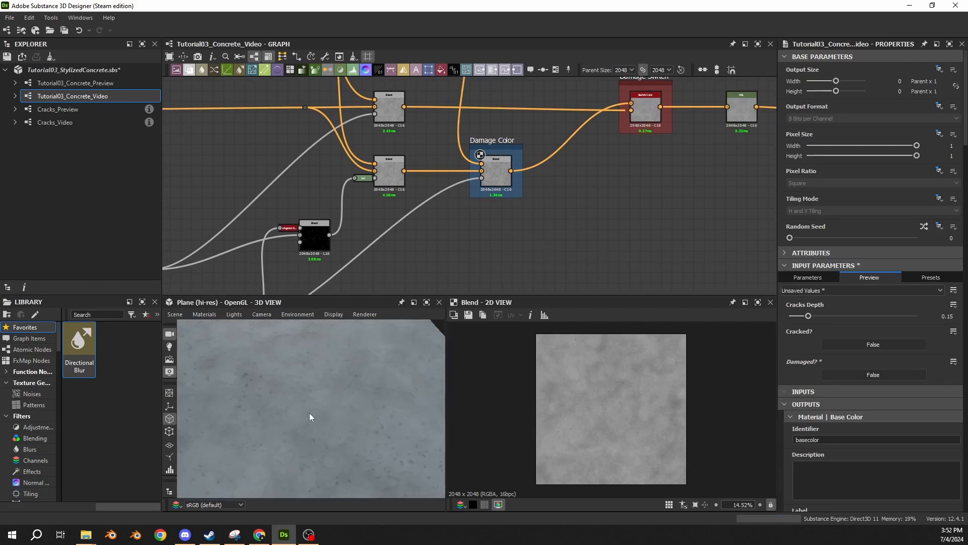
mouse_move(310, 416)
mouse_down()
mouse_move(331, 402)
mouse_move(272, 445)
mouse_move(316, 413)
mouse_up()
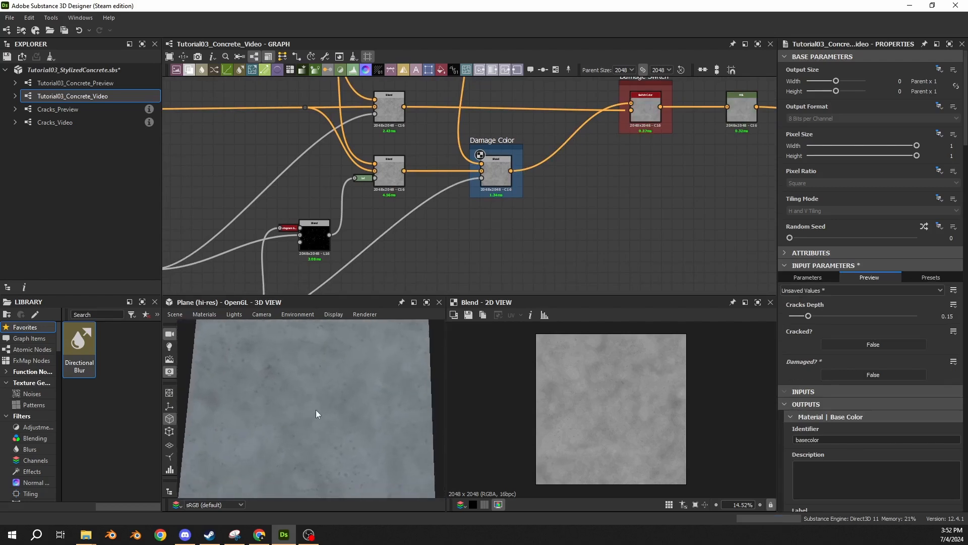
click(869, 374)
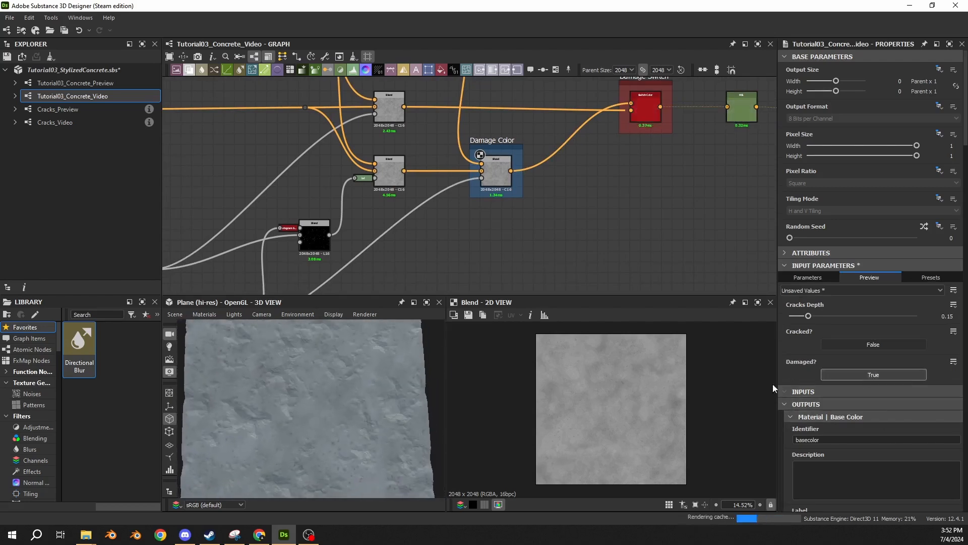
scroll(253, 411, up, 4)
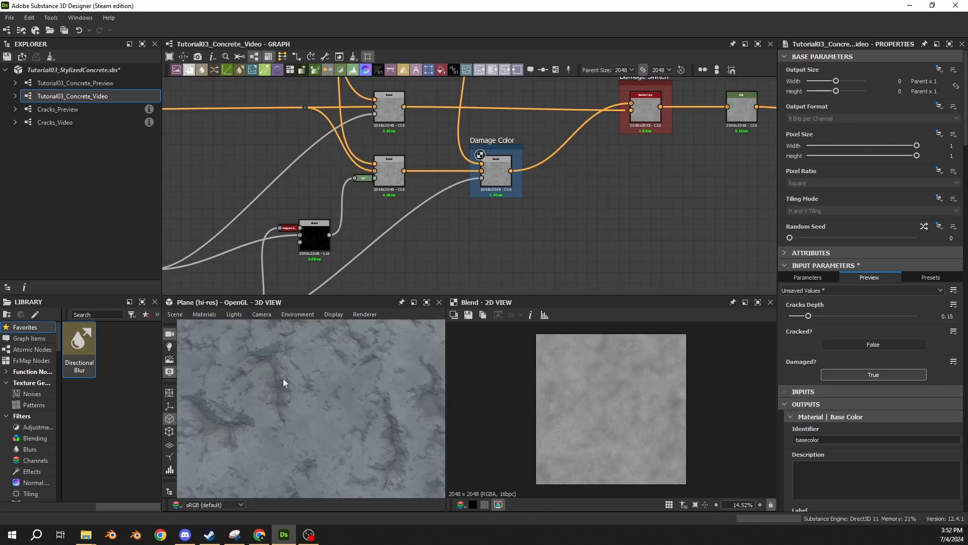
drag(270, 361, 242, 414)
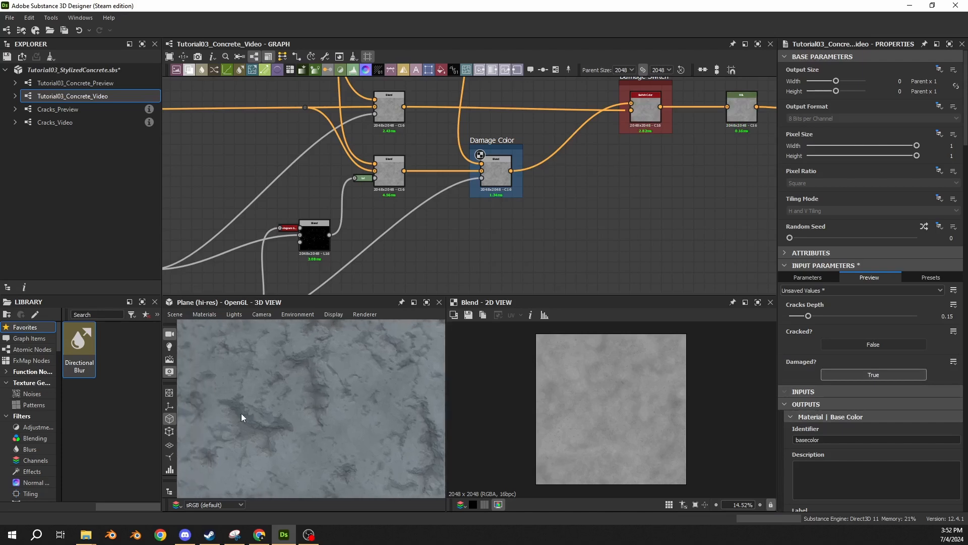
- Select the Damage Color Blend node and compare its colour output with the damaged areas on the 3D plane
drag(527, 132, 462, 202)
click(488, 177)
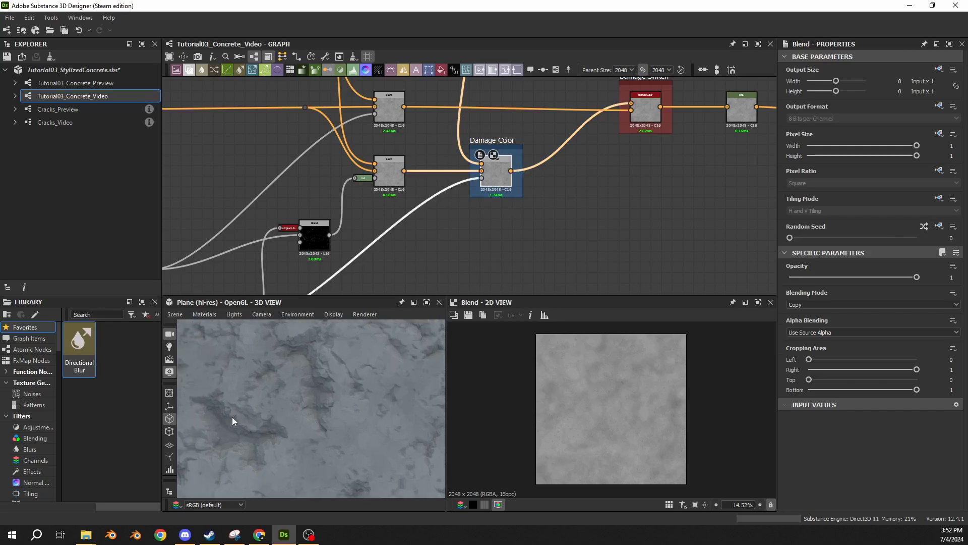
drag(232, 417, 237, 385)
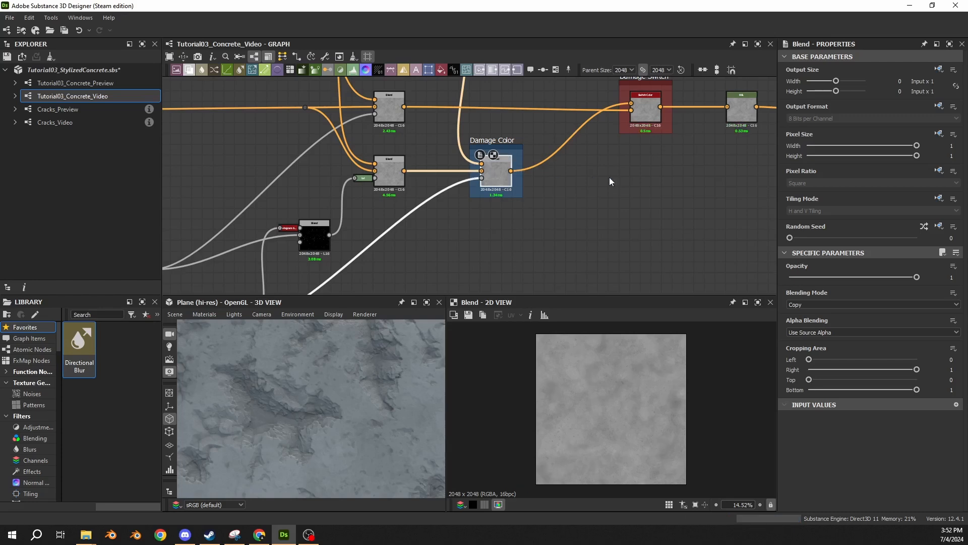
middle_drag(609, 177, 560, 198)
scroll(602, 416, up, 5)
scroll(602, 415, down, 1)
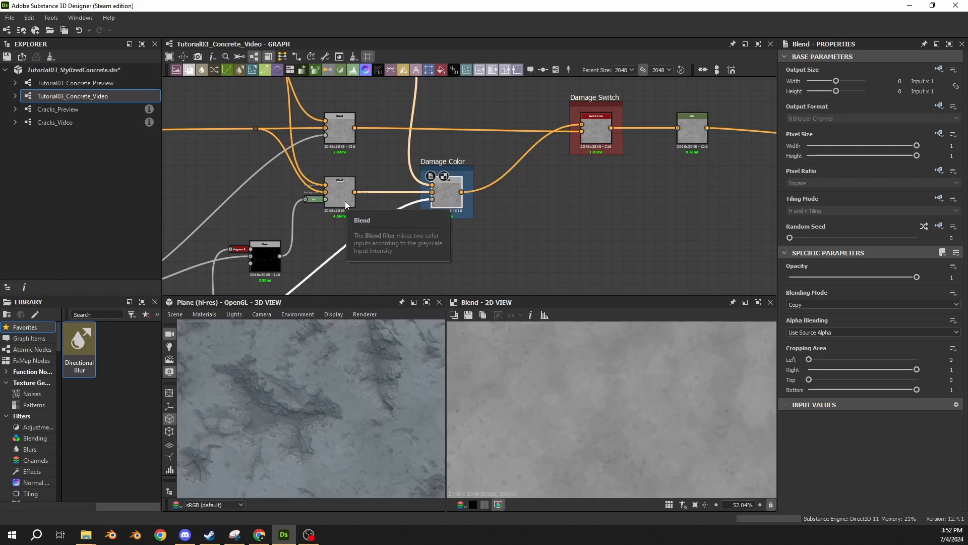
- Insert a Levels node on the mask connection of the Blend above the one feeding Damage Color, and dock it
scroll(346, 190, down, 3)
scroll(486, 195, down, 5)
middle_drag(311, 274, 394, 225)
scroll(411, 204, up, 8)
middle_drag(395, 165, 396, 193)
click(397, 177)
click(397, 116)
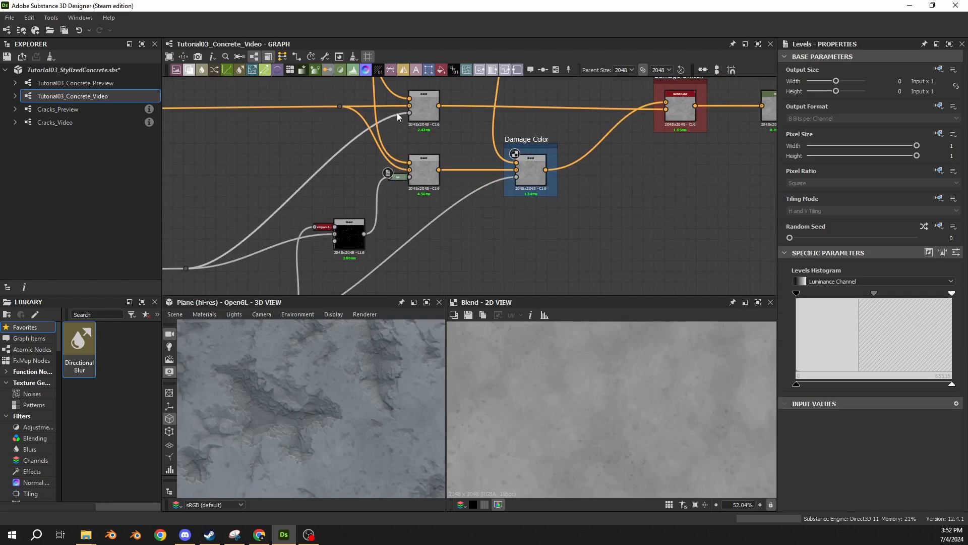
key(space)
text(levle)
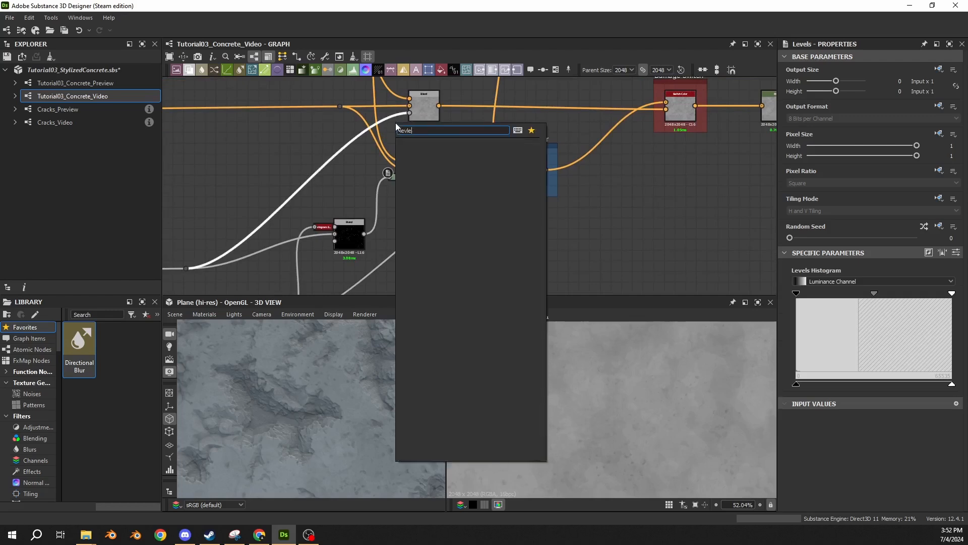
key(Return)
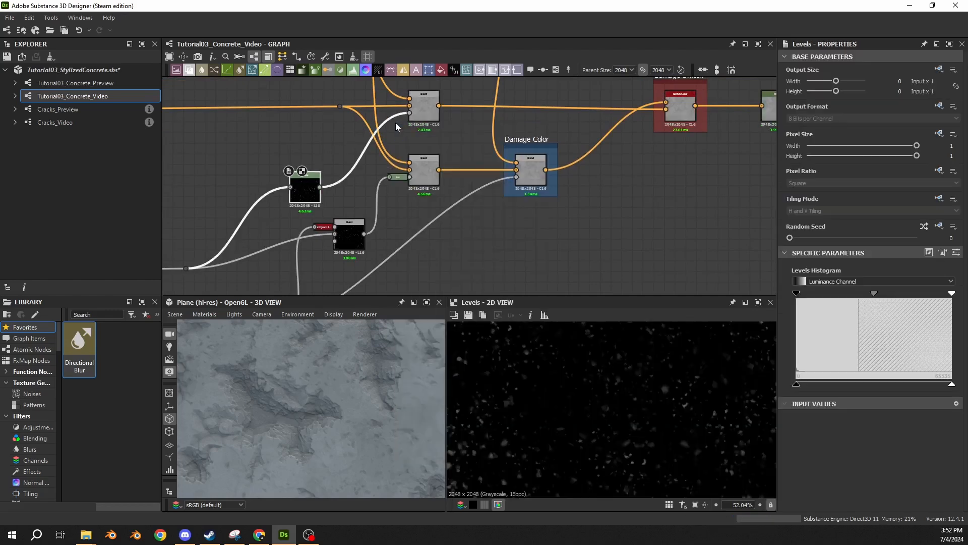
key(ctrl+z)
click(396, 177)
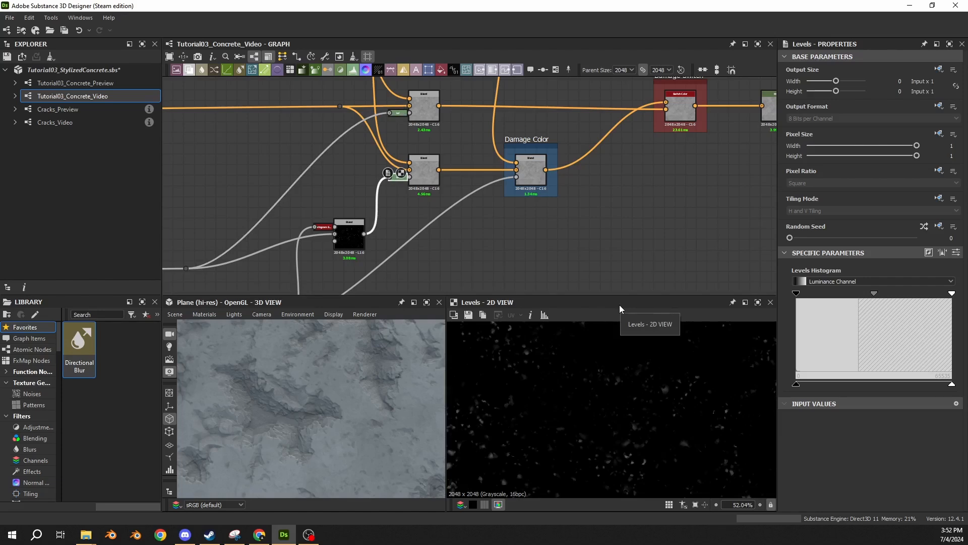
- Insert a Levels node on the mask connection of the Damage Color Blend node and dock it
drag(472, 176, 474, 209)
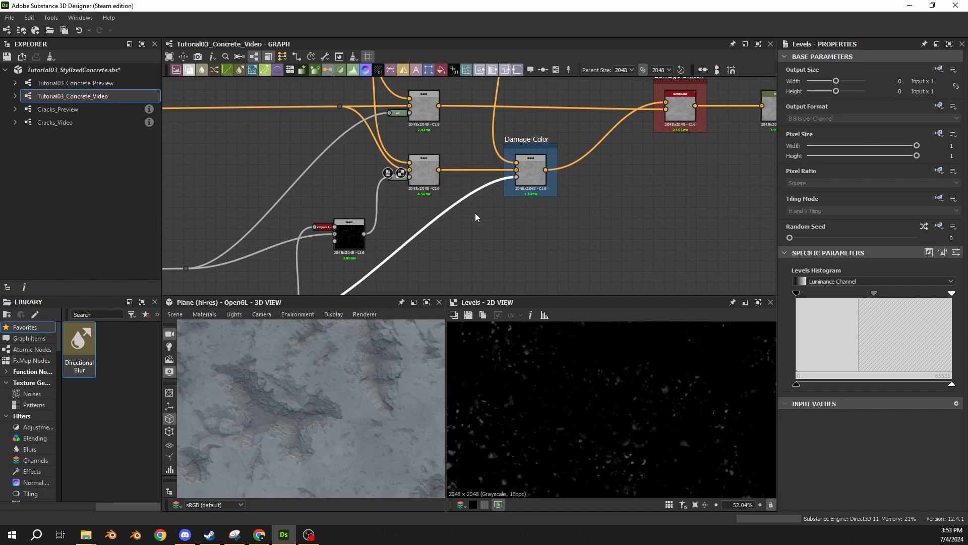
key(space)
text(levle)
key(BackSpace)
key(BackSpace)
text(e)
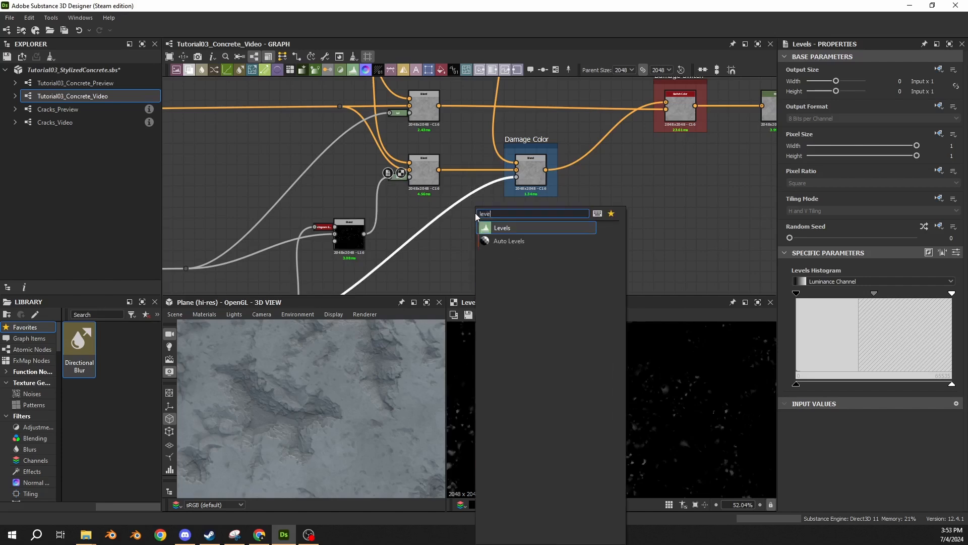
text(ls)
key(Return)
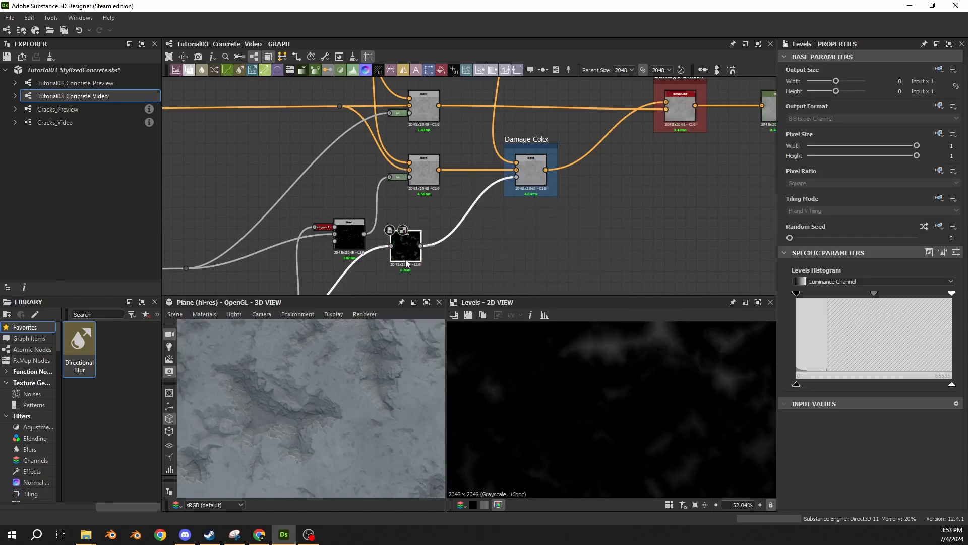
- View the Damage Color Blend output and its docked Levels mask in the 2D view
double_click(537, 164)
scroll(603, 354, down, 4)
scroll(603, 404, up, 3)
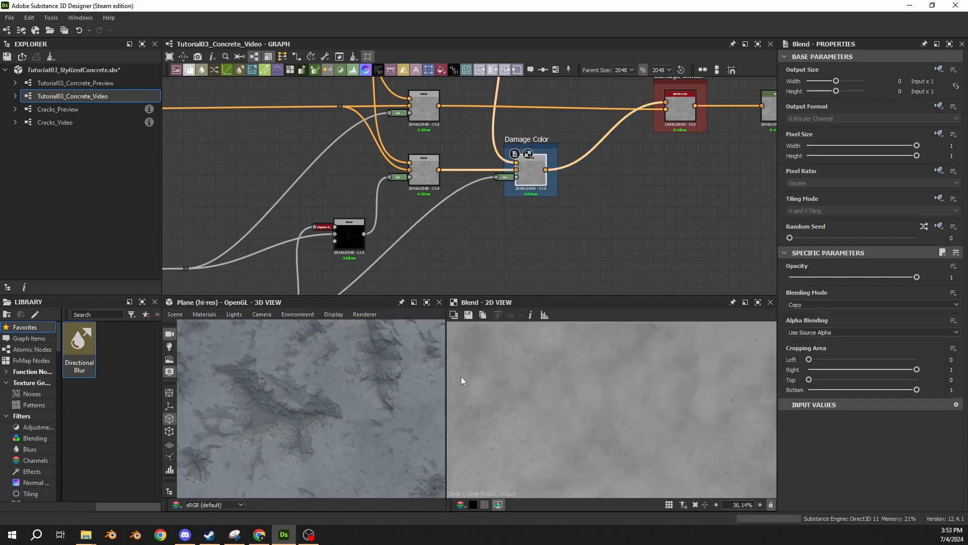
double_click(504, 177)
scroll(641, 354, down, 3)
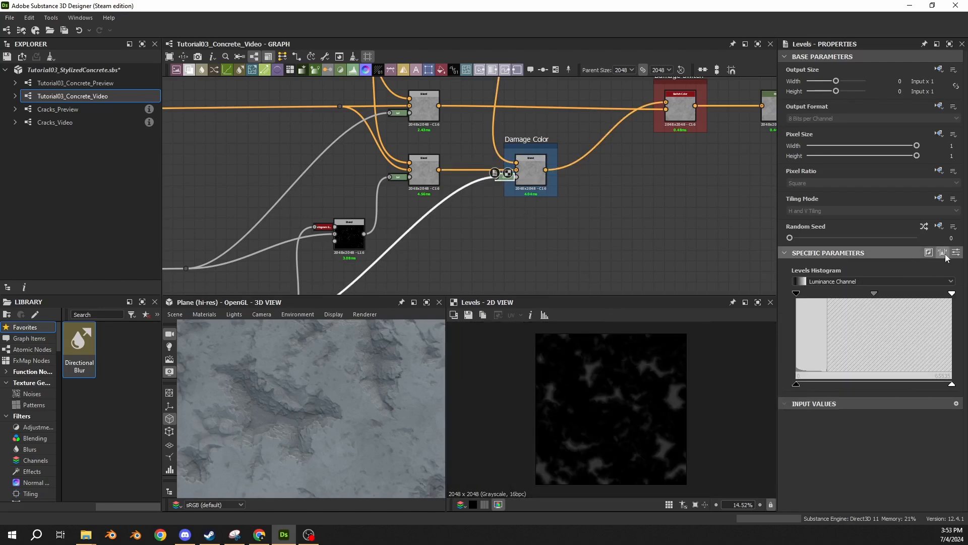
- Try auto-levelling the Damage Color mask, inspect the blend and the mask, and undo the adjustment
scroll(510, 183, up, 3)
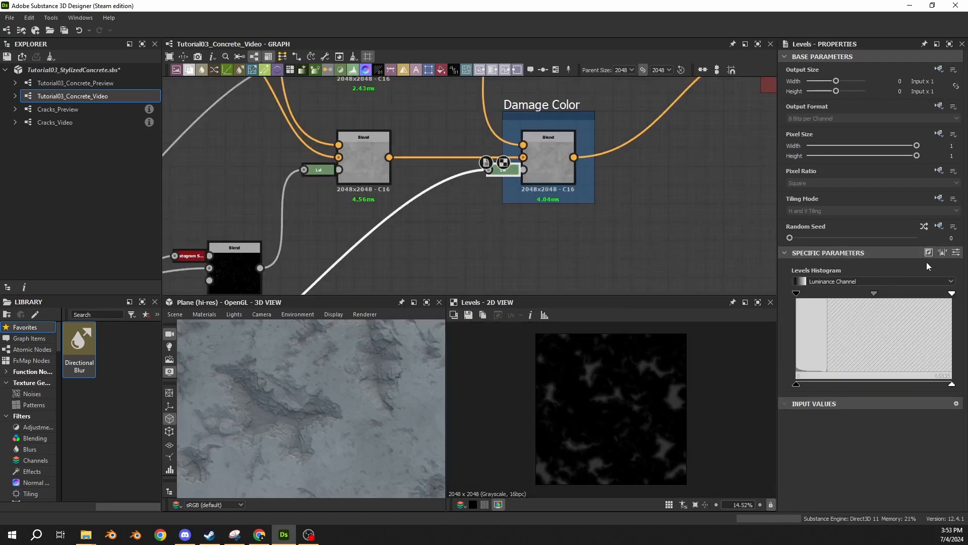
click(942, 252)
scroll(276, 400, down, 4)
scroll(282, 397, up, 5)
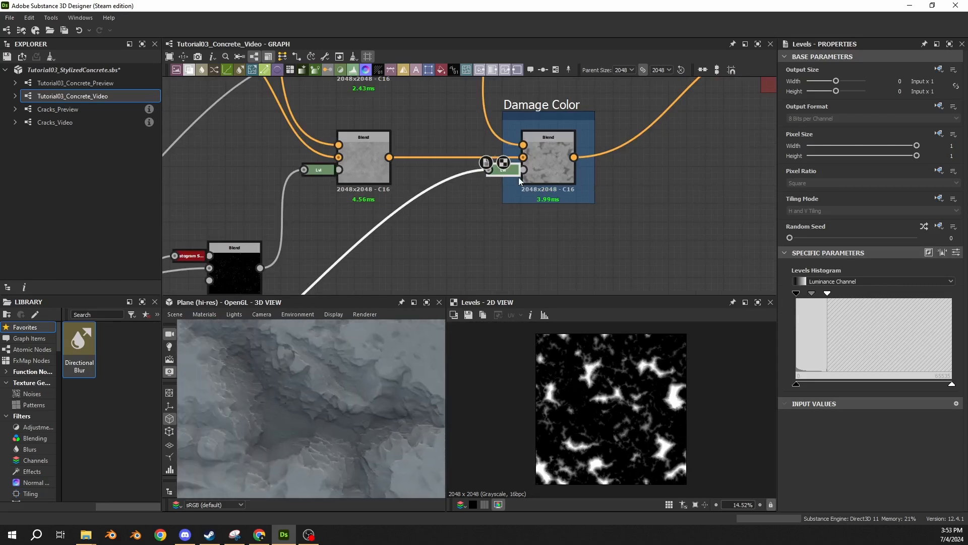
click(555, 163)
scroll(582, 395, up, 3)
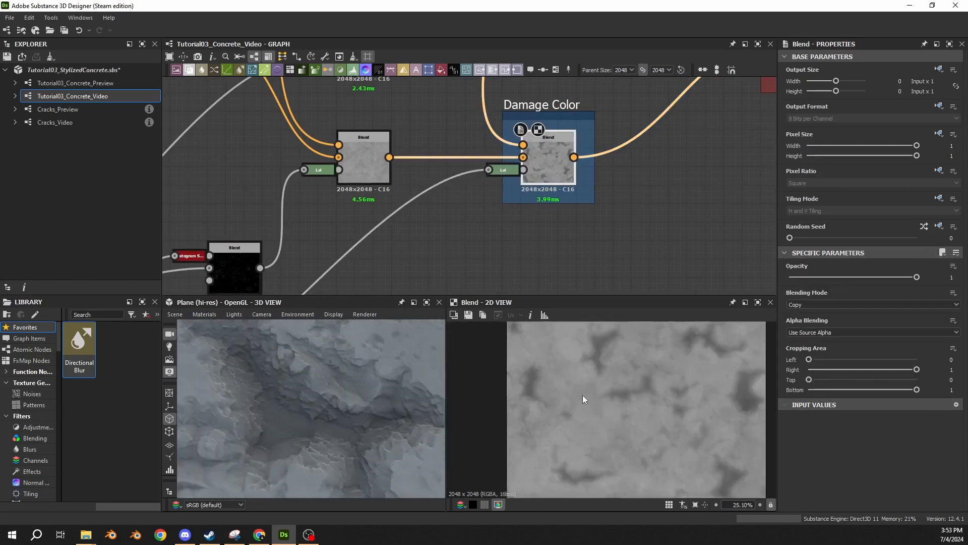
click(506, 172)
scroll(597, 380, up, 3)
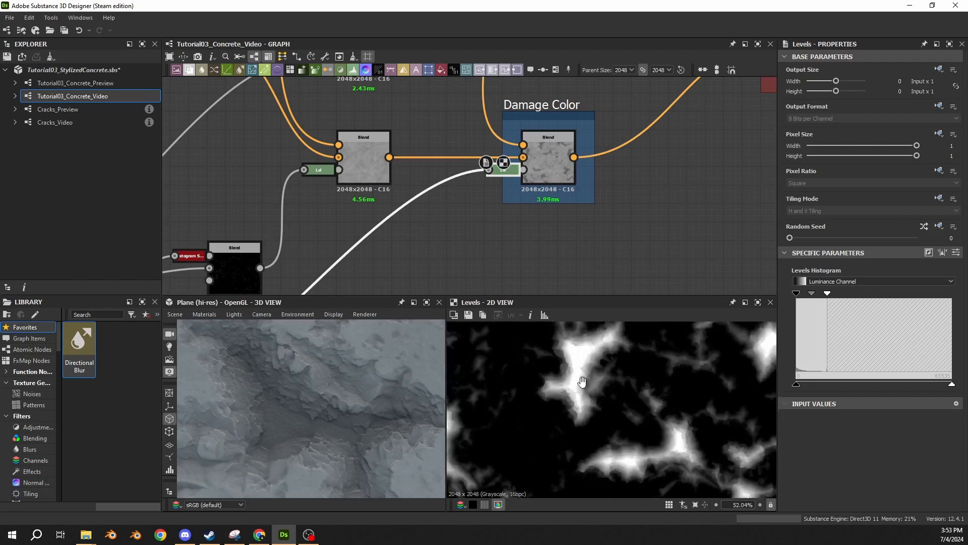
scroll(583, 382, up, 4)
key(ctrl+z)
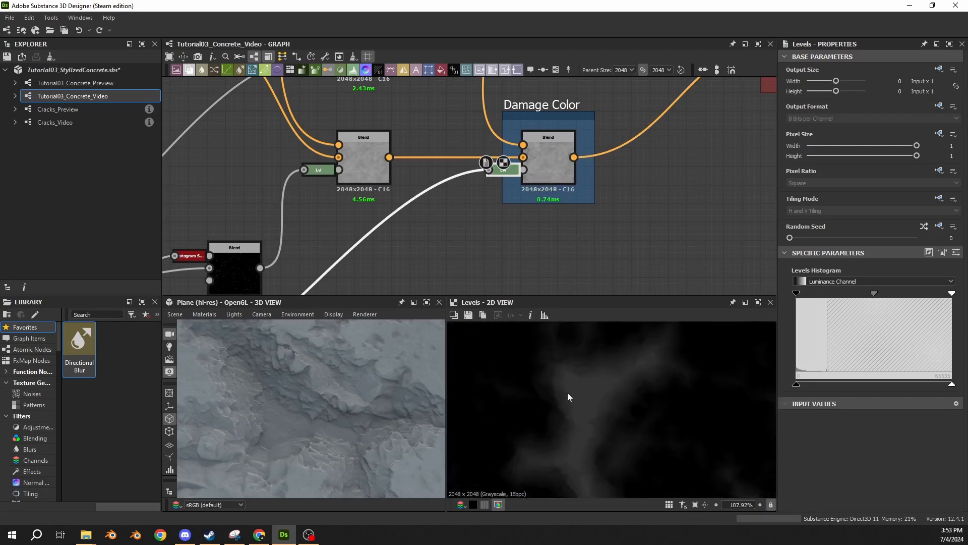
- Trace the Damage Color background and foreground inputs back to the two HSL nodes and compare their base colours
middle_drag(486, 126, 489, 249)
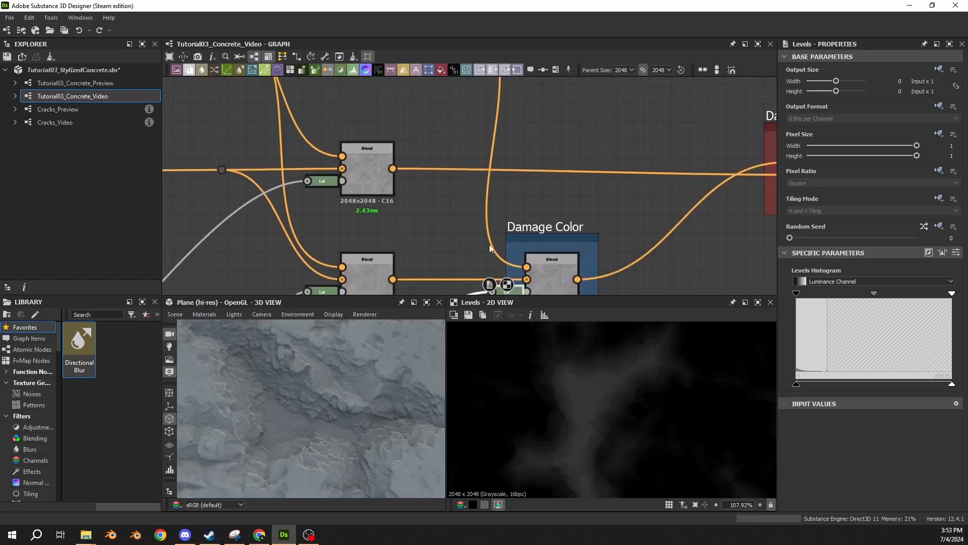
middle_drag(514, 147, 518, 283)
double_click(464, 157)
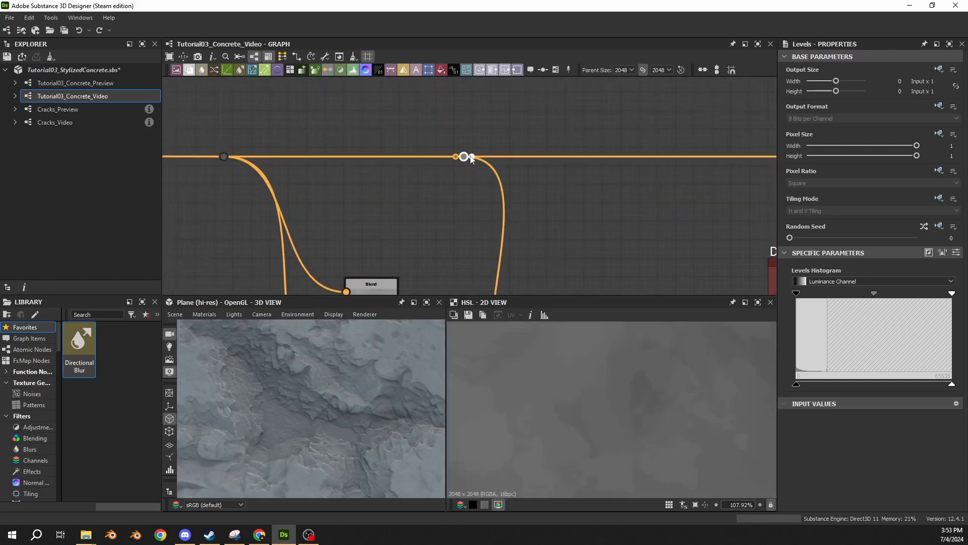
scroll(464, 157, down, 5)
middle_drag(373, 187, 746, 188)
middle_drag(323, 186, 355, 194)
scroll(356, 195, up, 5)
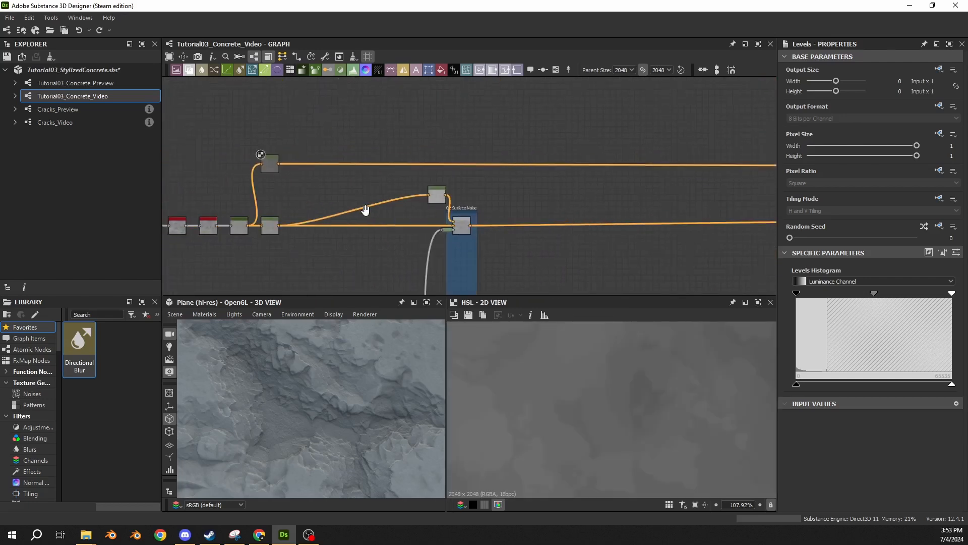
click(441, 118)
click(452, 281)
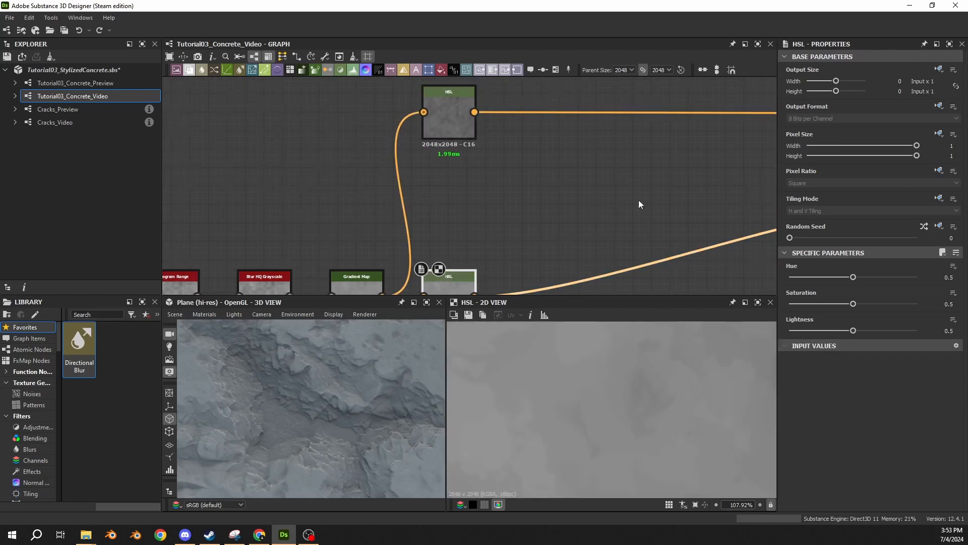
scroll(639, 202, down, 5)
middle_drag(639, 201, 414, 196)
scroll(415, 197, up, 8)
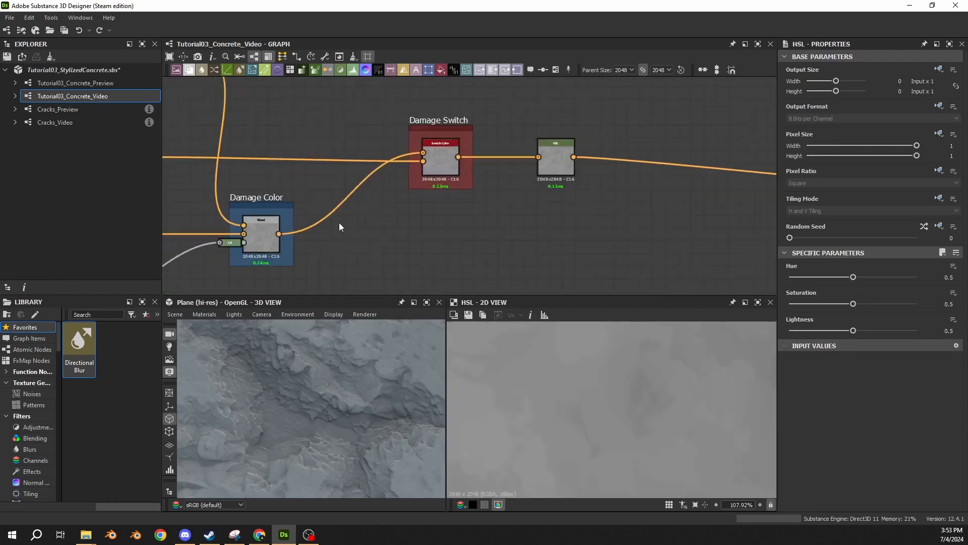
- Try lowering the white input level of the Damage Color mask's Levels node to the end of its histogram data, and undo it
middle_drag(338, 223, 444, 208)
click(444, 204)
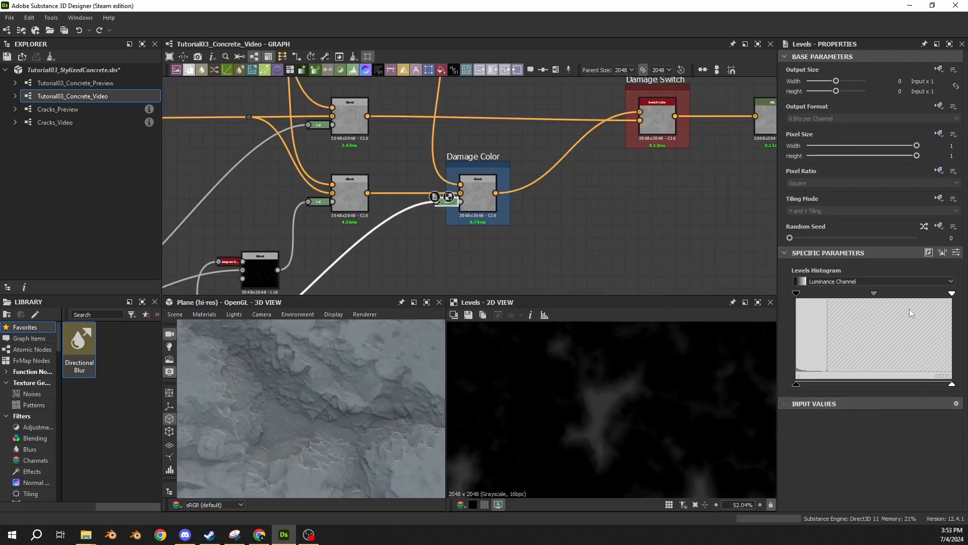
drag(952, 294, 828, 293)
scroll(491, 406, up, 7)
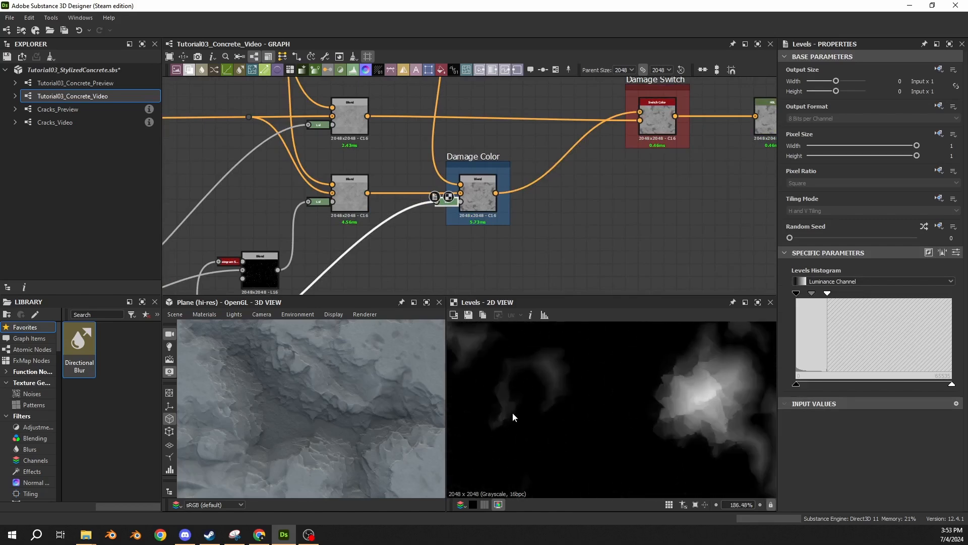
key(ctrl+z)
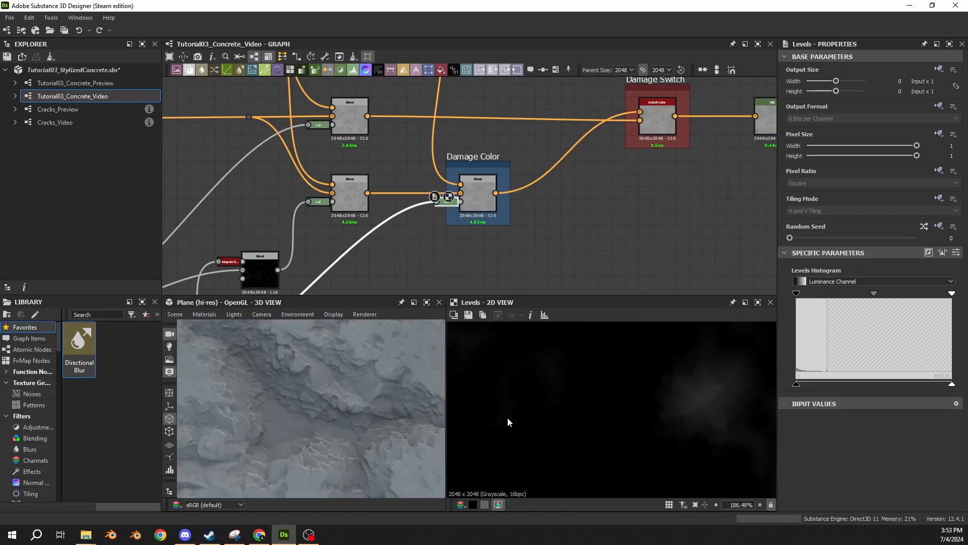
- Auto-level the Levels node on the Damage Color mask and compare the mask detail with the damaged edges on the 3D plane
click(941, 252)
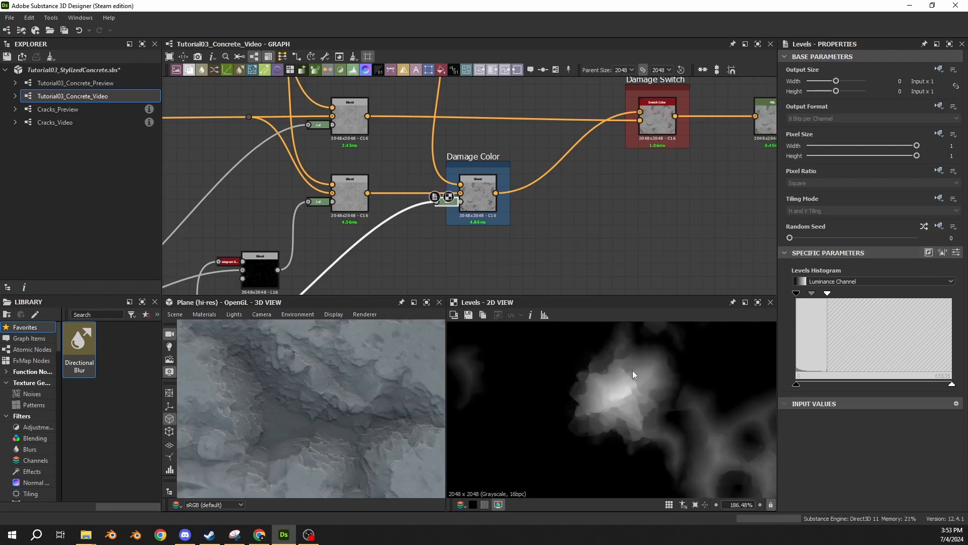
scroll(243, 386, up, 3)
drag(216, 366, 250, 383)
scroll(651, 393, down, 5)
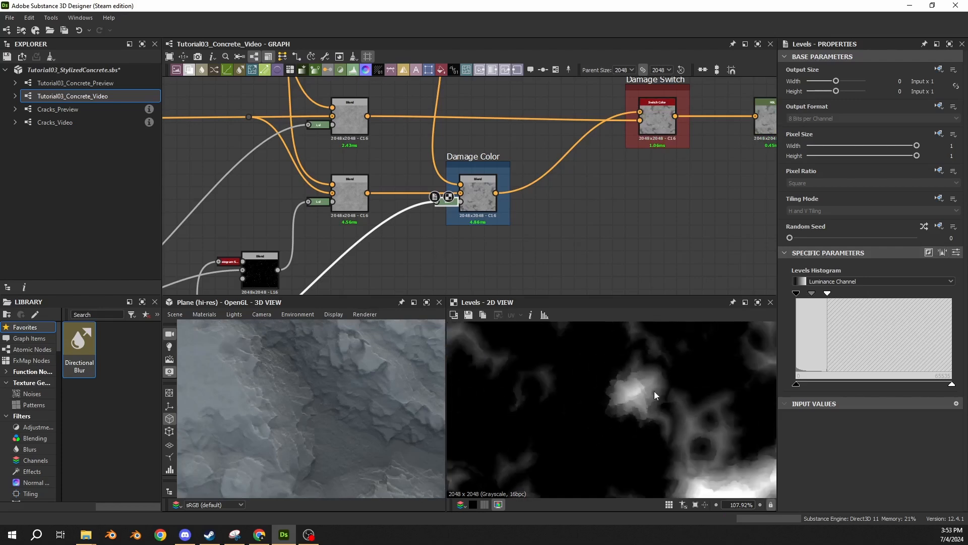
middle_drag(648, 388, 601, 397)
mouse_move(251, 373)
mouse_down()
mouse_move(261, 387)
mouse_move(237, 384)
mouse_up()
scroll(589, 408, up, 2)
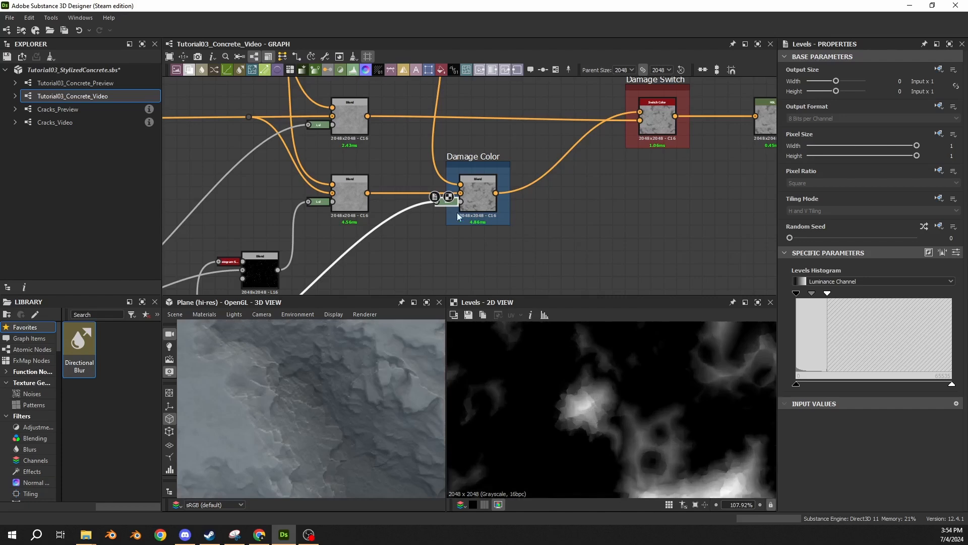
middle_drag(629, 380, 639, 429)
scroll(589, 416, up, 4)
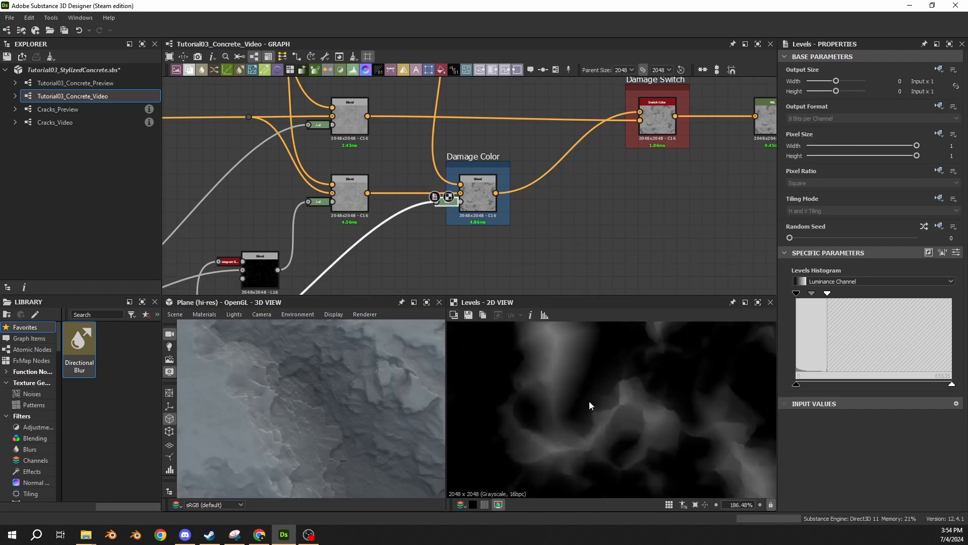
- Lower the midtone input level of the Damage Color mask's Levels node to about 0.38 and check the damage on the 3D plane
drag(814, 299, 808, 291)
middle_drag(668, 371, 645, 412)
drag(218, 389, 247, 447)
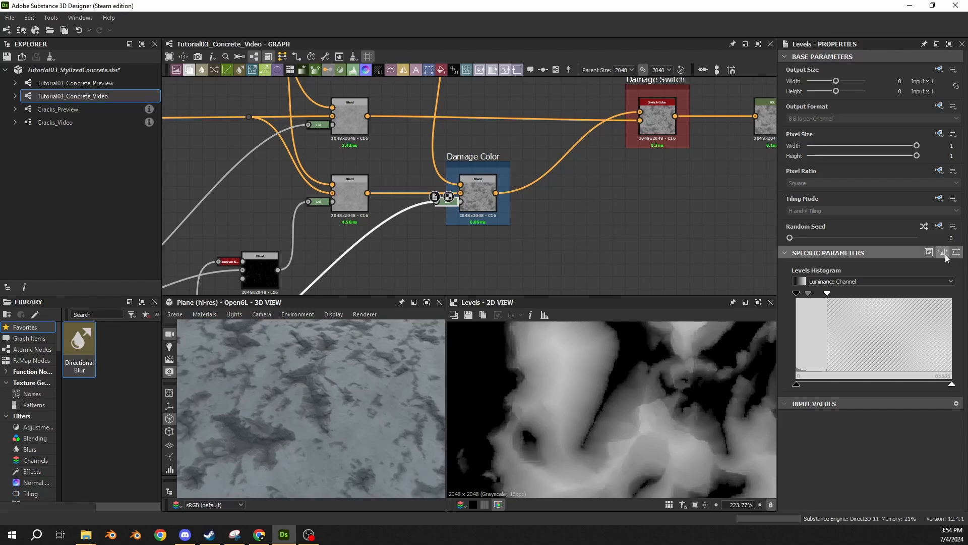
- Reduce the white output of the Damage Color mask's Levels node, setting Level Out High to 0.275, and check it on the plane
drag(952, 386, 855, 400)
drag(372, 398, 352, 411)
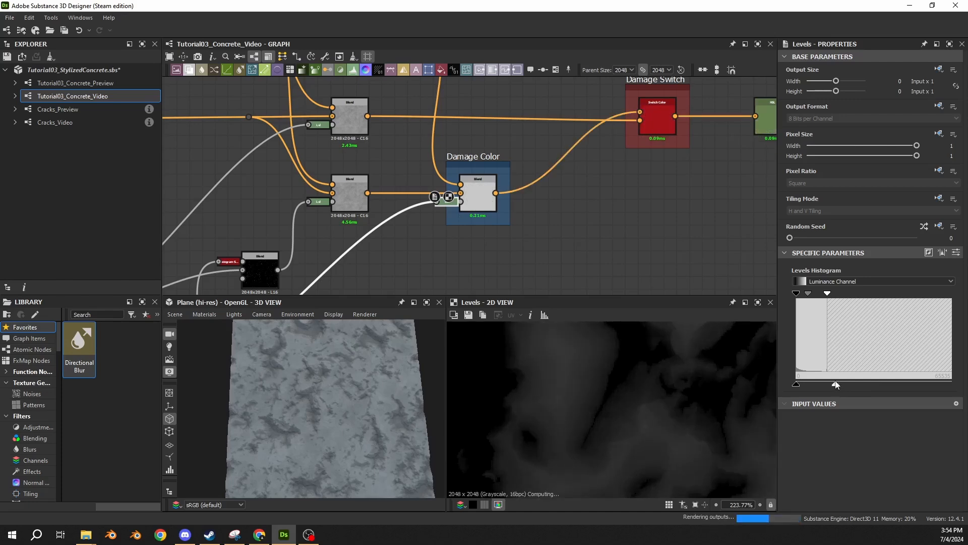
mouse_move(856, 385)
mouse_down()
mouse_move(952, 384)
mouse_move(839, 385)
mouse_up()
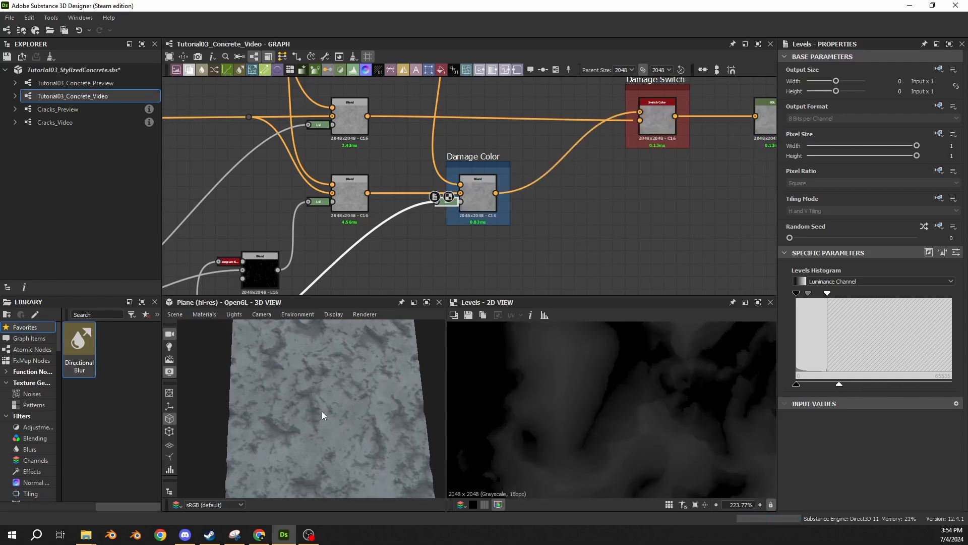
scroll(325, 412, up, 5)
click(957, 252)
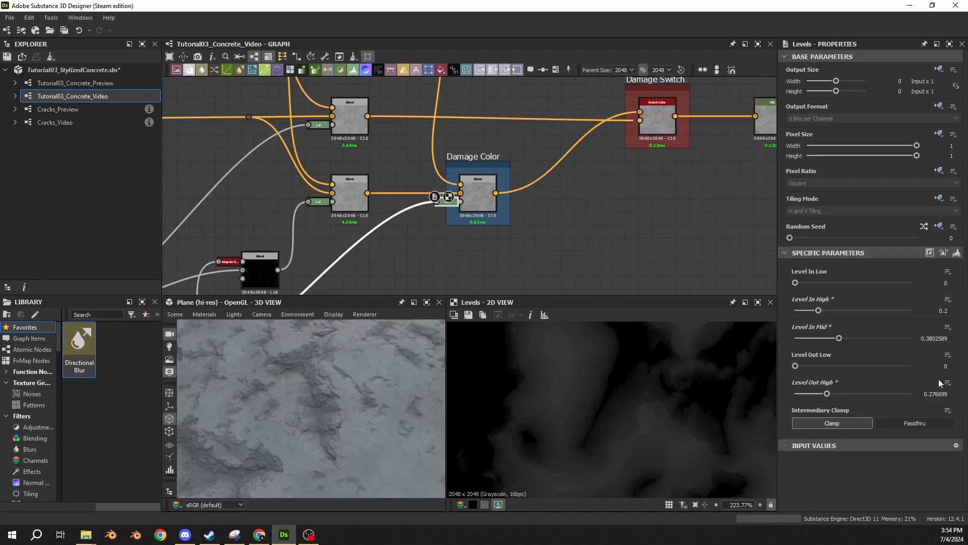
drag(932, 393, 955, 395)
text(5)
key(Return)
scroll(302, 406, down, 3)
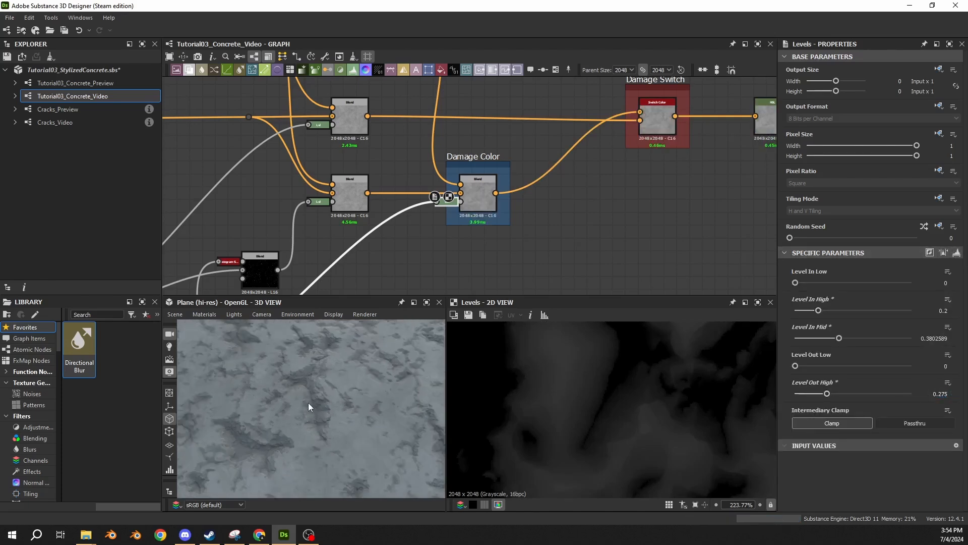
drag(309, 407, 319, 448)
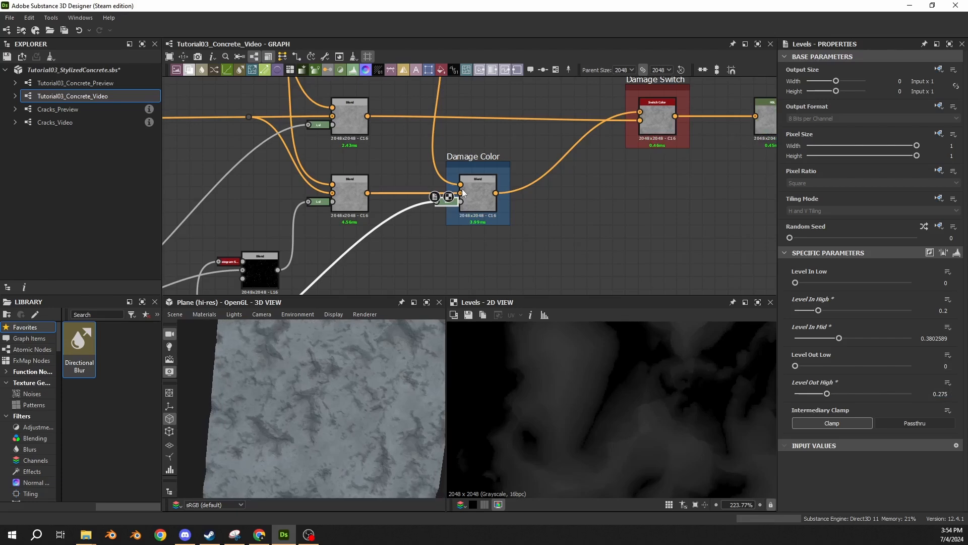
- Compare the overall Damage Color blend output with the outputs of the lower and upper base Blend nodes
double_click(466, 190)
scroll(560, 398, down, 10)
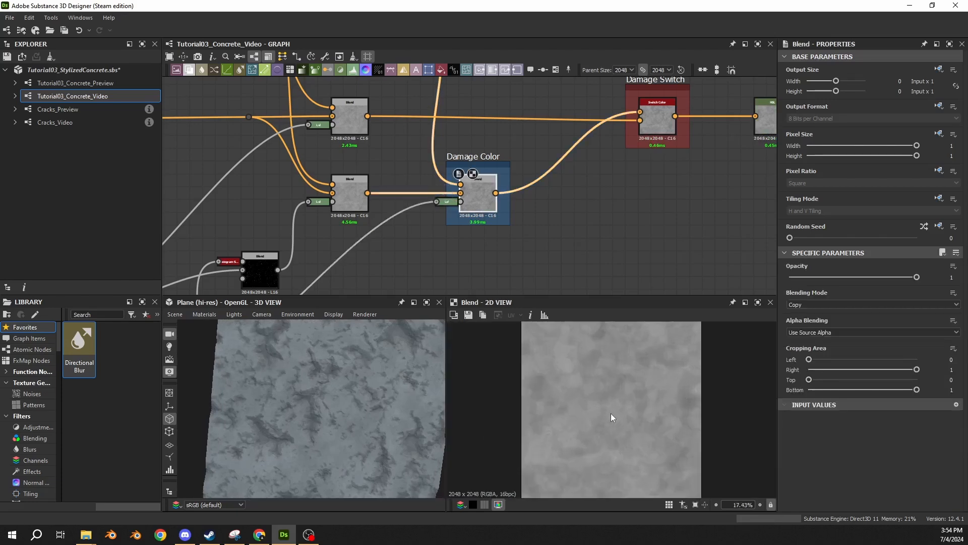
click(343, 188)
scroll(626, 404, down, 1)
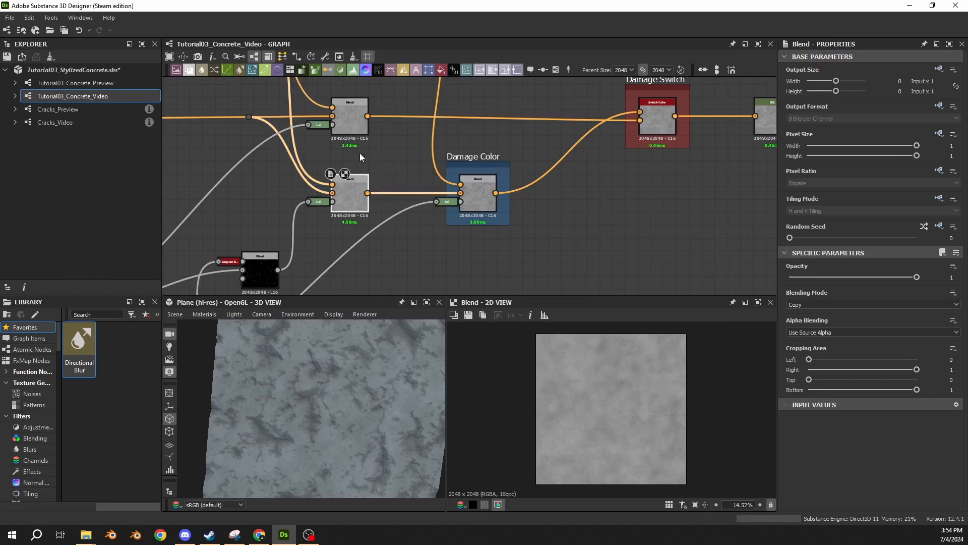
click(349, 128)
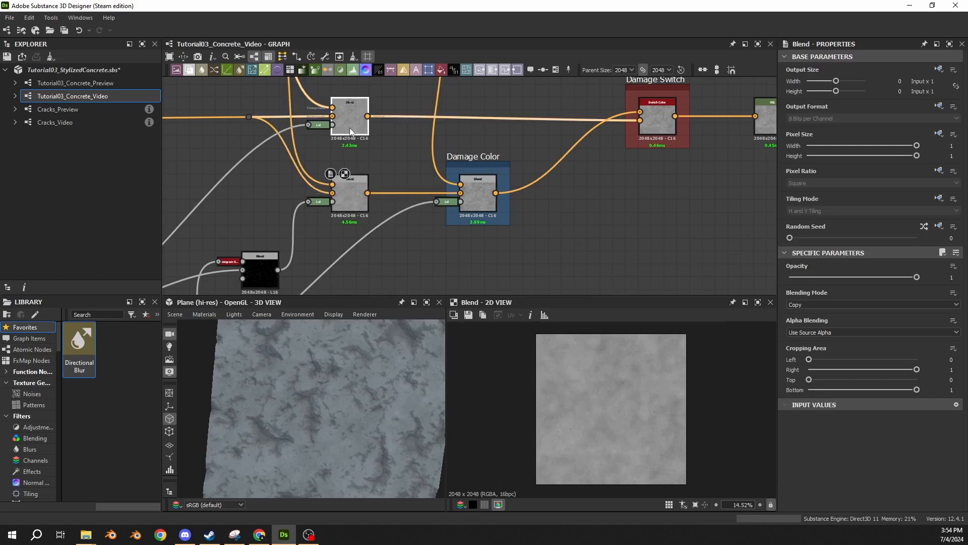
click(485, 196)
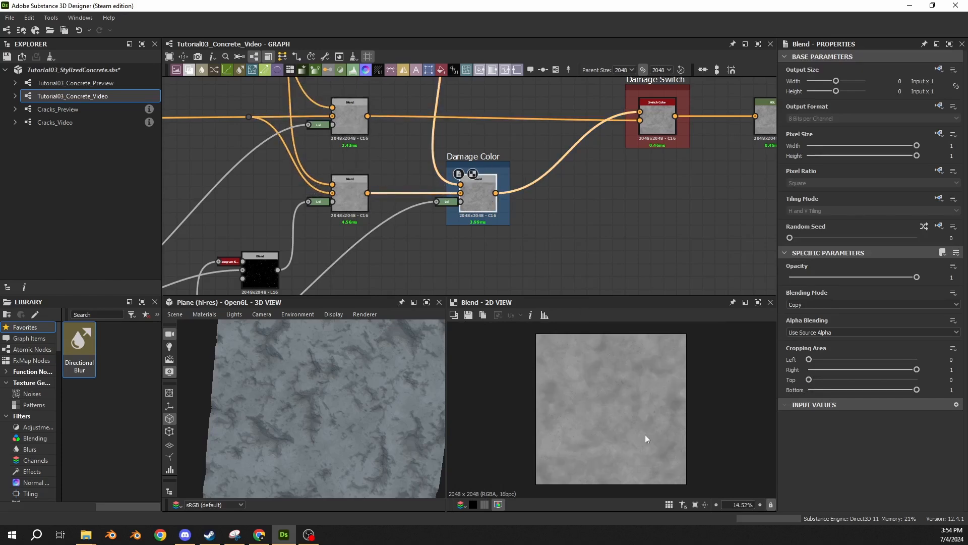
scroll(413, 199, up, 5)
click(351, 250)
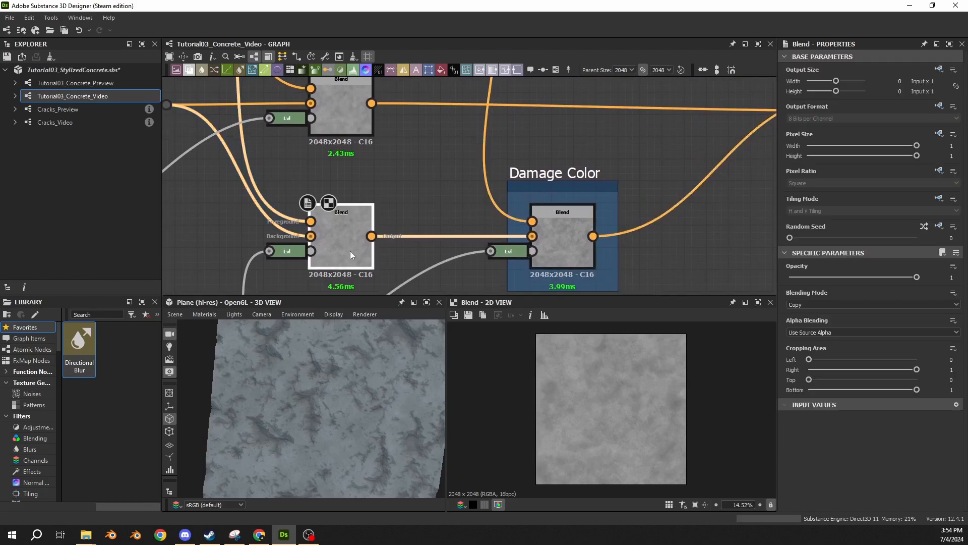
click(355, 117)
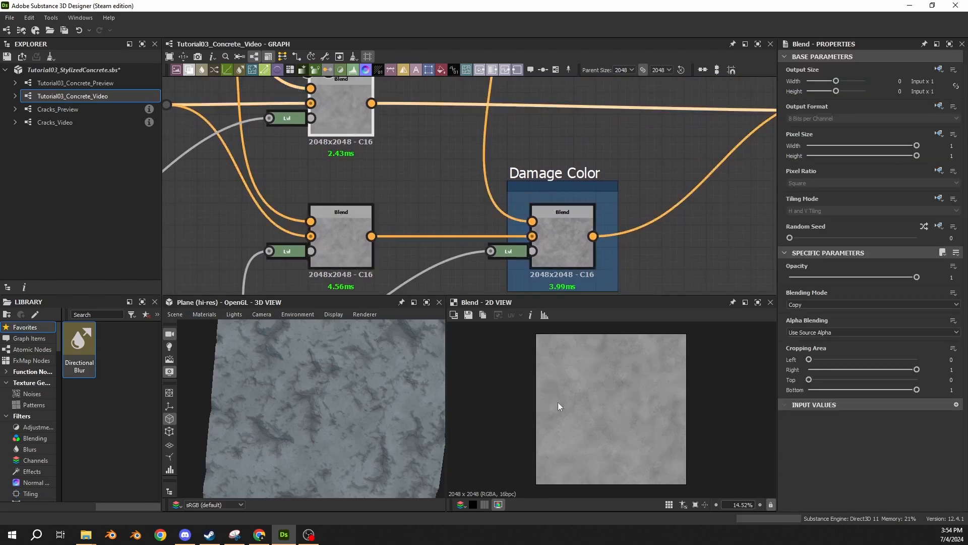
- Examine the fine spot detail close up in the upper Blend, lower Blend and Damage Color outputs
scroll(582, 397, up, 8)
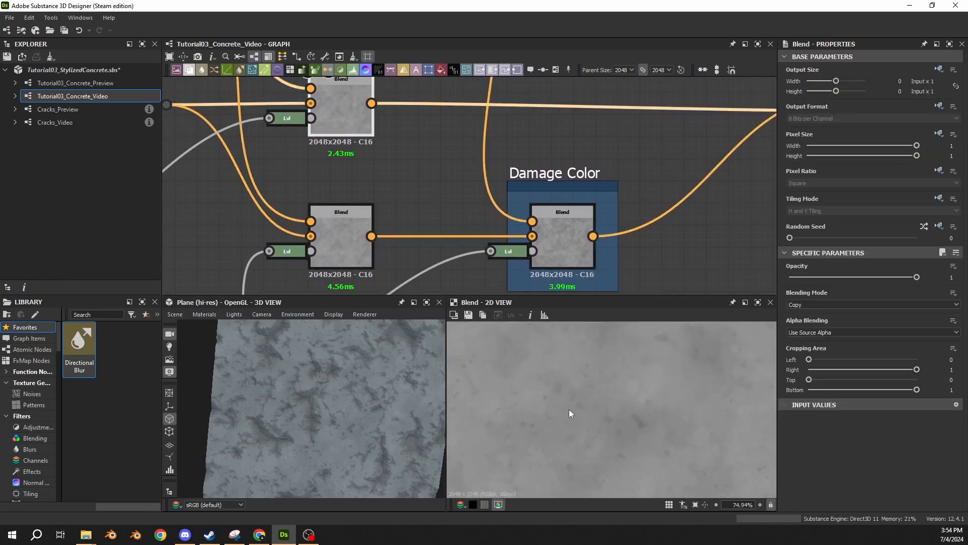
scroll(633, 418, down, 4)
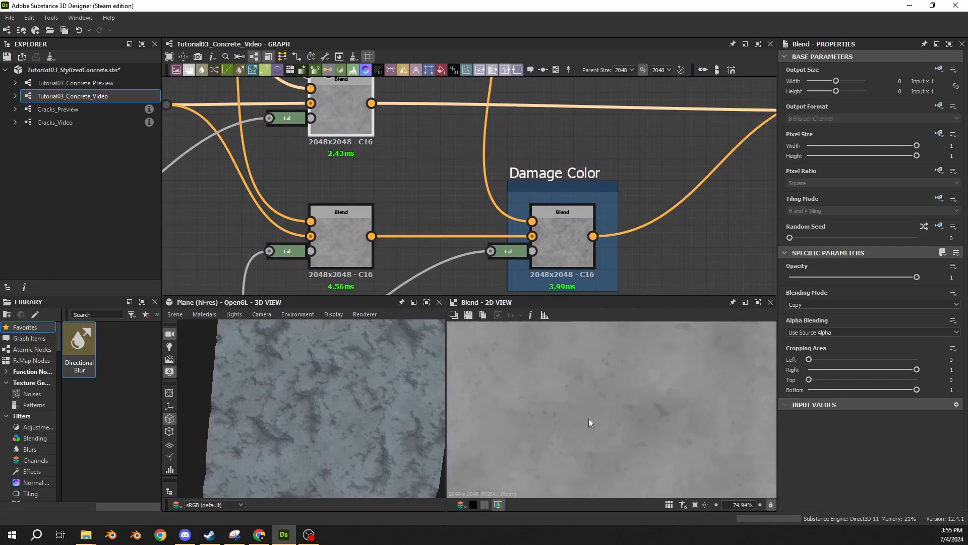
middle_drag(572, 413, 613, 381)
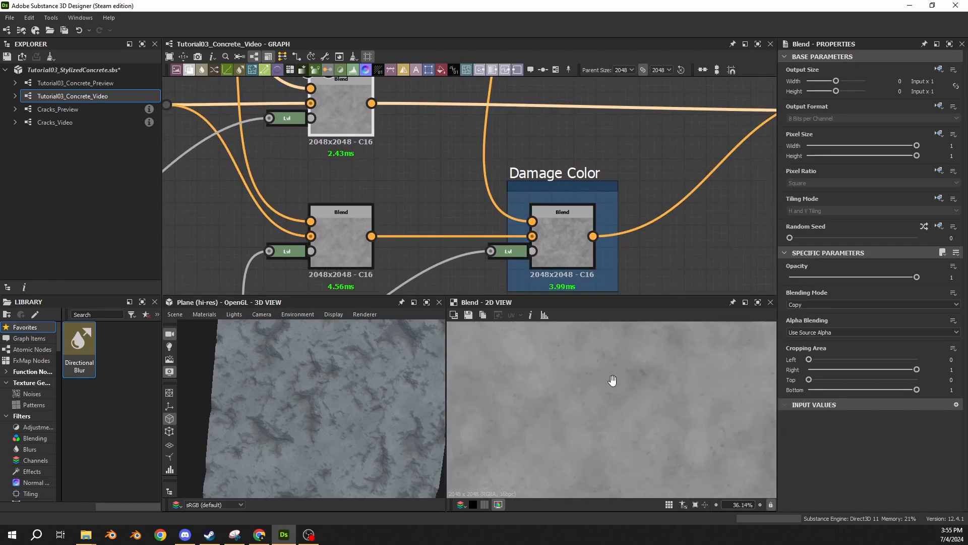
click(352, 235)
scroll(585, 389, down, 3)
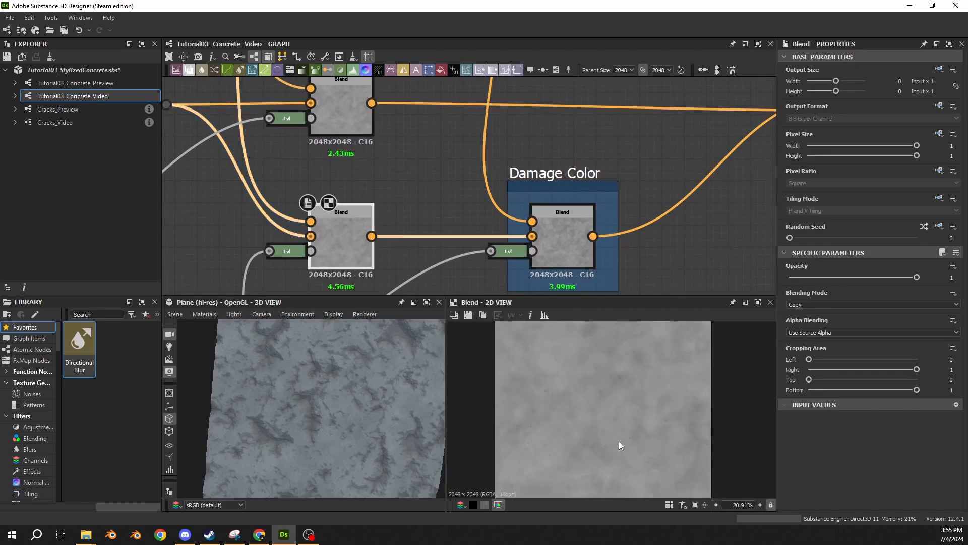
scroll(604, 387, up, 4)
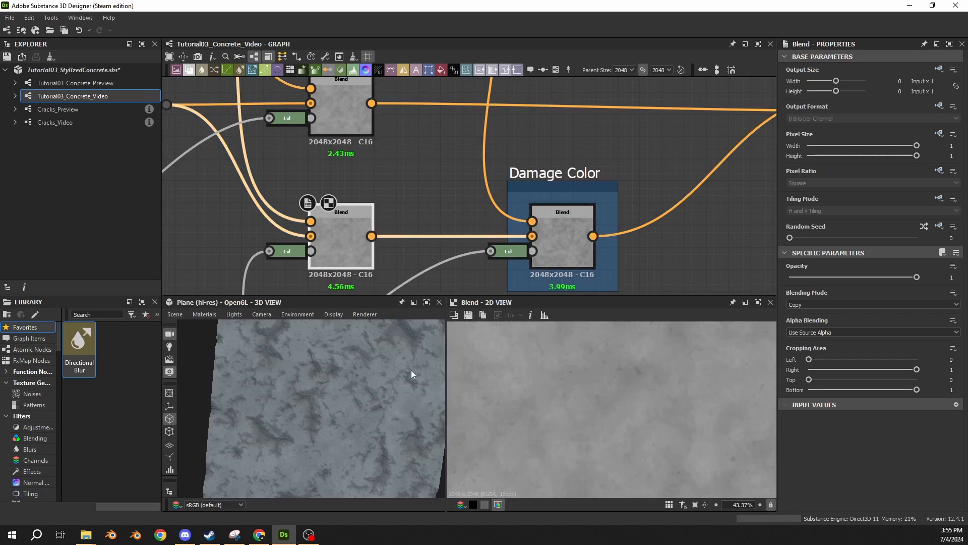
click(570, 250)
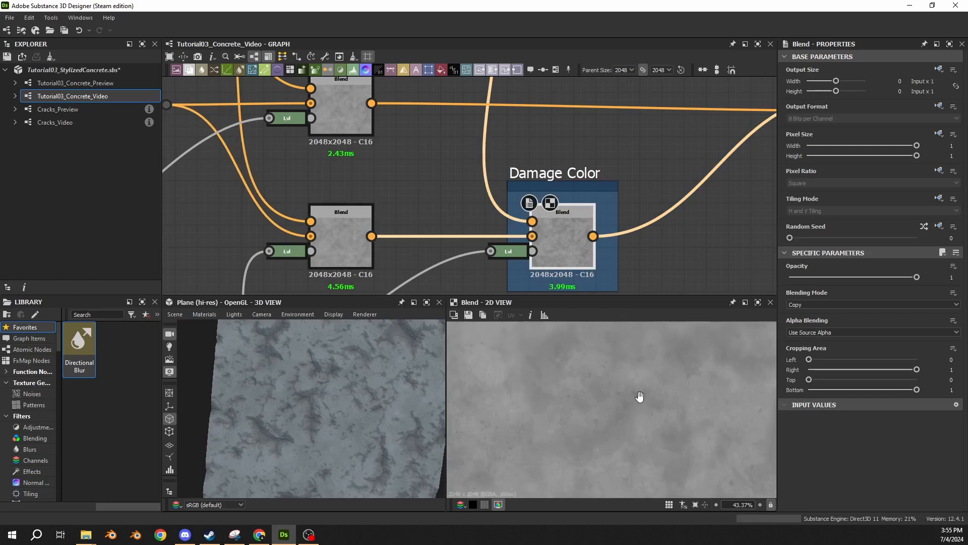
click(337, 91)
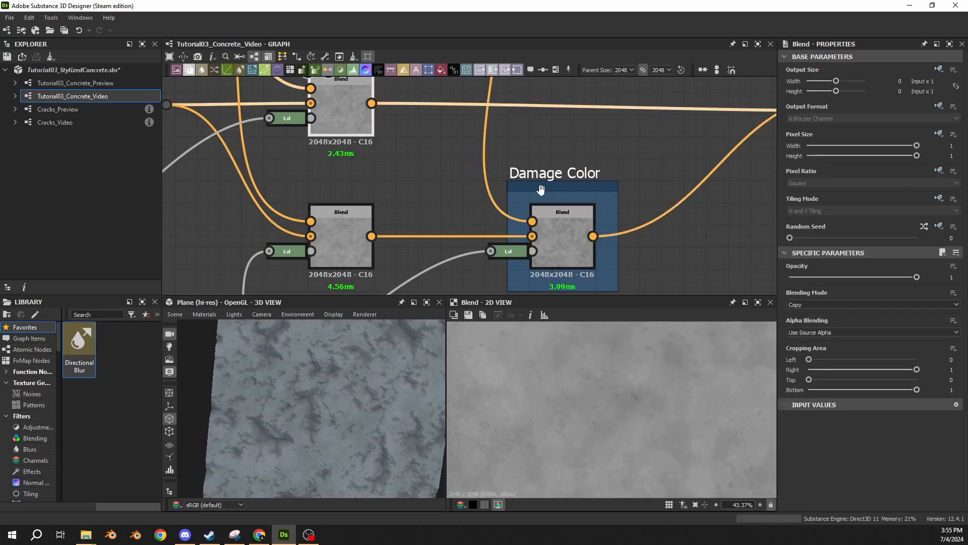
click(583, 240)
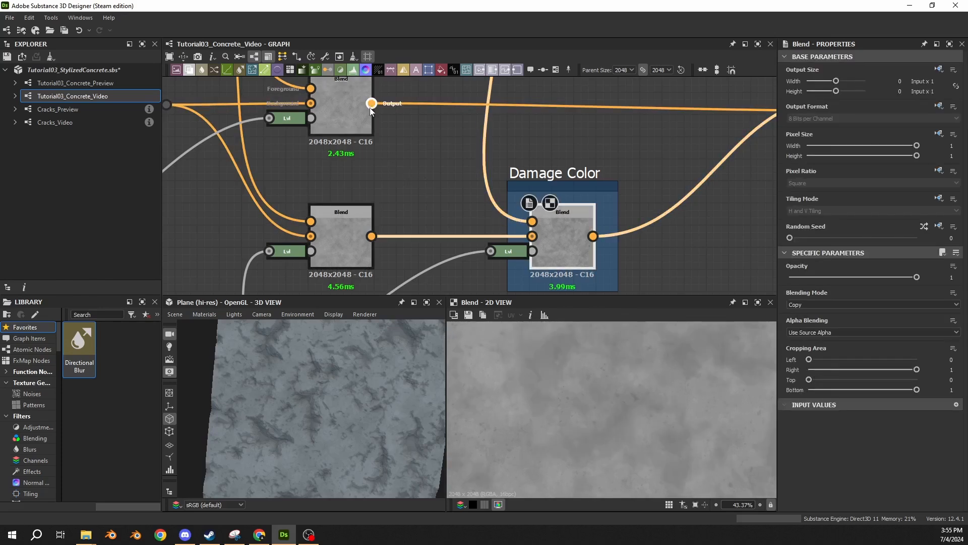
- Try feeding the upper Blend's output into the Damage Color background, inspect the colour detail, and undo the reconnection
drag(371, 103, 533, 236)
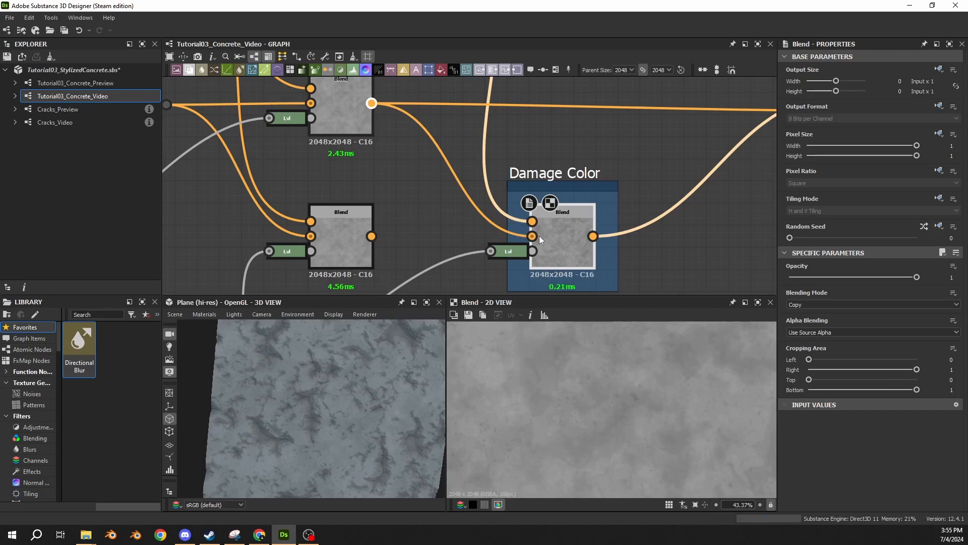
scroll(645, 428, up, 3)
scroll(646, 427, up, 5)
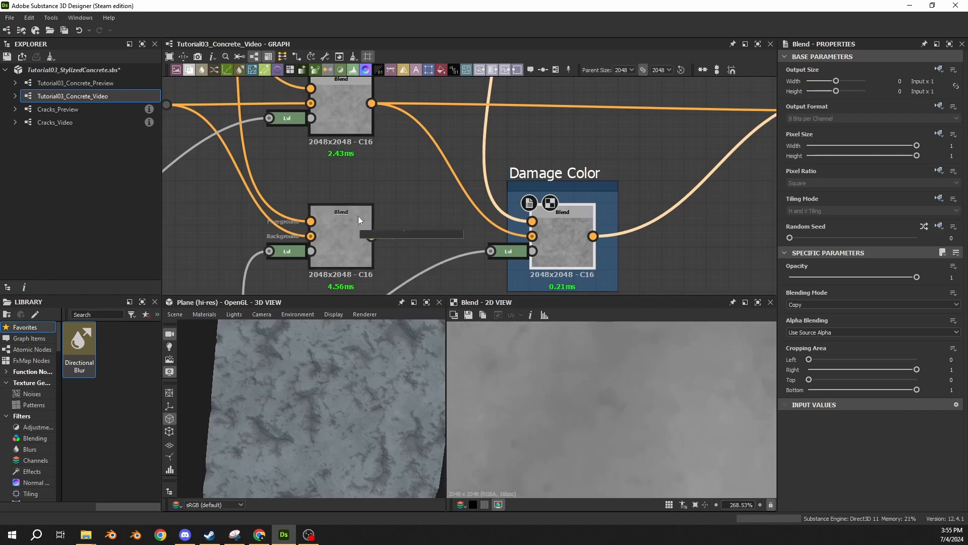
key(ctrl+z)
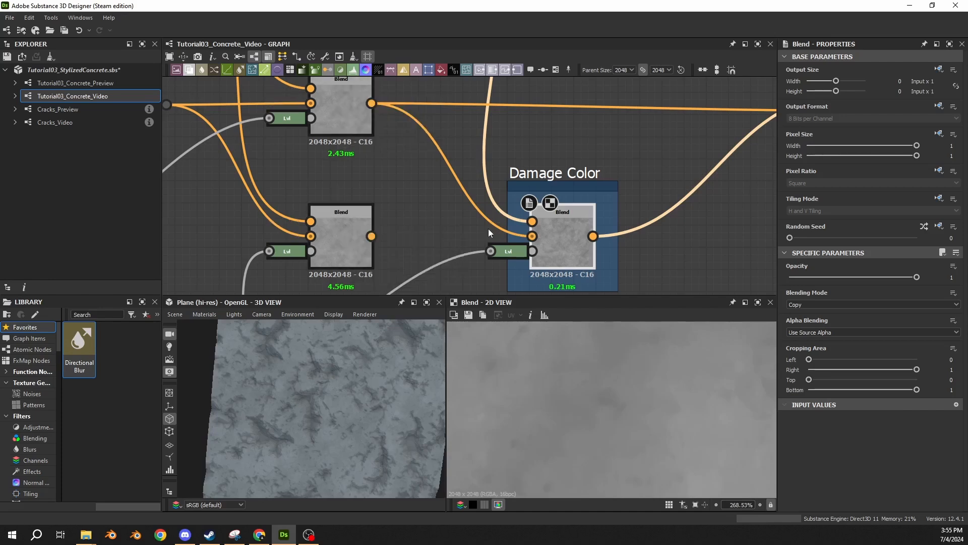
scroll(615, 407, down, 4)
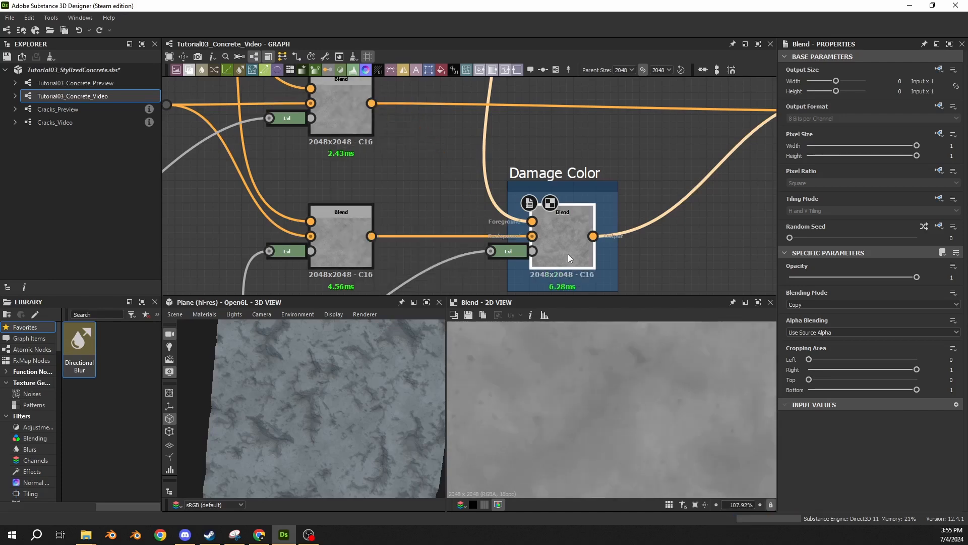
scroll(250, 423, up, 5)
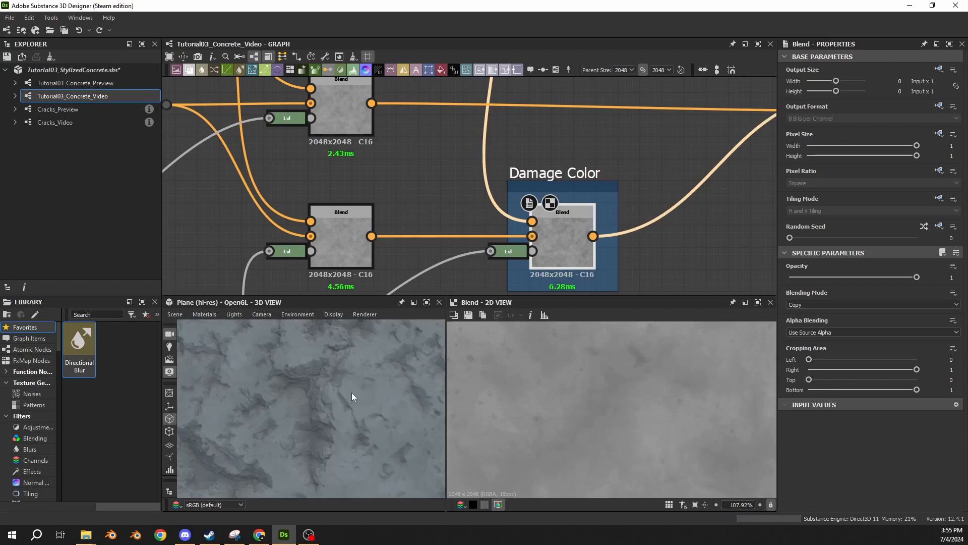
scroll(601, 401, down, 6)
- Move the Damage Switch frame with its node closer to the Damage Color frame
scroll(545, 189, down, 3)
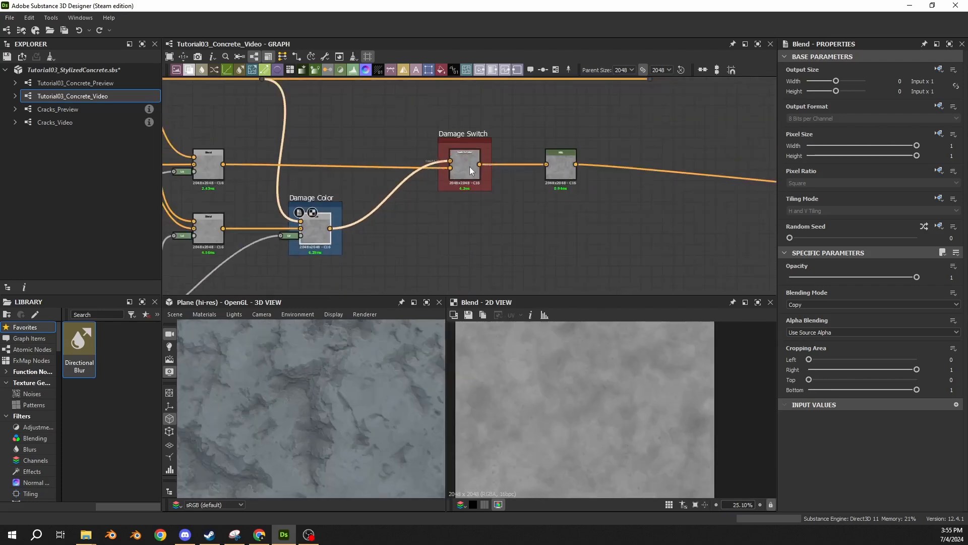
drag(454, 177, 390, 177)
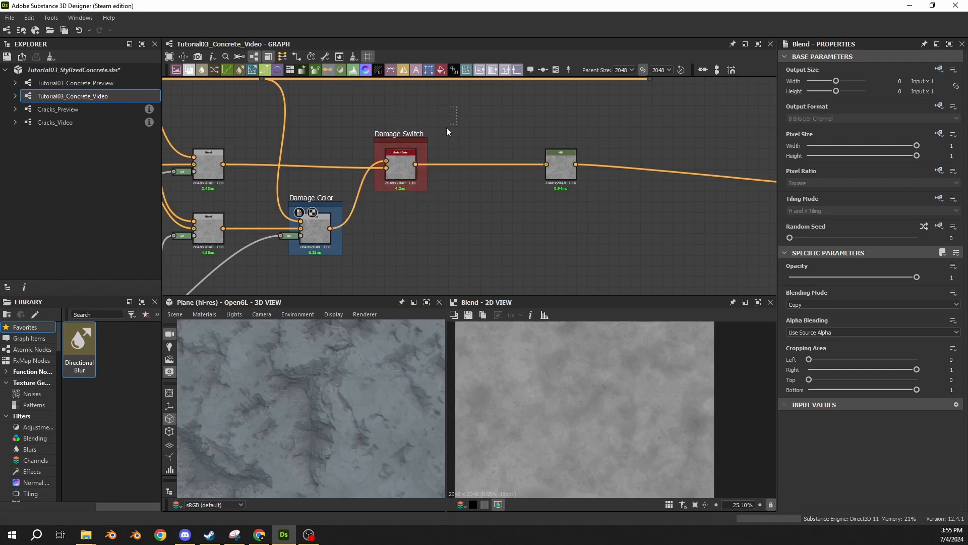
click(495, 219)
scroll(360, 238, down, 3)
middle_drag(362, 239, 475, 208)
drag(514, 243, 337, 167)
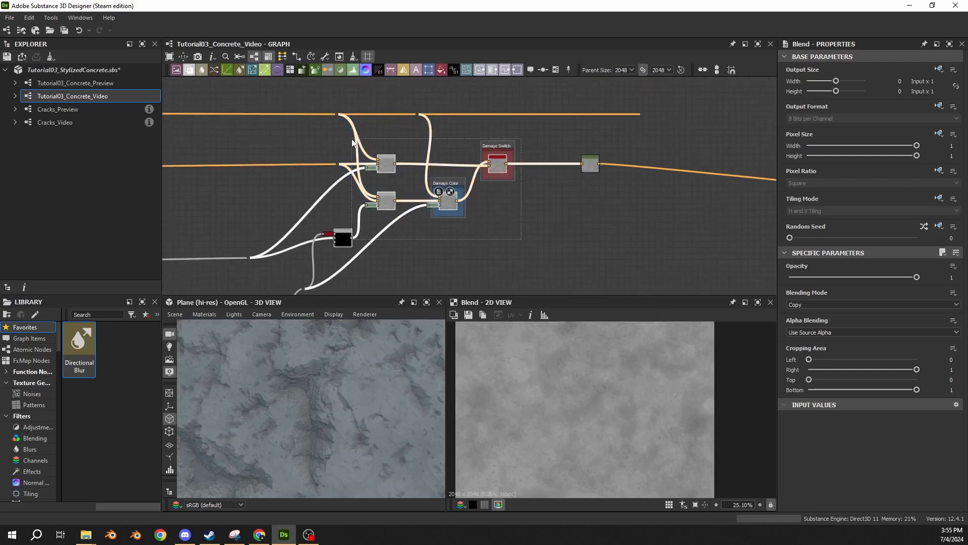
- Move the HSL node after Damage Switch further right to make room between them
click(606, 215)
middle_drag(606, 215, 432, 205)
drag(688, 134, 482, 257)
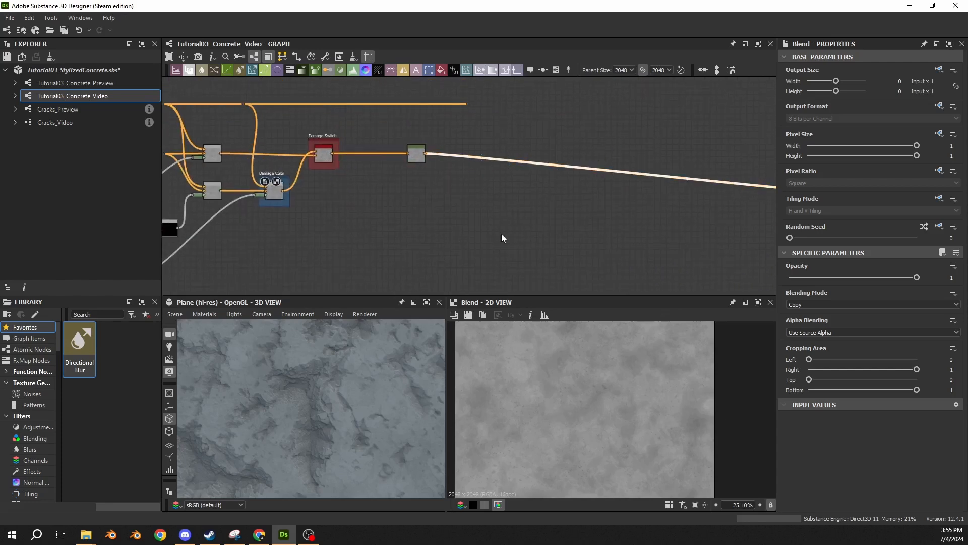
drag(594, 122, 537, 185)
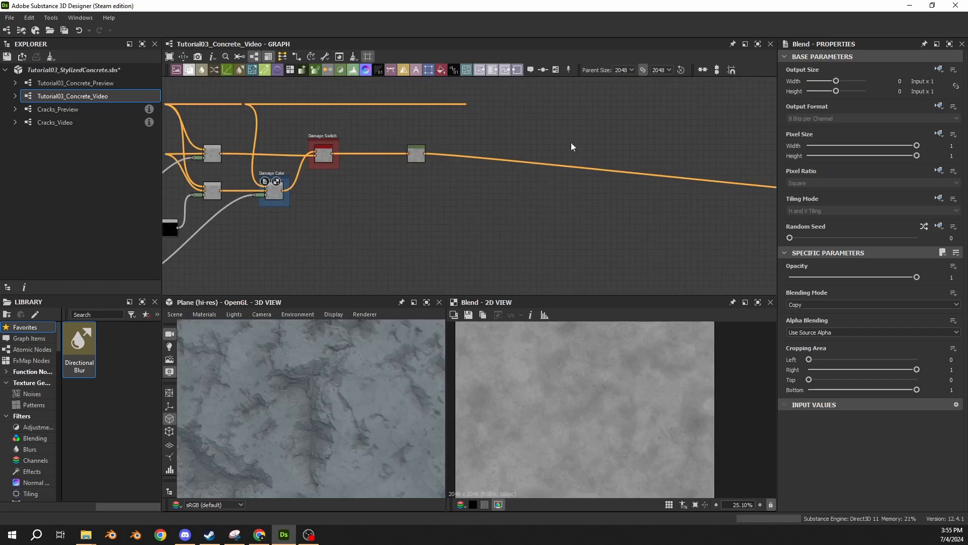
drag(421, 161, 492, 159)
click(422, 183)
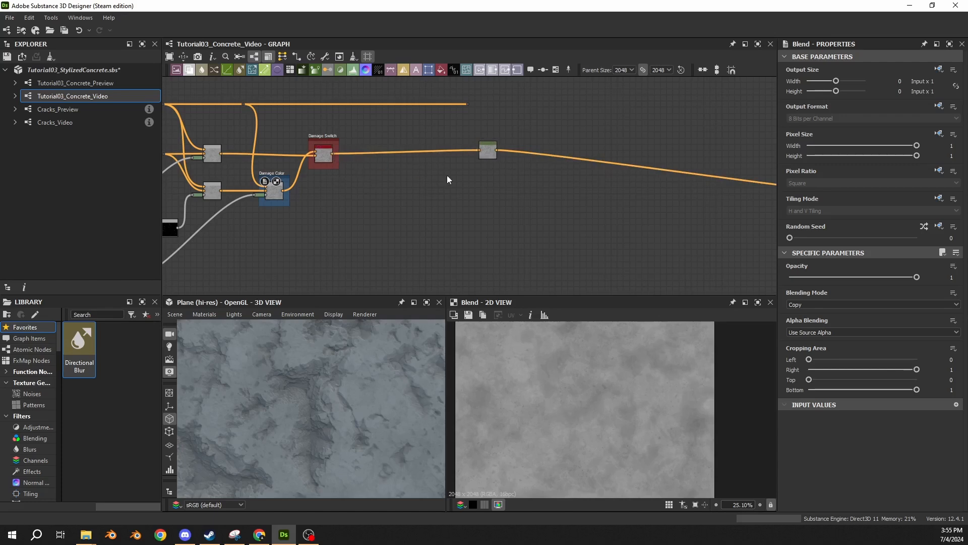
- Add a Blend node in the gap below the link from Damage Switch to the HSL node
key(space)
text(ble)
key(Return)
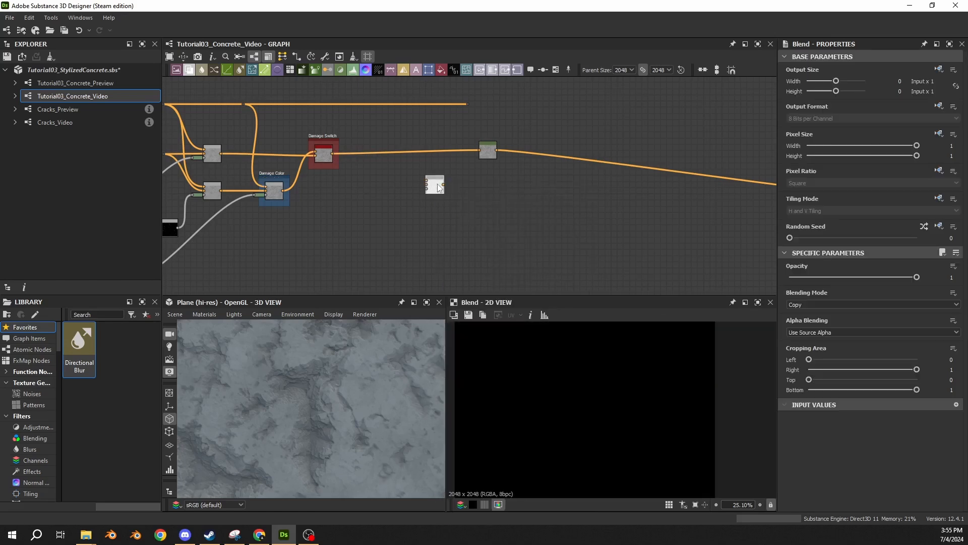
drag(434, 185, 403, 185)
- Add a Switch node directly to the right of the new Blend node
key(space)
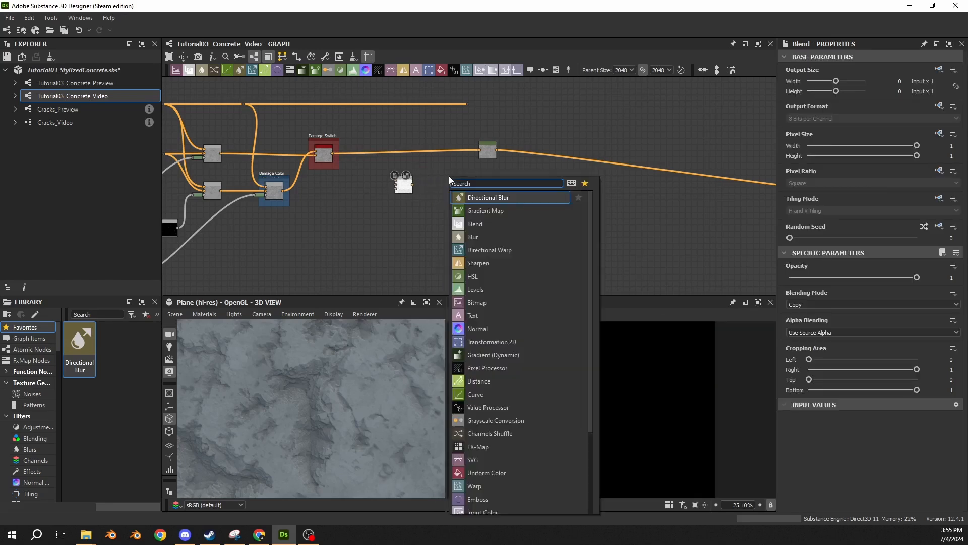
text(switchj)
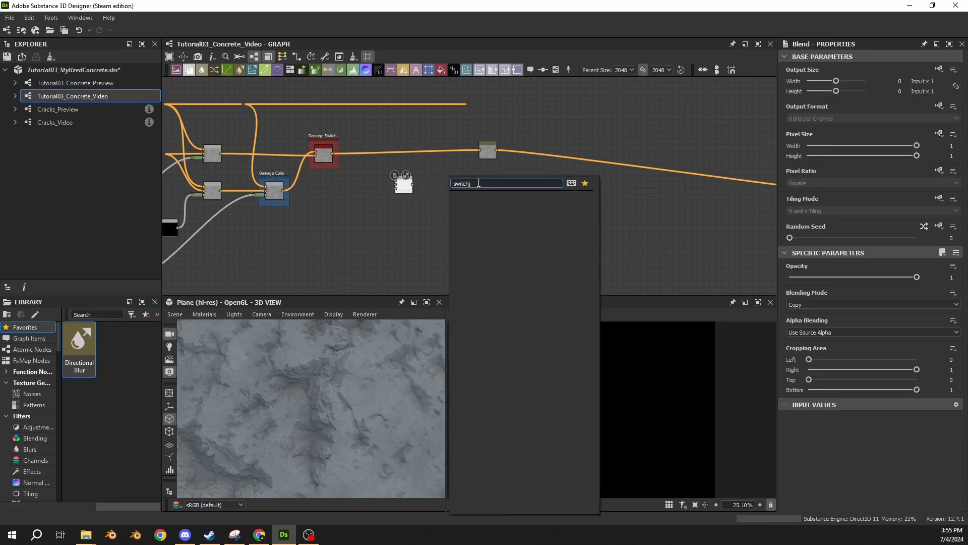
key(BackSpace)
click(486, 198)
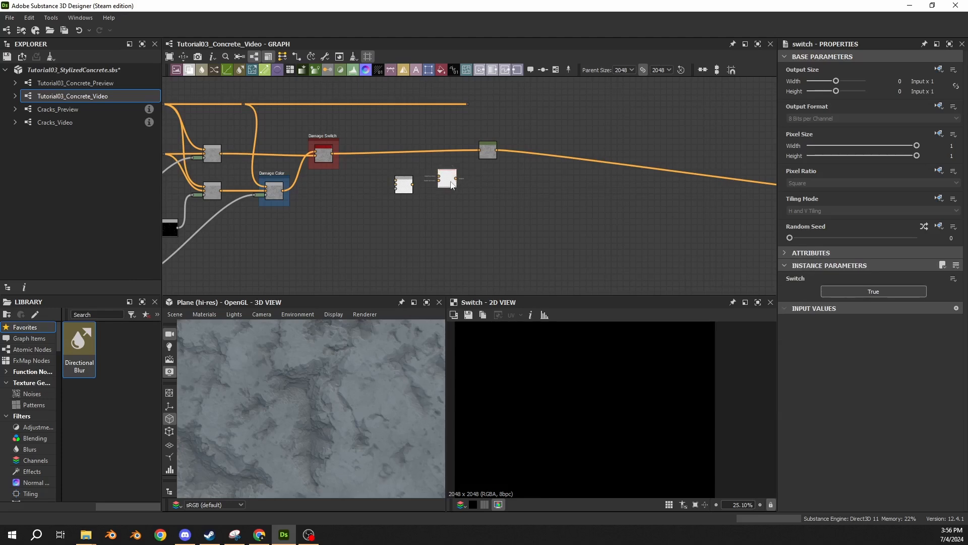
- Connect the new Blend node to the new Switch node's first input and the Damage Switch output to its second input
drag(452, 185, 452, 175)
scroll(380, 152, up, 3)
drag(301, 156, 486, 182)
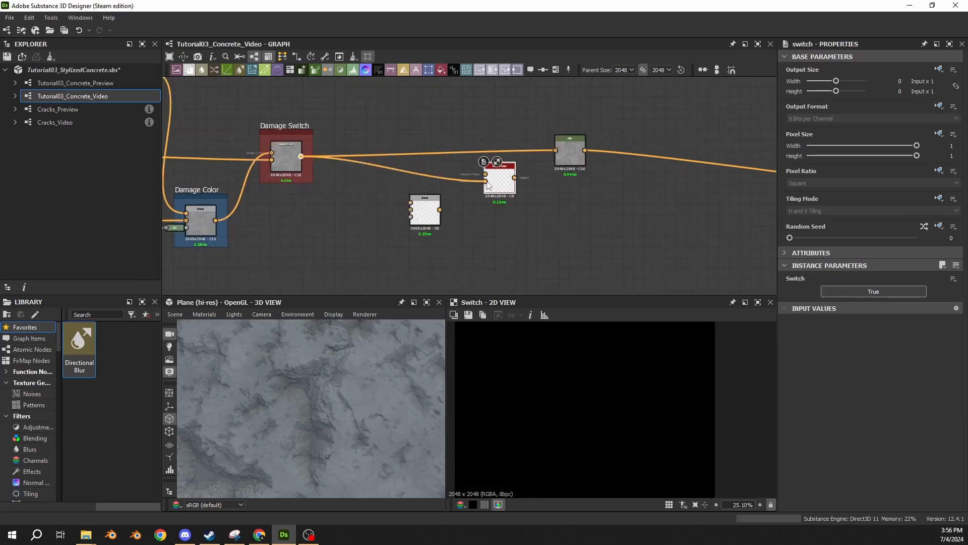
drag(441, 210, 485, 174)
- Enclose the new Switch node in a frame titled Cracks Switch
click(556, 69)
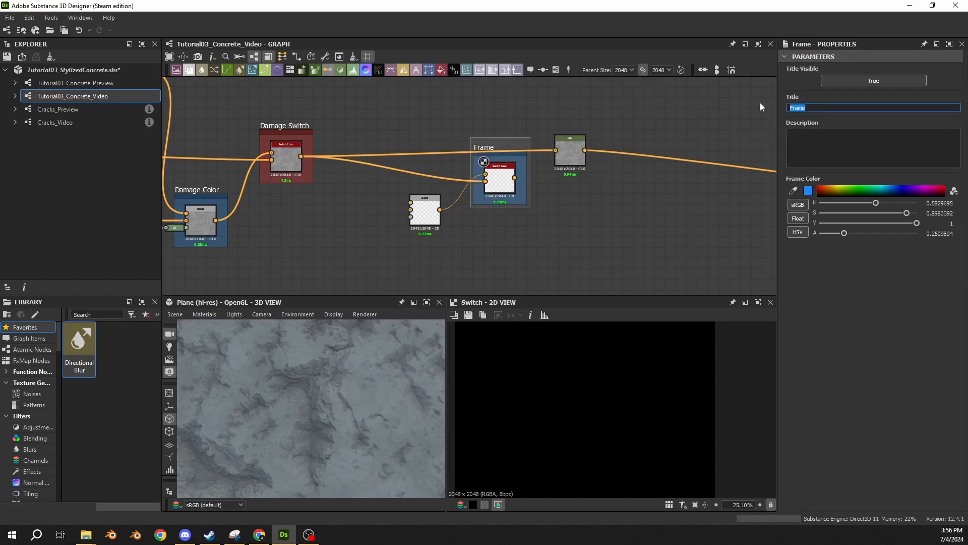
text(Cracks Switch)
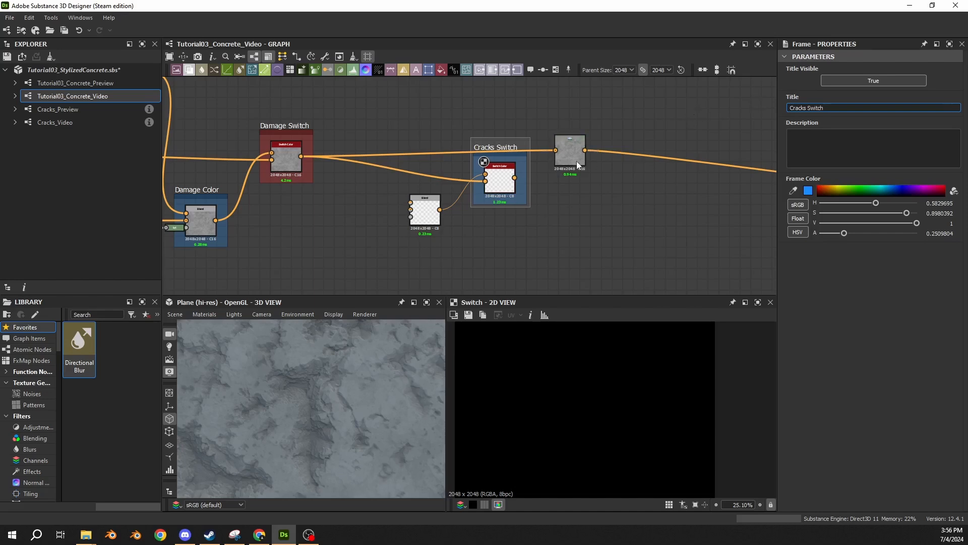
- Move the HSL node further right, feed it from the Cracks Switch output, and level the Cracks Switch frame with the main link
drag(574, 161, 707, 168)
drag(515, 177, 688, 156)
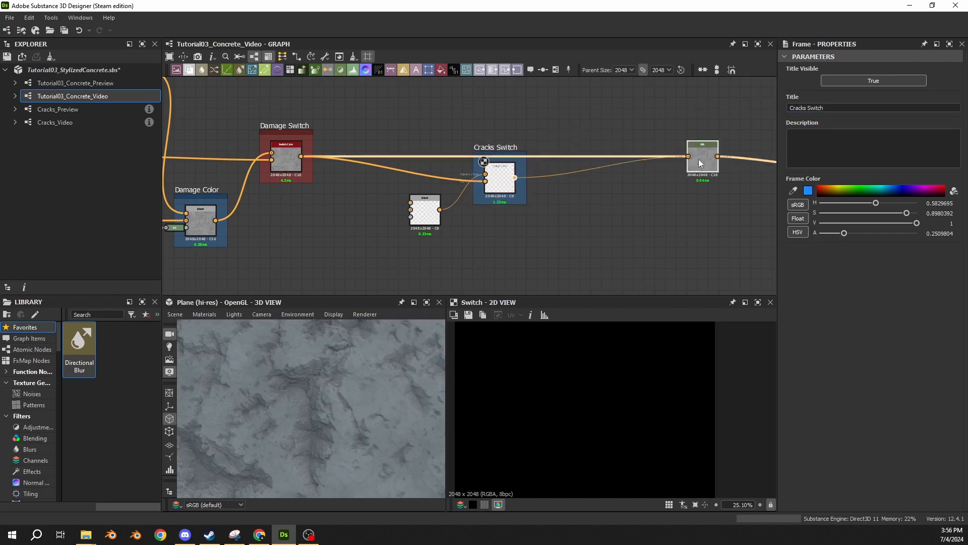
drag(505, 180, 506, 159)
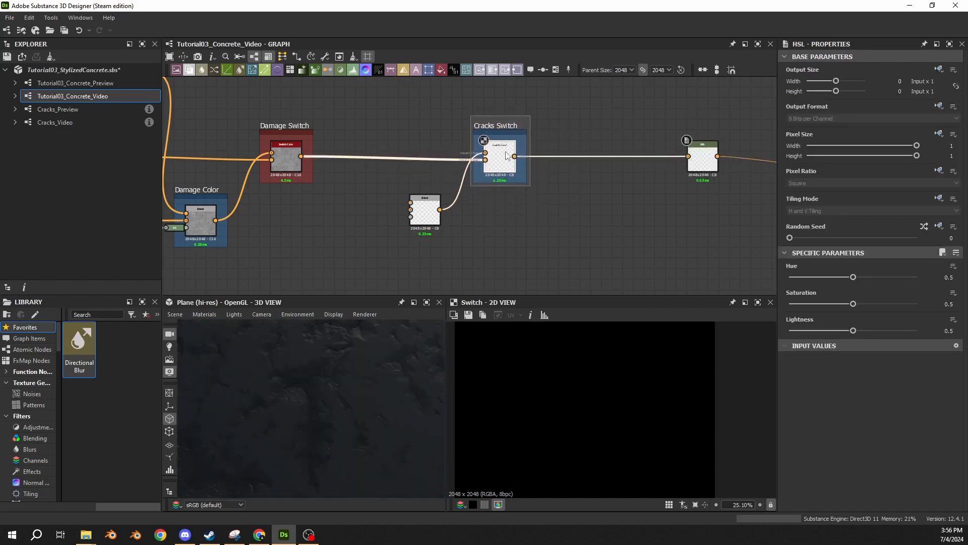
- Colour the Cracks Switch frame red by setting its hue to 0
click(523, 106)
click(521, 130)
drag(843, 204, 719, 213)
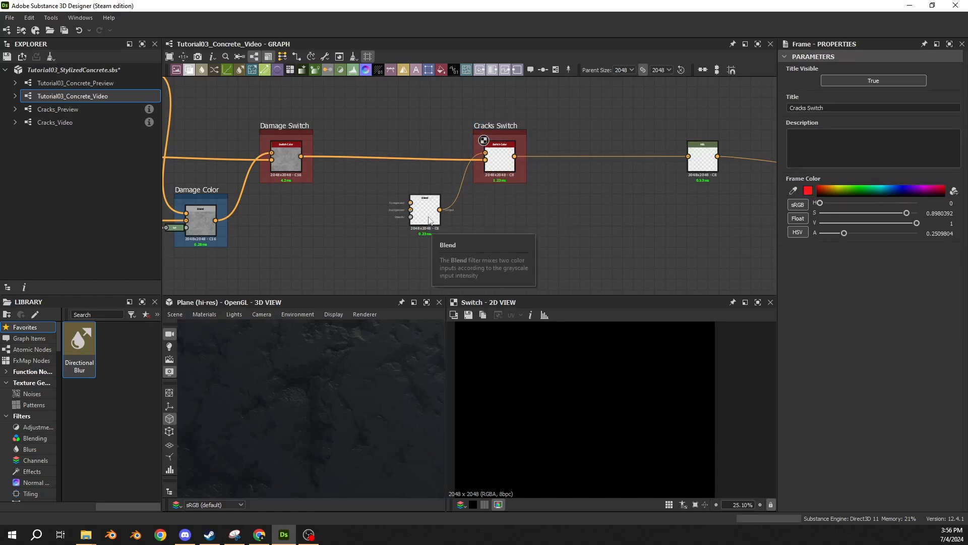
- Add a dot on the long upper colour link and connect it to the new Blend's foreground, with Damage Switch as background
middle_drag(350, 118, 478, 154)
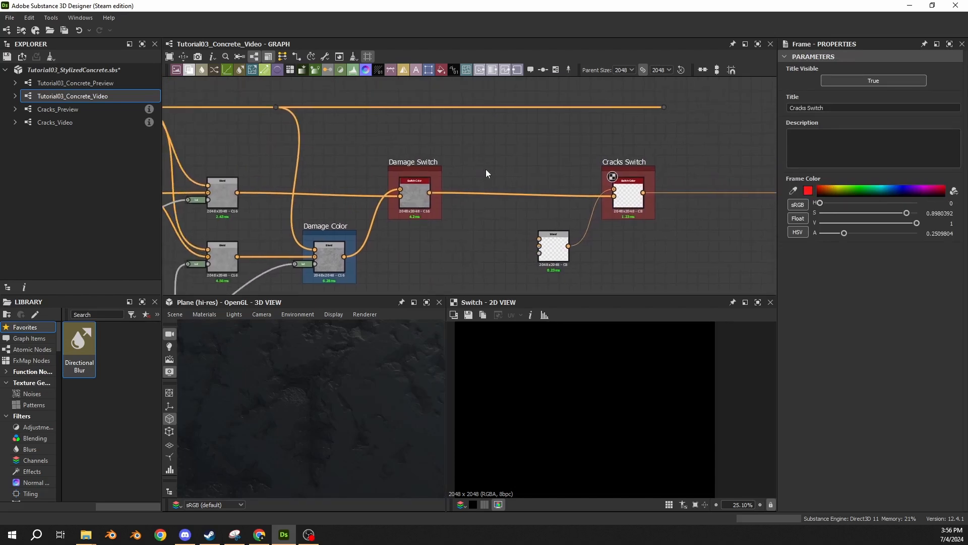
double_click(491, 106)
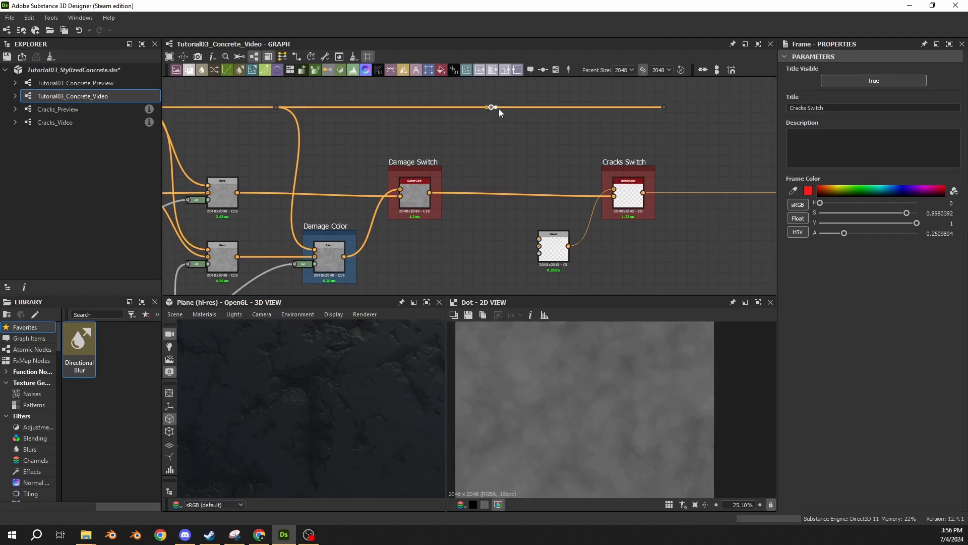
drag(497, 107, 539, 238)
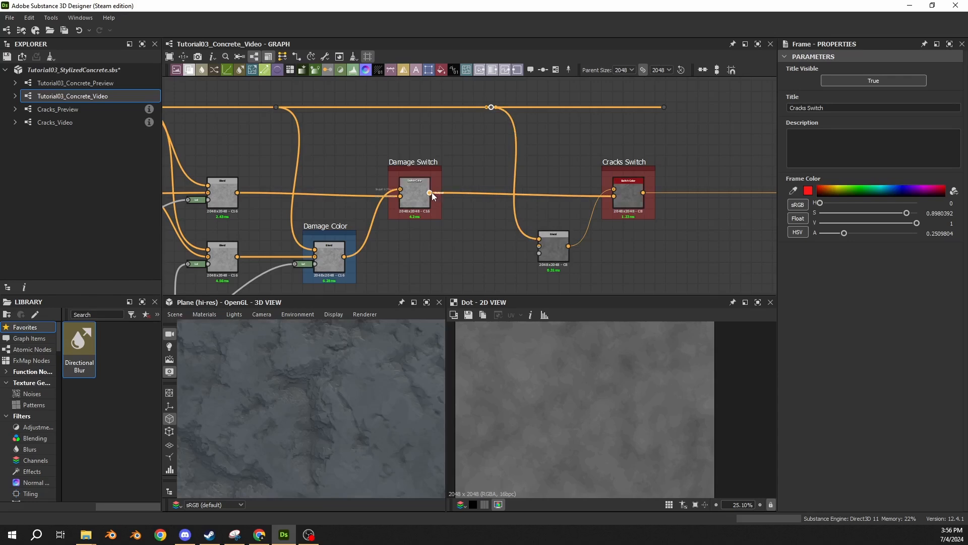
drag(432, 192, 539, 246)
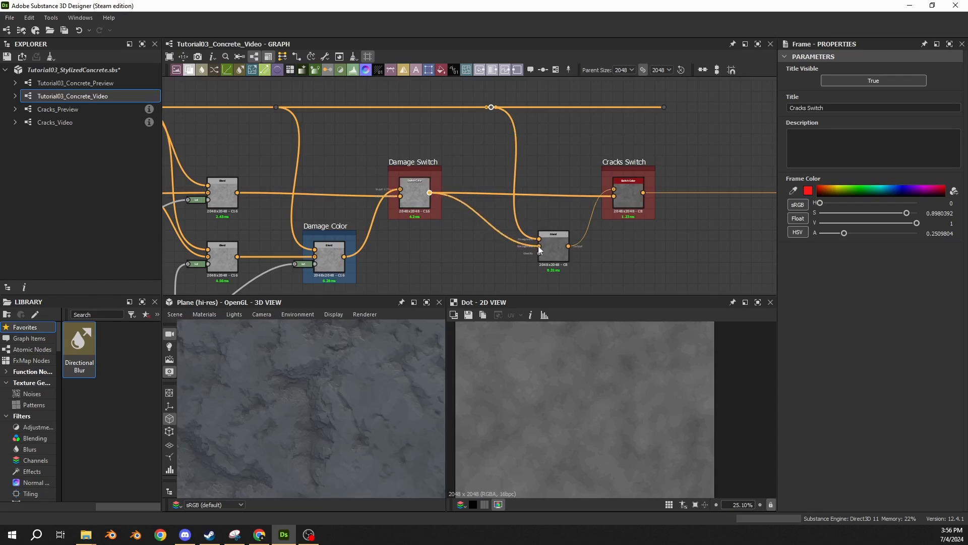
click(419, 197)
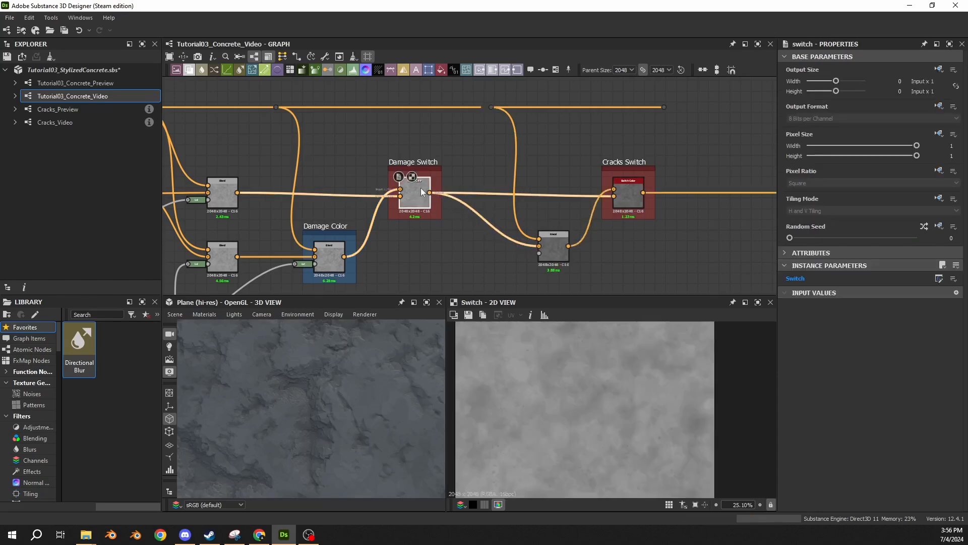
click(553, 250)
click(625, 195)
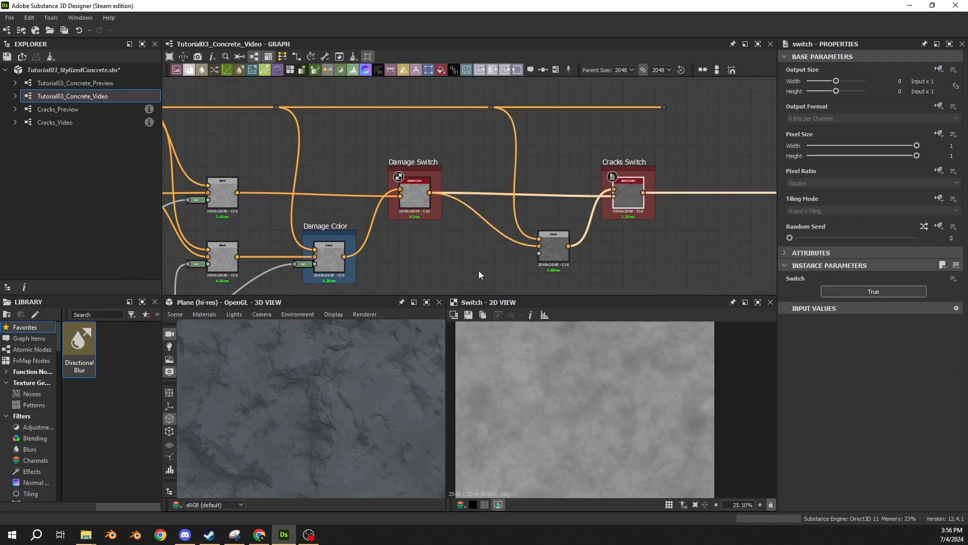
- Enclose the new Blend node before Cracks Switch in a frame titled With Cracks
click(557, 241)
click(556, 70)
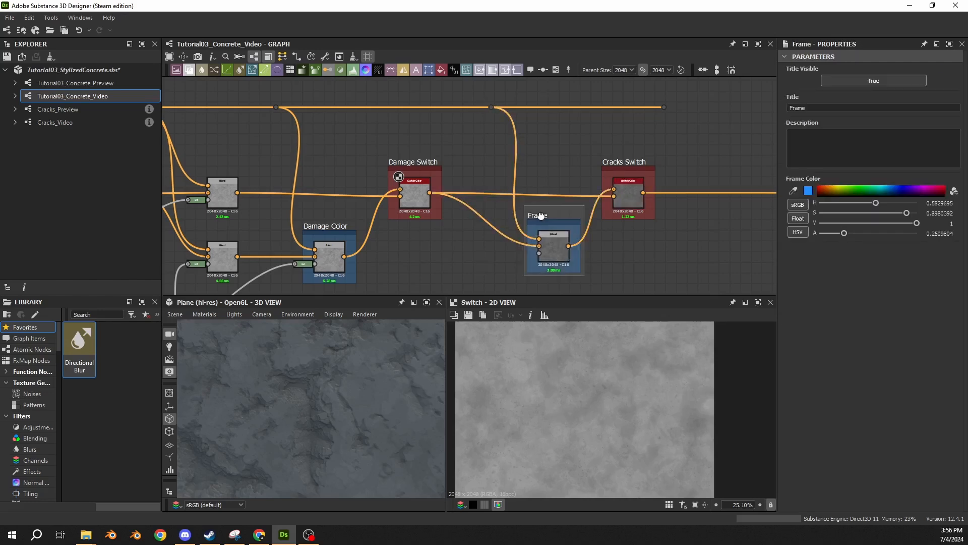
double_click(815, 107)
text(W)
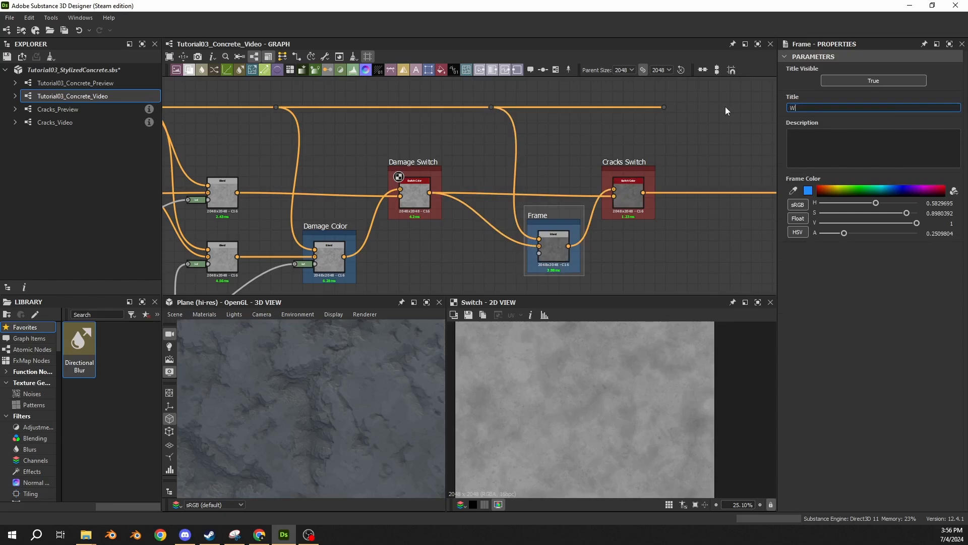
text(ith Frames)
key(Return)
double_click(830, 108)
text(Cracks)
key(Return)
- Add a Levels node below the With Cracks Blend and connect it to the Blend's opacity input
middle_drag(626, 252, 619, 202)
drag(581, 253, 512, 177)
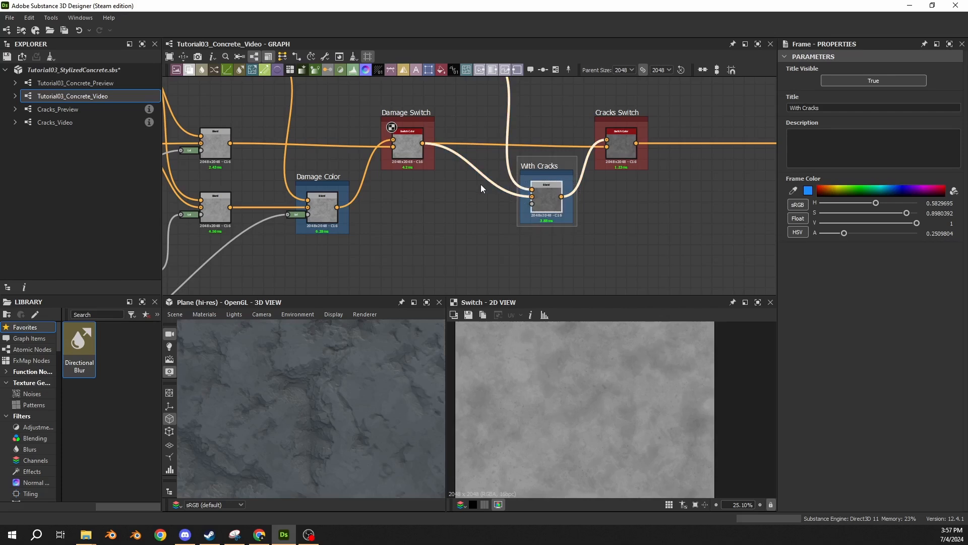
click(547, 203)
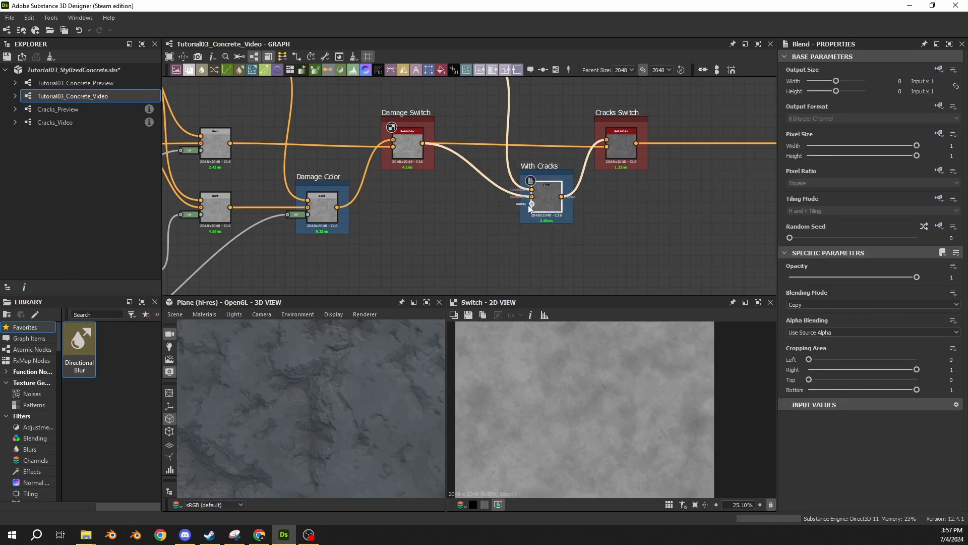
click(487, 223)
key(space)
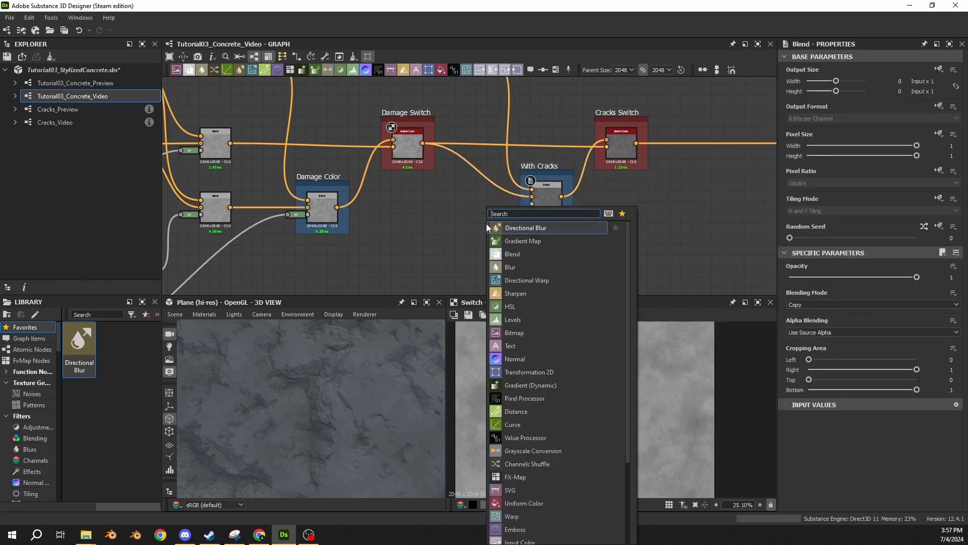
text(levels)
key(Return)
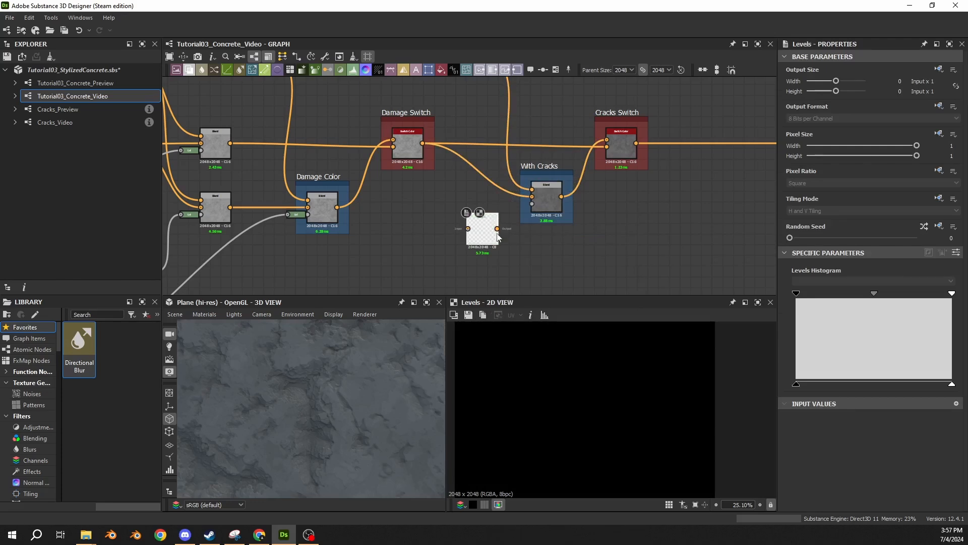
drag(496, 230, 517, 230)
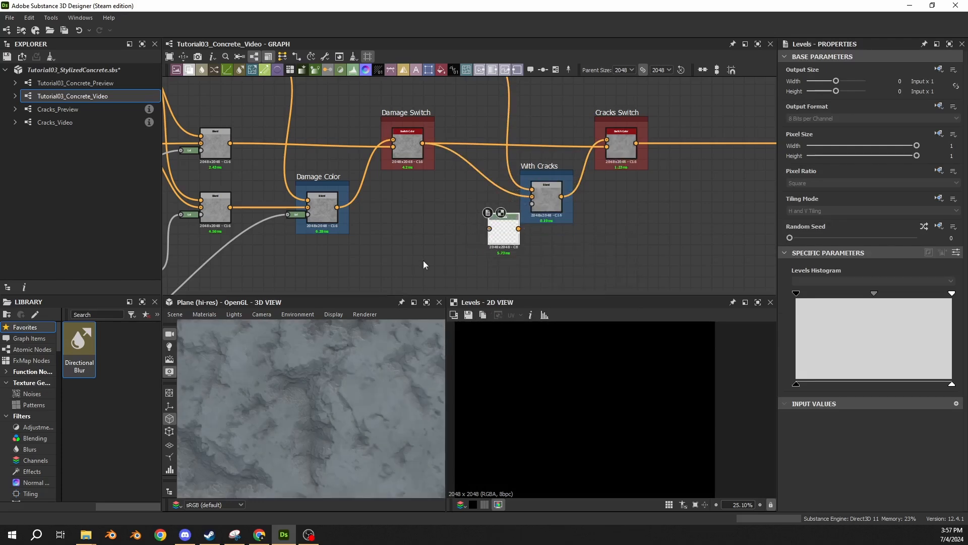
- Connect the Output of the Cracks_Video node in the Cracks frame to the input of the new Levels node
scroll(439, 132, down, 3)
scroll(439, 132, down, 2)
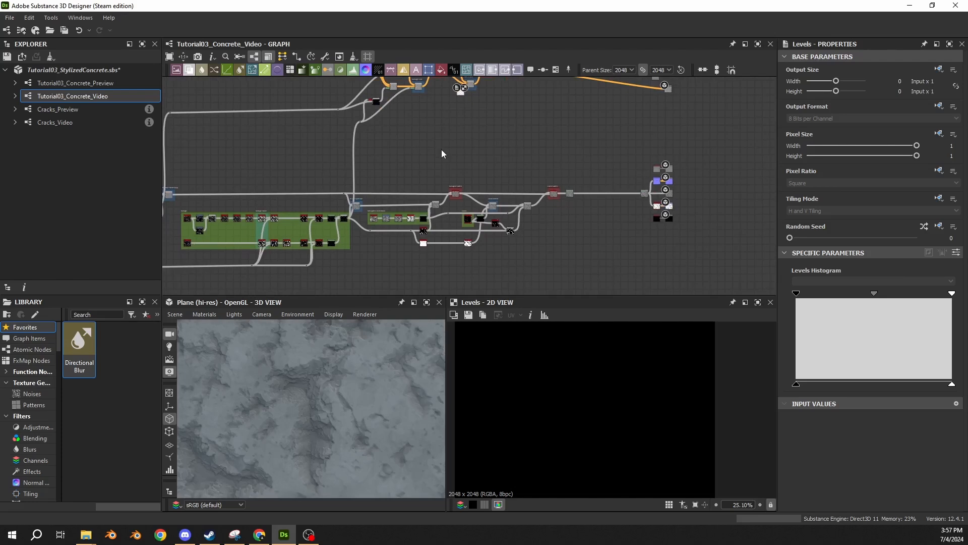
scroll(421, 248, up, 4)
middle_drag(449, 176, 353, 250)
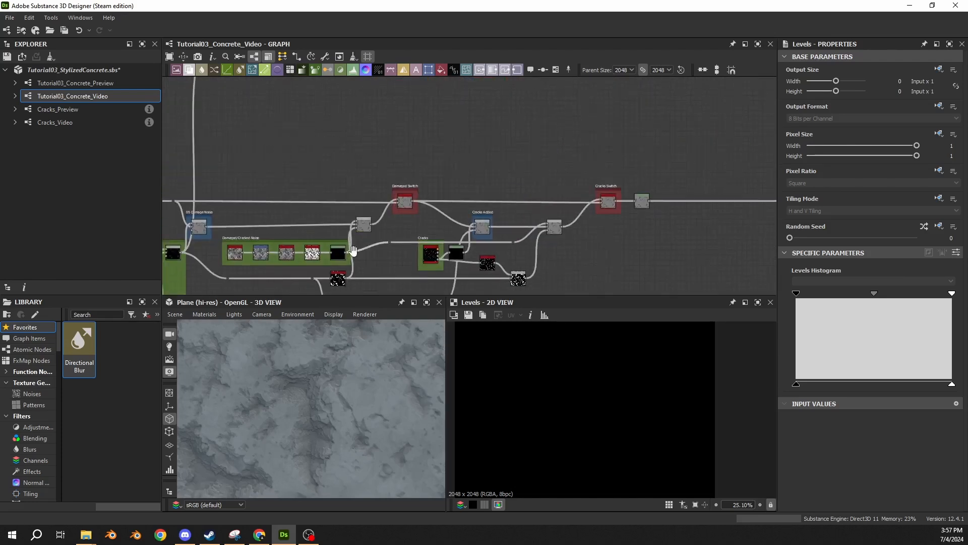
scroll(414, 255, up, 5)
middle_drag(455, 290, 455, 225)
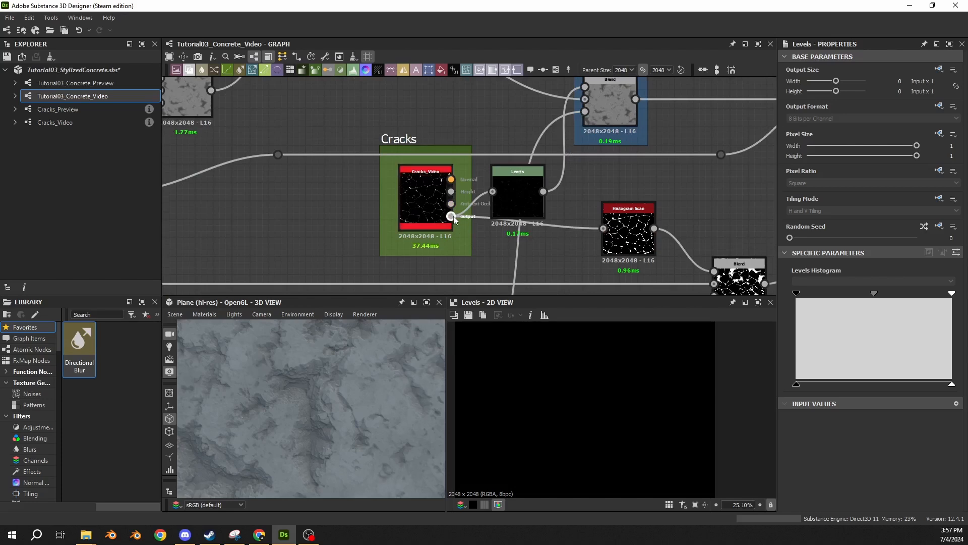
drag(453, 216, 497, 160)
scroll(495, 109, down, 5)
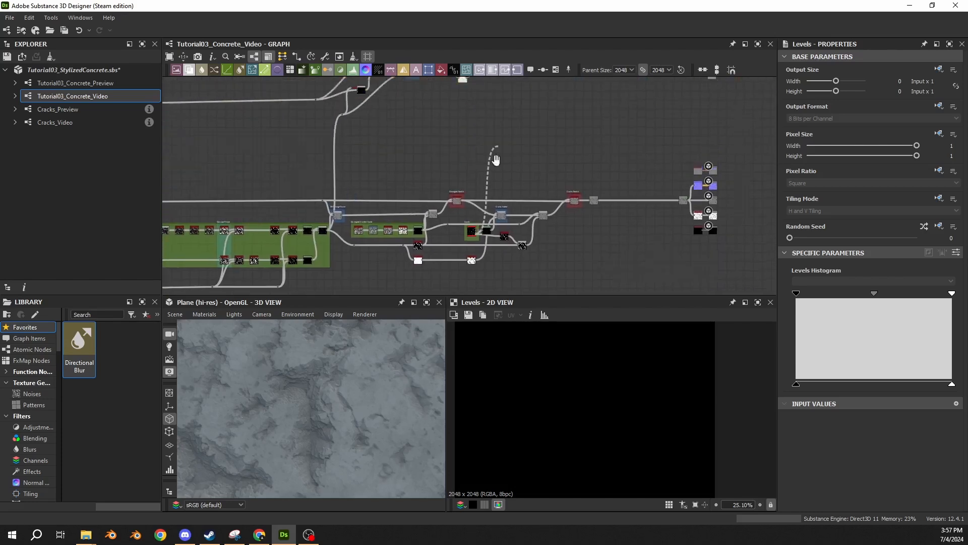
middle_drag(496, 159, 479, 262)
drag(497, 159, 411, 186)
scroll(451, 175, up, 5)
scroll(429, 192, up, 3)
scroll(484, 173, down, 3)
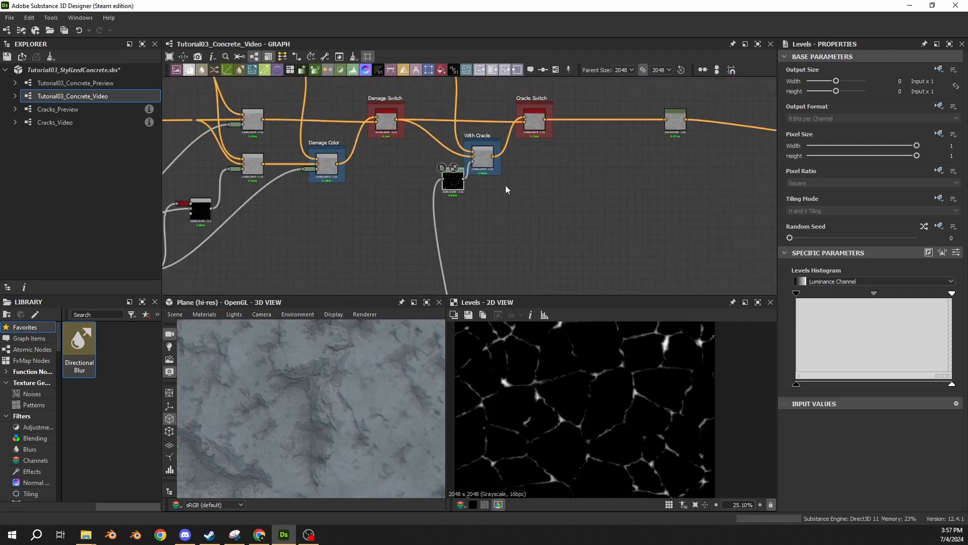
- Dock the Levels node onto the With Cracks Blend and show the Blend's result in the 2D view
scroll(491, 191, up, 3)
key(d)
middle_drag(426, 153, 455, 163)
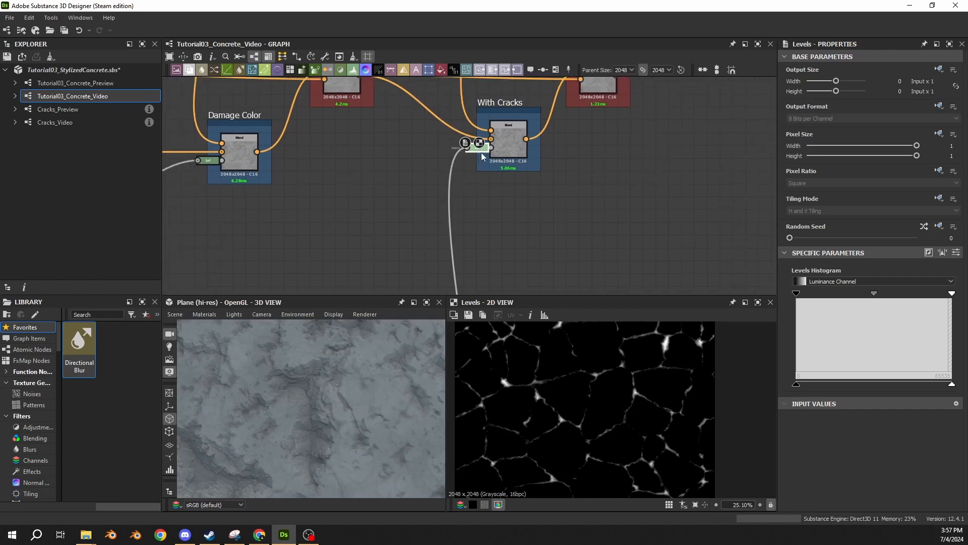
middle_drag(516, 168, 511, 246)
double_click(502, 217)
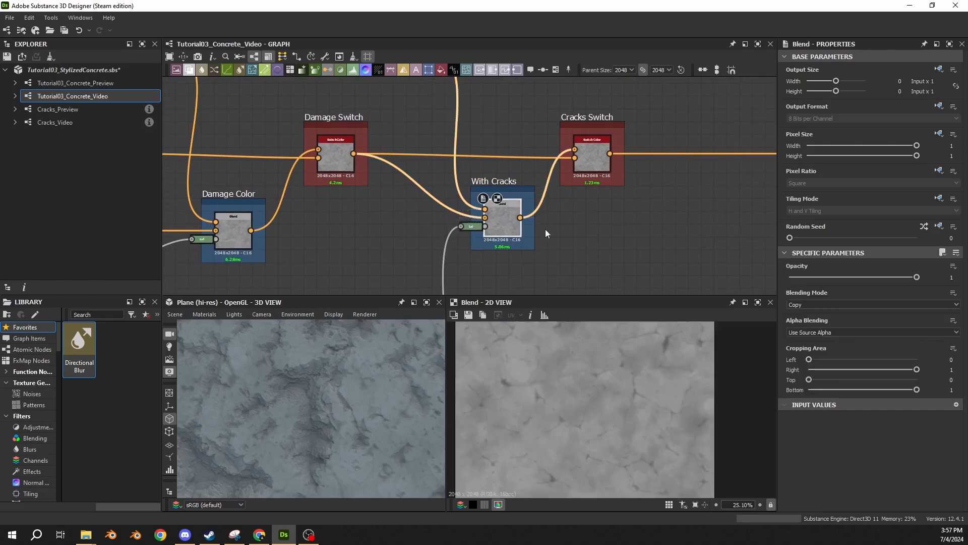
- Drive the Cracks Switch node's Switch parameter with the existing graph input cracked
double_click(592, 243)
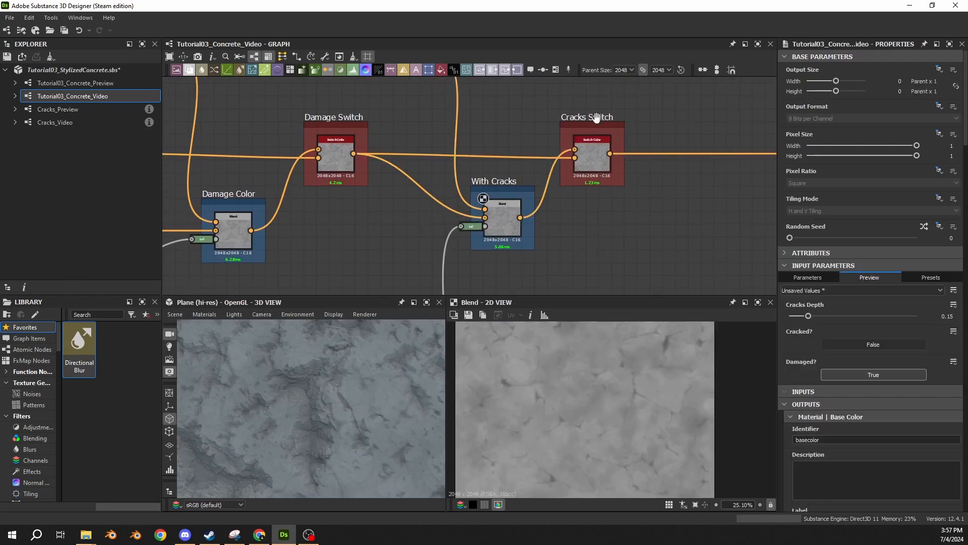
click(583, 152)
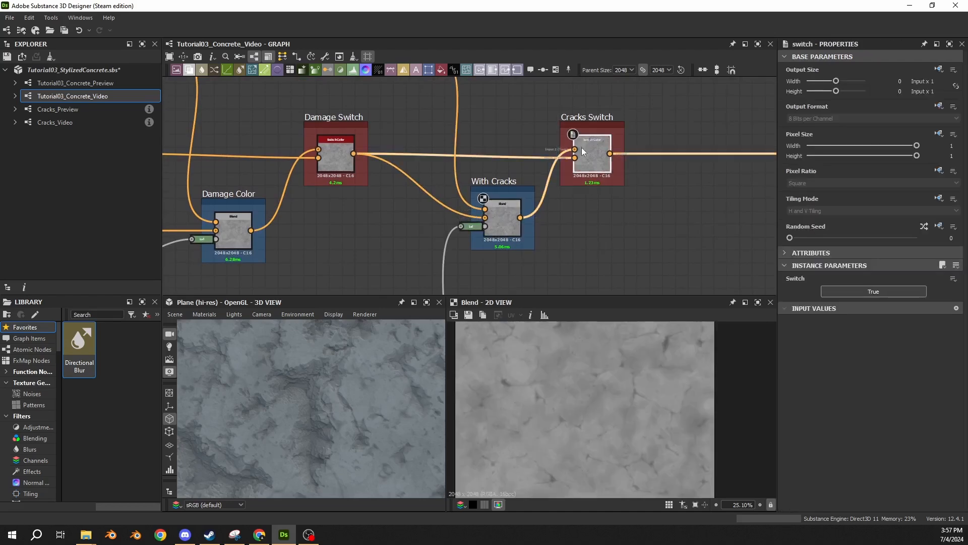
click(953, 279)
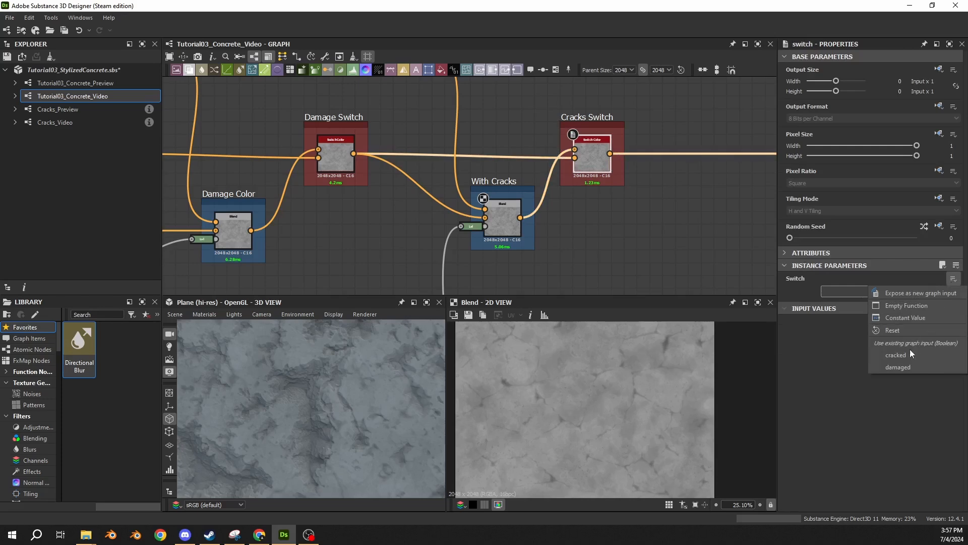
click(898, 355)
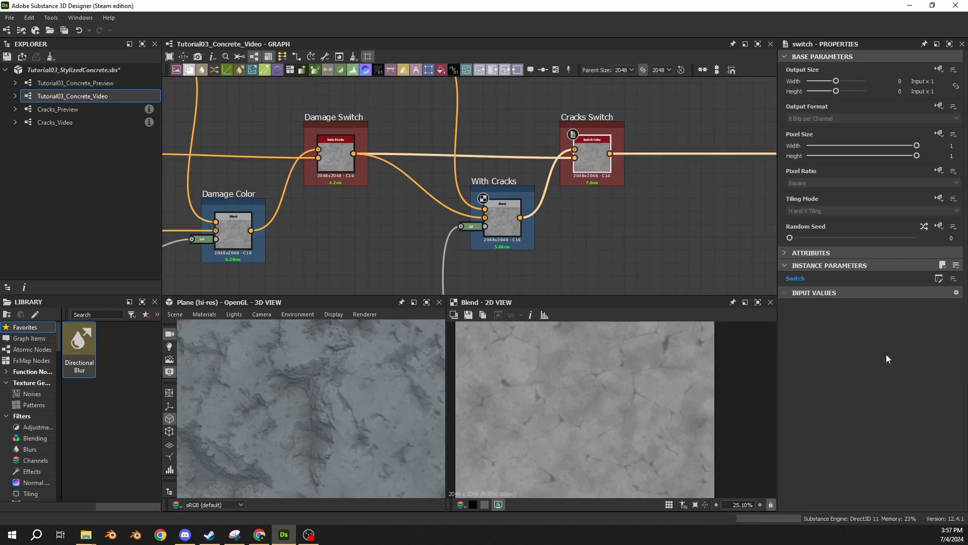
- Show Cracks Switch in the 2D view and set the graph preview values Damaged? to False and Cracked? to True
double_click(591, 156)
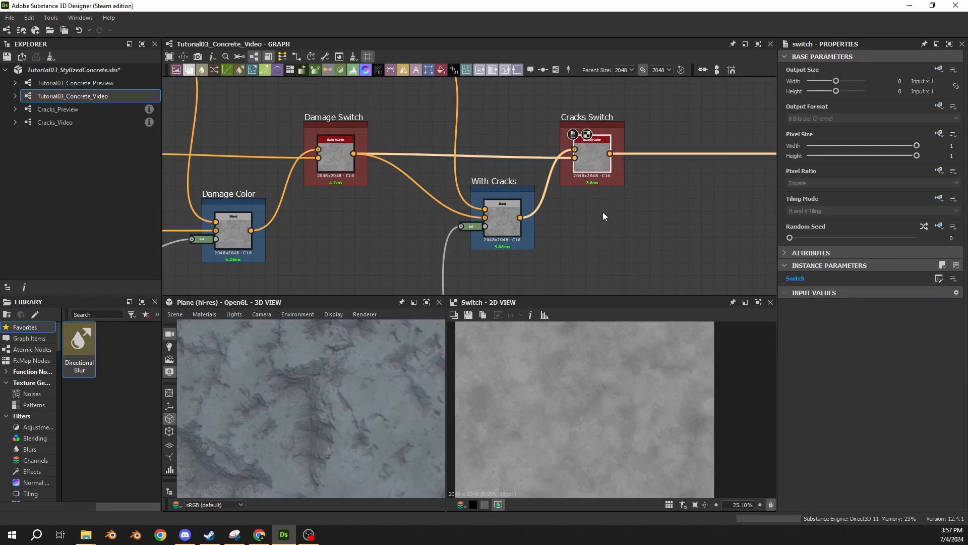
click(601, 224)
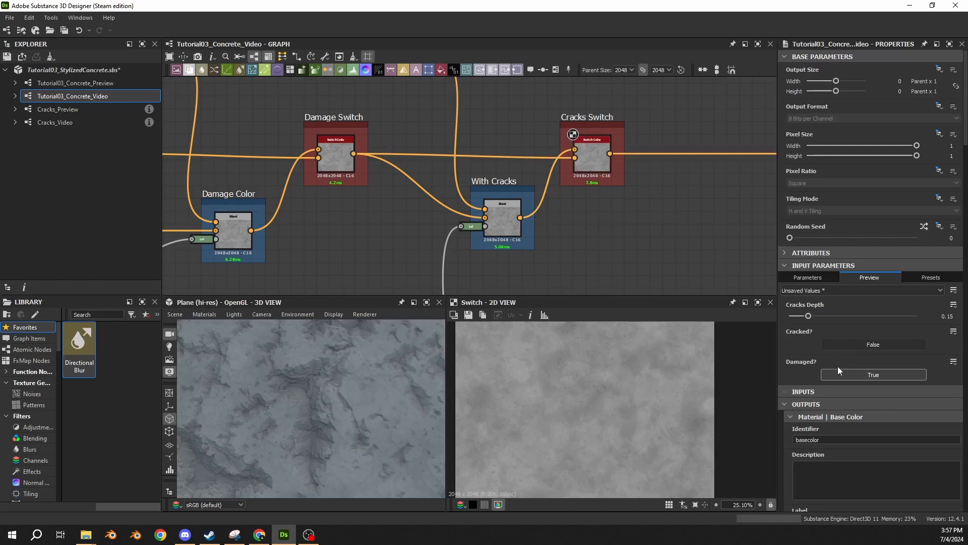
click(838, 371)
click(867, 344)
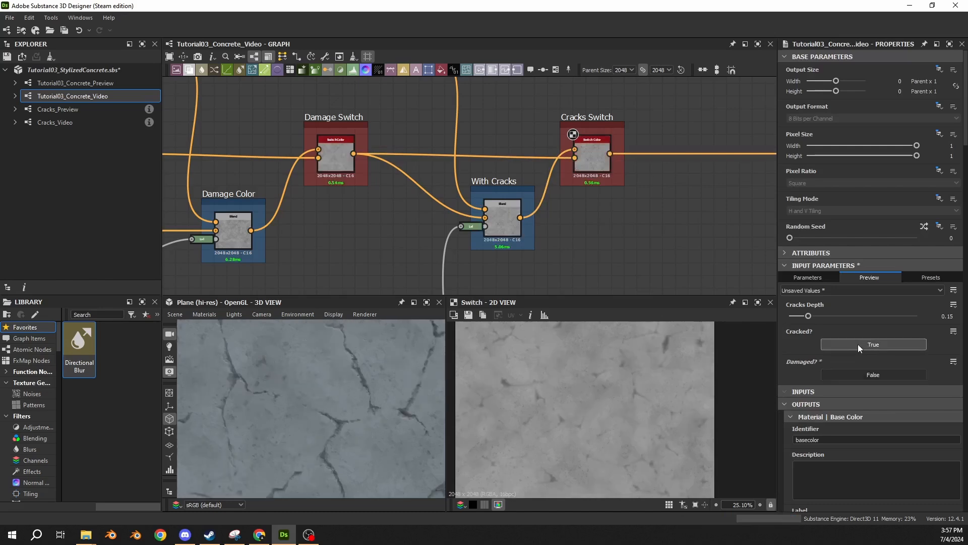
- Show the With Cracks Blend in the 2D view and reduce its docked Levels node's output white to about 0.6
double_click(499, 222)
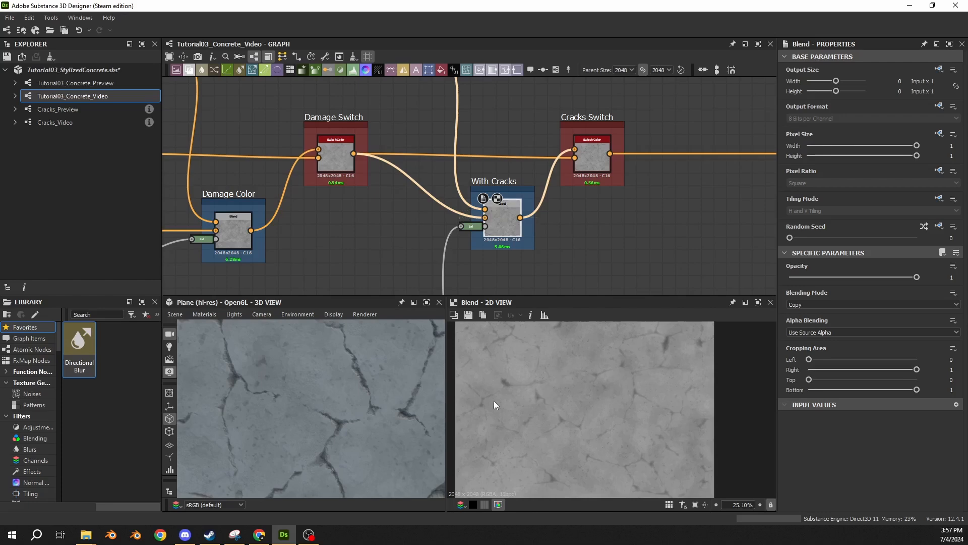
mouse_move(347, 385)
mouse_down()
mouse_move(343, 419)
mouse_move(358, 365)
mouse_move(334, 347)
mouse_move(345, 404)
mouse_up()
click(469, 226)
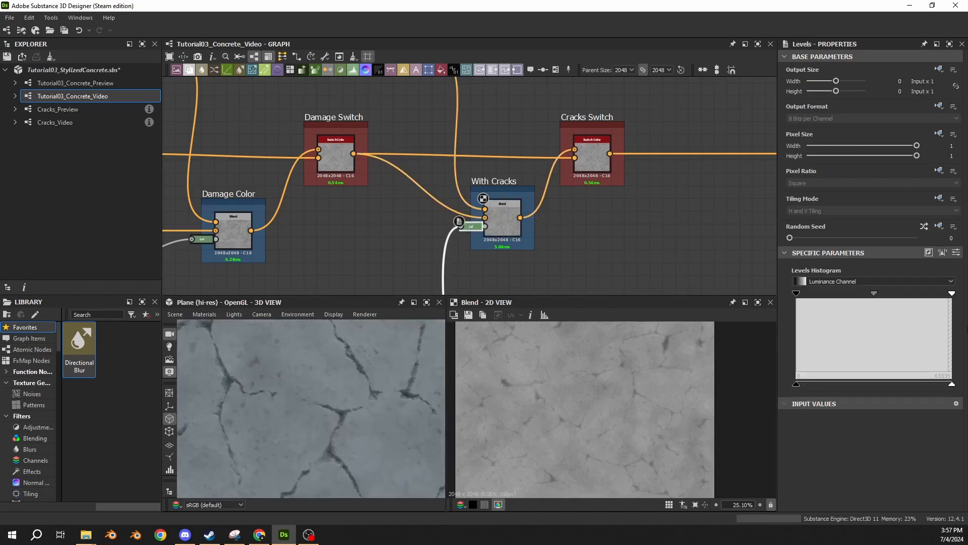
drag(955, 384, 890, 398)
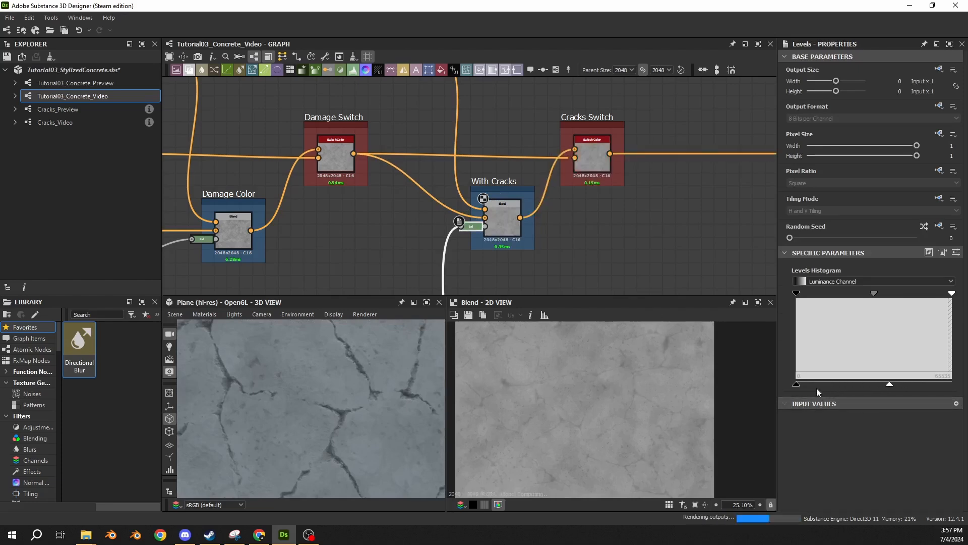
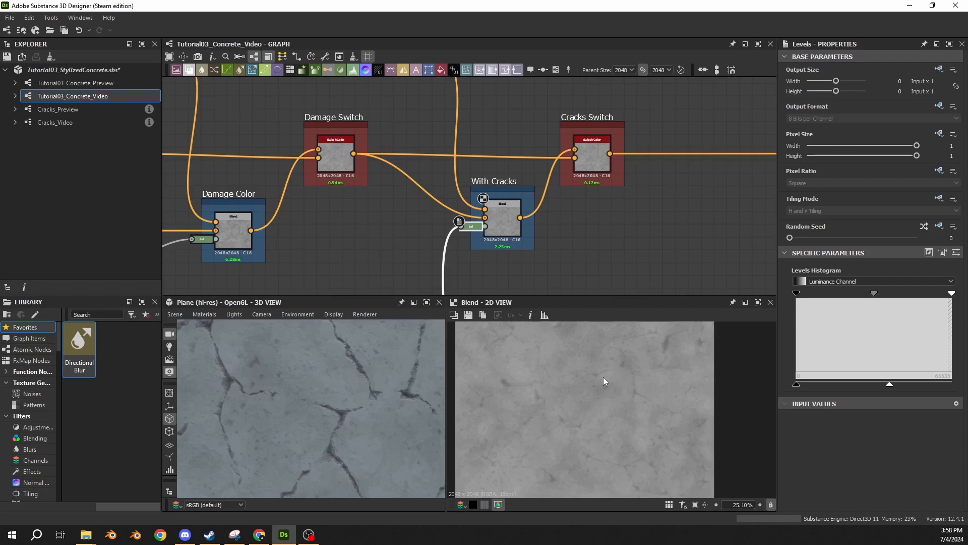
- Set Level Out High to 0.75 on the Levels node docked to the With Cracks Blend
click(507, 217)
drag(318, 363, 347, 402)
scroll(484, 217, up, 3)
click(484, 201)
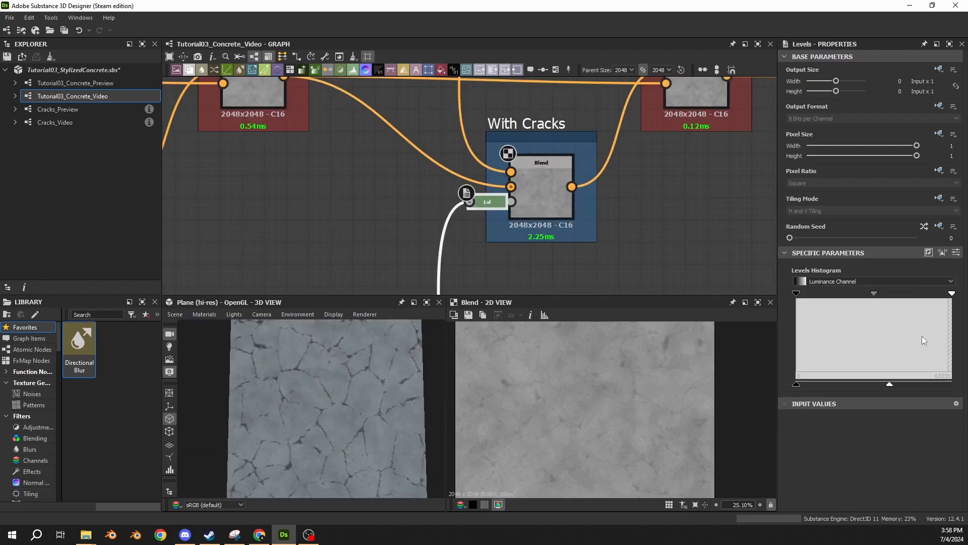
click(956, 252)
double_click(938, 394)
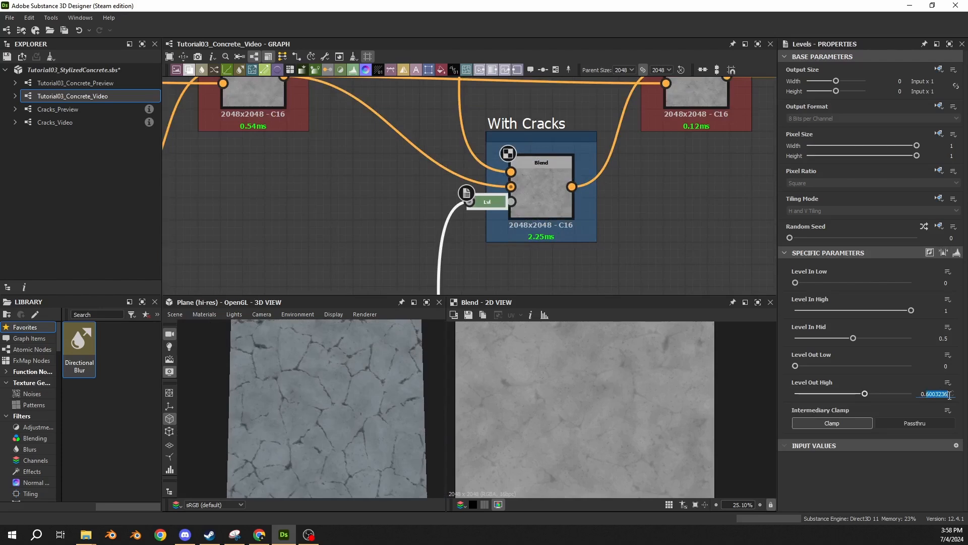
text(75)
key(Return)
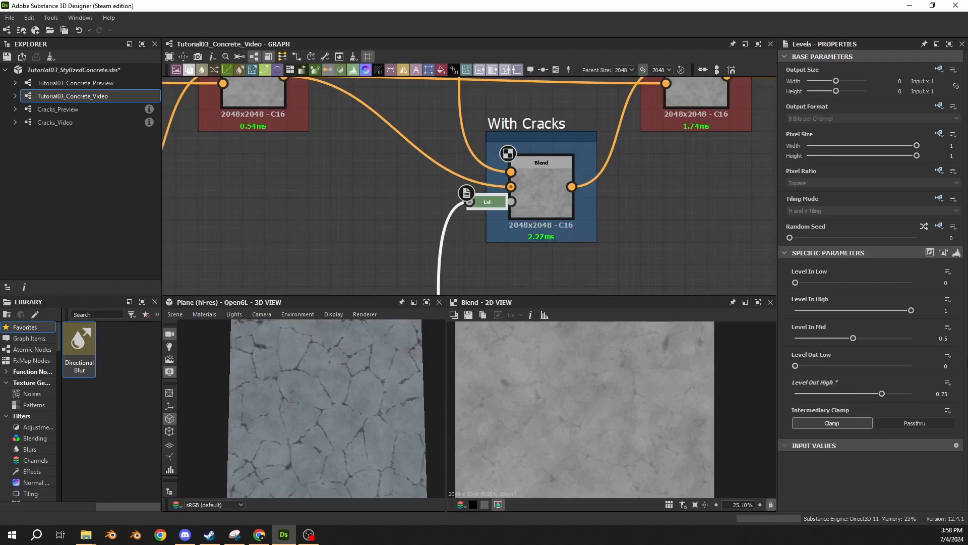
- Examine the crack colouring of the With Cracks Blend in the 2D and 3D views, ending with Cracks Switch in the 2D view
scroll(356, 370, up, 2)
click(539, 192)
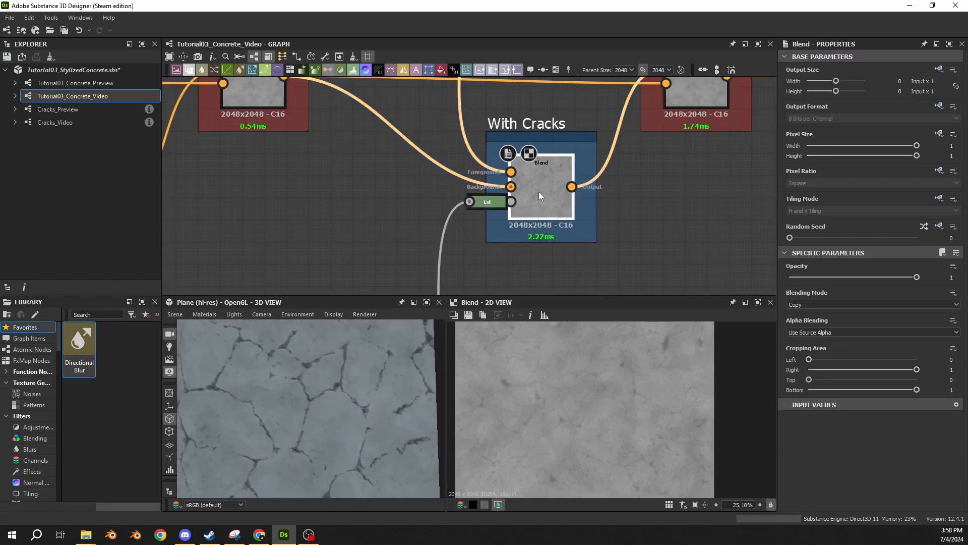
scroll(622, 420, down, 5)
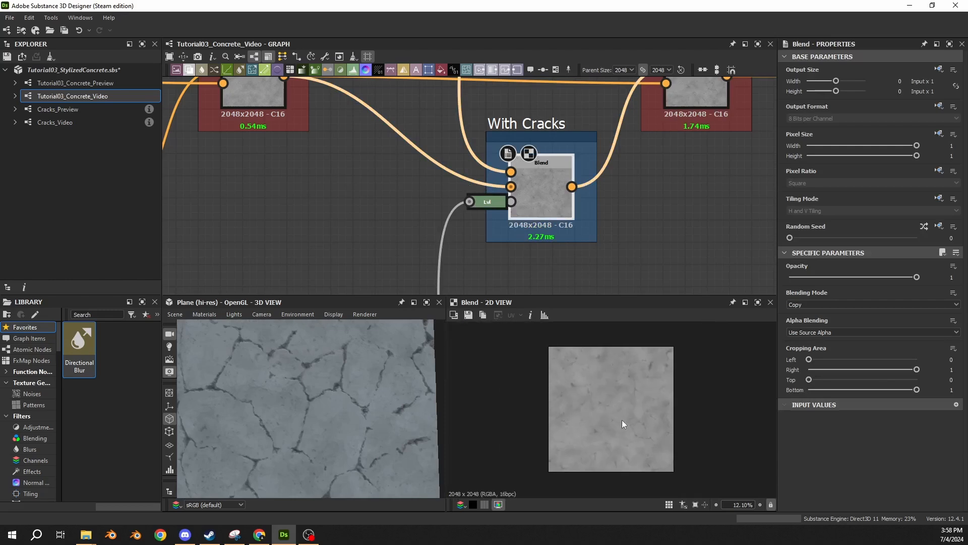
scroll(624, 392, up, 12)
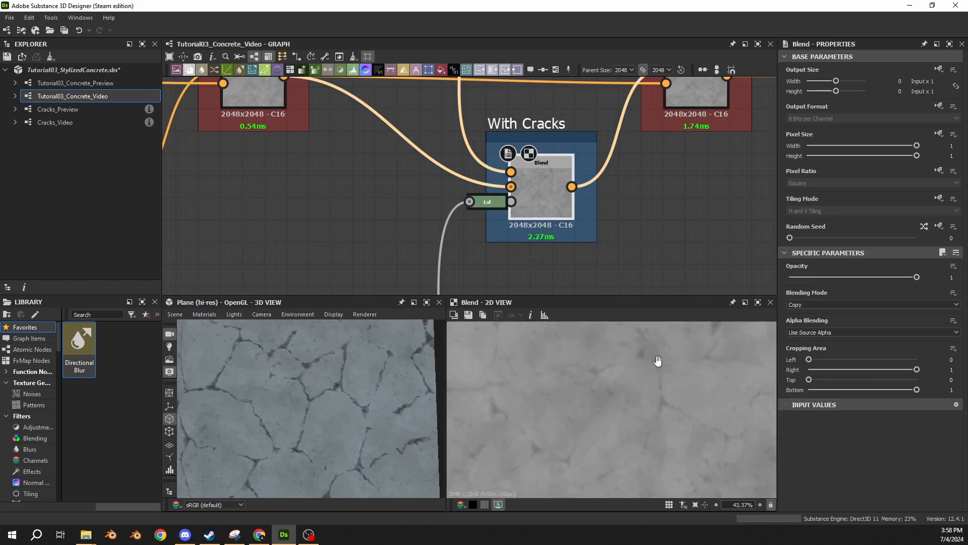
drag(343, 392, 328, 353)
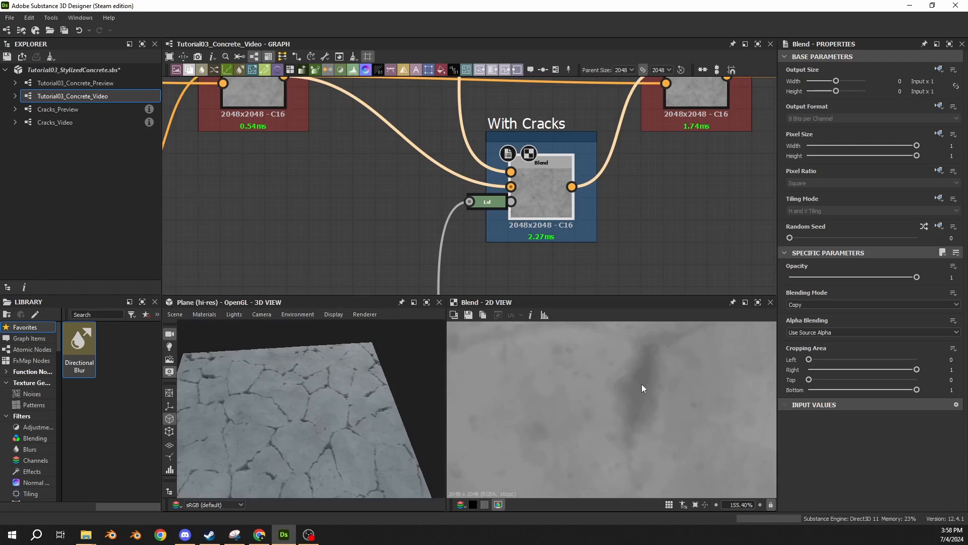
scroll(641, 383, down, 6)
scroll(628, 241, down, 2)
click(630, 166)
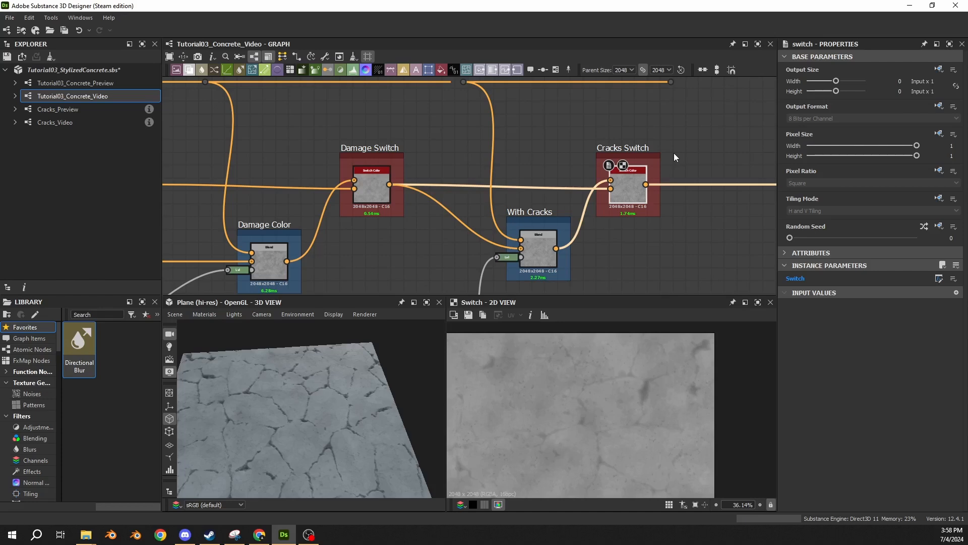
- Move the two mask dot nodes ahead of the Damage Color Blend up closer to the colour nodes
scroll(504, 188, down, 8)
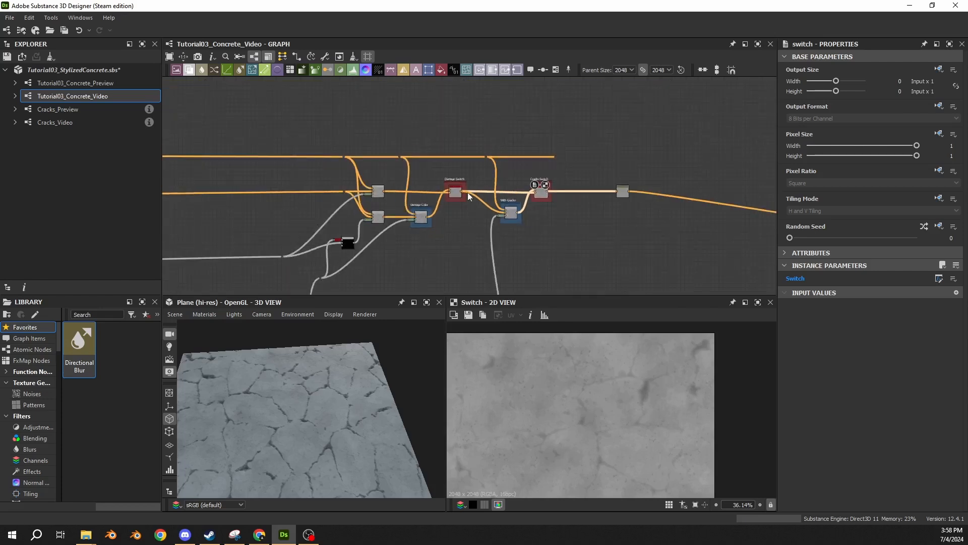
middle_drag(229, 227, 604, 180)
scroll(604, 180, up, 8)
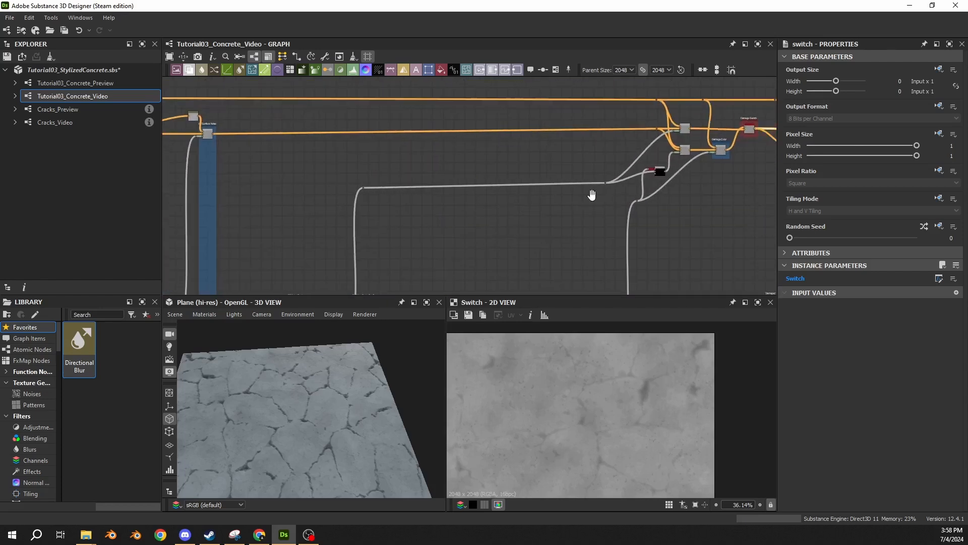
drag(474, 173, 475, 154)
drag(333, 194, 339, 130)
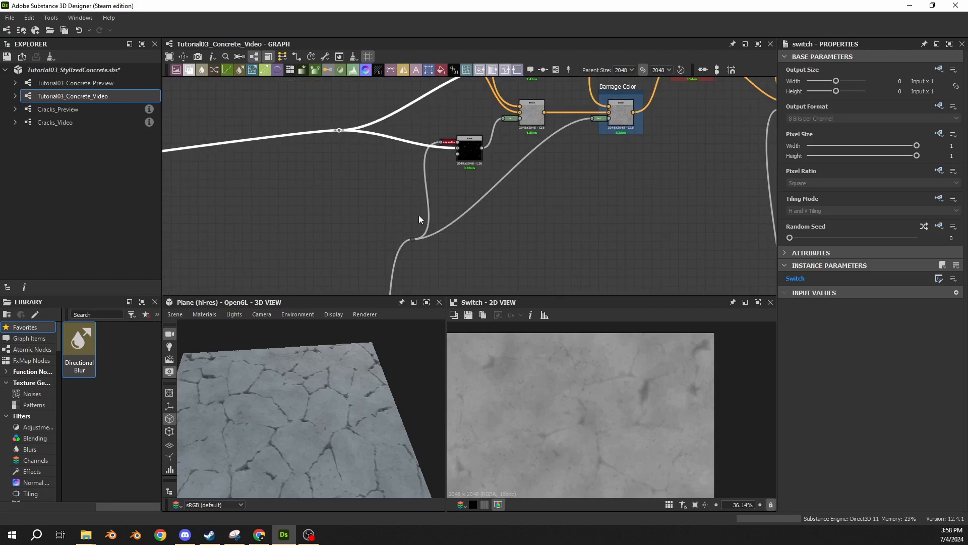
mouse_move(413, 239)
mouse_down()
mouse_move(413, 184)
mouse_move(437, 186)
mouse_up()
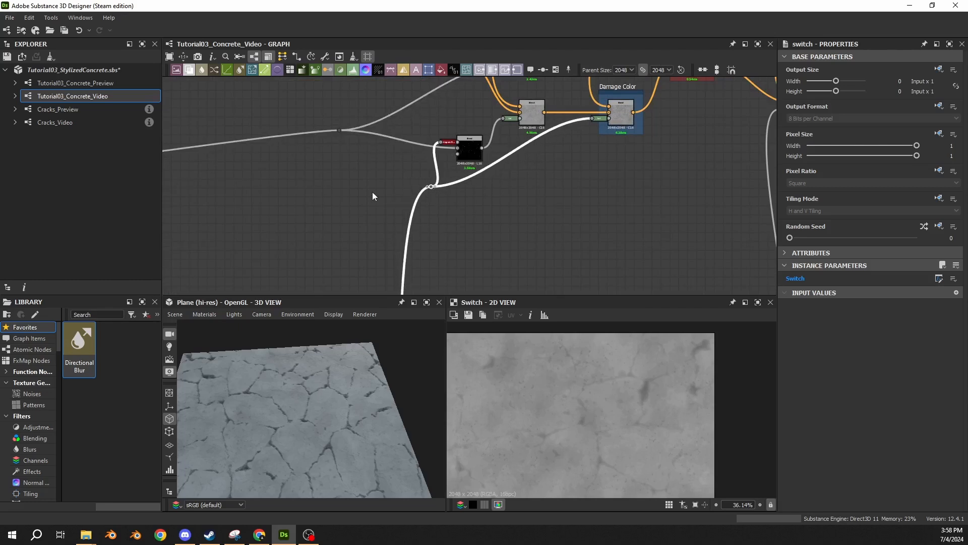
- Straighten the long mask wire by raising the dot node at its start towards the colour chain
scroll(323, 203, down, 4)
mouse_move(277, 211)
middle_down()
mouse_move(488, 234)
mouse_move(529, 227)
middle_up()
middle_drag(298, 219, 529, 201)
scroll(508, 202, up, 2)
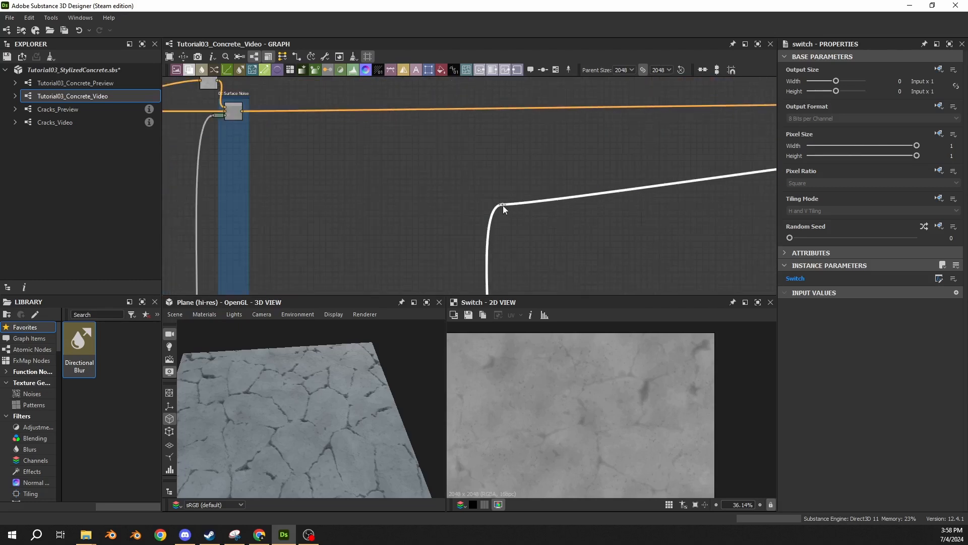
drag(503, 205, 509, 155)
scroll(536, 156, down, 5)
middle_drag(606, 180, 444, 189)
middle_drag(593, 194, 555, 195)
click(606, 198)
middle_drag(611, 198, 701, 210)
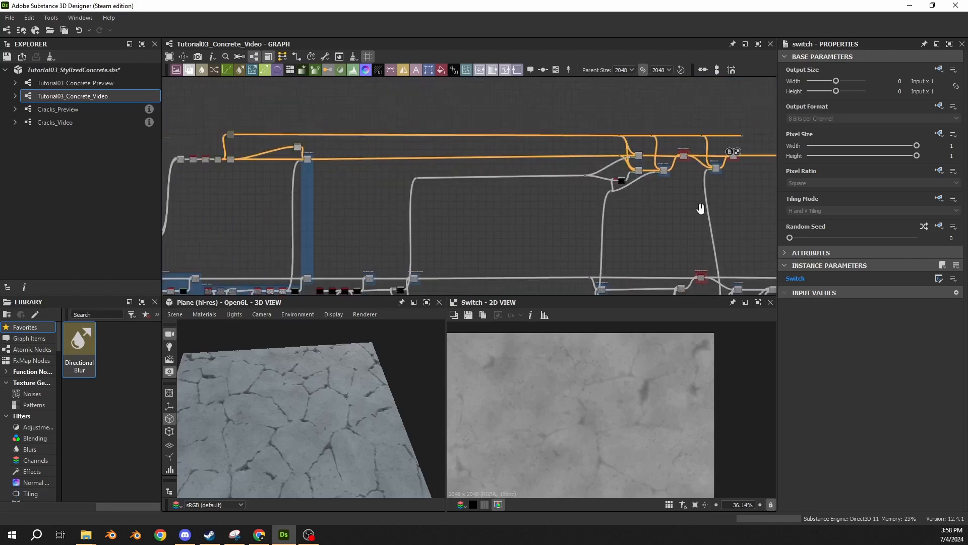
scroll(667, 184, down, 3)
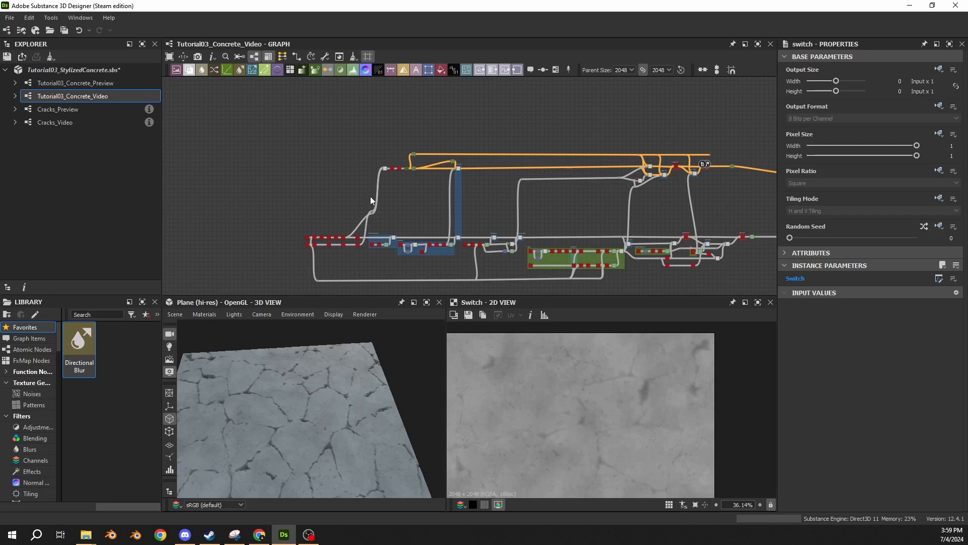
- Branch a new dot node off the upper of the two paired dots and show the source Histogram Range in the 2D view
scroll(376, 226, up, 5)
scroll(374, 171, up, 3)
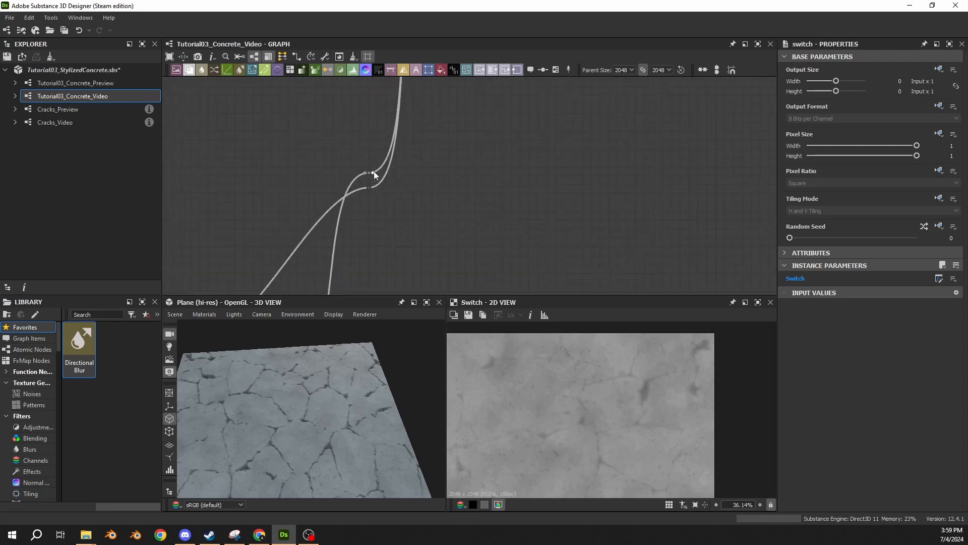
drag(373, 173, 495, 173)
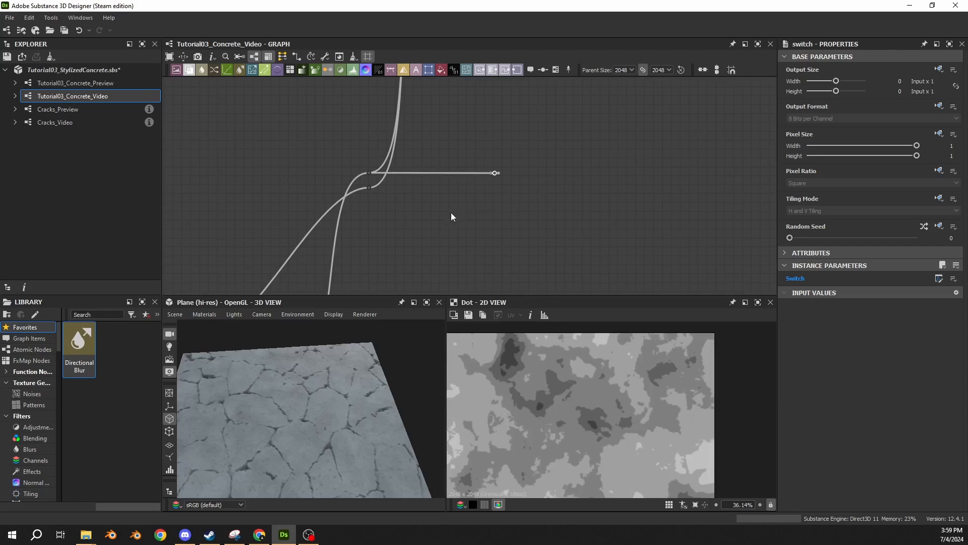
middle_drag(382, 235, 419, 265)
scroll(387, 209, up, 7)
double_click(426, 183)
scroll(458, 214, down, 5)
middle_drag(501, 161, 458, 274)
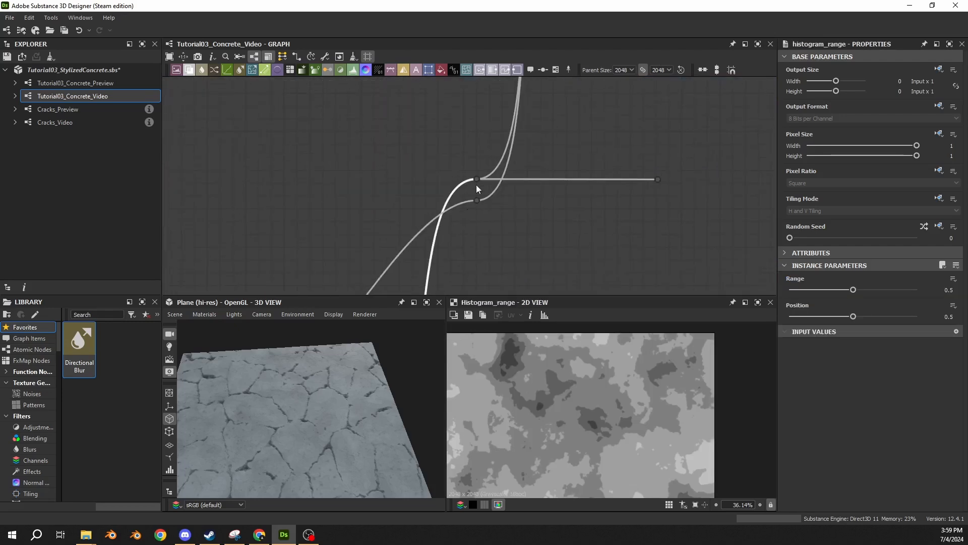
click(477, 179)
middle_drag(522, 173, 443, 222)
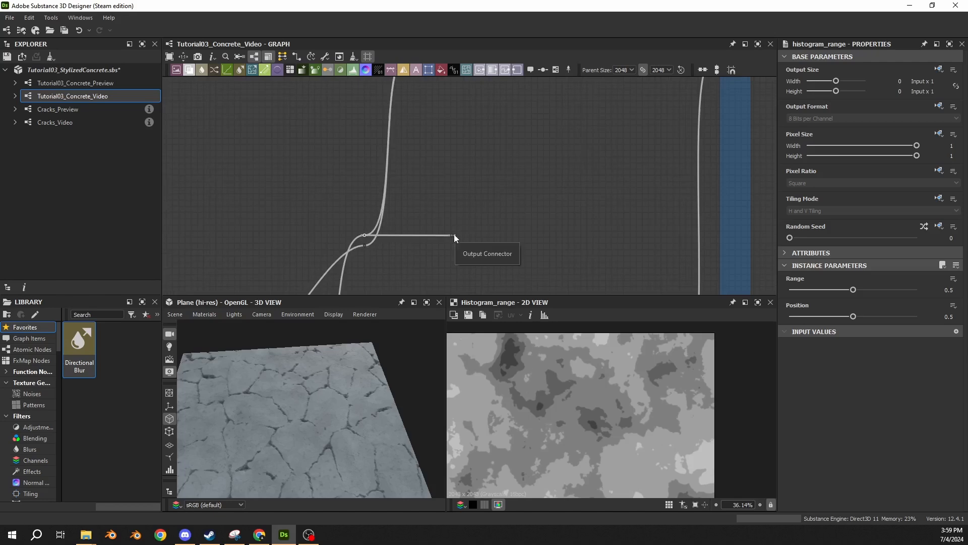
- Move the new dot node along the graph to a spot below and just past Cracks Switch
click(450, 235)
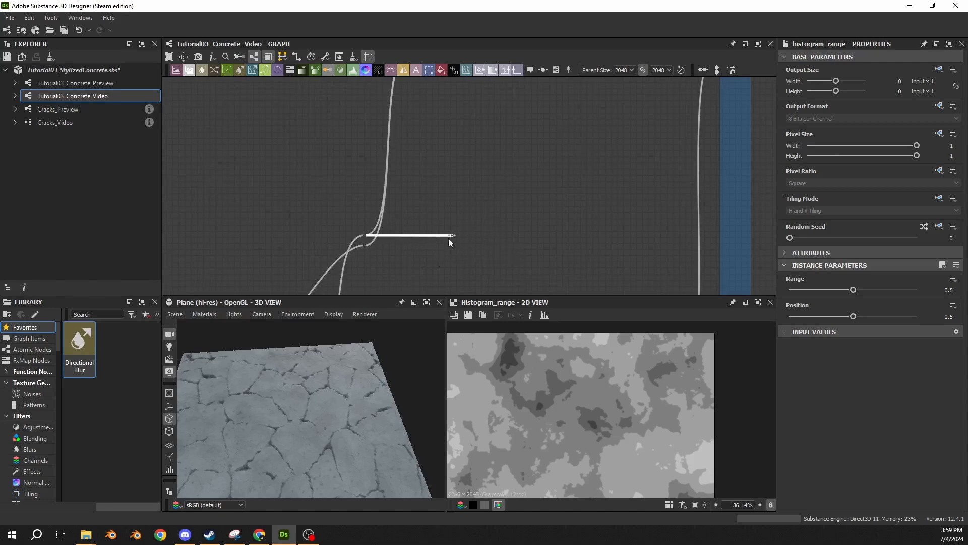
scroll(625, 219, down, 5)
middle_drag(744, 205, 319, 209)
drag(319, 209, 574, 165)
scroll(505, 208, up, 4)
scroll(444, 201, down, 1)
middle_drag(252, 199, 800, 194)
scroll(422, 182, up, 4)
drag(585, 245, 616, 159)
middle_drag(758, 181, 434, 188)
scroll(434, 187, down, 4)
middle_drag(553, 187, 410, 189)
middle_drag(659, 181, 523, 148)
drag(627, 171, 192, 203)
scroll(560, 160, up, 4)
scroll(565, 154, up, 2)
middle_drag(565, 155, 514, 197)
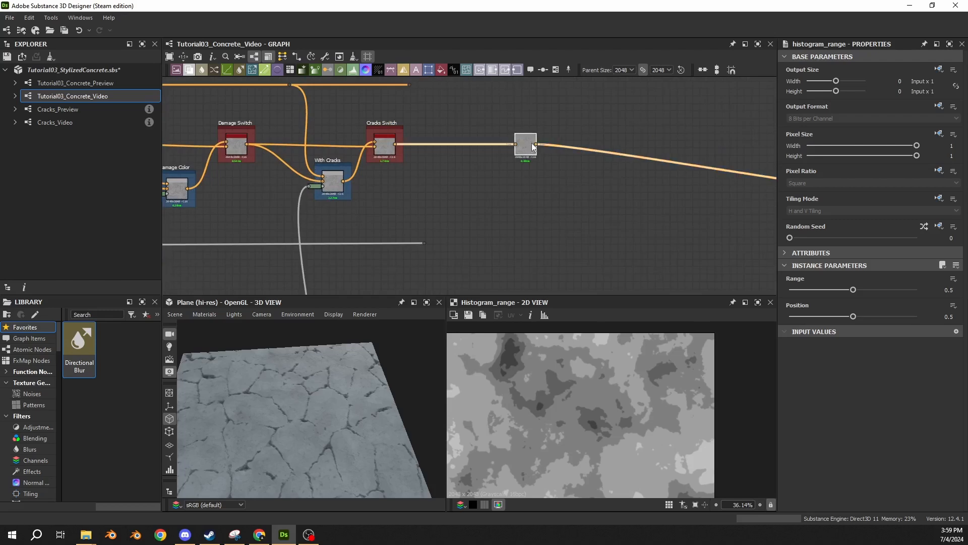
- Move the node following Cracks Switch farther along the colour chain to make room for new nodes
drag(523, 147, 775, 142)
middle_drag(472, 212, 404, 214)
click(395, 217)
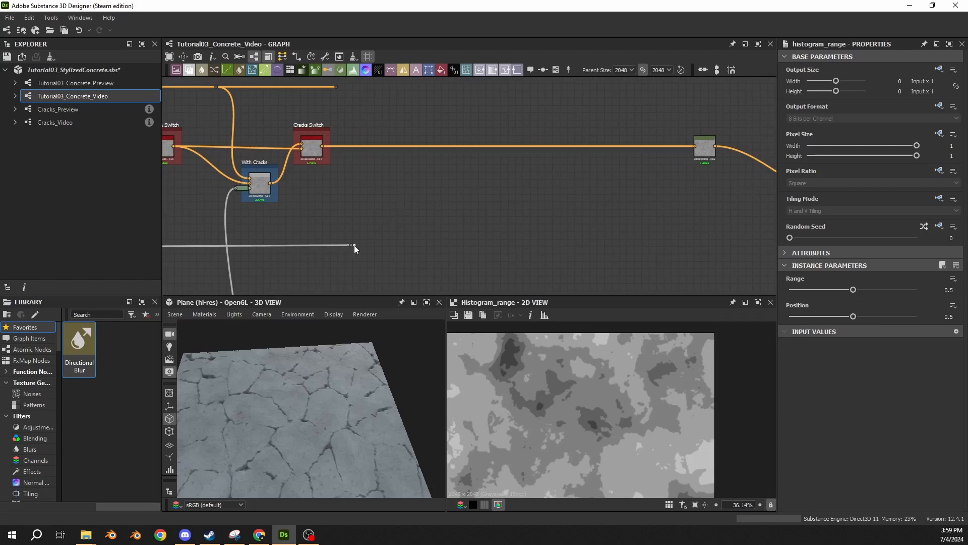
- Add an Auto Levels node fed by the extended dot node below Cracks Switch
drag(354, 245, 356, 243)
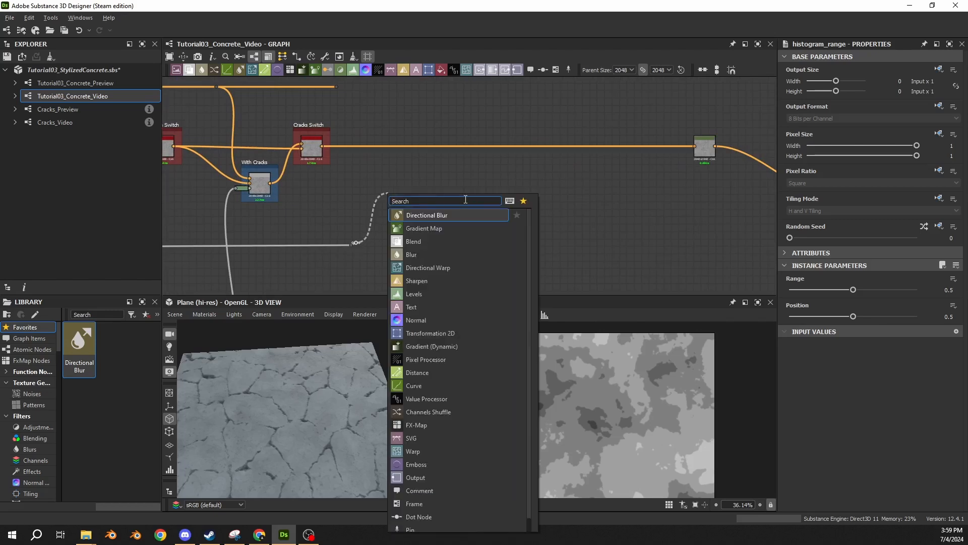
text(auto)
key(Down)
key(Return)
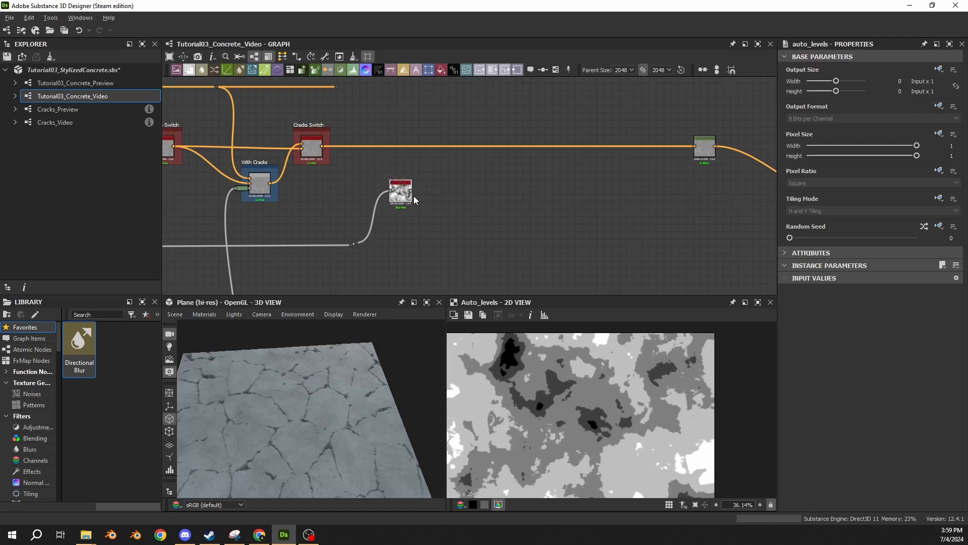
- Add a Normal node right after Auto Levels and set its Intensity to 0.15
drag(411, 191, 443, 190)
text(normal)
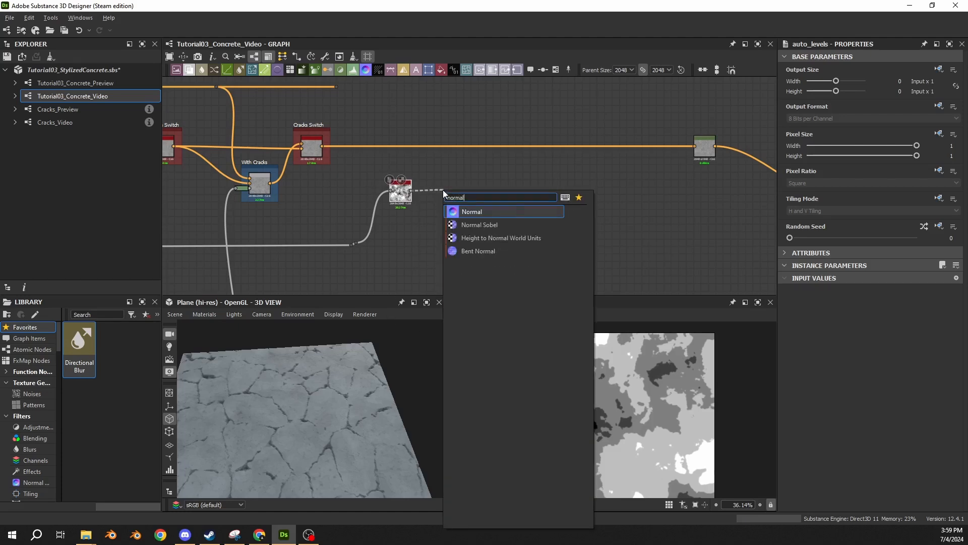
key(Return)
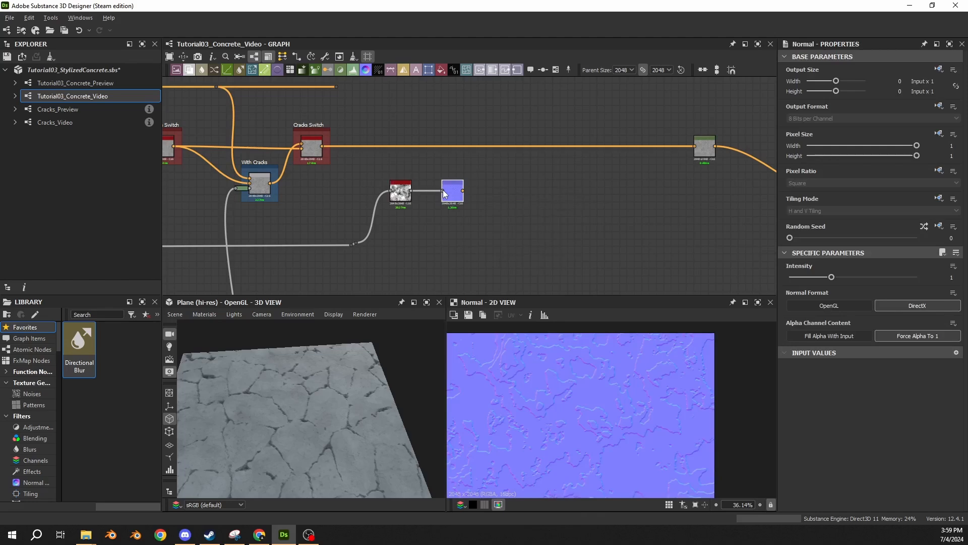
drag(453, 192, 438, 192)
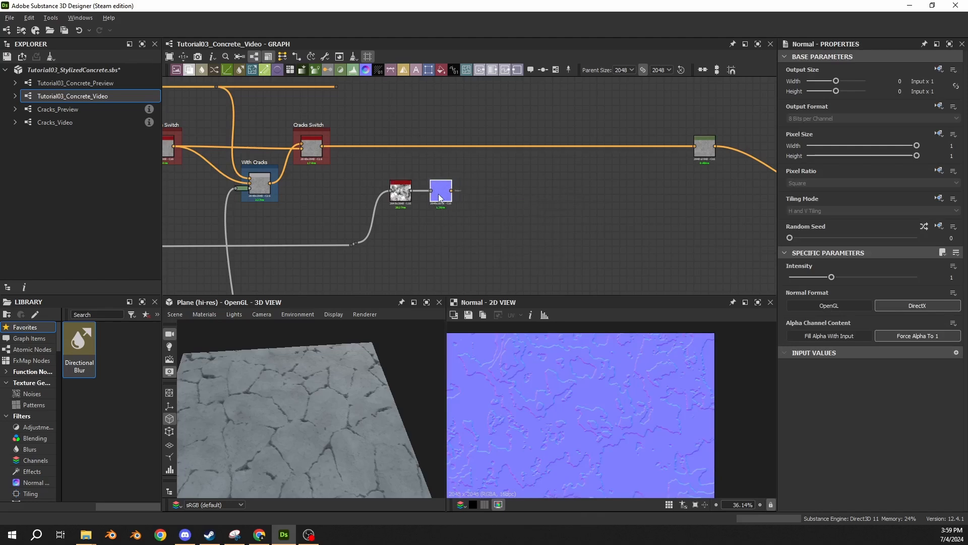
double_click(950, 277)
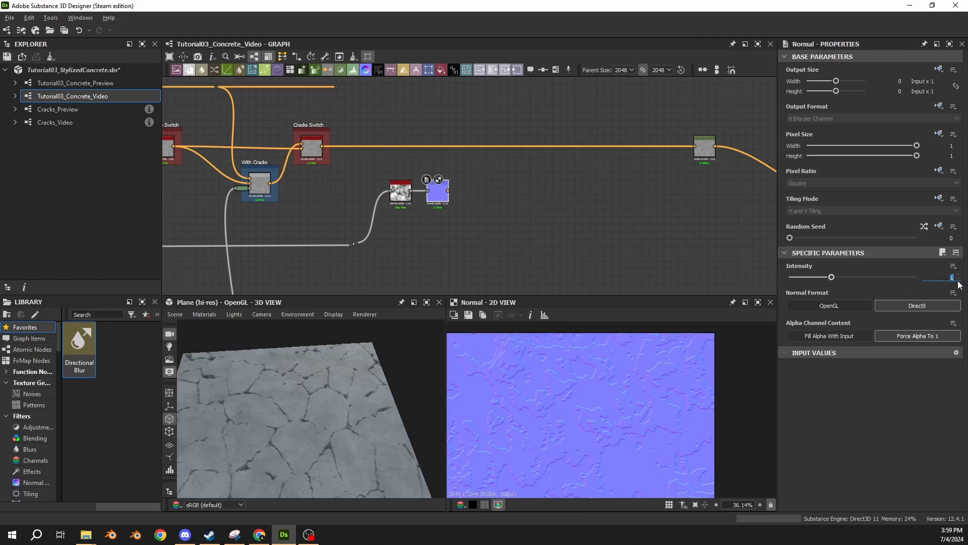
text(0.15)
key(Return)
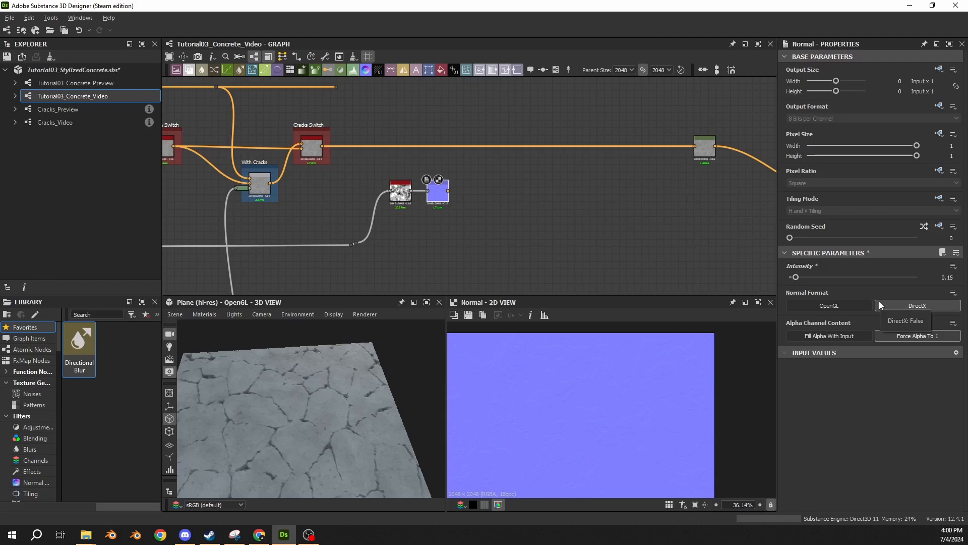
- Move the dot, Auto Levels and Normal nodes together farther along the graph, away from Cracks Switch
scroll(449, 242, down, 5)
middle_drag(449, 242, 596, 98)
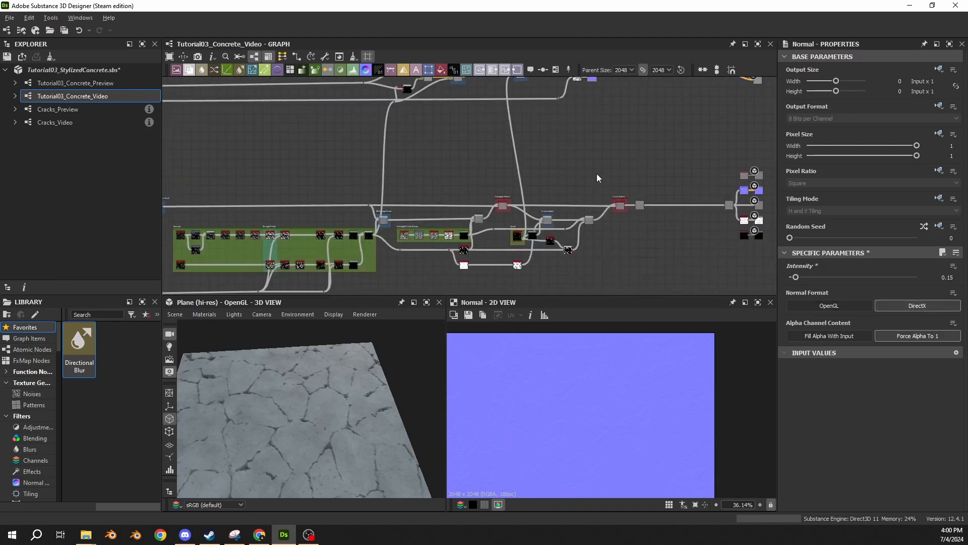
middle_drag(598, 173, 414, 212)
middle_drag(457, 246, 551, 172)
scroll(551, 172, down, 3)
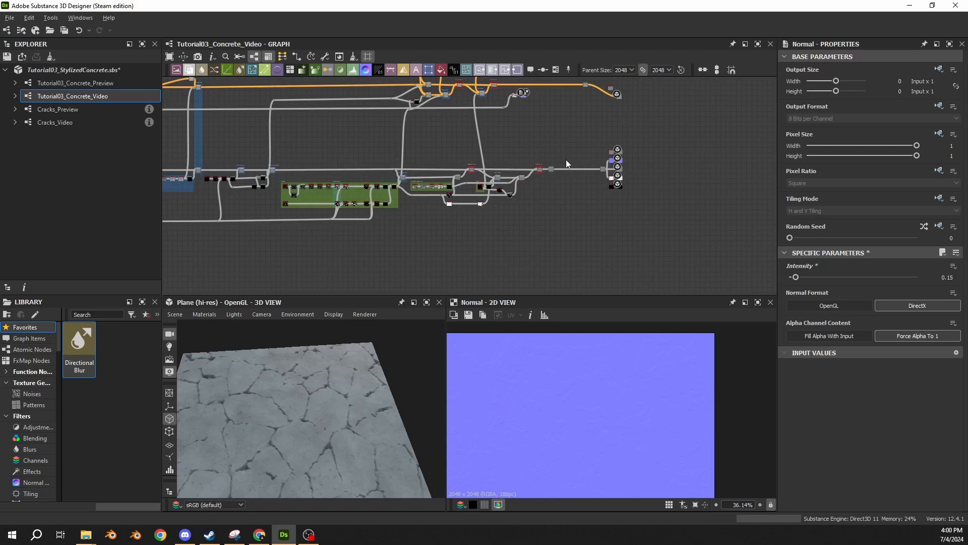
scroll(565, 160, down, 4)
drag(573, 156, 235, 215)
drag(568, 108, 527, 141)
scroll(534, 138, up, 5)
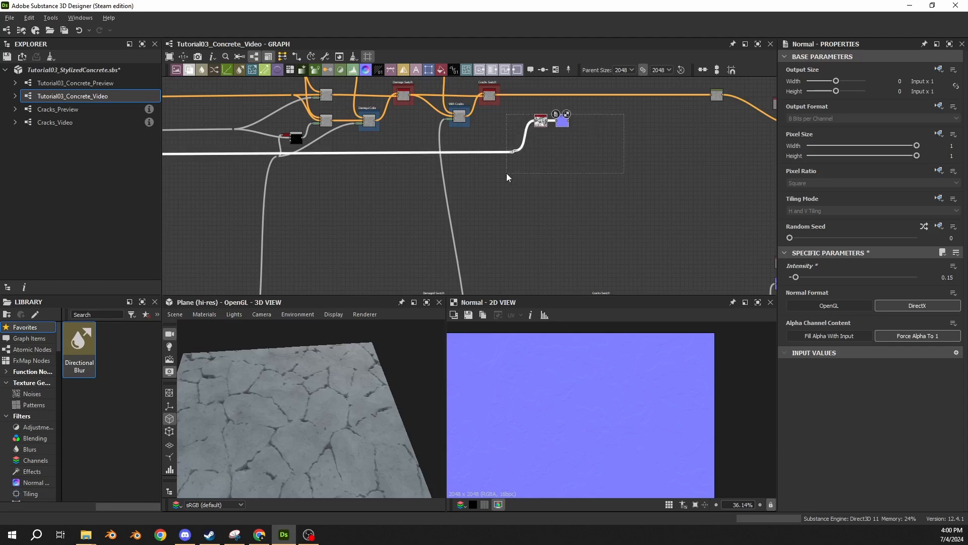
drag(506, 174, 506, 173)
middle_drag(565, 156, 518, 201)
drag(518, 167, 578, 169)
click(593, 211)
- Delete the Levels node directly after Cracks Switch in the grayscale height chain
middle_drag(595, 218, 555, 154)
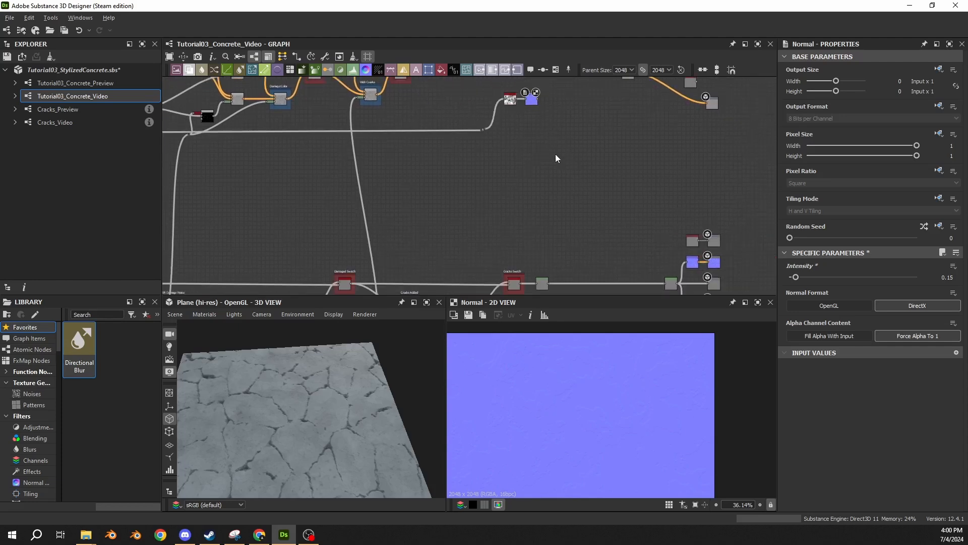
scroll(517, 237, up, 4)
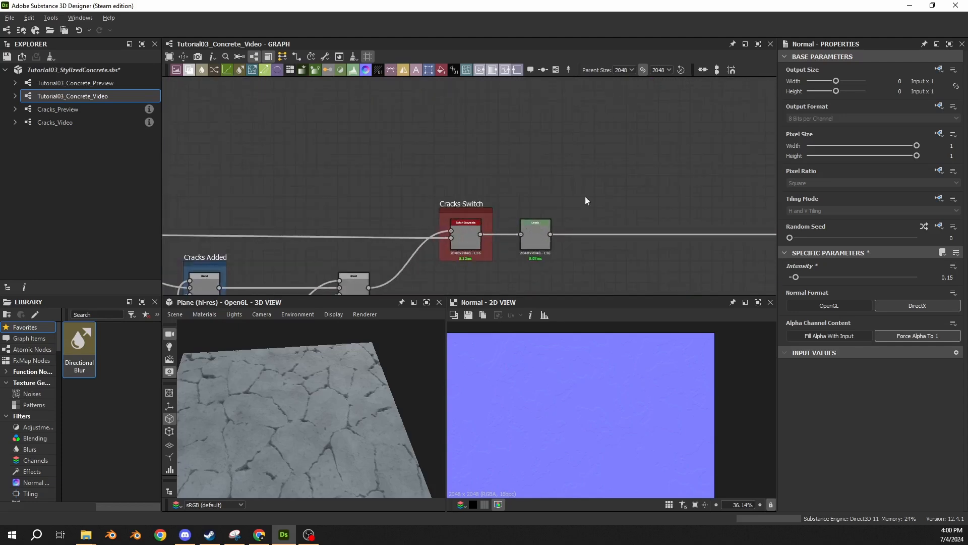
scroll(555, 207, down, 3)
click(426, 207)
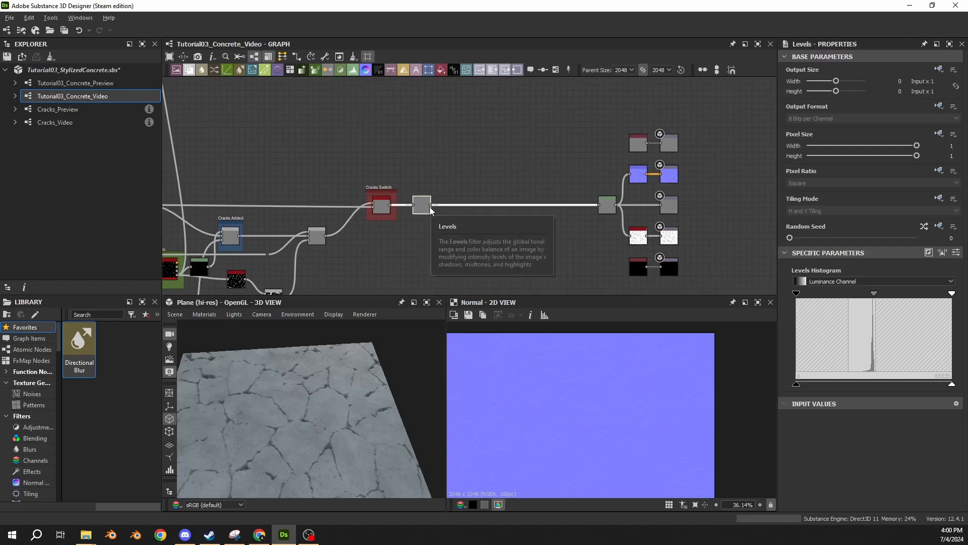
key(Delete)
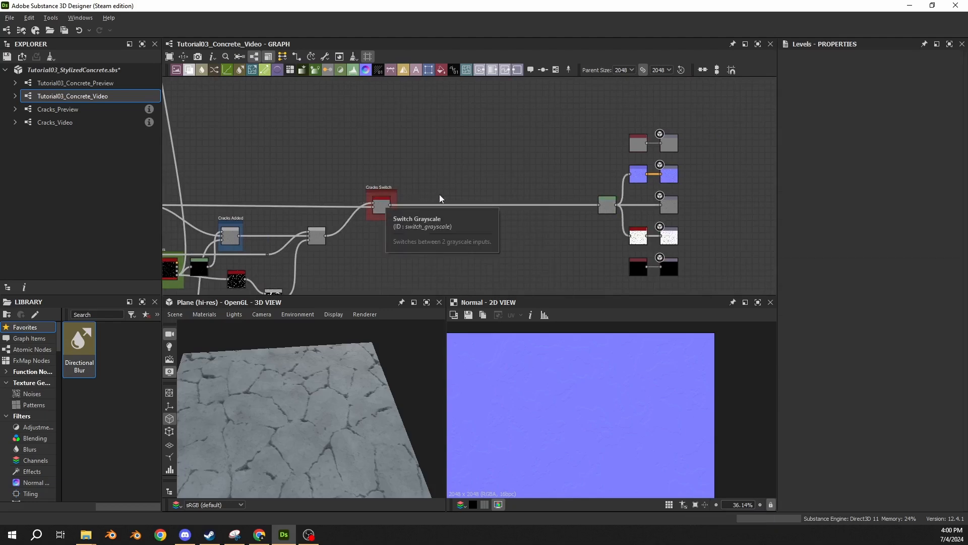
- Add a Normal node fed by the height chain's Cracks Switch, placing it just below the surface mask's Normal node
scroll(440, 195, down, 3)
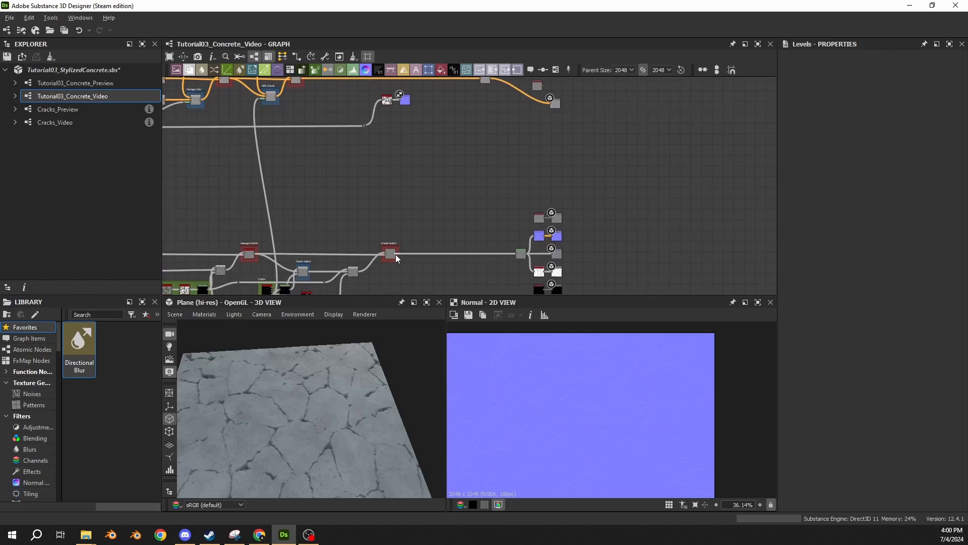
drag(396, 254, 404, 128)
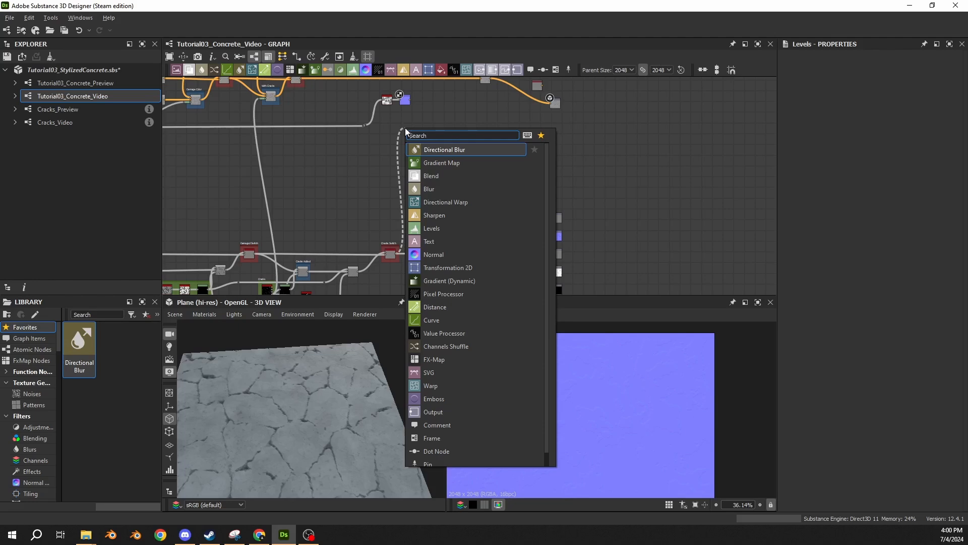
text(normal)
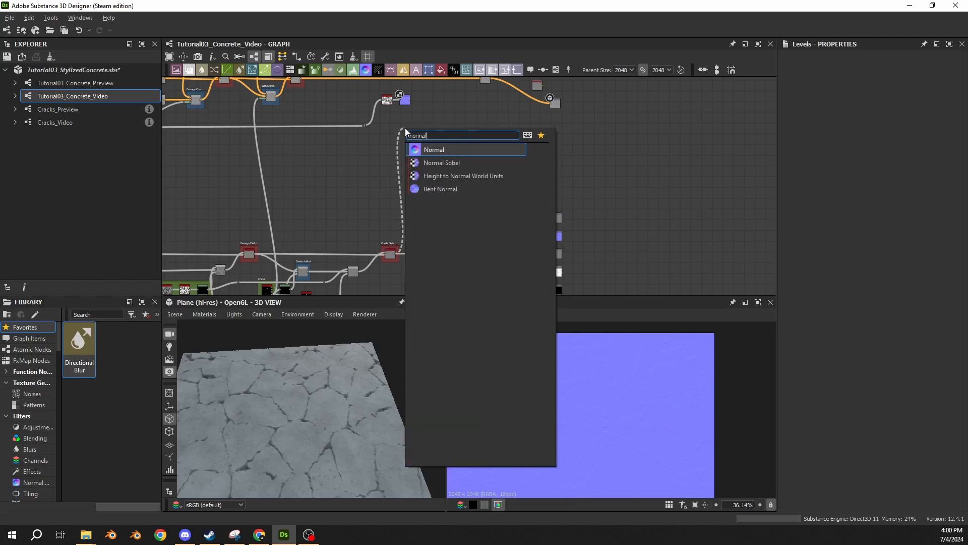
key(Return)
drag(443, 100, 407, 145)
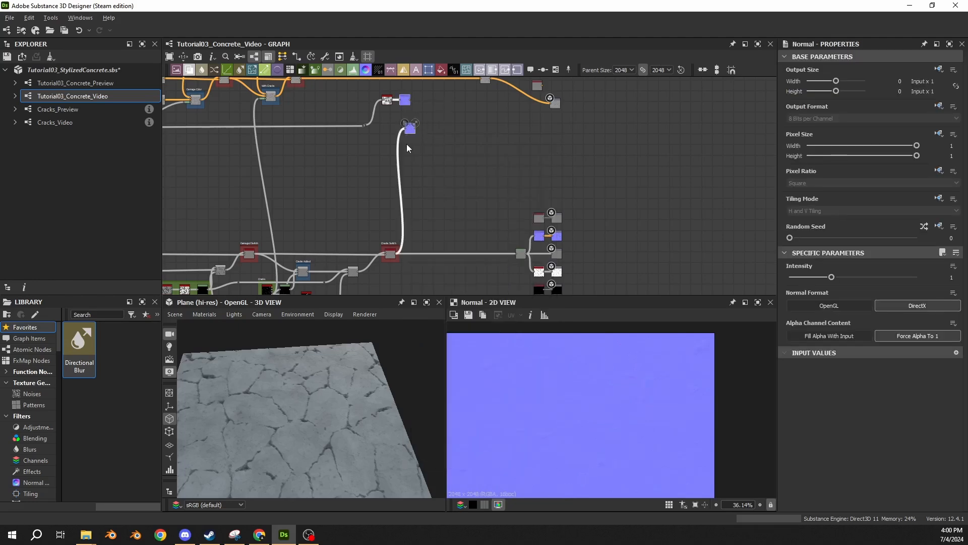
- Line up the new Normal node directly beneath the surface mask's Normal node
scroll(298, 395, up, 5)
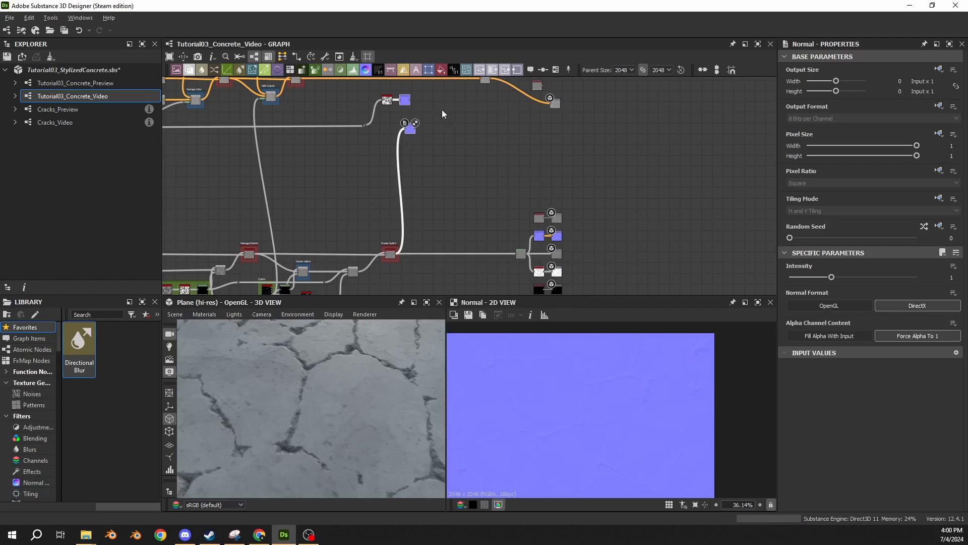
middle_drag(437, 99, 444, 168)
drag(440, 159, 411, 211)
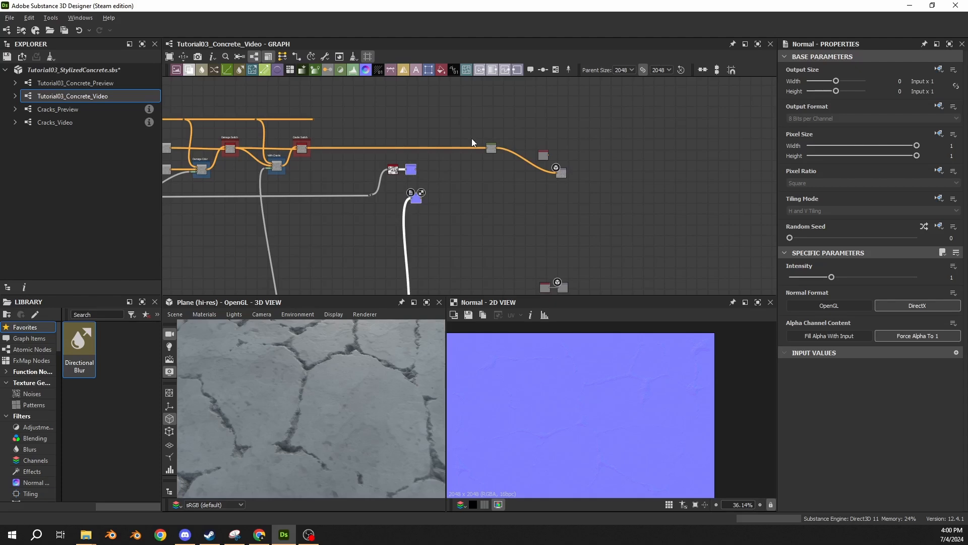
scroll(416, 202, up, 5)
drag(413, 240, 402, 242)
click(402, 189)
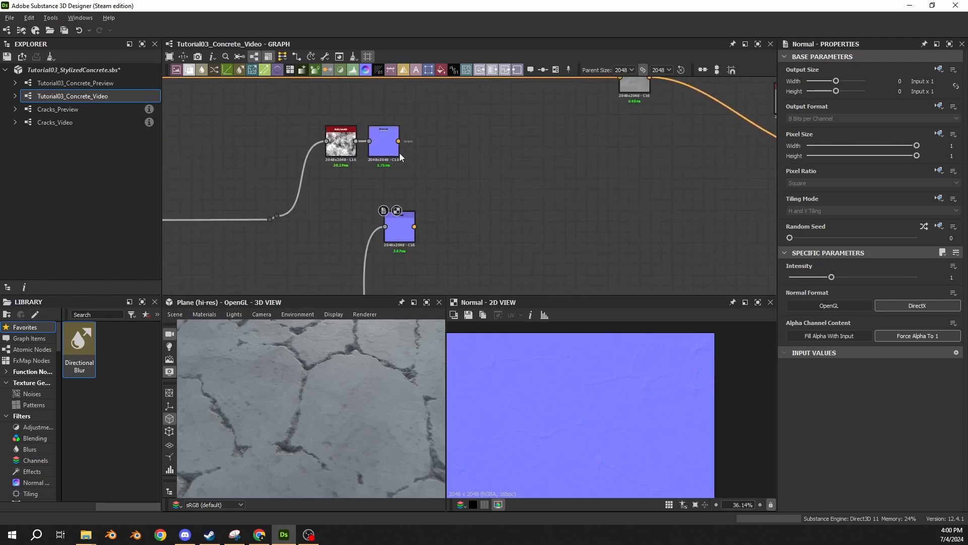
drag(388, 153, 352, 153)
- Add a Normal Combine node, feeding the surface mask's Normal into its first input and the height chain's Normal into its second
drag(399, 229, 439, 177)
click(398, 170)
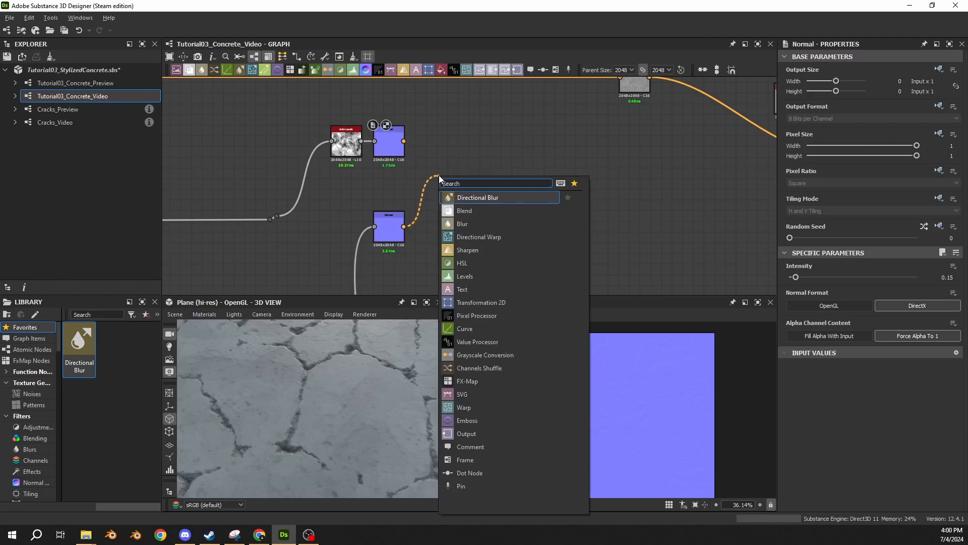
text(normal)
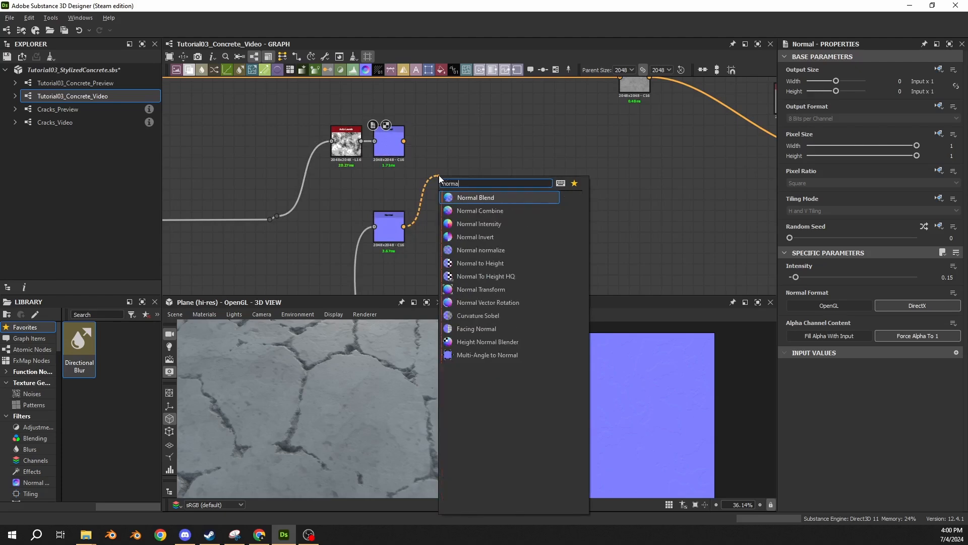
text( comn)
key(BackSpace)
text(bi)
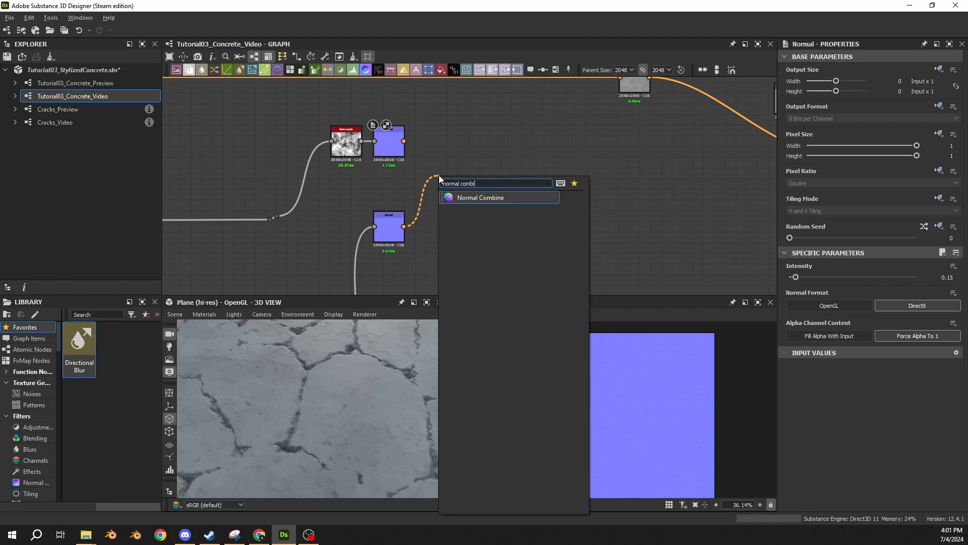
key(Return)
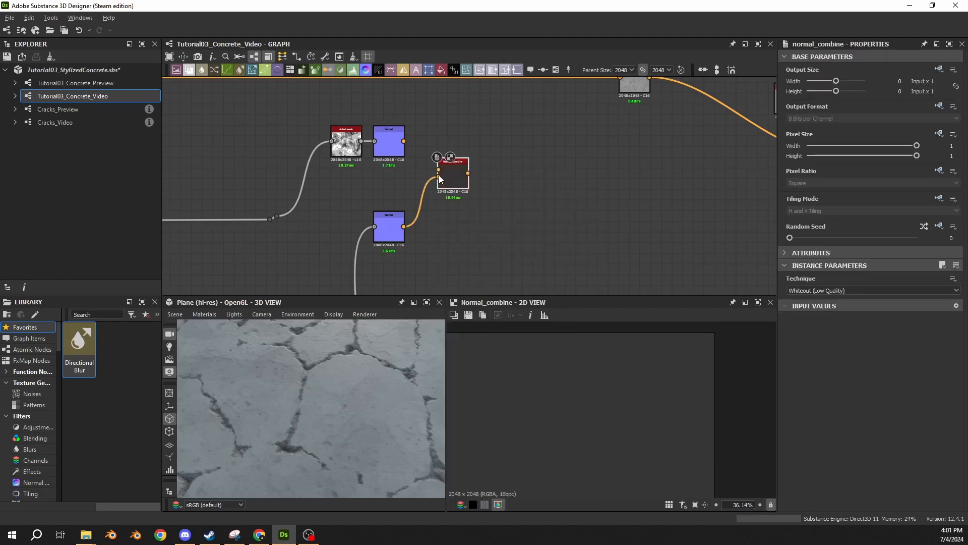
drag(404, 141, 438, 169)
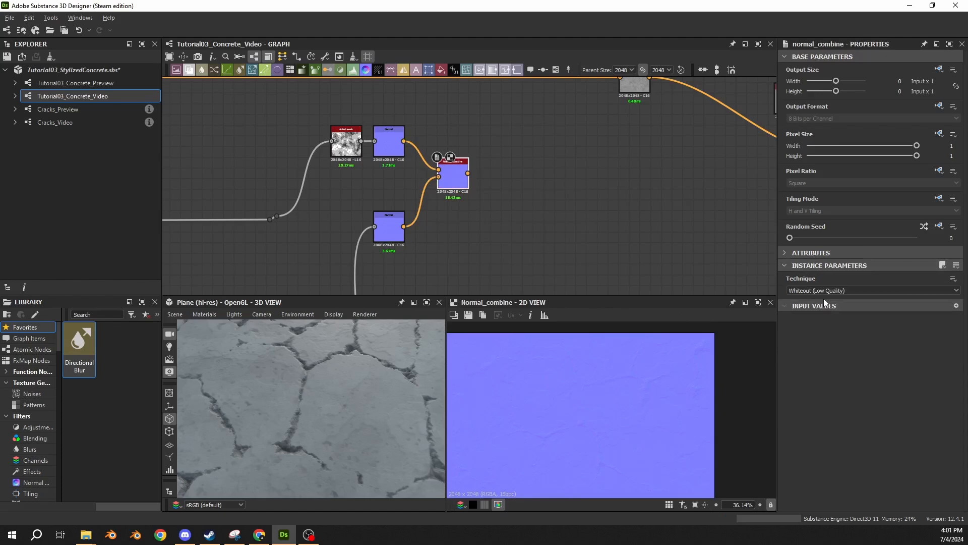
- Compare the two incoming normal maps with the Normal Combine result in the 2D view
scroll(580, 447, down, 1)
scroll(595, 434, up, 3)
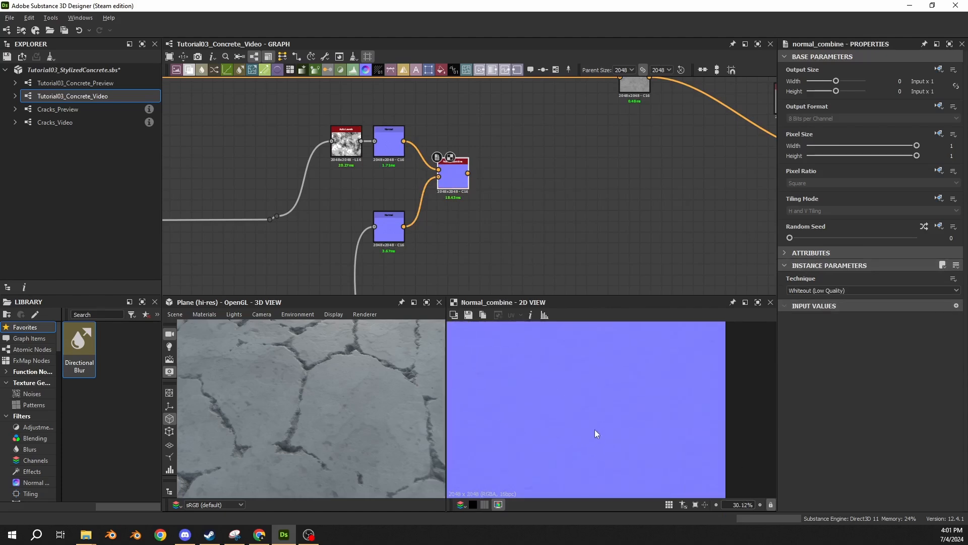
double_click(439, 169)
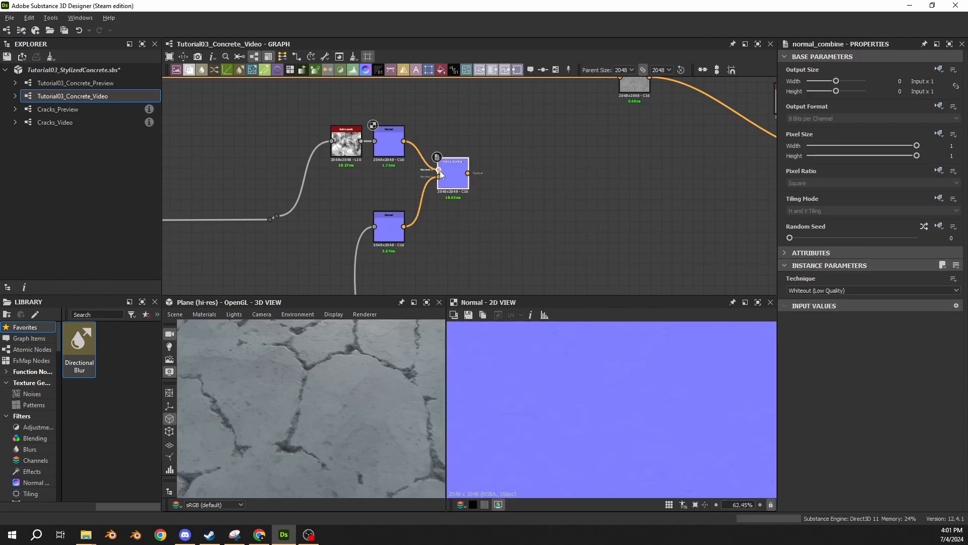
scroll(653, 410, up, 1)
scroll(652, 409, up, 1)
double_click(439, 176)
double_click(456, 180)
scroll(611, 435, up, 1)
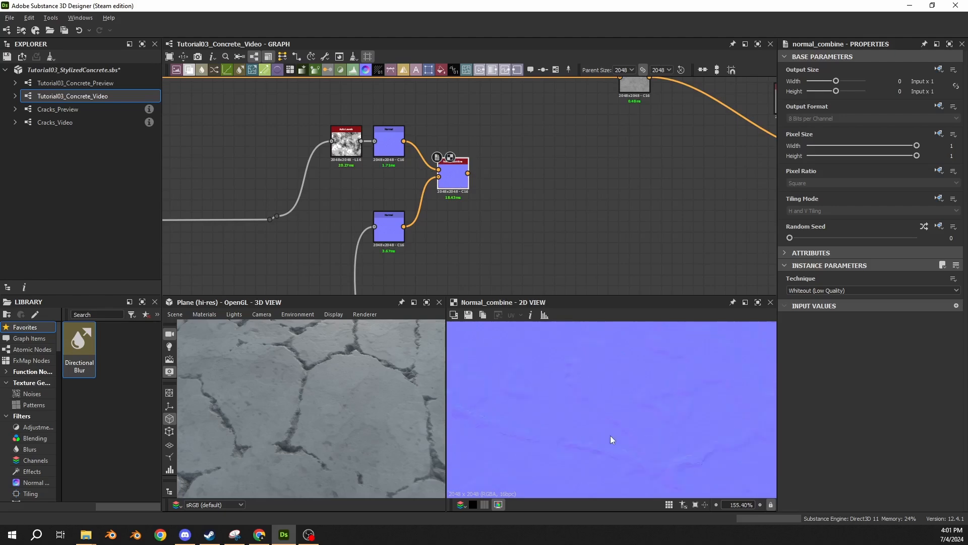
- Try an Intensity of 0.76 on the surface mask's Normal node and inspect its effect on the combined map
click(388, 142)
mouse_move(832, 278)
mouse_down()
mouse_move(807, 277)
mouse_move(846, 279)
mouse_move(807, 278)
mouse_move(821, 277)
mouse_up()
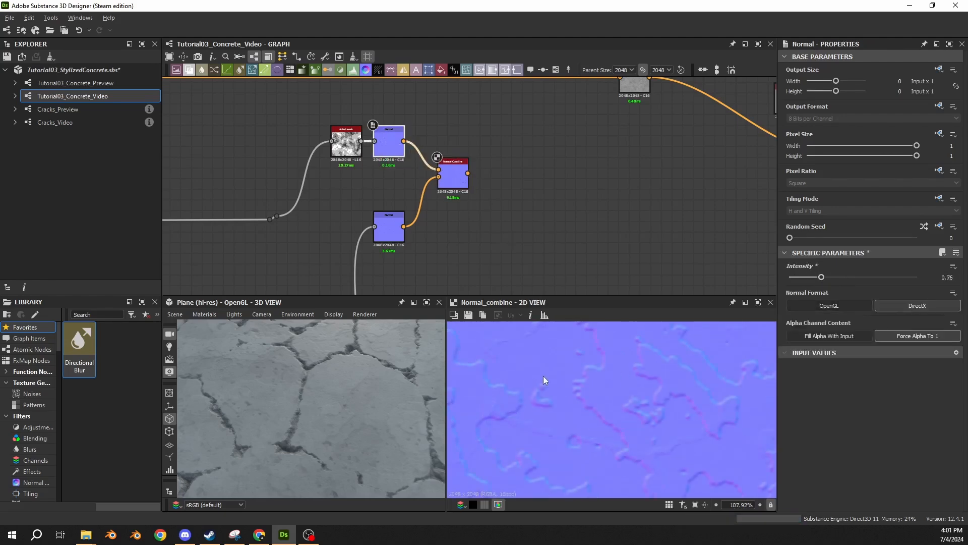
scroll(553, 406, up, 7)
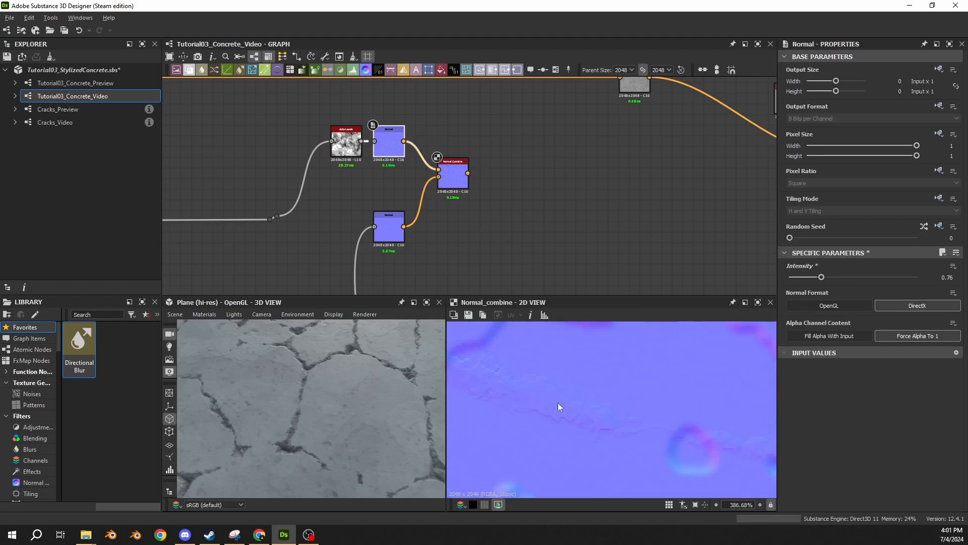
- Set the height chain's Normal node Intensity to 5 and preview the Normal Combine result
double_click(398, 239)
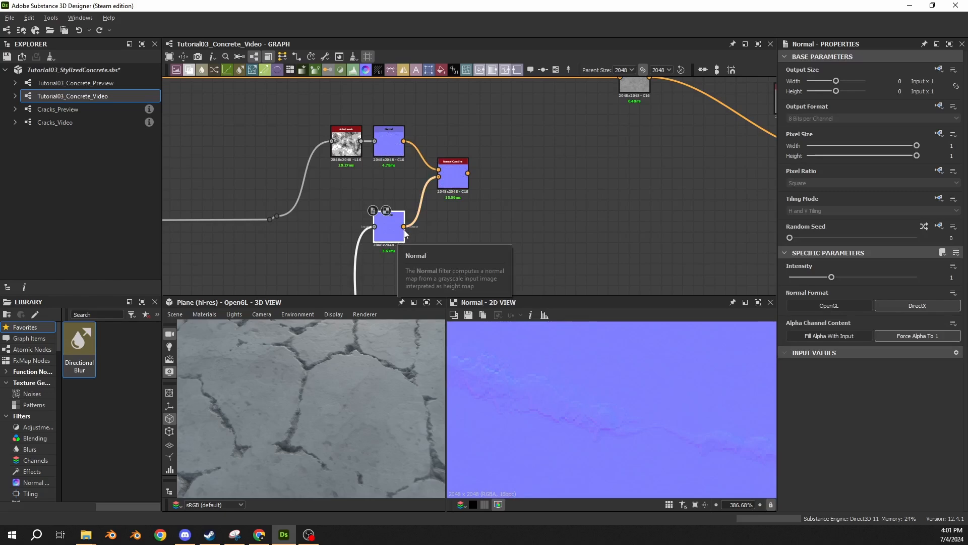
double_click(952, 277)
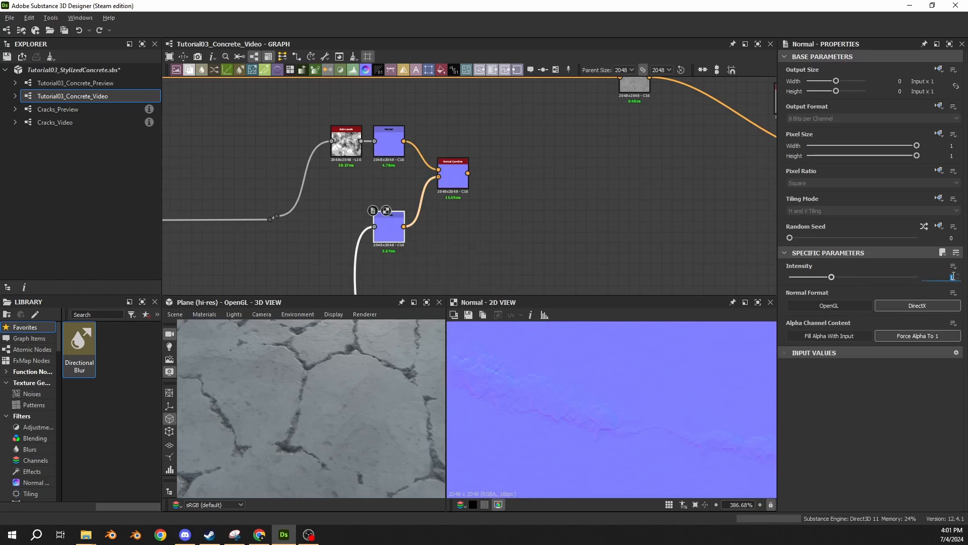
text(5)
key(Return)
scroll(611, 395, down, 6)
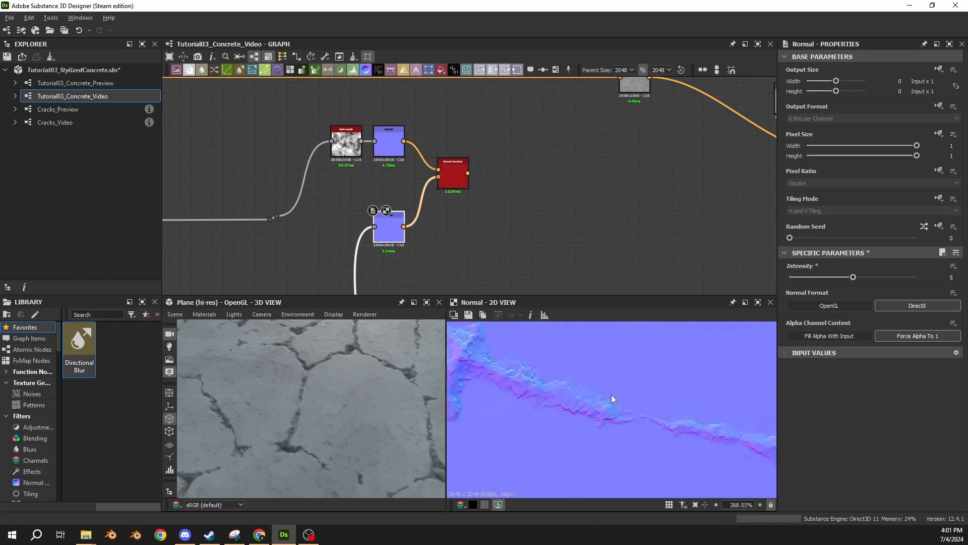
double_click(451, 177)
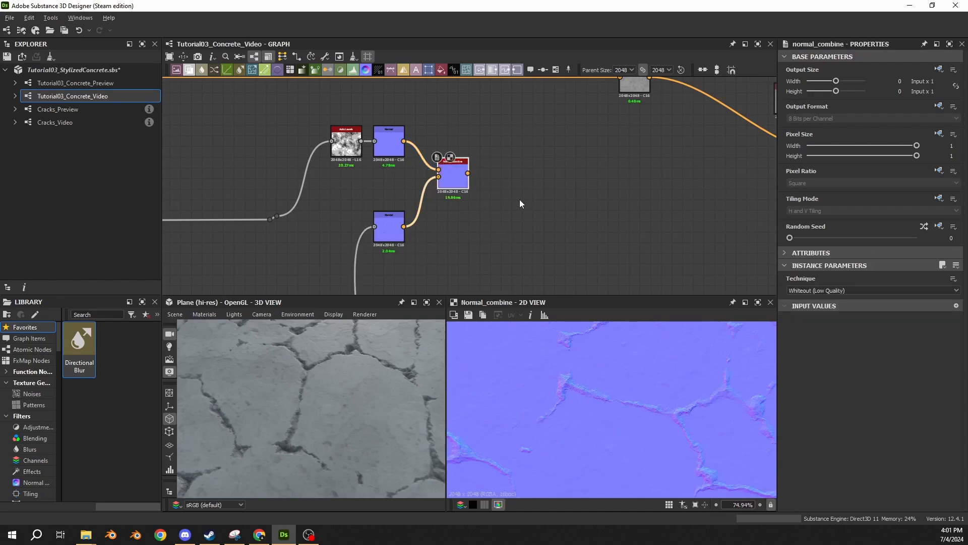
- Move Normal Combine level with the upper Normal node and bring the lower Normal node closer beneath it
drag(428, 143, 427, 193)
click(444, 130)
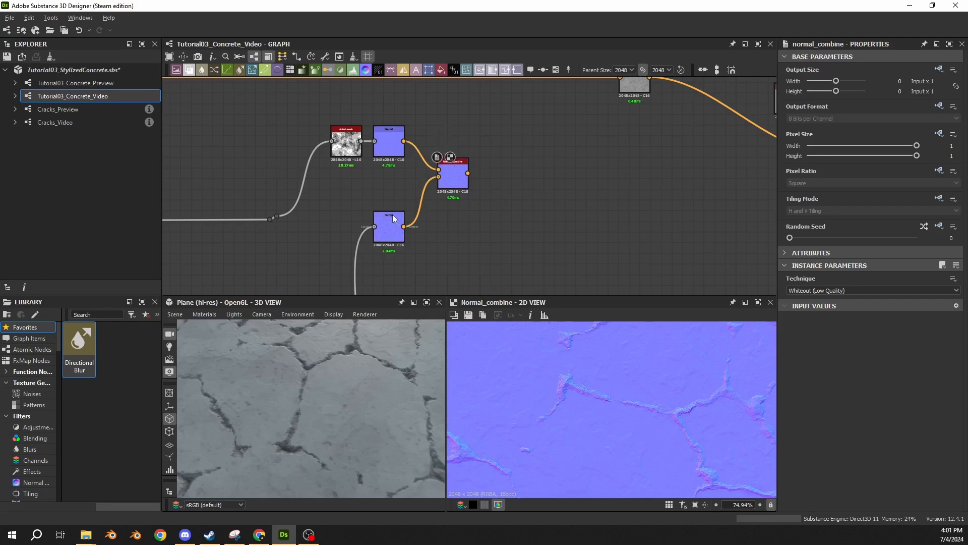
drag(387, 238, 387, 206)
- Add a Blur HQ Color node after Normal Combine with Intensity 0.25 and Quality 1
drag(457, 179, 502, 142)
text(blur)
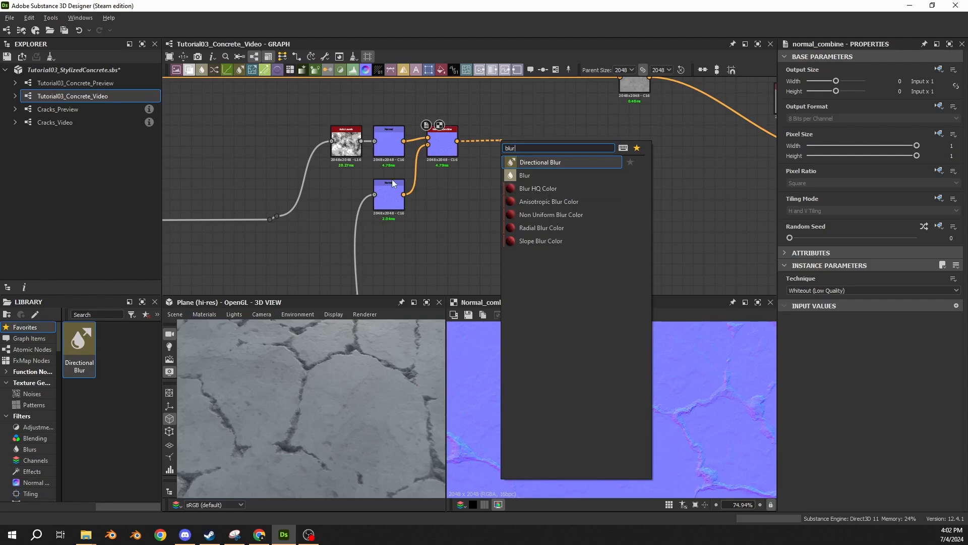
click(525, 187)
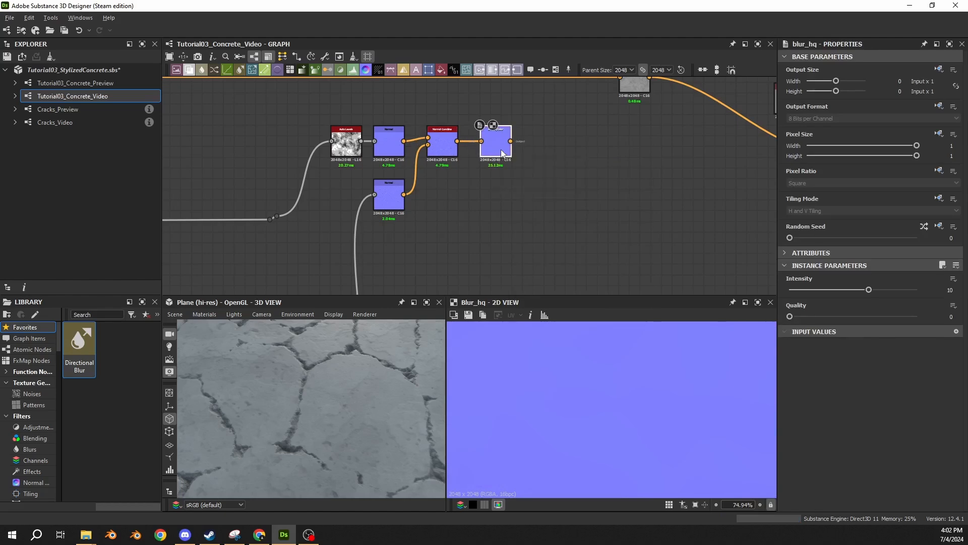
scroll(562, 394, down, 1)
click(951, 290)
text(0.25)
key(Return)
click(795, 316)
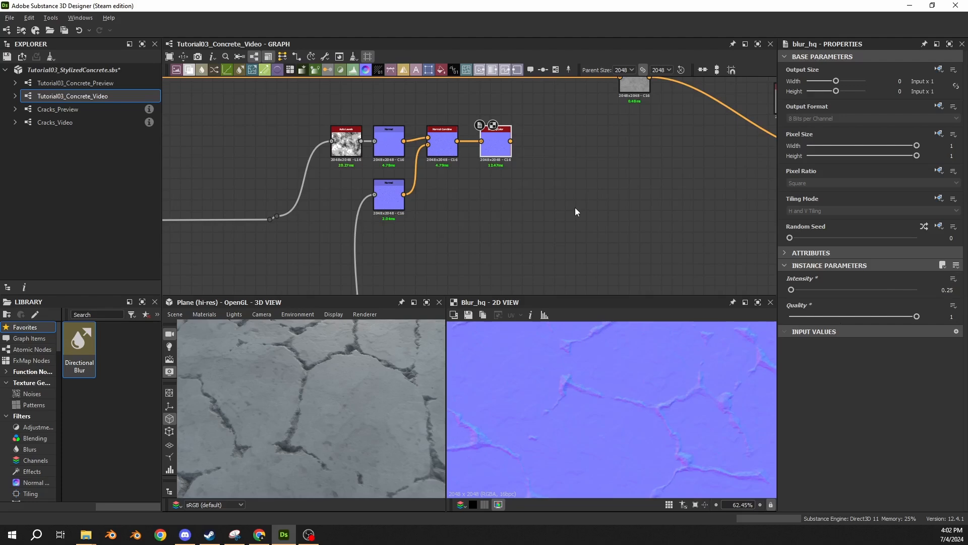
- Move Normal Combine and Blur HQ Color level with the lower Normal node, and add a Curvature node after the blur
drag(527, 135, 446, 145)
drag(446, 146, 446, 198)
drag(510, 194, 538, 194)
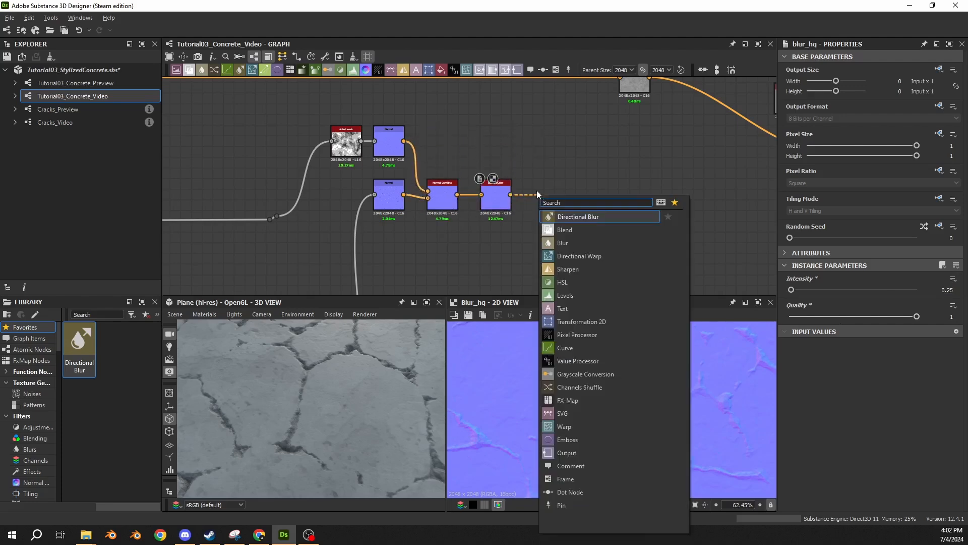
text(cur)
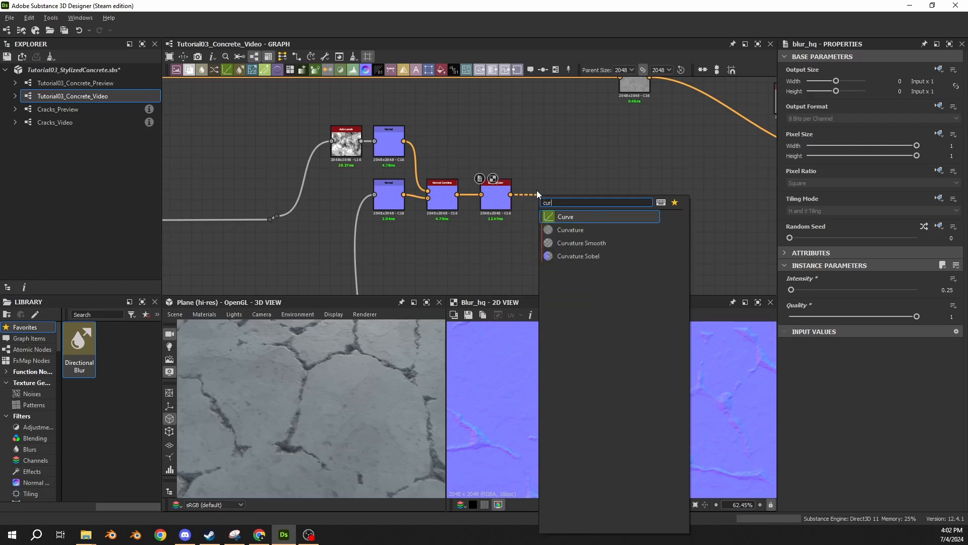
click(575, 229)
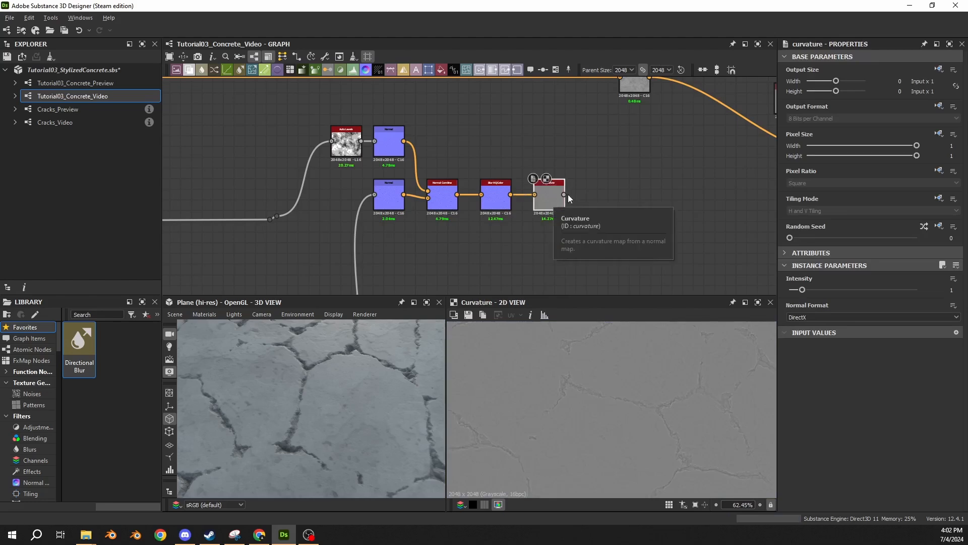
drag(567, 195, 621, 196)
text(clone)
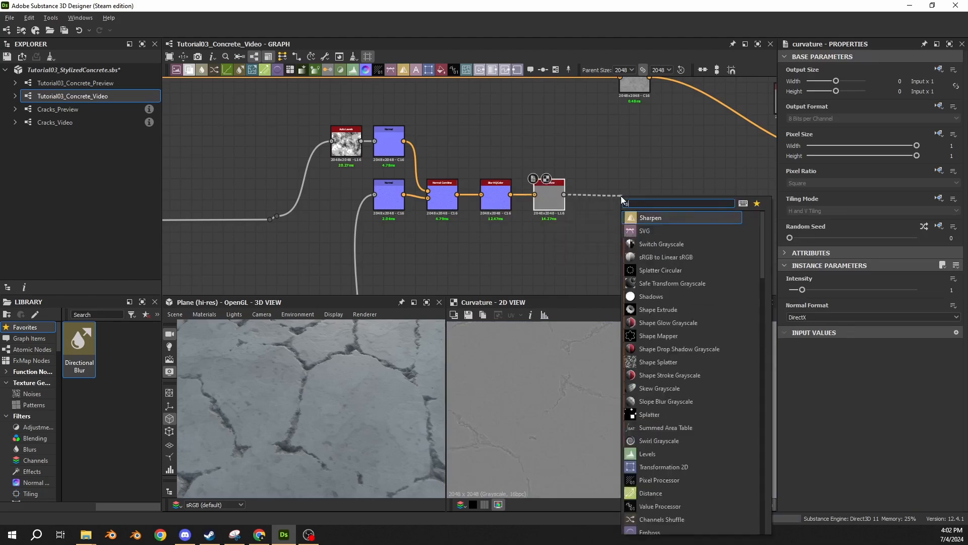
key(Return)
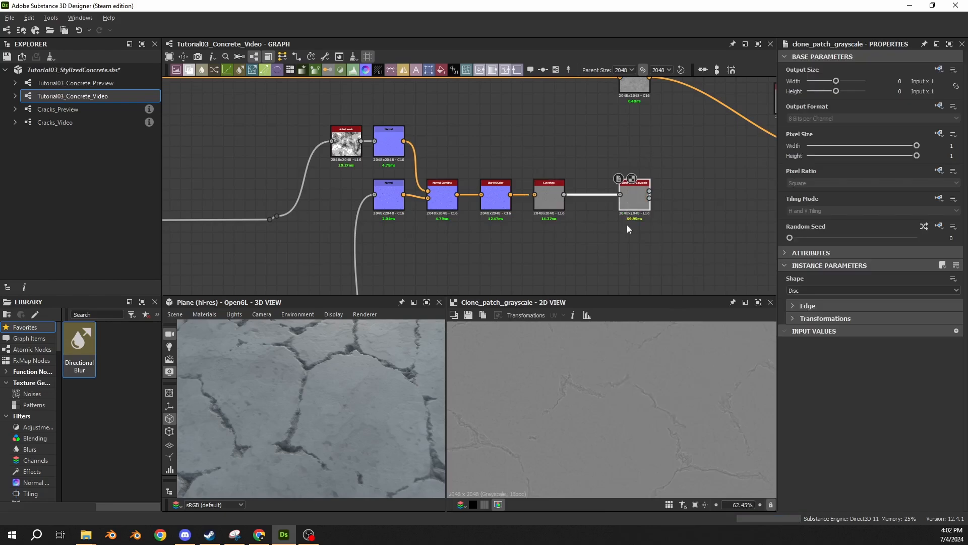
key(Delete)
- Add a Histogram Scan node after Curvature with Position 0.425 and Contrast 1
drag(578, 195, 605, 191)
text(scan)
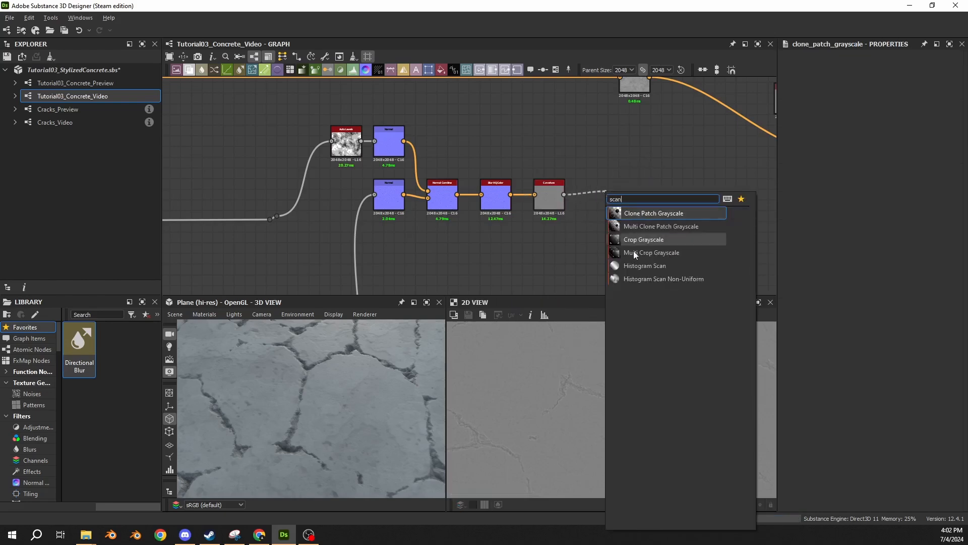
click(638, 266)
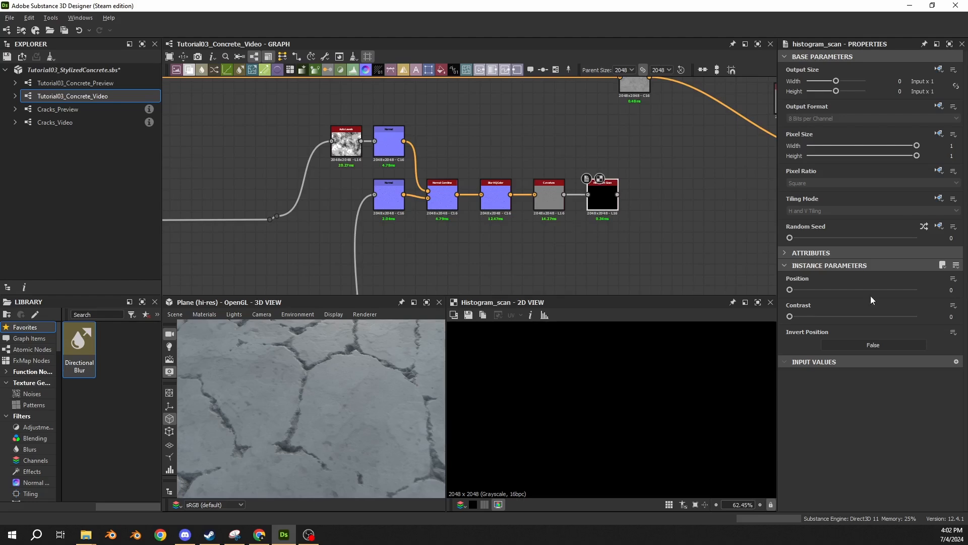
click(952, 290)
text(0.425)
key(Return)
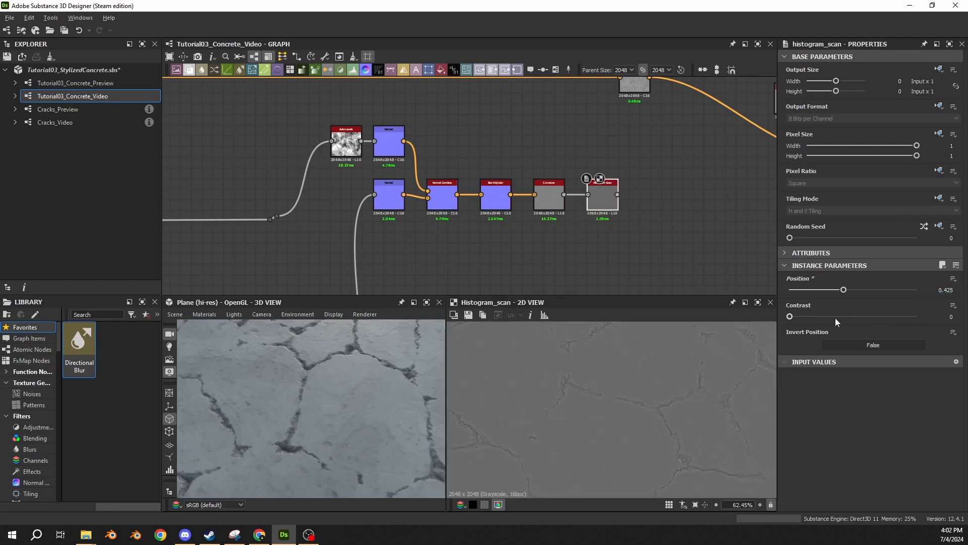
drag(835, 317, 947, 333)
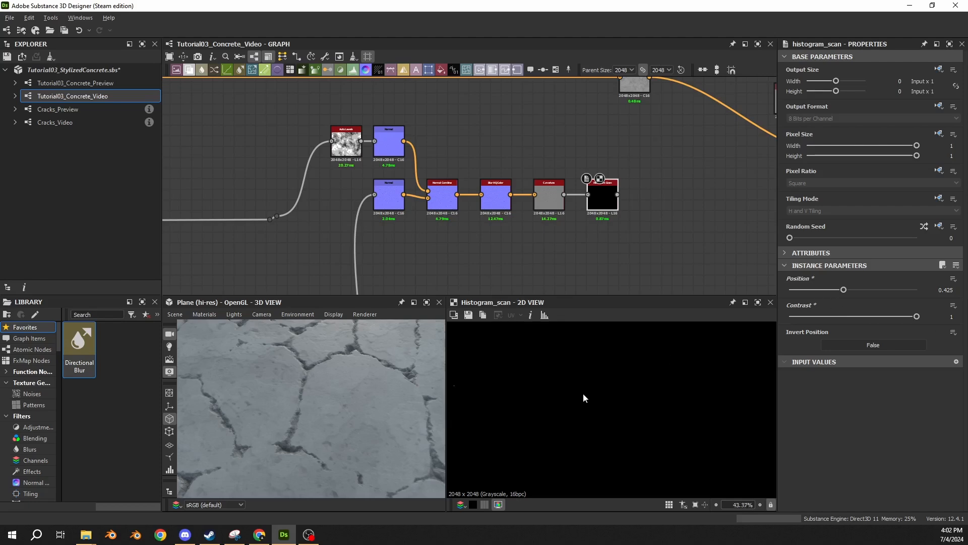
- Compare the Curvature and Histogram Scan previews and set the Curvature node's Intensity to 10
scroll(584, 393, down, 3)
scroll(583, 392, up, 2)
double_click(544, 201)
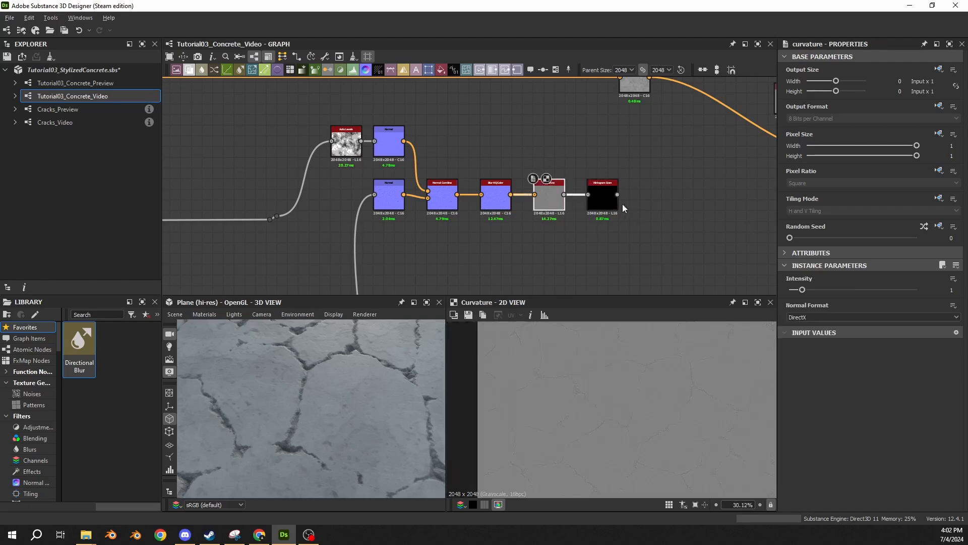
double_click(605, 199)
scroll(620, 399, up, 2)
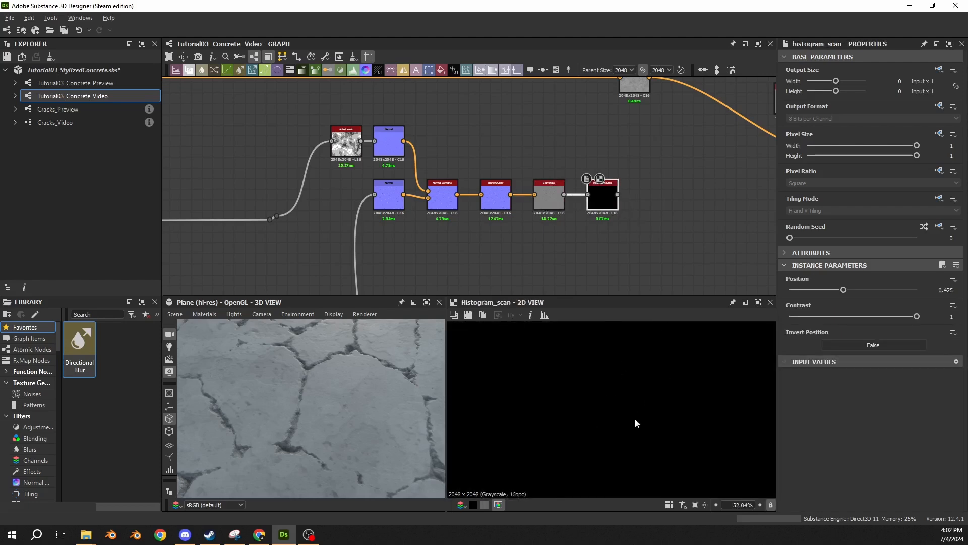
scroll(623, 382, down, 4)
click(558, 198)
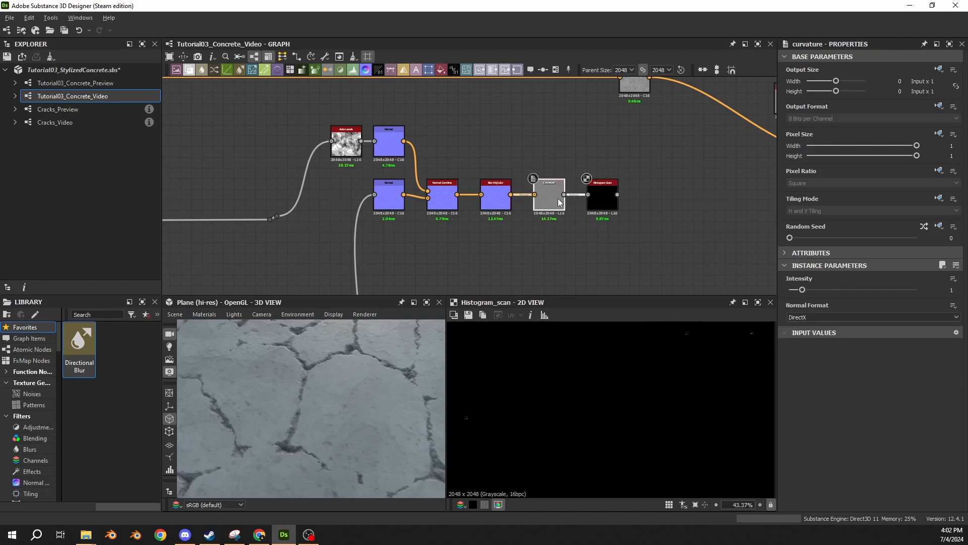
drag(802, 290, 850, 303)
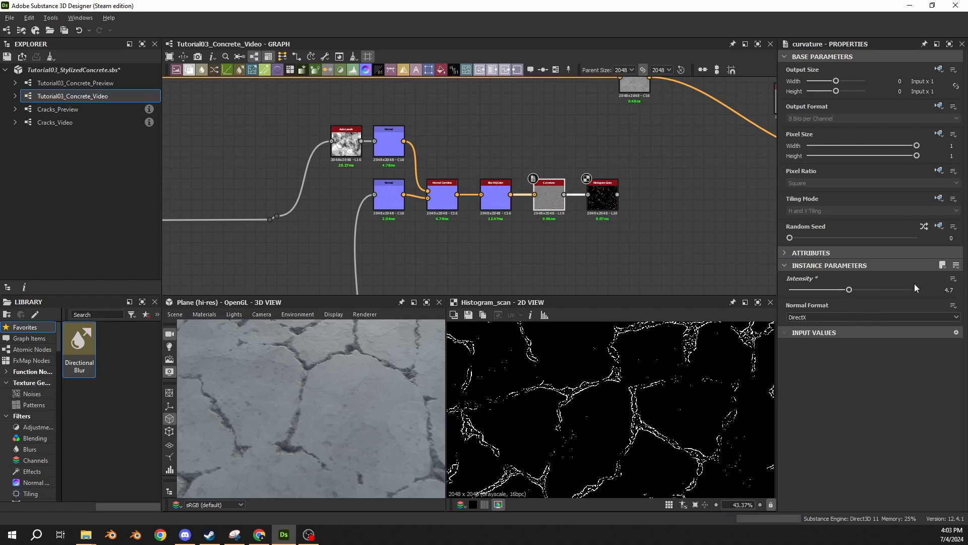
double_click(948, 290)
text(10)
key(Return)
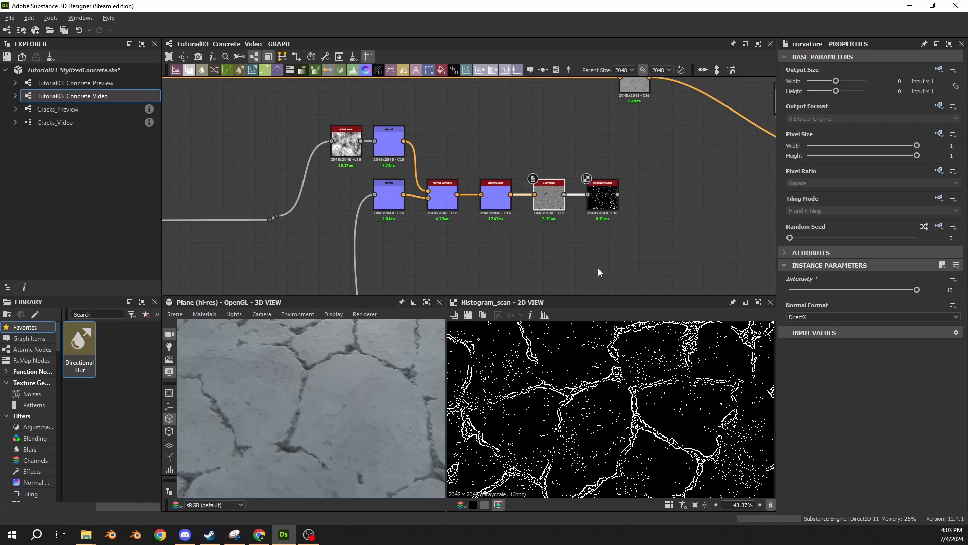
- Add a Blend node above Histogram Scan, with the scan result feeding its Background input
click(611, 203)
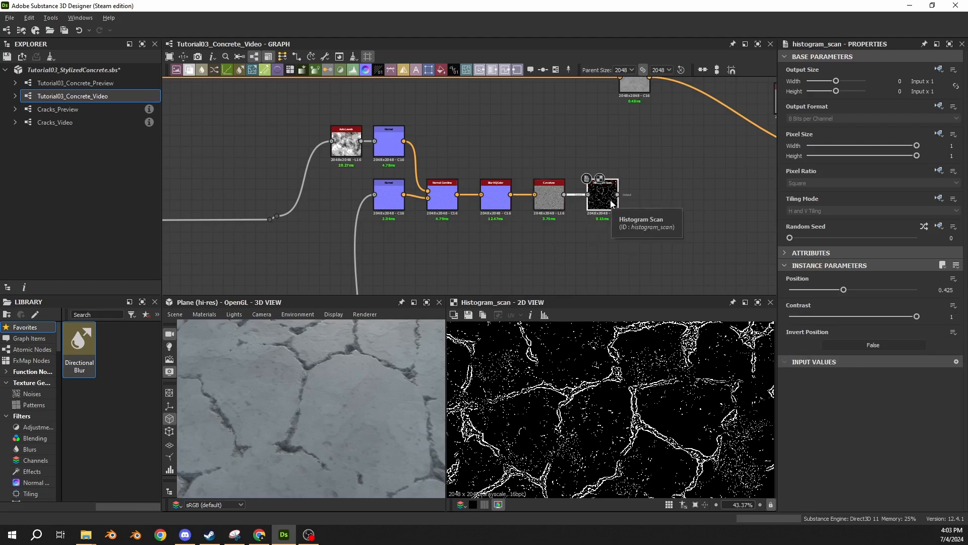
scroll(628, 363, down, 5)
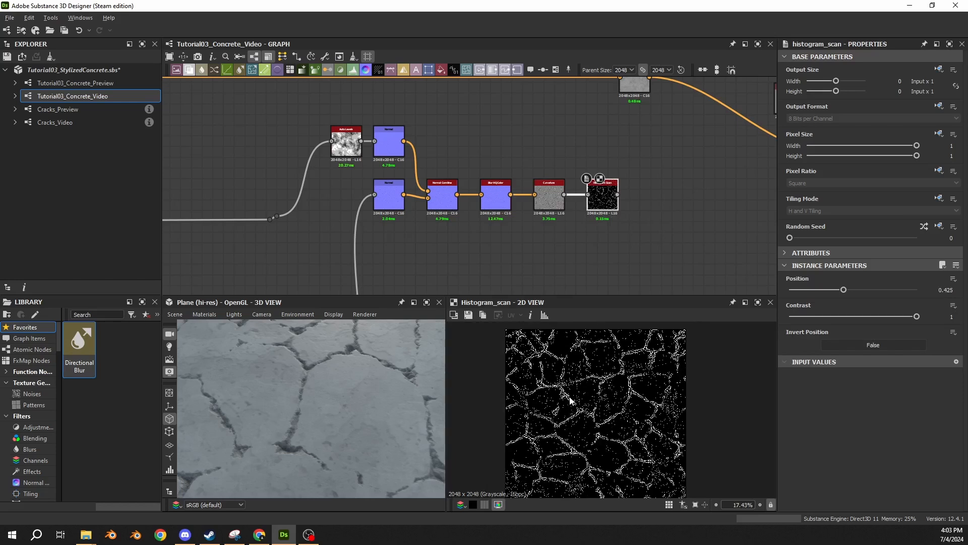
middle_drag(655, 244, 543, 283)
drag(506, 233, 523, 181)
text(blend)
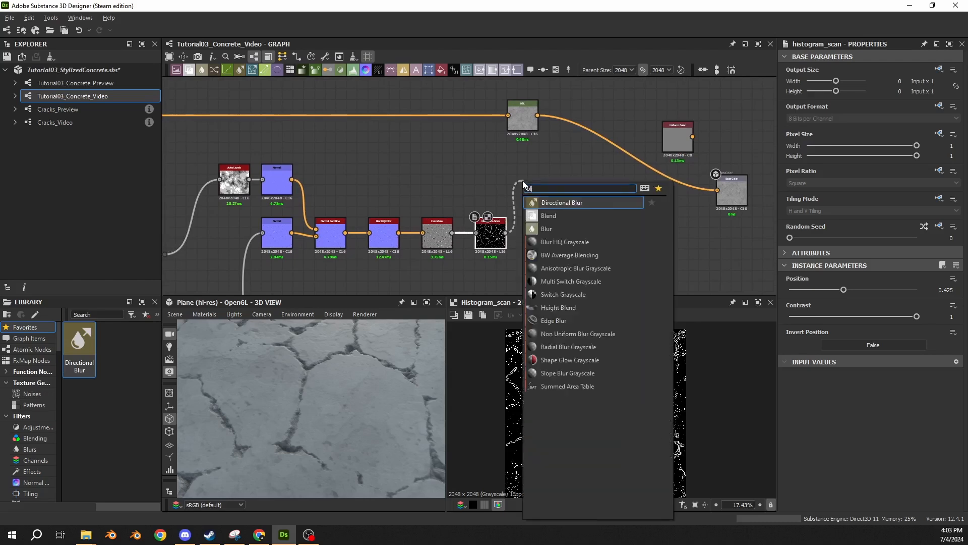
key(Return)
- Examine the crack and damage node chains in the lower part of the graph and return to the new Blend node
scroll(534, 180, down, 8)
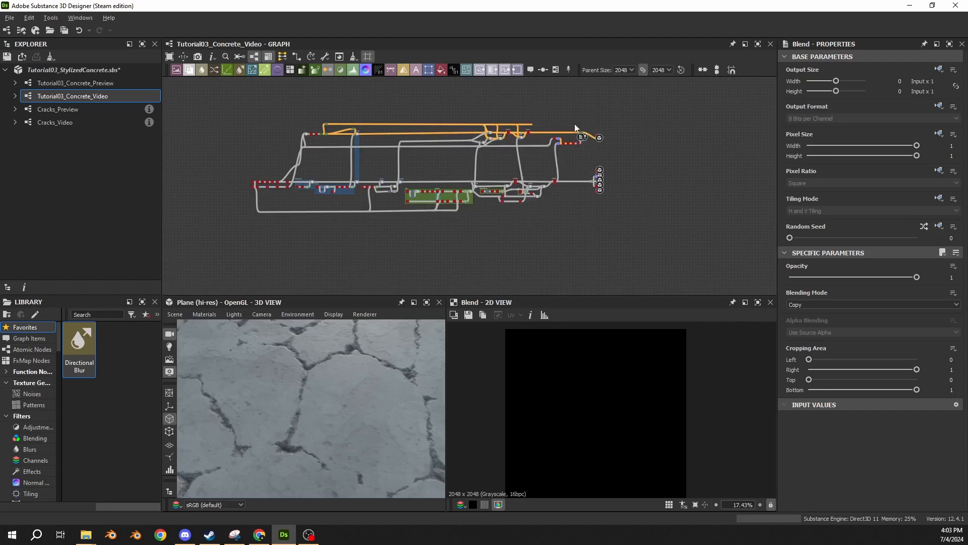
drag(564, 148, 541, 152)
drag(562, 209, 234, 112)
scroll(528, 162, up, 8)
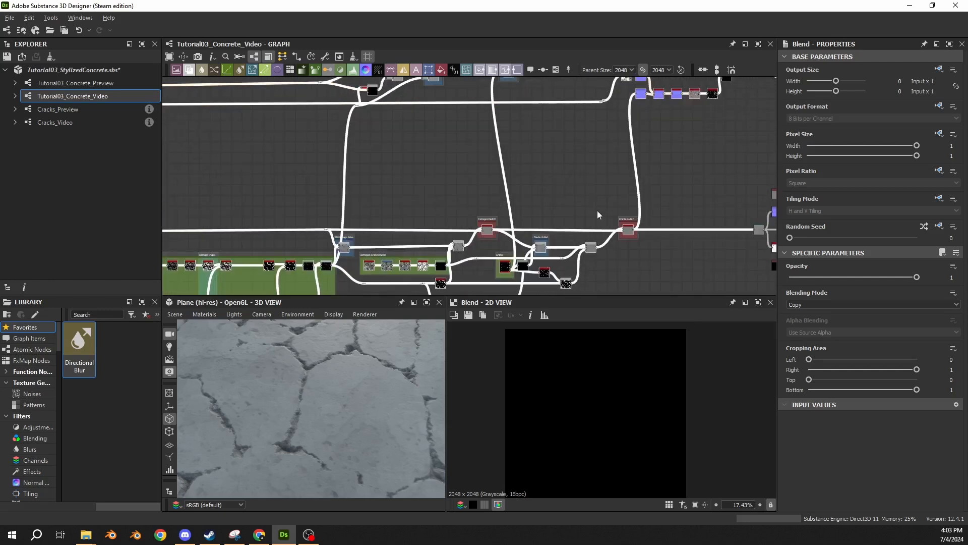
middle_drag(643, 243, 251, 240)
scroll(251, 240, down, 5)
scroll(381, 147, up, 4)
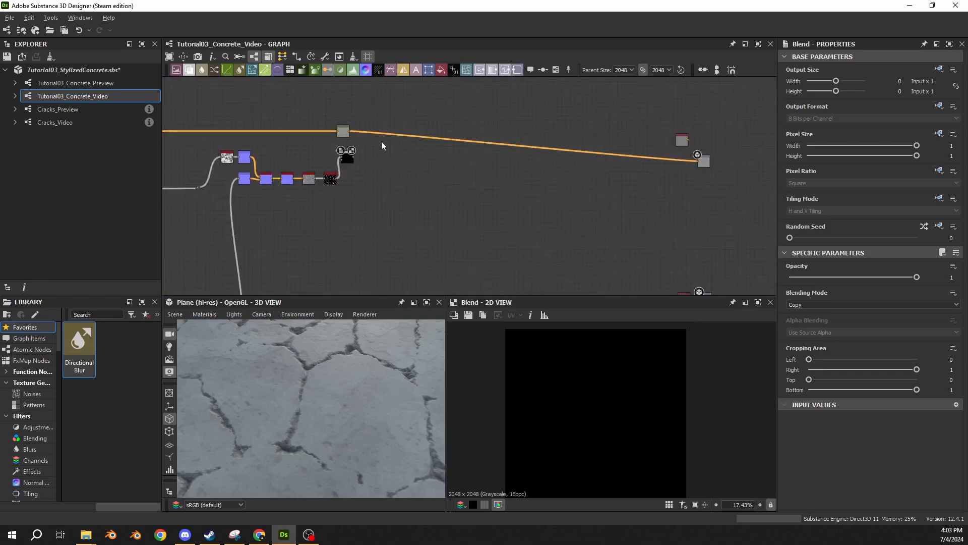
middle_drag(377, 163, 562, 179)
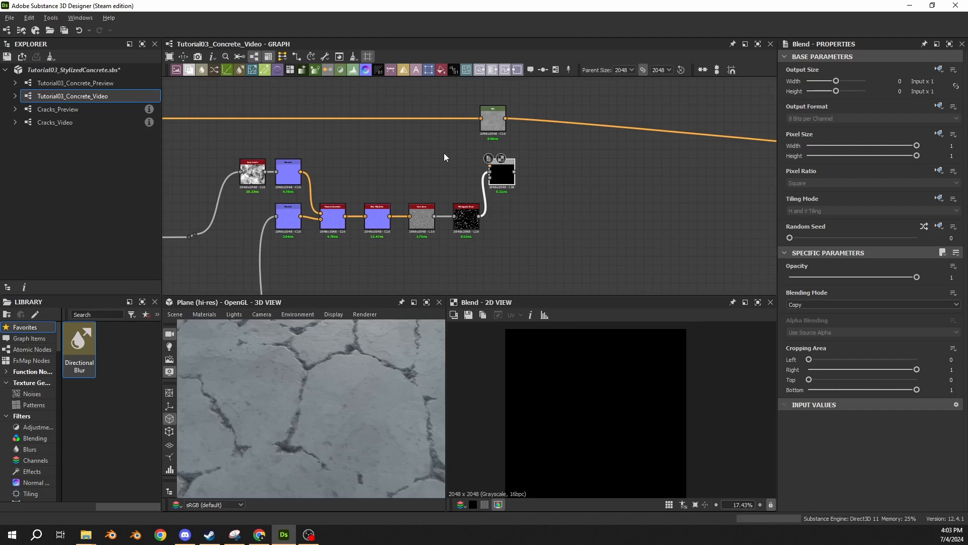
- Move the HSL node farther along the colour line and insert a Blend node on the line before it
middle_drag(441, 142, 480, 194)
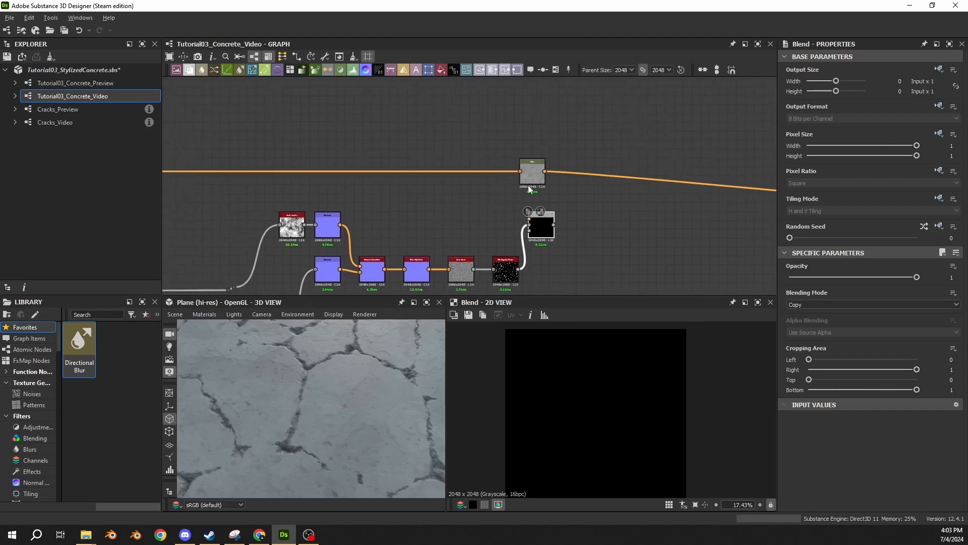
drag(528, 182, 719, 183)
click(571, 137)
click(548, 177)
key(space)
text(blend)
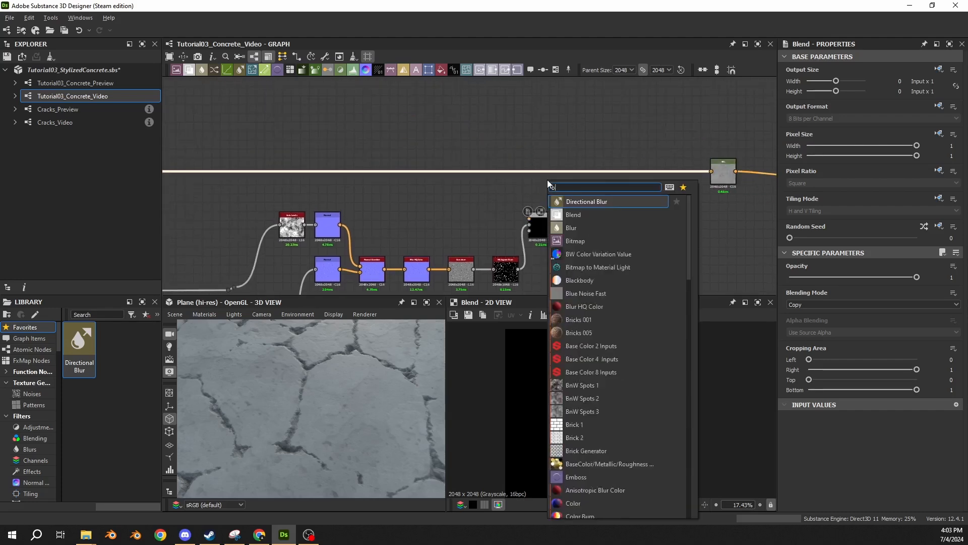
key(Return)
drag(391, 180, 590, 185)
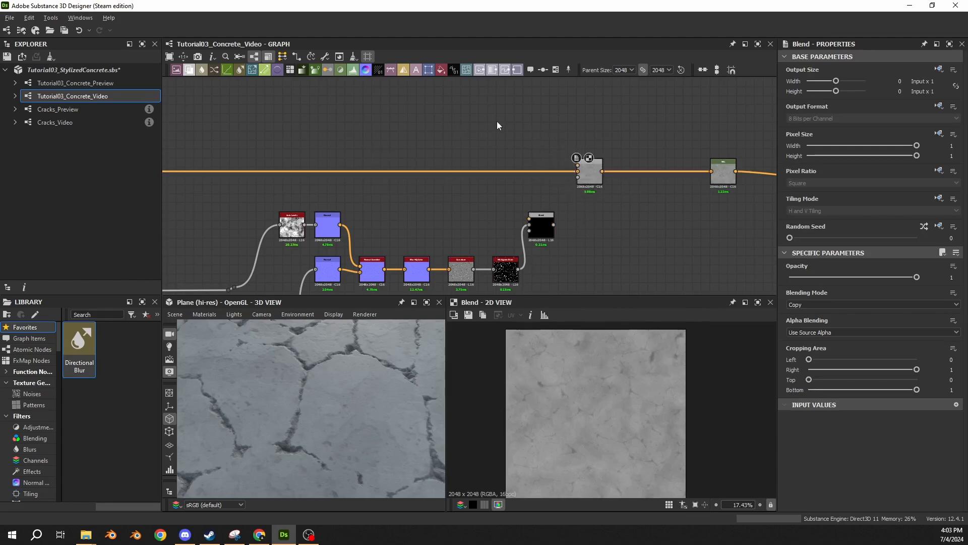
- Add a Uniform Color node above the colour line and set it to white with V at 1
key(space)
text(uniform)
key(Return)
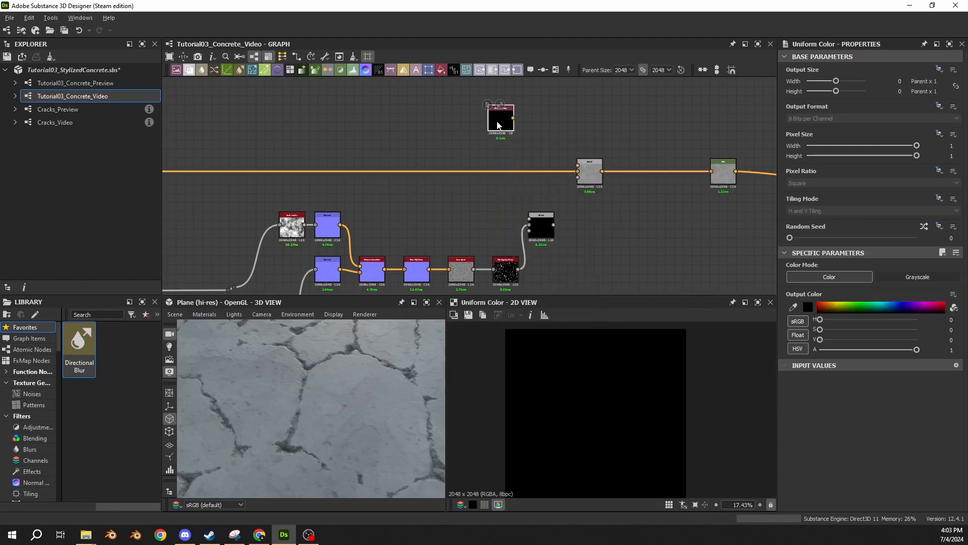
drag(282, 356, 288, 401)
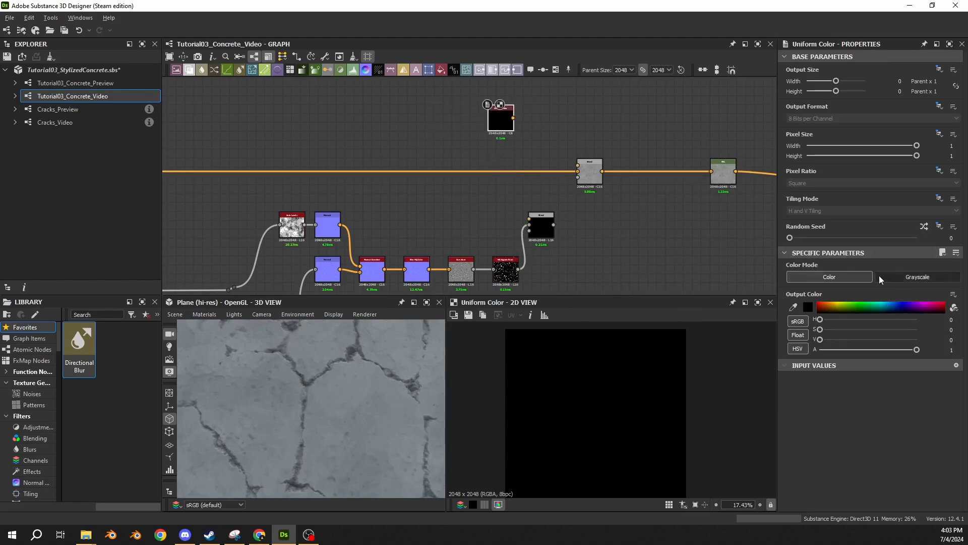
drag(819, 342, 929, 346)
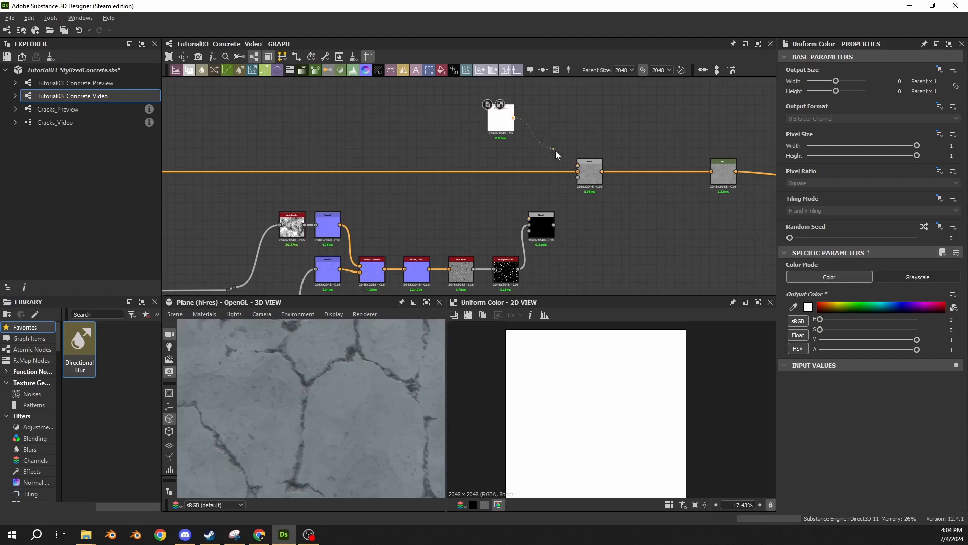
- Connect the white Uniform Color to the colour Blend's Foreground and the mask Blend's output to its Opacity
drag(578, 165, 540, 132)
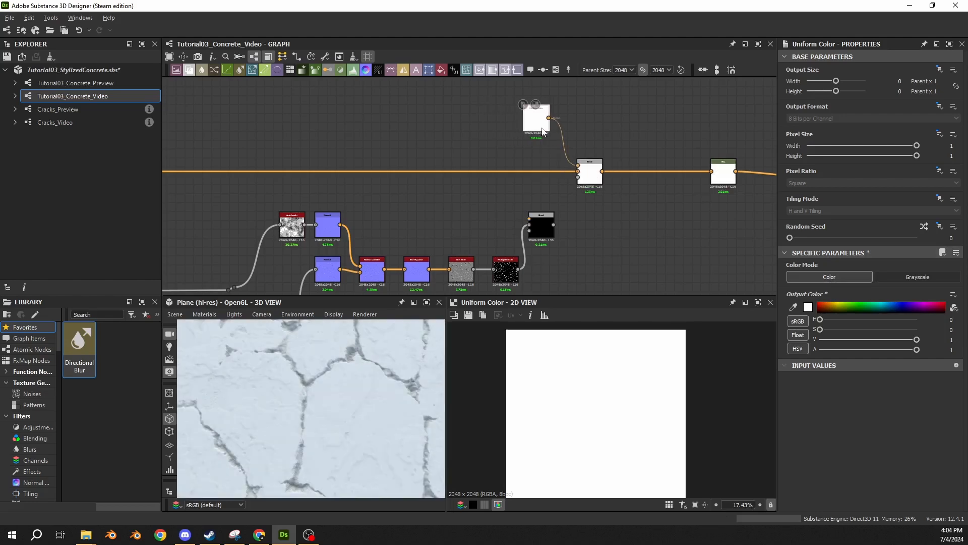
drag(282, 373, 294, 392)
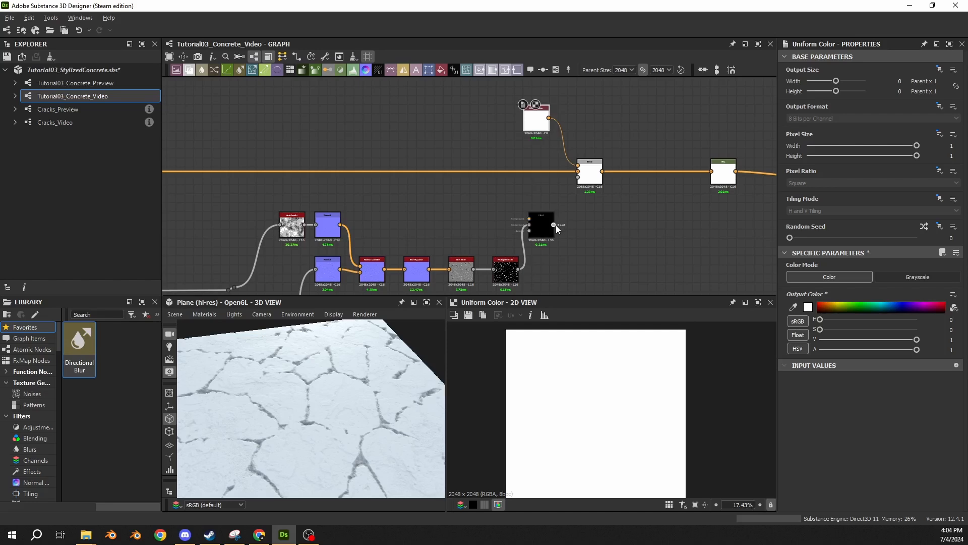
drag(554, 225, 578, 177)
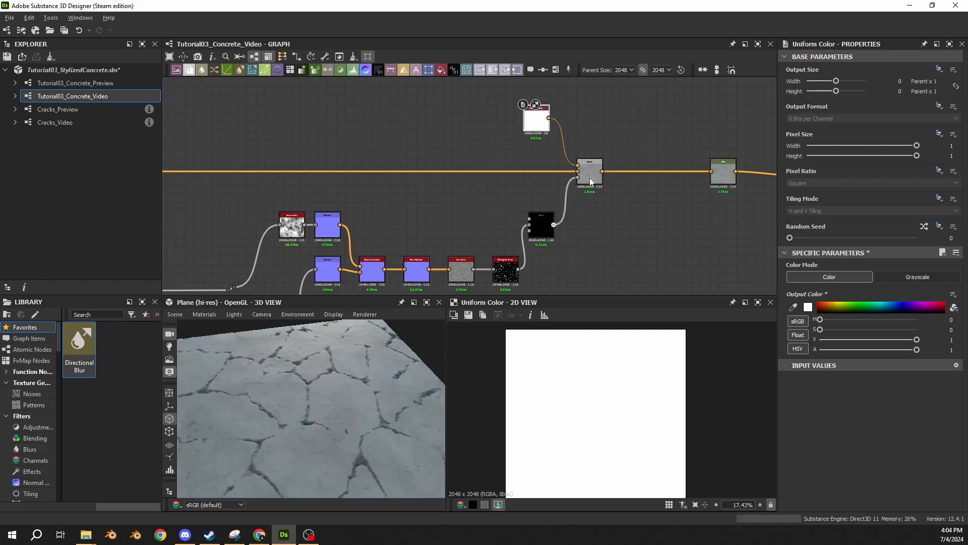
- Disable the mask Blend node so the Histogram Scan result passes straight to the colour Blend's Opacity input
click(590, 178)
click(540, 226)
scroll(592, 411, up, 3)
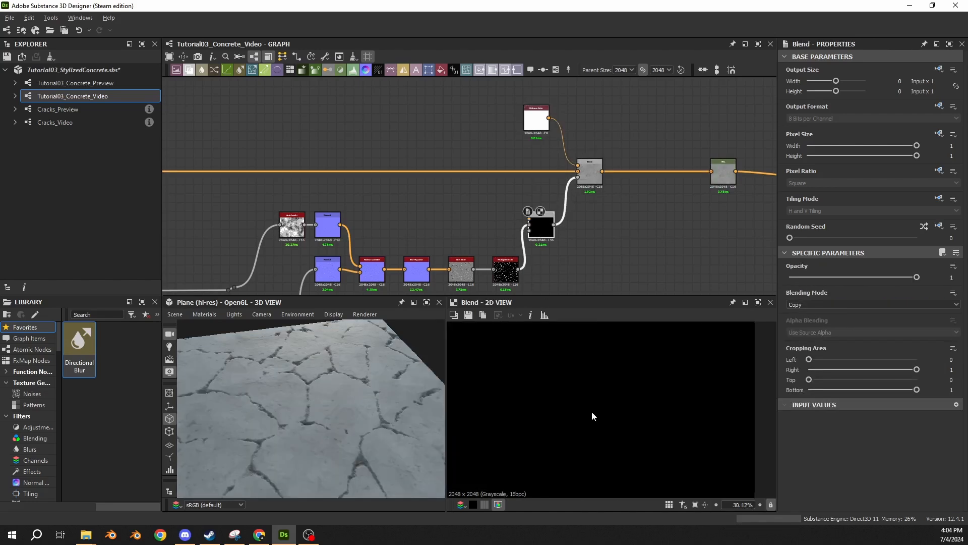
scroll(524, 277, up, 3)
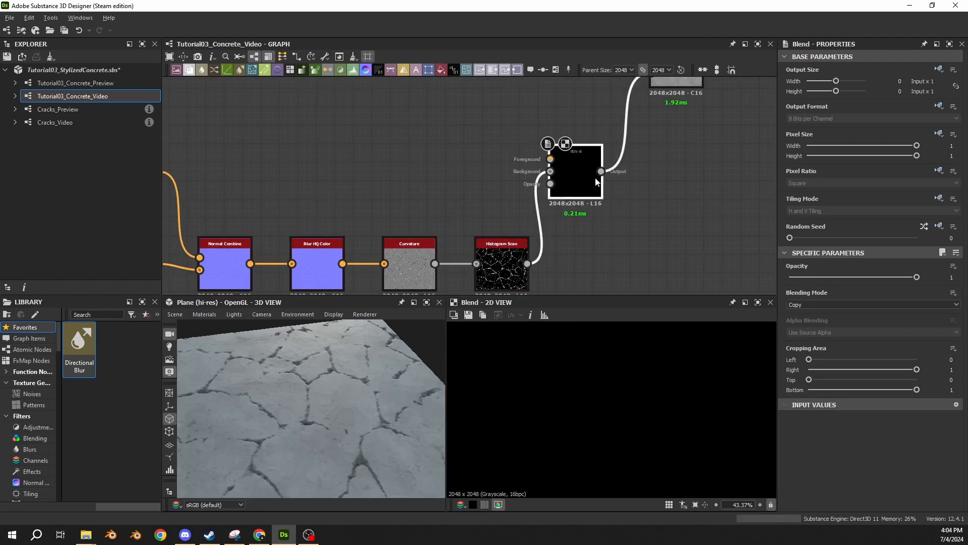
key(shift+d)
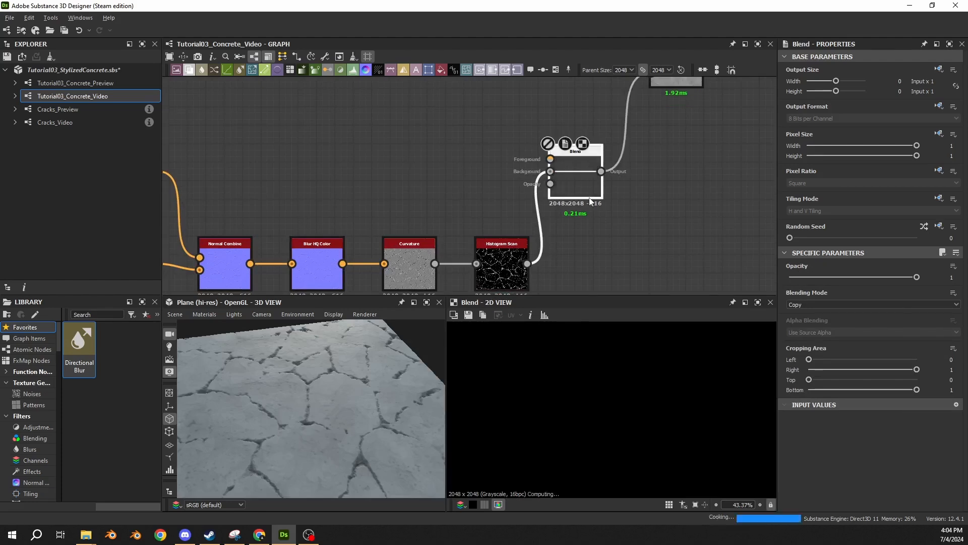
scroll(333, 369, up, 5)
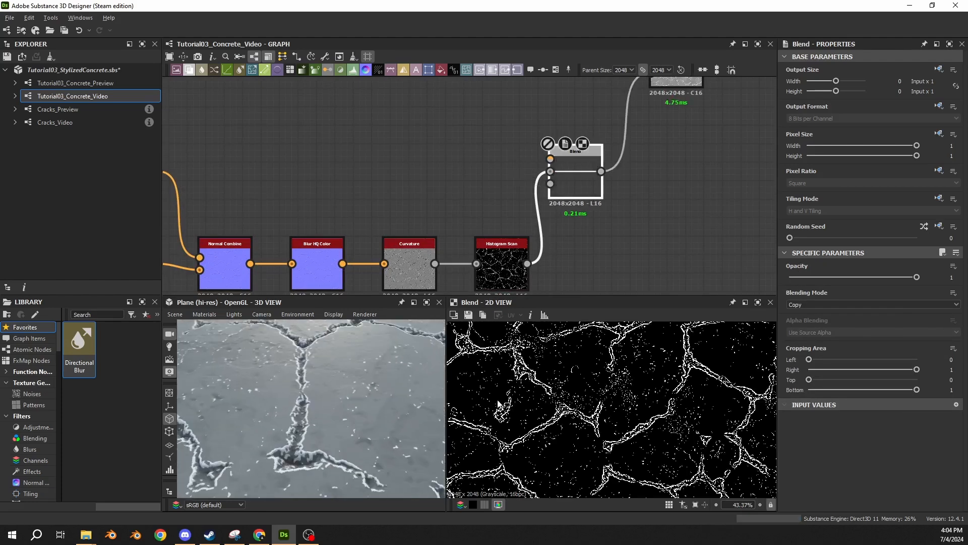
- Inspect the Histogram Scan mask and the Uniform Color node, and examine the edge highlights up close on the 3D plane
double_click(502, 266)
scroll(522, 370, up, 8)
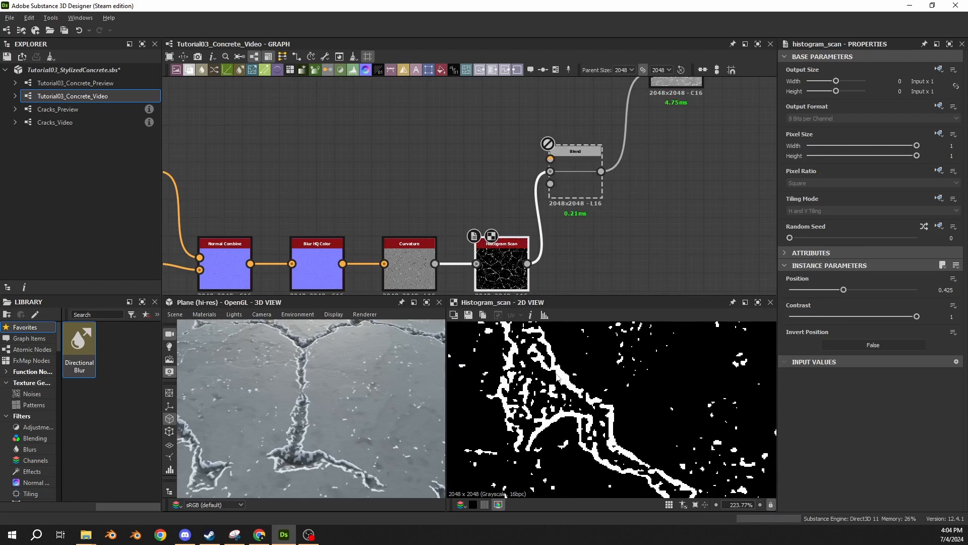
drag(306, 399, 297, 466)
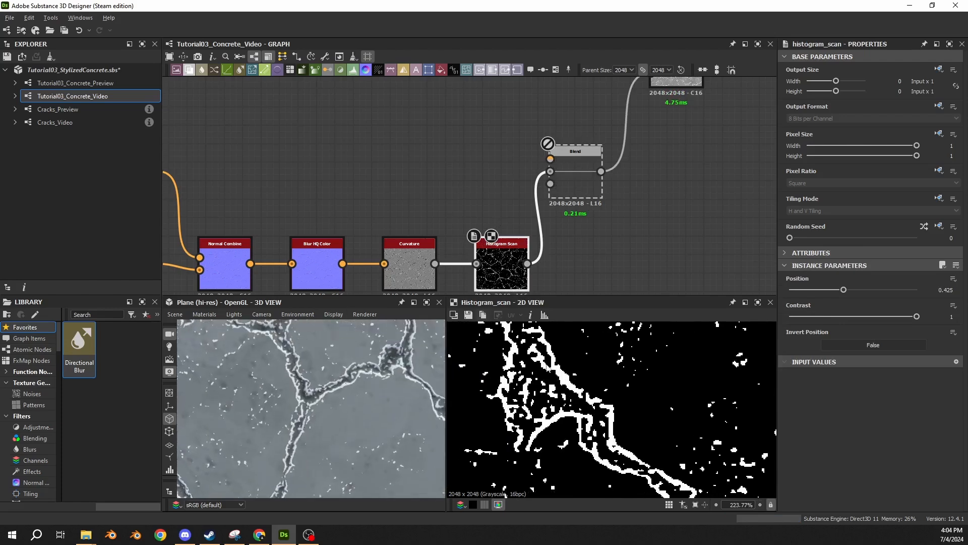
middle_drag(621, 126, 571, 274)
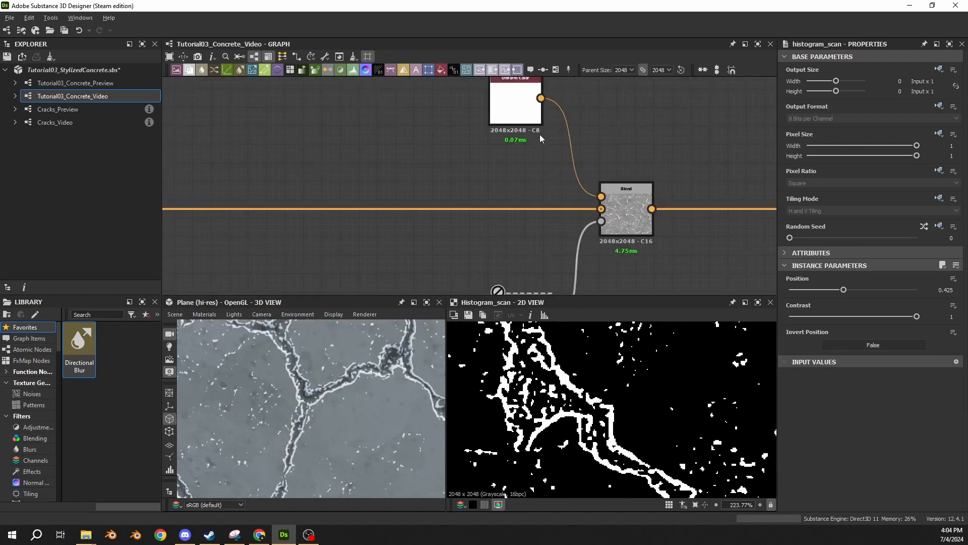
double_click(526, 113)
scroll(307, 403, down, 4)
scroll(307, 404, up, 4)
middle_drag(307, 404, 310, 455)
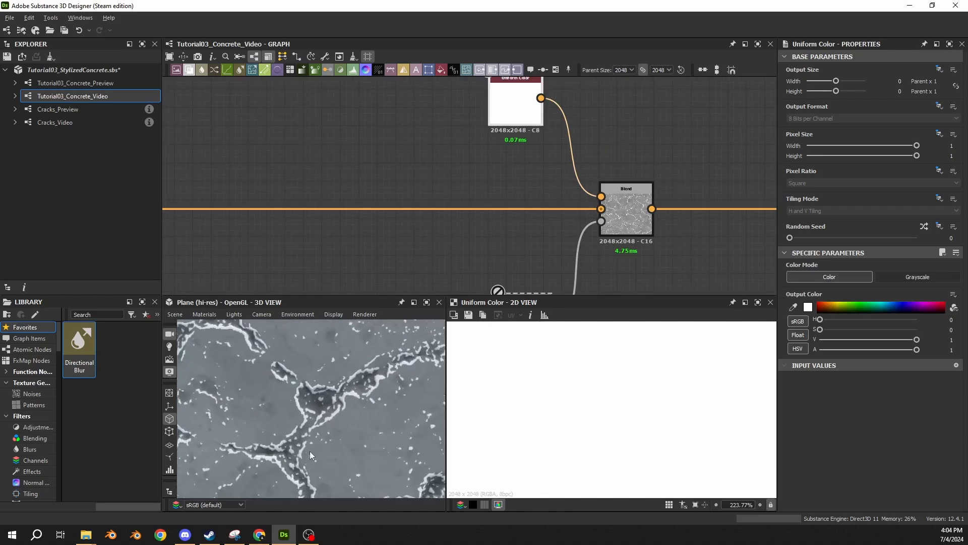
- Examine the white crack-edge highlights across the concrete plane, both from farther away and up close
scroll(310, 450, down, 7)
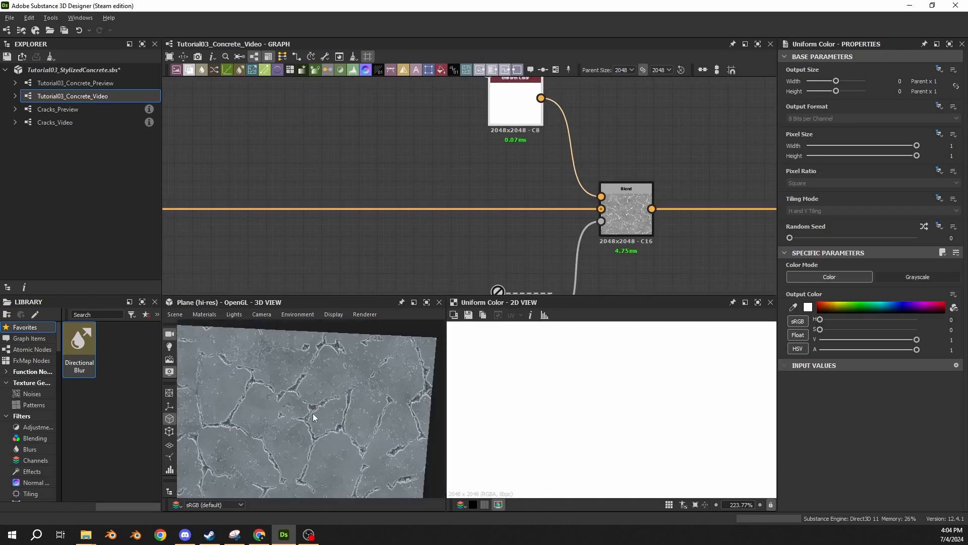
scroll(328, 404, up, 2)
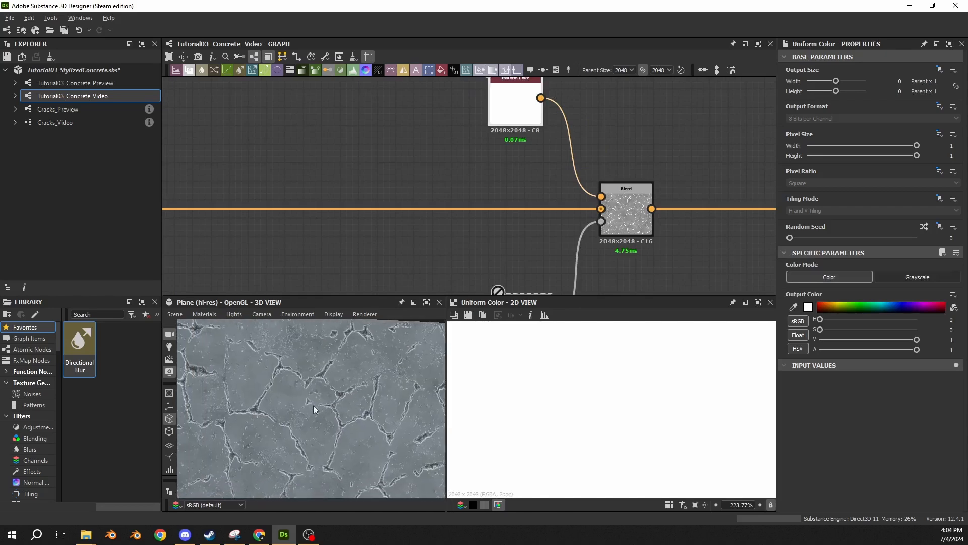
middle_drag(261, 405, 399, 365)
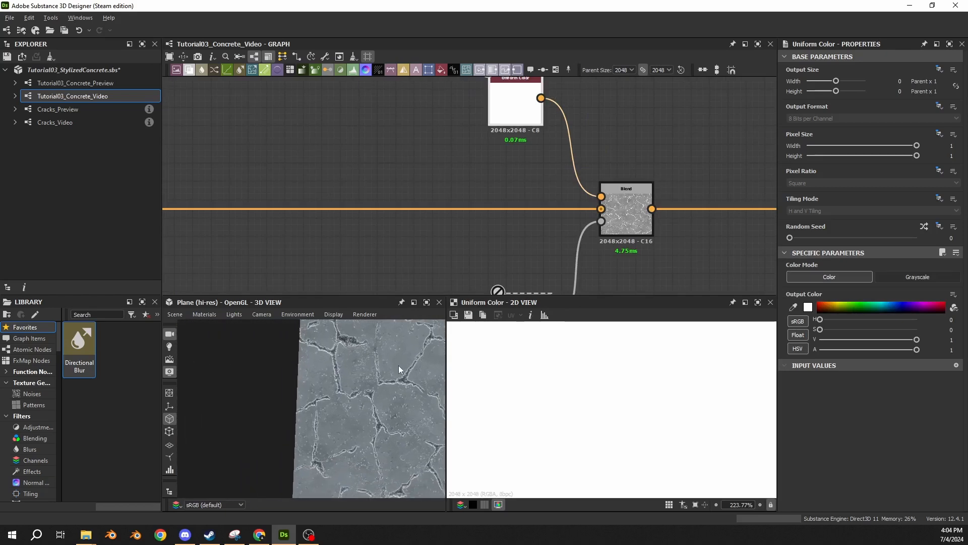
scroll(399, 365, up, 4)
middle_drag(350, 385, 312, 382)
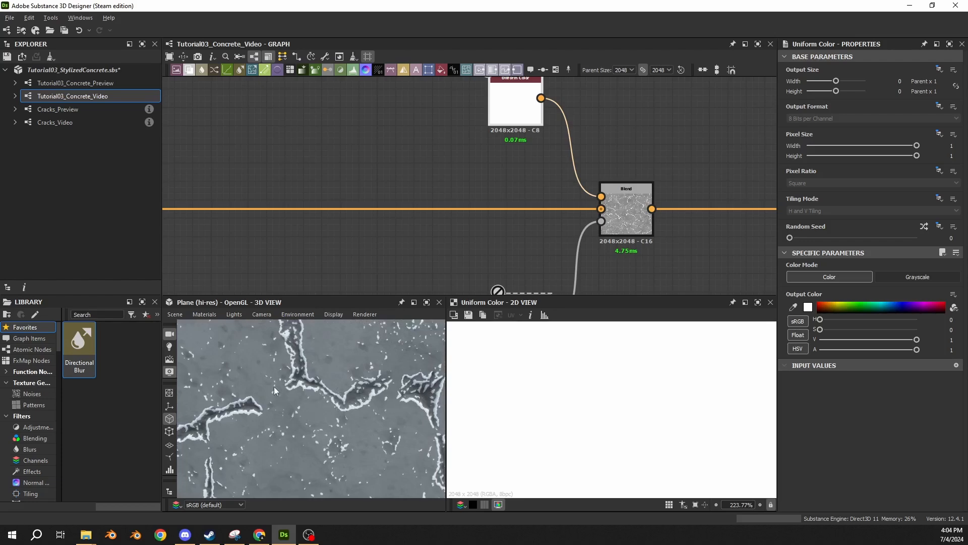
- Add a Perlin Noise node in the empty space above the Normal Combine and Blur HQ Color row
scroll(378, 228, down, 1)
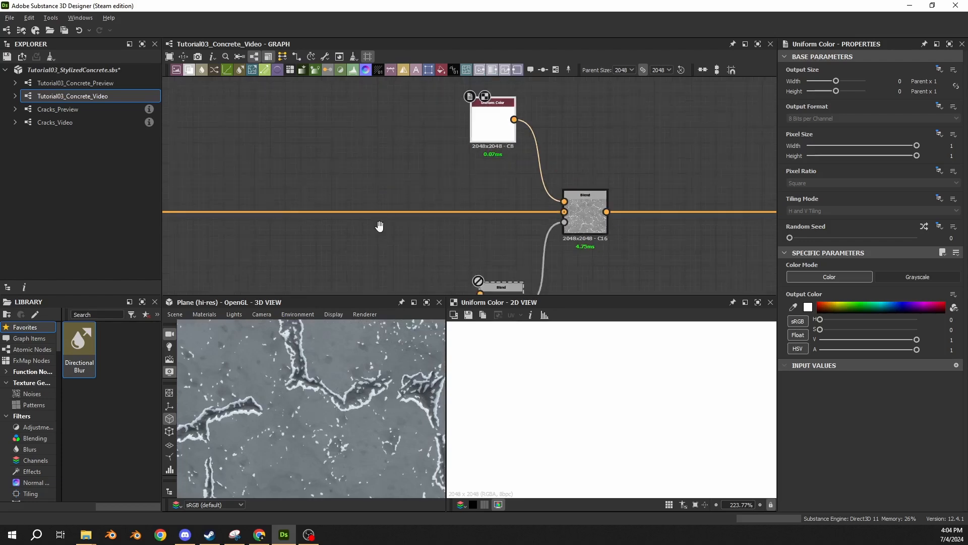
middle_drag(378, 227, 491, 125)
middle_drag(363, 198, 486, 201)
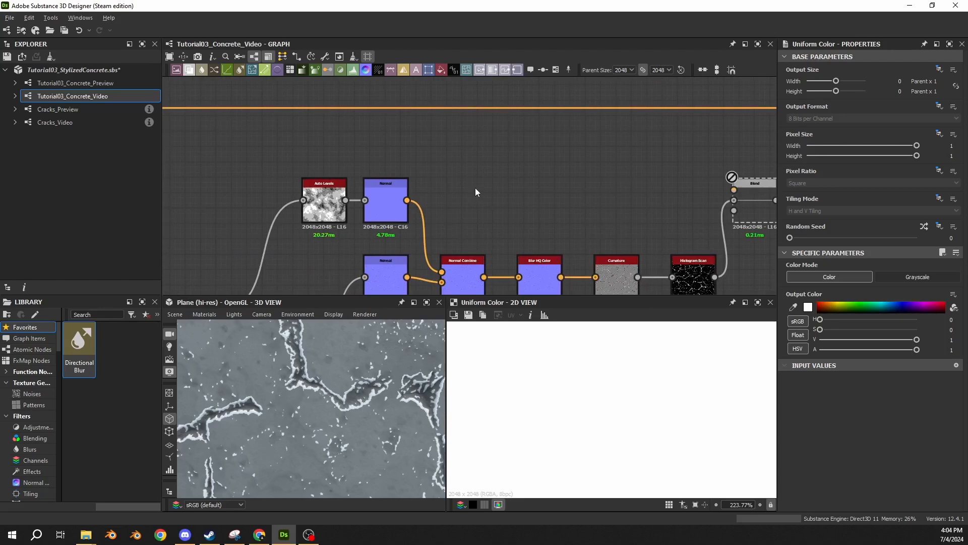
key(space)
text(perl)
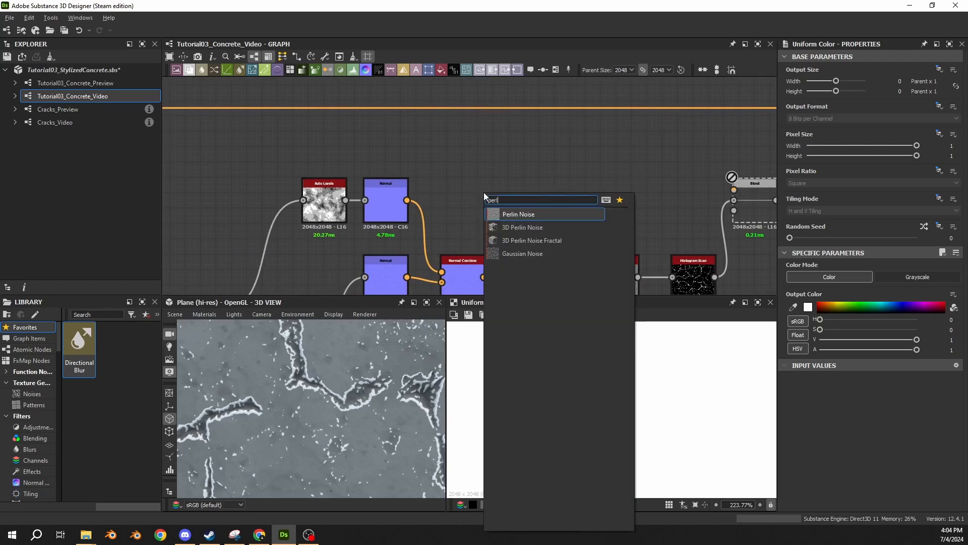
key(Return)
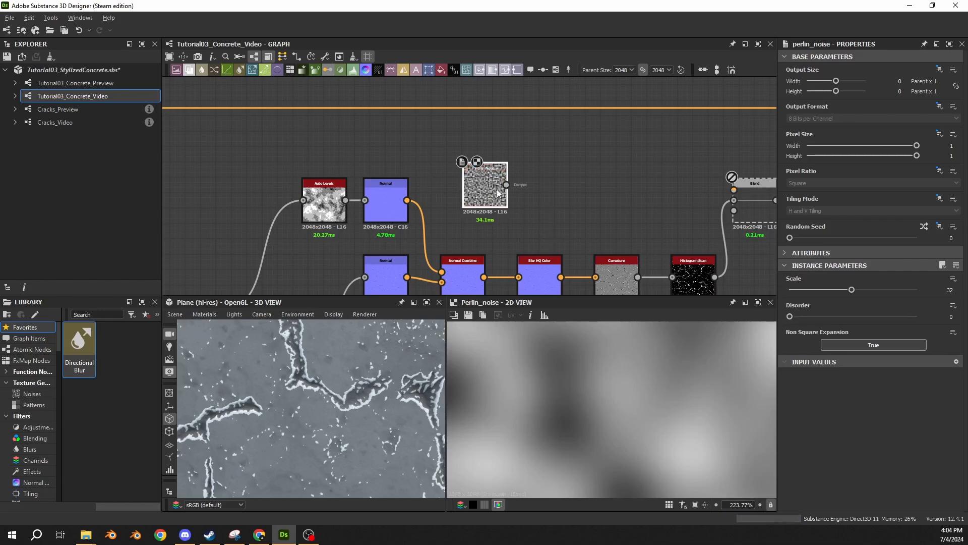
- Align the Perlin Noise node with the upper row and connect its output to a new Levels node
drag(484, 192, 542, 204)
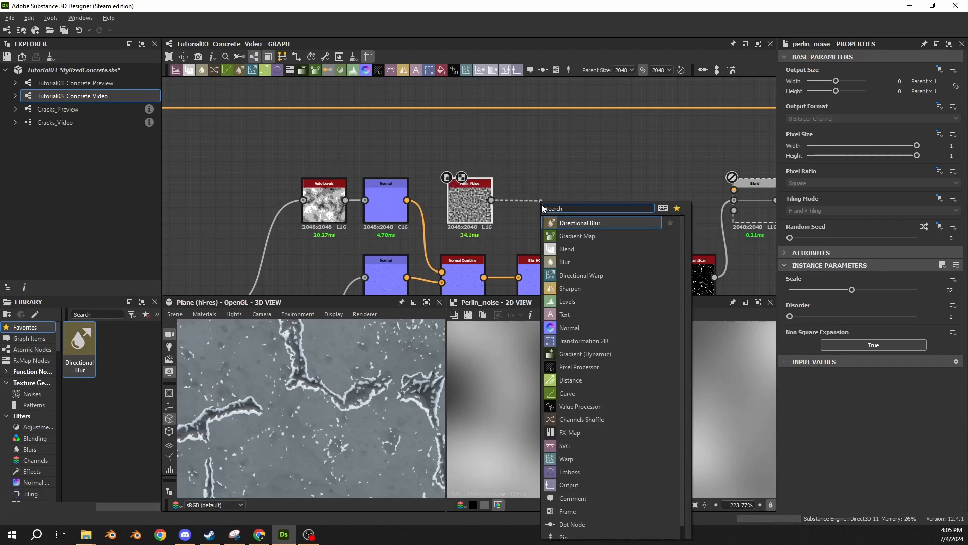
text(lev)
key(Return)
middle_drag(484, 272, 478, 241)
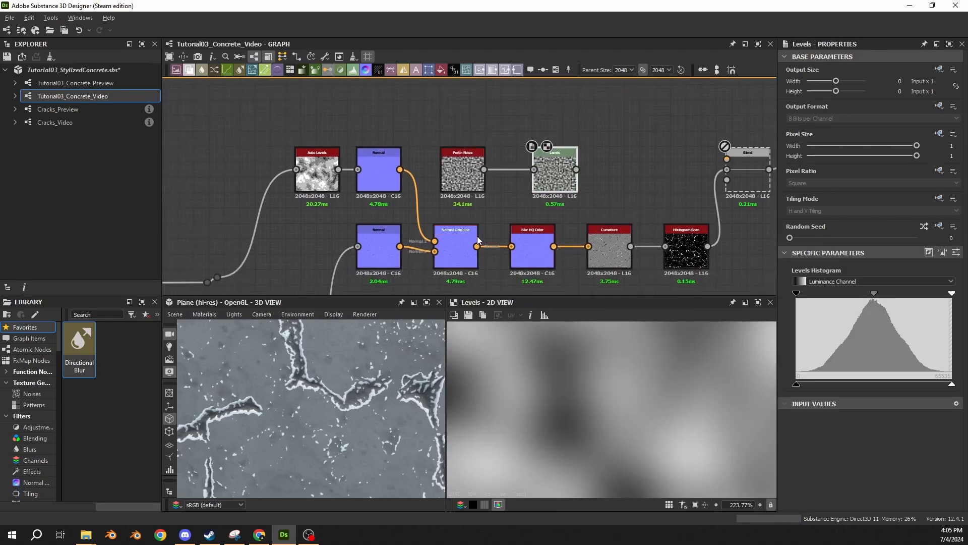
- Space the Levels, Normal Combine, Curvature, Histogram Scan and mask Blend nodes evenly along their two rows
drag(466, 242, 534, 239)
drag(555, 177, 540, 177)
click(609, 240)
click(641, 192)
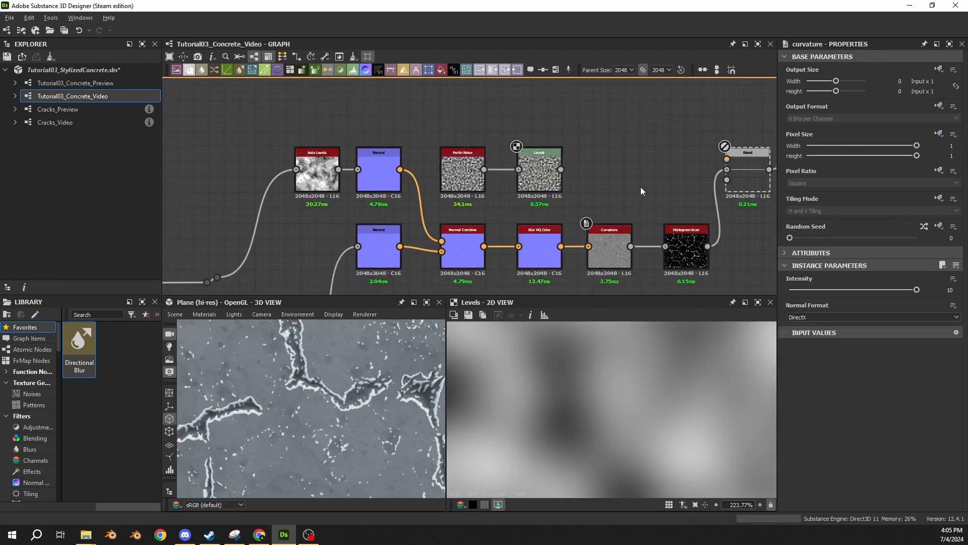
drag(620, 232, 628, 232)
drag(691, 233, 698, 233)
drag(741, 180, 762, 180)
- Raise the Levels node's black input point to just below the histogram peak to darken the Perlin noise
click(555, 176)
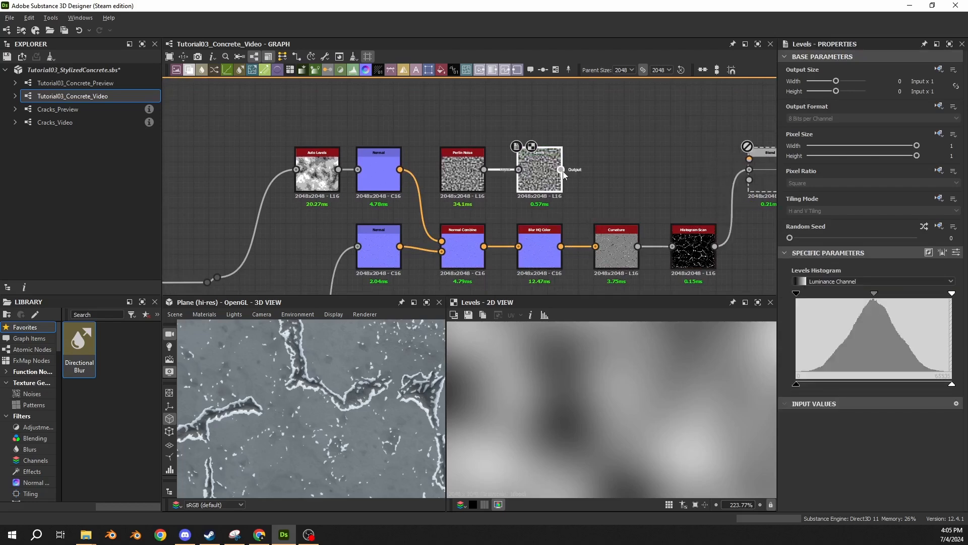
drag(562, 172, 621, 176)
key(Escape)
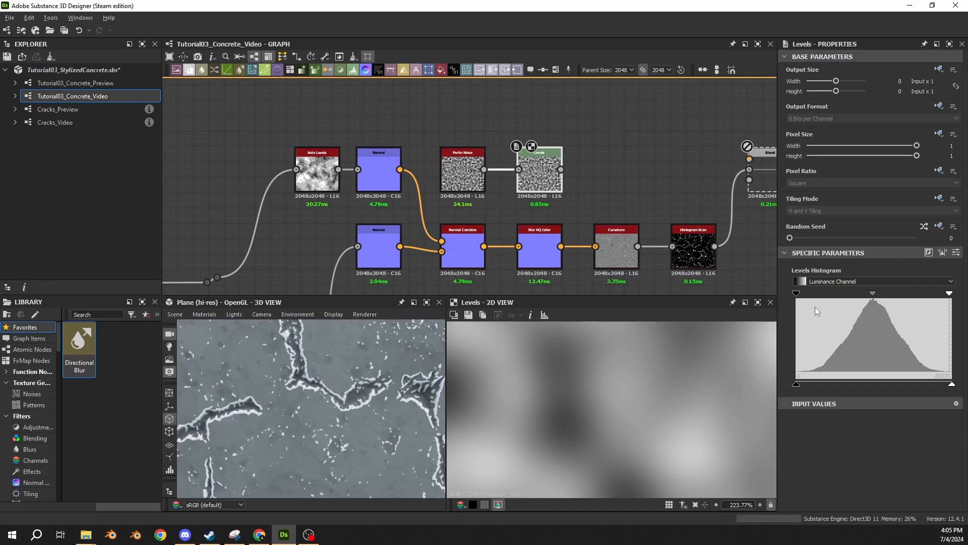
drag(797, 294, 857, 295)
scroll(574, 384, down, 8)
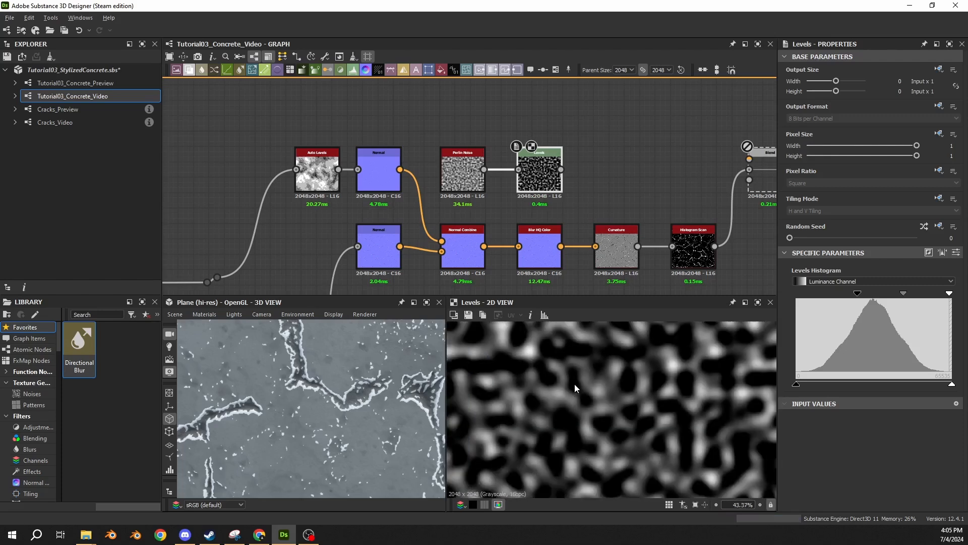
scroll(573, 363, down, 3)
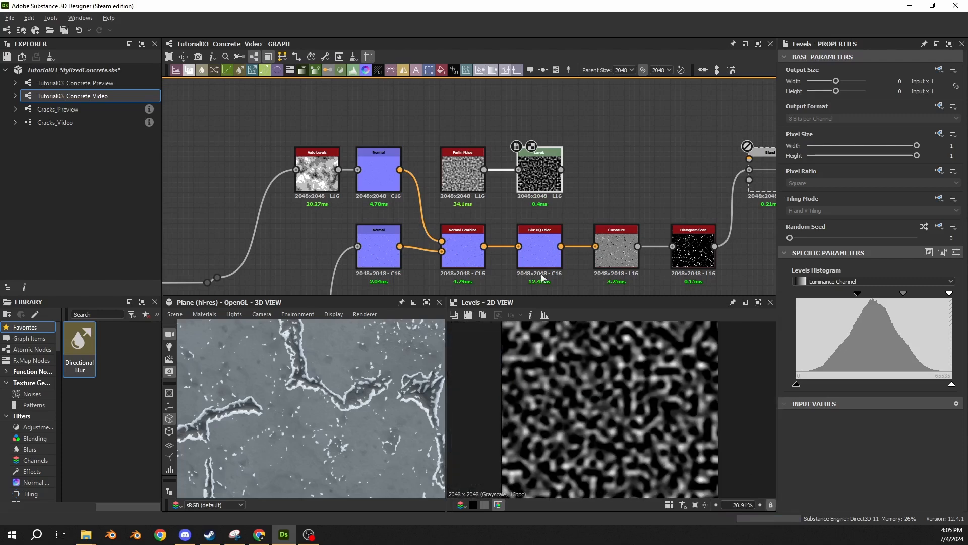
- Connect the Levels output to the mask Blend's Foreground input and place the Levels node beside that Blend
middle_drag(584, 198, 479, 195)
drag(451, 170, 637, 160)
drag(440, 187, 594, 185)
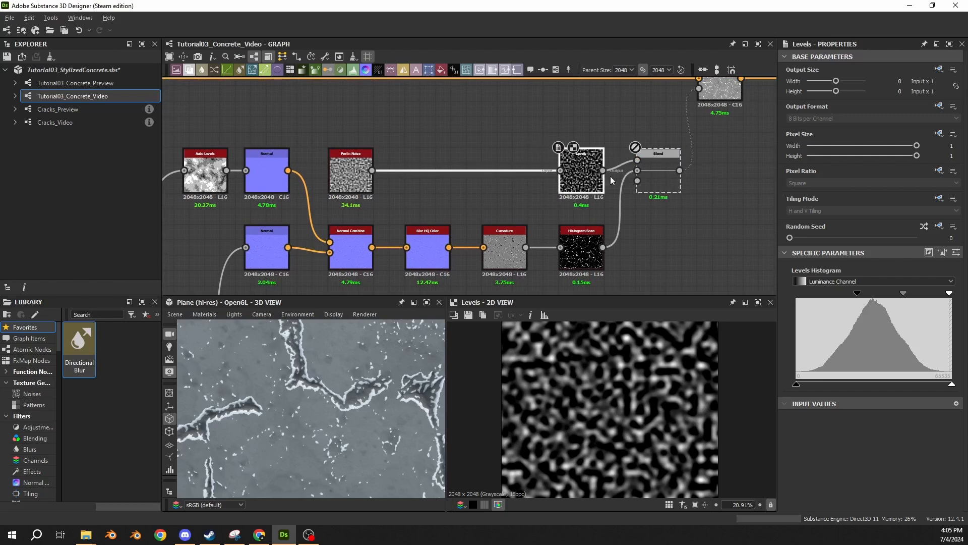
- Re-enable the mask Blend node and set its blending mode to Multiply
click(658, 174)
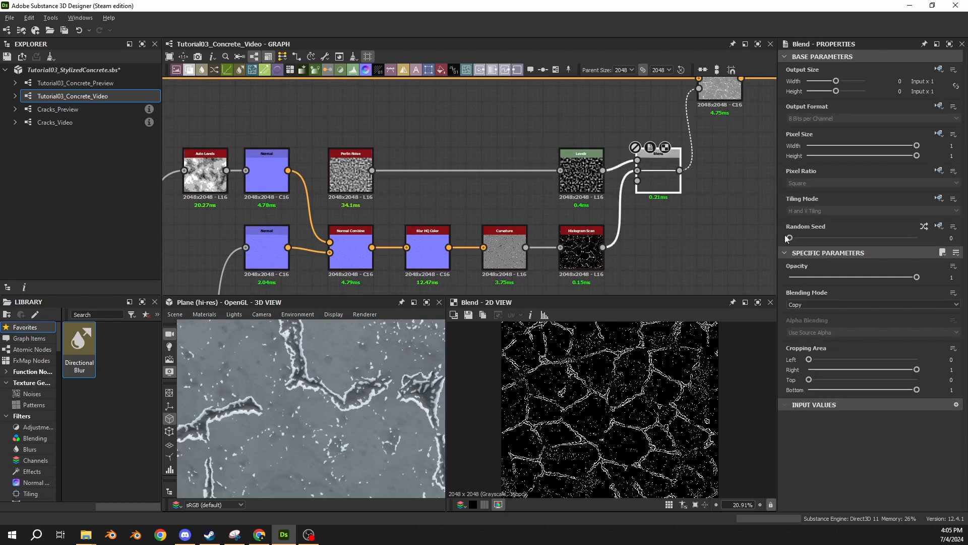
click(798, 305)
click(799, 334)
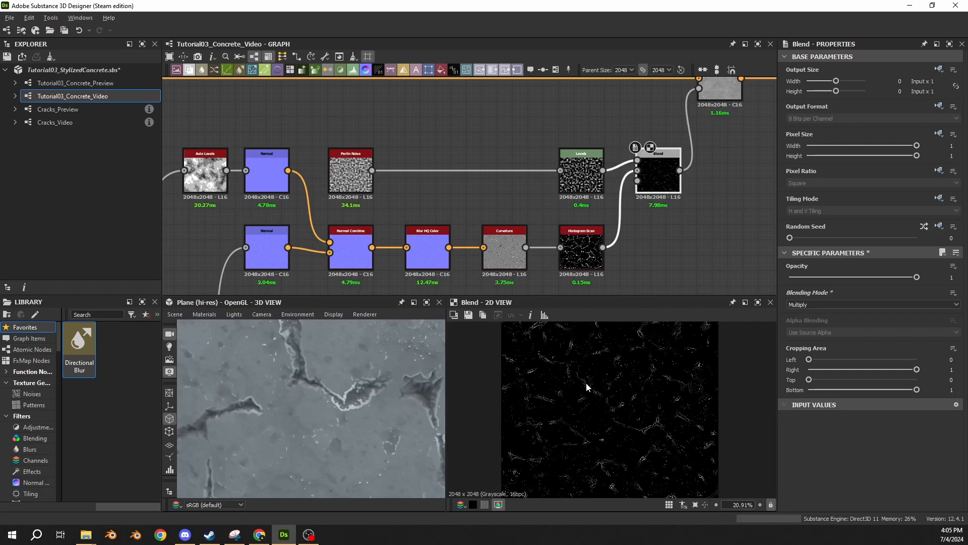
- Compare the Levels noise with the multiplied Blend mask, and examine the edge highlights on the 3D plane
scroll(587, 382, up, 5)
click(581, 174)
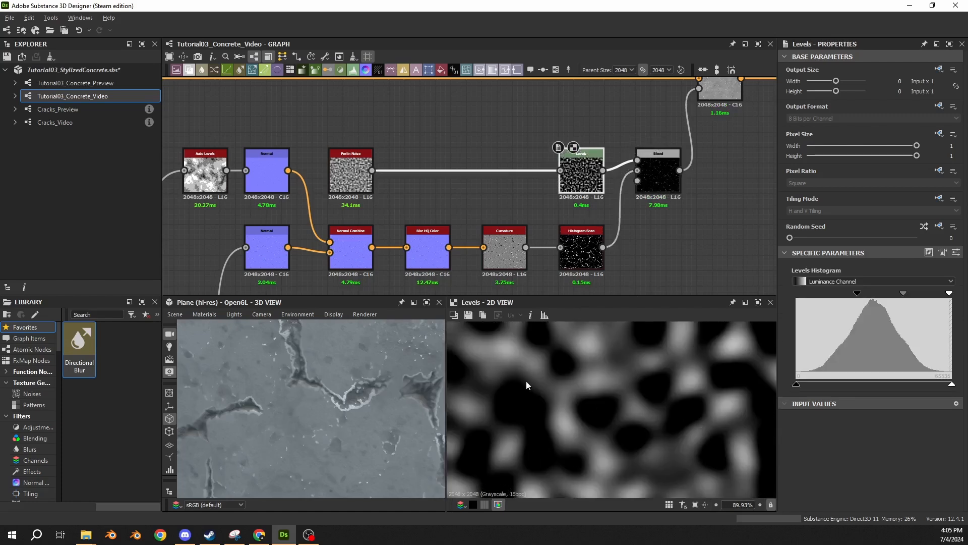
scroll(525, 380, up, 4)
click(659, 174)
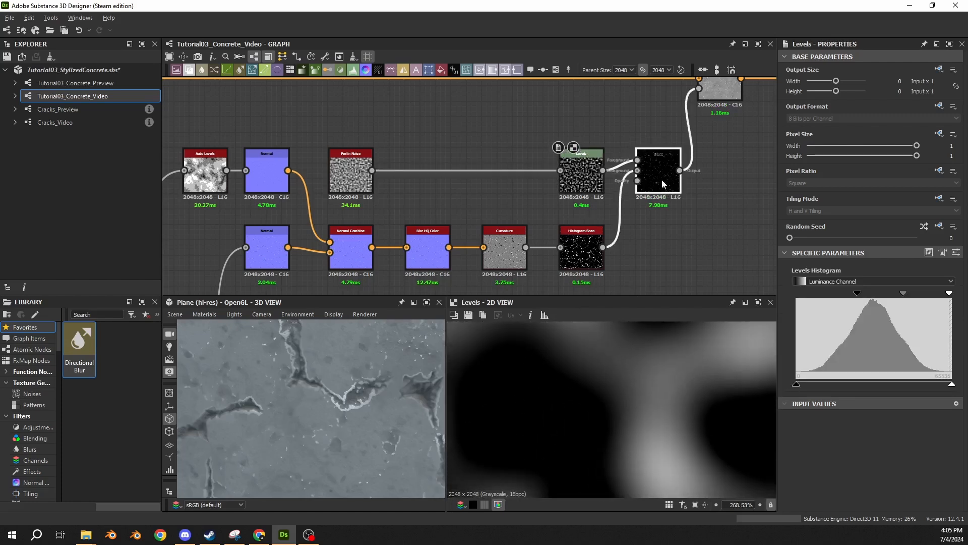
click(580, 174)
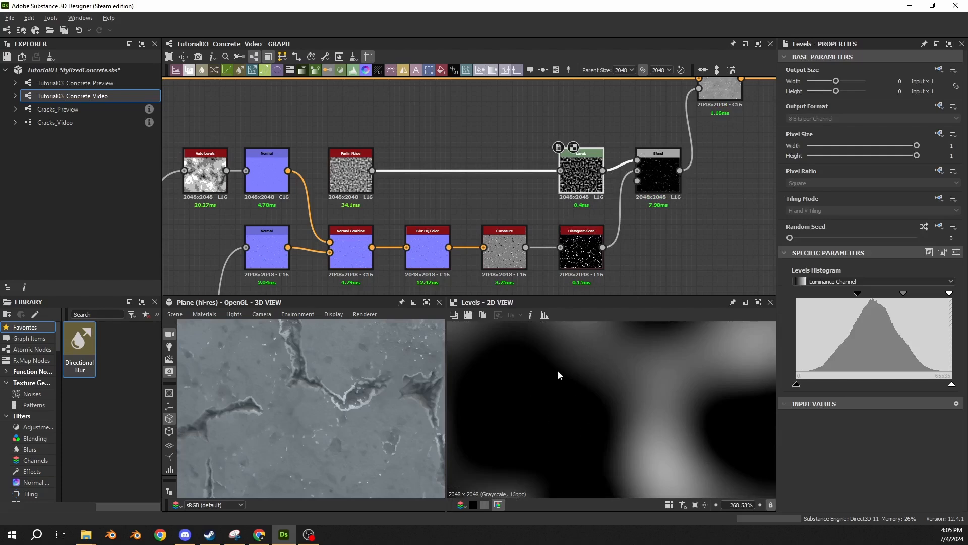
click(652, 171)
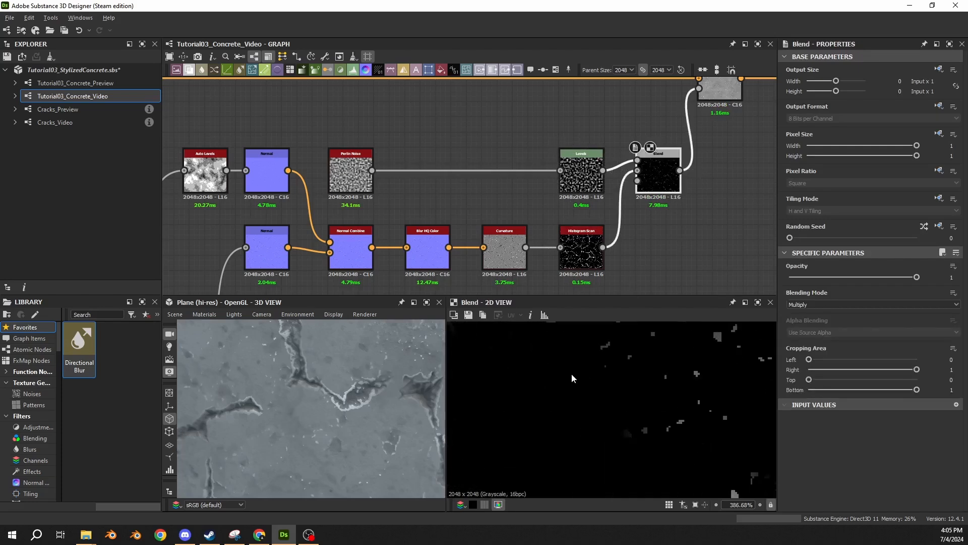
scroll(627, 440, down, 8)
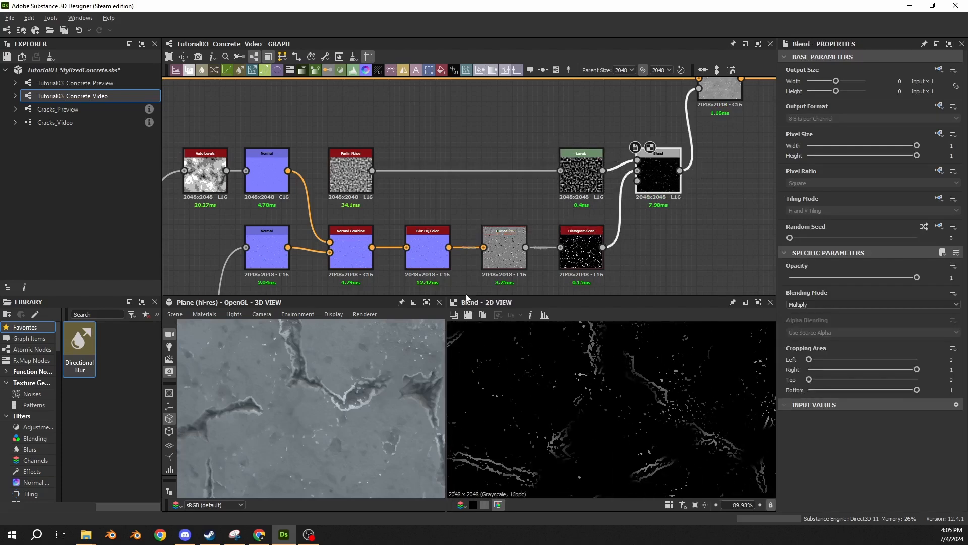
drag(383, 353, 339, 402)
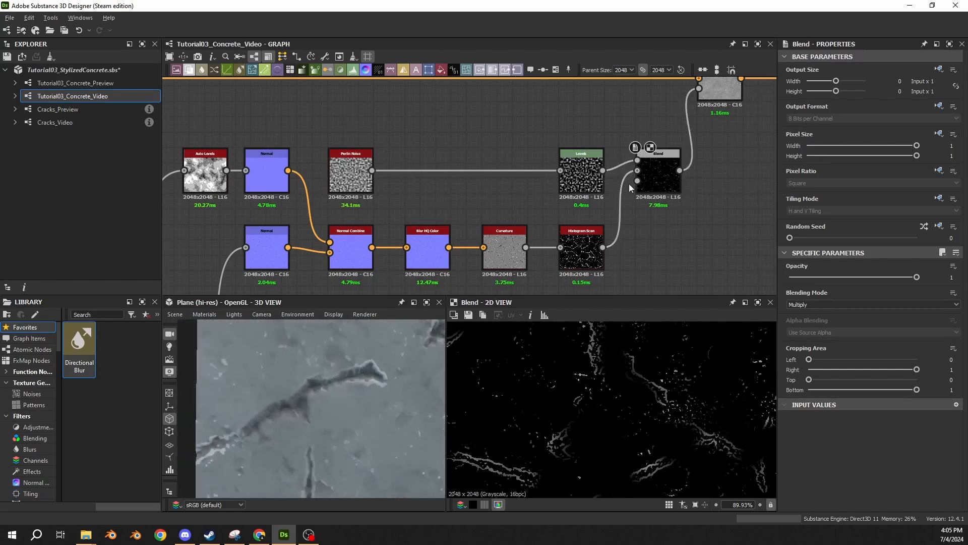
scroll(619, 386, down, 8)
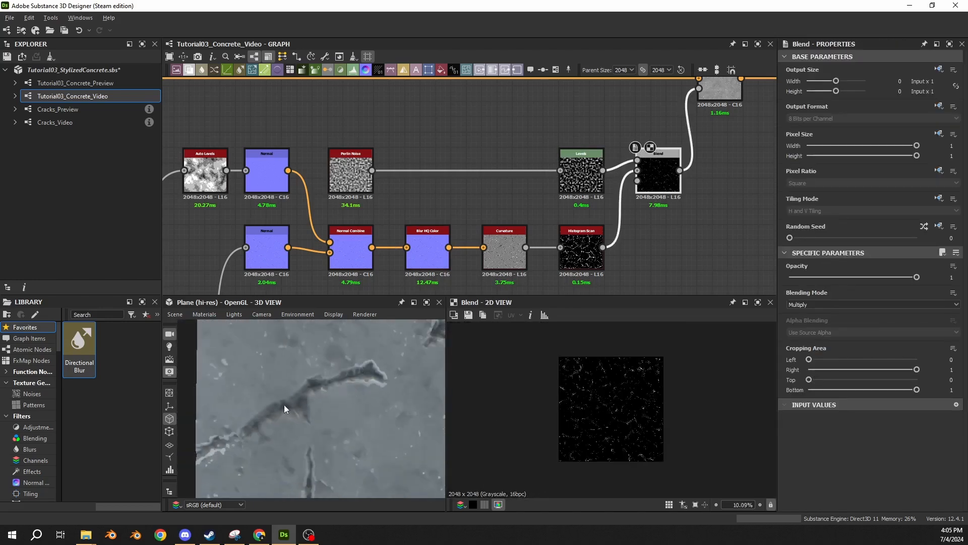
scroll(291, 409, up, 2)
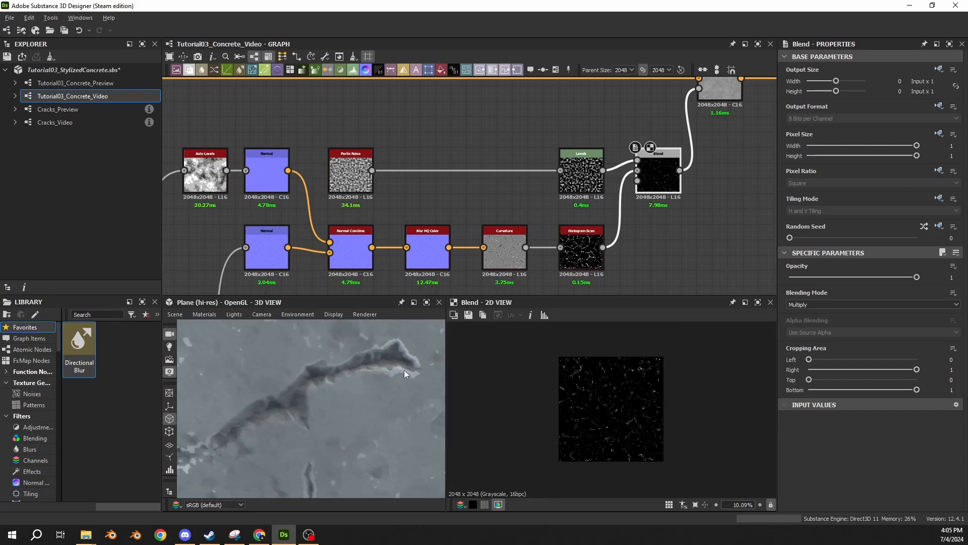
scroll(337, 380, down, 3)
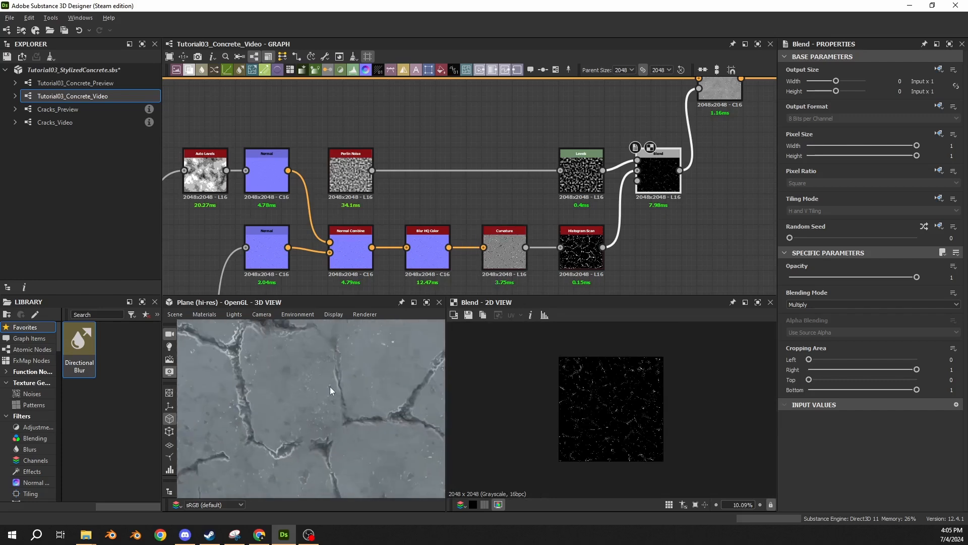
scroll(333, 381, down, 3)
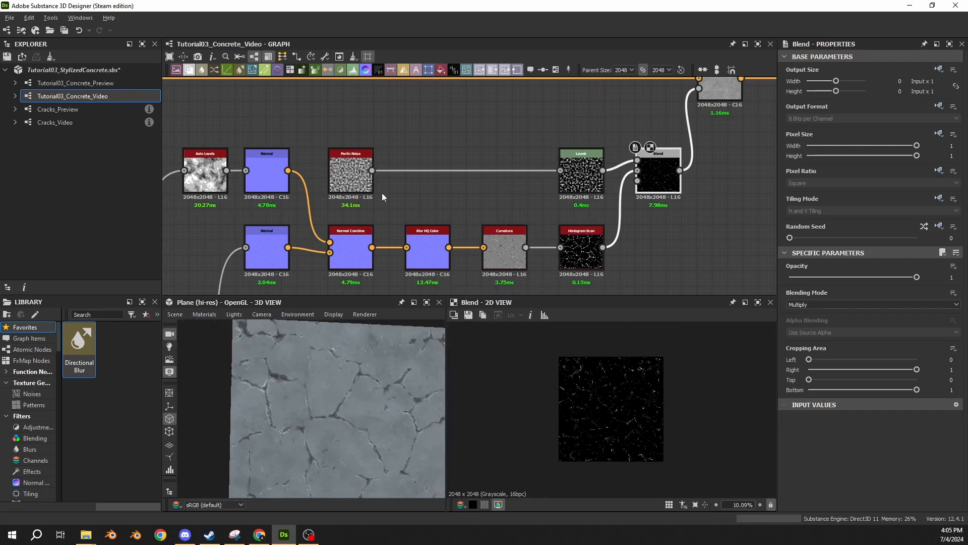
- Make room beside the Perlin Noise and Levels nodes and insert an Auto Levels node between Levels and the mask Blend
drag(364, 189, 441, 188)
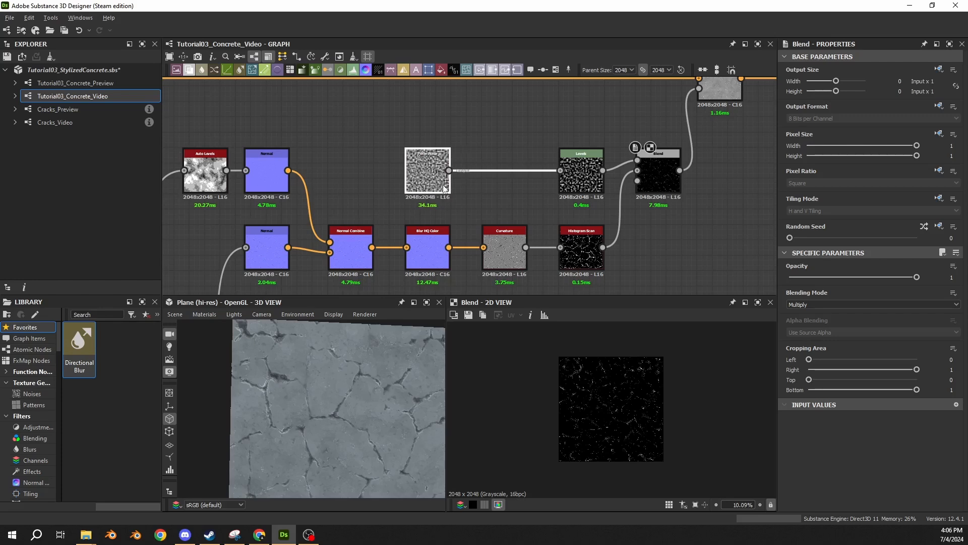
drag(589, 181, 512, 182)
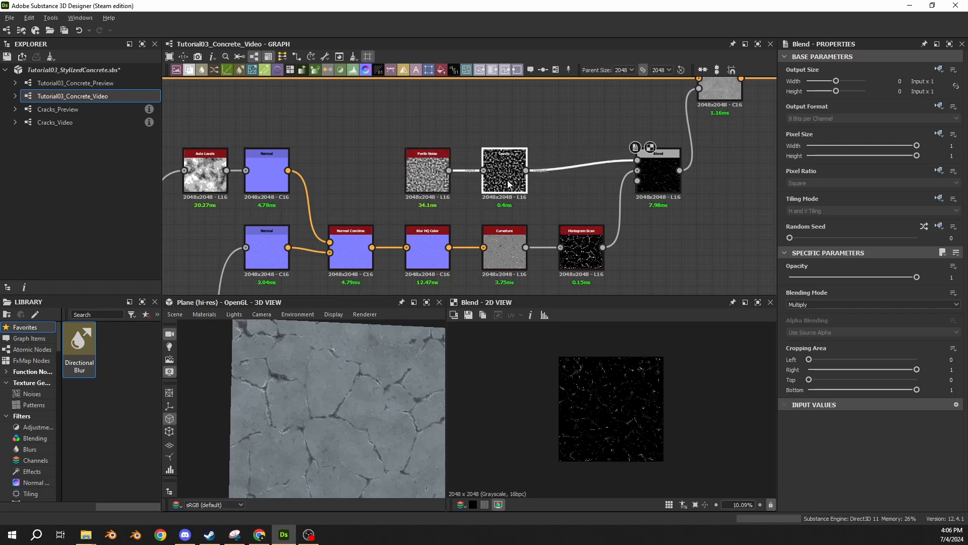
scroll(574, 383, up, 3)
scroll(574, 384, up, 3)
click(528, 184)
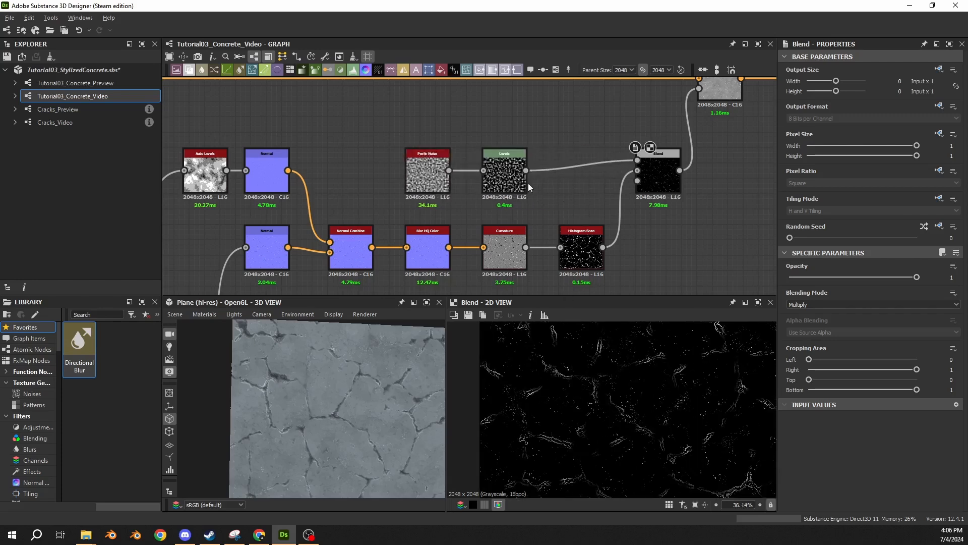
click(592, 201)
key(space)
text(auto)
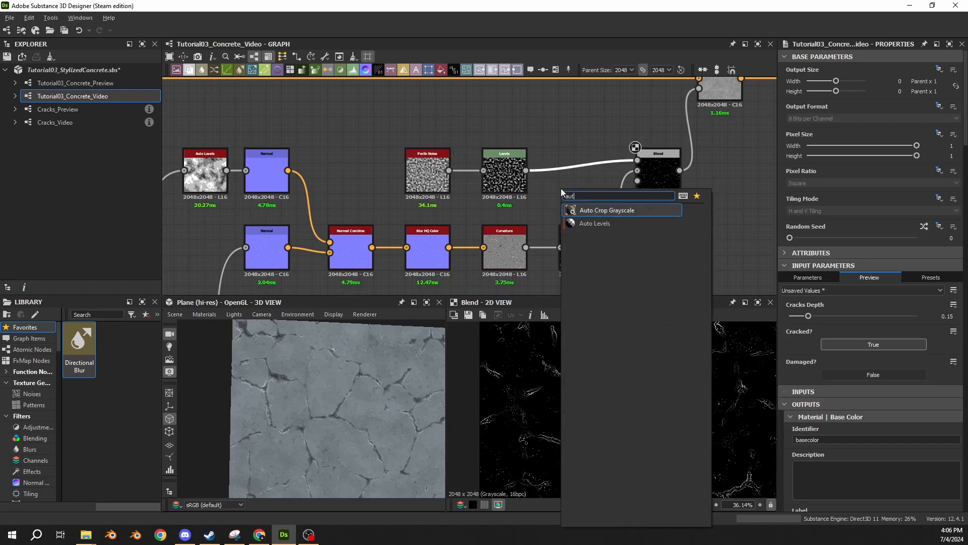
click(598, 224)
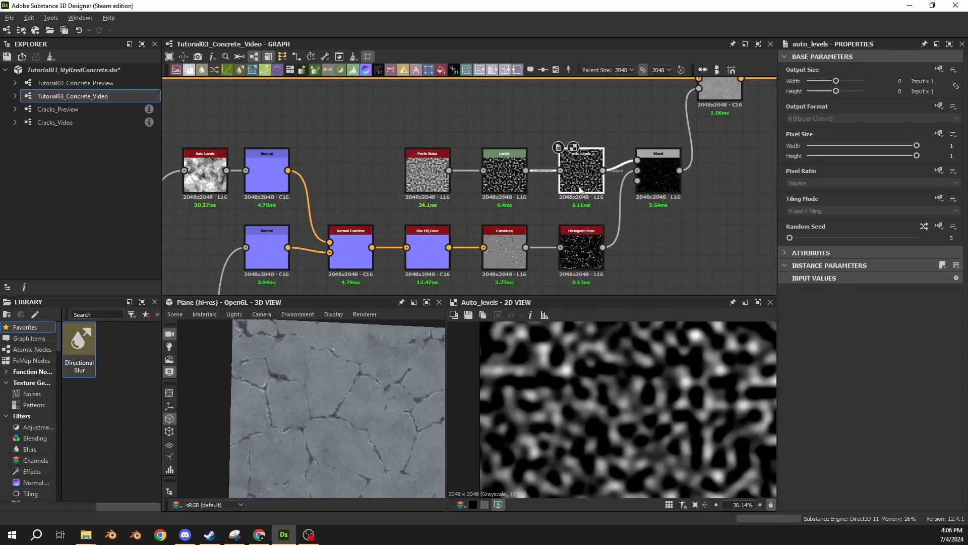
- Compare the Levels and Auto Levels nodes, and return the Levels node's white input point to its maximum
click(504, 174)
click(580, 177)
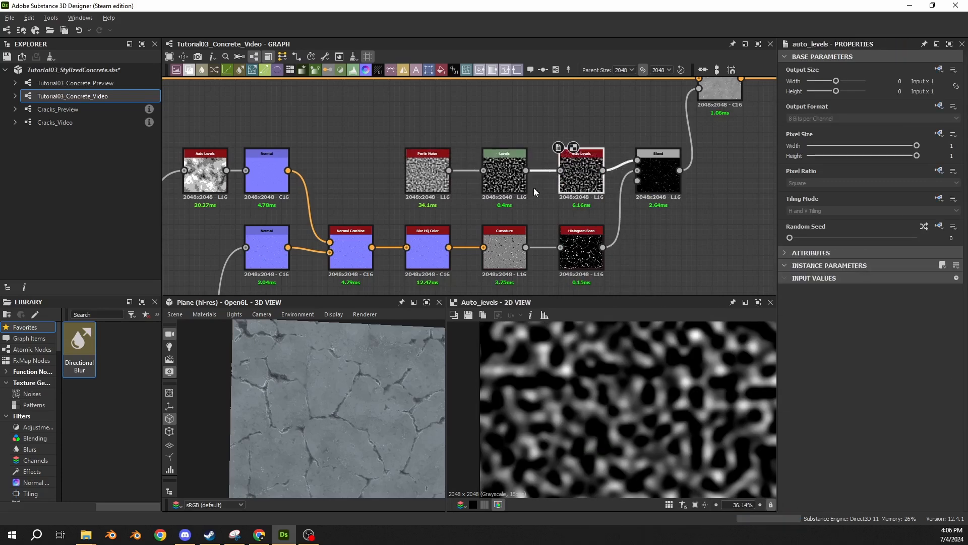
click(507, 177)
drag(950, 294, 906, 298)
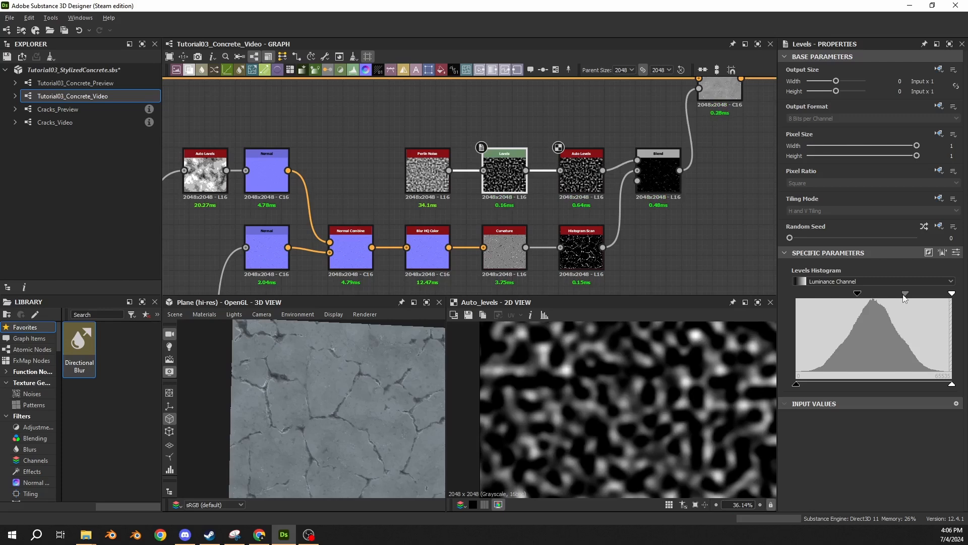
- Set the Levels node's Level In Low to 0.22 and Level In Mid to 0.5
click(956, 253)
drag(927, 285, 955, 287)
text(22)
key(Return)
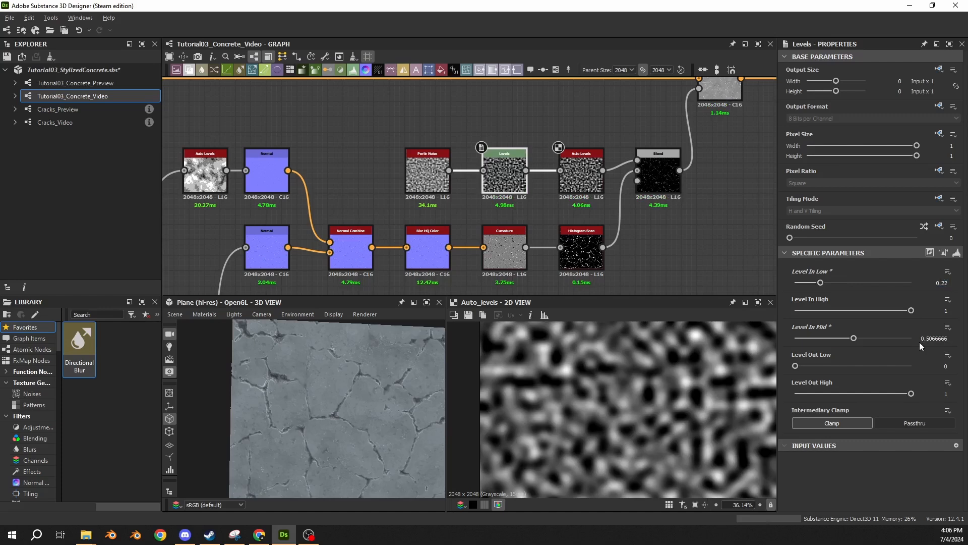
drag(918, 341, 958, 340)
text(1)
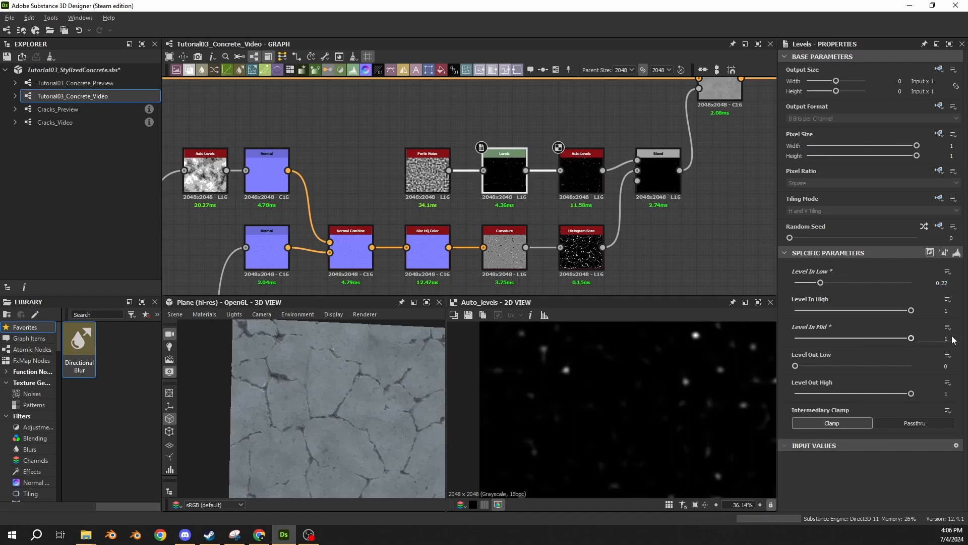
key(BackSpace)
text(0.5)
key(Return)
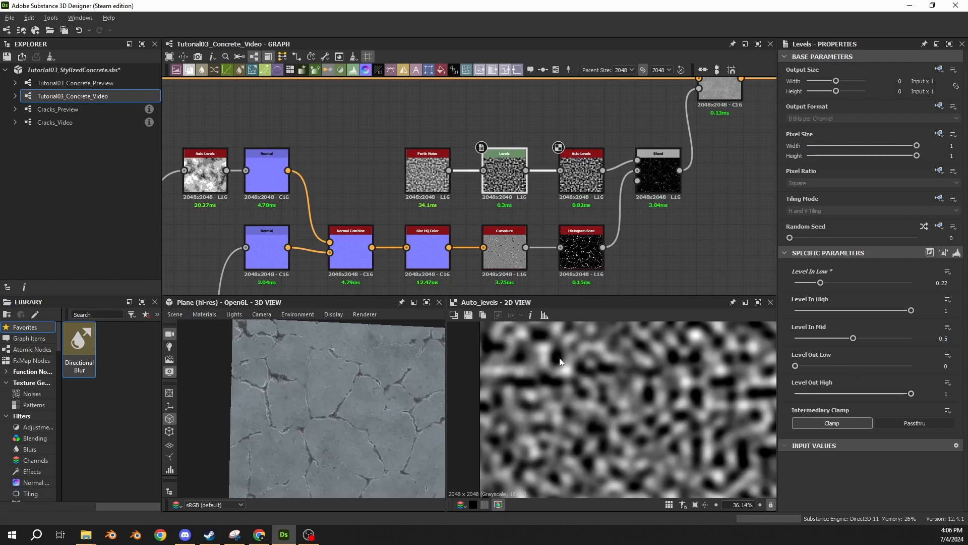
- Preview the mask Blend node and examine the broken-up edge highlights around the cracks on the 3D plane
scroll(361, 374, up, 3)
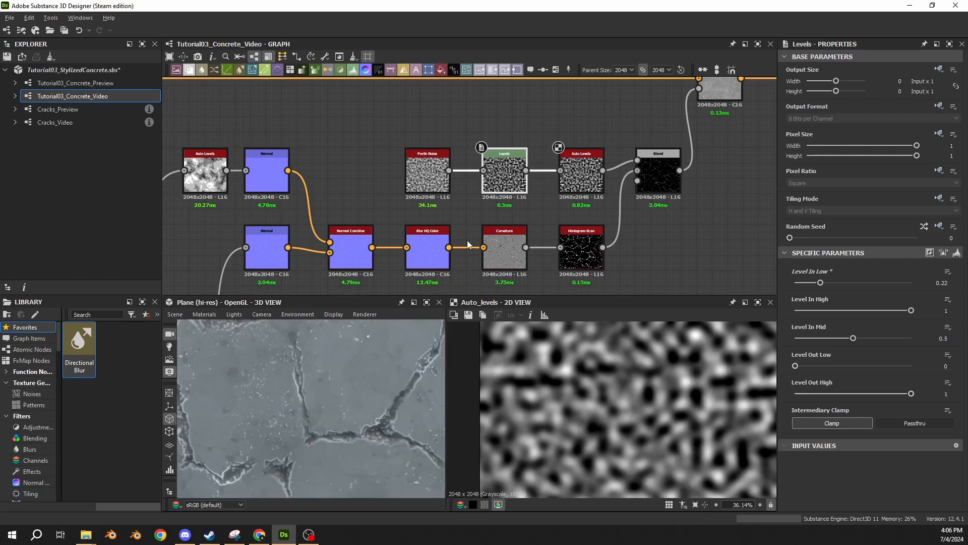
double_click(671, 186)
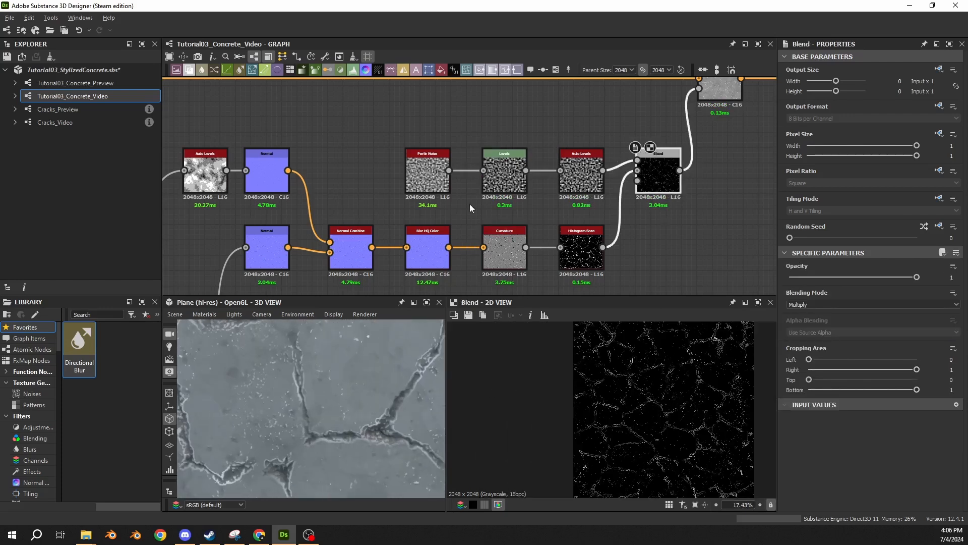
scroll(366, 436, up, 3)
middle_drag(366, 437, 389, 396)
scroll(389, 396, down, 2)
middle_drag(322, 388, 294, 391)
scroll(295, 382, up, 3)
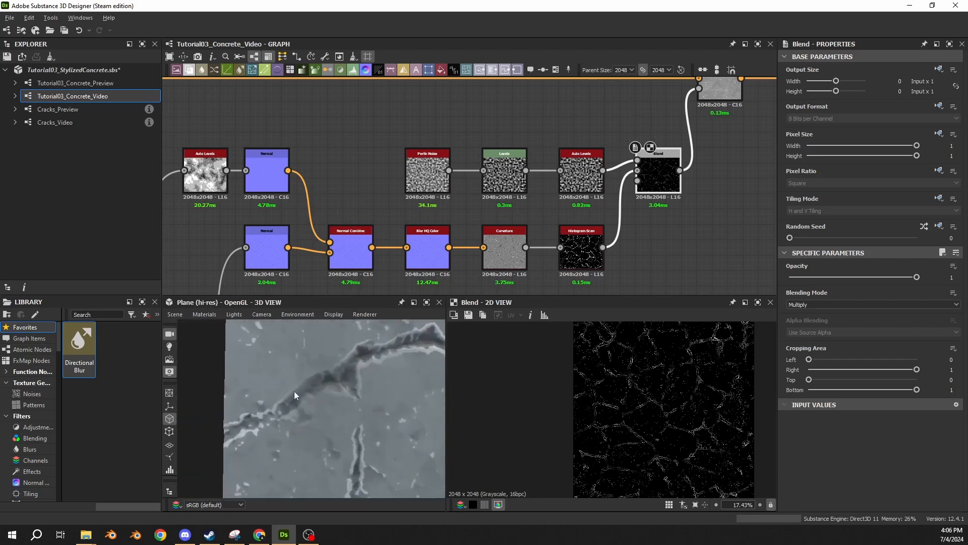
- Set the Perlin Noise scale to 64 and check the finer breakup on the 3D plane and in the mask
click(427, 172)
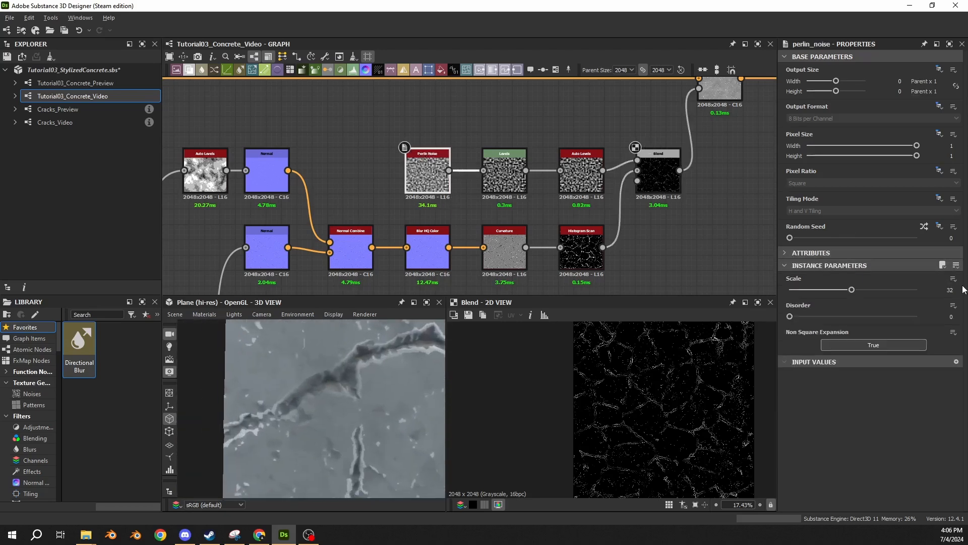
double_click(950, 290)
text(64)
key(Return)
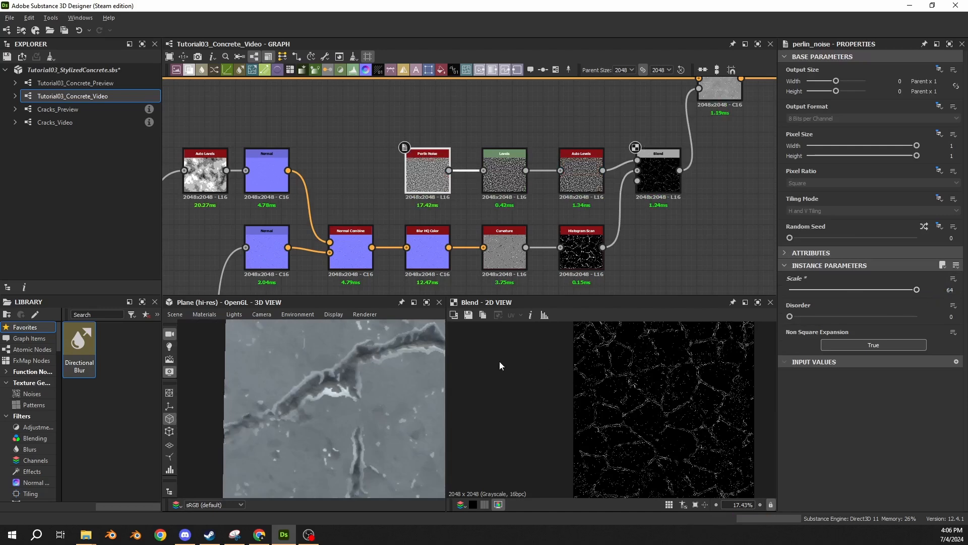
scroll(365, 389, down, 4)
scroll(304, 399, down, 4)
middle_drag(366, 389, 283, 394)
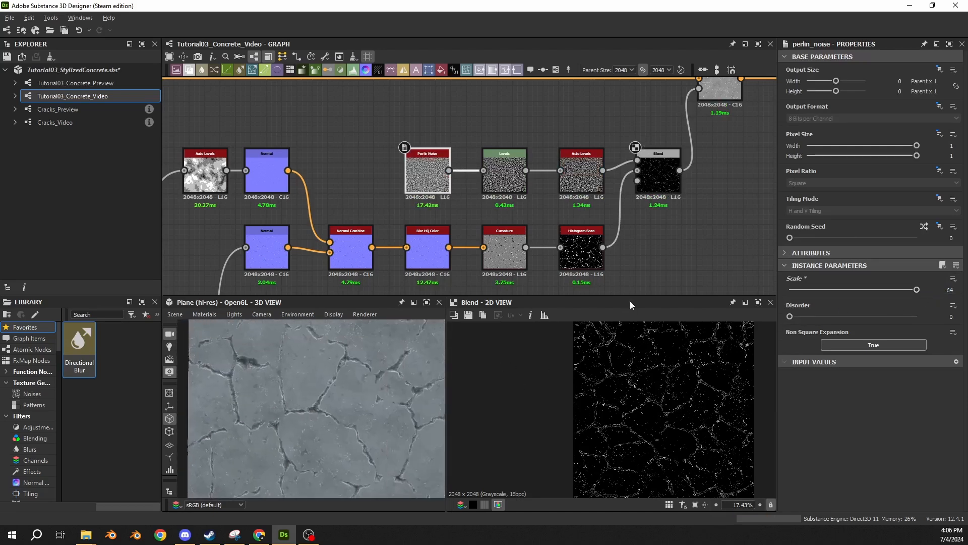
scroll(604, 382, up, 5)
- Insert a Levels node between the mask Blend and the colour Blend's opacity input, docked against the colour Blend
middle_drag(669, 197, 573, 309)
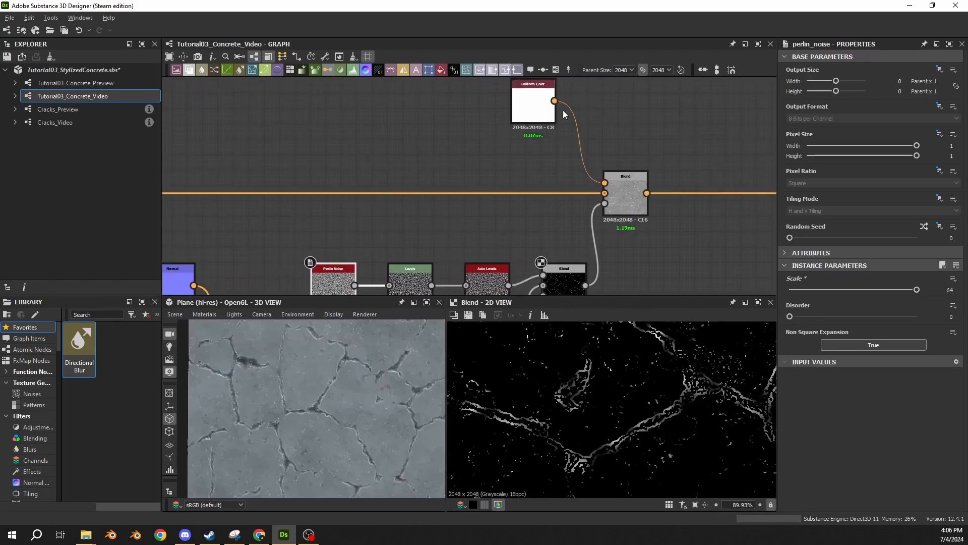
middle_drag(565, 232, 496, 194)
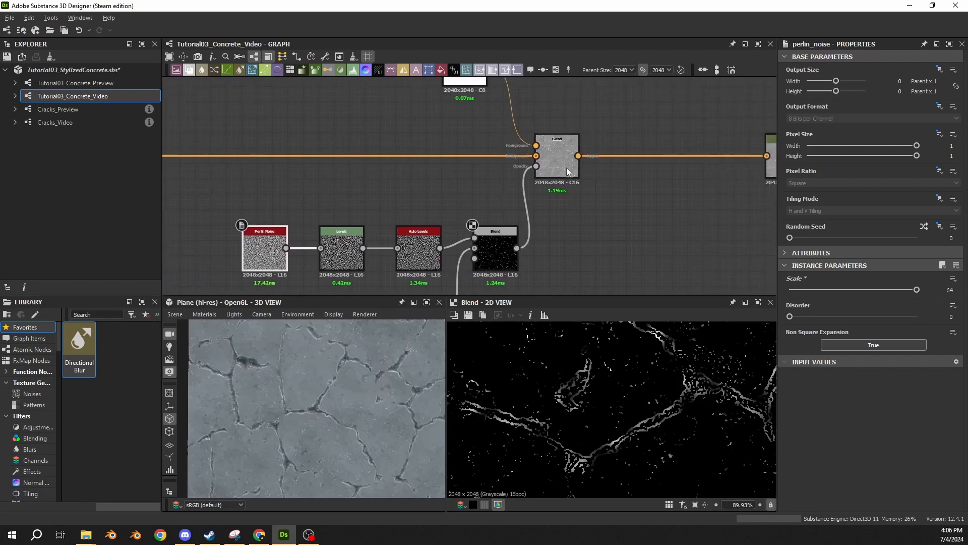
mouse_move(567, 168)
mouse_down()
mouse_move(594, 167)
mouse_move(582, 167)
mouse_up()
click(567, 209)
key(space)
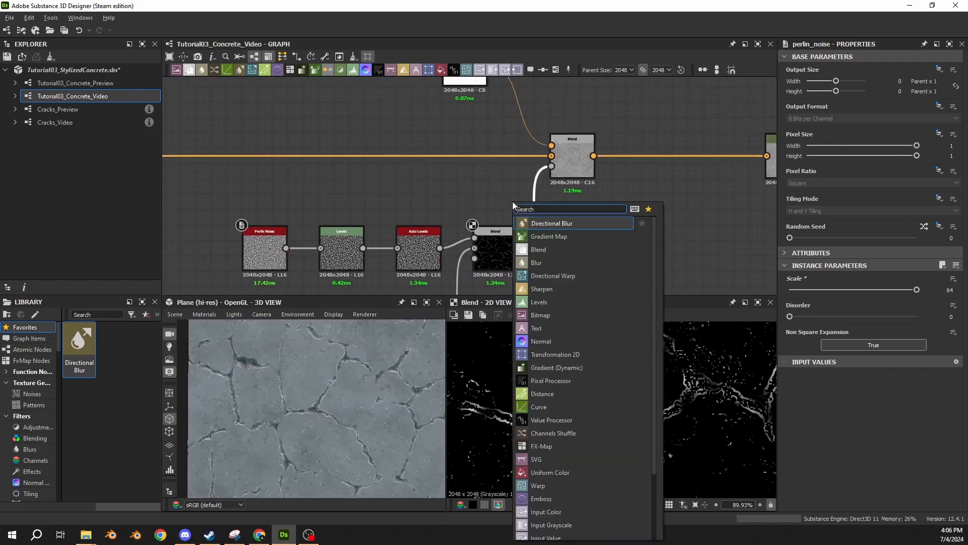
text(levels)
key(Return)
drag(532, 201, 532, 165)
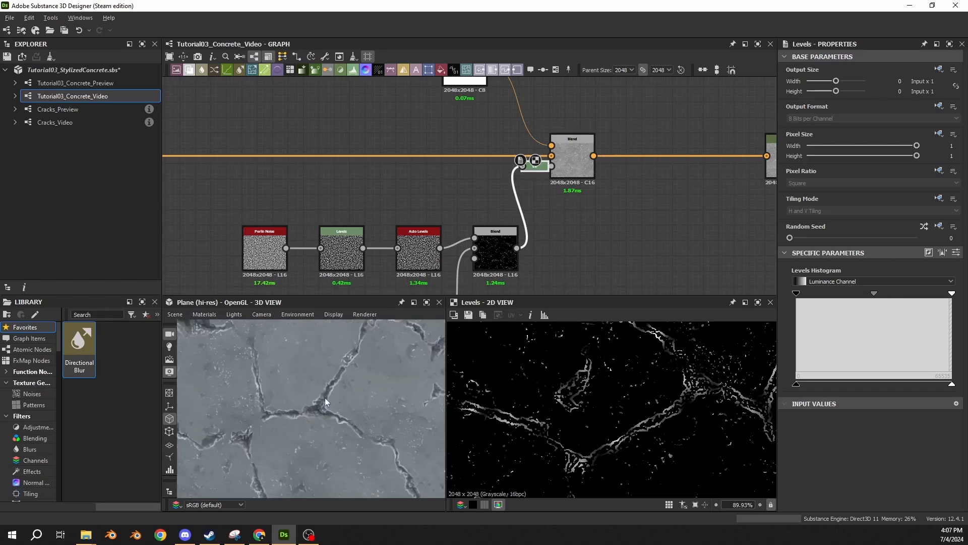
- Lower the docked Levels node's white output to about 0.56 to soften the edge highlights, and check the cracks in 3D
scroll(517, 414, up, 2)
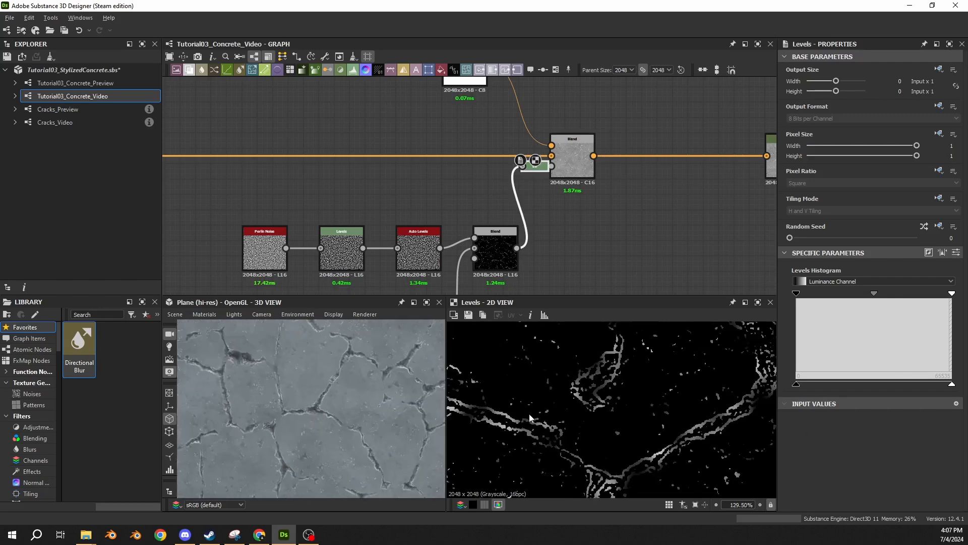
scroll(270, 430, up, 5)
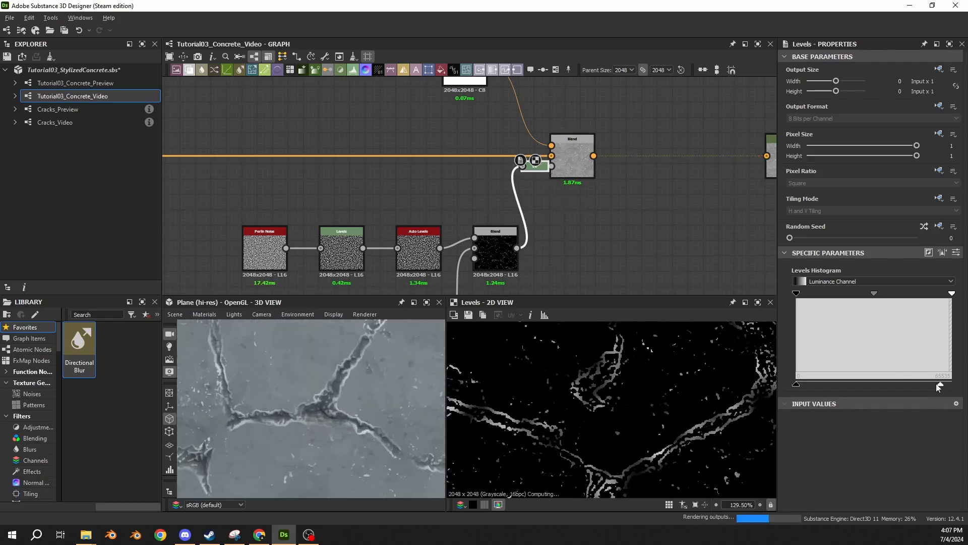
drag(952, 385, 883, 399)
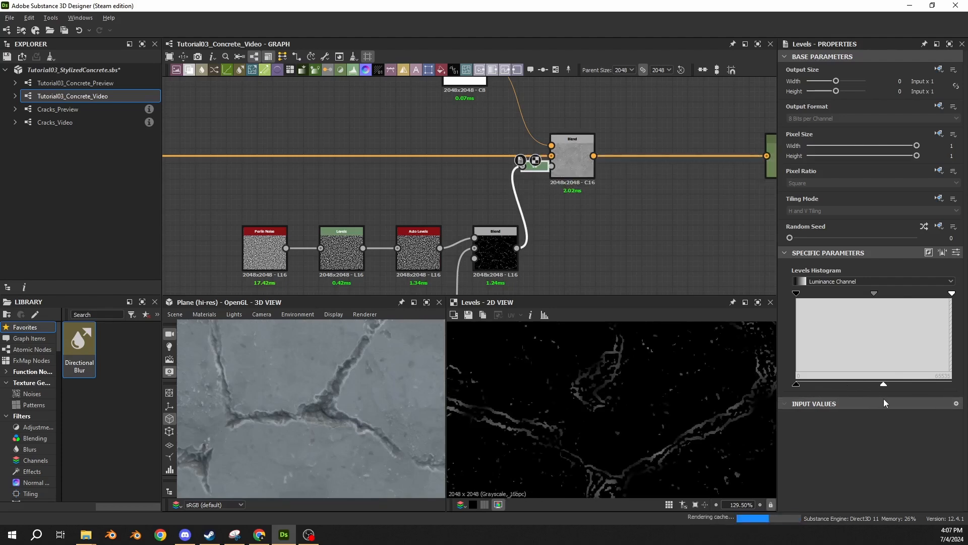
scroll(384, 398, down, 3)
scroll(364, 395, up, 3)
drag(363, 394, 318, 366)
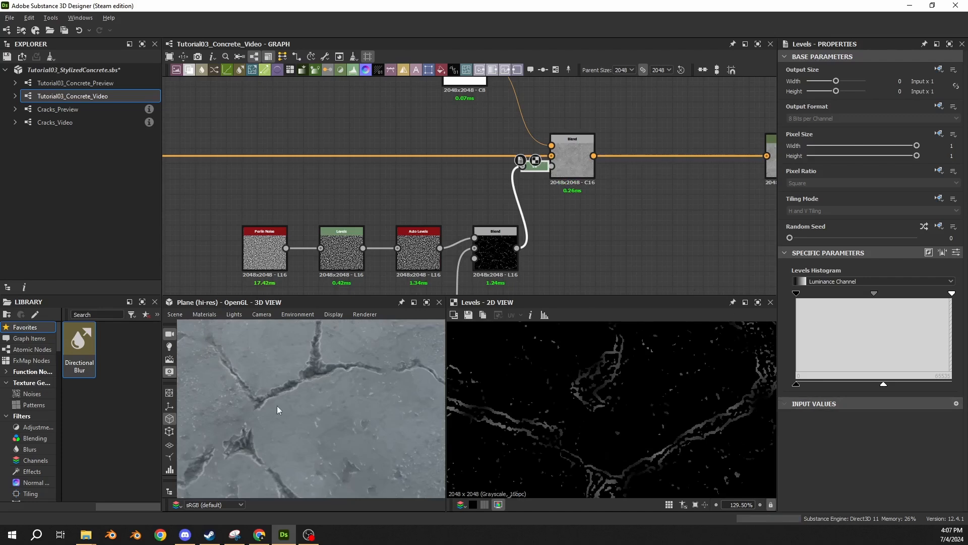
scroll(277, 406, down, 3)
- Move the white Uniform Color node closer to the colour Blend, show the docked Levels' numeric values, and preview the Blend
middle_drag(485, 114, 485, 153)
drag(466, 115, 497, 130)
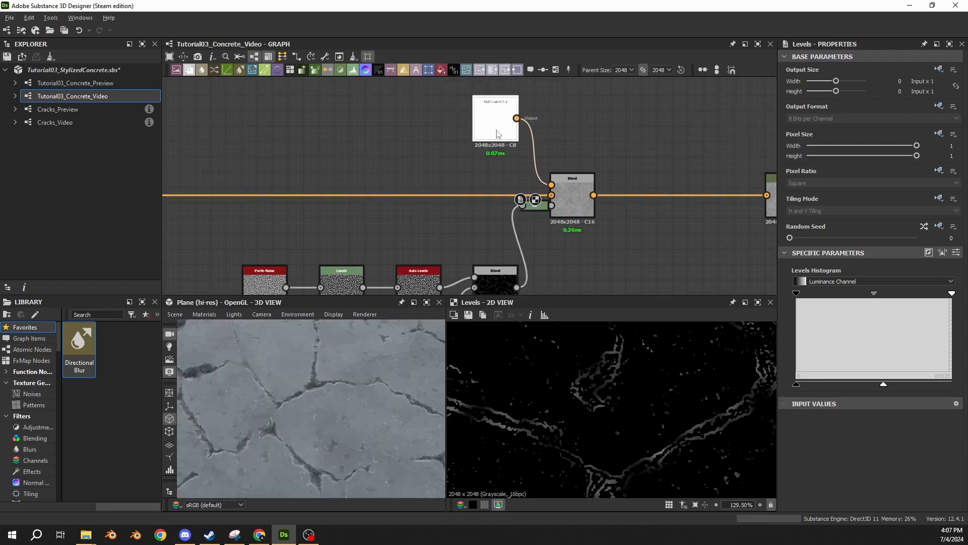
click(957, 252)
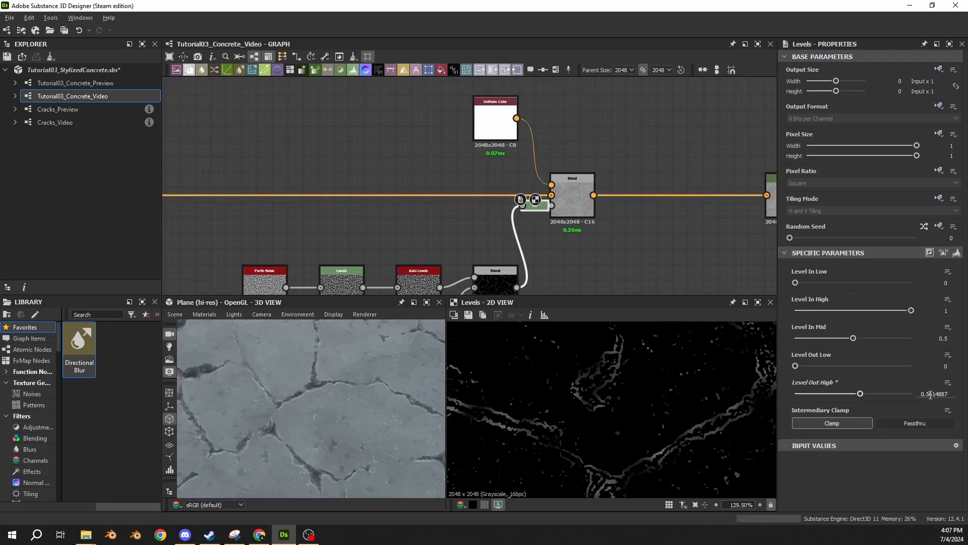
click(580, 204)
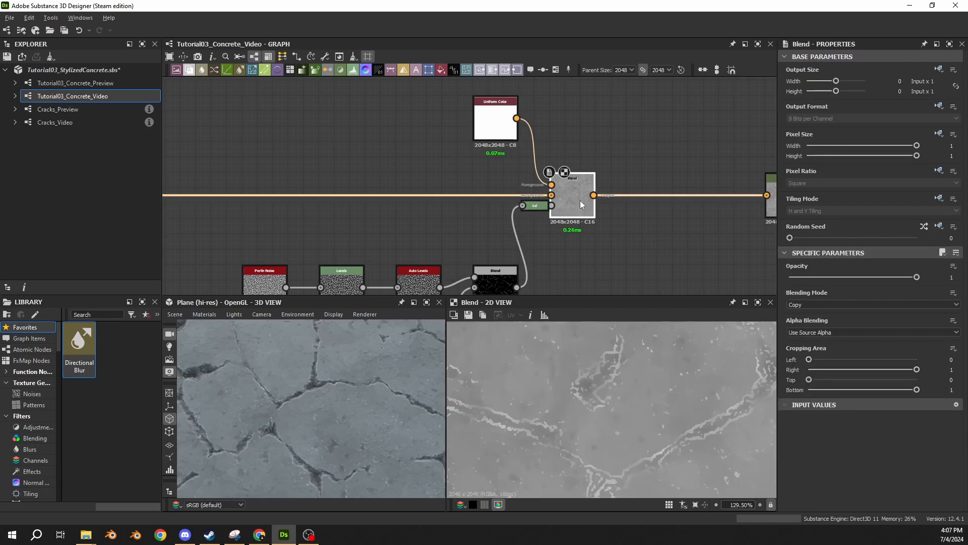
- Move the lower Normal node down to make room between it and the upper Normal node
scroll(610, 152, down, 5)
middle_drag(447, 209, 532, 99)
scroll(518, 159, up, 2)
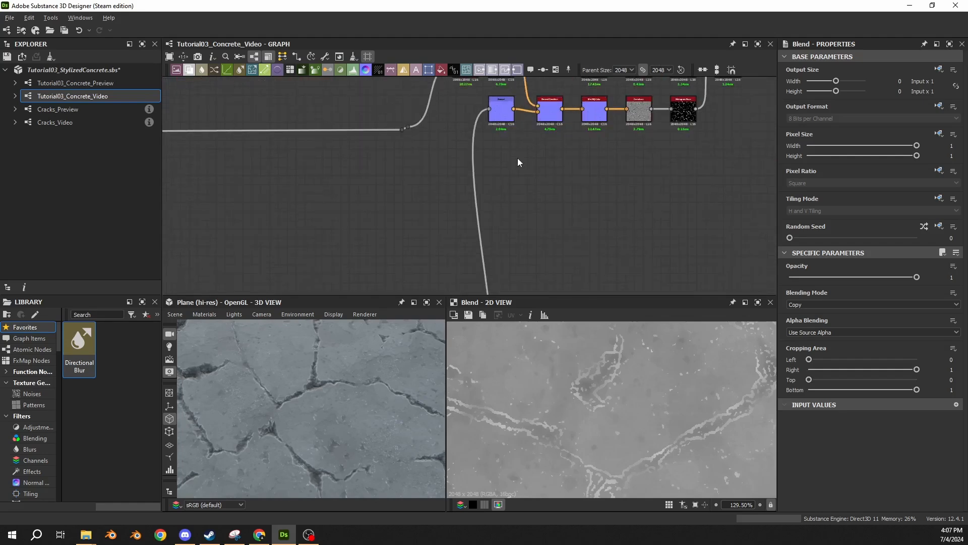
middle_drag(517, 161, 491, 193)
drag(480, 153, 480, 233)
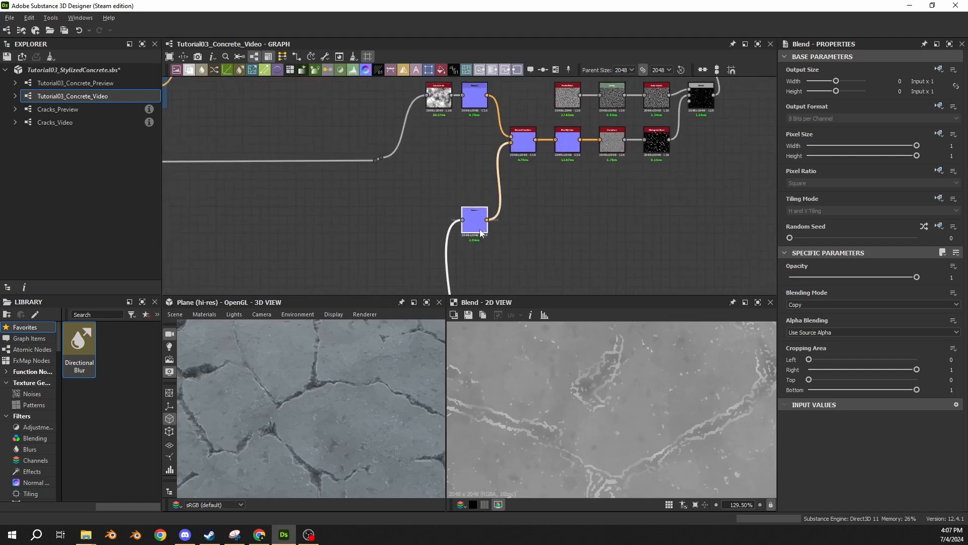
click(468, 183)
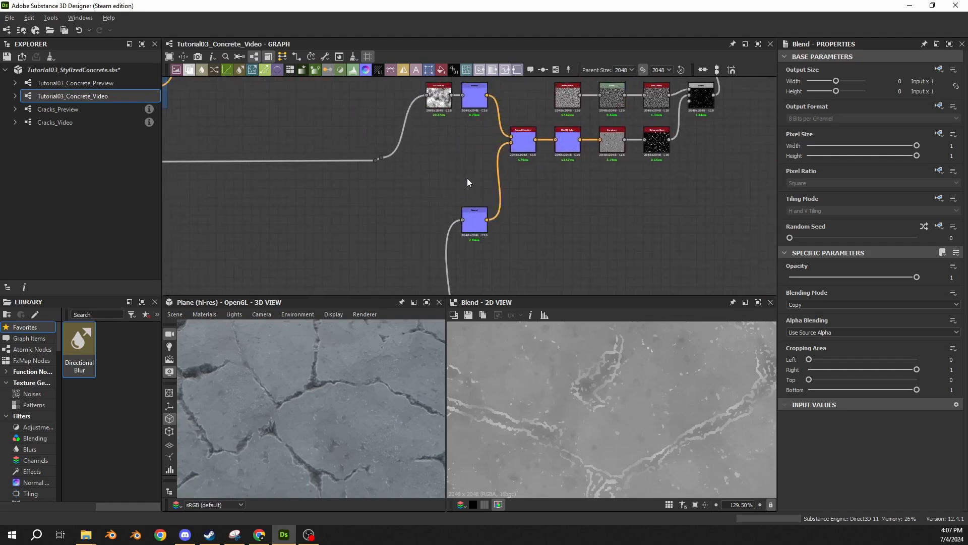
- Add an Ambient Occlusion (HBAO) node above the lower Normal node, fed by the Cracks Switch output
scroll(467, 178, down, 4)
middle_drag(467, 179, 485, 109)
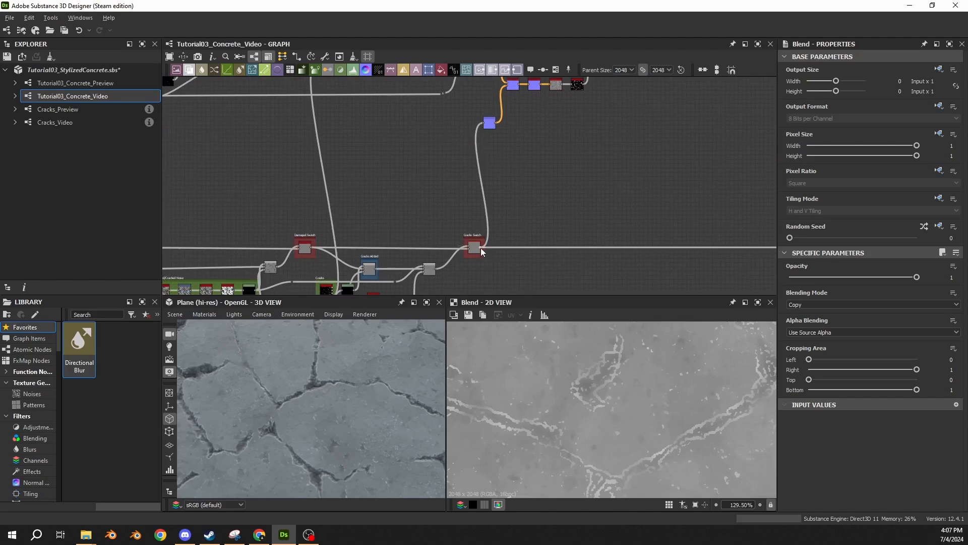
scroll(482, 247, up, 3)
drag(480, 248, 473, 174)
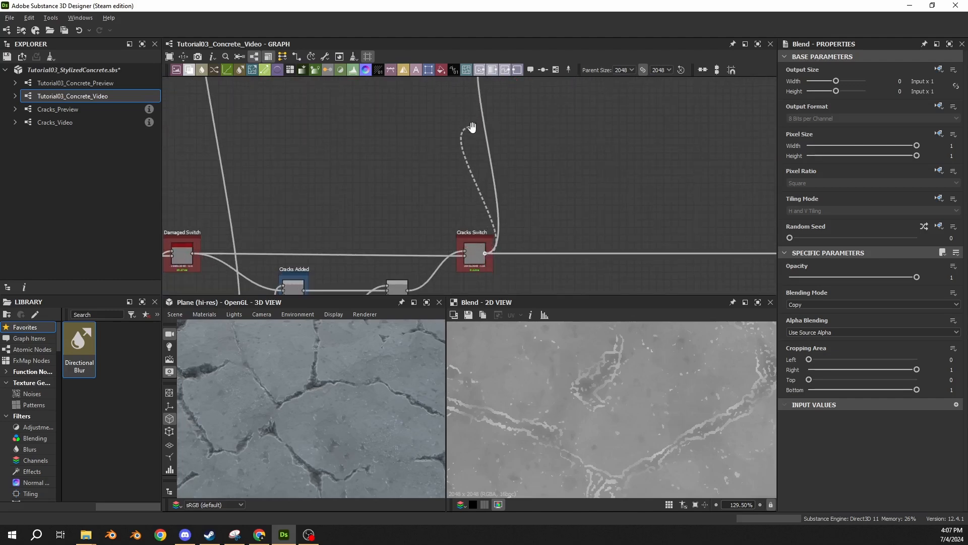
middle_drag(473, 128, 457, 198)
scroll(457, 197, down, 3)
scroll(706, 274, down, 2)
middle_drag(720, 277, 456, 227)
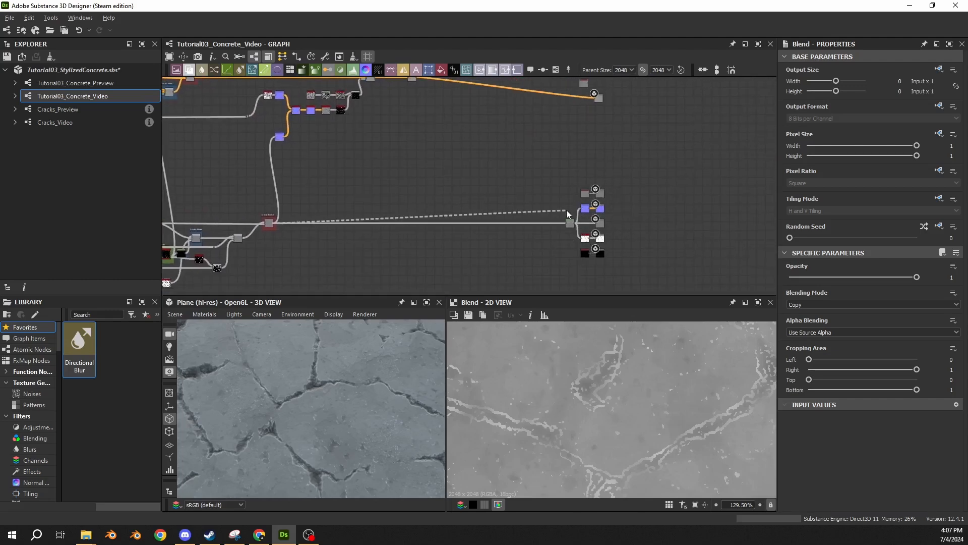
drag(567, 212, 600, 222)
scroll(576, 222, up, 5)
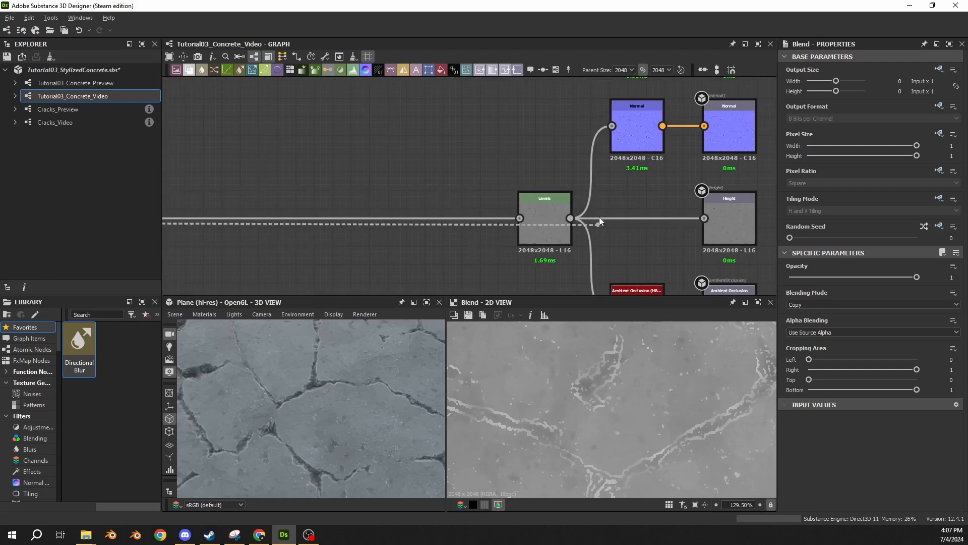
scroll(429, 196, down, 6)
scroll(304, 177, down, 1)
middle_drag(302, 182, 731, 219)
middle_drag(434, 141, 525, 208)
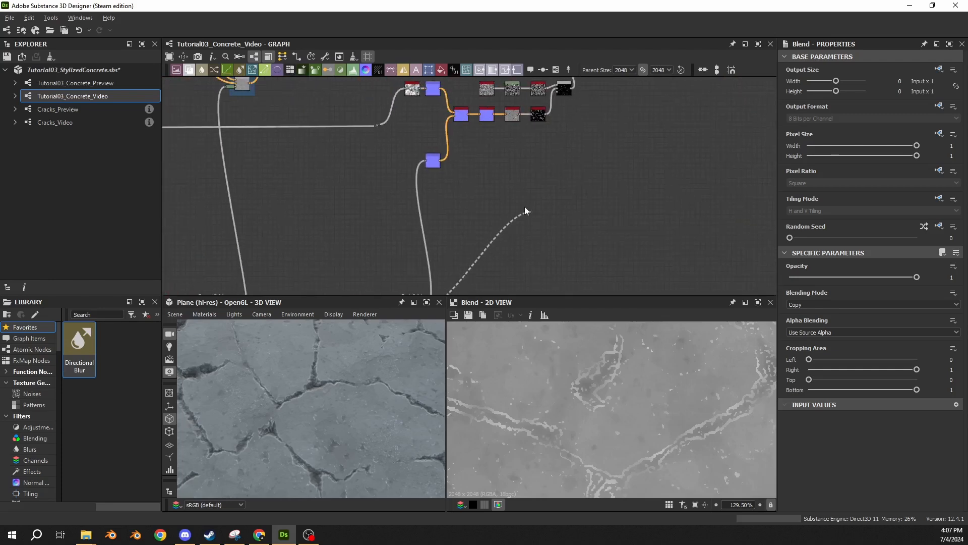
drag(524, 211, 425, 132)
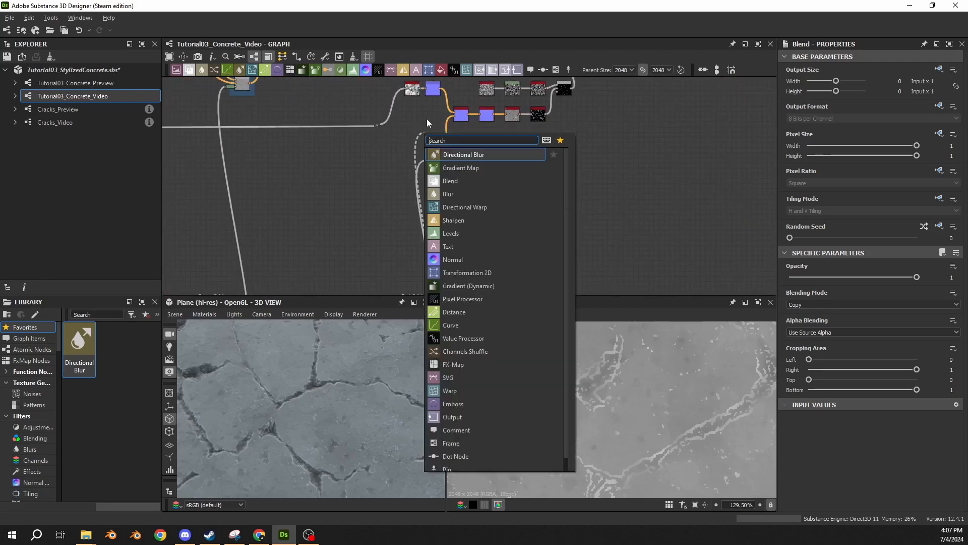
text(ambi)
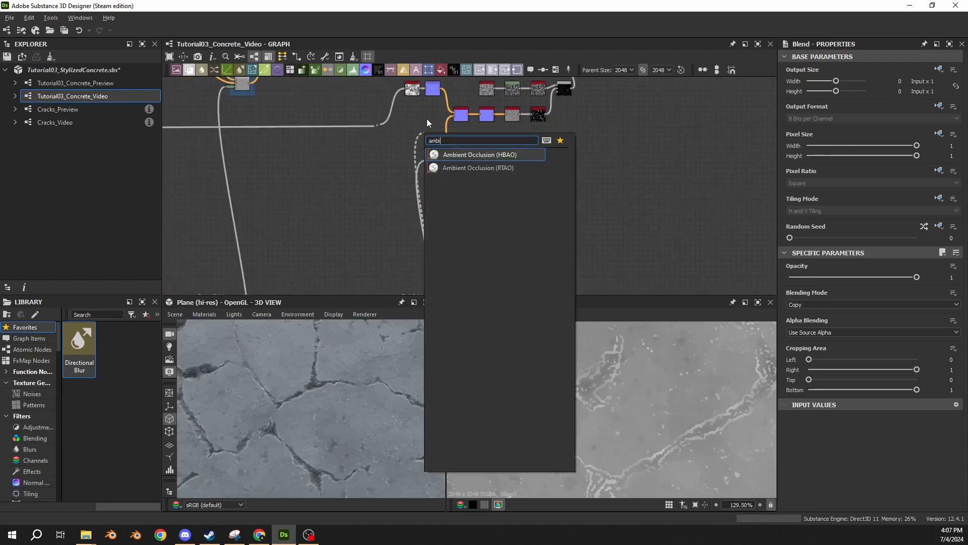
click(519, 154)
- Align the Ambient Occlusion (HBAO) and lower Normal nodes in one column, and examine the occlusion map
scroll(432, 143, up, 2)
drag(433, 139, 440, 139)
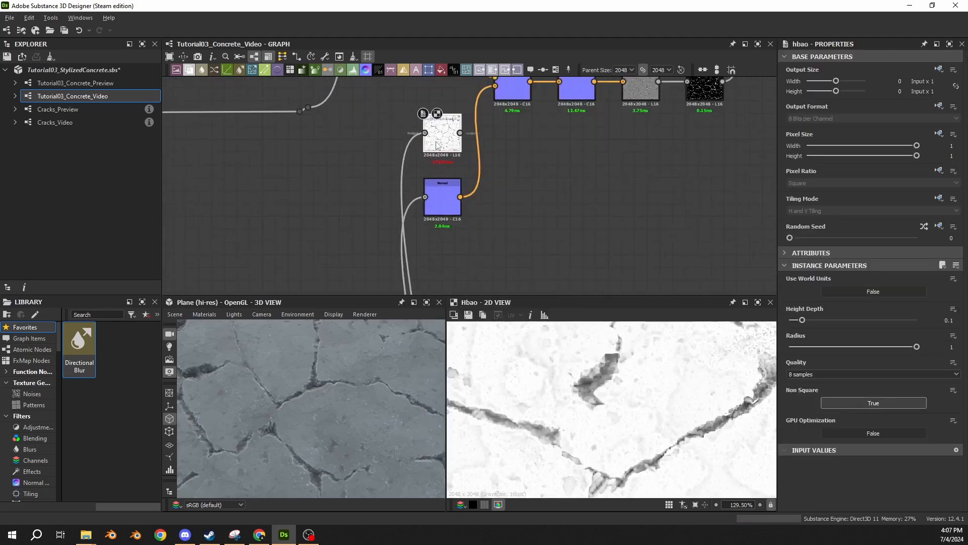
drag(448, 194, 440, 192)
drag(444, 142, 437, 142)
middle_drag(438, 145, 451, 209)
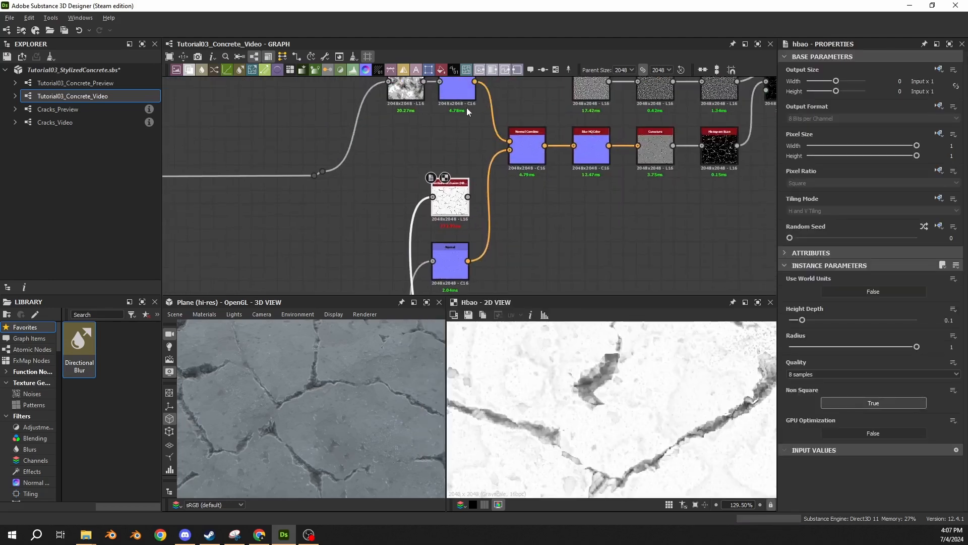
middle_drag(467, 107, 473, 147)
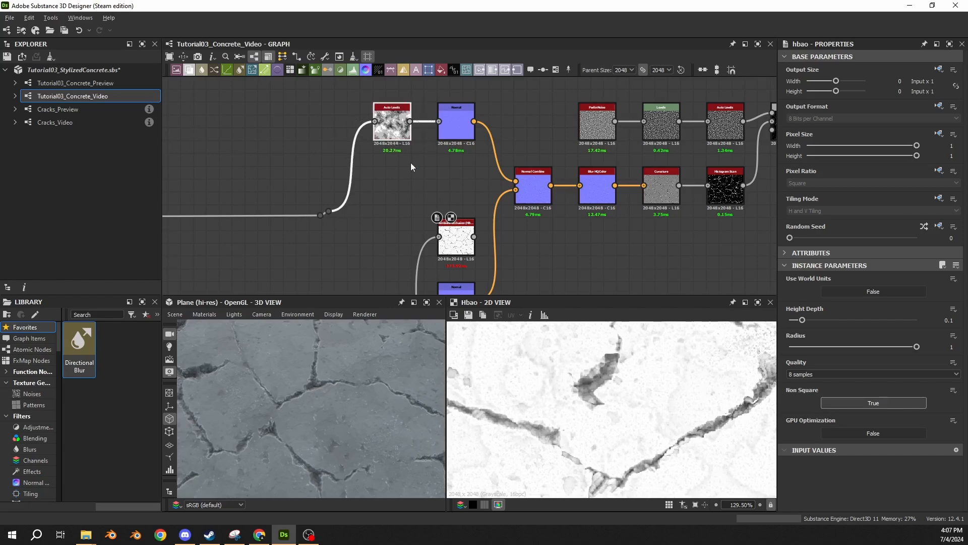
middle_drag(411, 162, 361, 120)
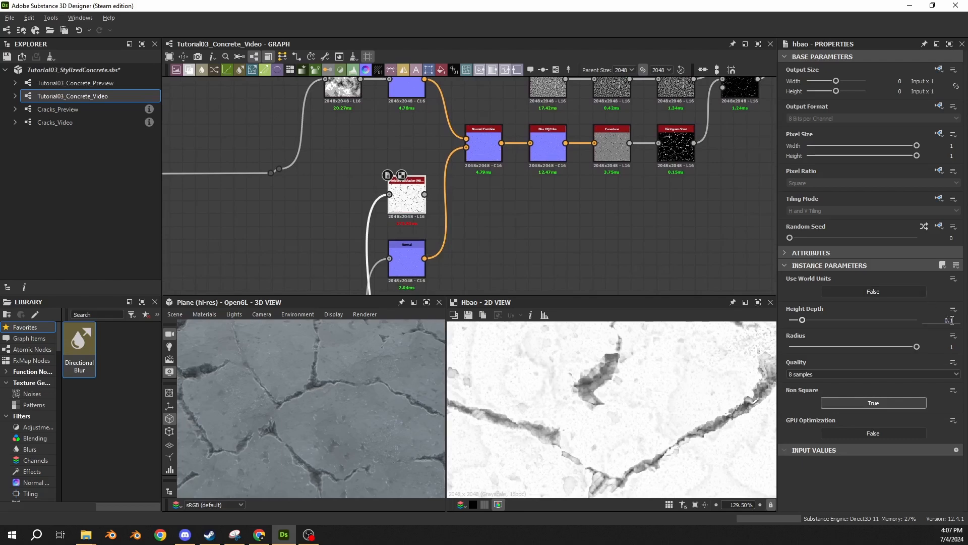
scroll(662, 375, down, 5)
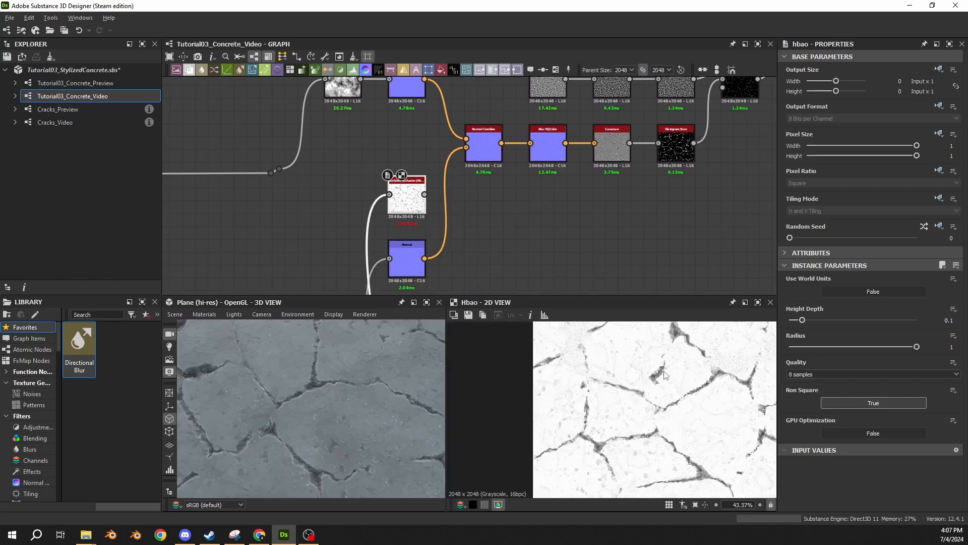
- Move the Ambient Occlusion (HBAO) and lower Normal nodes slightly down together
scroll(664, 375, down, 3)
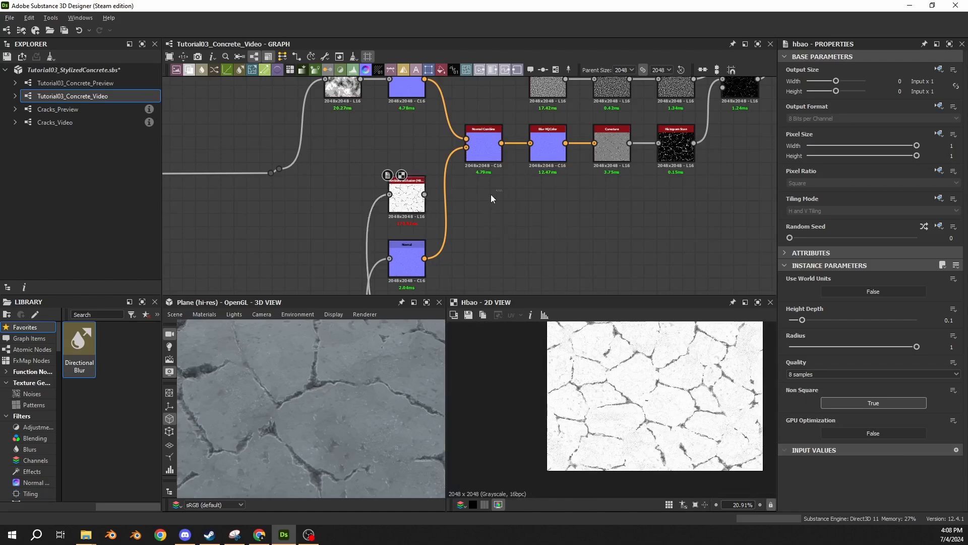
drag(408, 207, 408, 219)
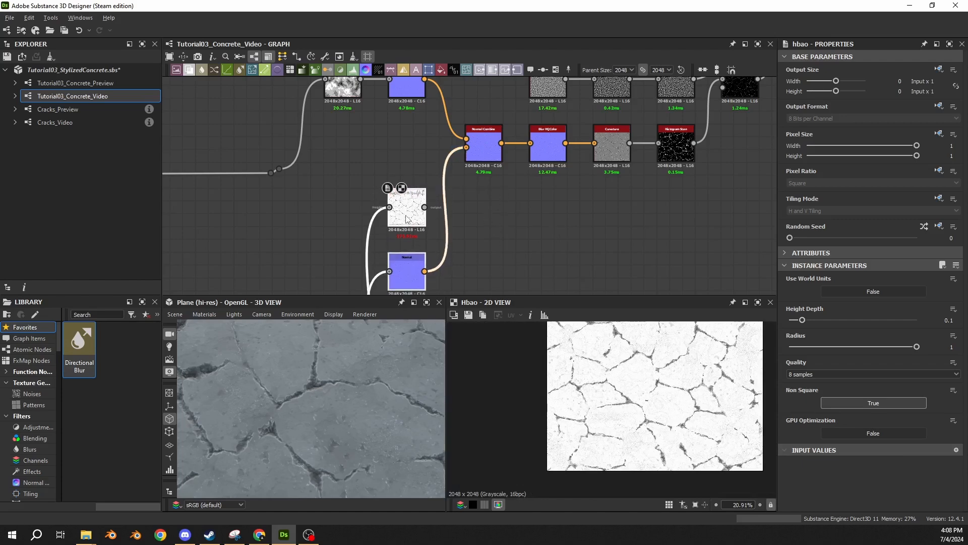
click(478, 223)
middle_drag(478, 224, 477, 210)
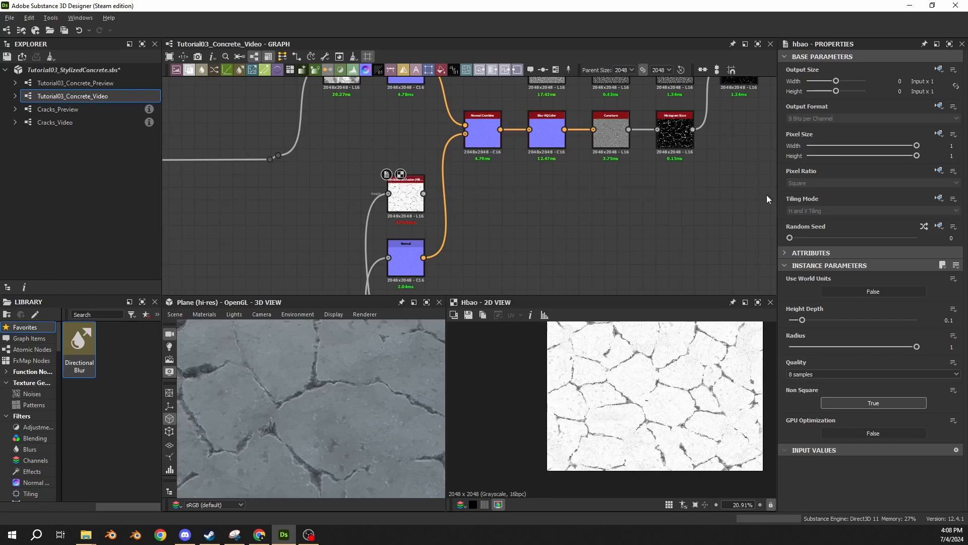
- Add a Dirt node beyond the Histogram Scan and feed its Ambient Occlusion input from the Ambient Occlusion (HBAO) node
middle_drag(766, 195, 578, 188)
scroll(579, 189, down, 2)
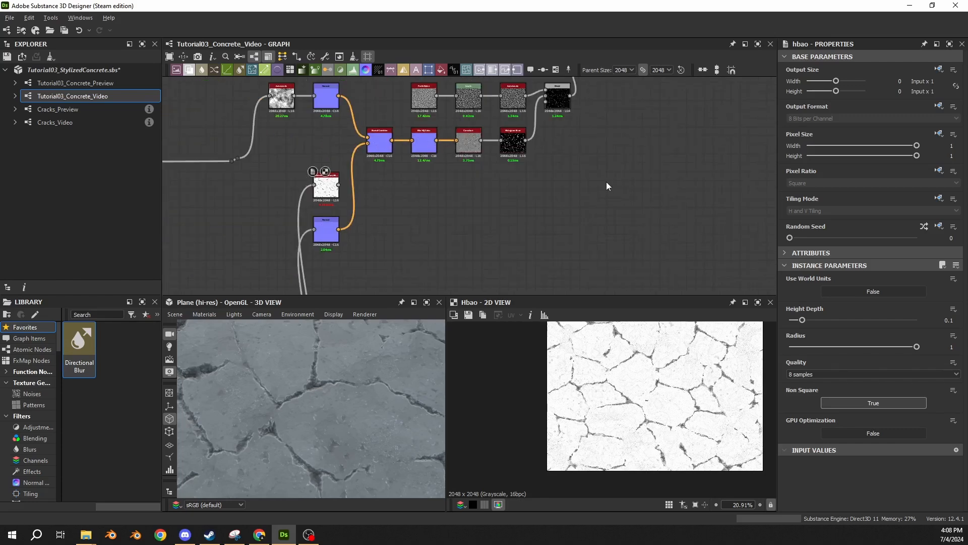
key(space)
text(dirt)
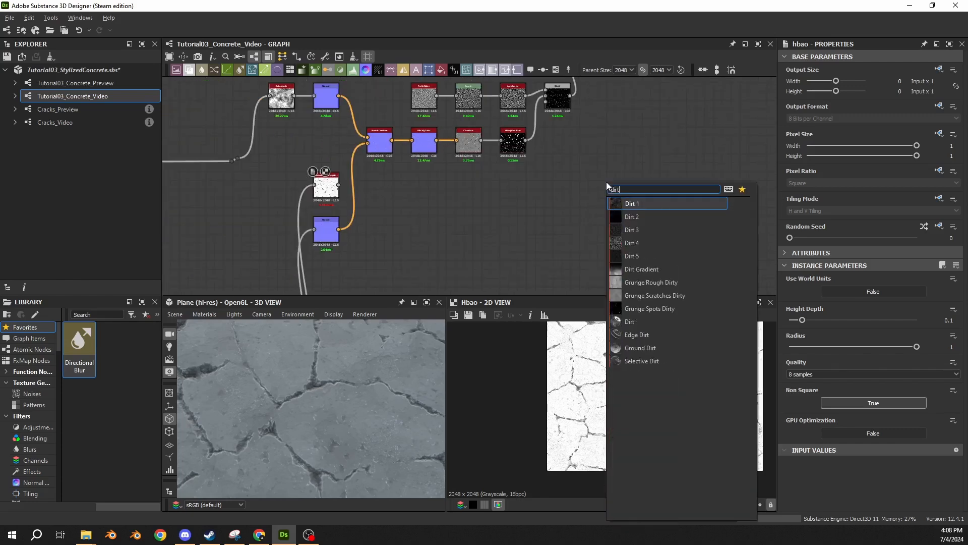
click(631, 321)
drag(338, 185, 591, 172)
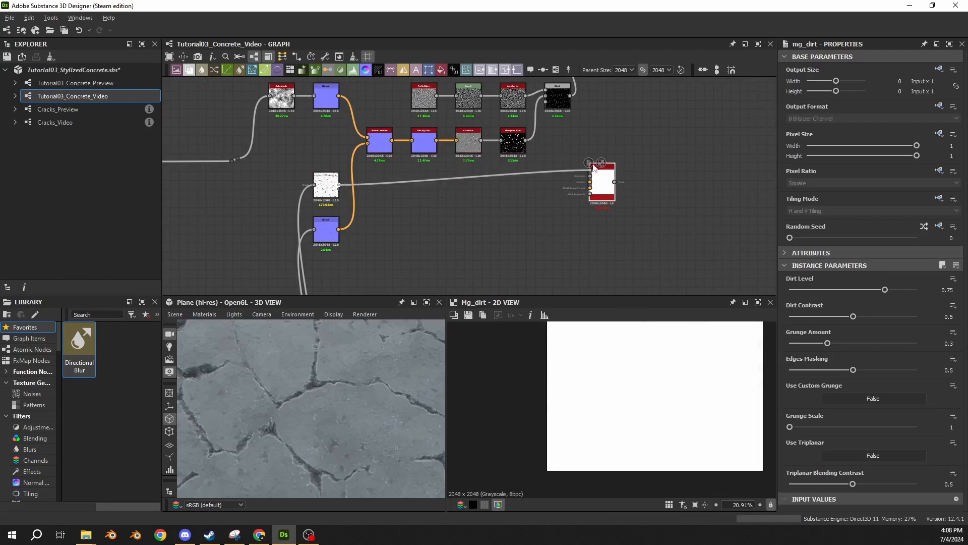
scroll(553, 177, up, 2)
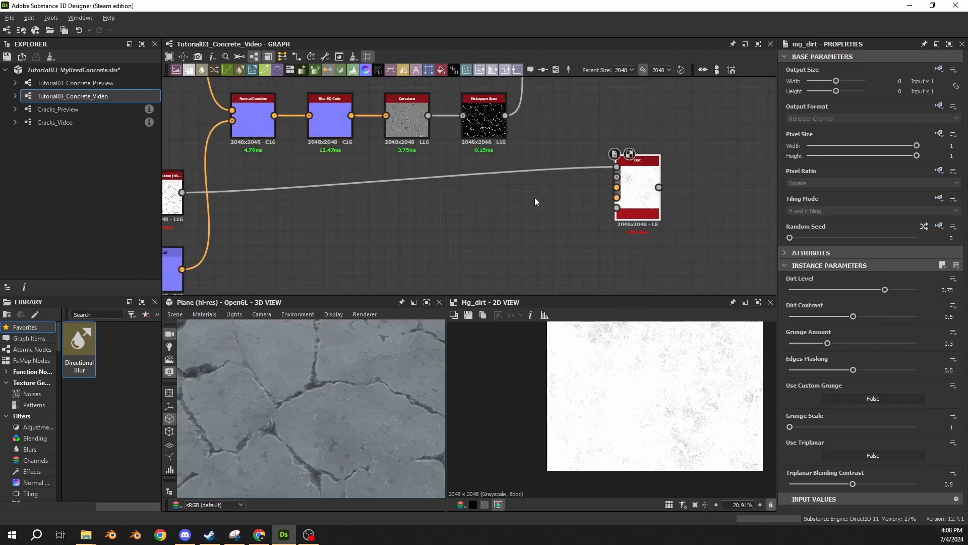
- Add a Curvature node fed by the lower Normal, connect it to the Dirt node's Curvature input, and preview the Dirt mask
drag(182, 269, 617, 187)
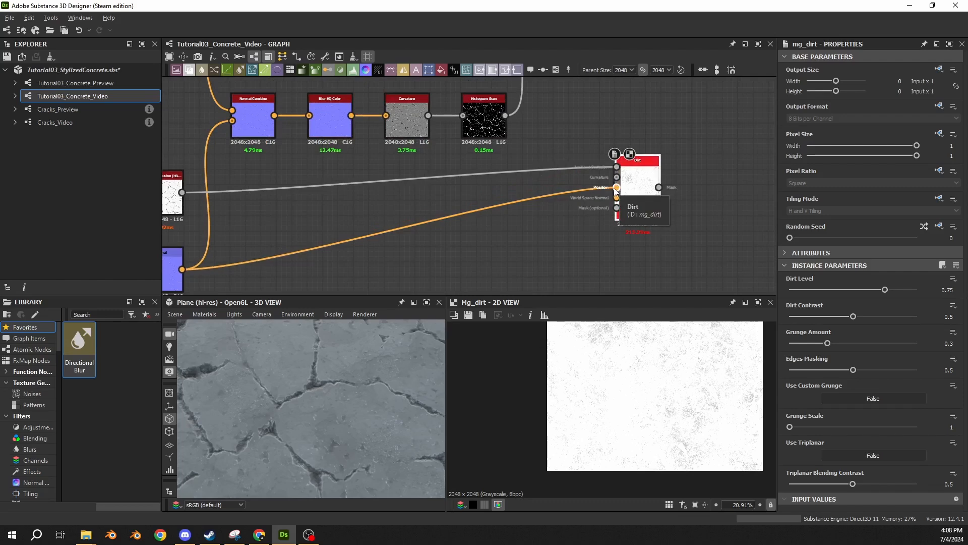
alt+click(615, 188)
drag(182, 269, 447, 271)
text(curvature)
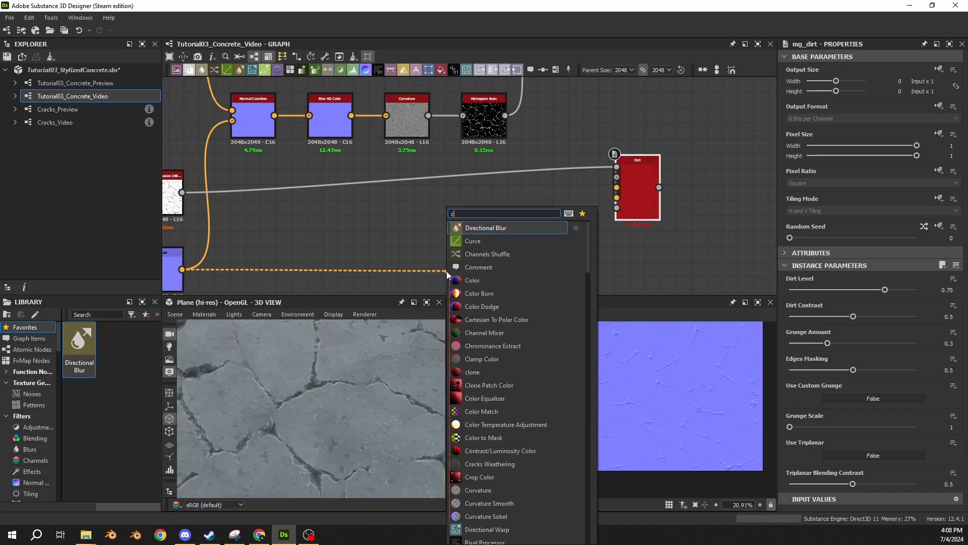
click(486, 228)
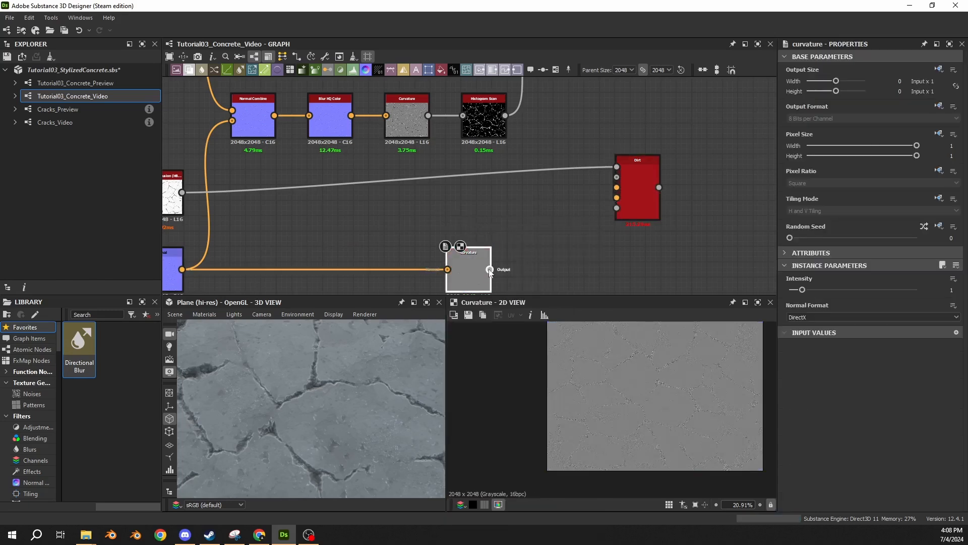
drag(490, 269, 620, 175)
double_click(644, 193)
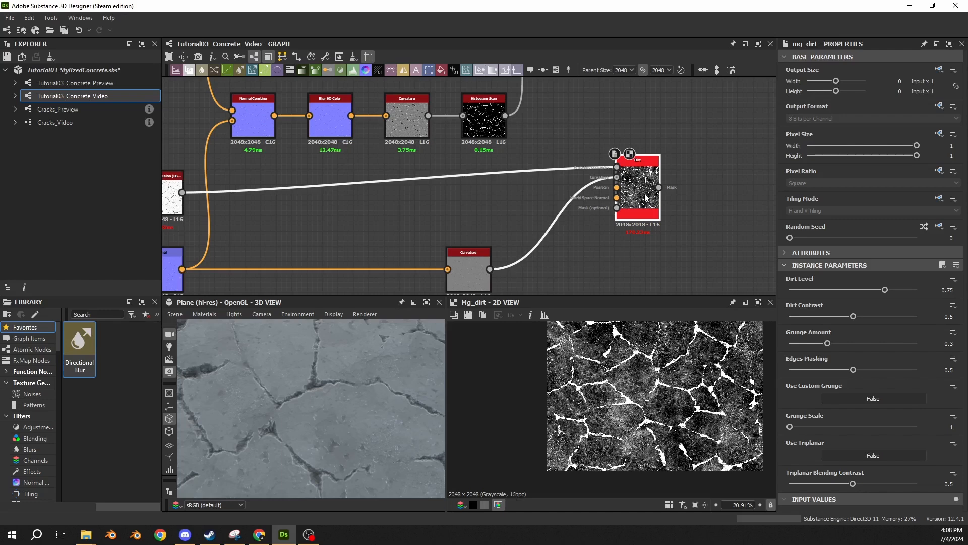
- Set the new Curvature node's intensity to 10 and preview the Dirt mask
double_click(468, 262)
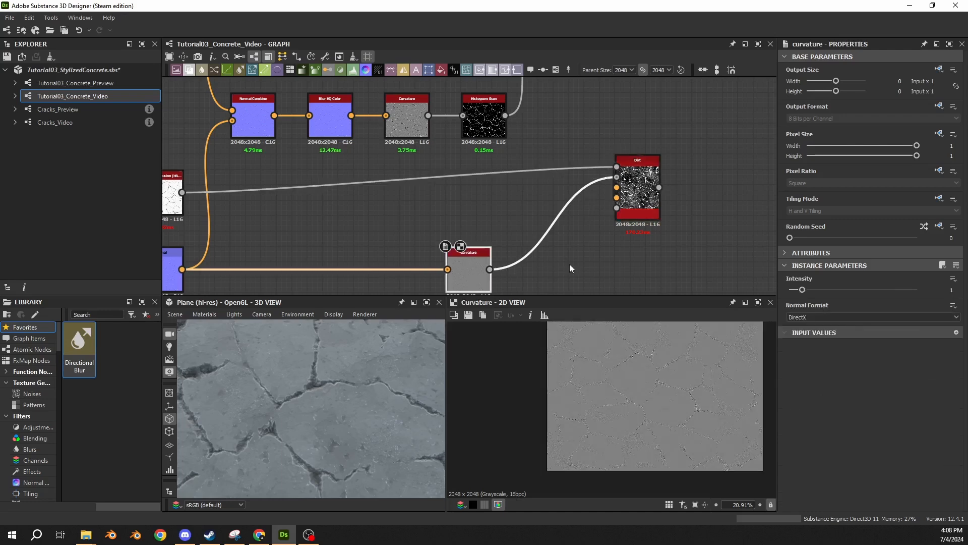
key(Return)
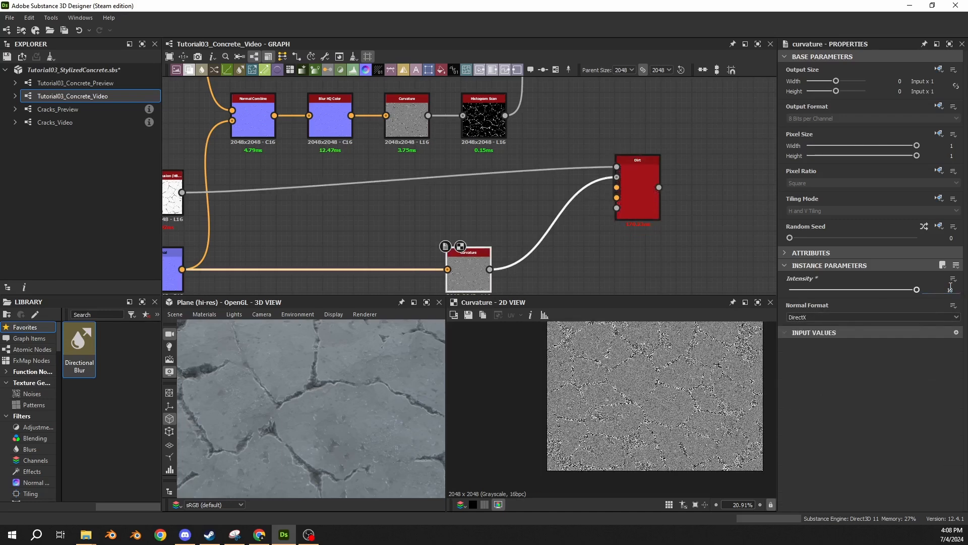
scroll(595, 367, up, 3)
middle_drag(595, 367, 601, 402)
scroll(615, 237, up, 2)
click(639, 199)
double_click(639, 202)
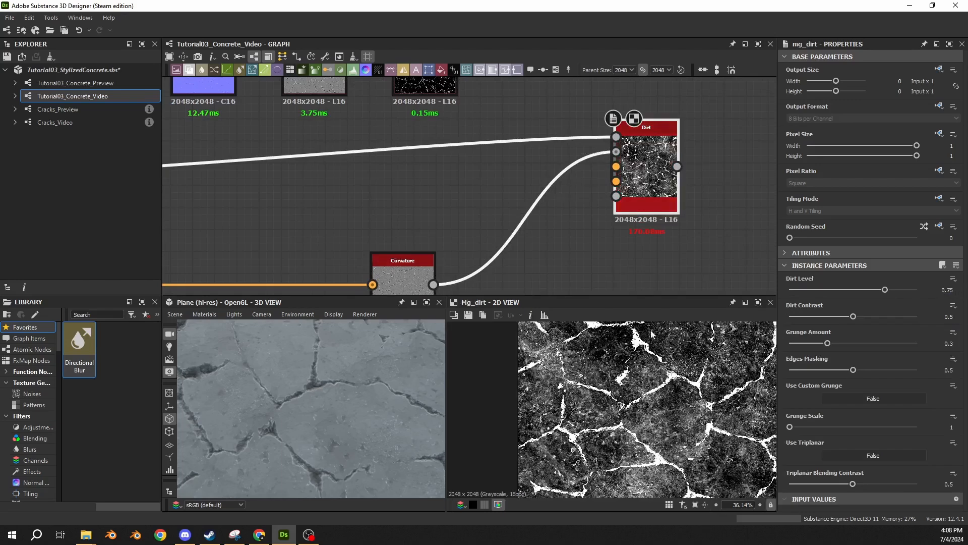
- Compare the Dirt mask with the Curvature intensity at 1 and at 10, ending on 10
click(428, 275)
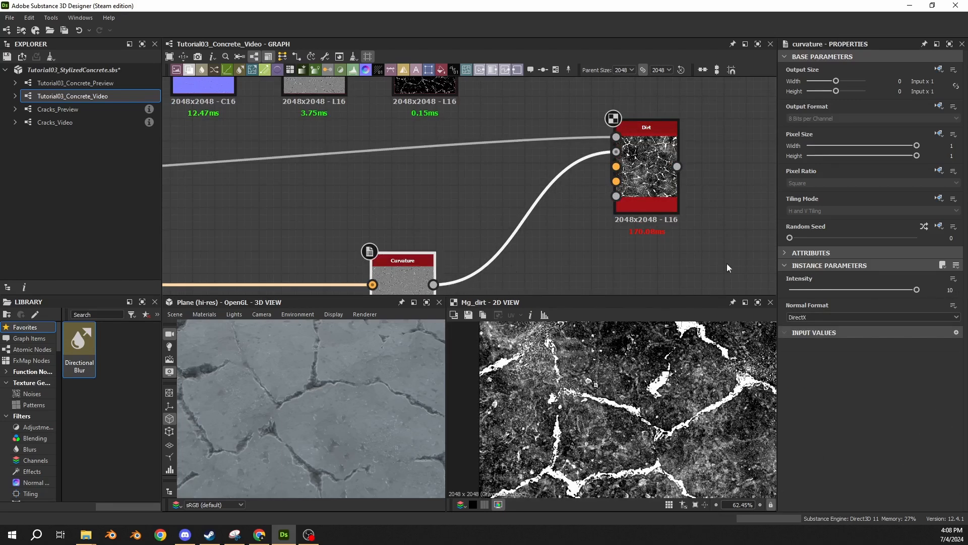
drag(946, 290, 962, 290)
text(1)
key(Return)
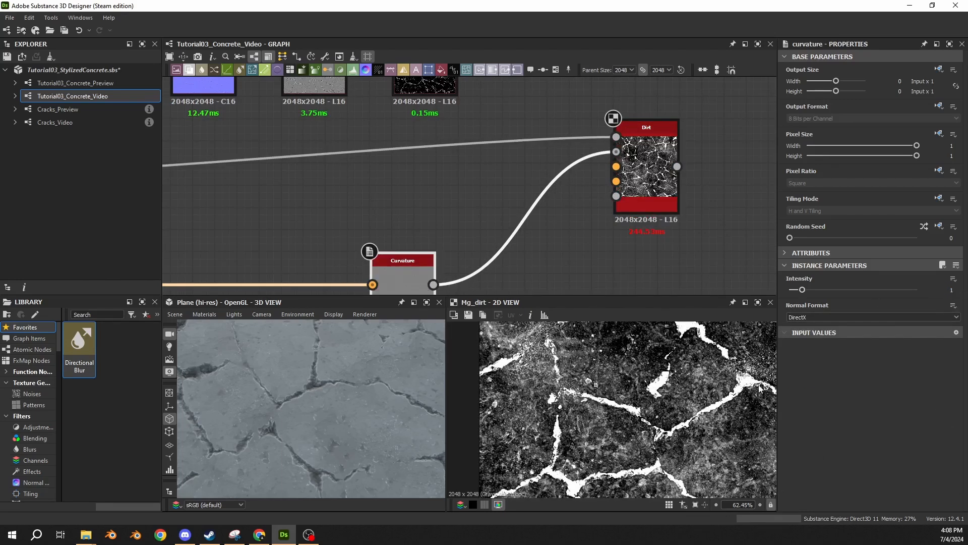
scroll(612, 405, up, 5)
key(ctrl+z)
key(ctrl+y)
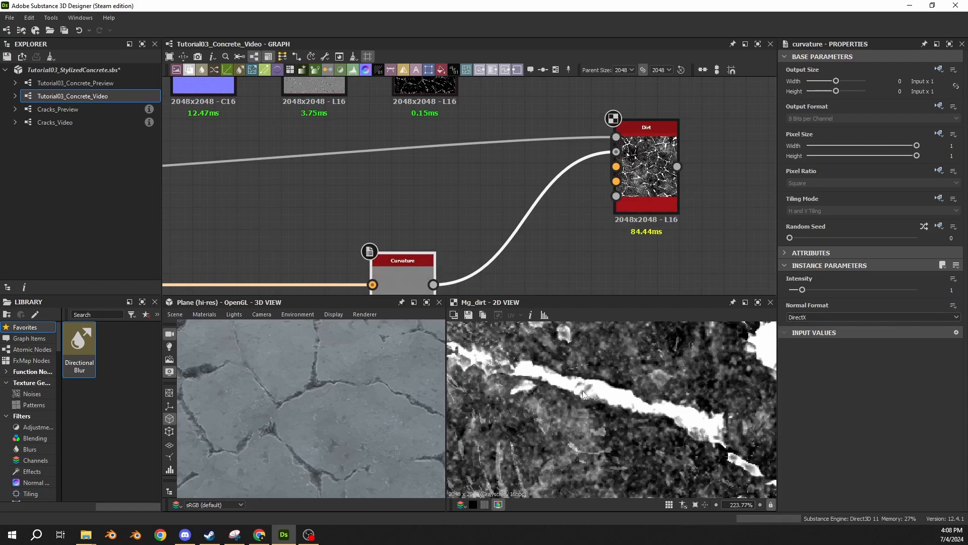
key(ctrl+z)
key(ctrl+y)
click(951, 289)
text(10)
key(Return)
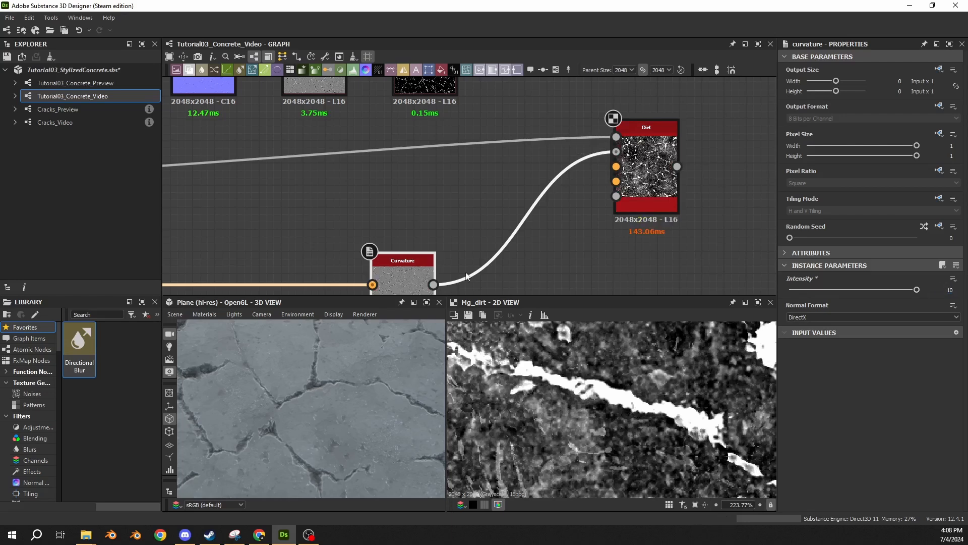
- Move the new Curvature node closer to the Dirt node and shift the Dirt node slightly down
drag(389, 291, 521, 291)
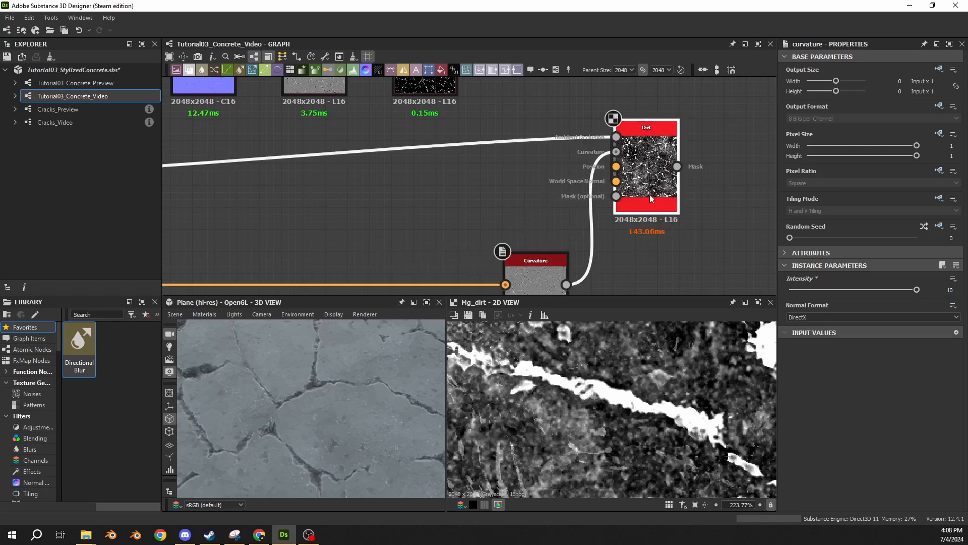
click(644, 176)
scroll(644, 179, down, 2)
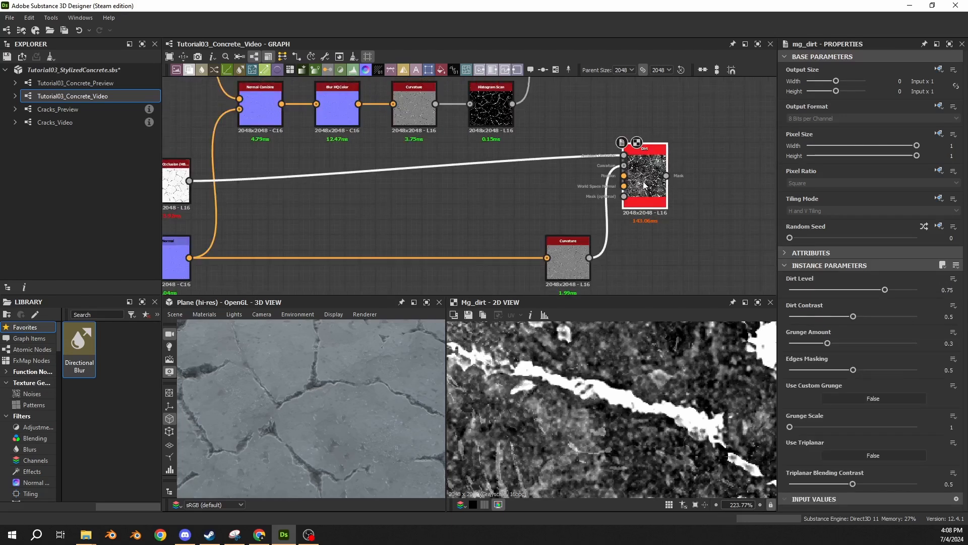
drag(644, 185, 647, 198)
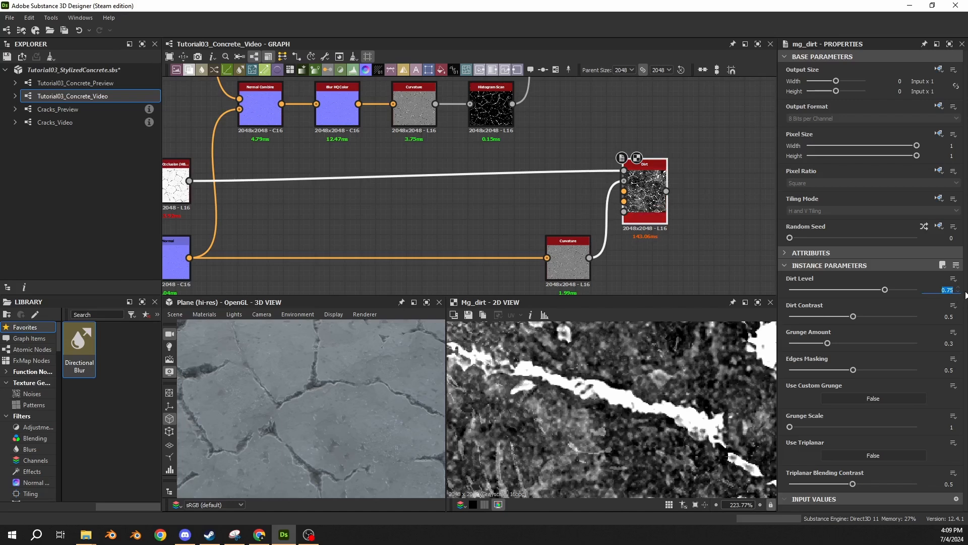
- Set the Dirt node's Dirt Level to 0.6, Grunge Amount to 0.4 and Grunge Scale to 2, and view the whole mask
key(Return)
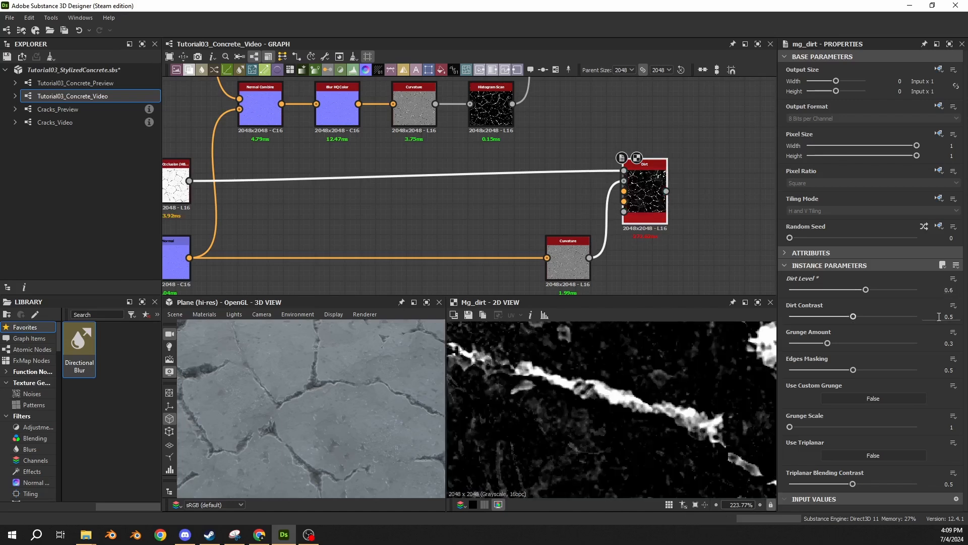
drag(938, 343, 966, 345)
text(.4)
key(Return)
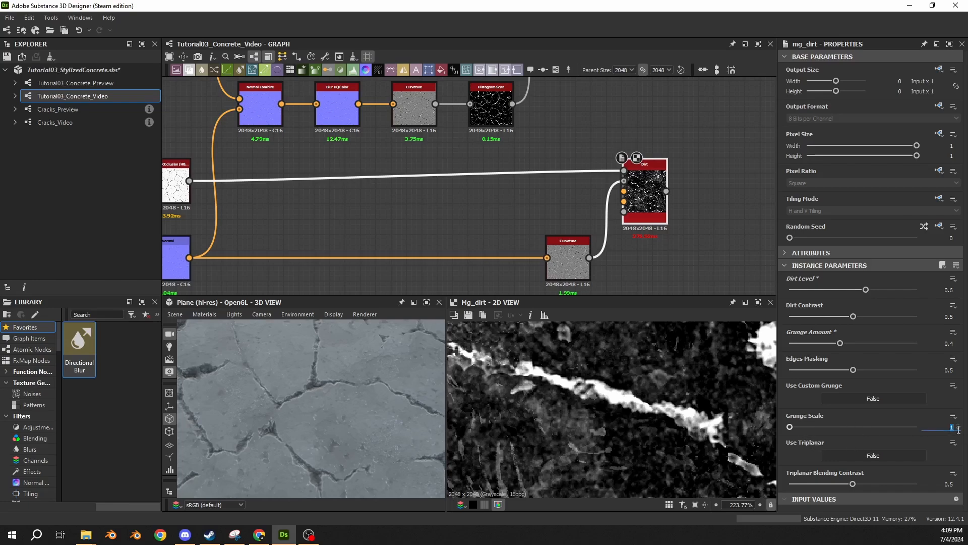
text(2)
key(Return)
scroll(572, 406, down, 10)
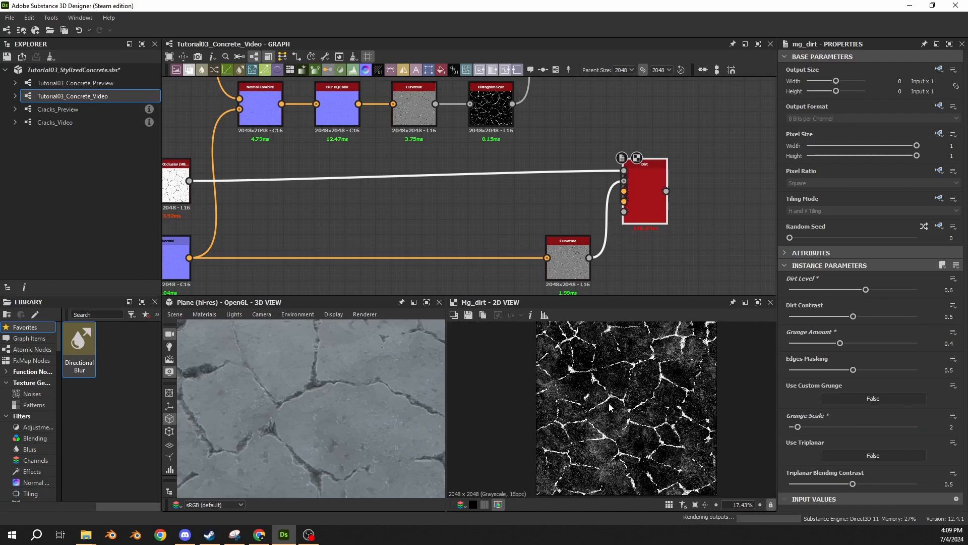
scroll(610, 406, down, 1)
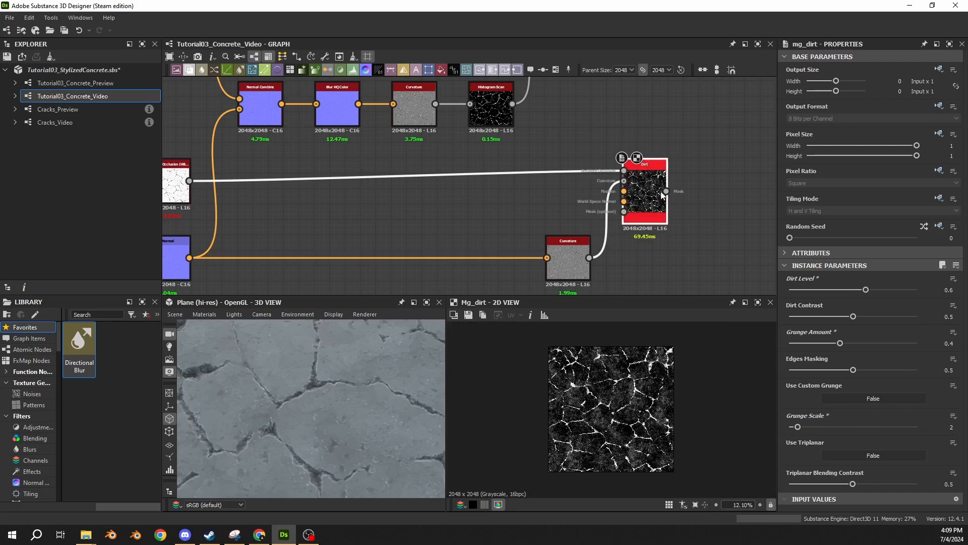
- Rearrange the Curvature, Dirt and downstream colour nodes to make room after the edge-highlight Blend
scroll(656, 191, down, 5)
drag(568, 250, 635, 249)
click(686, 198)
middle_drag(699, 166, 516, 200)
scroll(515, 199, down, 3)
drag(695, 163, 677, 176)
click(501, 198)
scroll(413, 183, up, 1)
drag(422, 160, 695, 167)
scroll(413, 184, up, 3)
middle_drag(460, 201, 533, 185)
scroll(564, 181, down, 3)
- Insert a Blend node on the colour connection after the edge-highlight Blend and use the Dirt mask as its opacity
click(555, 177)
key(space)
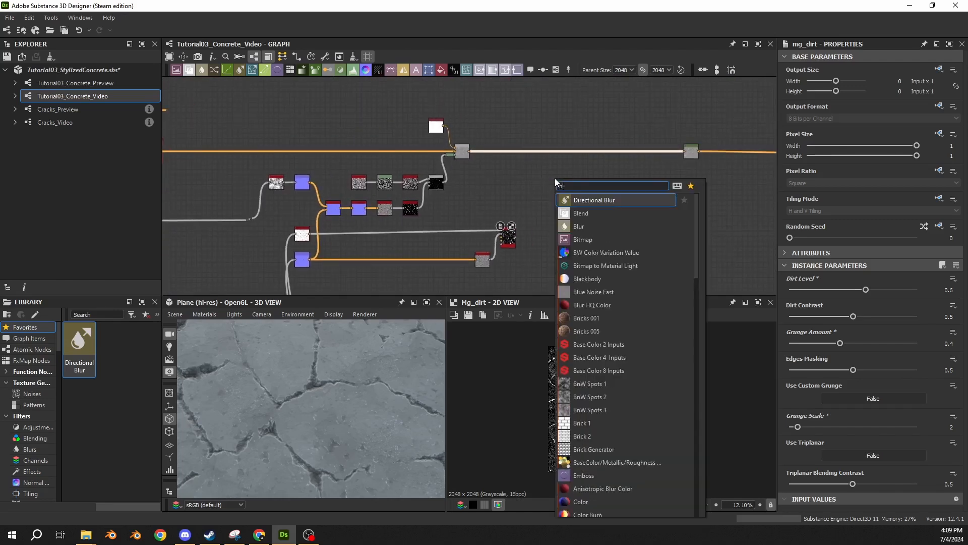
text(blend)
key(Return)
scroll(530, 230, up, 2)
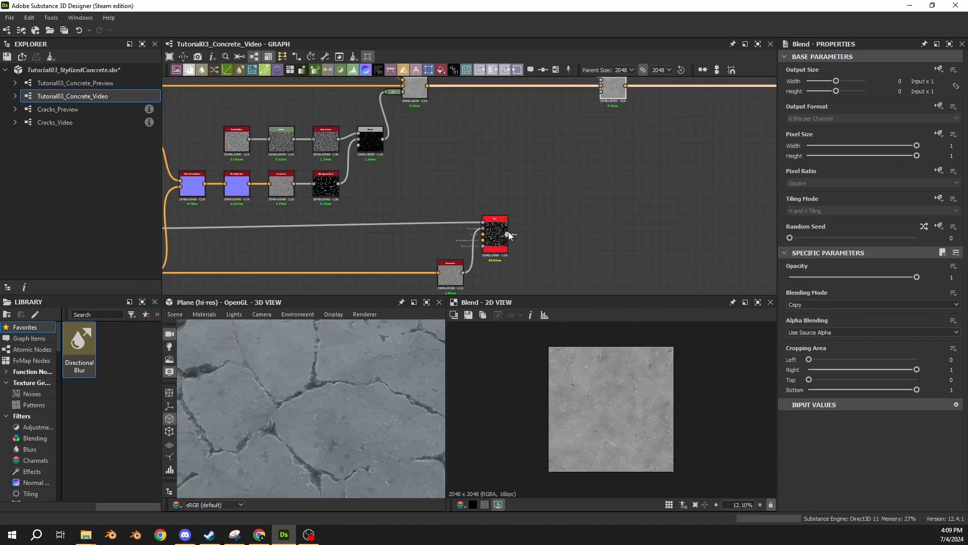
drag(509, 233, 611, 93)
- Insert a Levels node between the Dirt mask and the new Blend, dock it to the Blend, and preview the Blend
drag(536, 106, 606, 129)
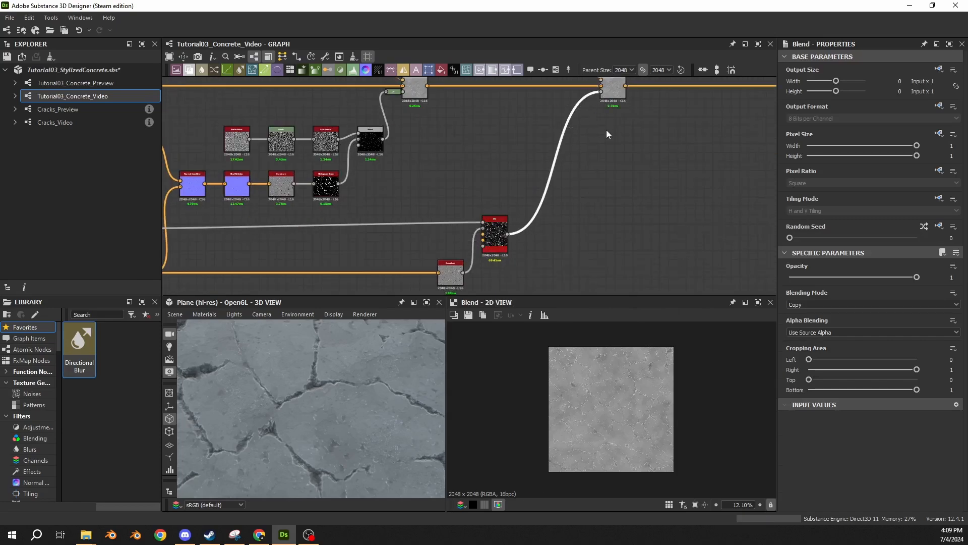
key(space)
text(levels)
key(Return)
key(d)
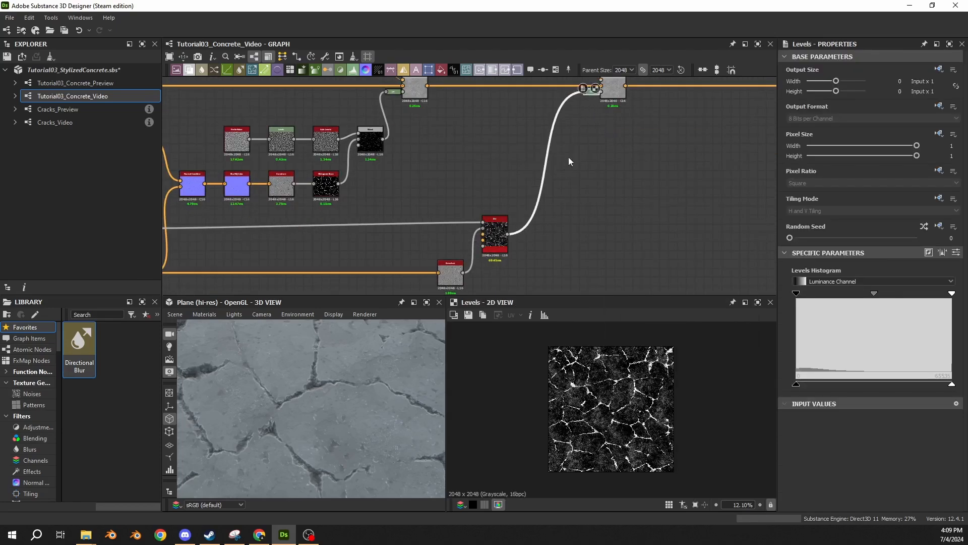
middle_drag(569, 157, 556, 228)
click(547, 124)
click(365, 116)
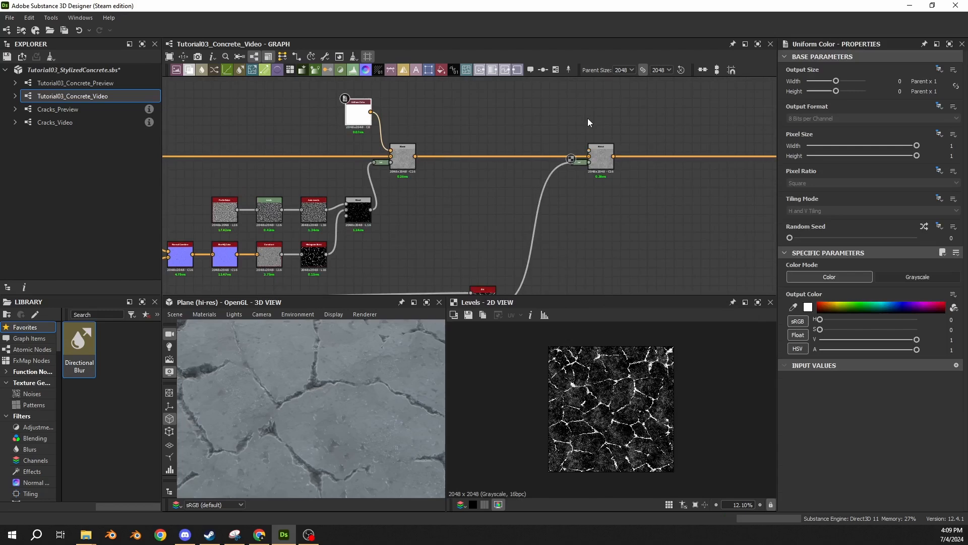
double_click(599, 161)
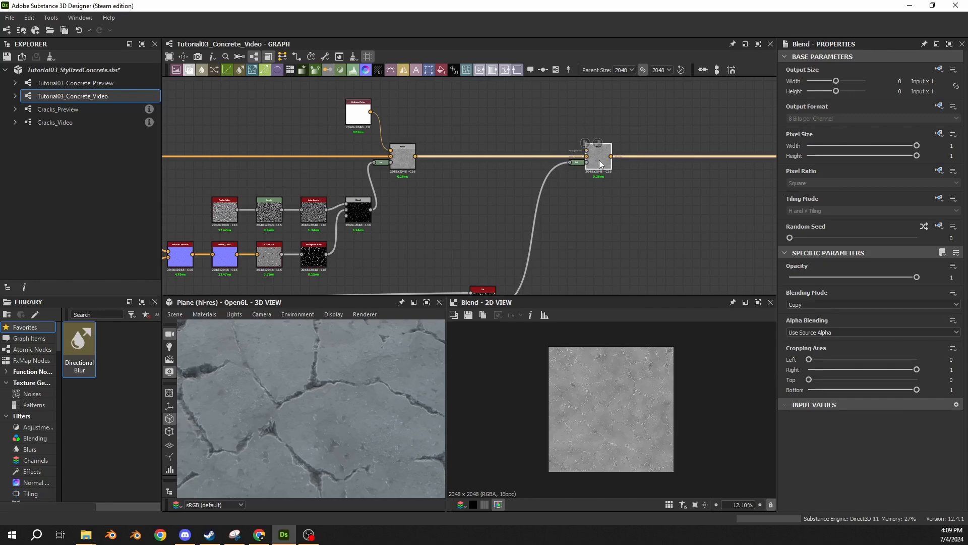
- Add a Uniform Color node above the colour line, near the Dirt-masked Blend
middle_drag(476, 108, 463, 141)
key(space)
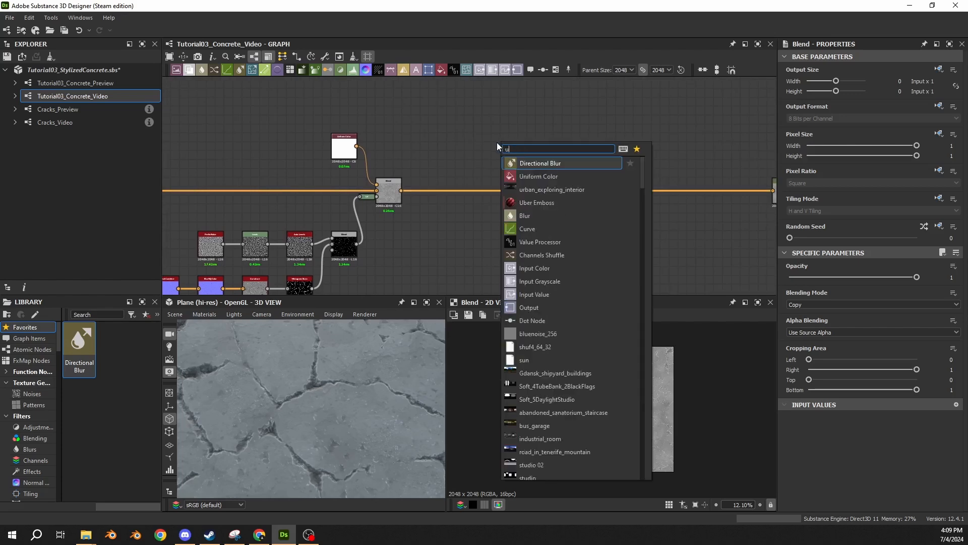
text(uniofr)
key(BackSpace)
key(BackSpace)
key(BackSpace)
key(BackSpace)
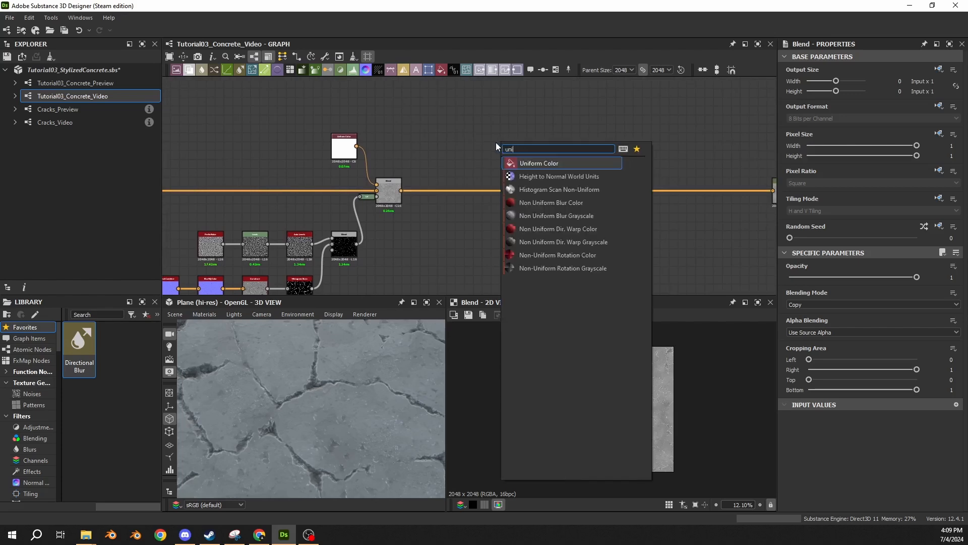
text(ifor)
key(Return)
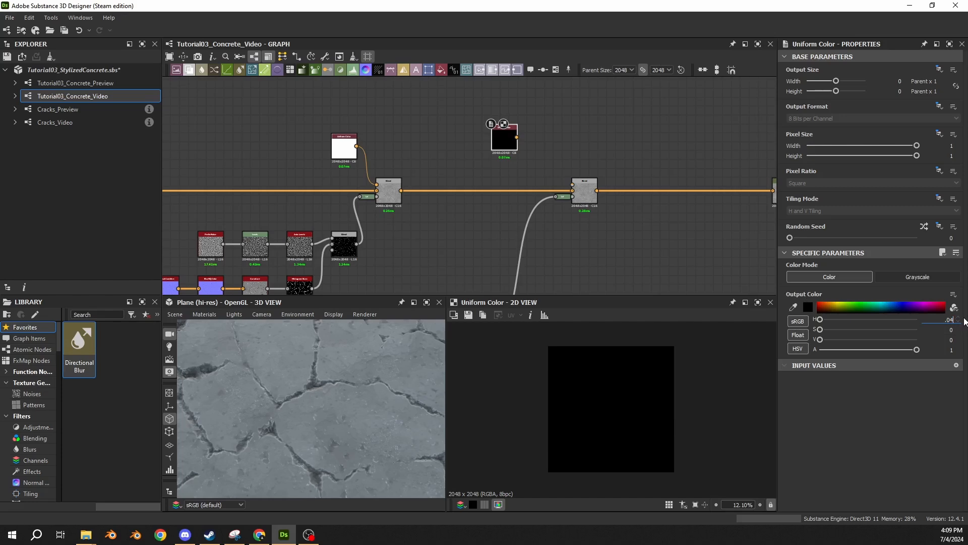
- Set the new Uniform Color to a dark brown with hue 0.04, saturation 0.11 and value 0.32
key(Tab)
text(.11)
key(Tab)
text(.32)
key(Return)
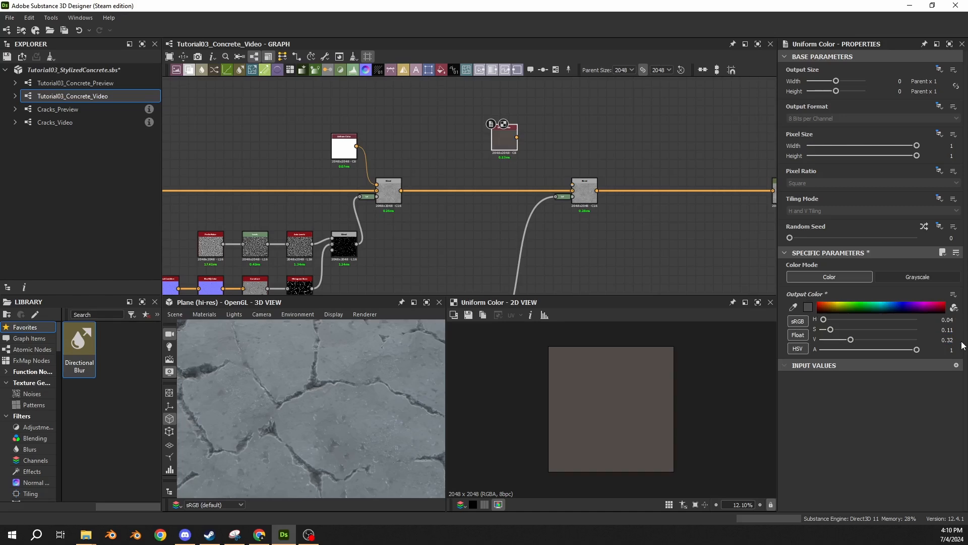
- Connect the dark brown Uniform Color to the foreground of the Dirt-masked Blend and preview that Blend
scroll(489, 151, up, 3)
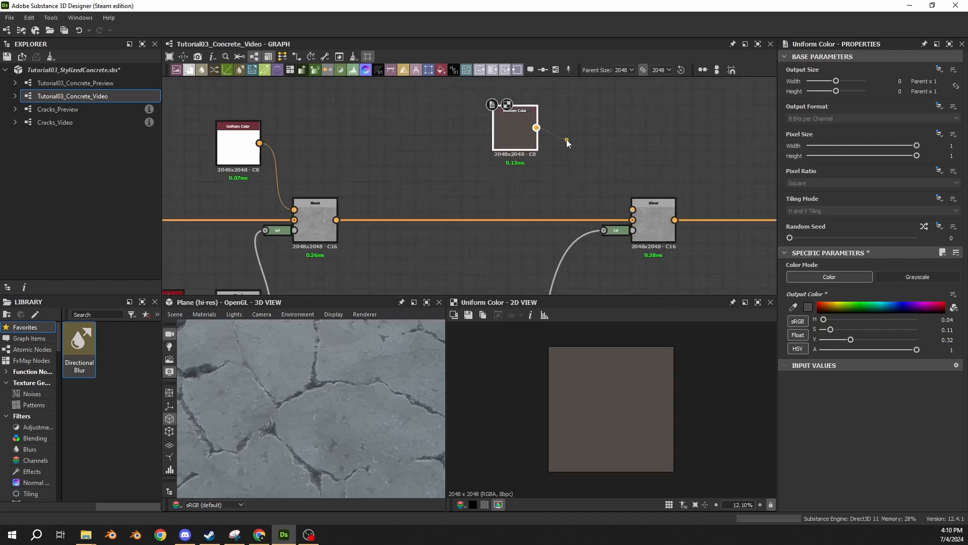
drag(567, 139, 643, 204)
double_click(649, 216)
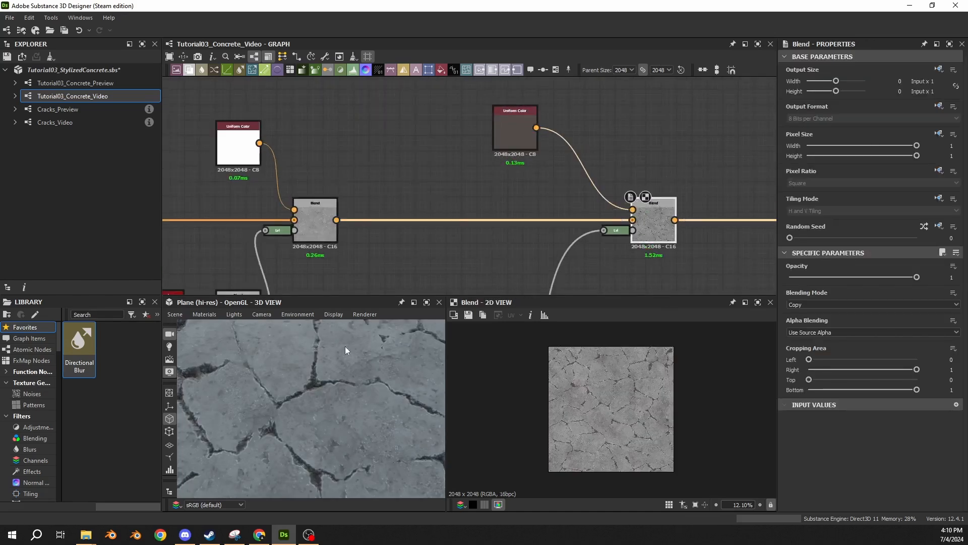
- Disable and re-enable the Dirt-masked Blend to compare the concrete with and without dirt in the 3D view
scroll(650, 250, down, 3)
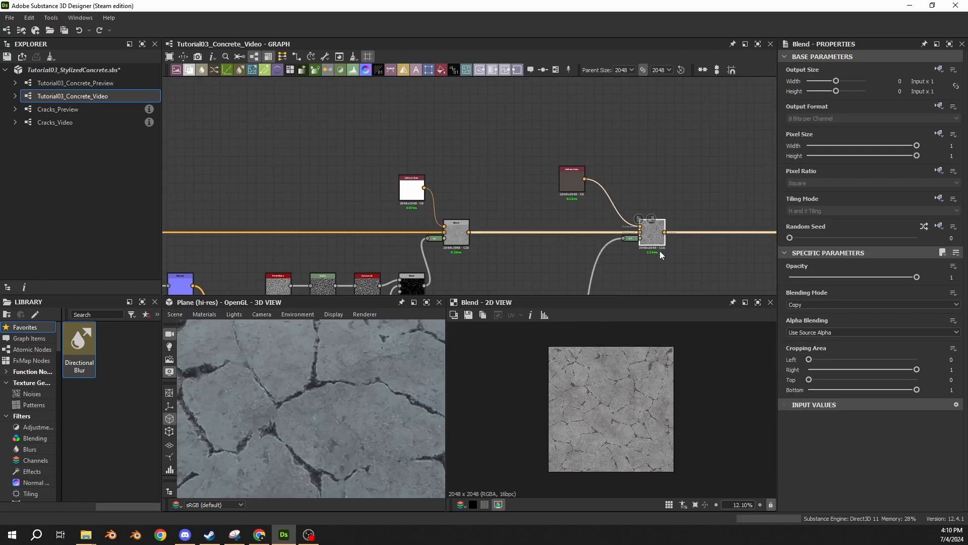
key(shift+d)
key(shift+d)
scroll(371, 379, down, 4)
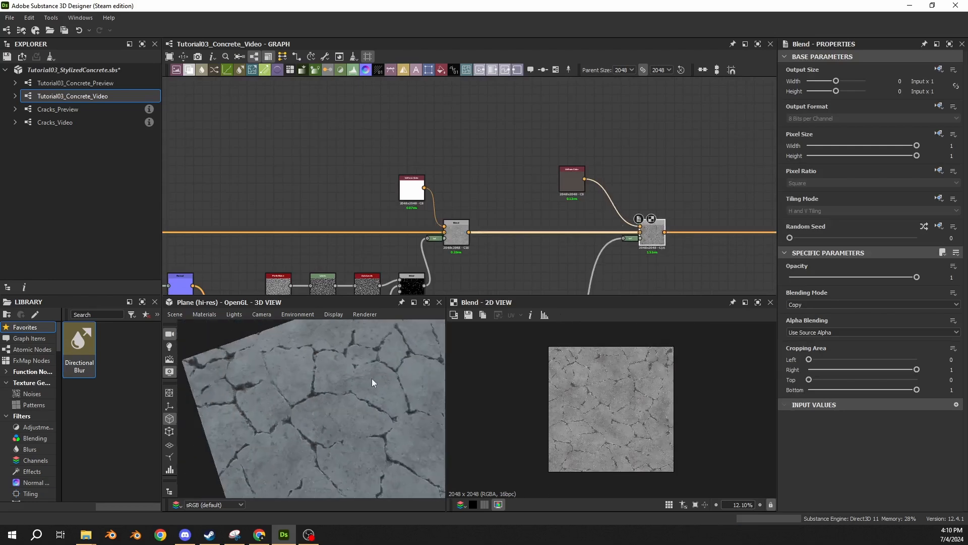
drag(372, 382, 370, 422)
scroll(327, 399, up, 4)
scroll(323, 399, down, 5)
scroll(333, 406, up, 5)
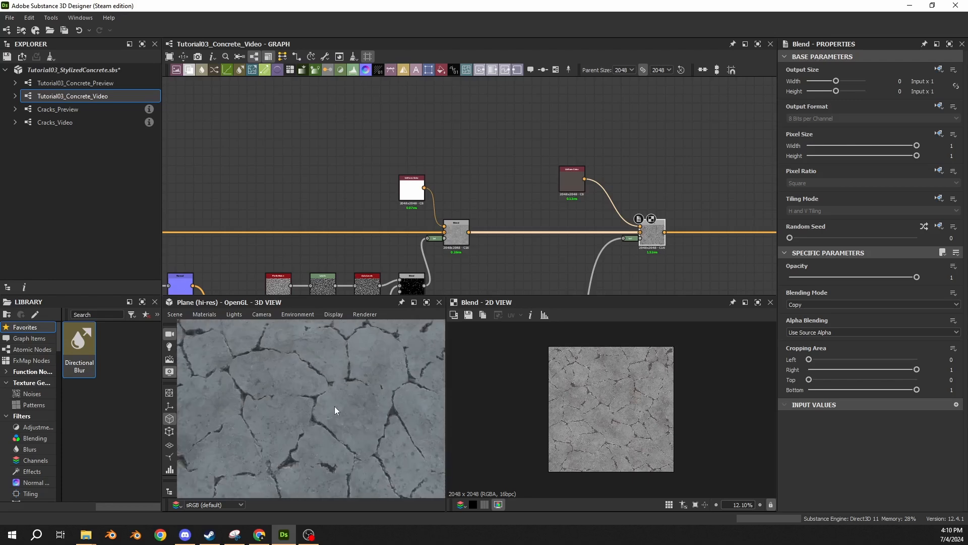
key(shift+d)
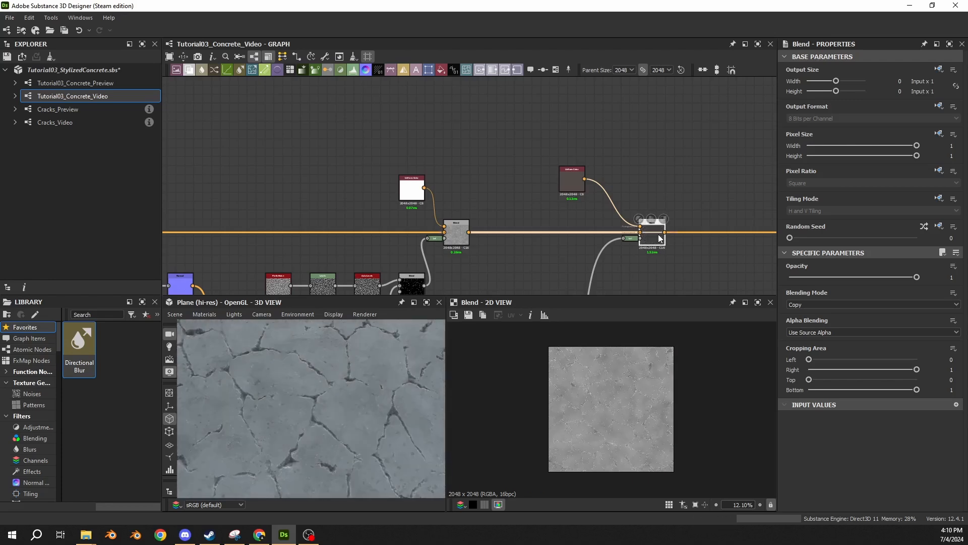
key(shift+d)
key(shift+d)
key(shift+d)
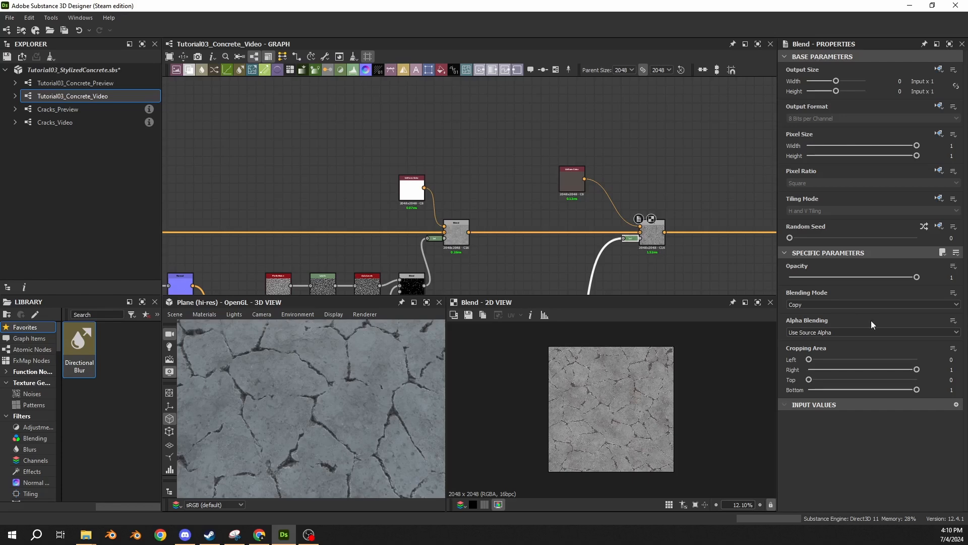
- Set Level Out High to 0.675 on the Levels node docked to the Dirt-masked Blend
click(634, 240)
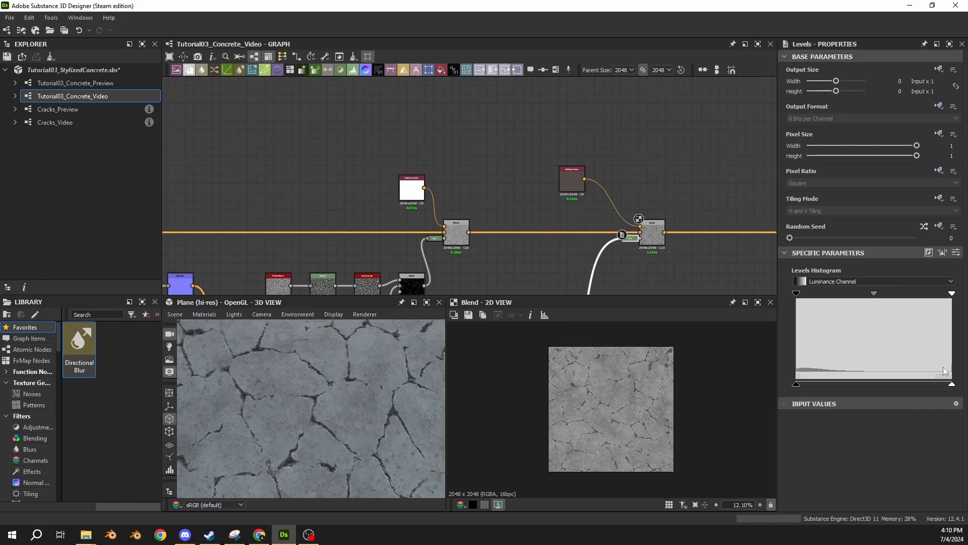
drag(953, 386, 900, 393)
click(956, 252)
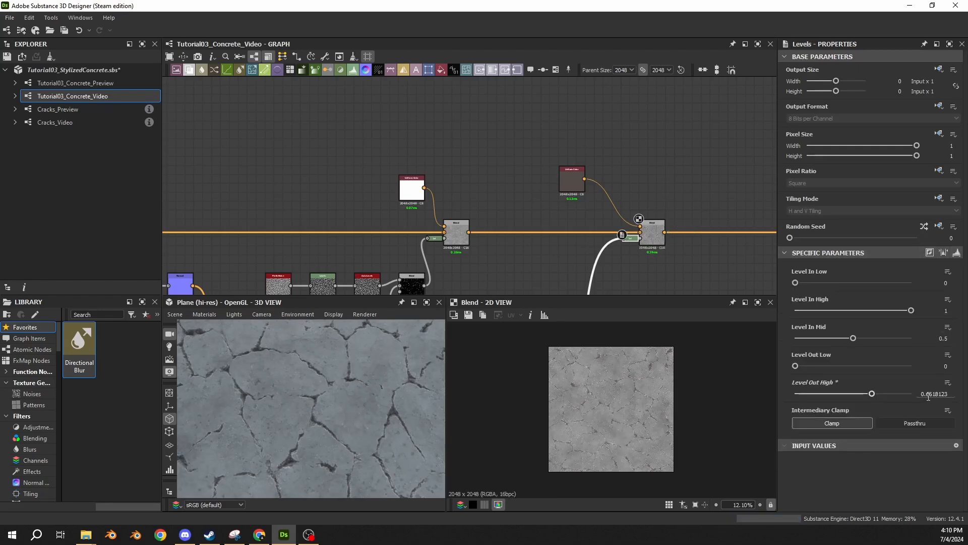
double_click(948, 394)
text(65)
key(Return)
drag(921, 394, 953, 398)
text(.675)
key(Return)
- Try a Dirt Level of about 0.29 and a higher Grunge Amount on the Dirt node, undoing both changes
middle_drag(540, 242, 536, 117)
click(525, 229)
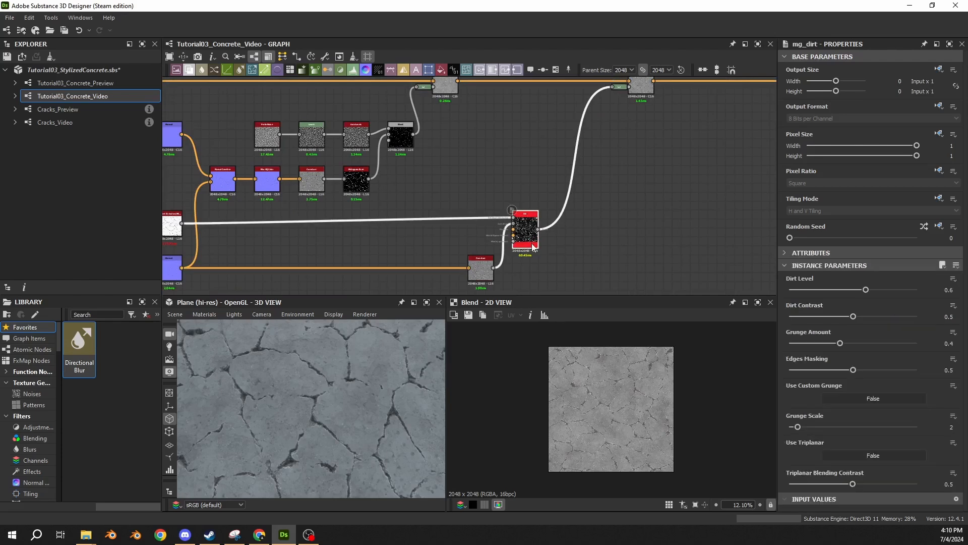
drag(865, 289, 828, 292)
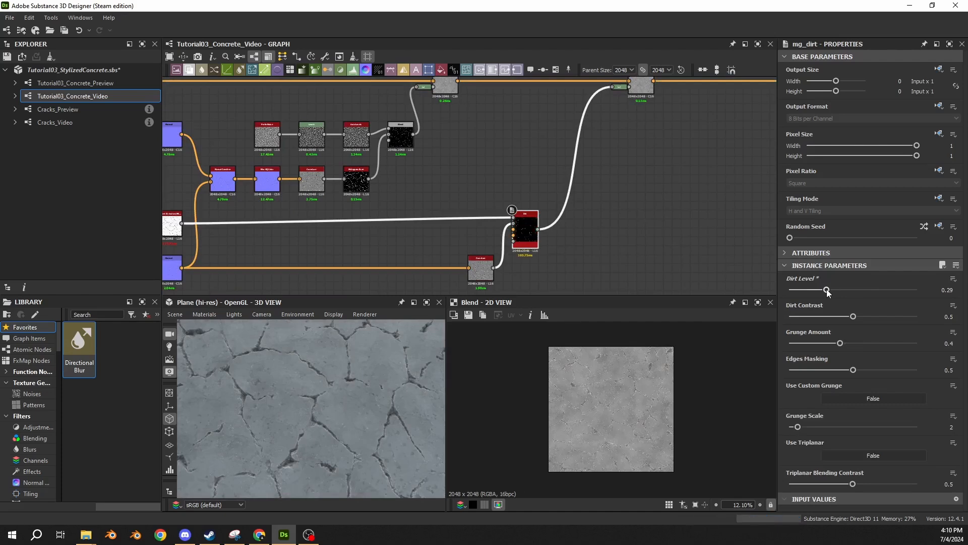
key(ctrl+z)
key(ctrl+z)
drag(839, 344, 897, 347)
key(ctrl+z)
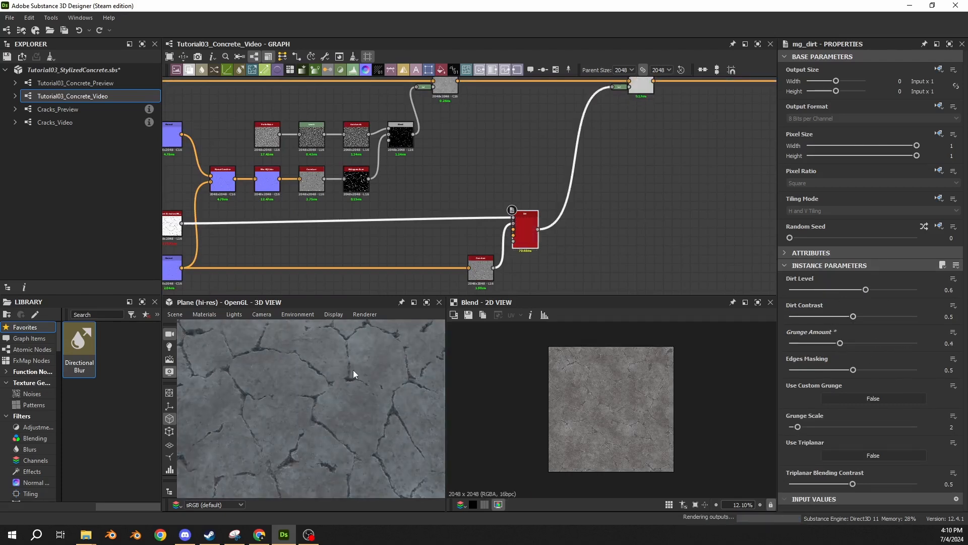
drag(353, 370, 340, 412)
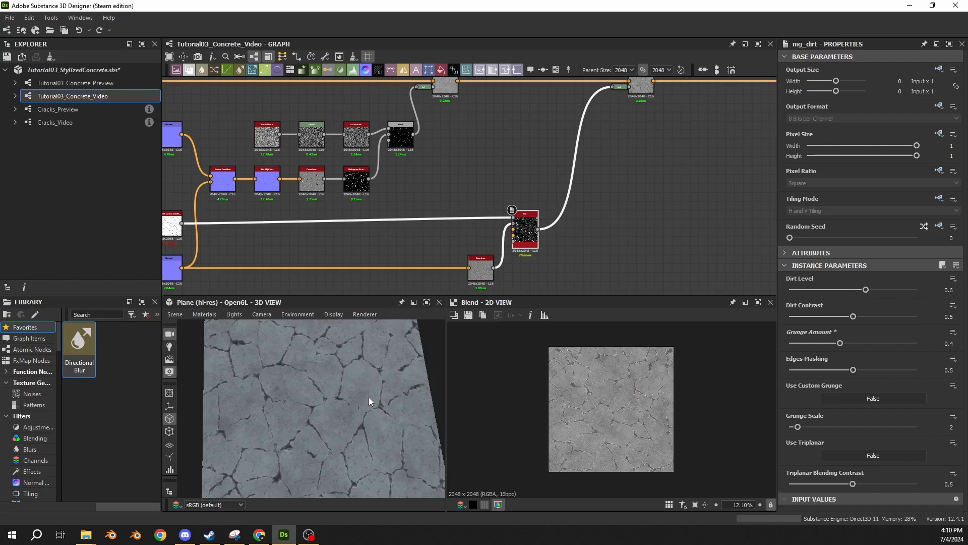
- Set the graph's preview values to Cracked? False and Damaged? True, and inspect the damaged concrete up close
click(521, 168)
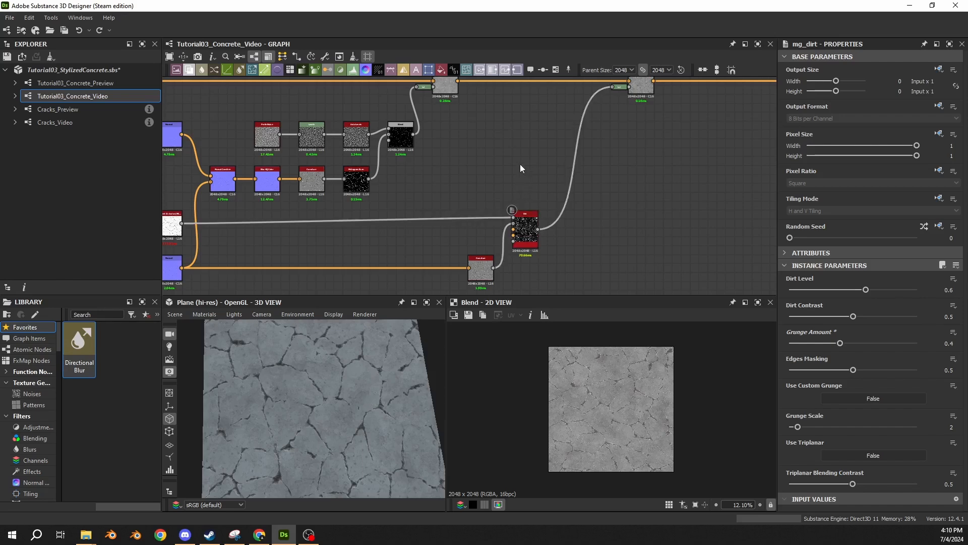
click(839, 345)
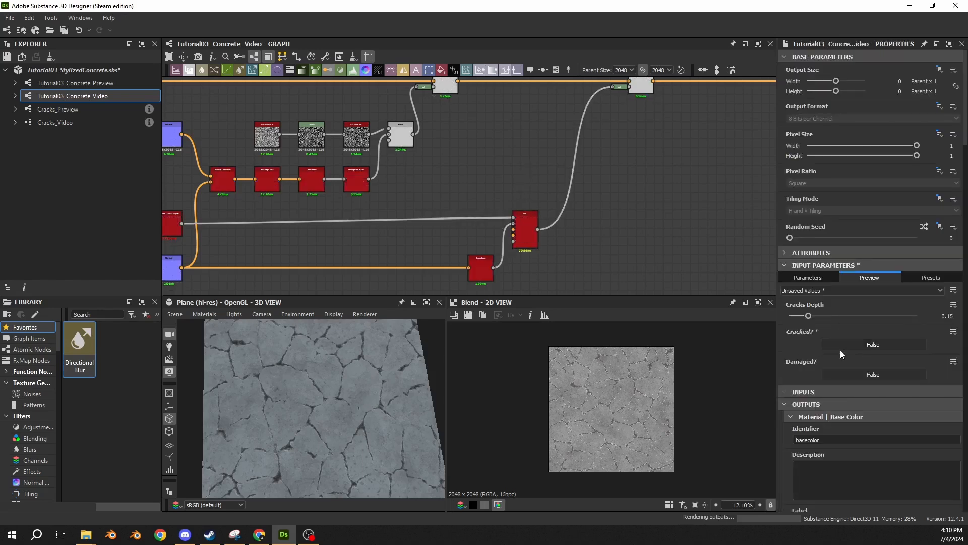
click(842, 373)
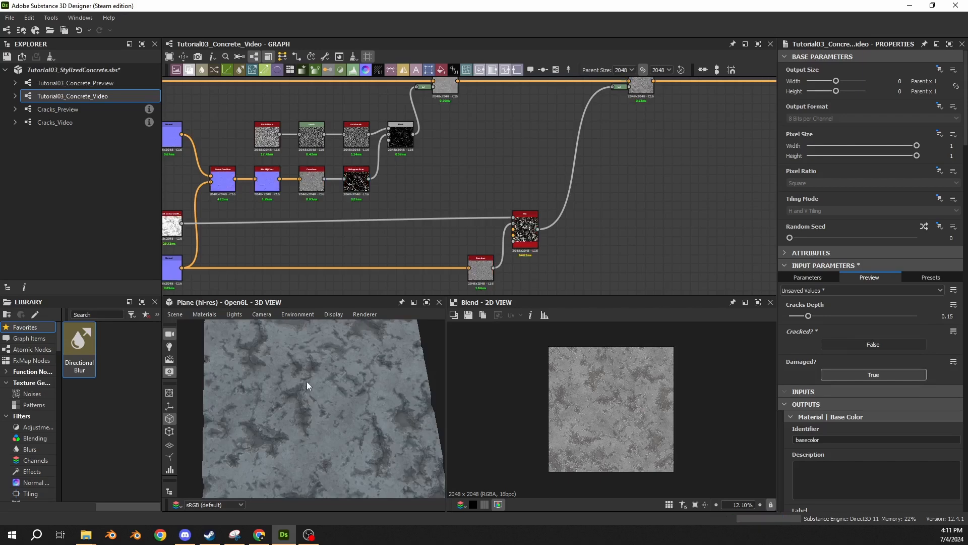
scroll(298, 398, up, 5)
scroll(304, 398, up, 2)
middle_drag(305, 399, 325, 383)
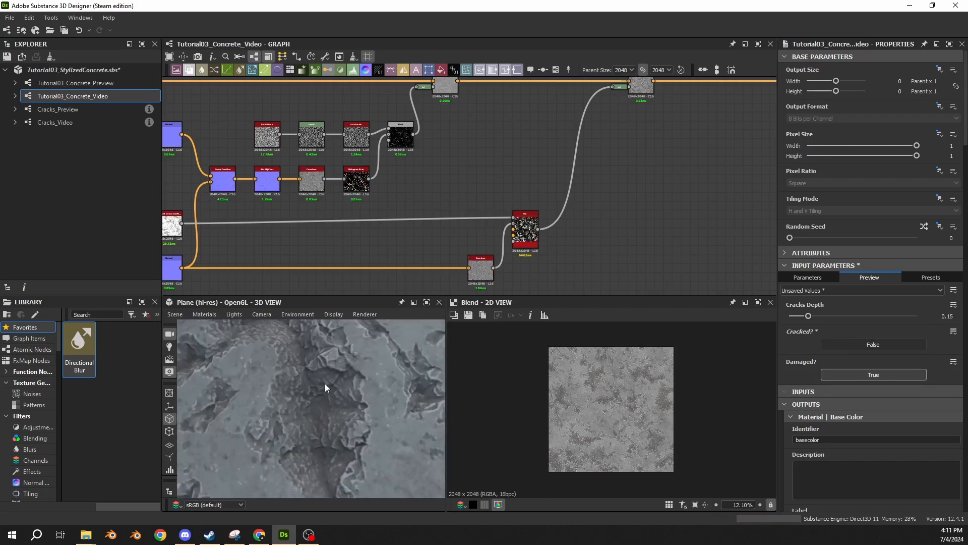
scroll(310, 394, up, 3)
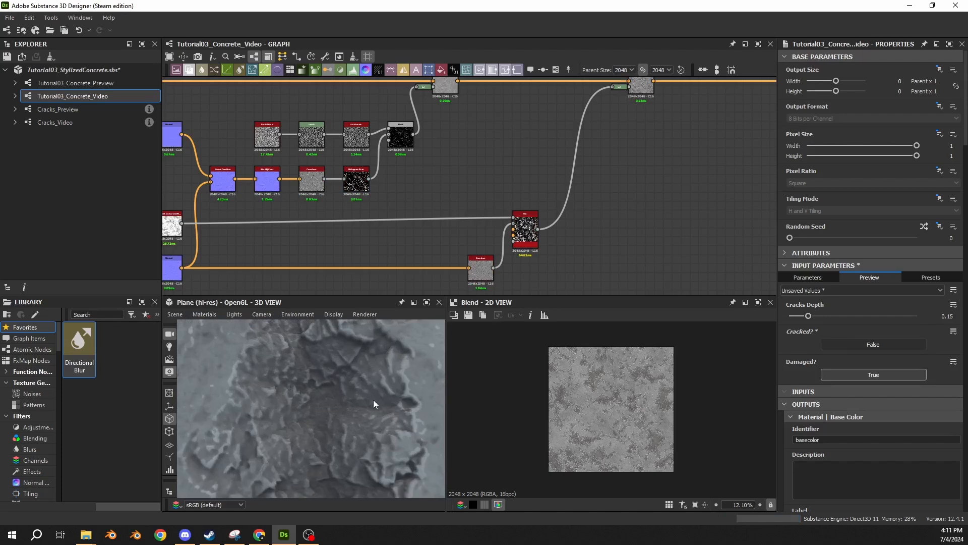
middle_drag(295, 374, 300, 392)
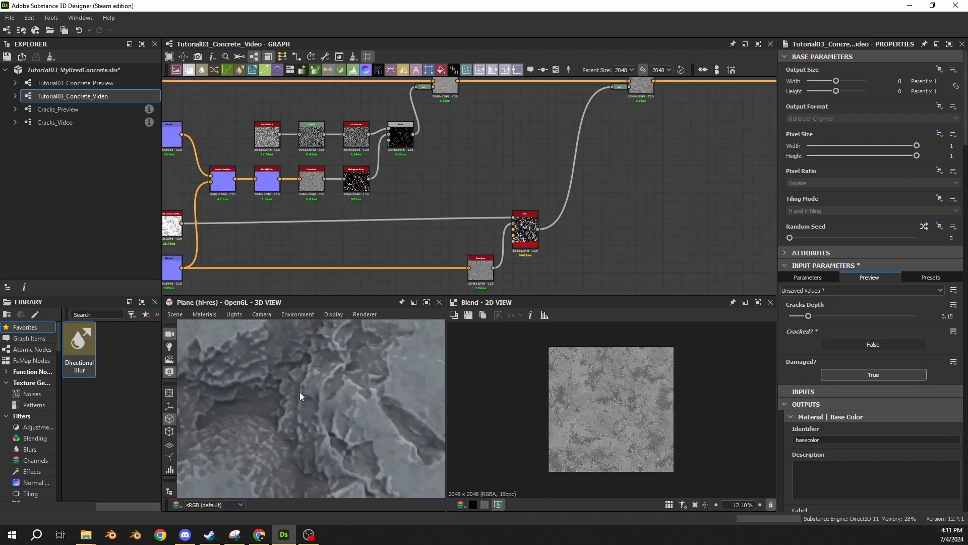
drag(296, 390, 330, 371)
- Move the HSL node close to the Base Color output and insert a Sharpen node between them
middle_drag(584, 165, 341, 257)
drag(406, 190, 609, 190)
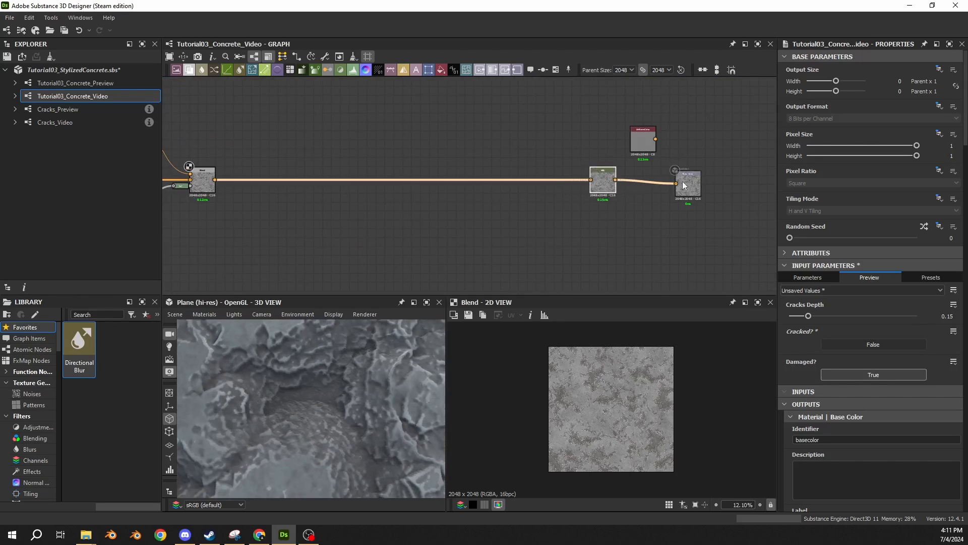
drag(684, 183, 650, 193)
key(space)
text(hs)
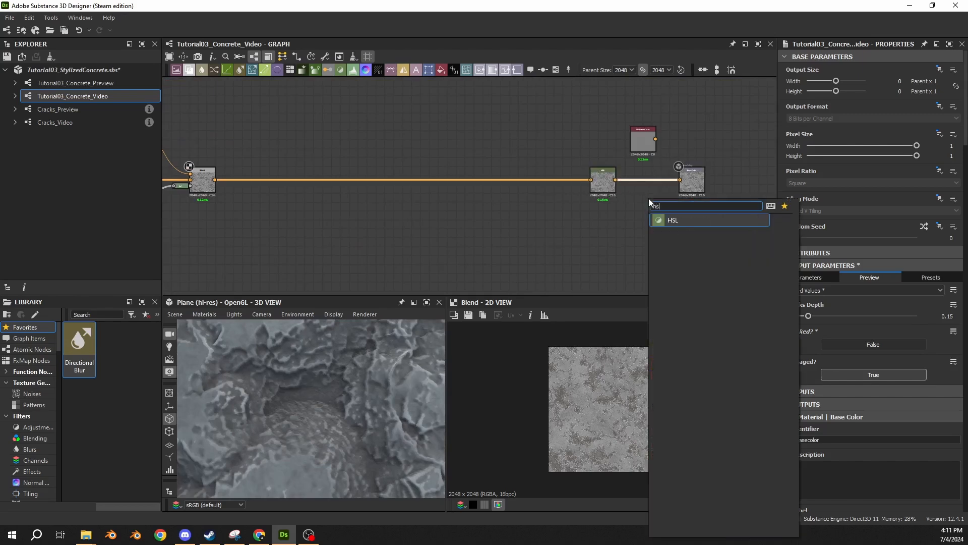
key(BackSpace)
key(BackSpace)
text(shar)
key(Return)
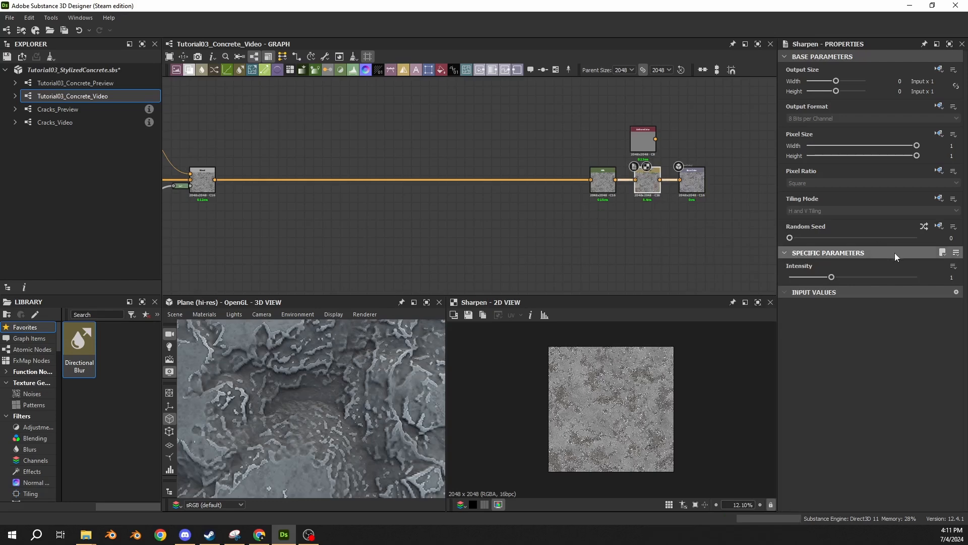
- Set the Sharpen node's intensity to 0.5 and inspect the sharpened surface in the 3D view
drag(855, 277, 923, 277)
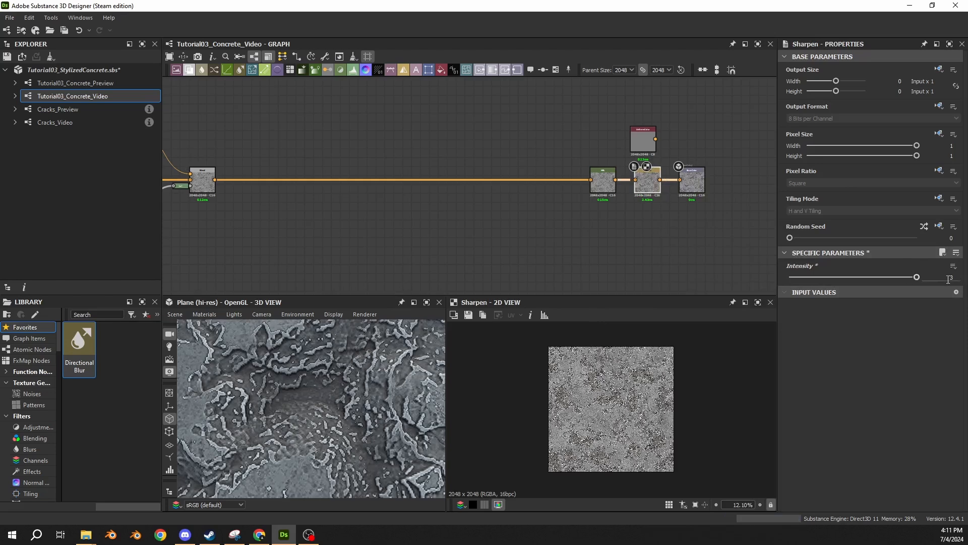
text(0.5)
key(Return)
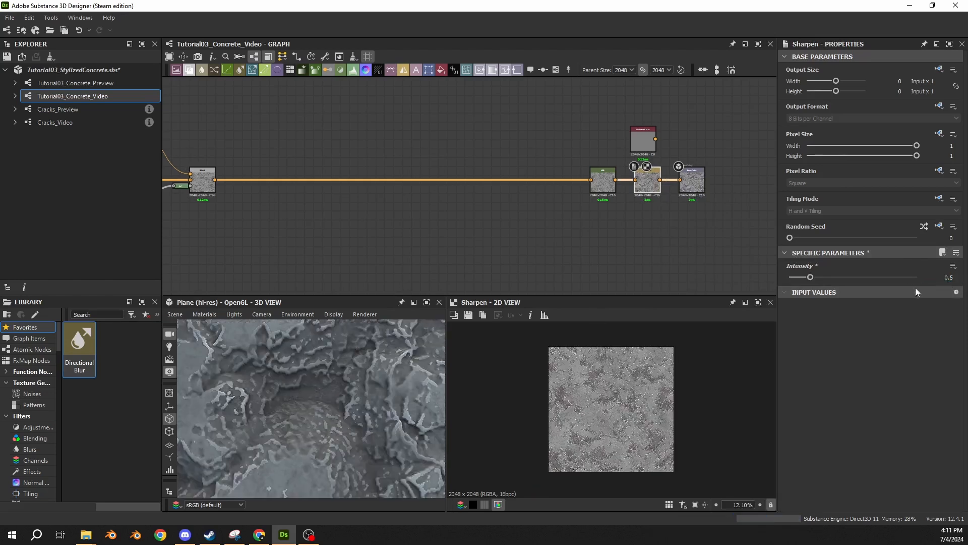
drag(300, 418, 398, 360)
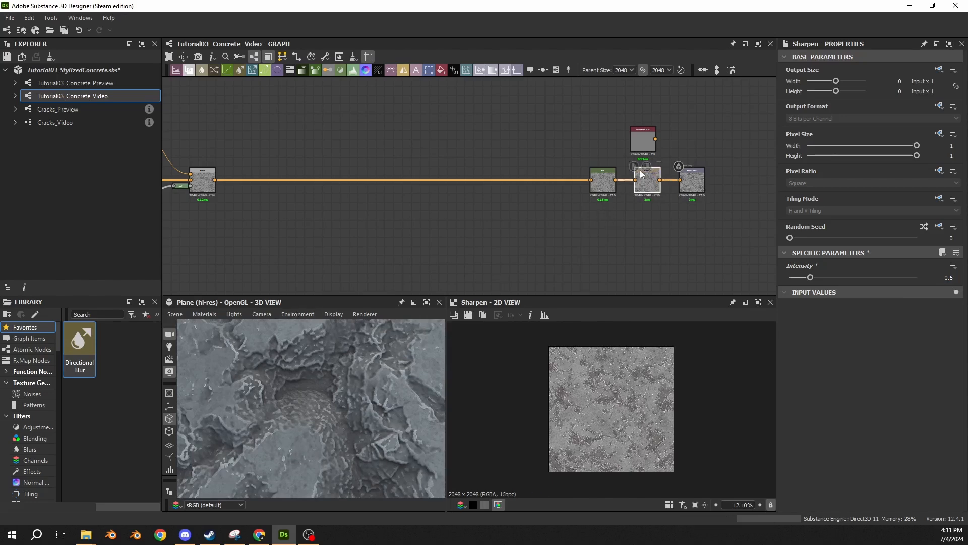
drag(264, 385, 338, 353)
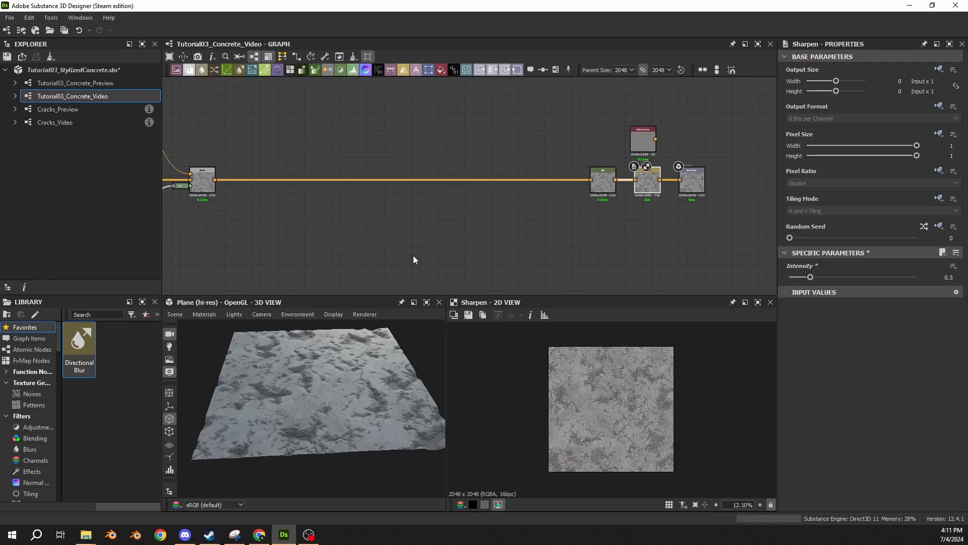
scroll(475, 217, down, 8)
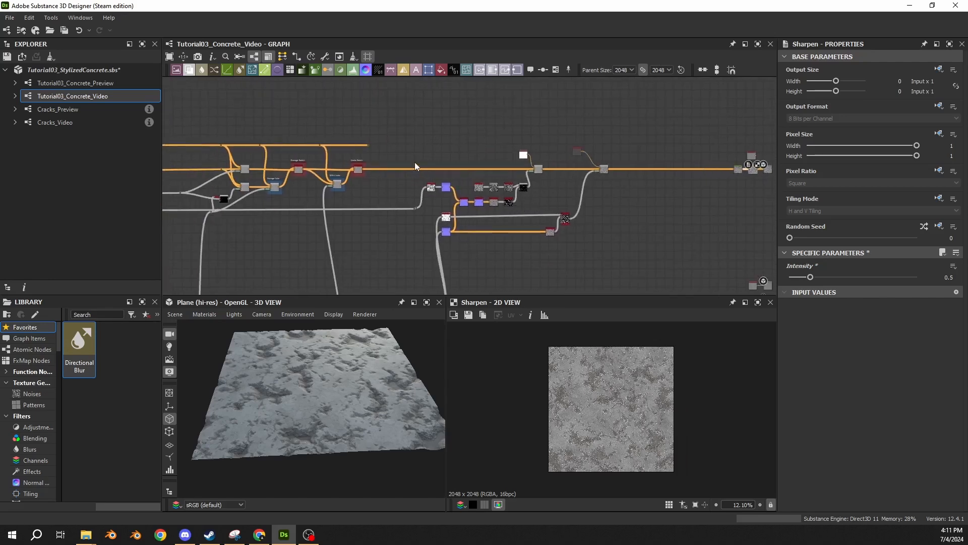
scroll(415, 162, up, 3)
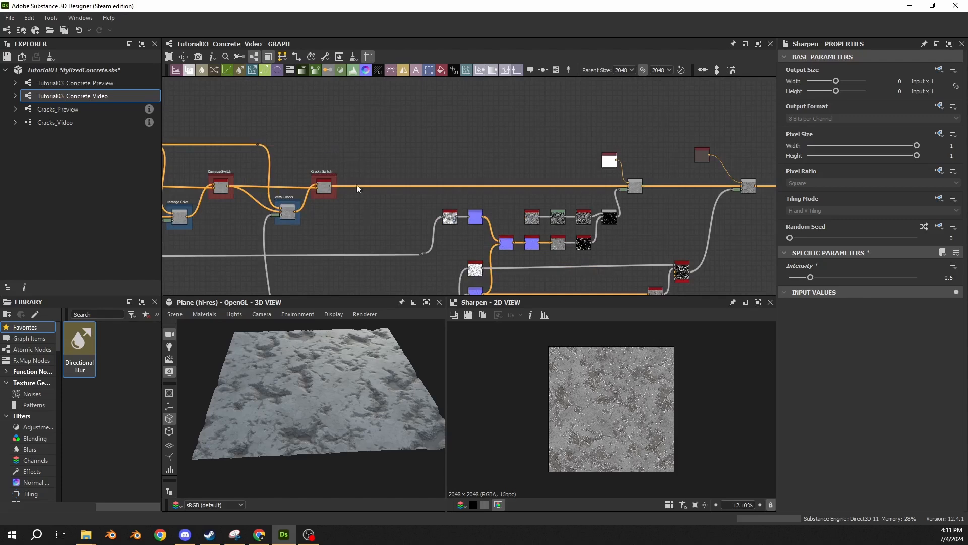
scroll(420, 177, down, 4)
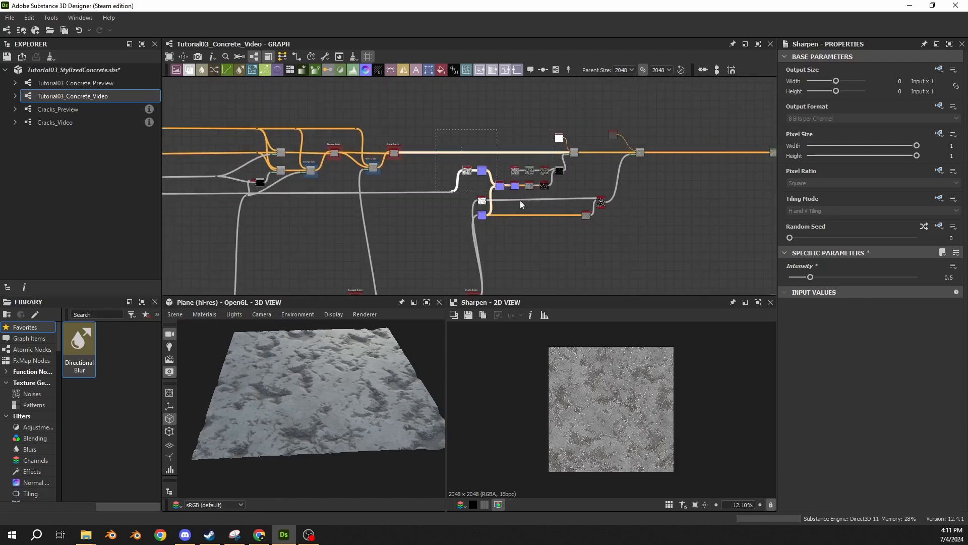
scroll(366, 211, down, 2)
drag(303, 376, 306, 409)
- Connect the plain grey Uniform Color to the Base Color output for comparison, and undo the connection
scroll(306, 410, up, 2)
middle_drag(681, 146, 491, 147)
scroll(635, 130, up, 3)
scroll(504, 174, up, 5)
drag(423, 182, 503, 242)
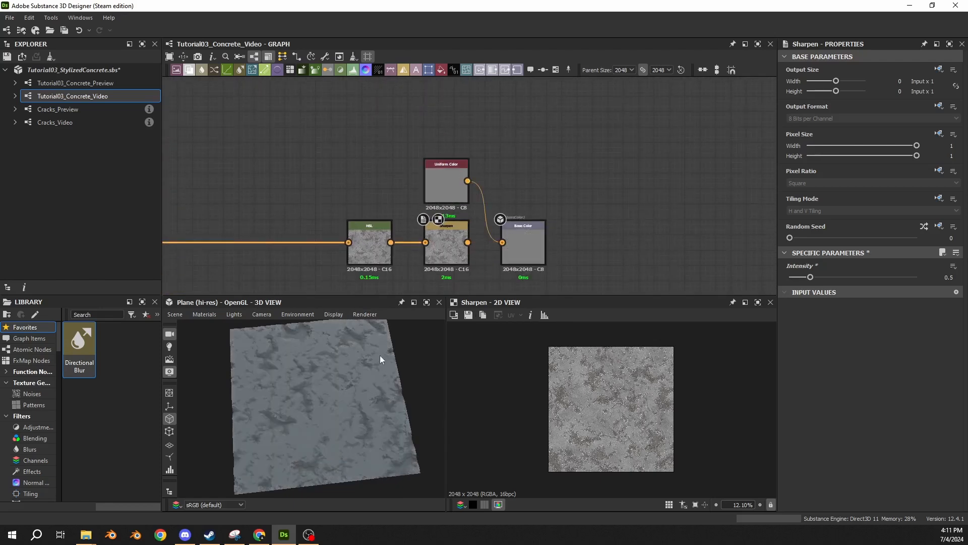
scroll(330, 370, up, 3)
drag(330, 370, 305, 349)
key(ctrl+z)
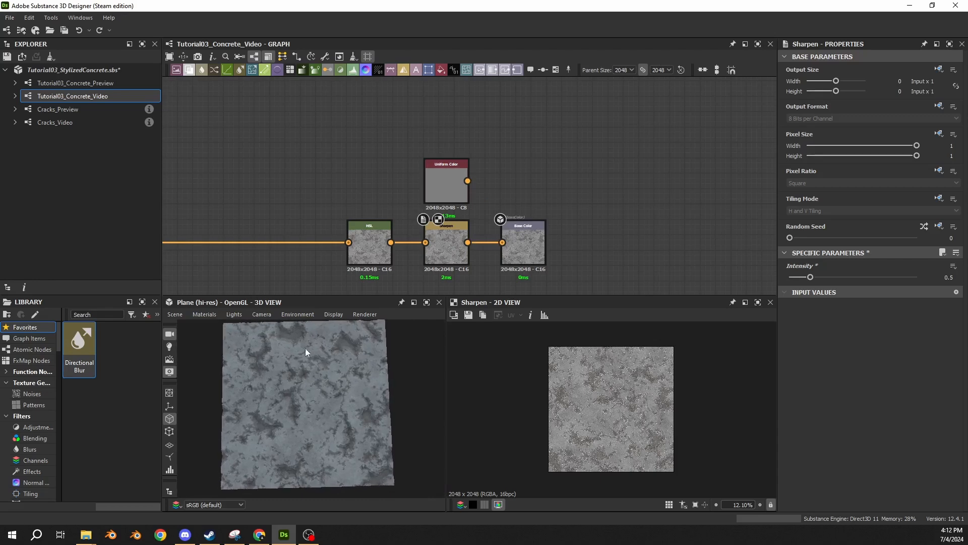
- Locate the Damage Color Blend in the colour section of the graph and preview its result
scroll(303, 218, down, 4)
middle_drag(317, 222, 756, 215)
middle_drag(169, 192, 595, 159)
middle_drag(318, 159, 601, 136)
scroll(498, 133, down, 3)
scroll(498, 138, up, 5)
click(457, 237)
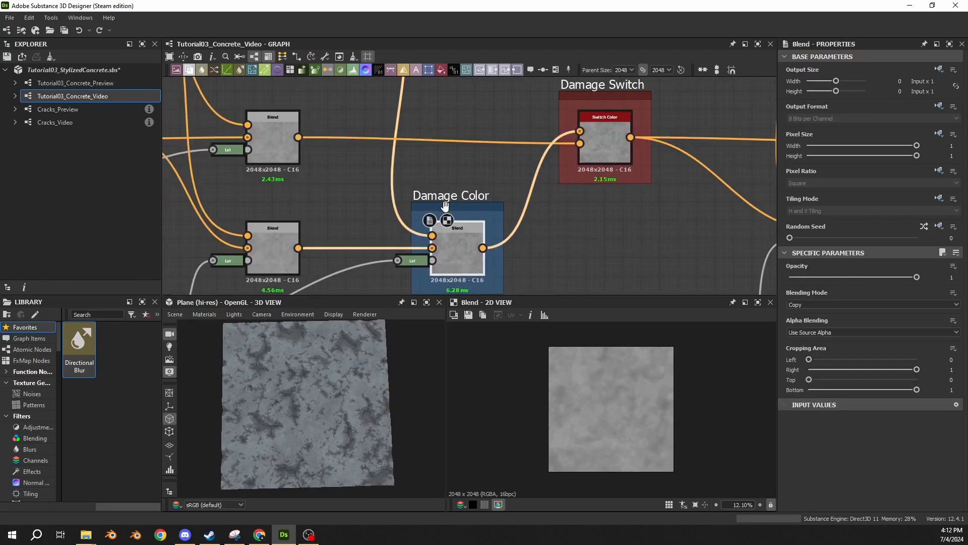
scroll(451, 153, up, 2)
middle_drag(452, 153, 451, 217)
- Try lowering the output white level of the Levels docked to the Damage Color Blend, and preview the Blend
click(429, 224)
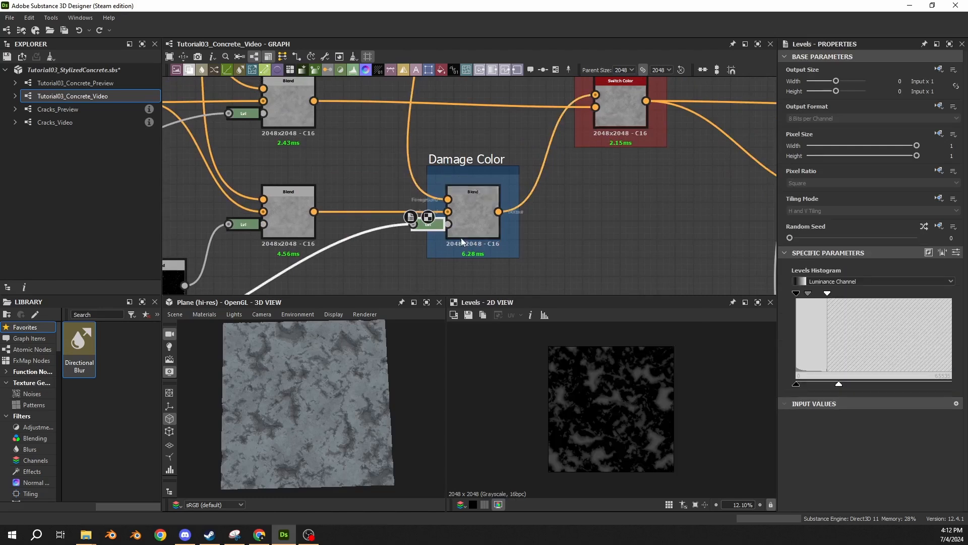
drag(840, 386, 797, 385)
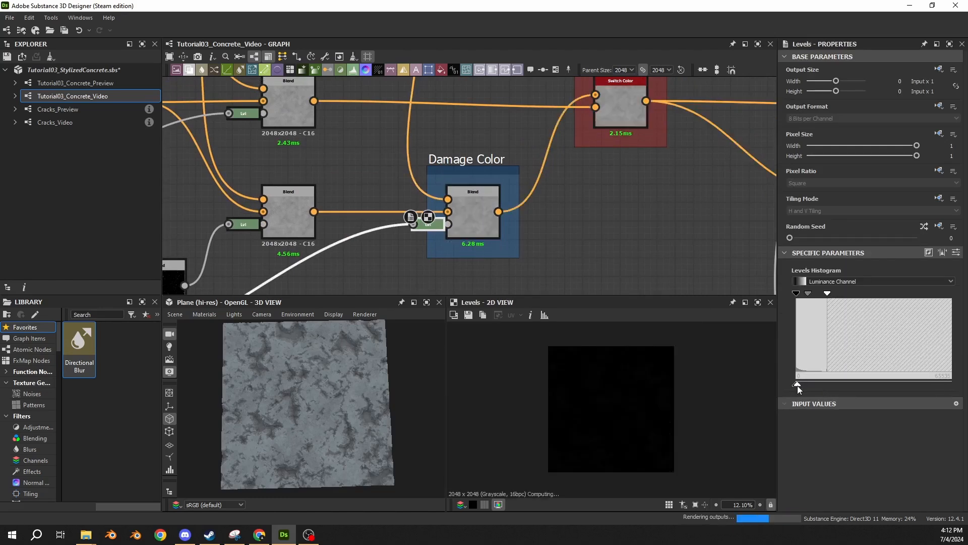
click(473, 216)
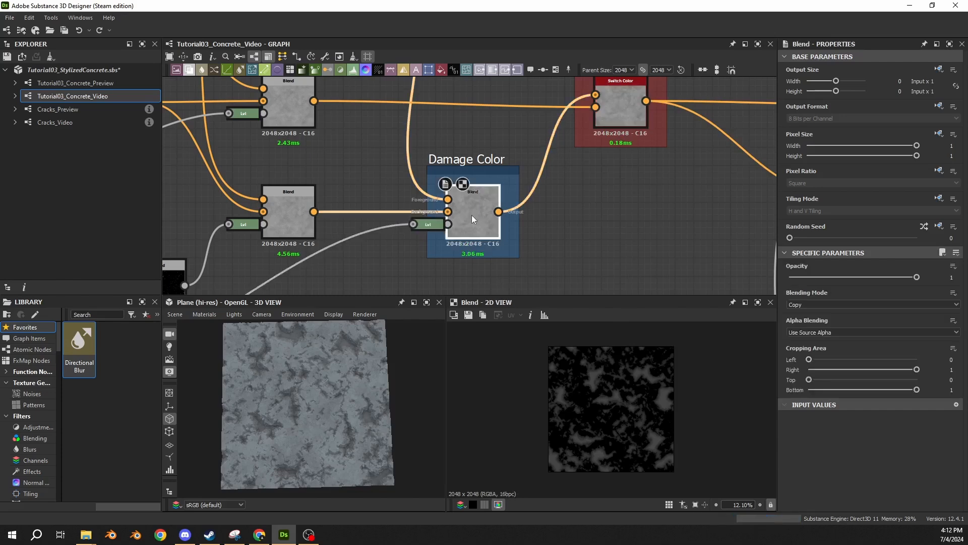
- Preview the Damage Switch, the white edge-highlight Blend and the brown dirt Blend in turn along the base colour chain
click(624, 105)
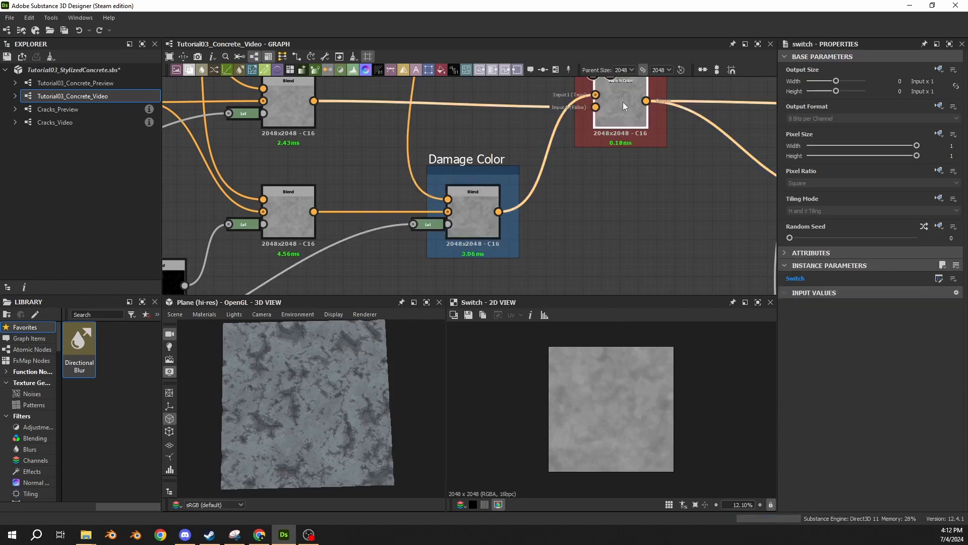
middle_drag(604, 274, 343, 220)
scroll(536, 171, down, 3)
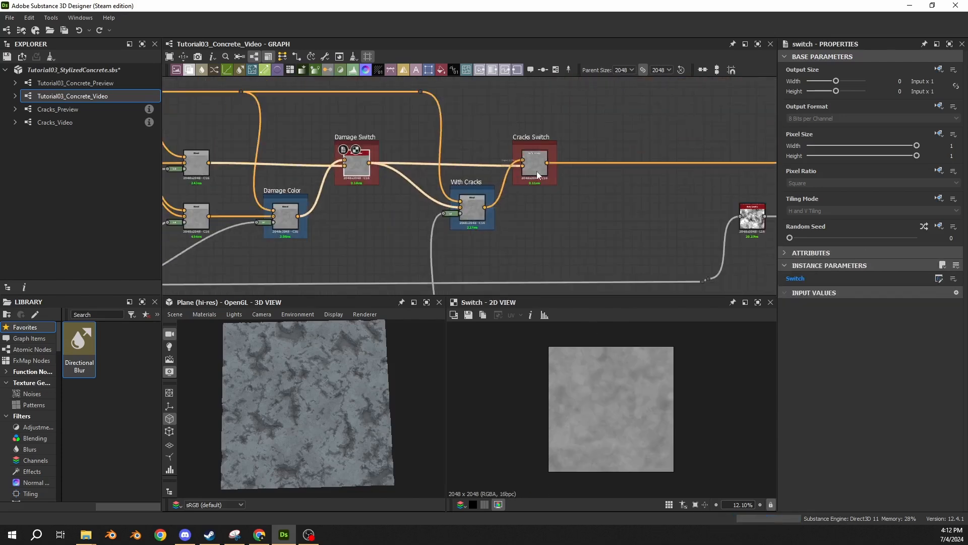
middle_drag(635, 185, 452, 245)
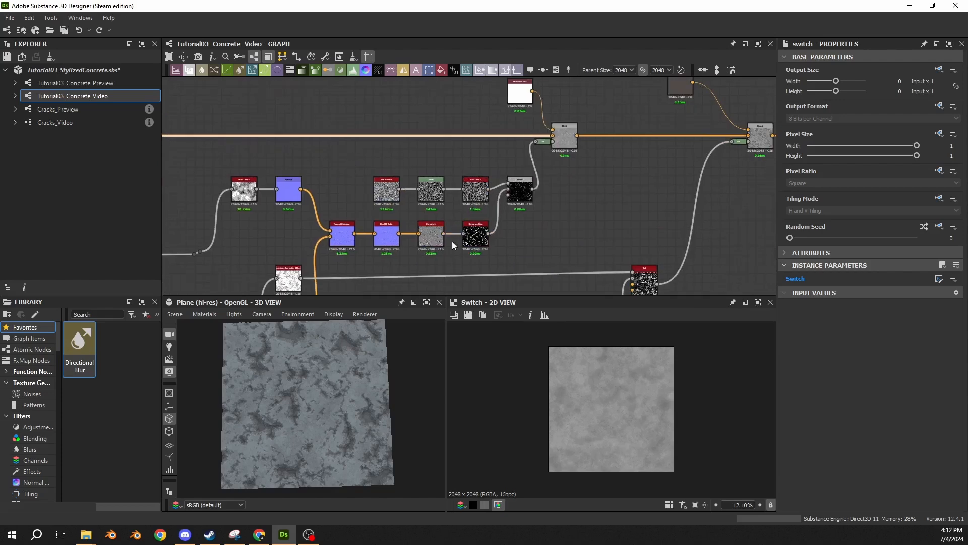
double_click(558, 141)
middle_drag(716, 150, 579, 154)
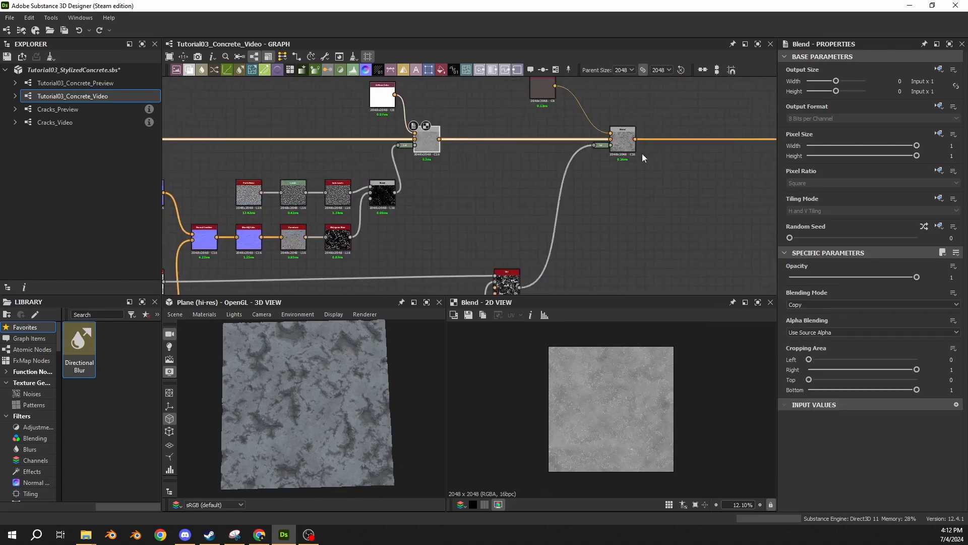
double_click(631, 145)
- Lower the output white level of the Levels docked to the brown dirt Blend, and inspect the damaged surface up close in 3D
scroll(603, 153, up, 3)
click(600, 134)
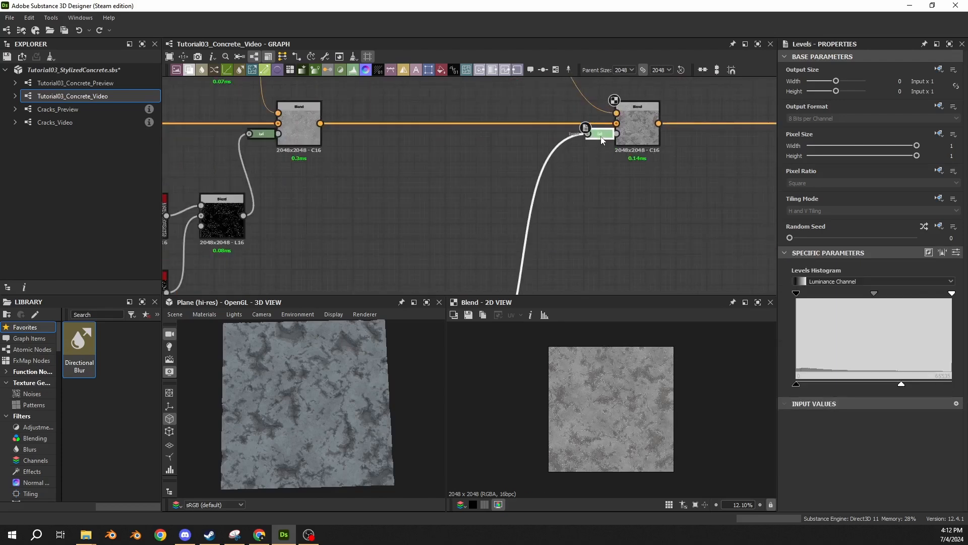
drag(901, 387, 868, 388)
scroll(271, 388, up, 5)
drag(271, 388, 337, 371)
scroll(475, 185, down, 4)
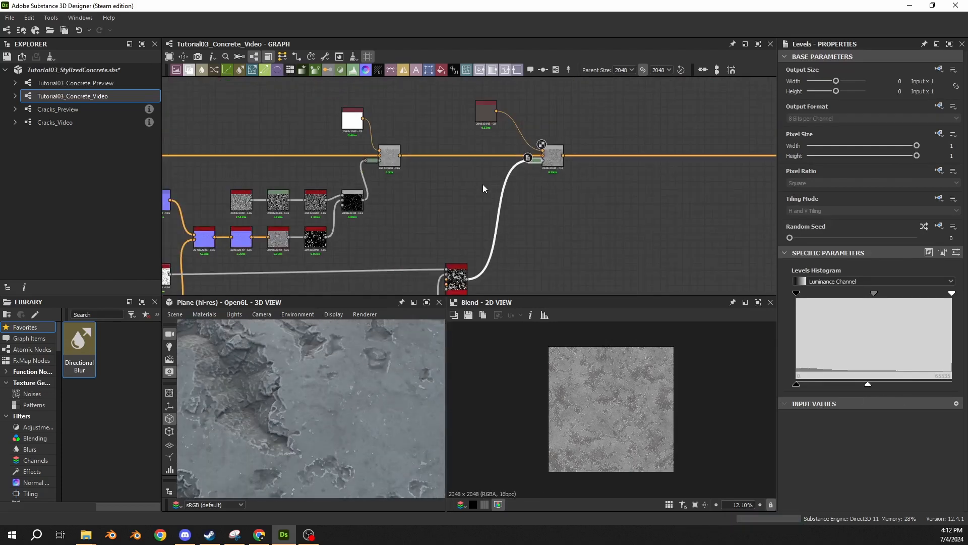
- Undo and redo the Levels change to compare the dirt strength, and inspect the whole plane from an angle
key(ctrl+z)
key(ctrl+y)
scroll(322, 369, down, 5)
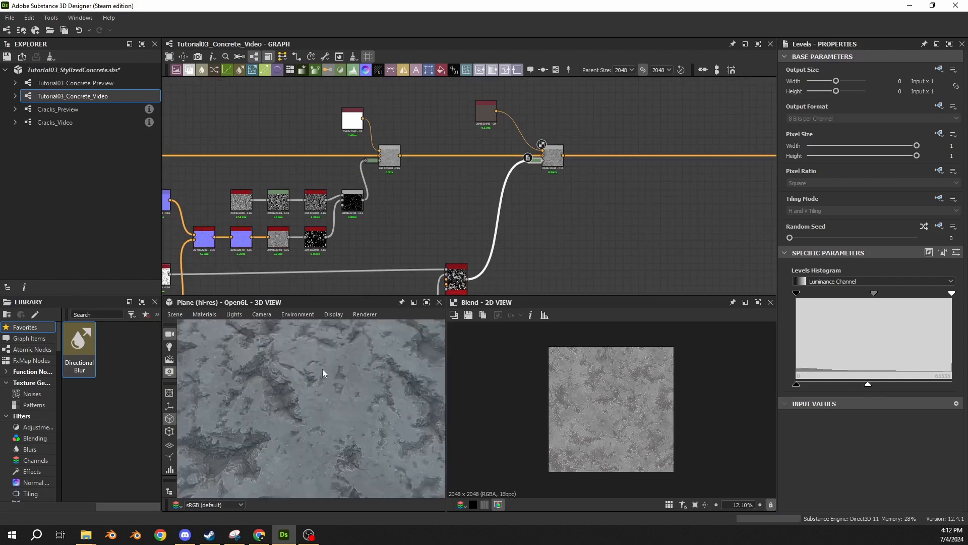
scroll(323, 373, down, 5)
drag(323, 372, 358, 334)
- Set the graph's Damaged? preview parameter to False, inspect the plane in 3D, and save the package
click(562, 218)
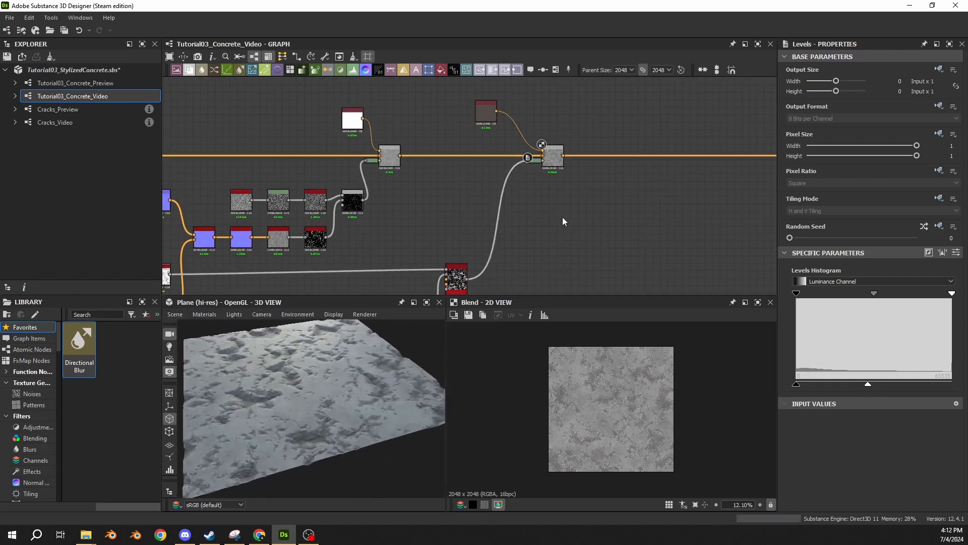
click(839, 374)
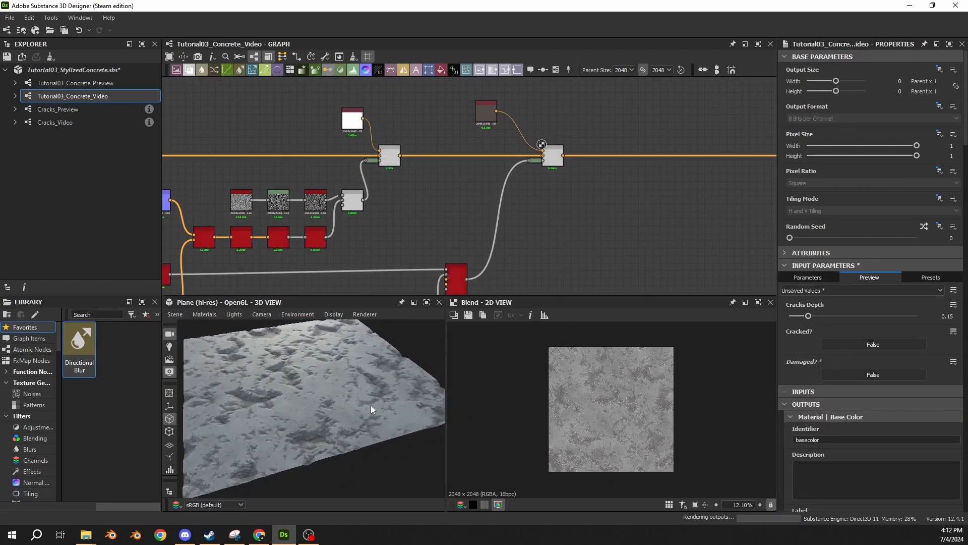
scroll(292, 386, up, 5)
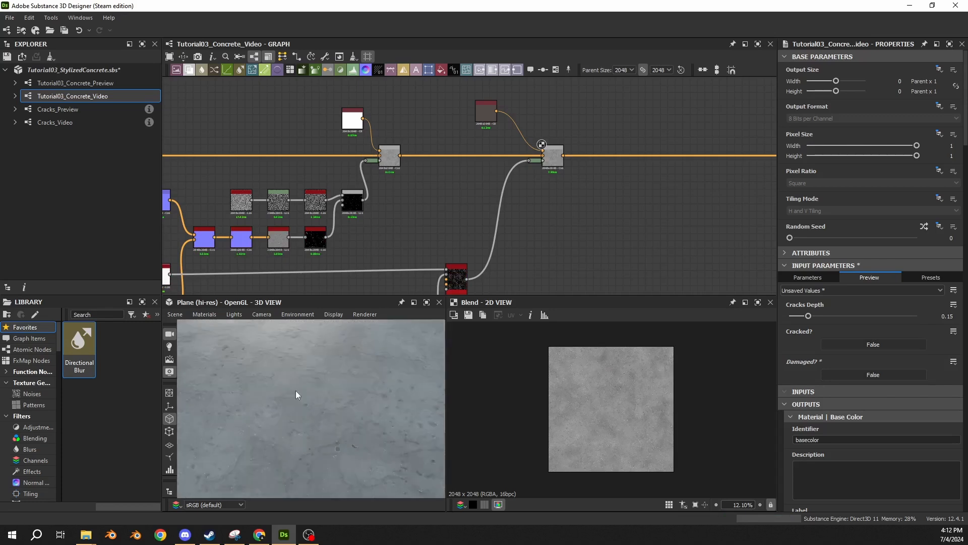
drag(295, 395, 408, 221)
key(ctrl+s)
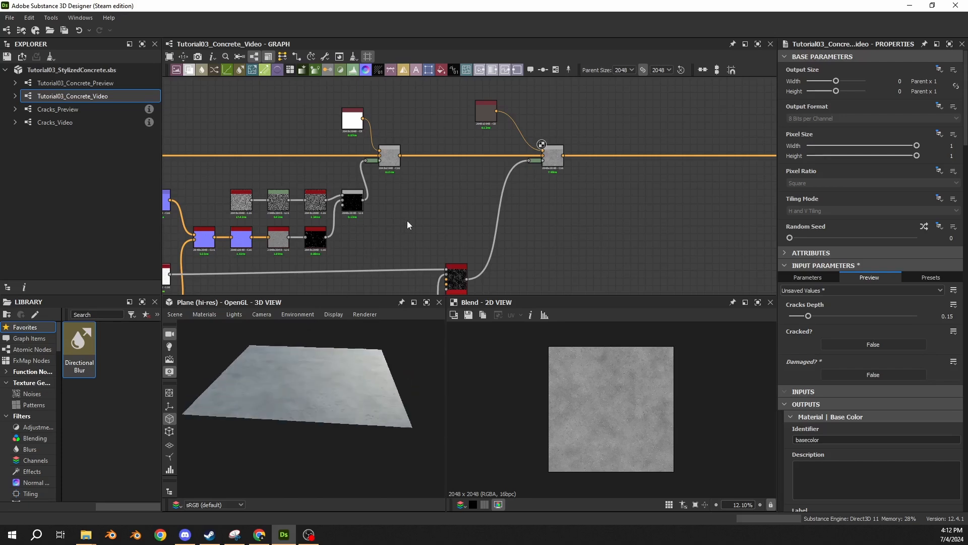